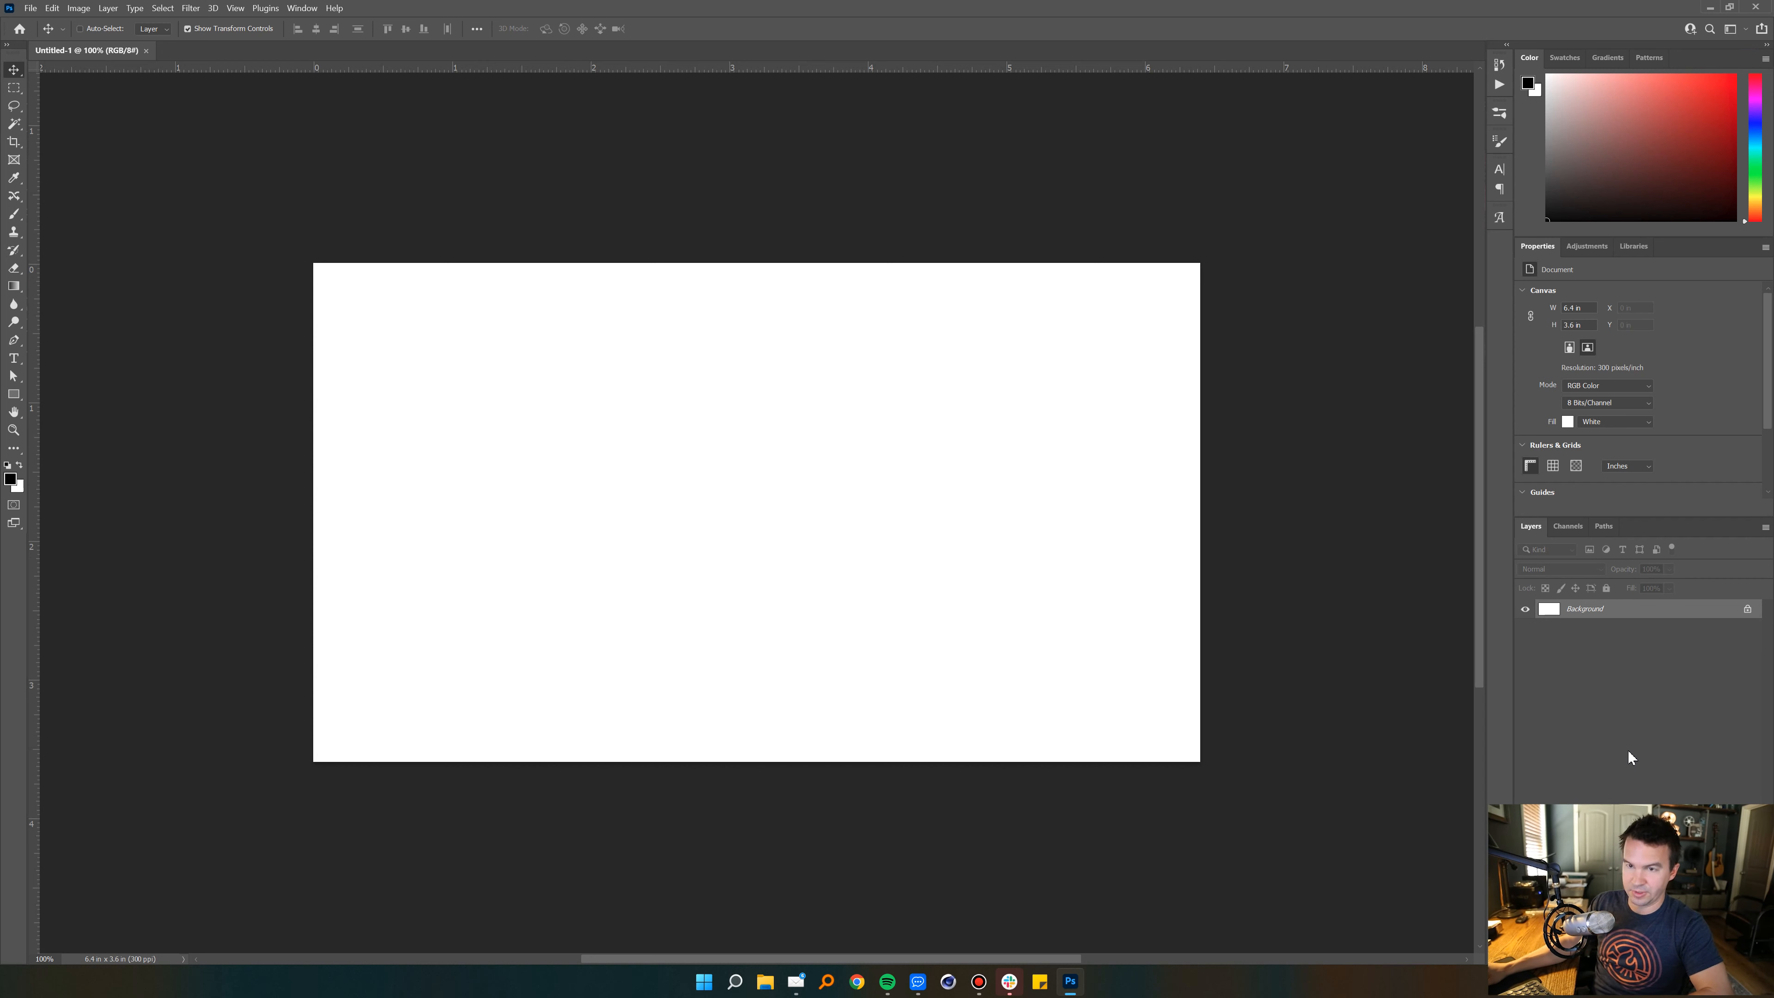
Step: Draw a rectangle shape covering the whole canvas, filled with a black-to-white linear gradient at 90°
click(16, 397)
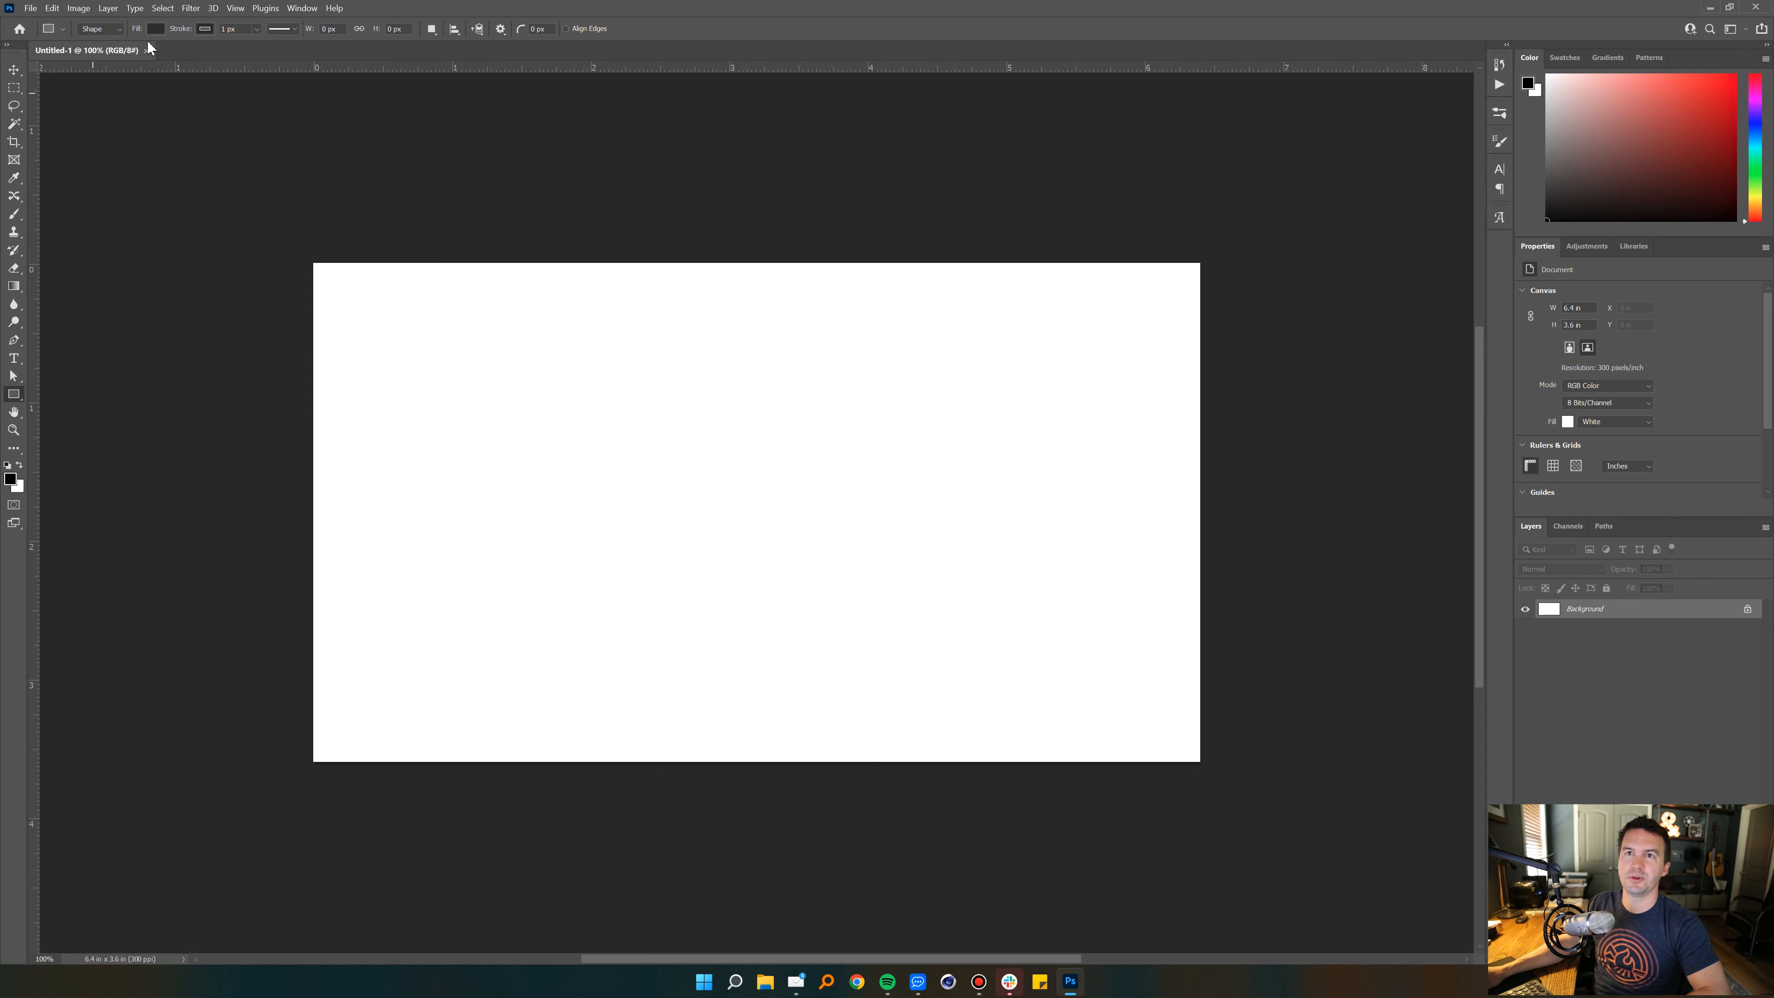
click(156, 28)
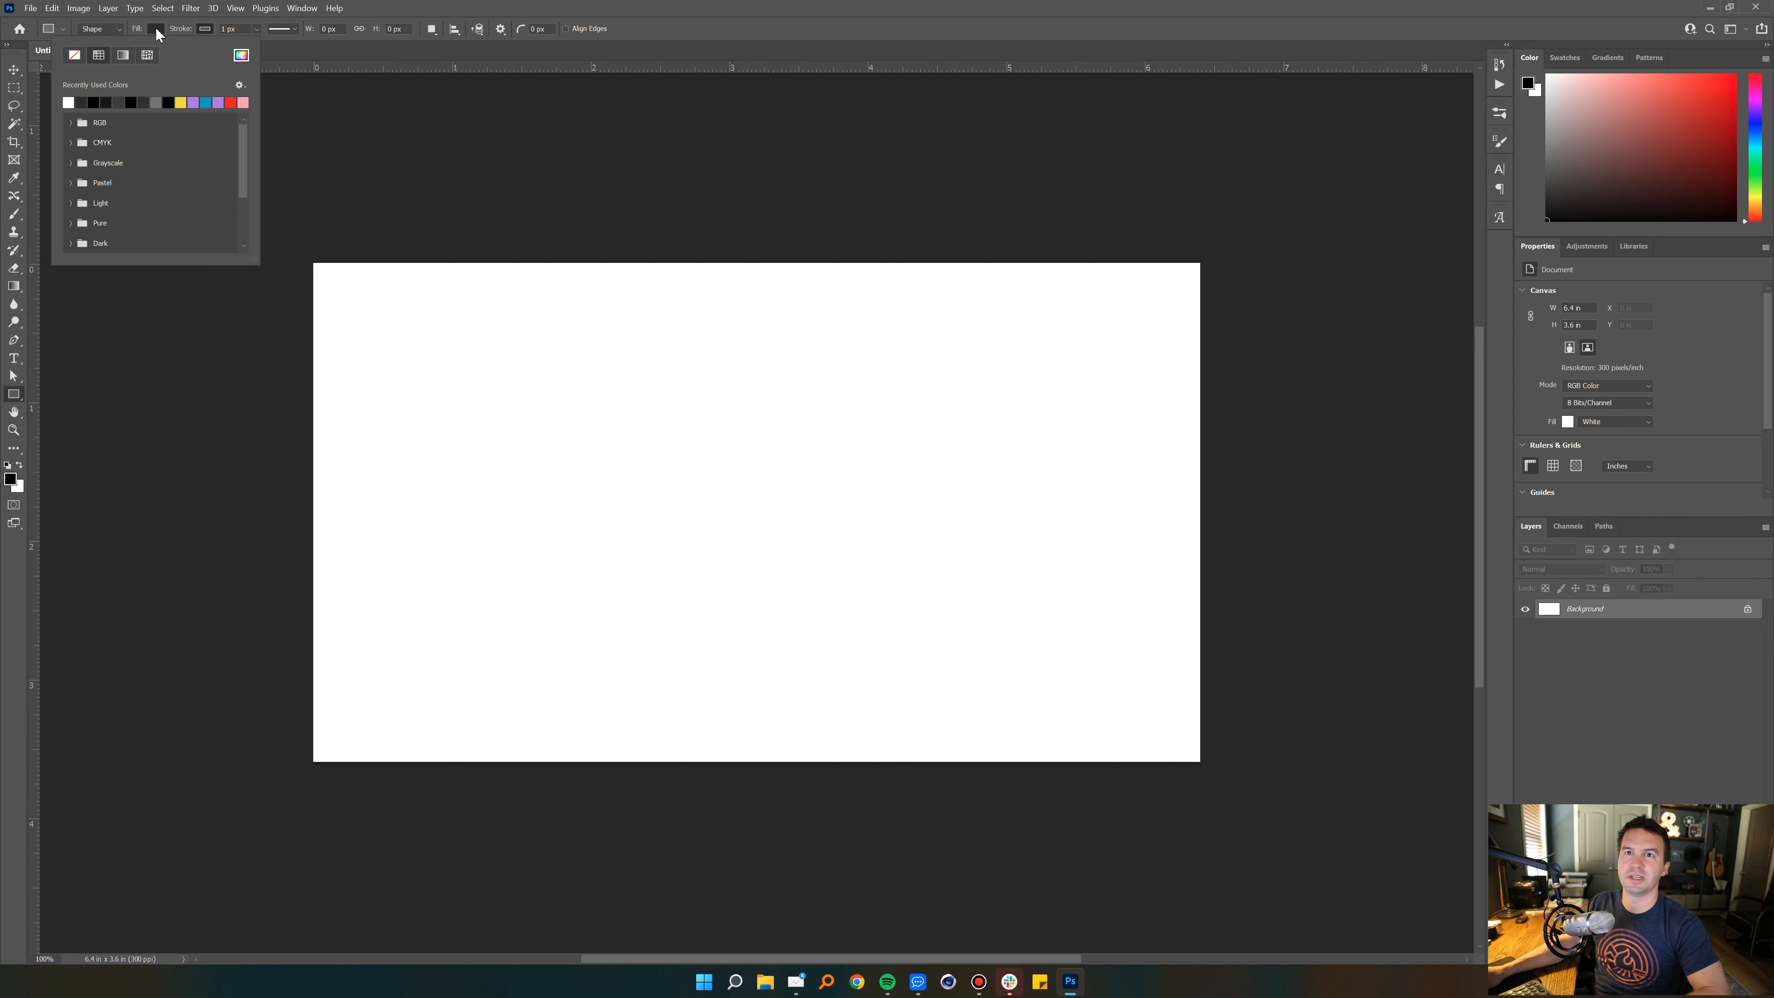
click(122, 56)
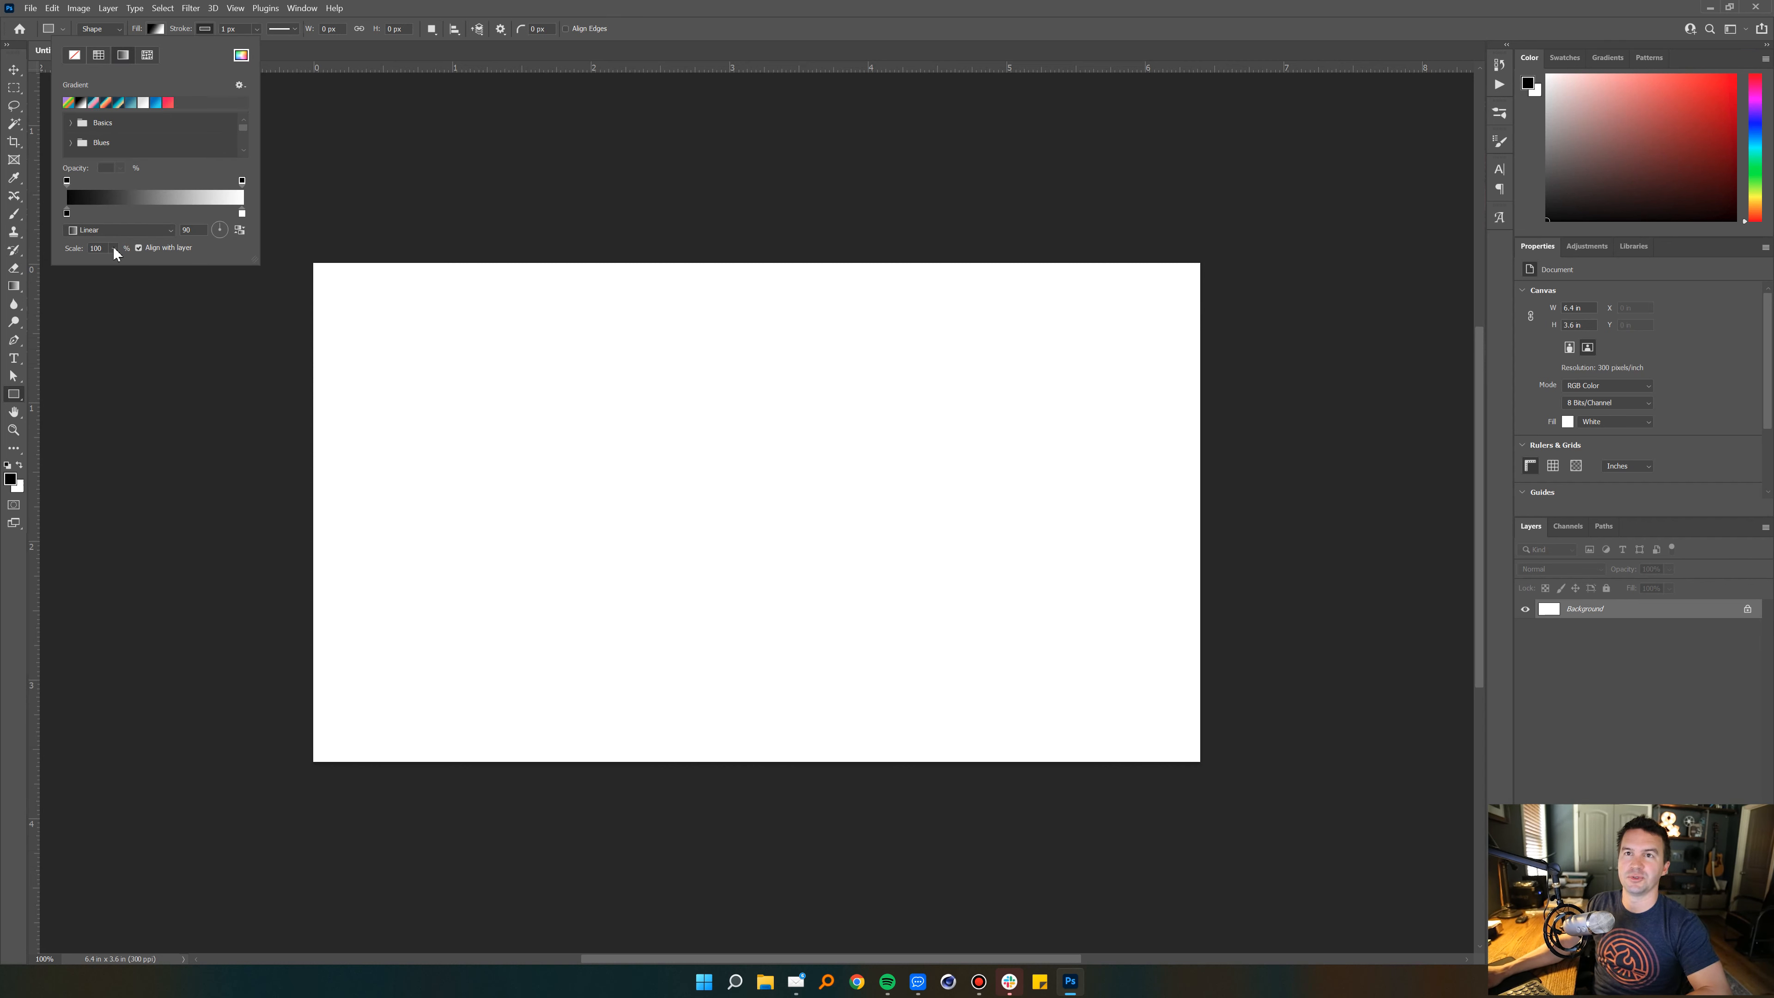
click(155, 31)
drag(306, 252, 1209, 767)
click(1659, 767)
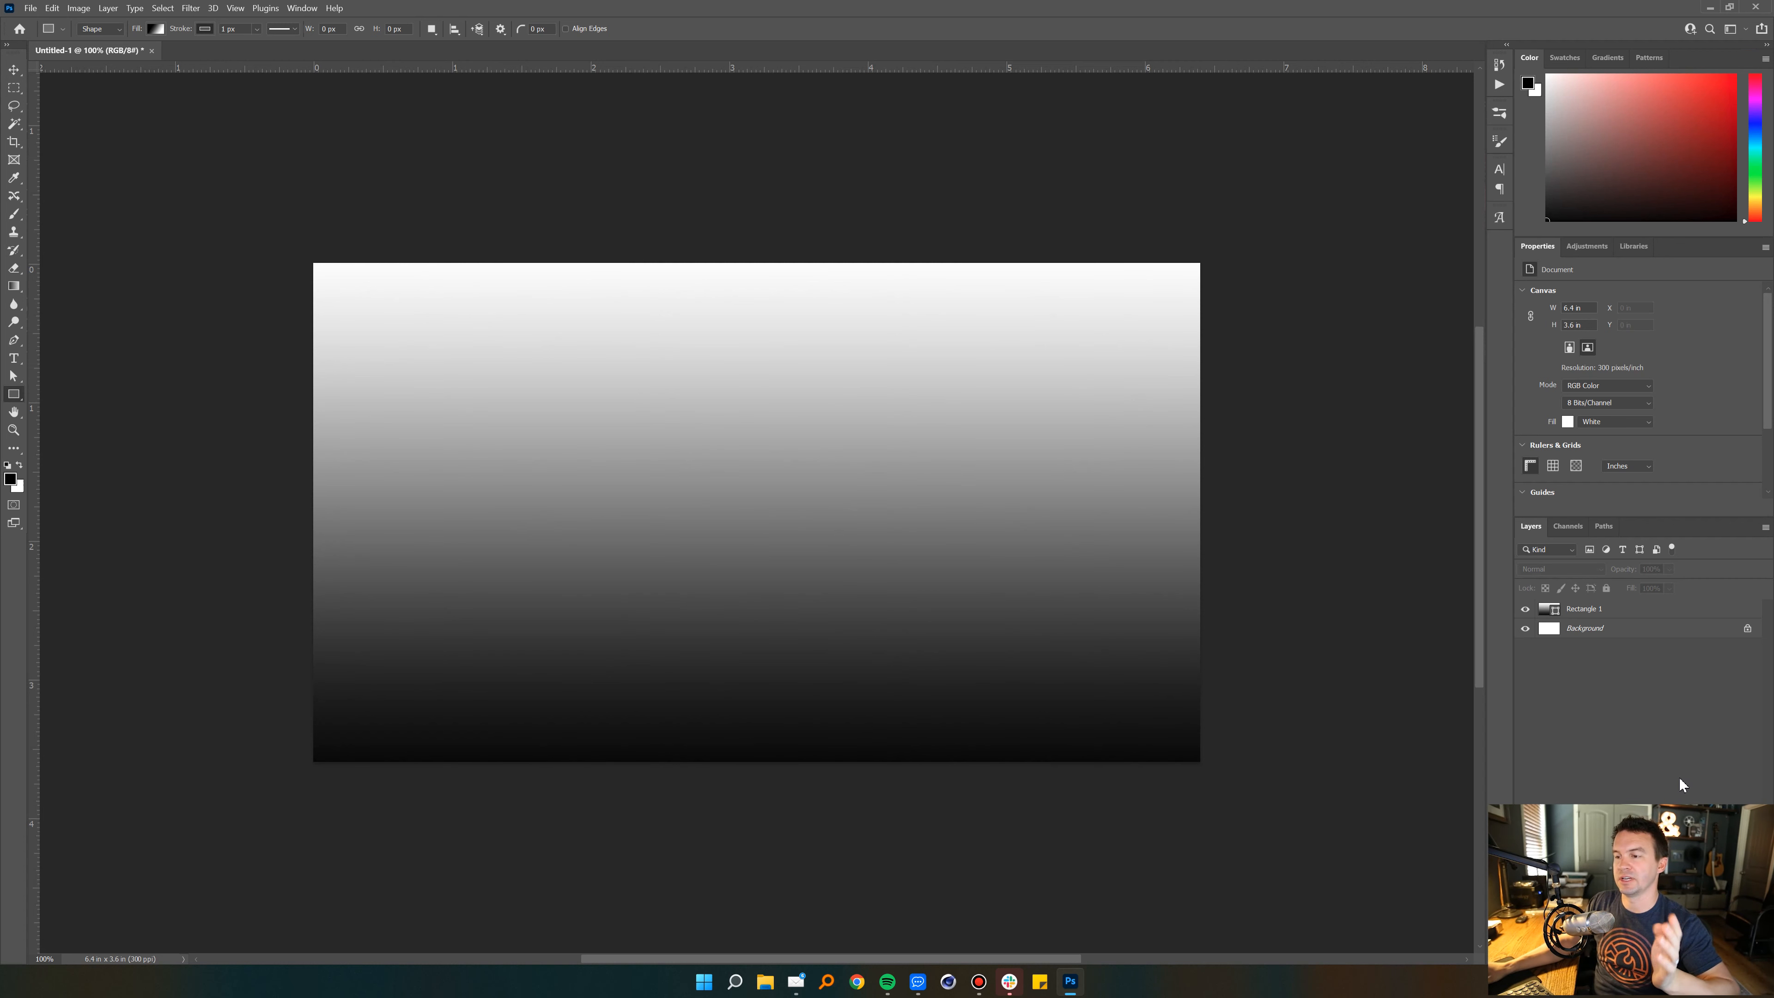
Step: Switch to Chrome and open the Adobe Color wheel page at color.adobe.com
click(855, 981)
click(674, 149)
text(color)
key(Return)
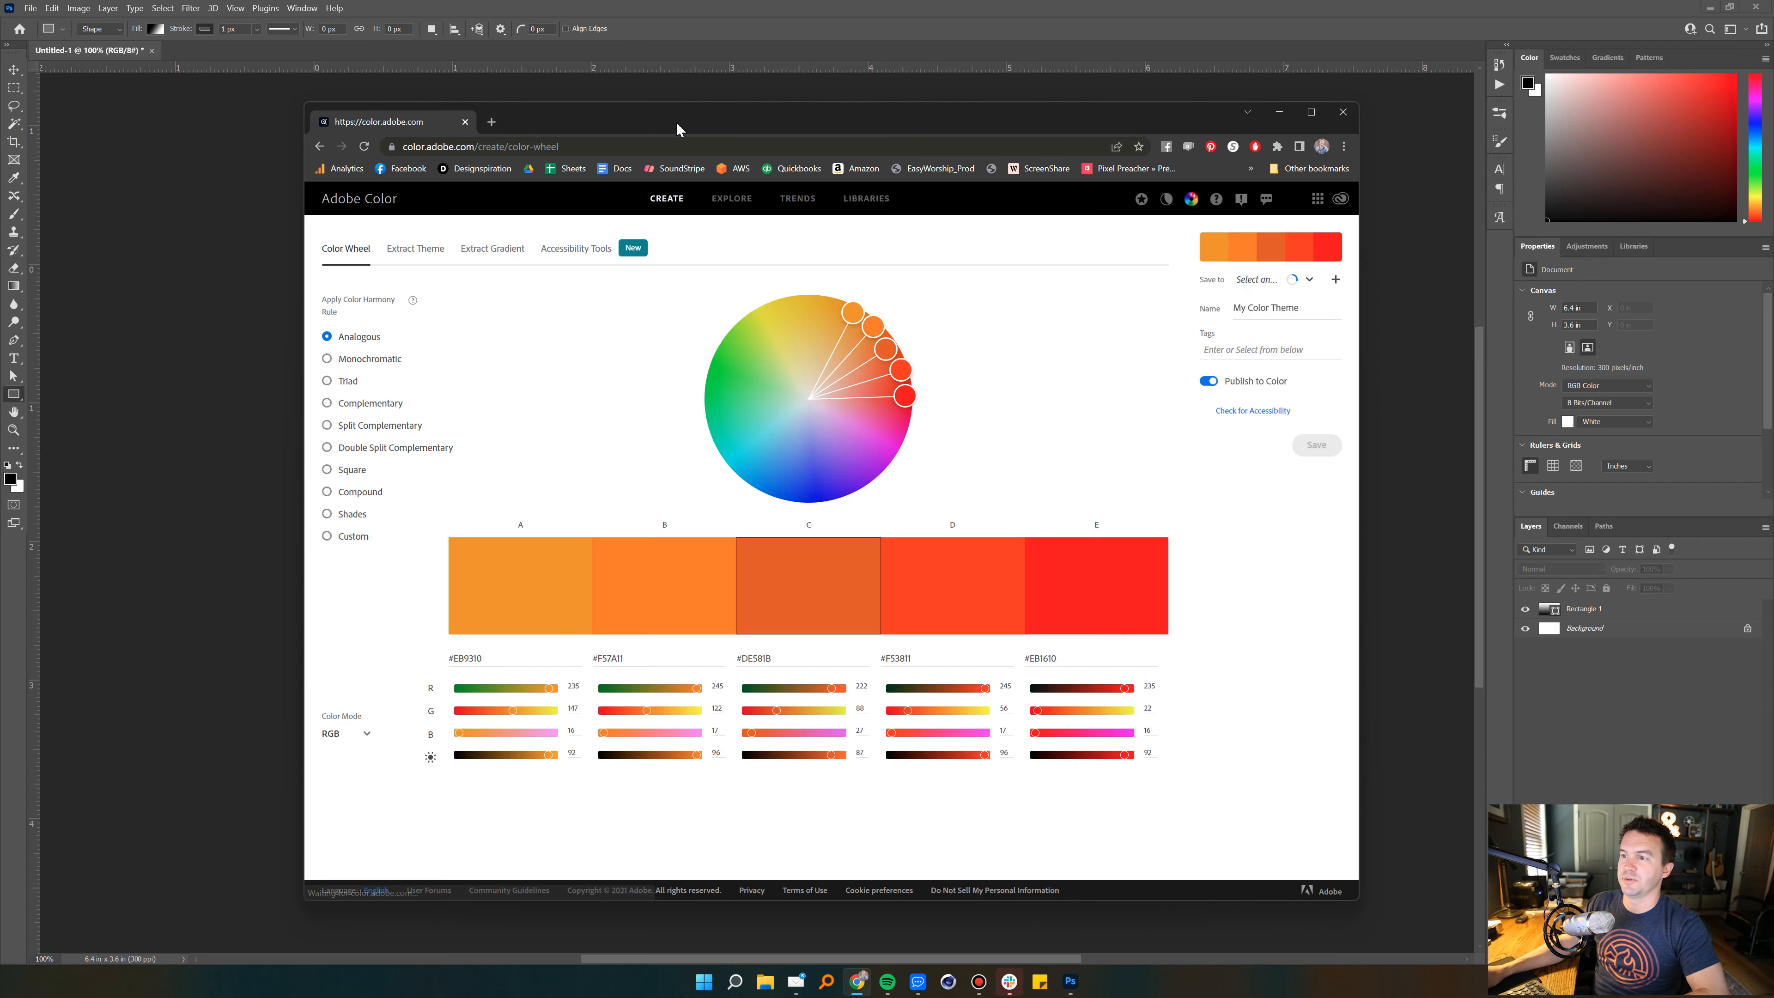
drag(677, 128, 669, 120)
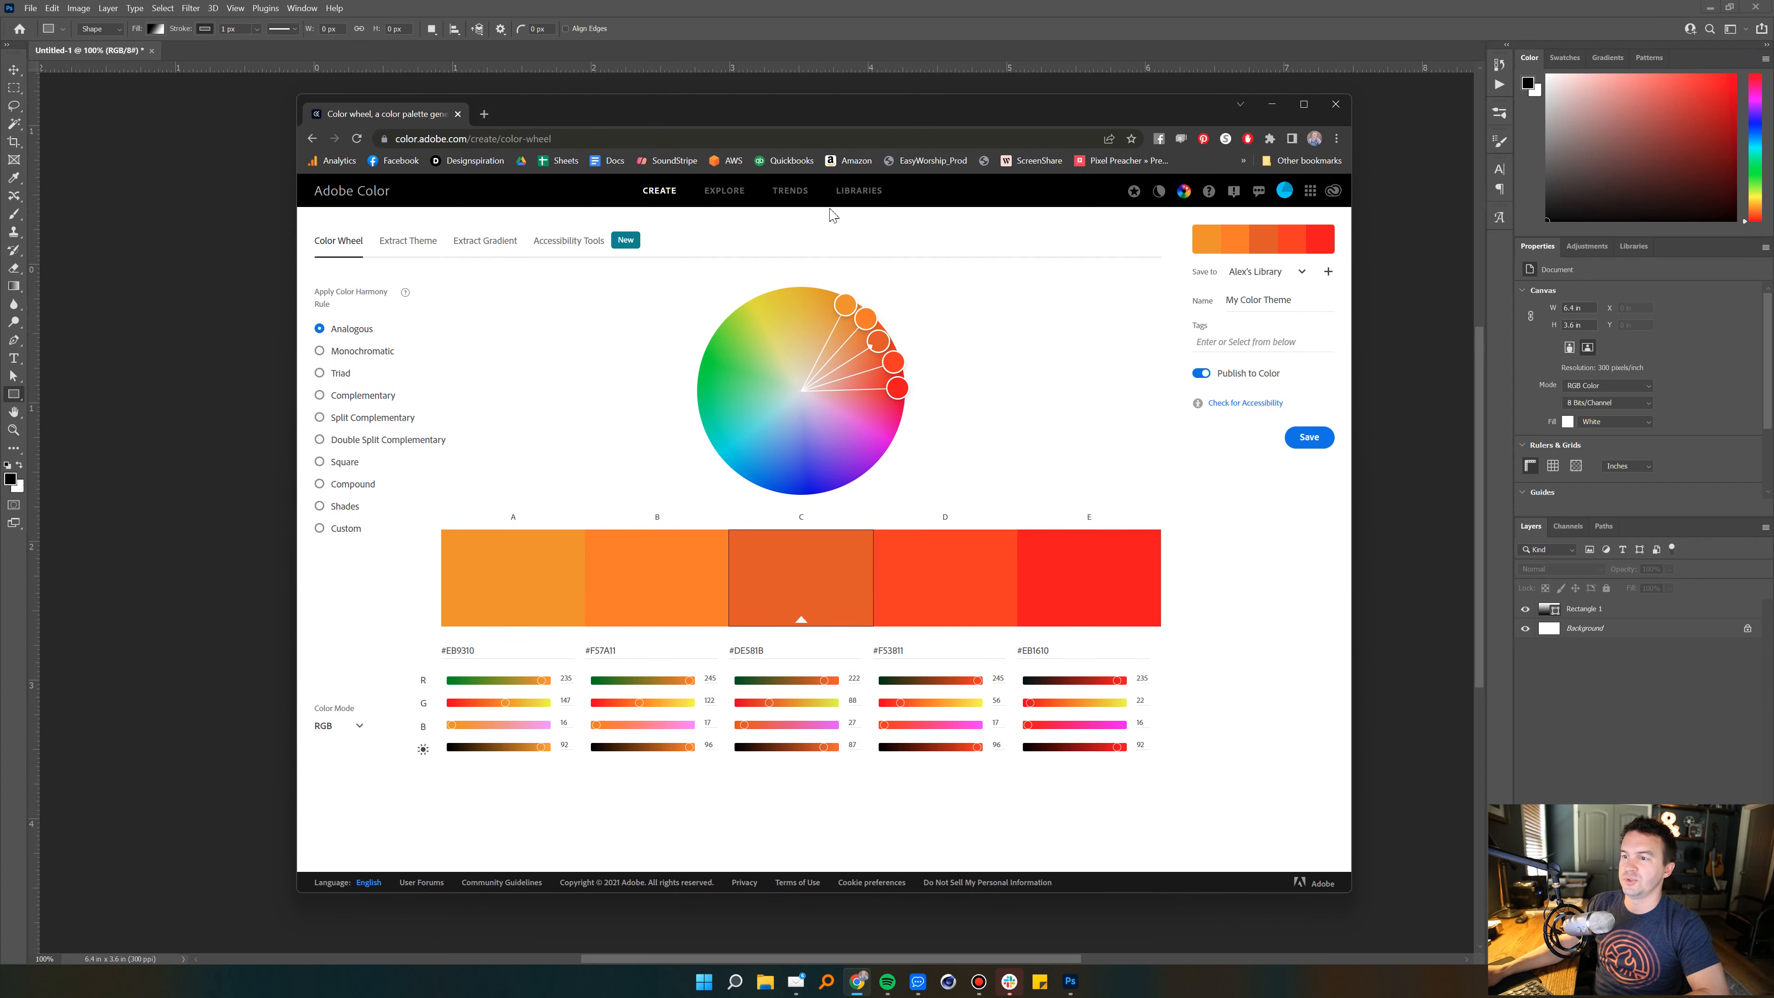
Step: Search Adobe Color's Explore section for "colorful" color themes
click(723, 190)
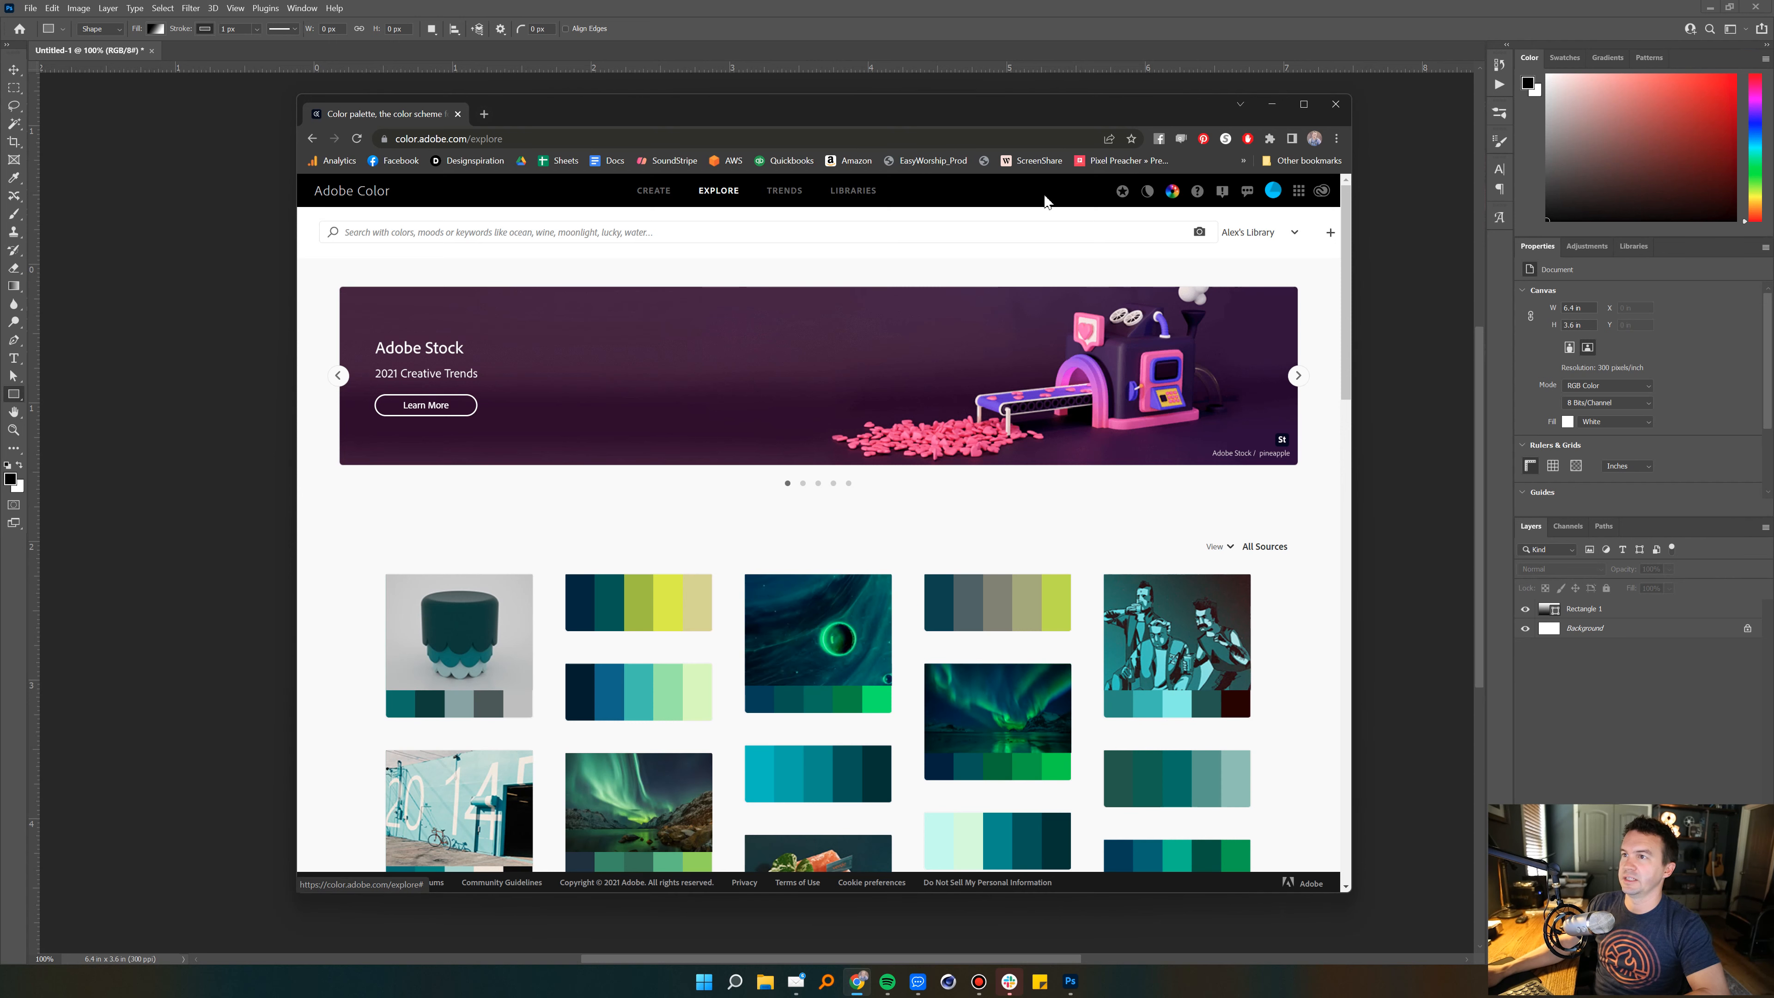
click(752, 231)
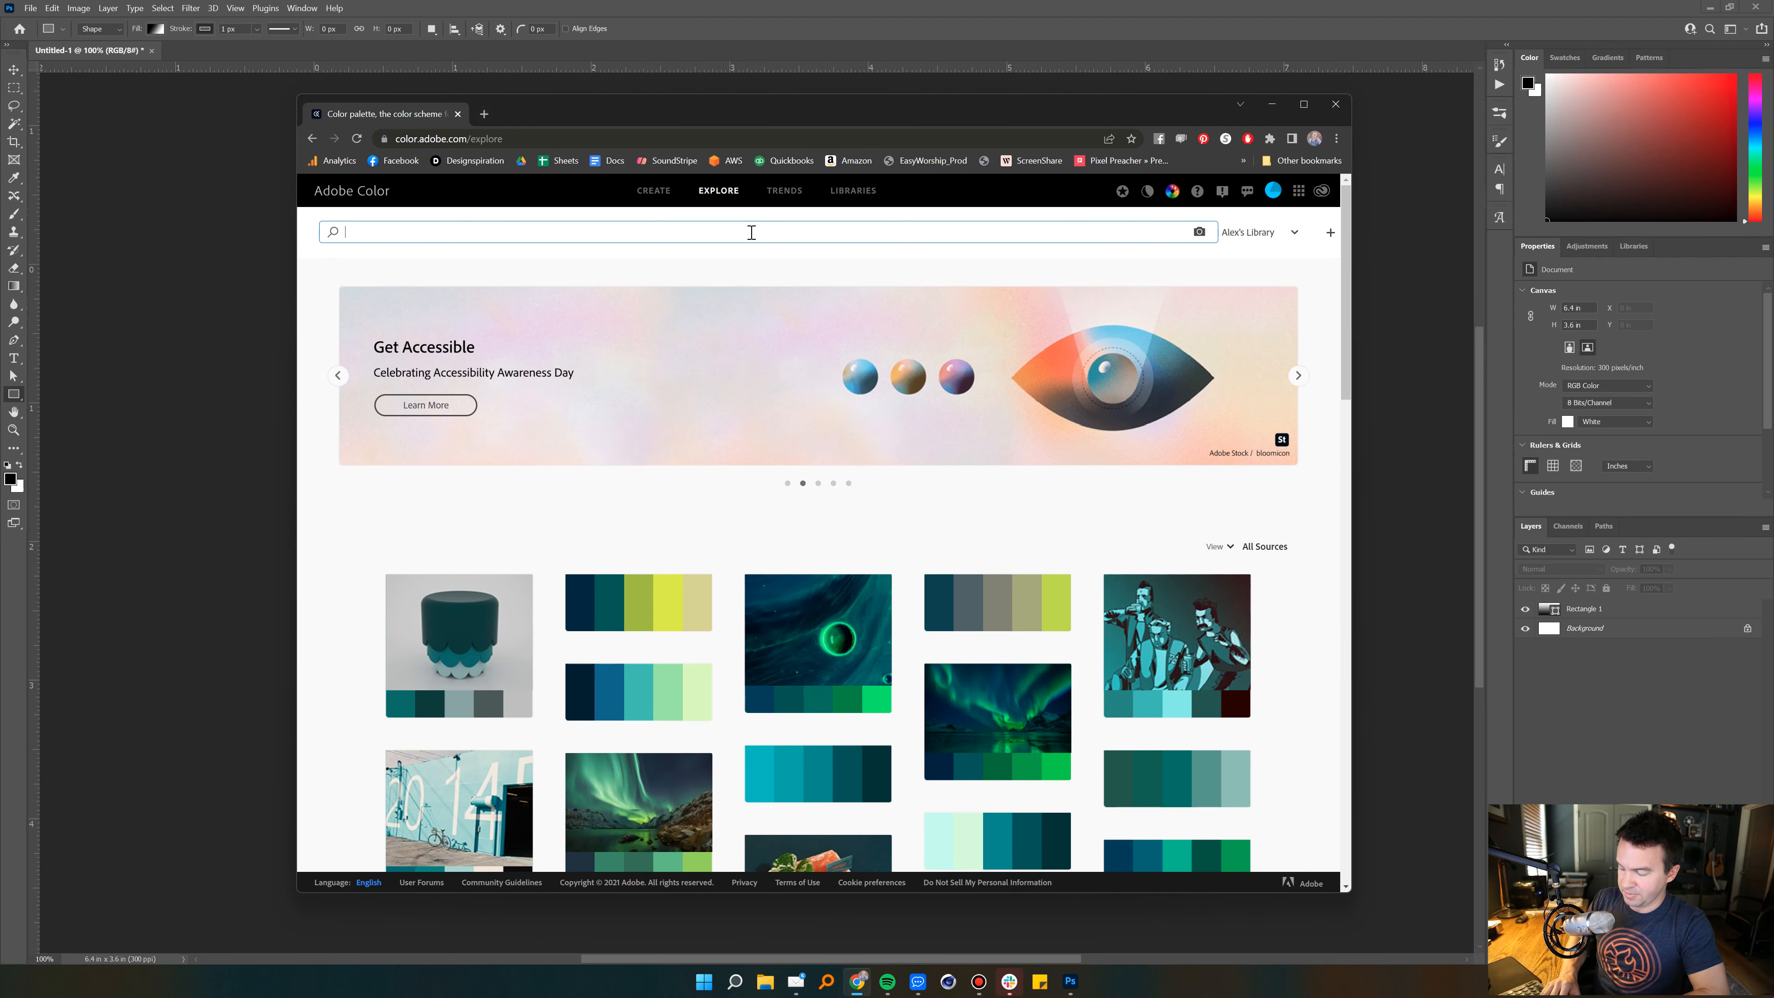
text(coloful)
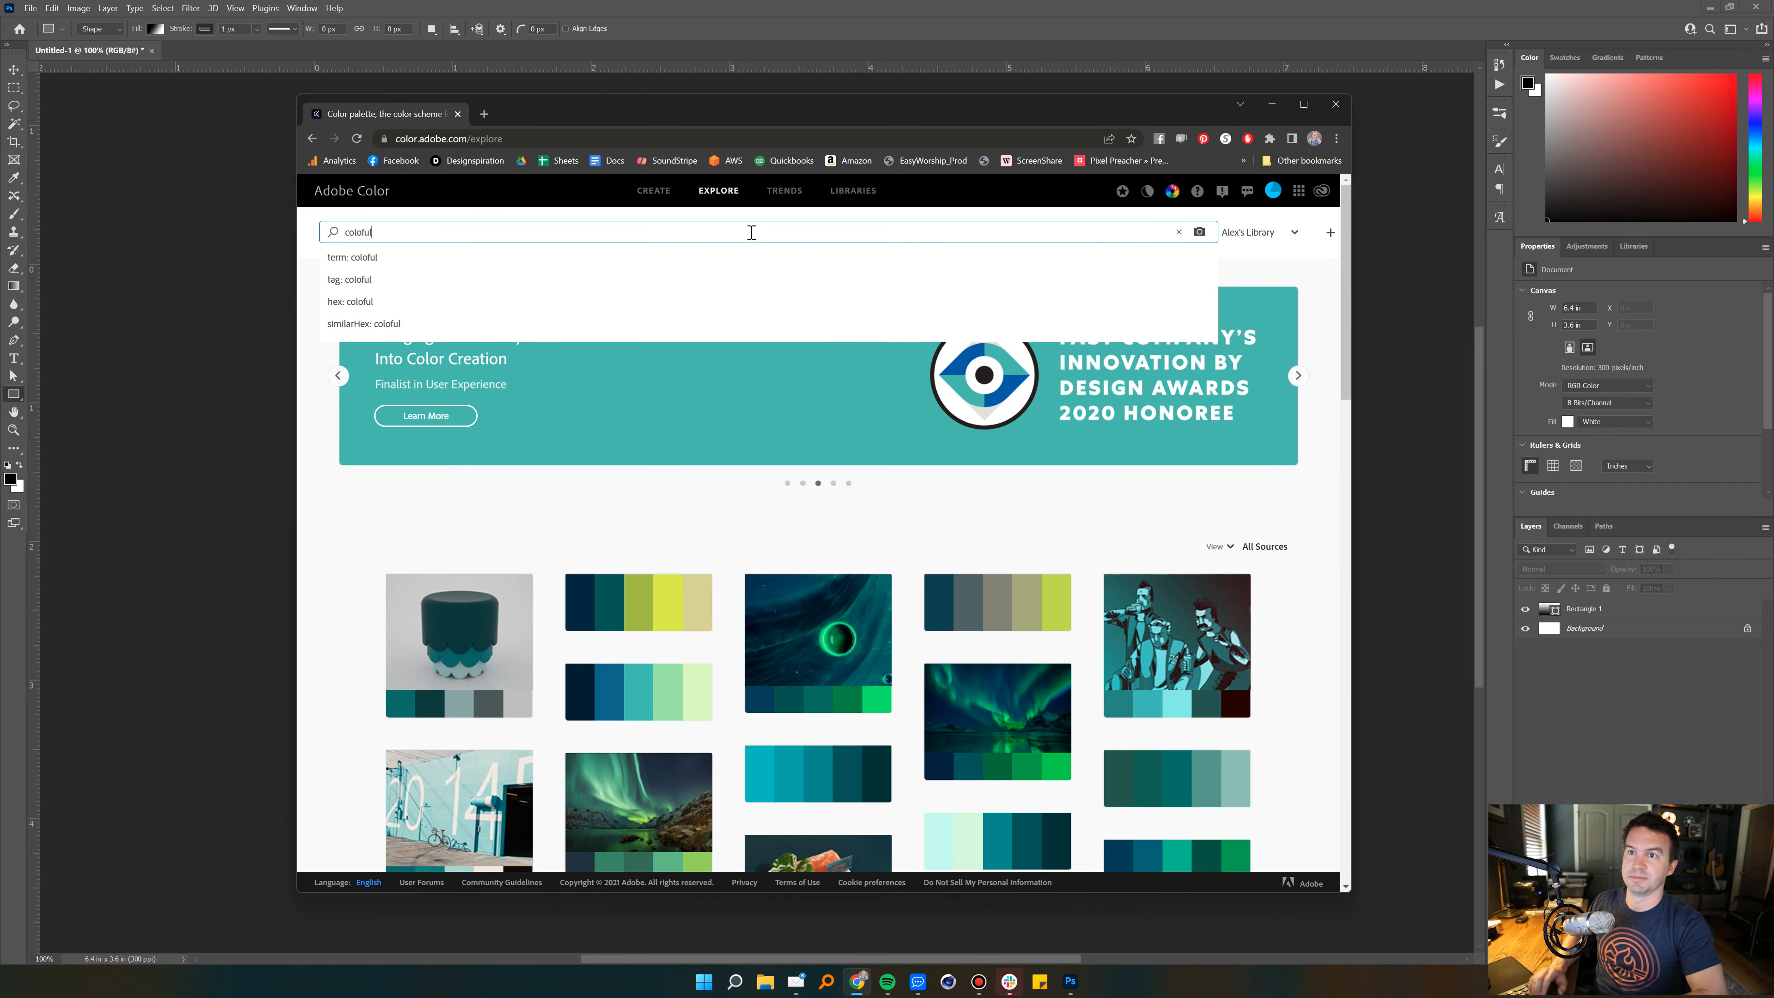
key(Return)
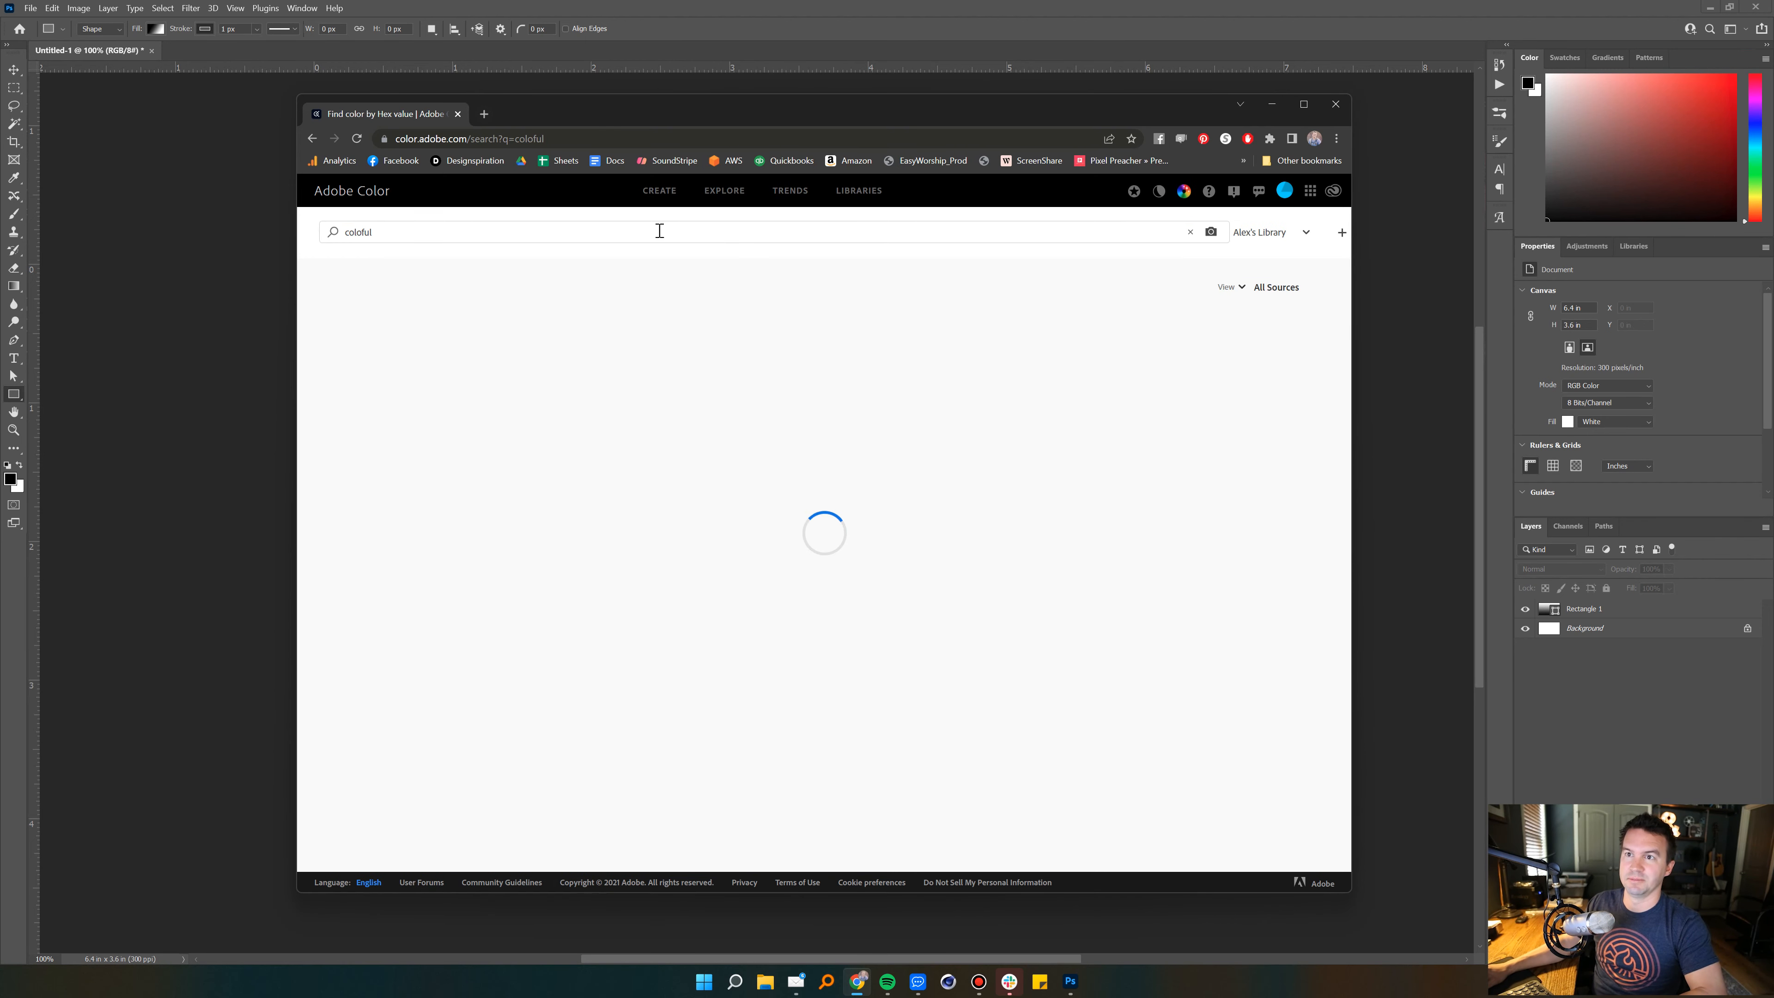
click(359, 232)
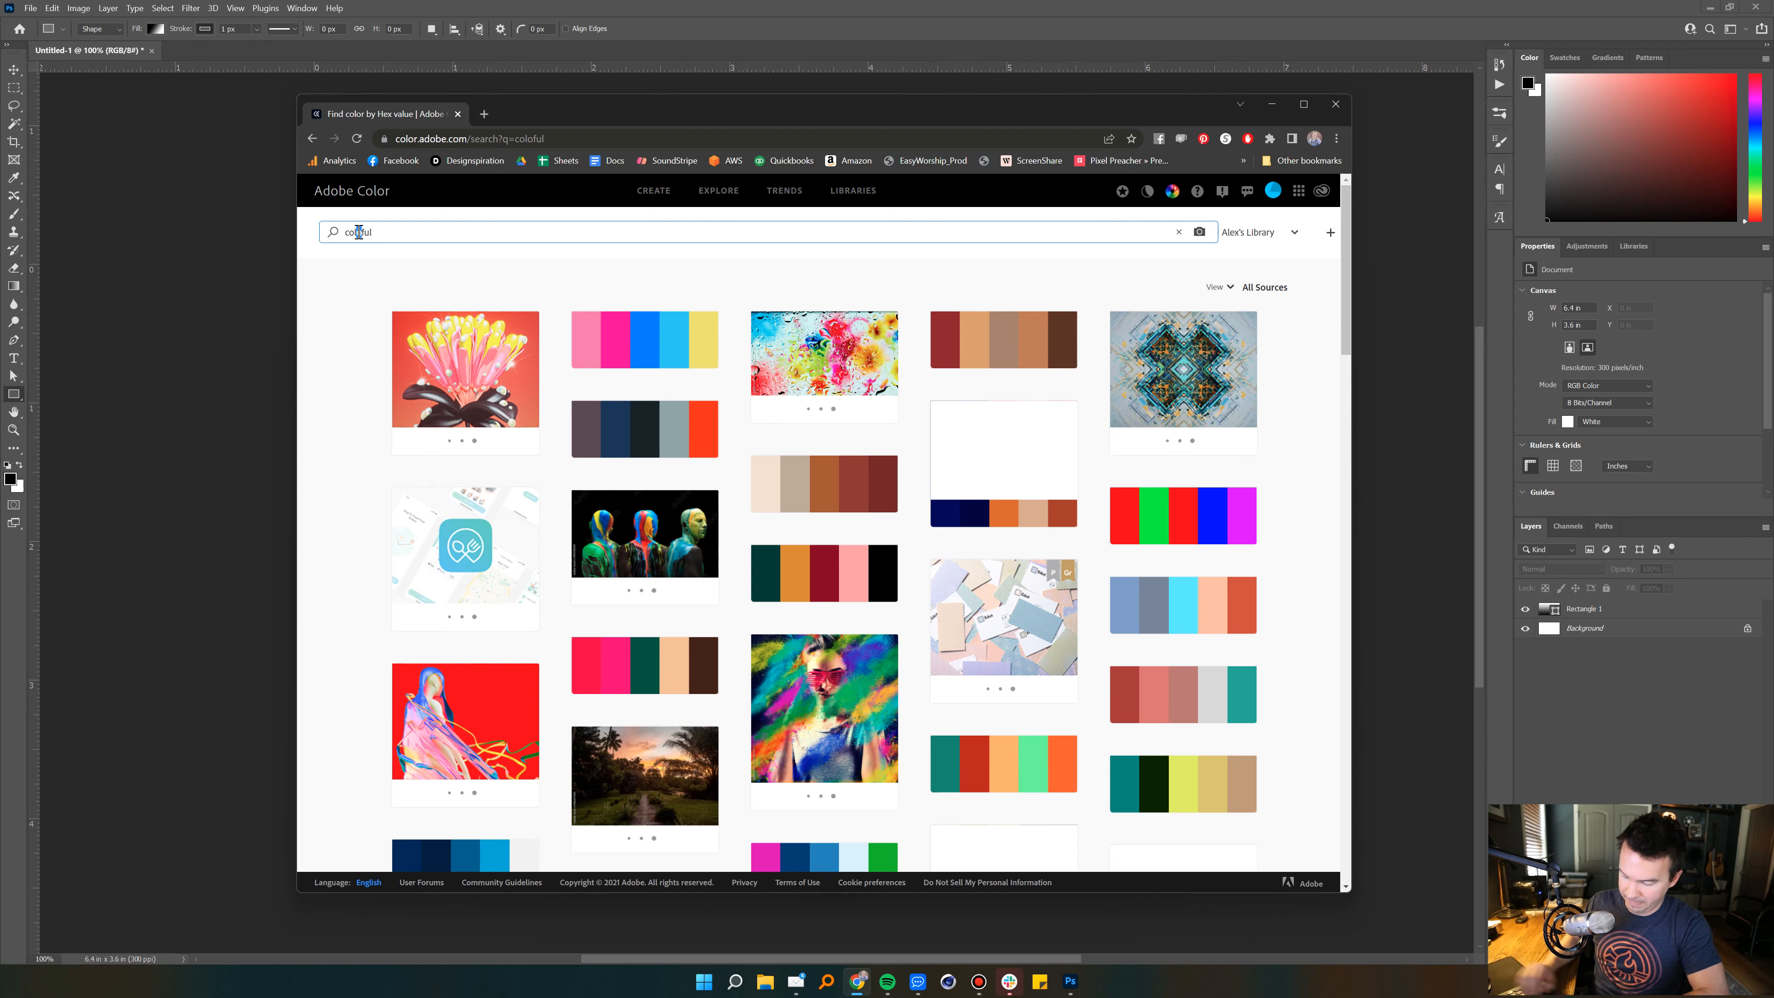
text(r)
key(Return)
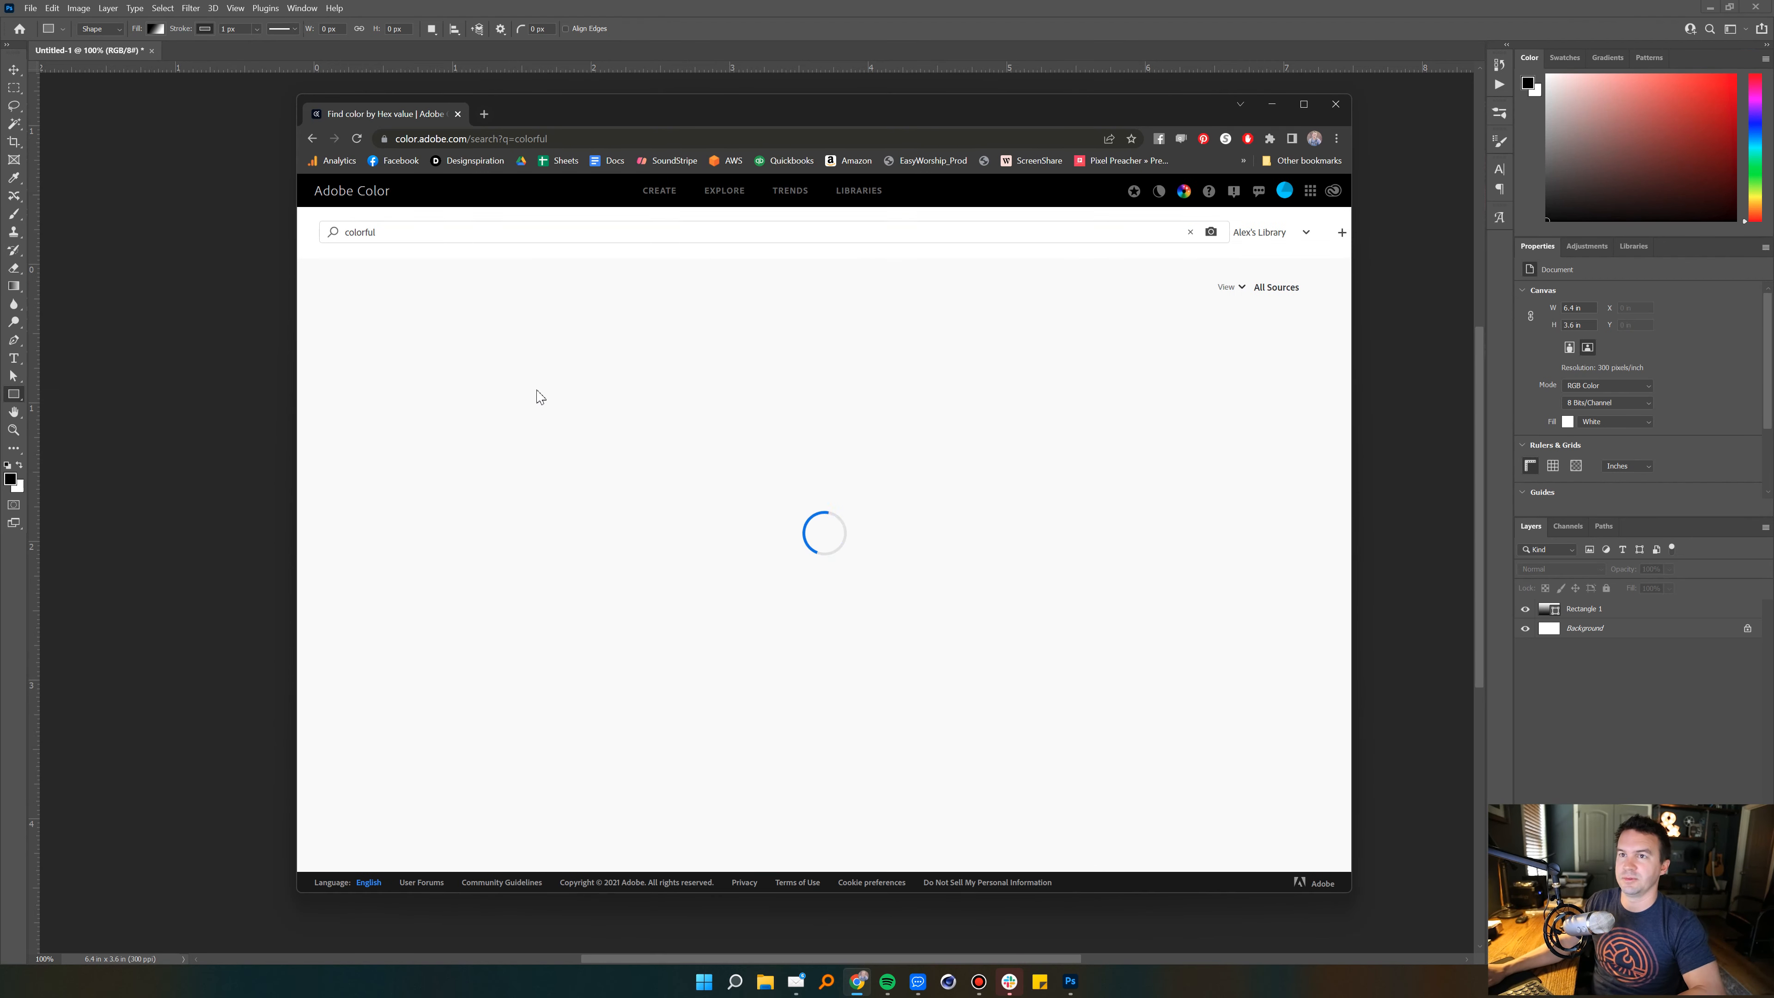
Step: Add the "Abstract acrylic and watercolor smear painting" color theme to the library and download it as ASE
scroll(980, 422, down, 3)
scroll(919, 423, down, 3)
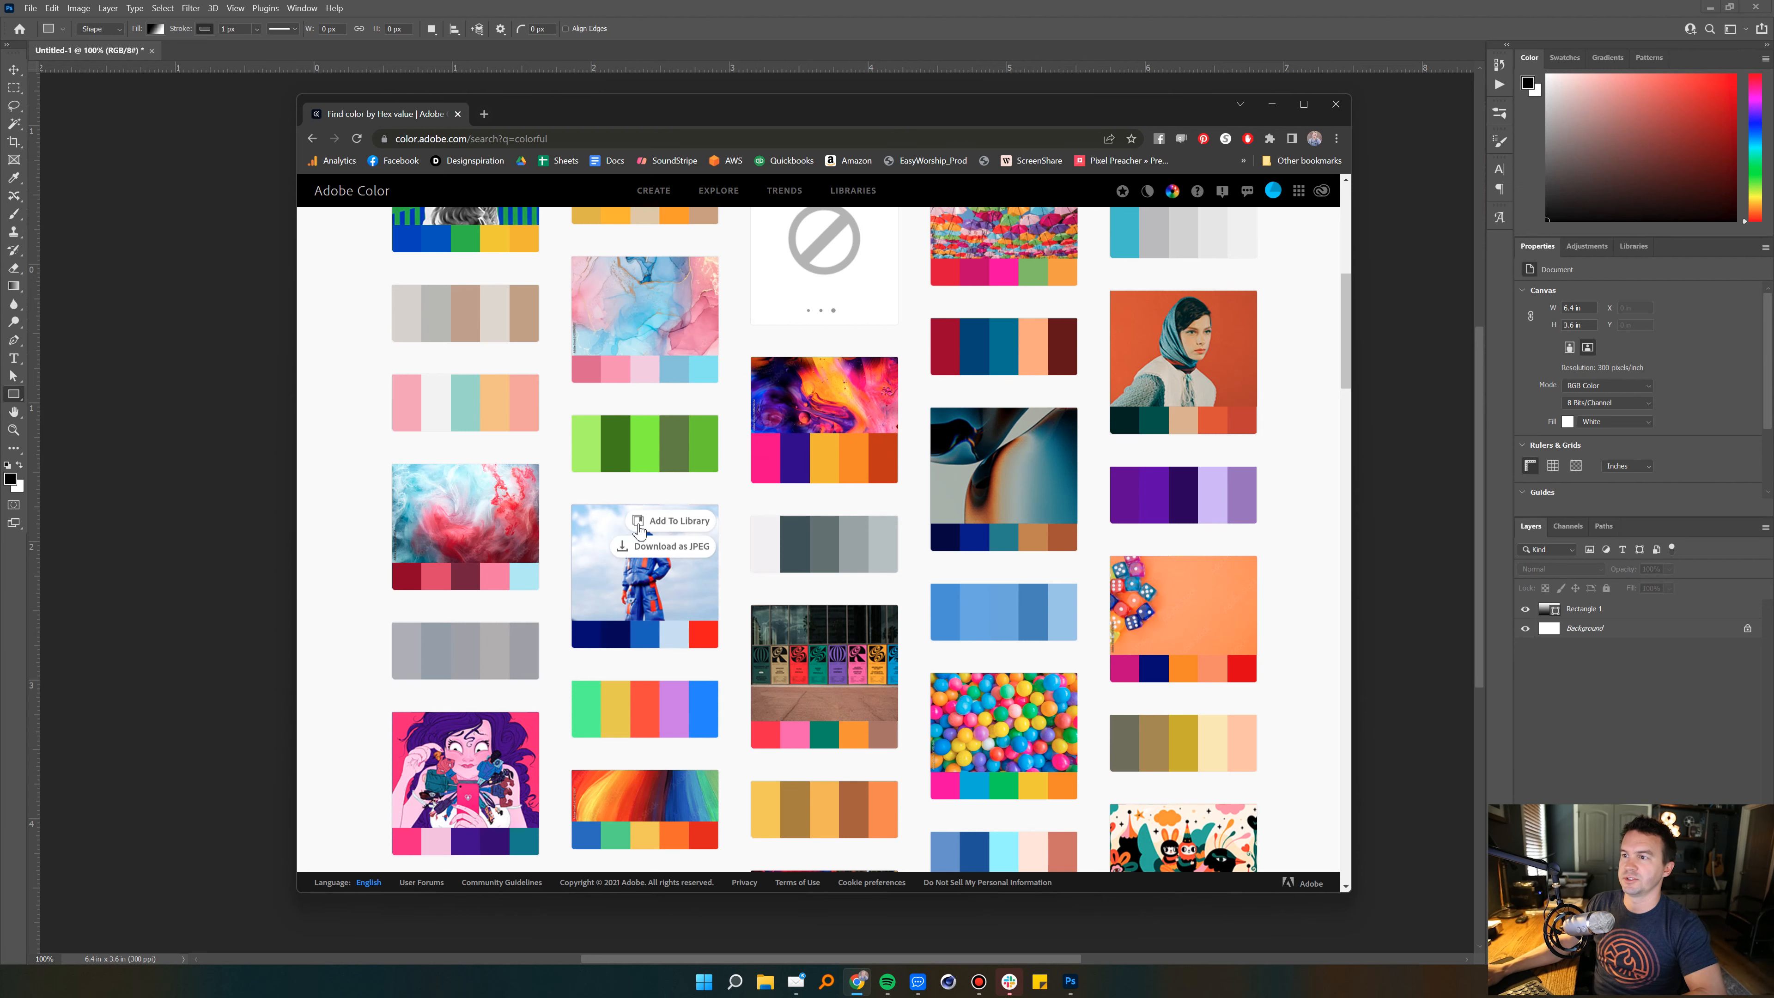
mouse_move(880, 413)
scroll(652, 583, down, 3)
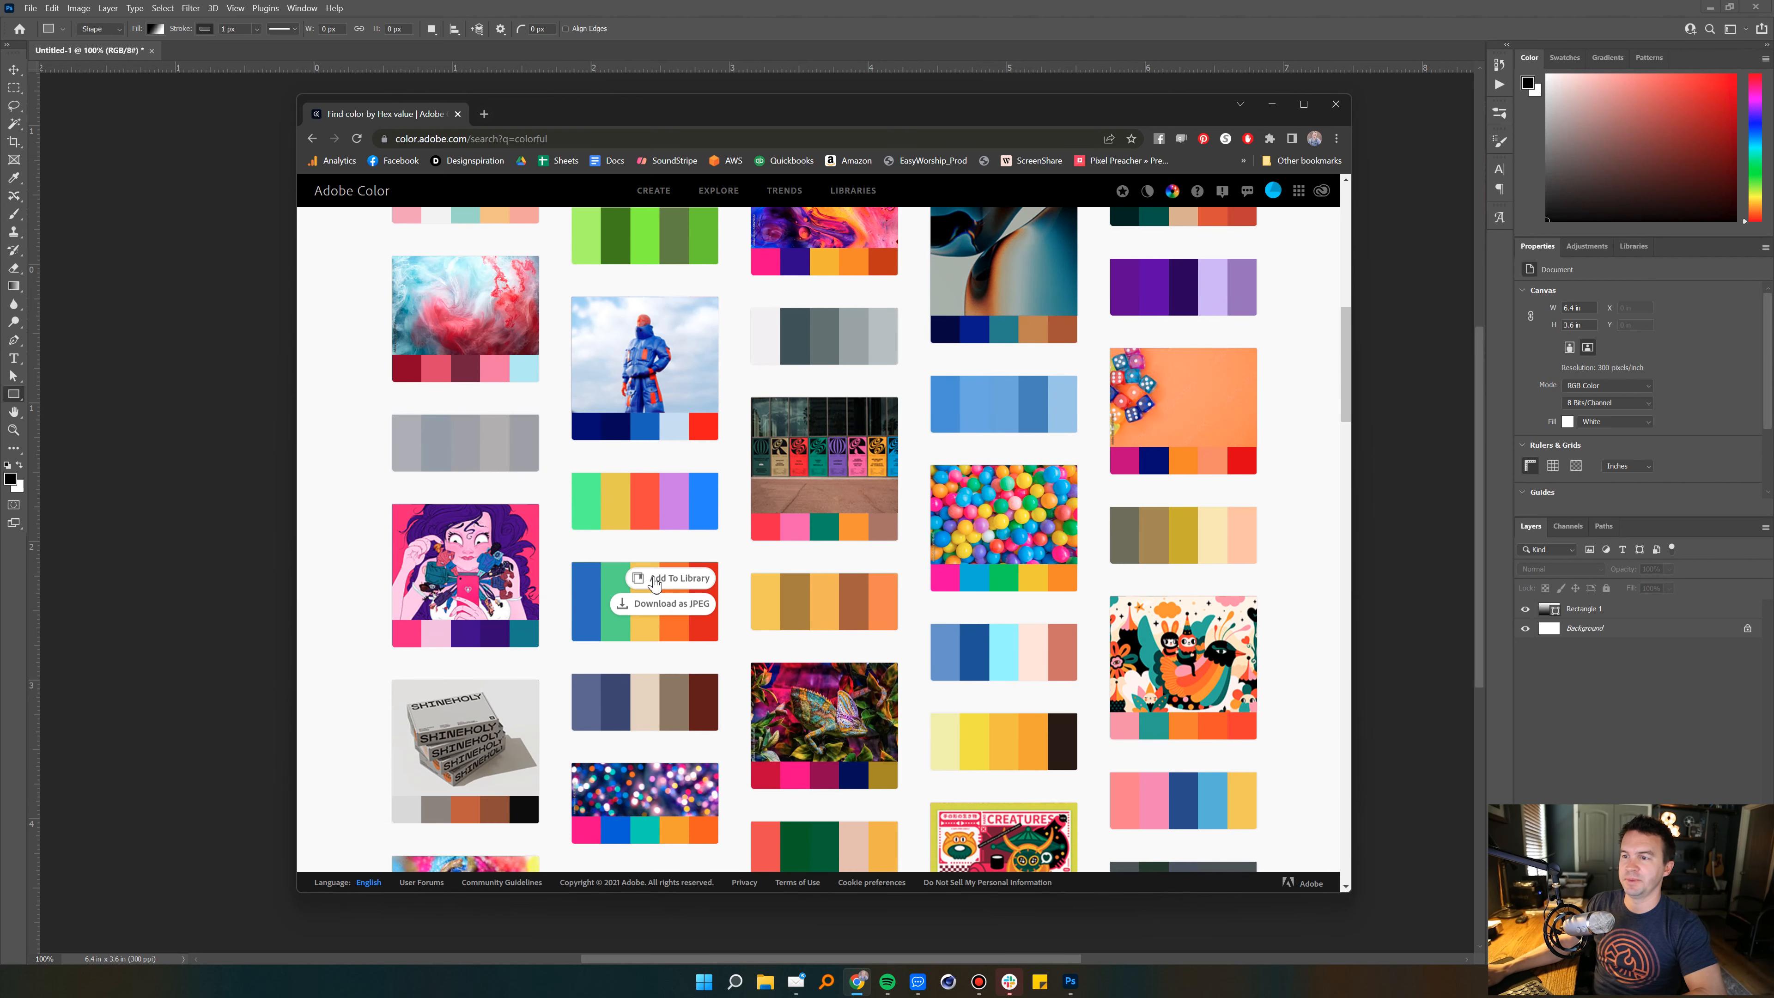
click(636, 586)
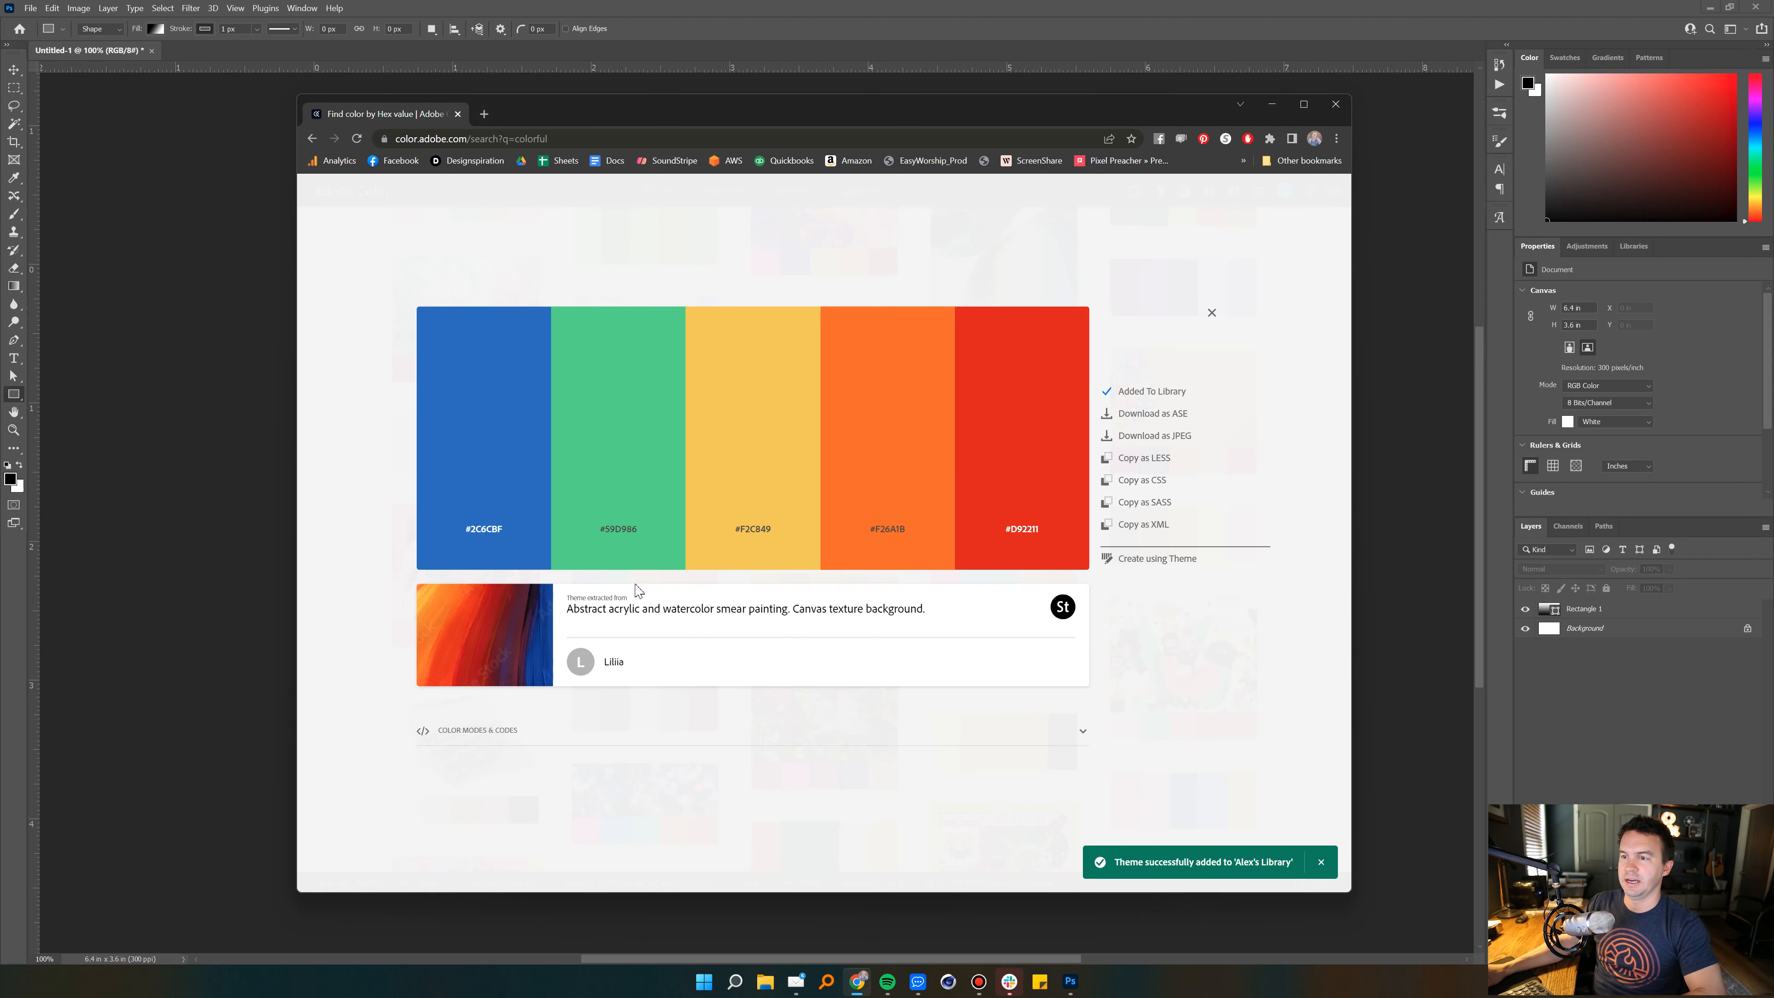
click(338, 458)
click(576, 596)
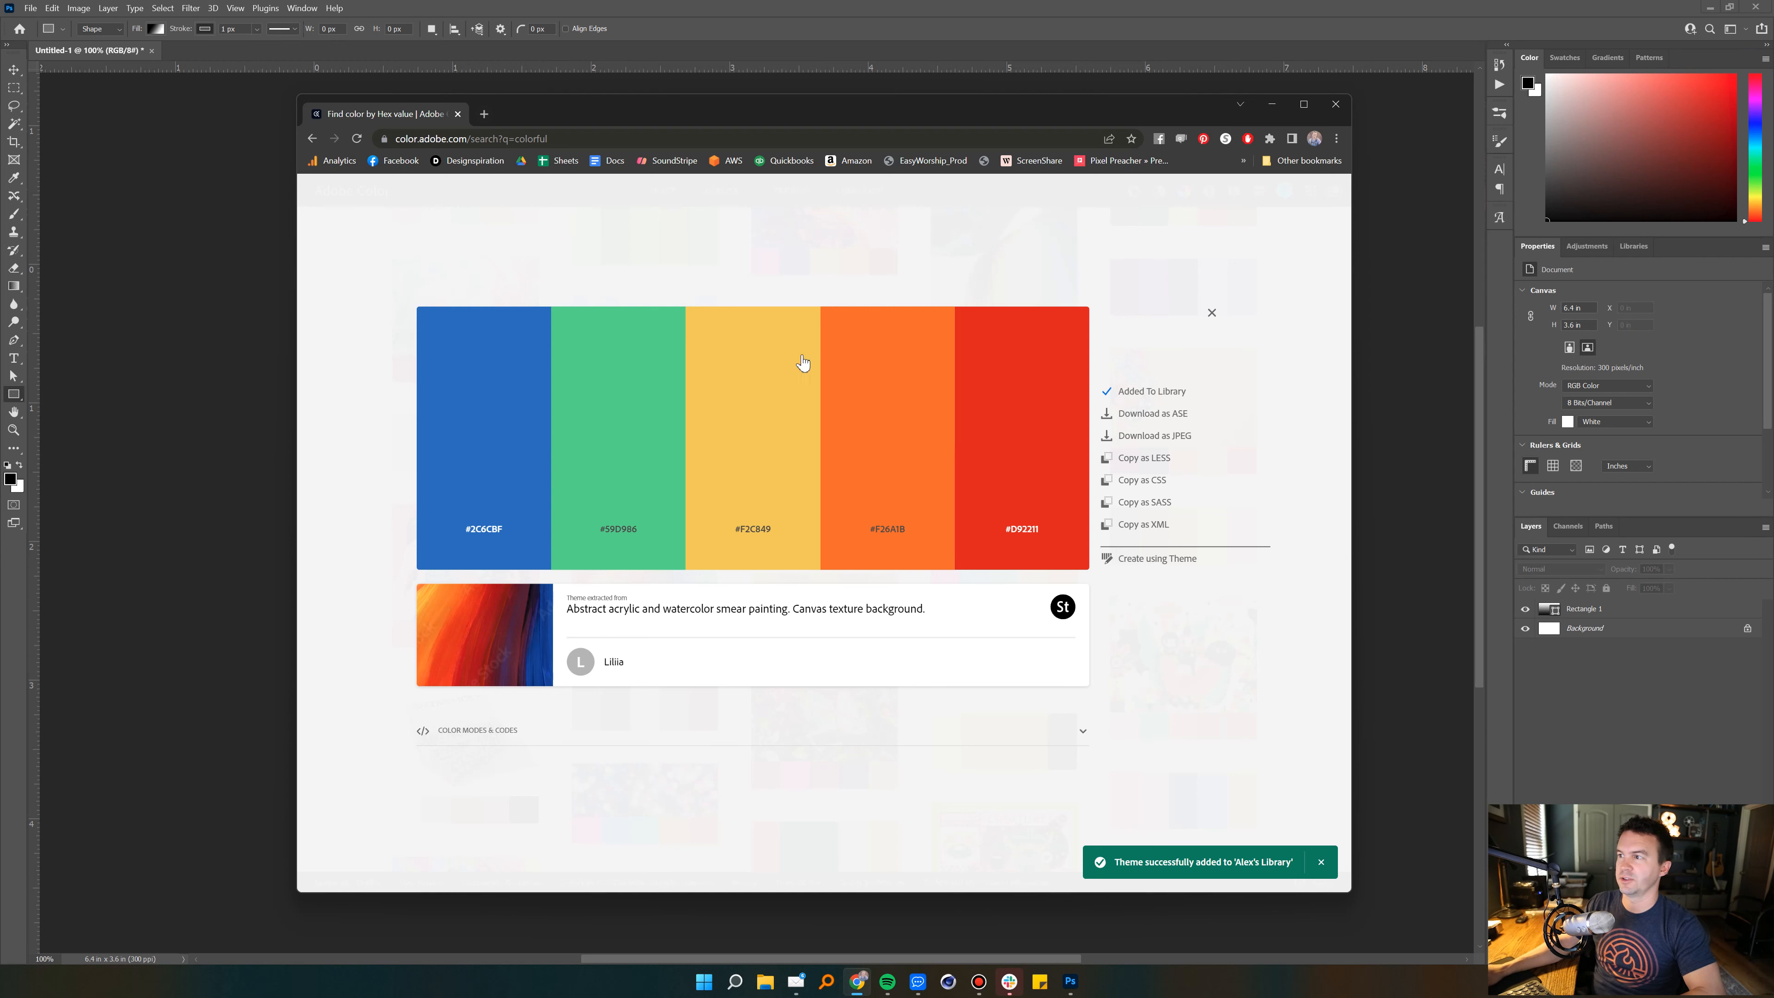
click(1148, 414)
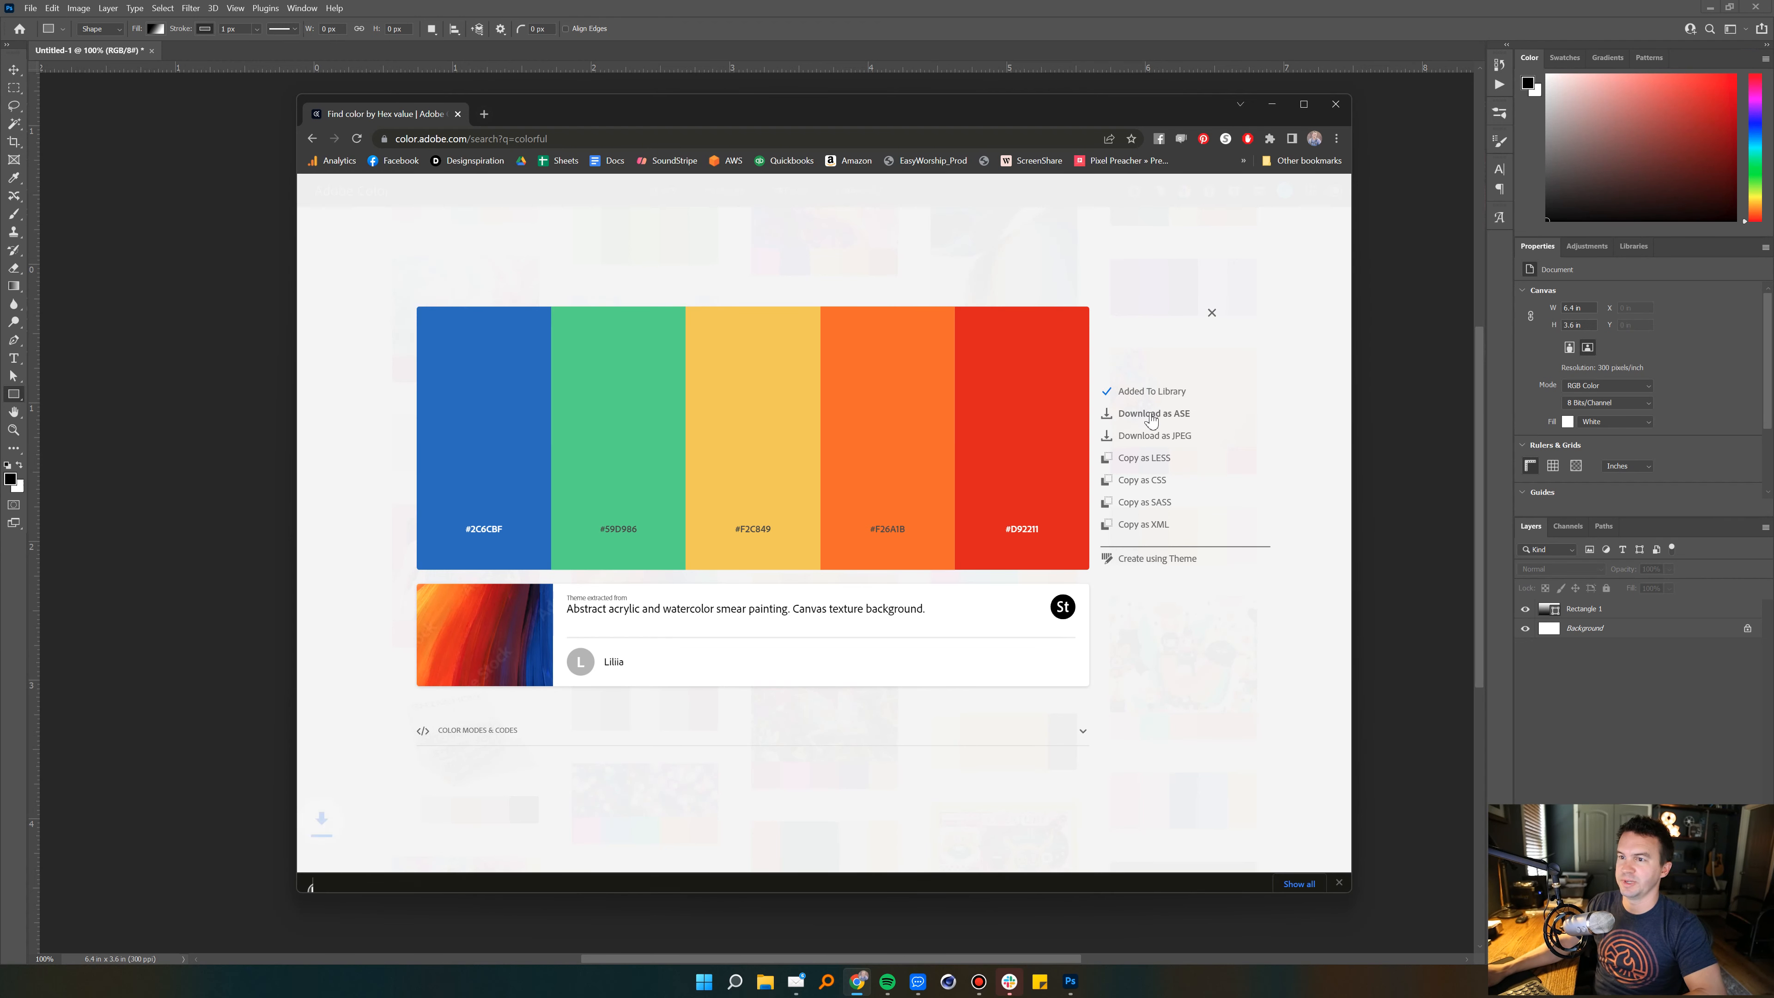
click(1212, 295)
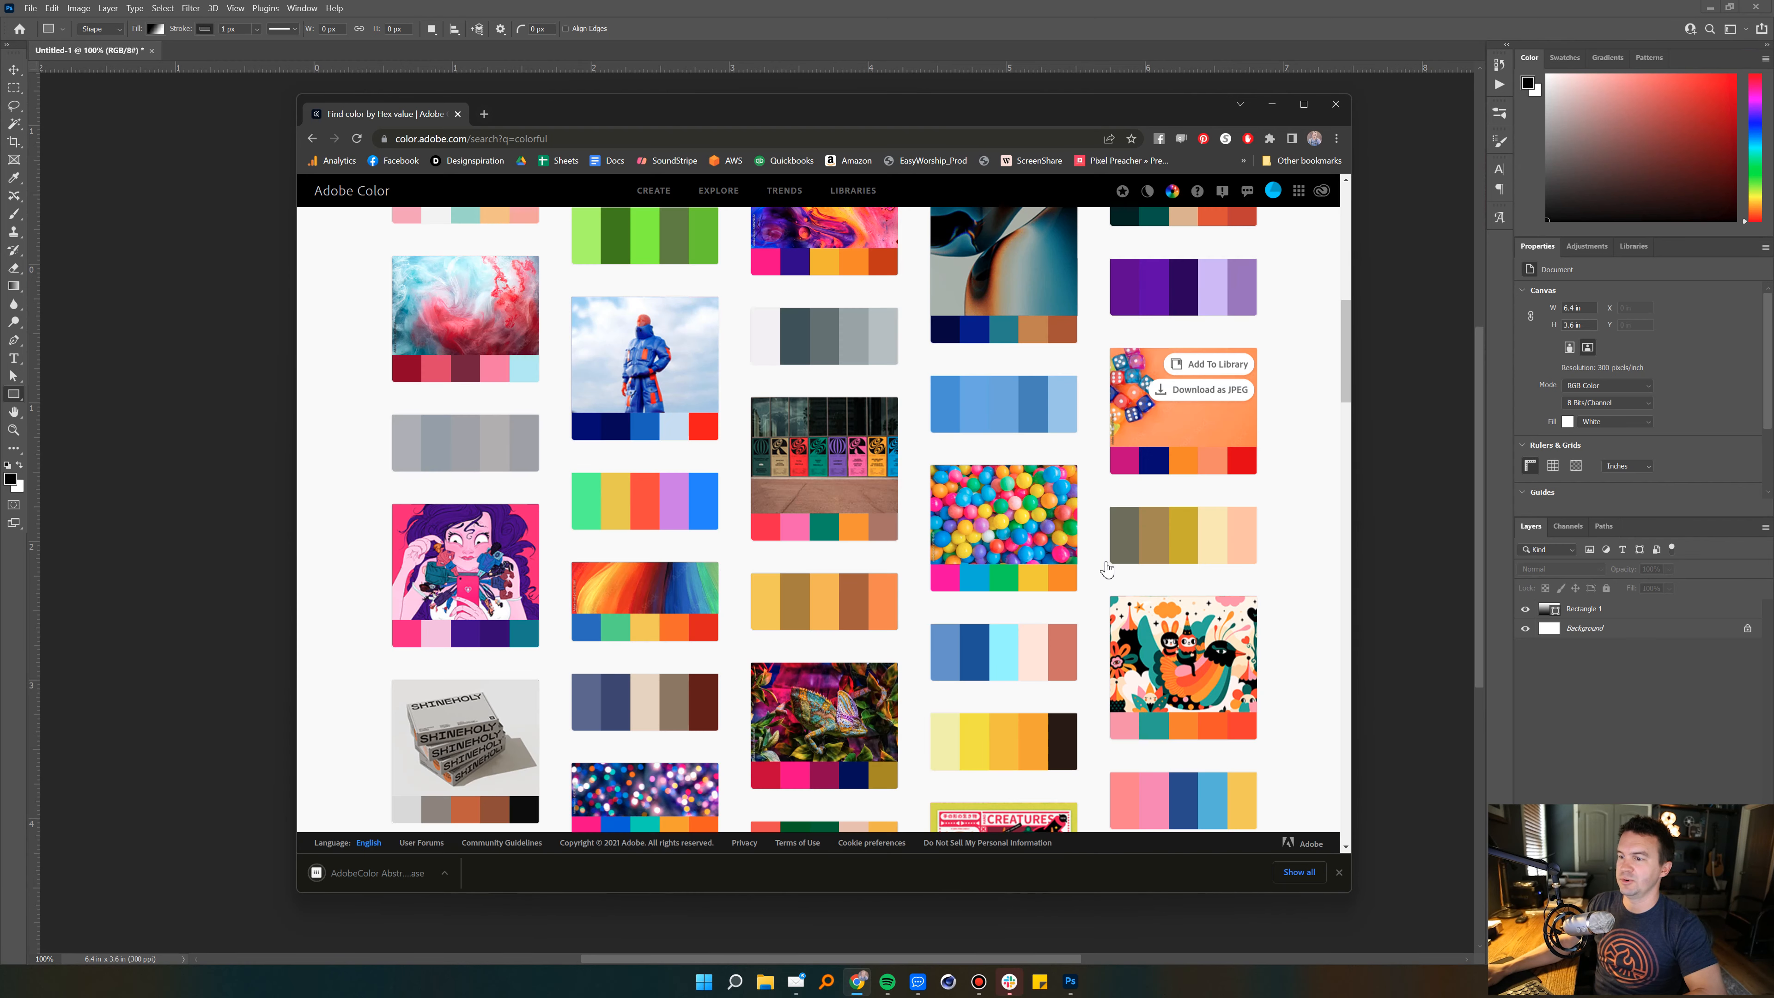
Step: Add the "Beautiful woman in a colorful wig" color theme to the library and download it as ASE
scroll(915, 450, down, 6)
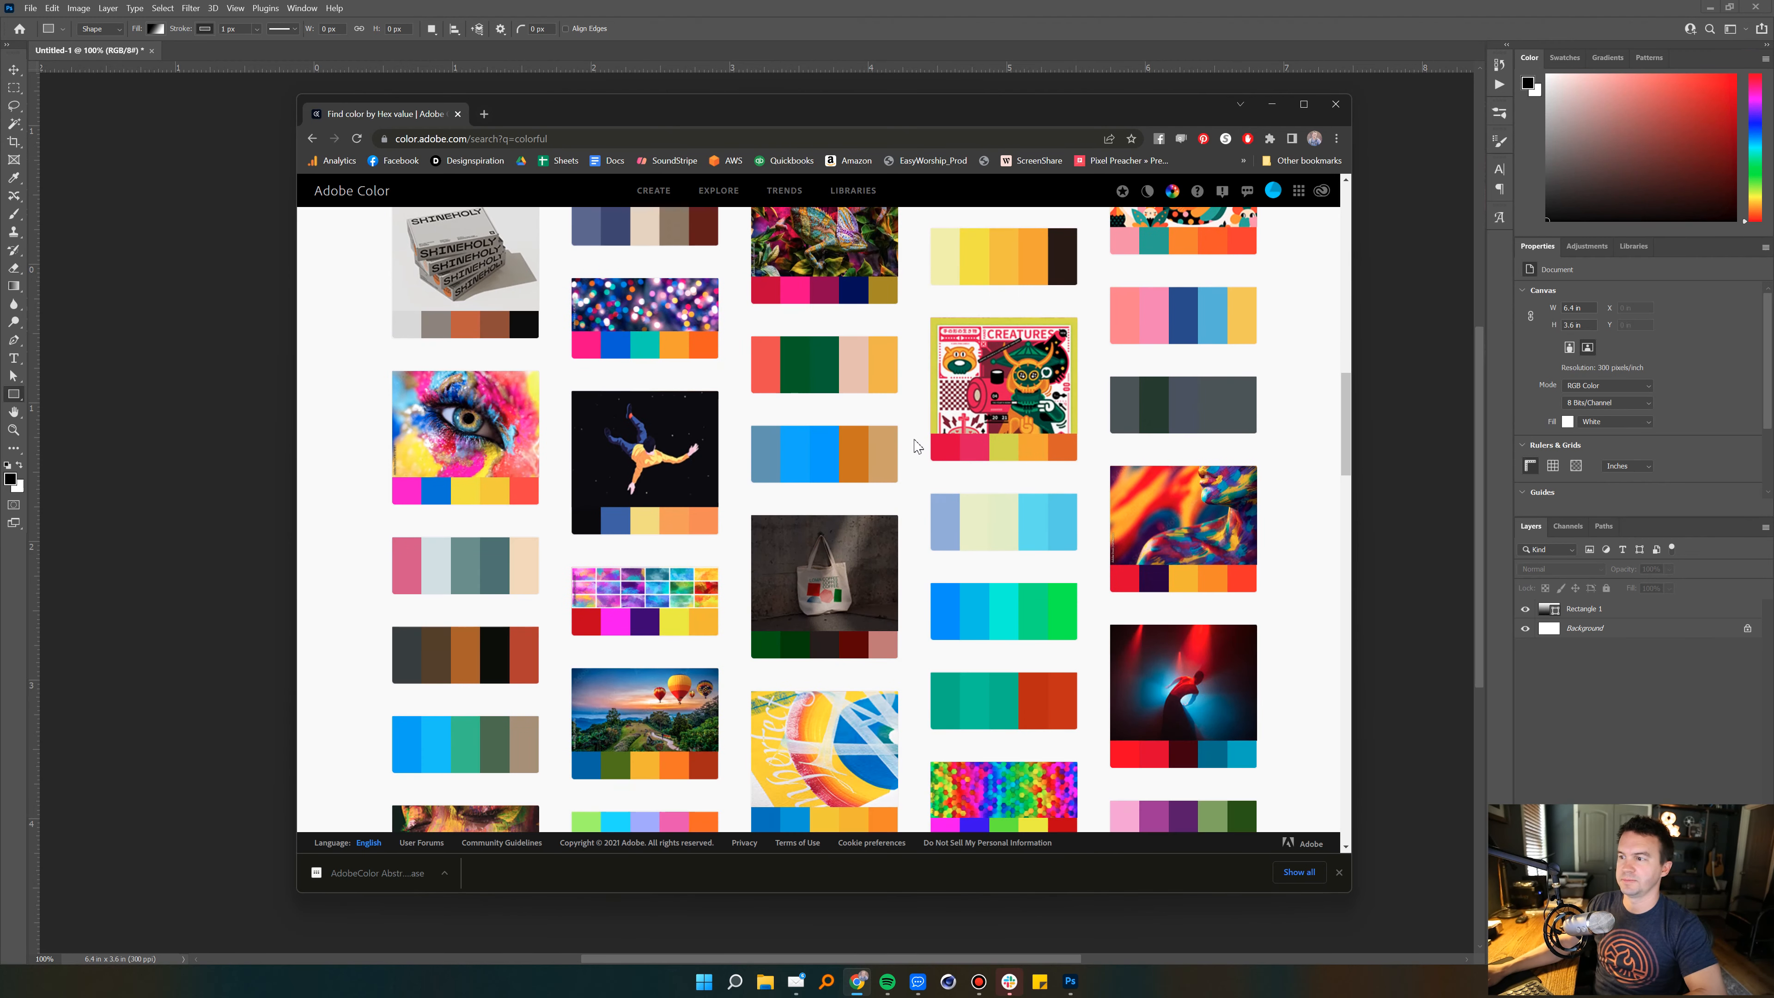
scroll(914, 461, down, 5)
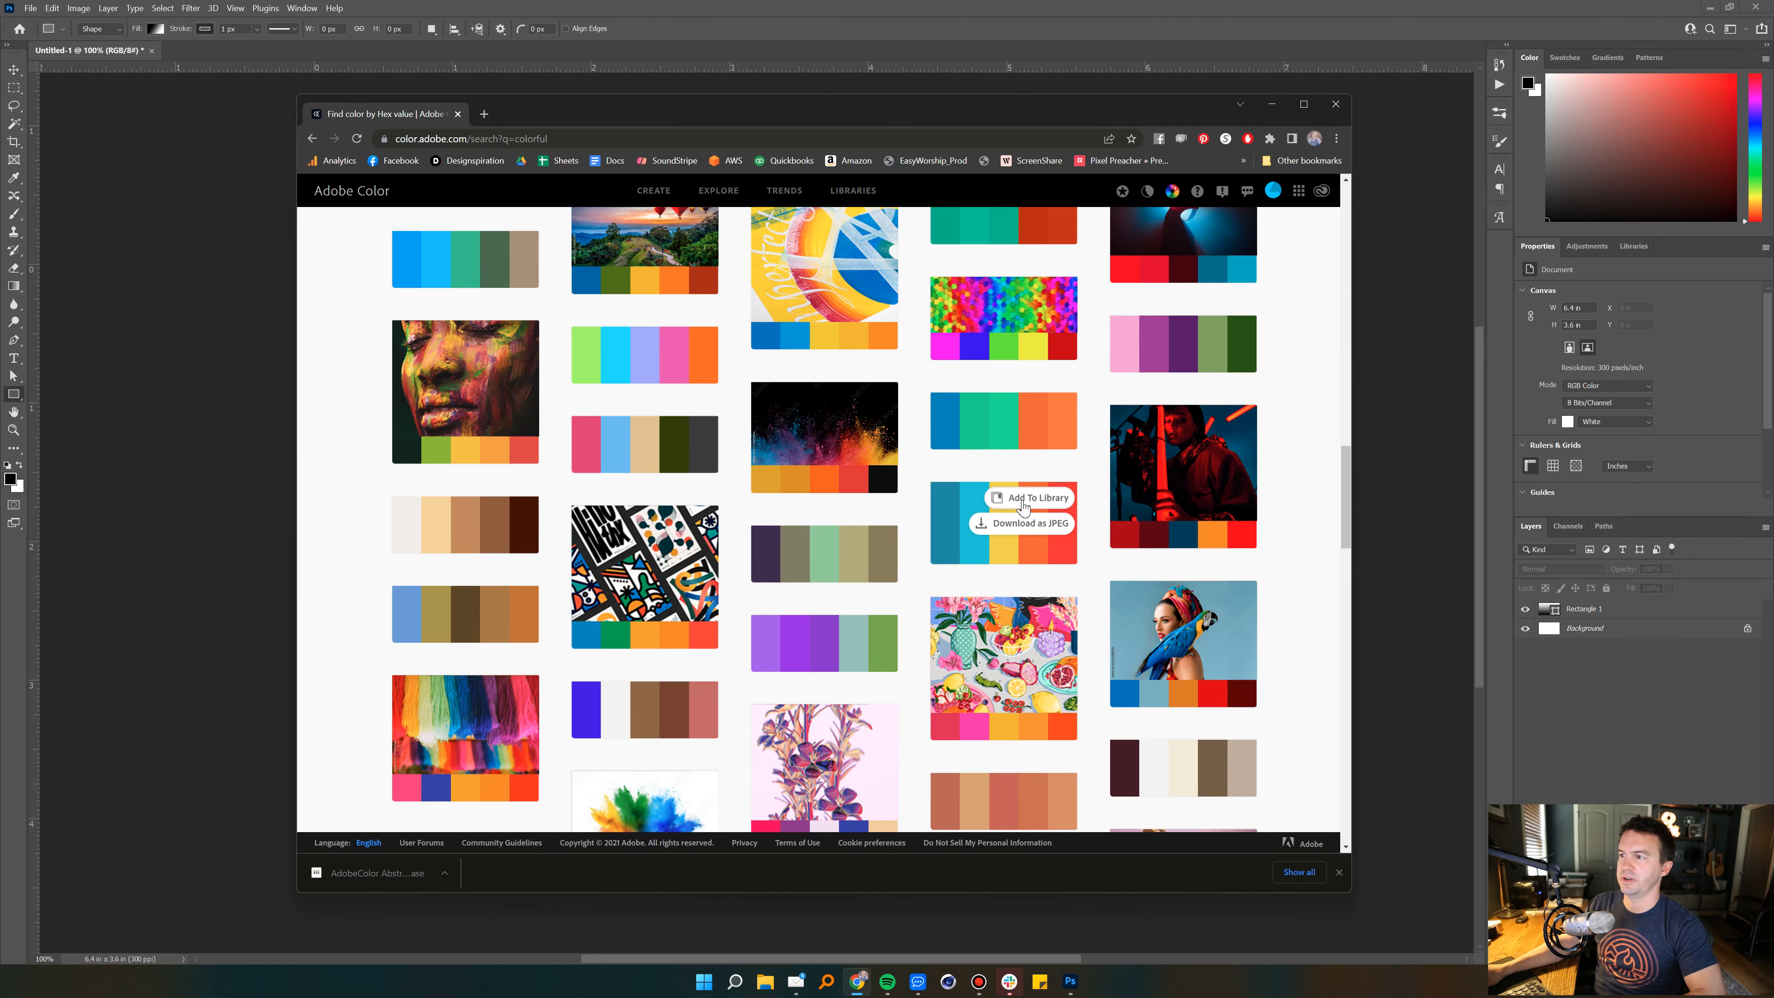
click(1020, 501)
click(942, 521)
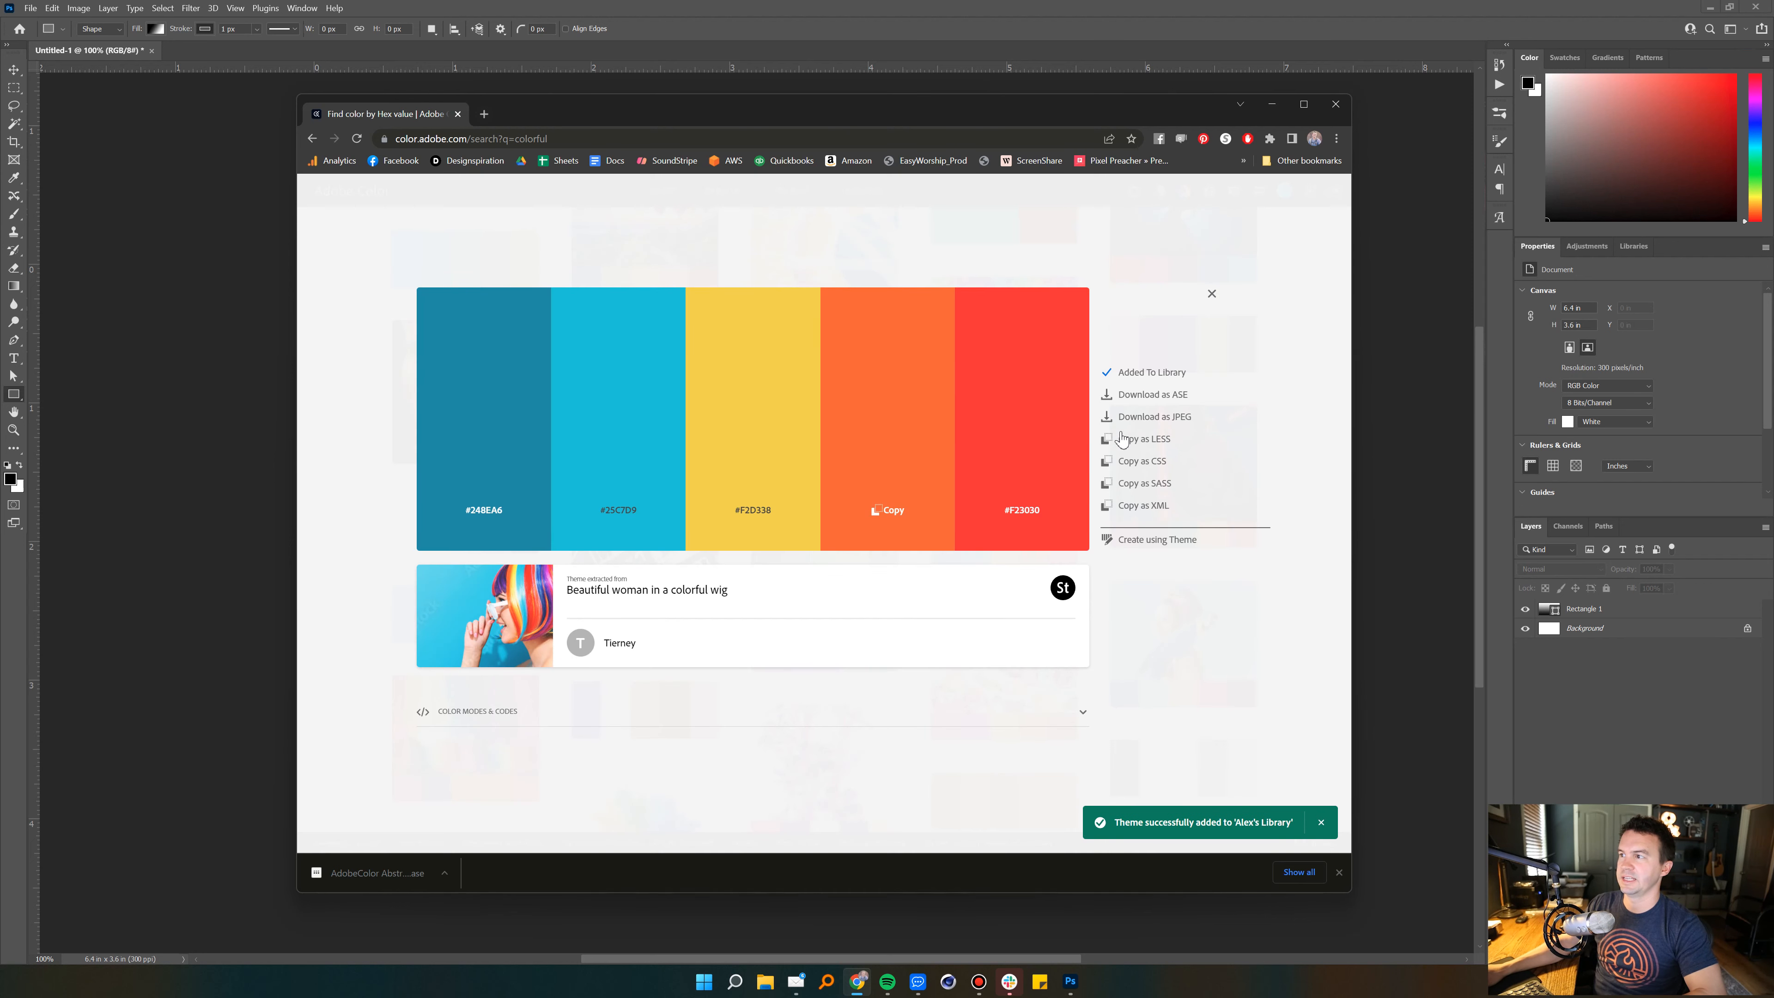
click(1147, 398)
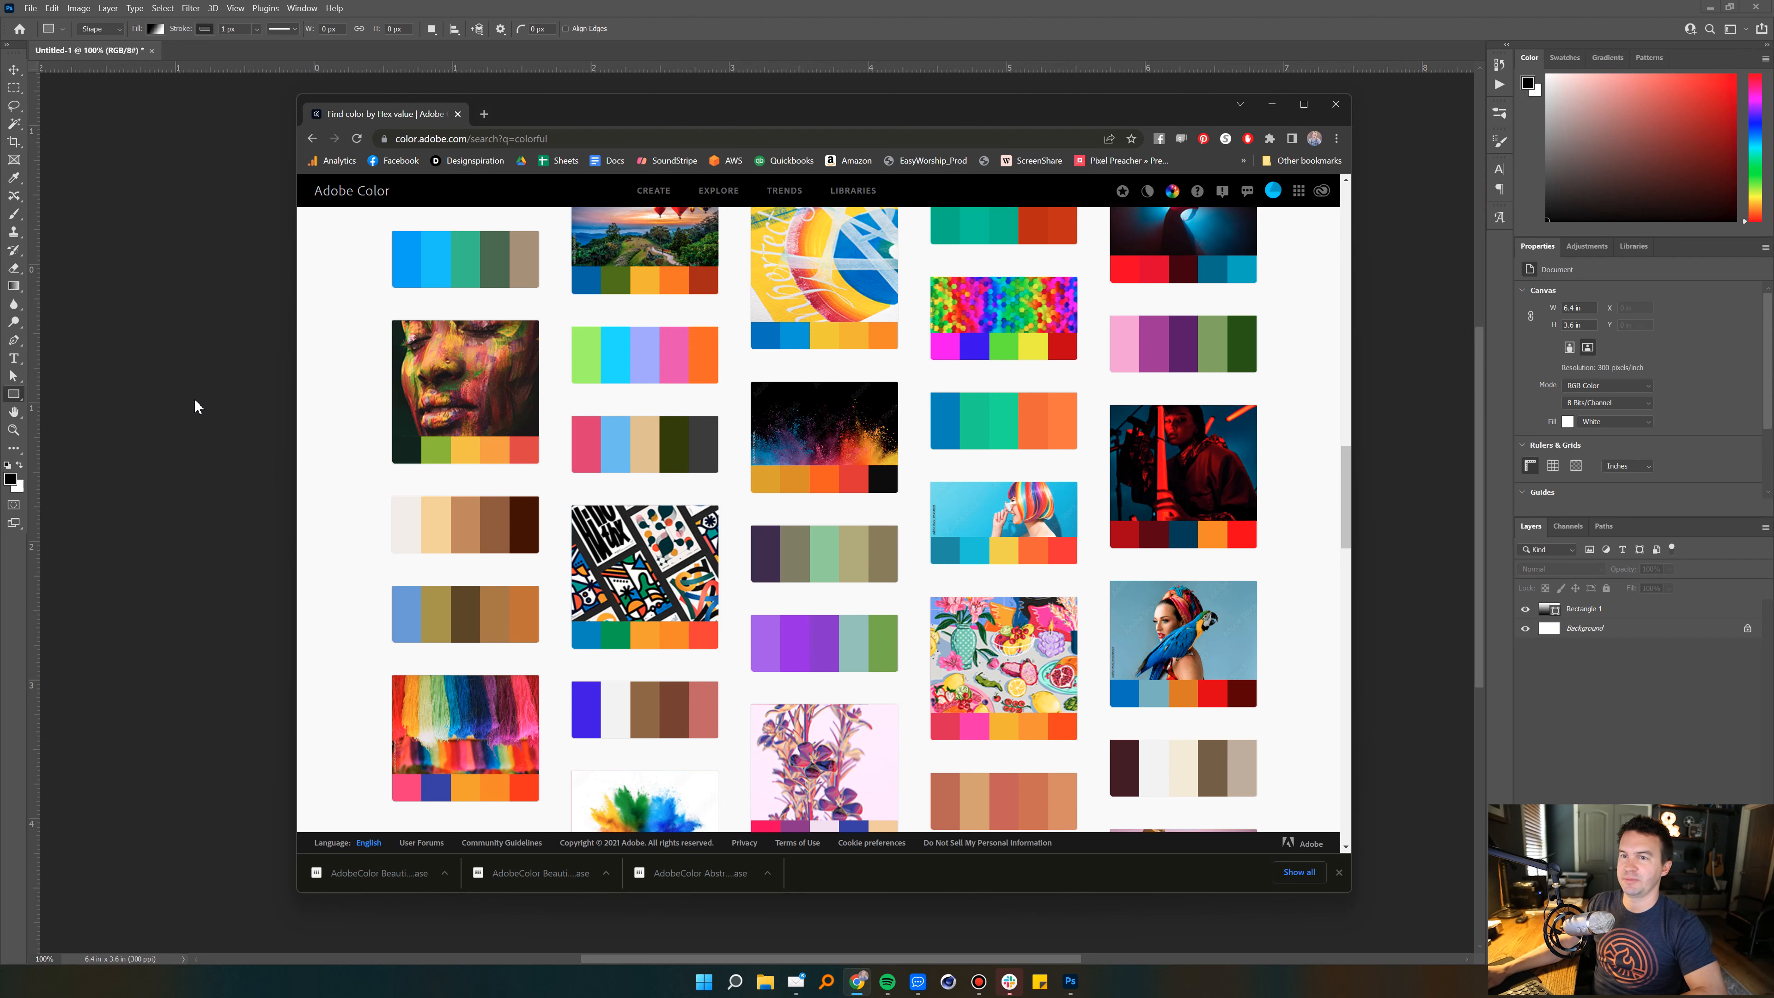
Step: Return to Photoshop, show the personal library's contents and collapse its Colors group to expose the saved color themes
click(190, 368)
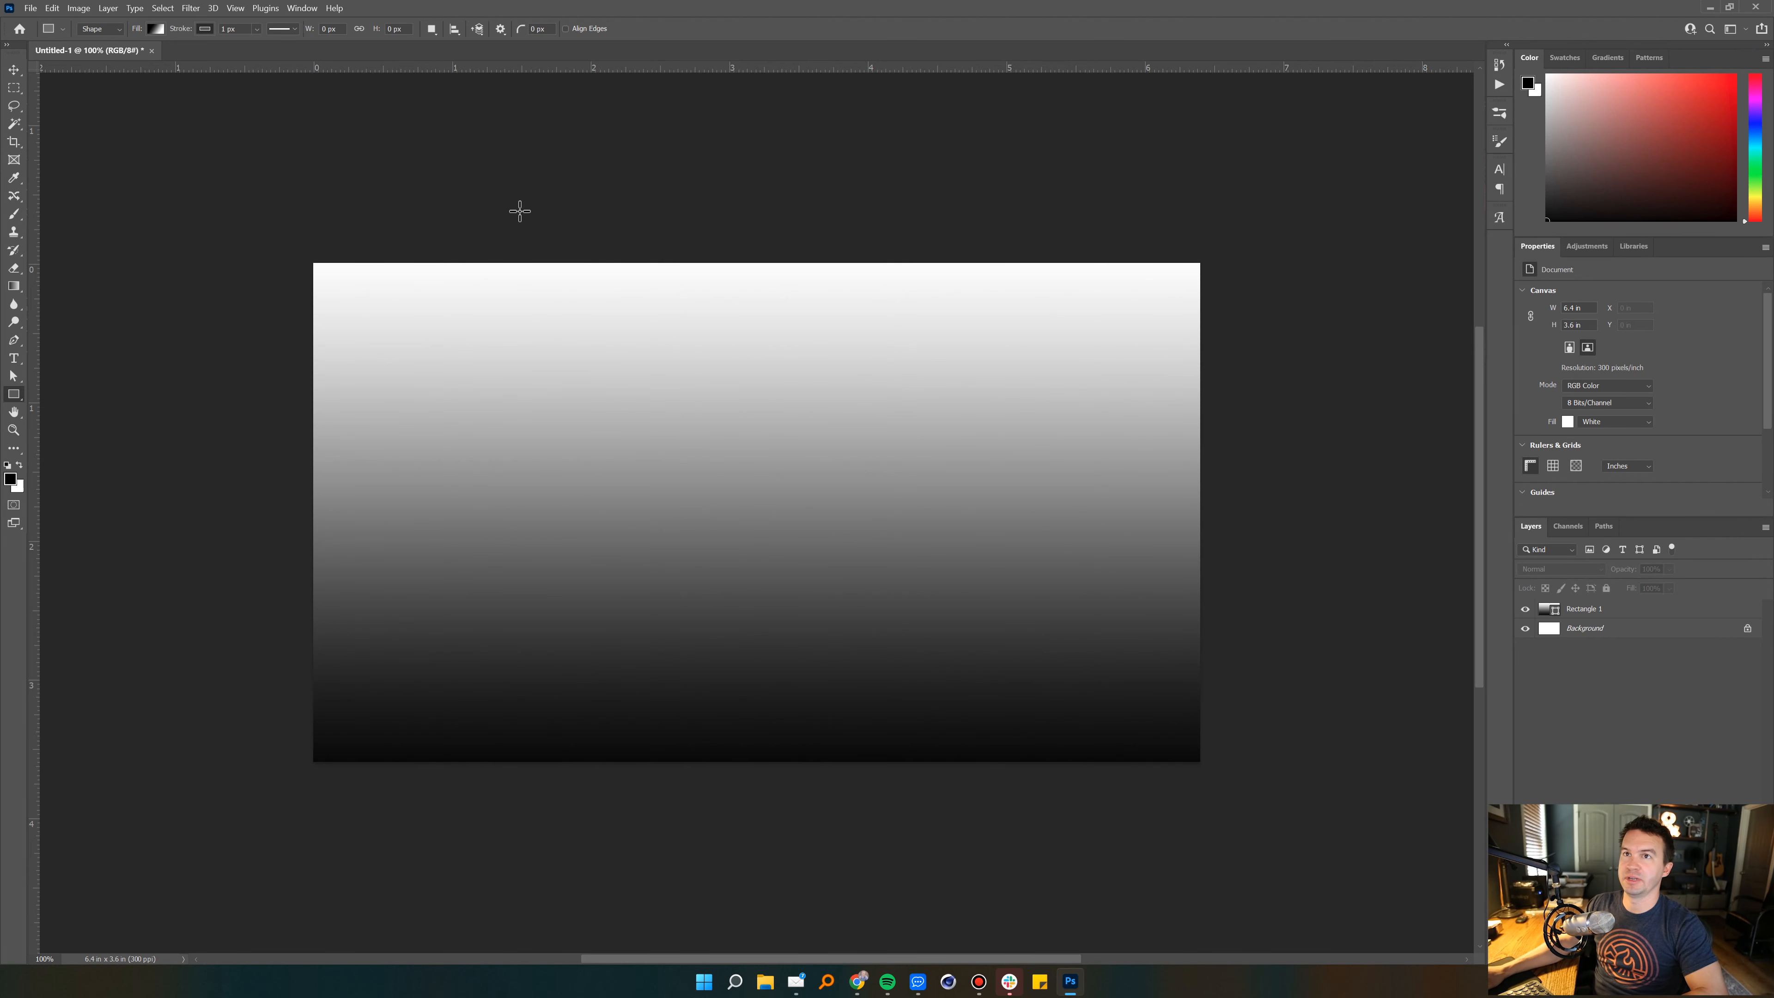
click(293, 8)
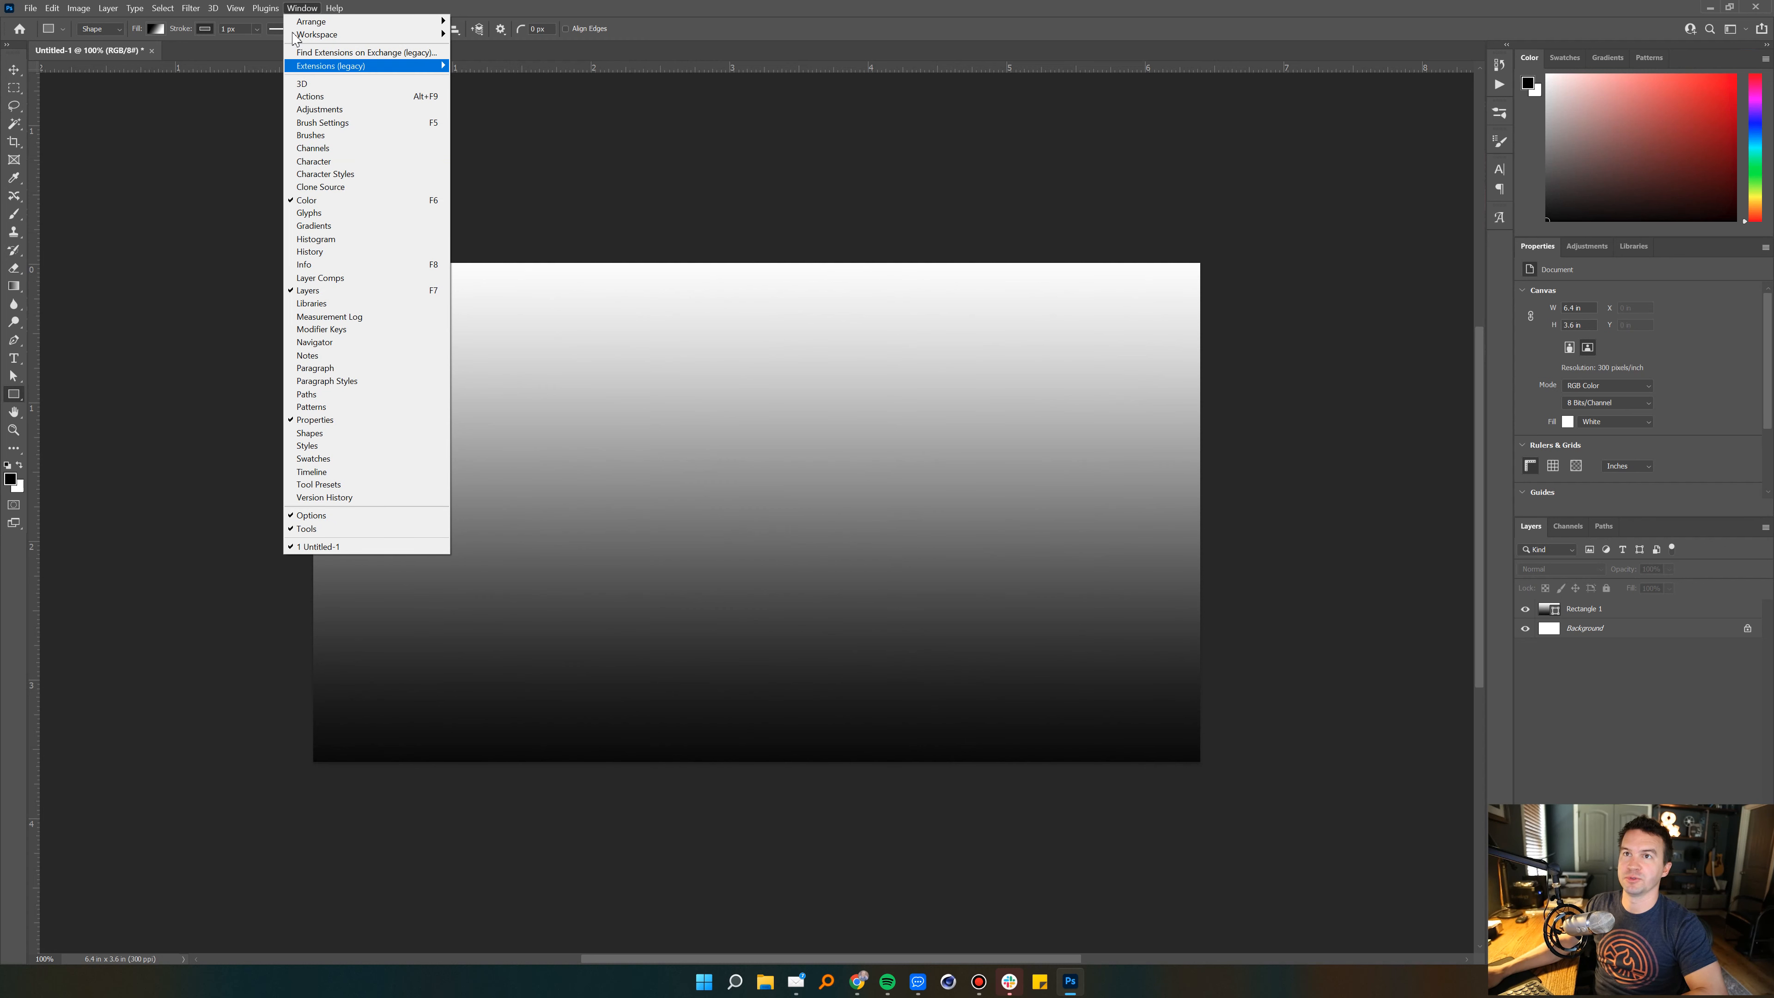
click(297, 12)
click(1627, 253)
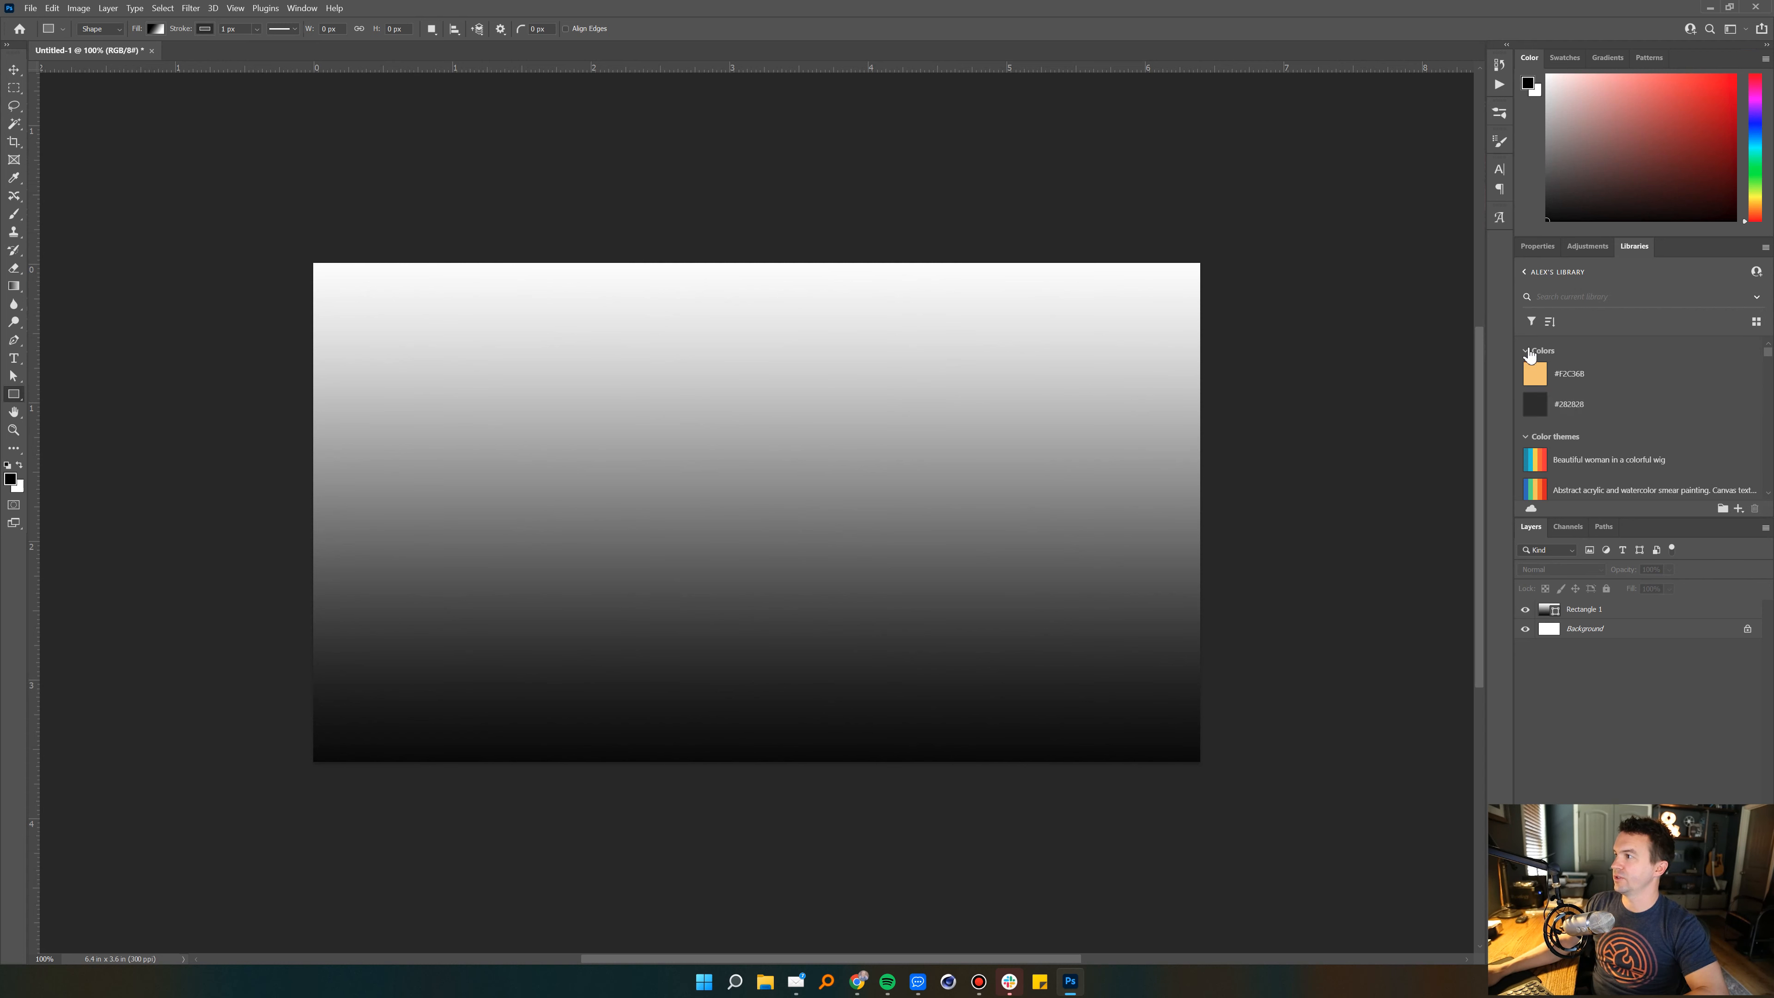
click(1550, 353)
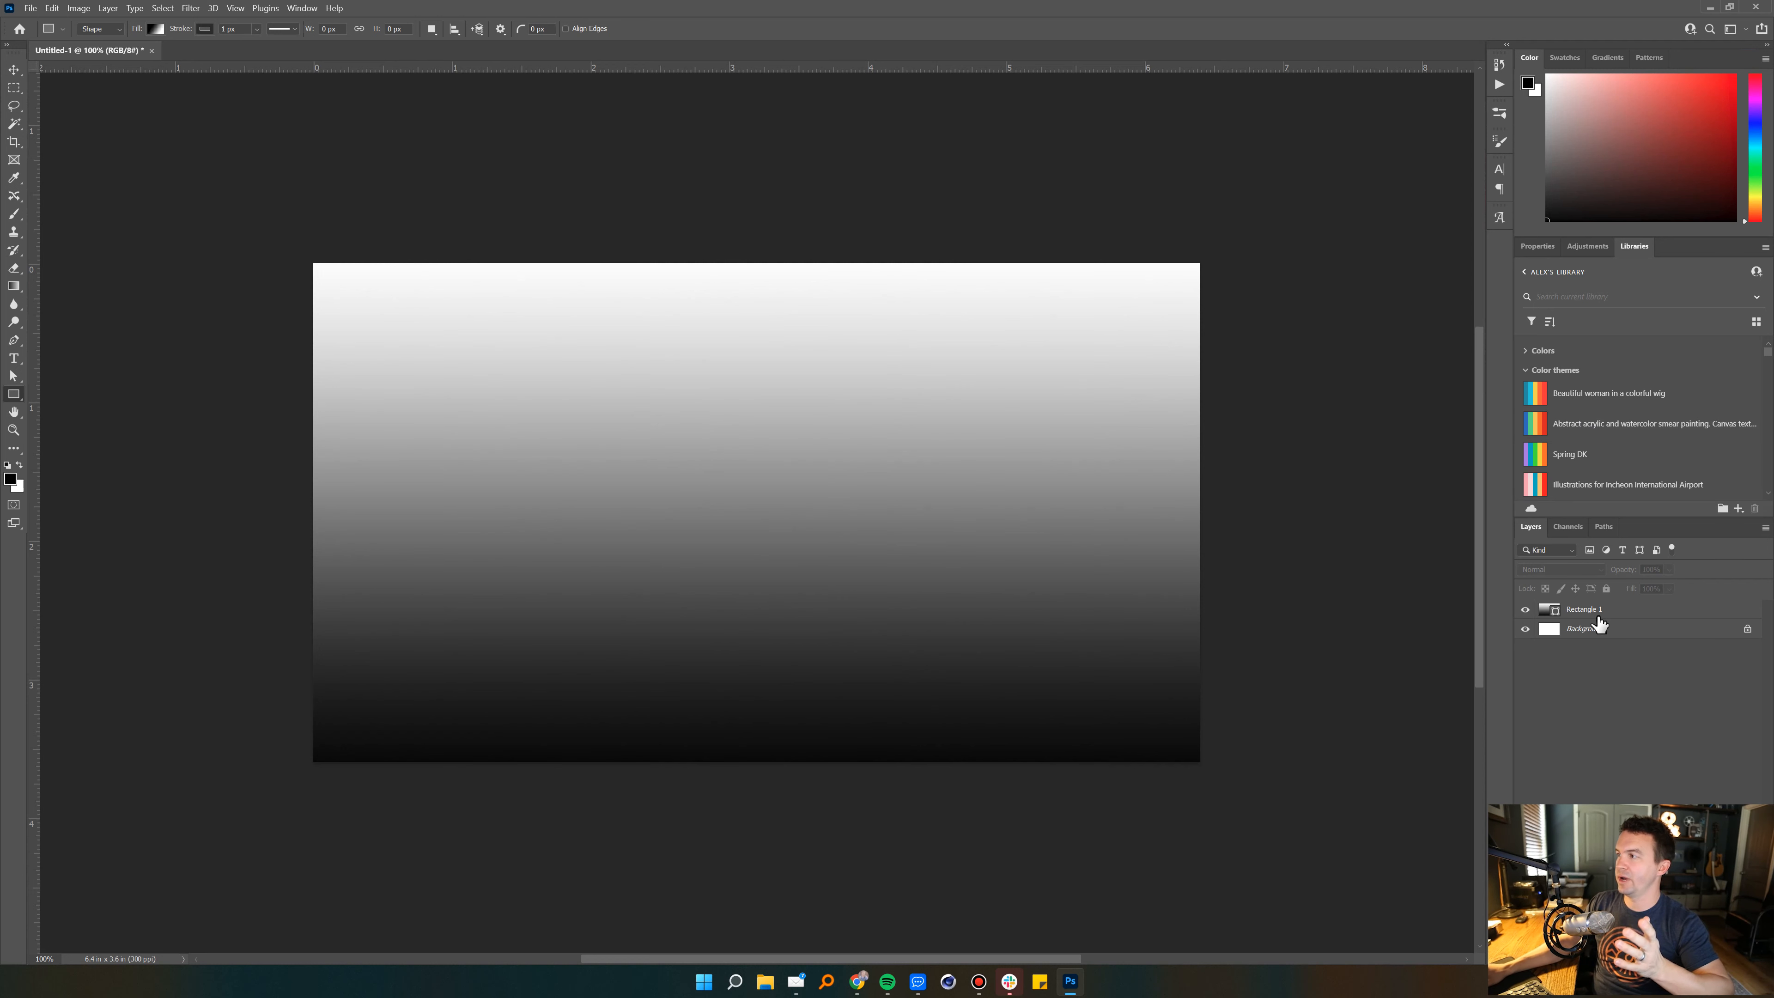
Step: Set the foreground color to the red swatch of the "Beautiful woman in a colorful wig" theme
click(1534, 394)
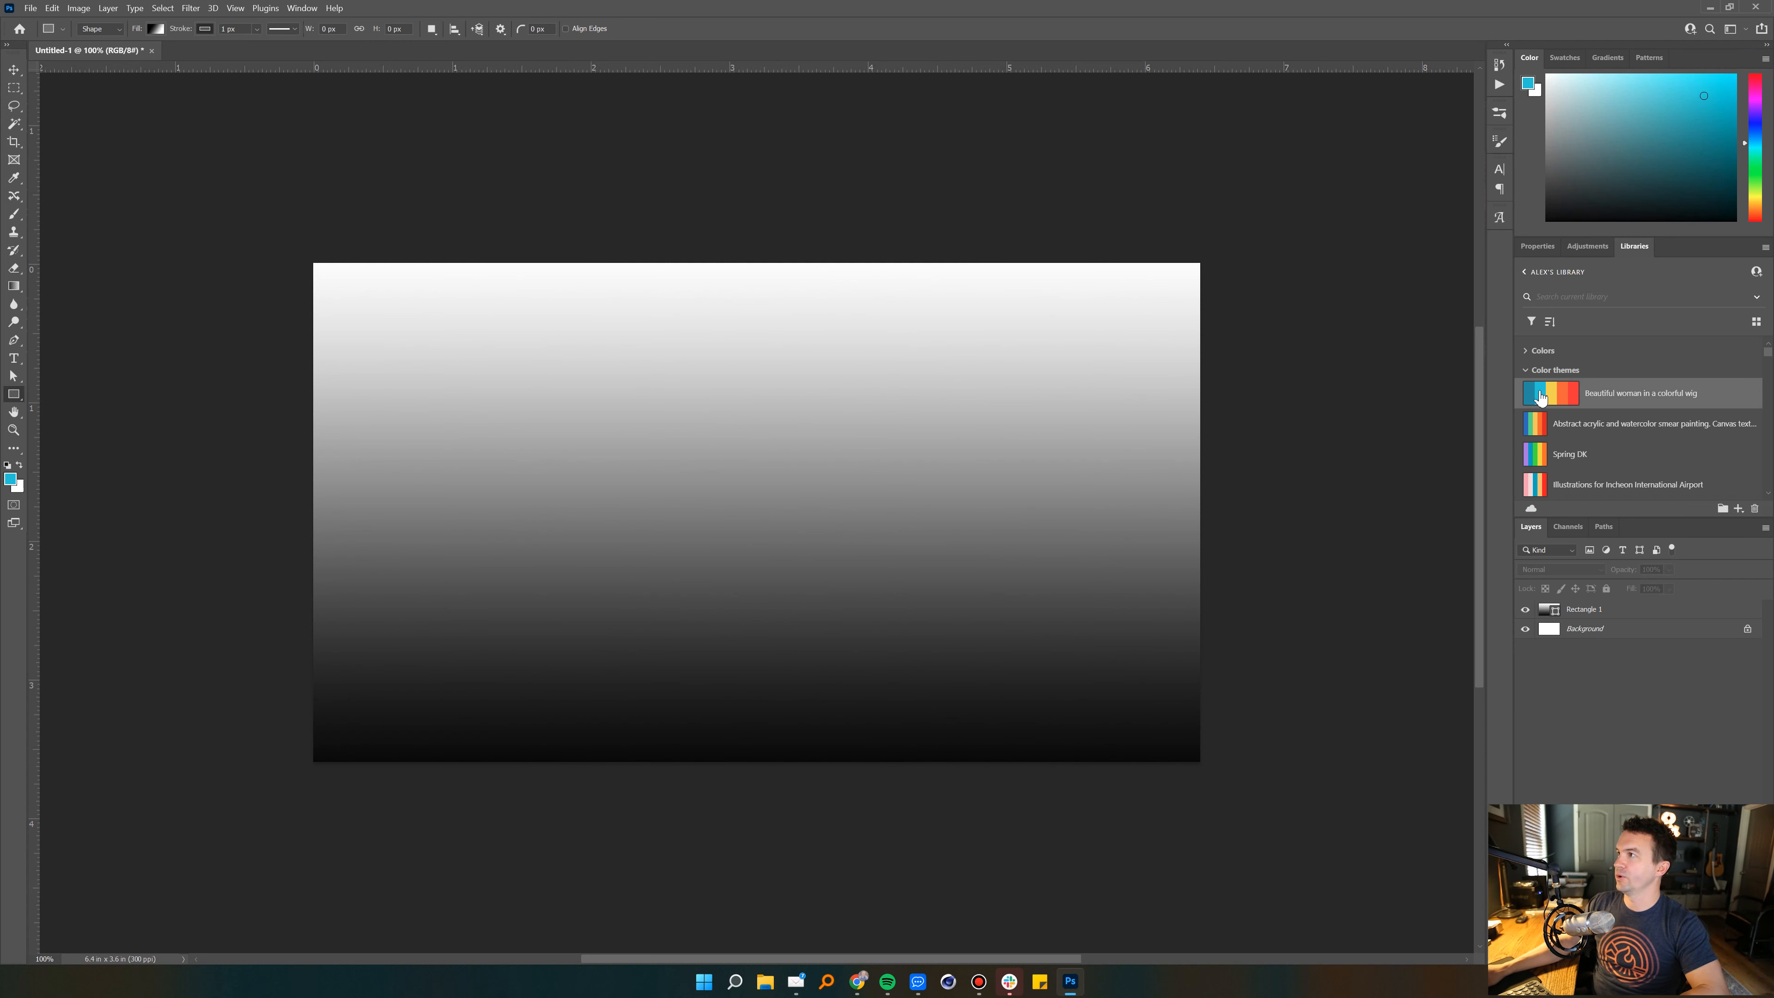
click(1527, 404)
click(1574, 404)
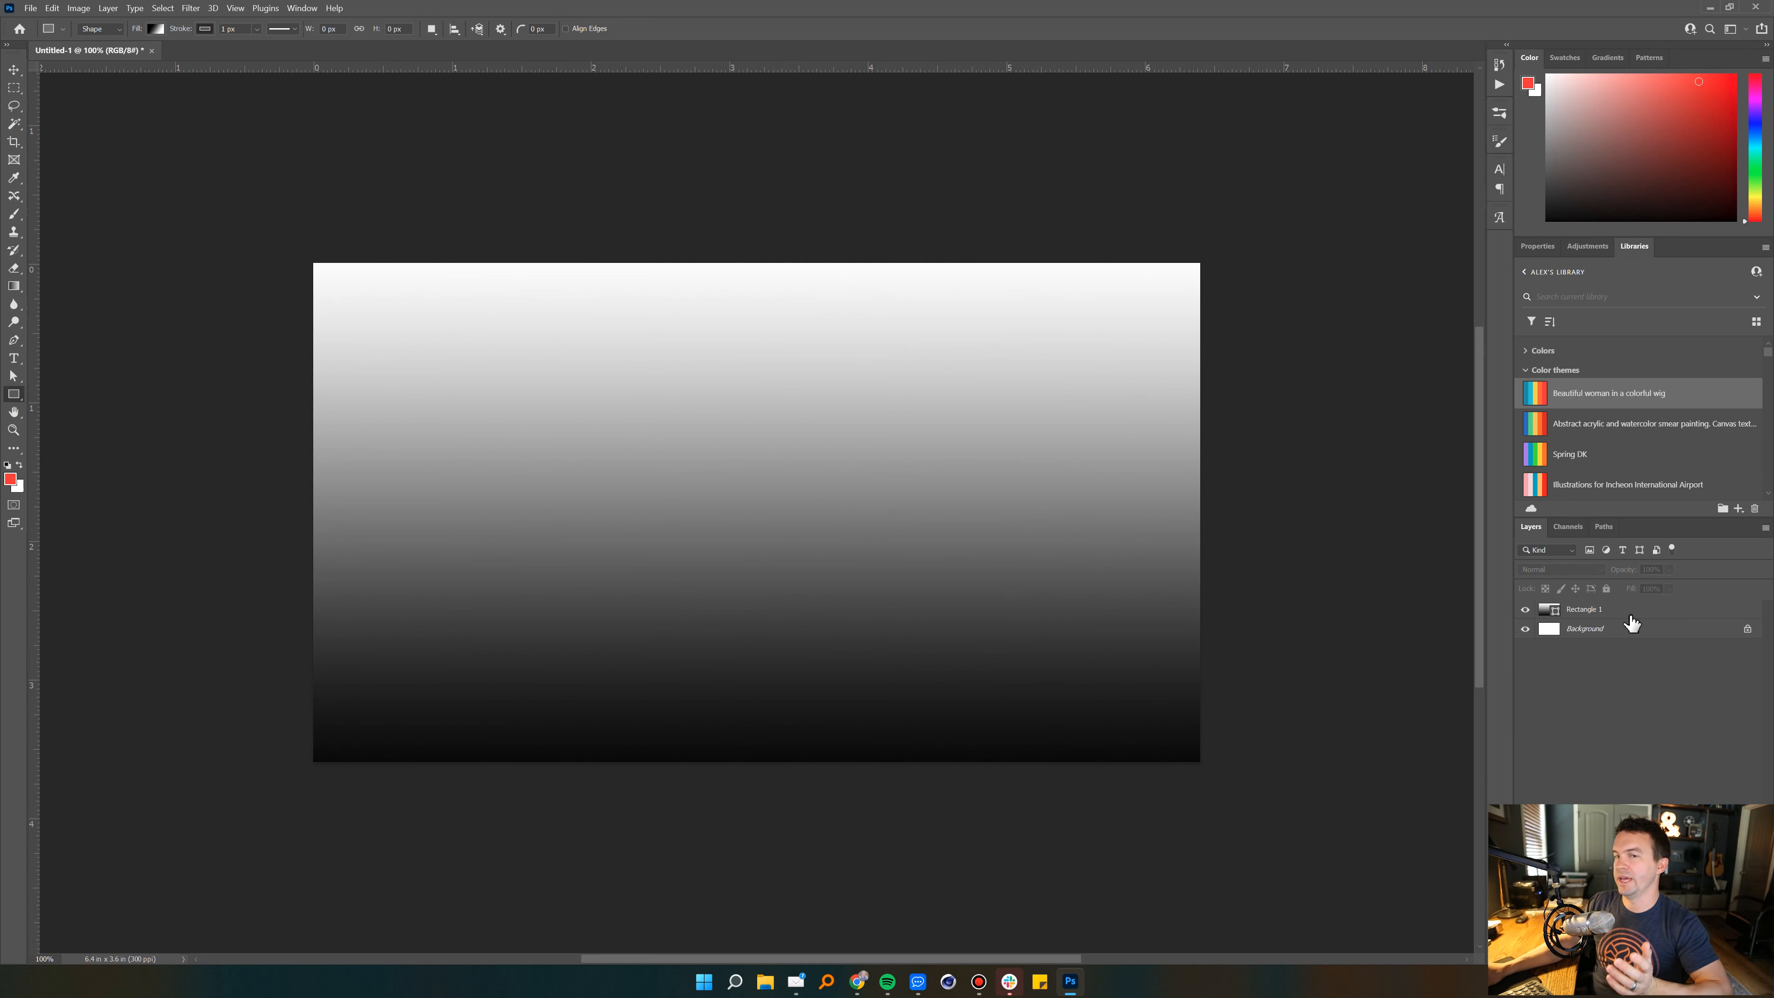
Step: Examine the black color stop of the rectangle's gradient fill in the Gradient Editor and its Color Picker
click(1548, 610)
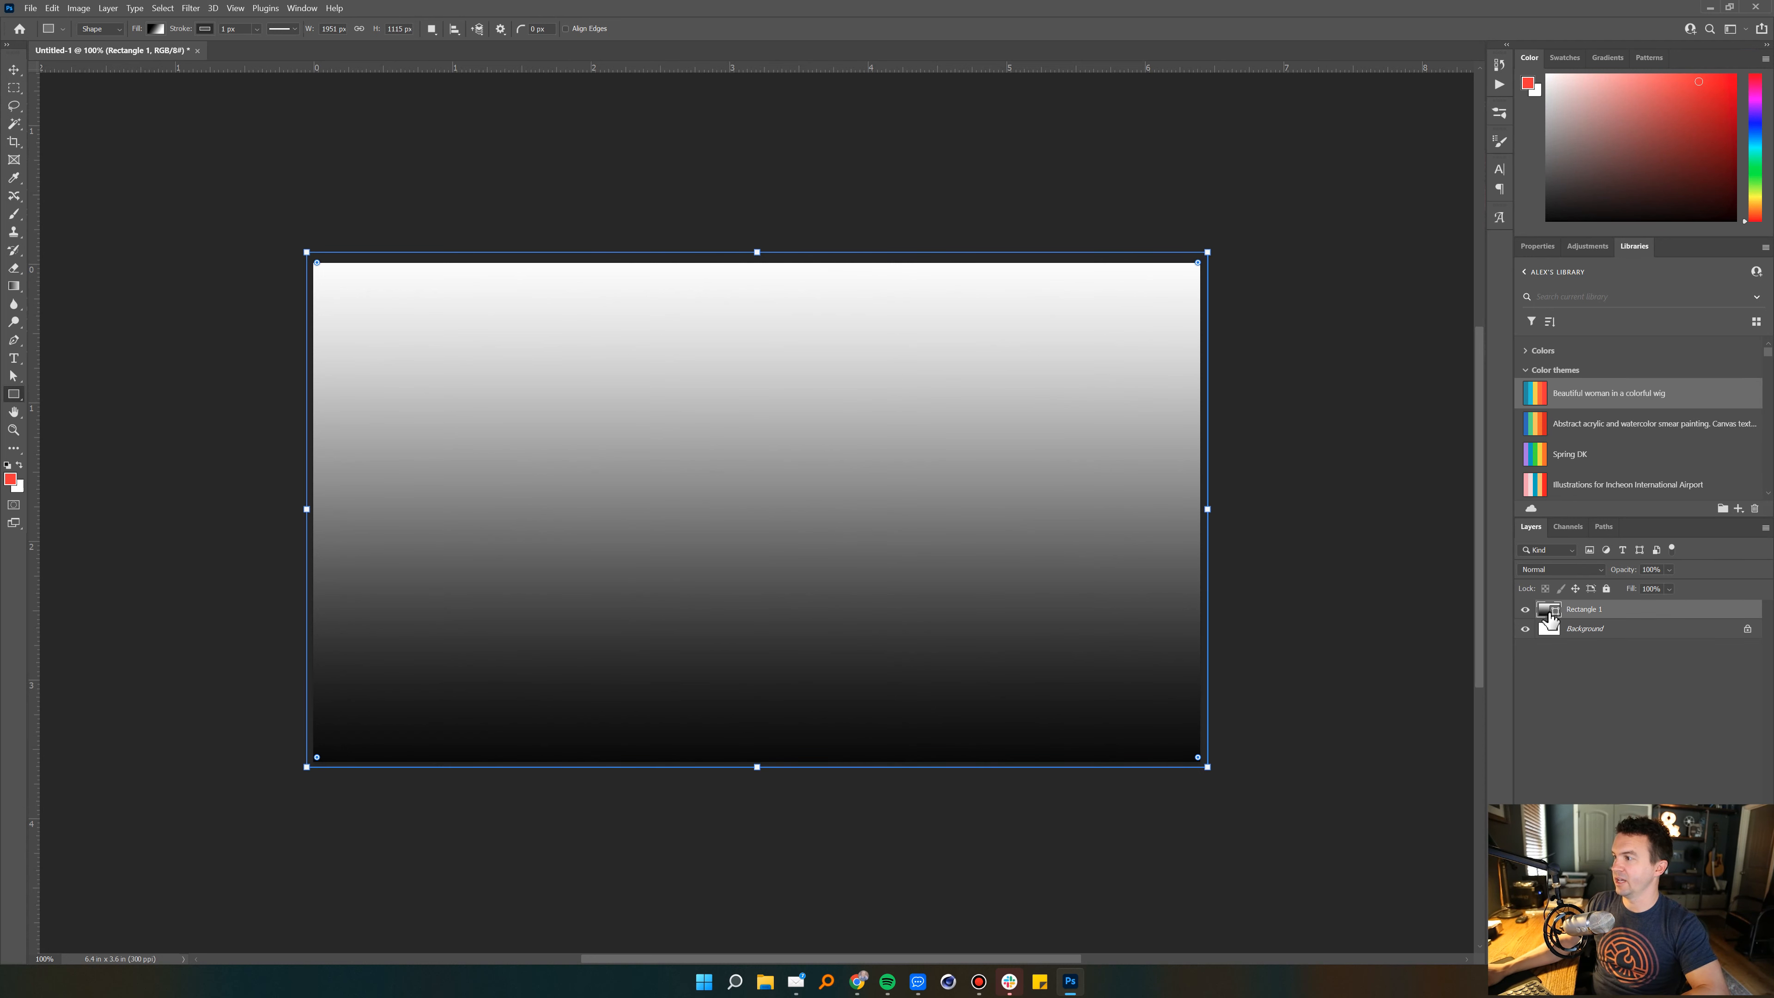
double_click(1549, 613)
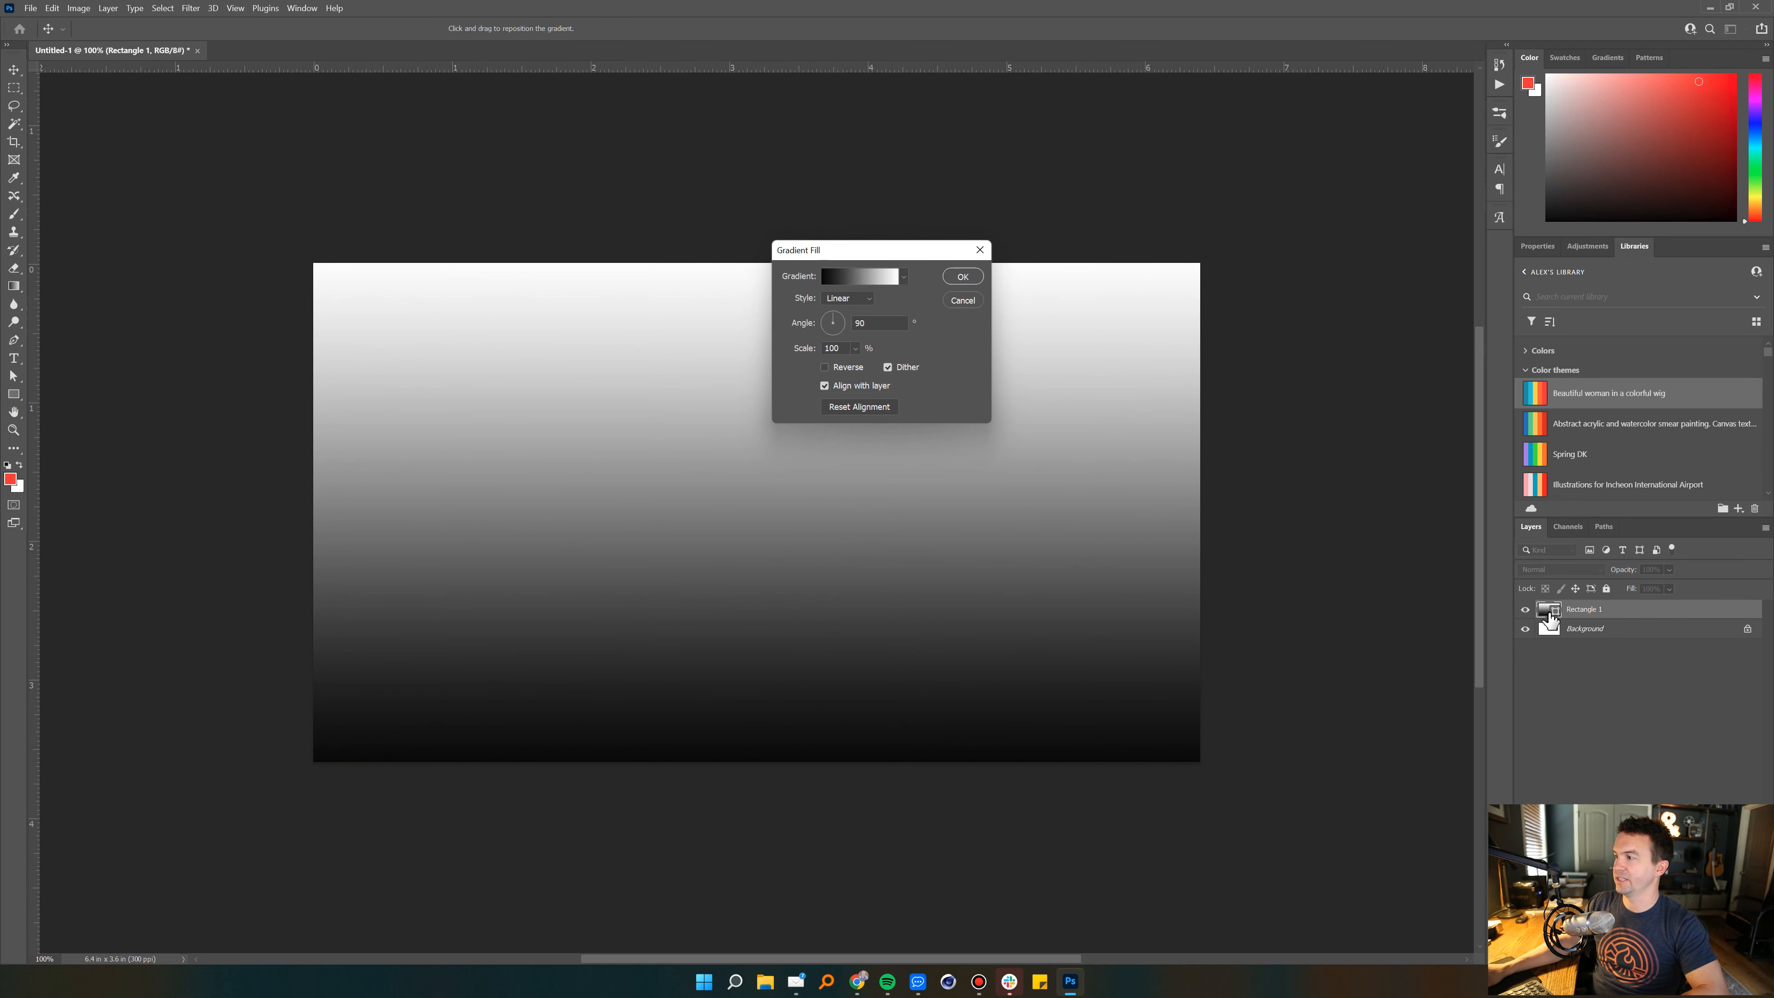
click(852, 276)
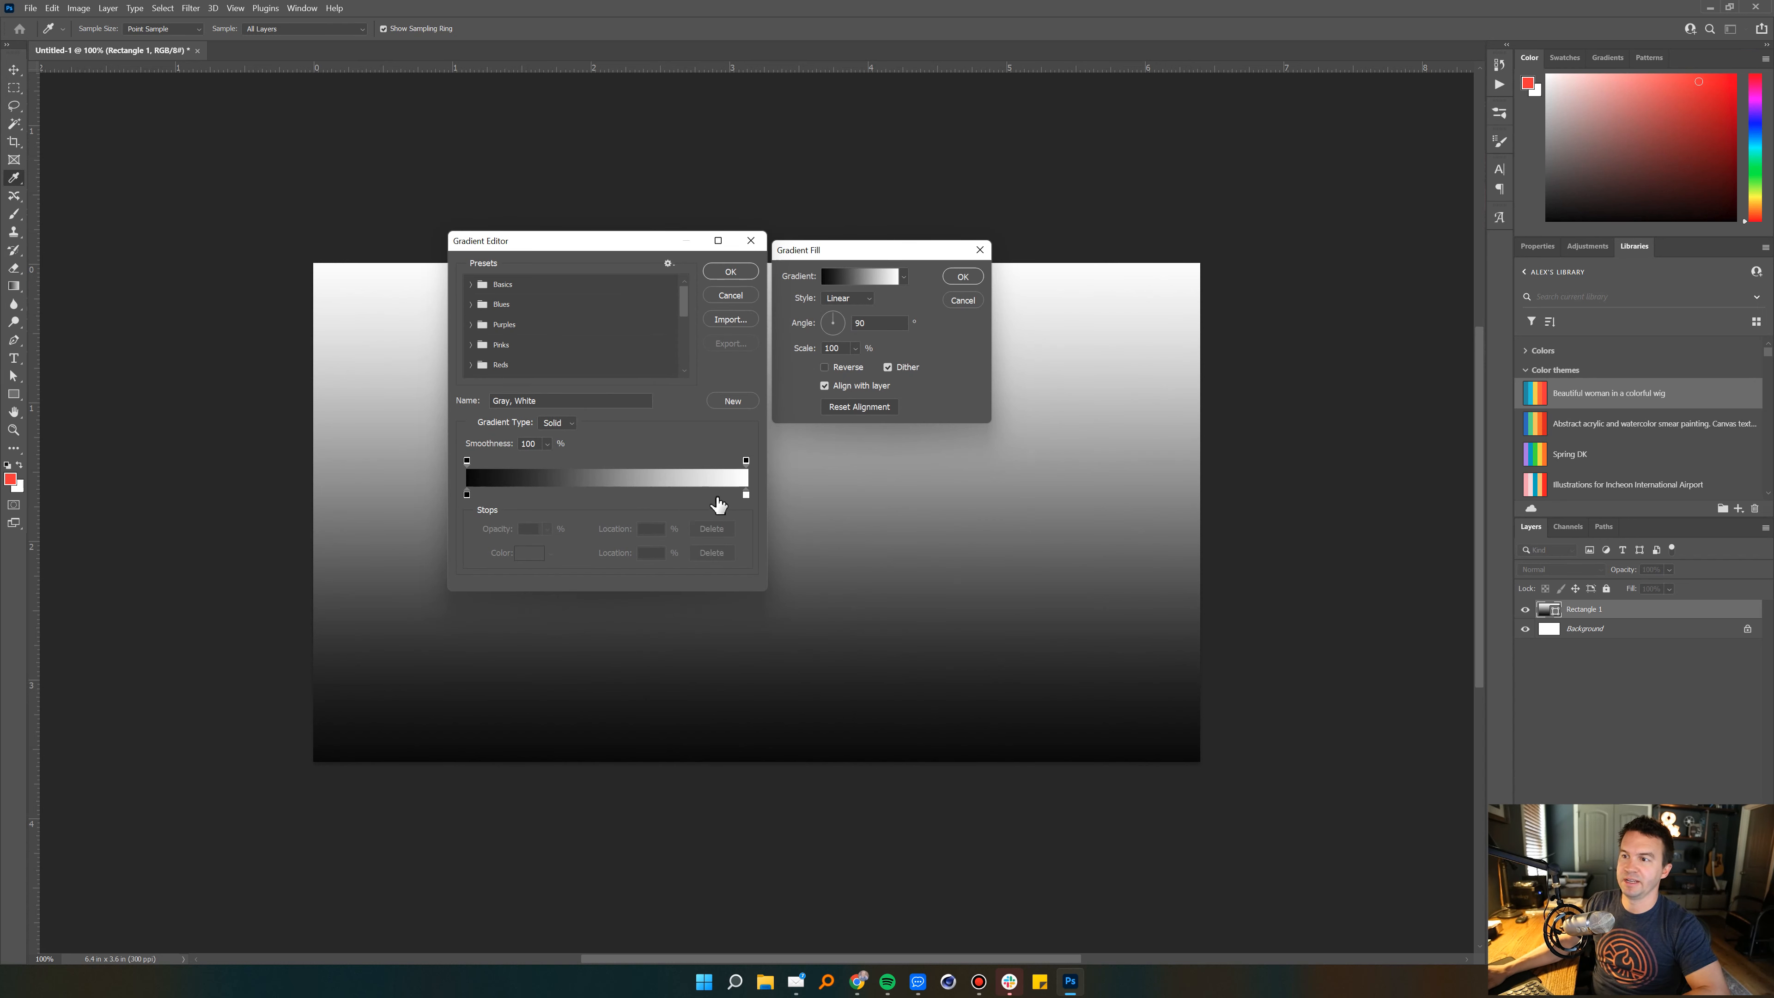
click(466, 494)
click(528, 552)
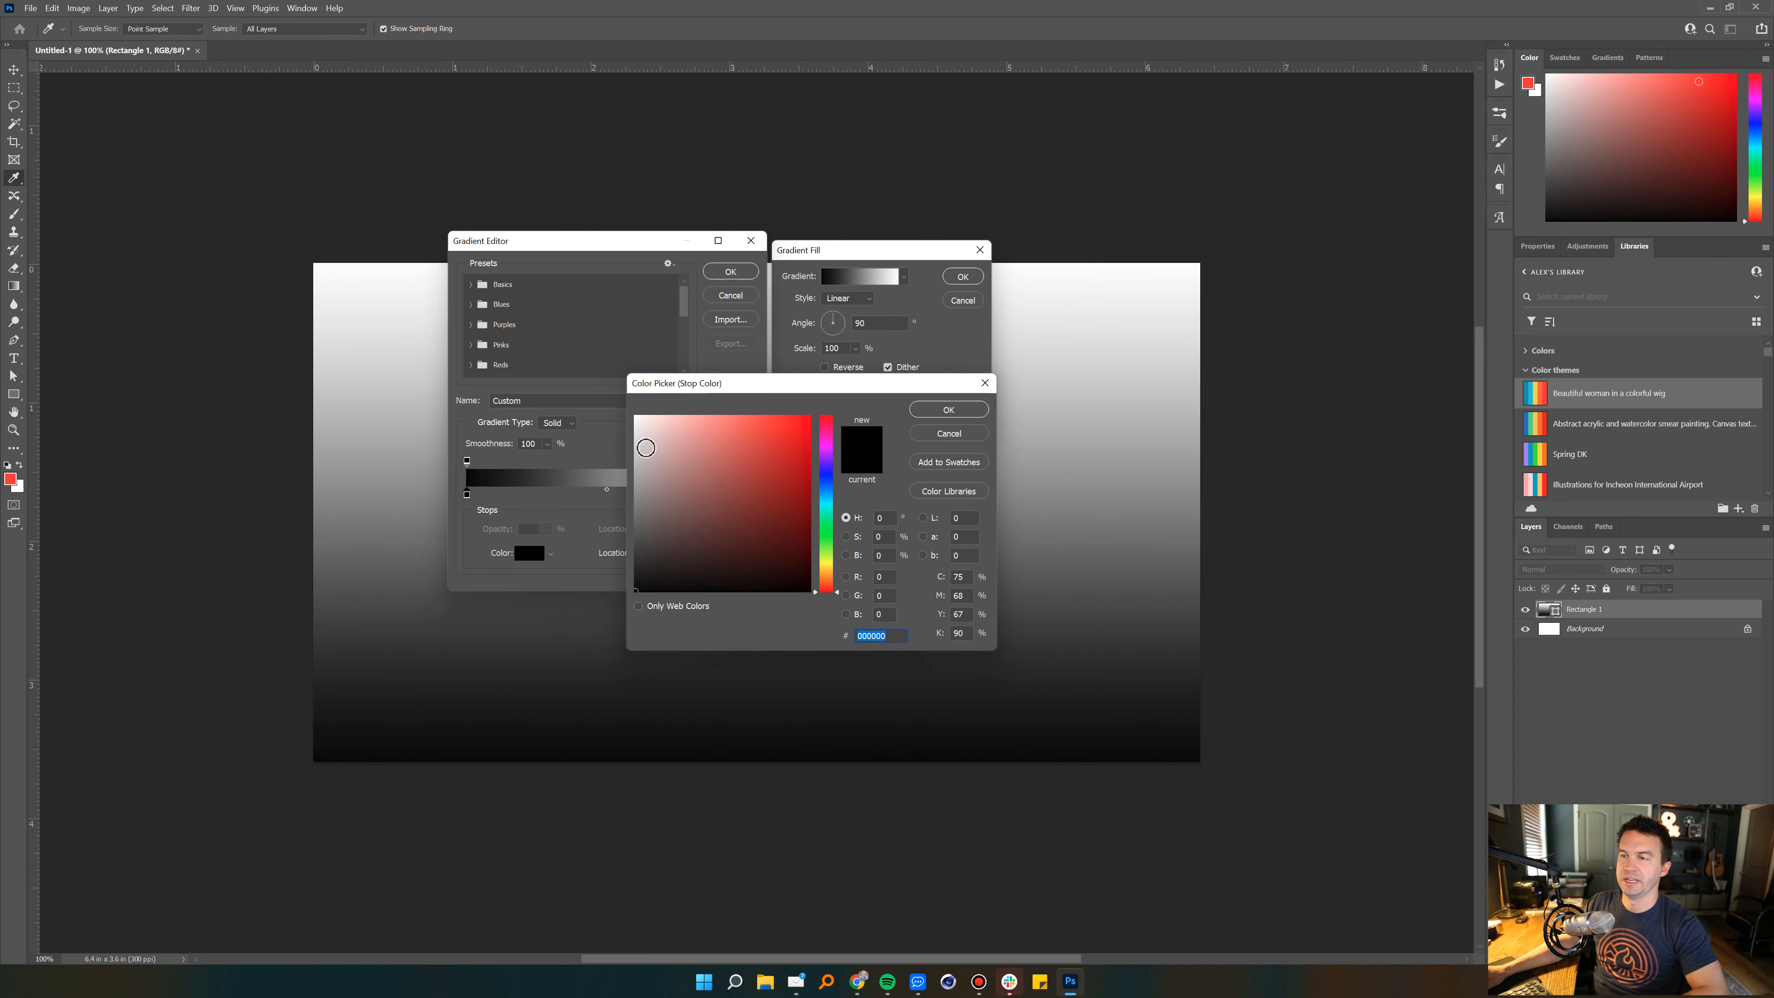
drag(810, 400, 870, 464)
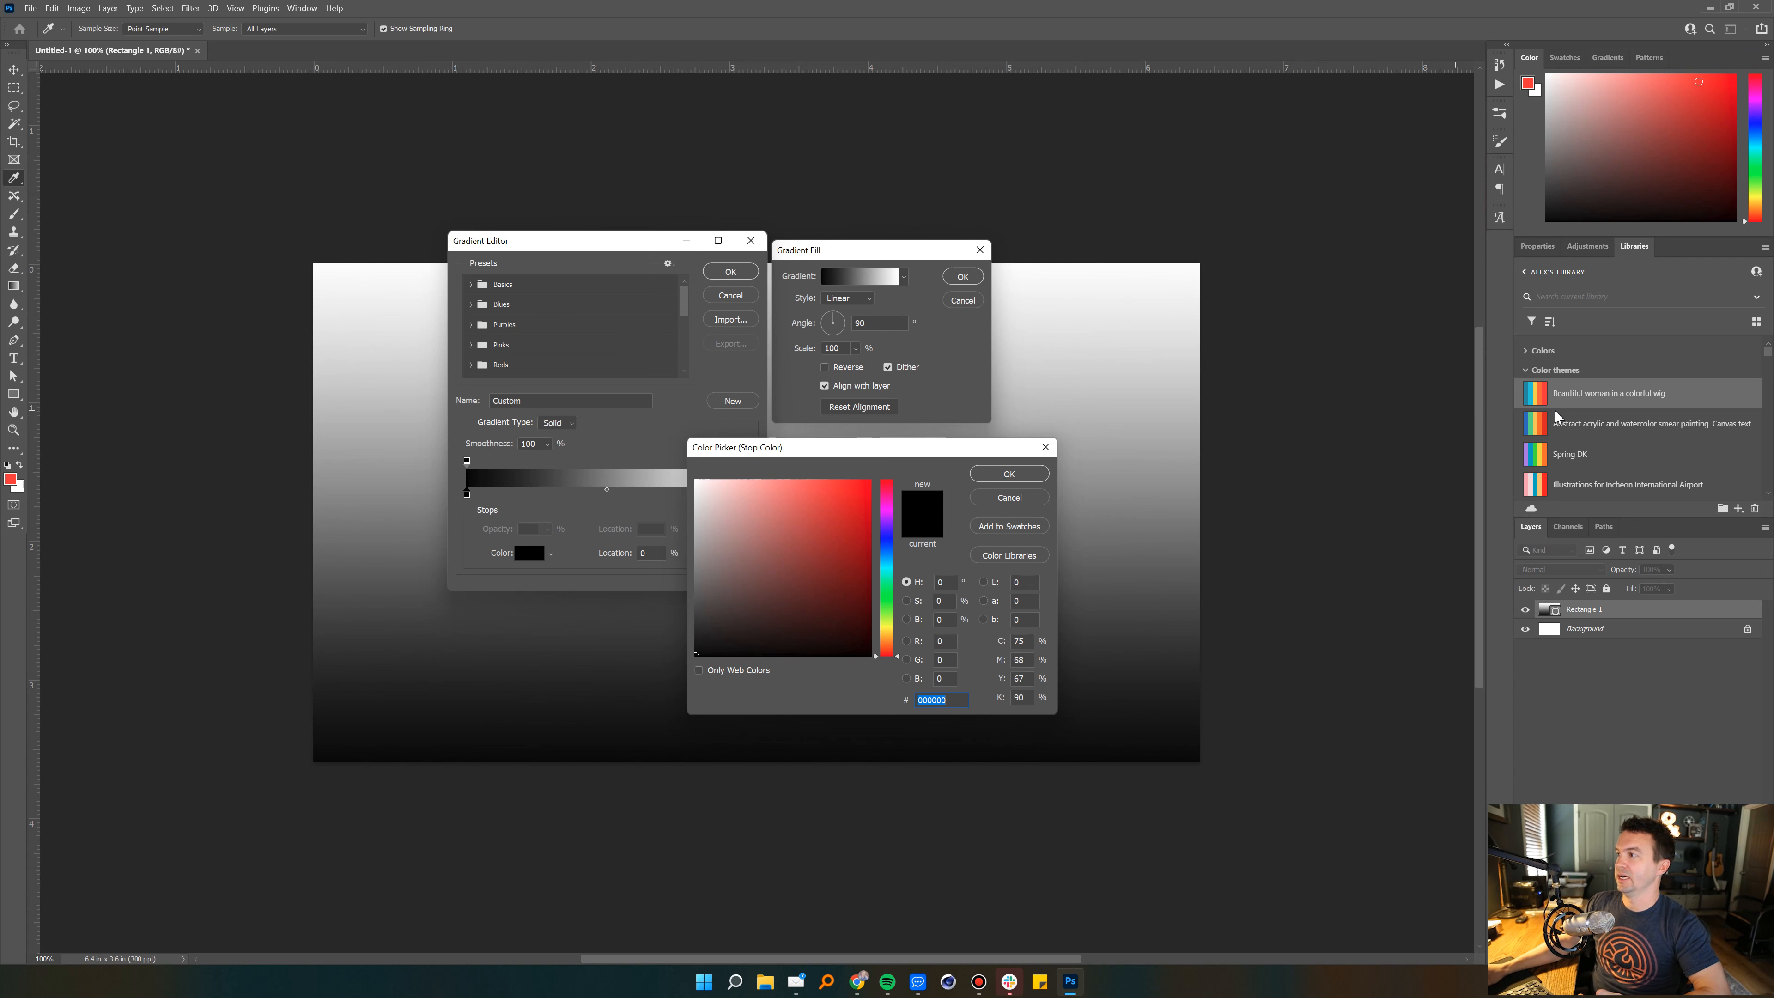
click(981, 477)
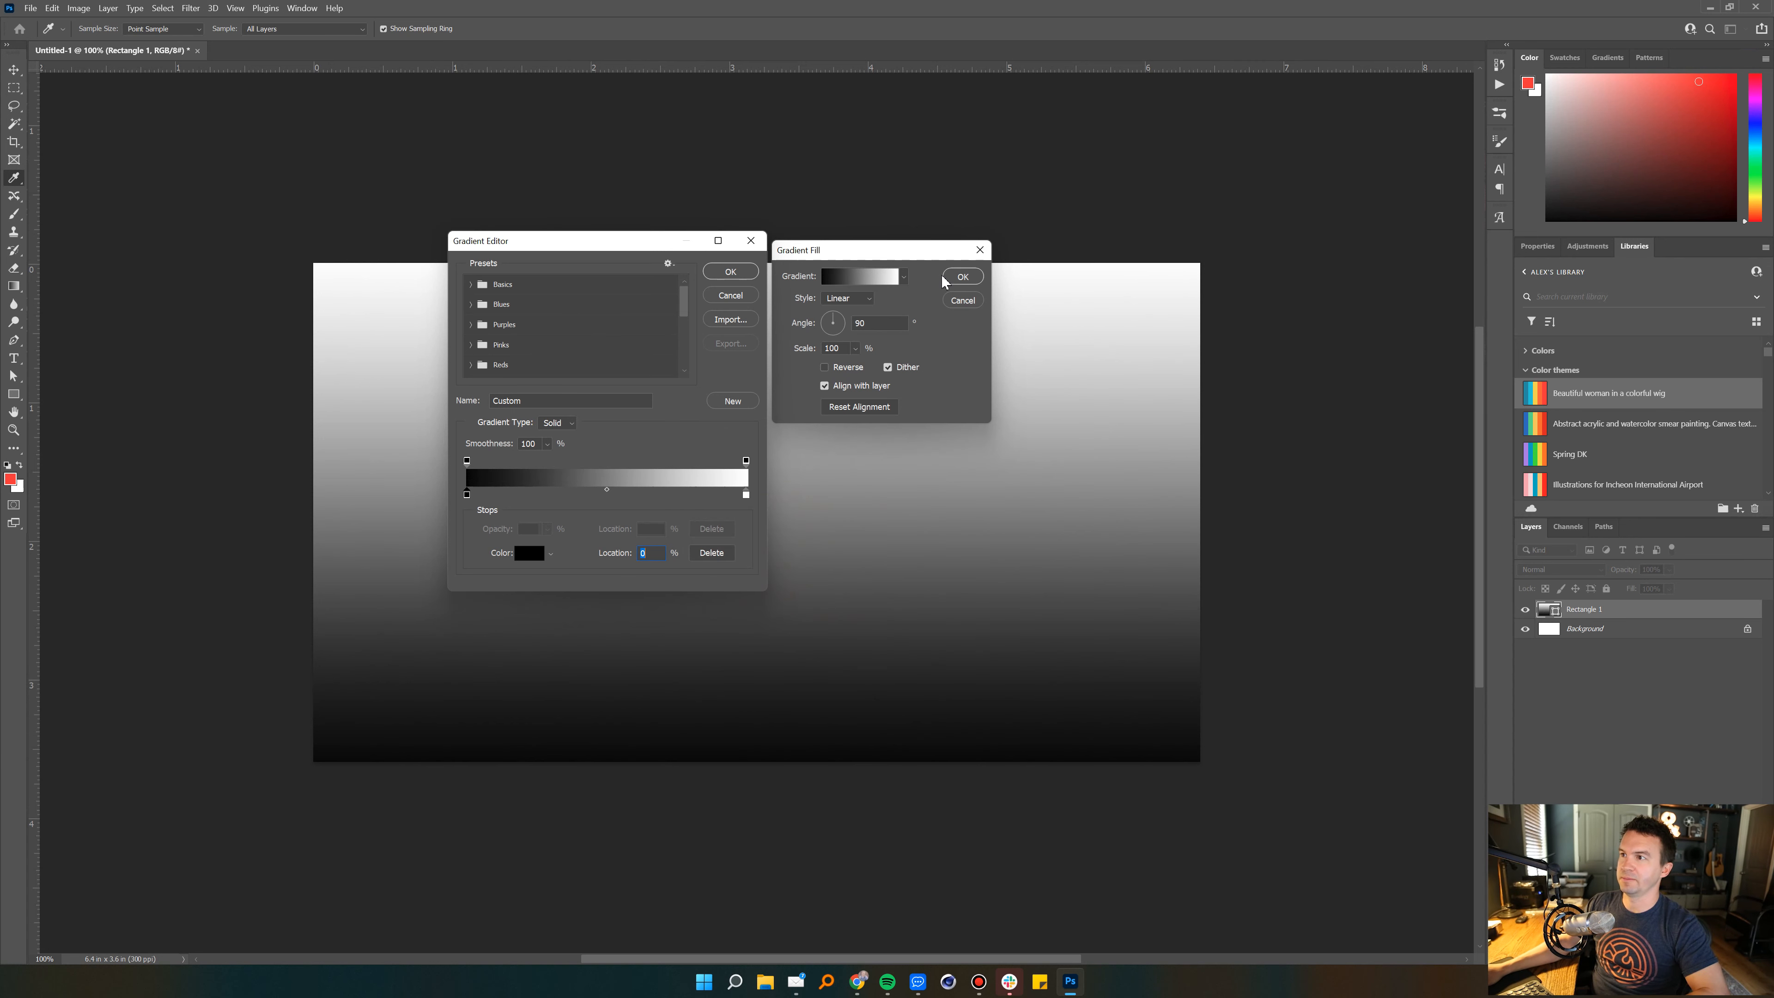
click(747, 276)
click(956, 276)
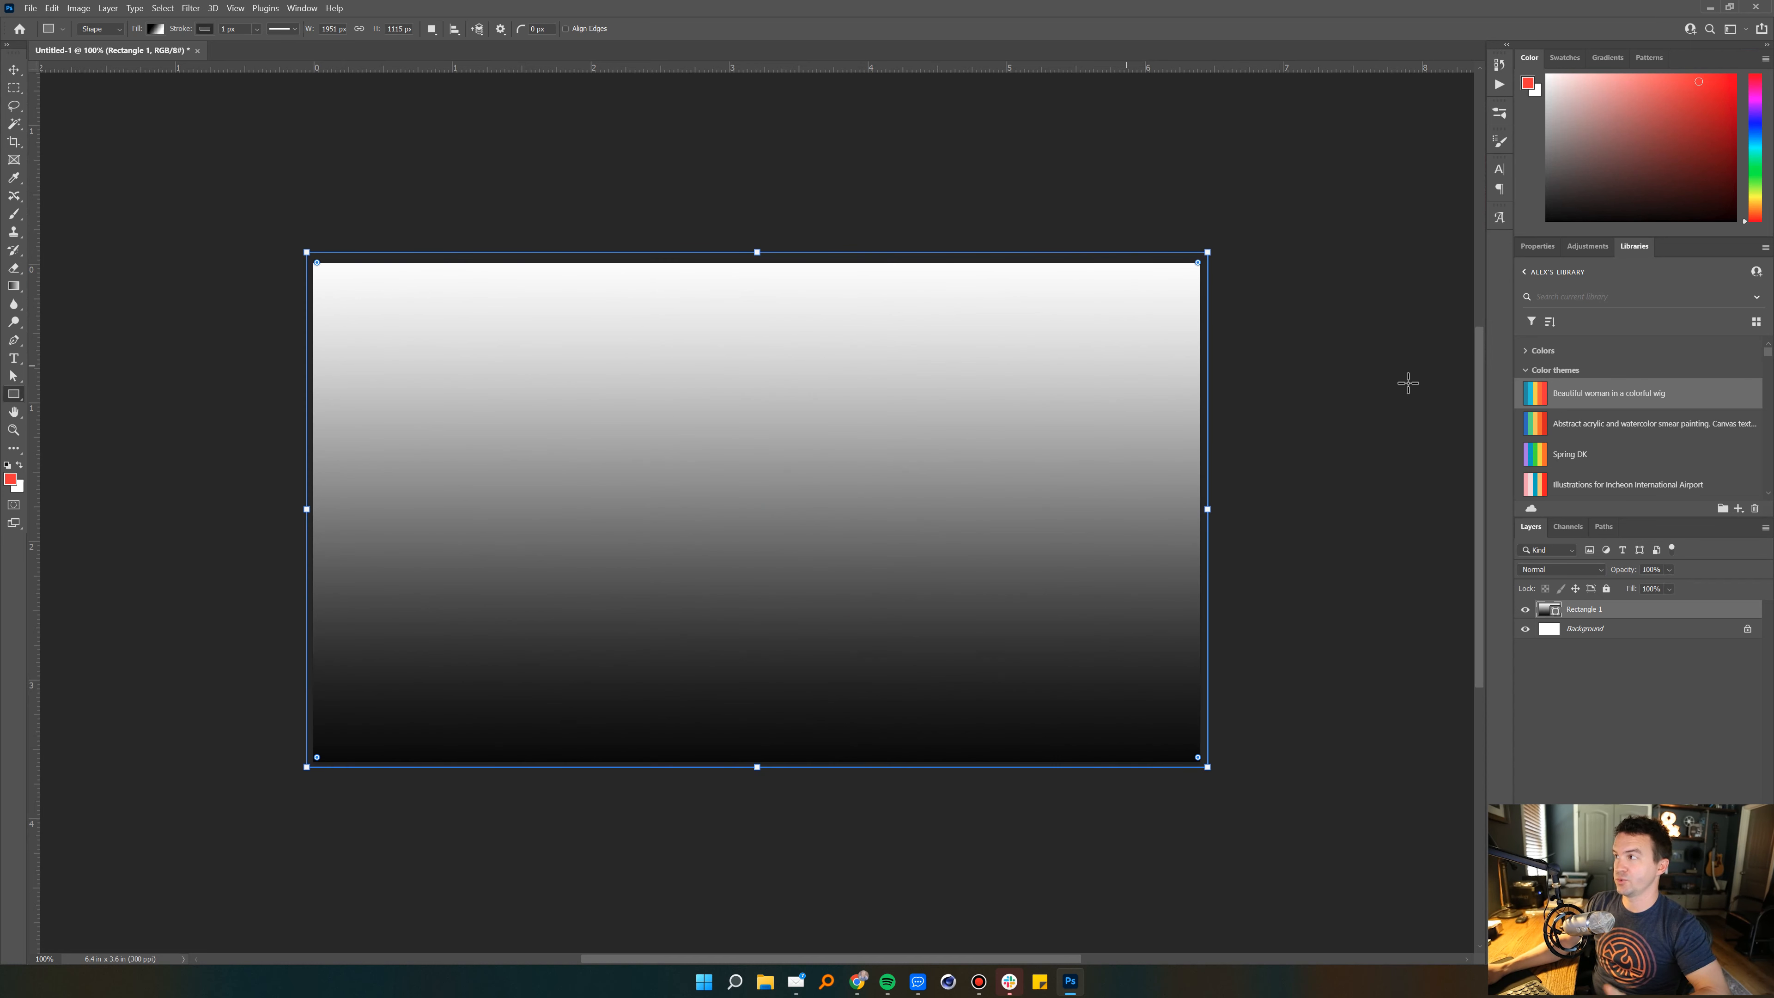
Step: Show the Swatches and start importing swatches from the Downloads folder
click(1564, 59)
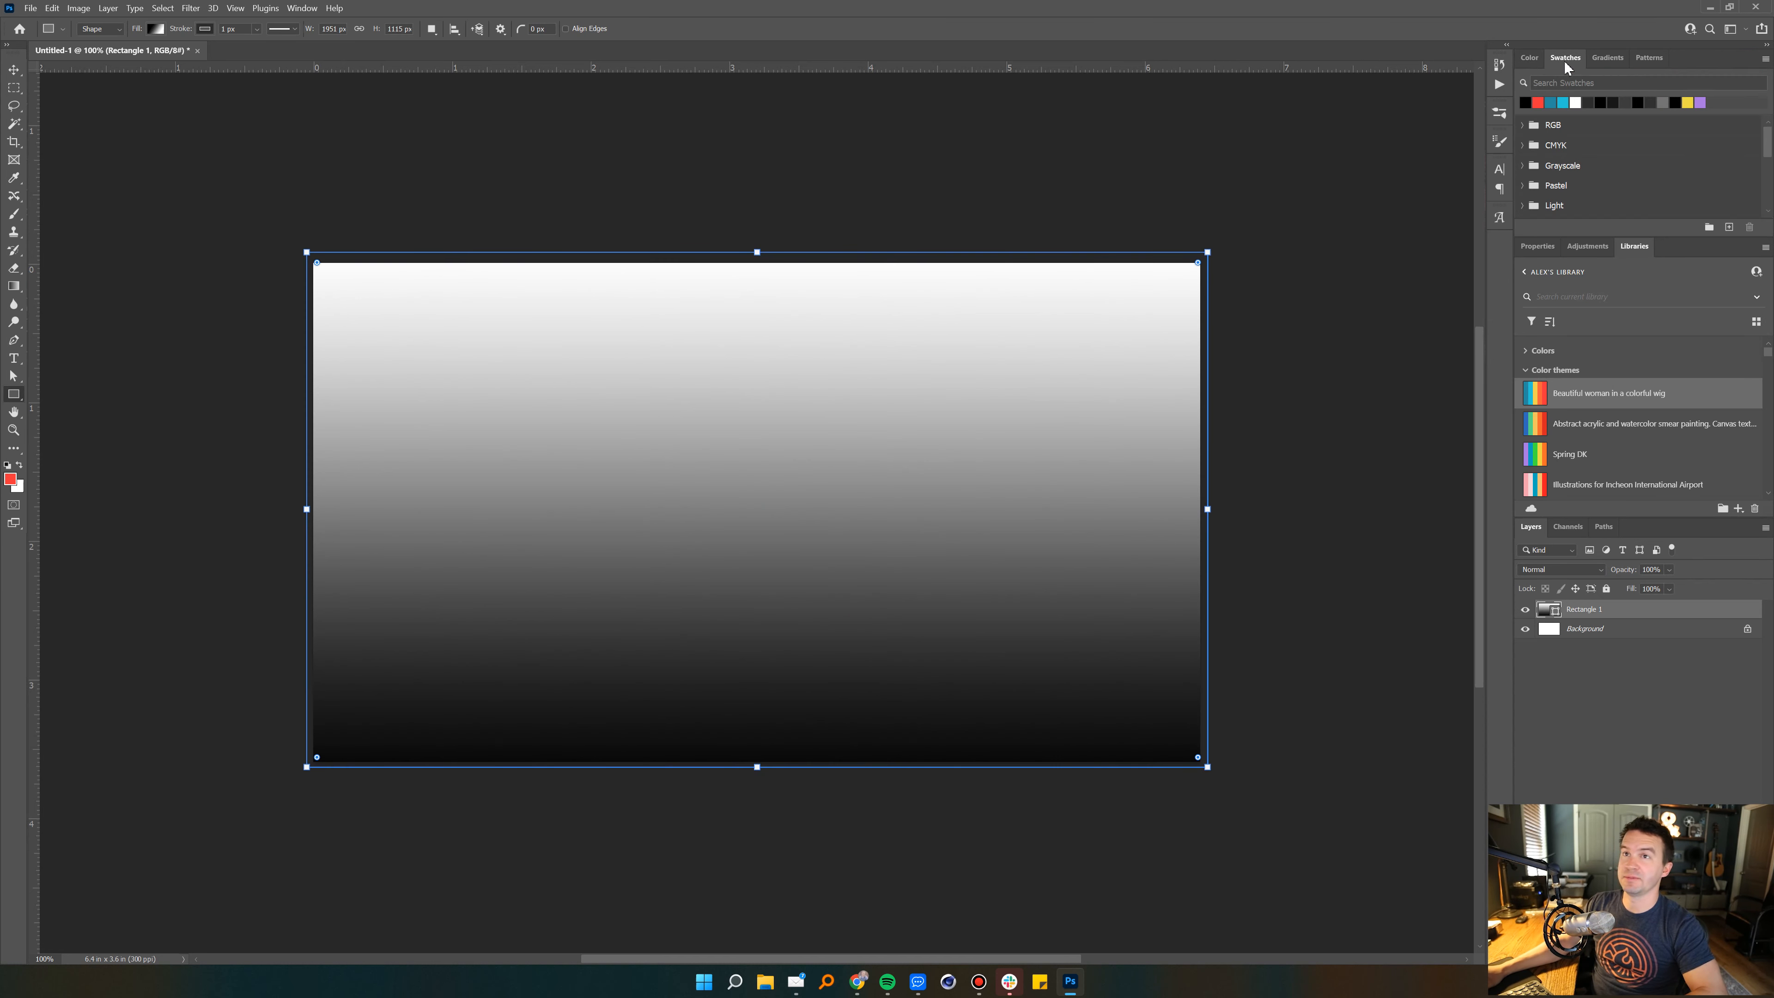
click(300, 8)
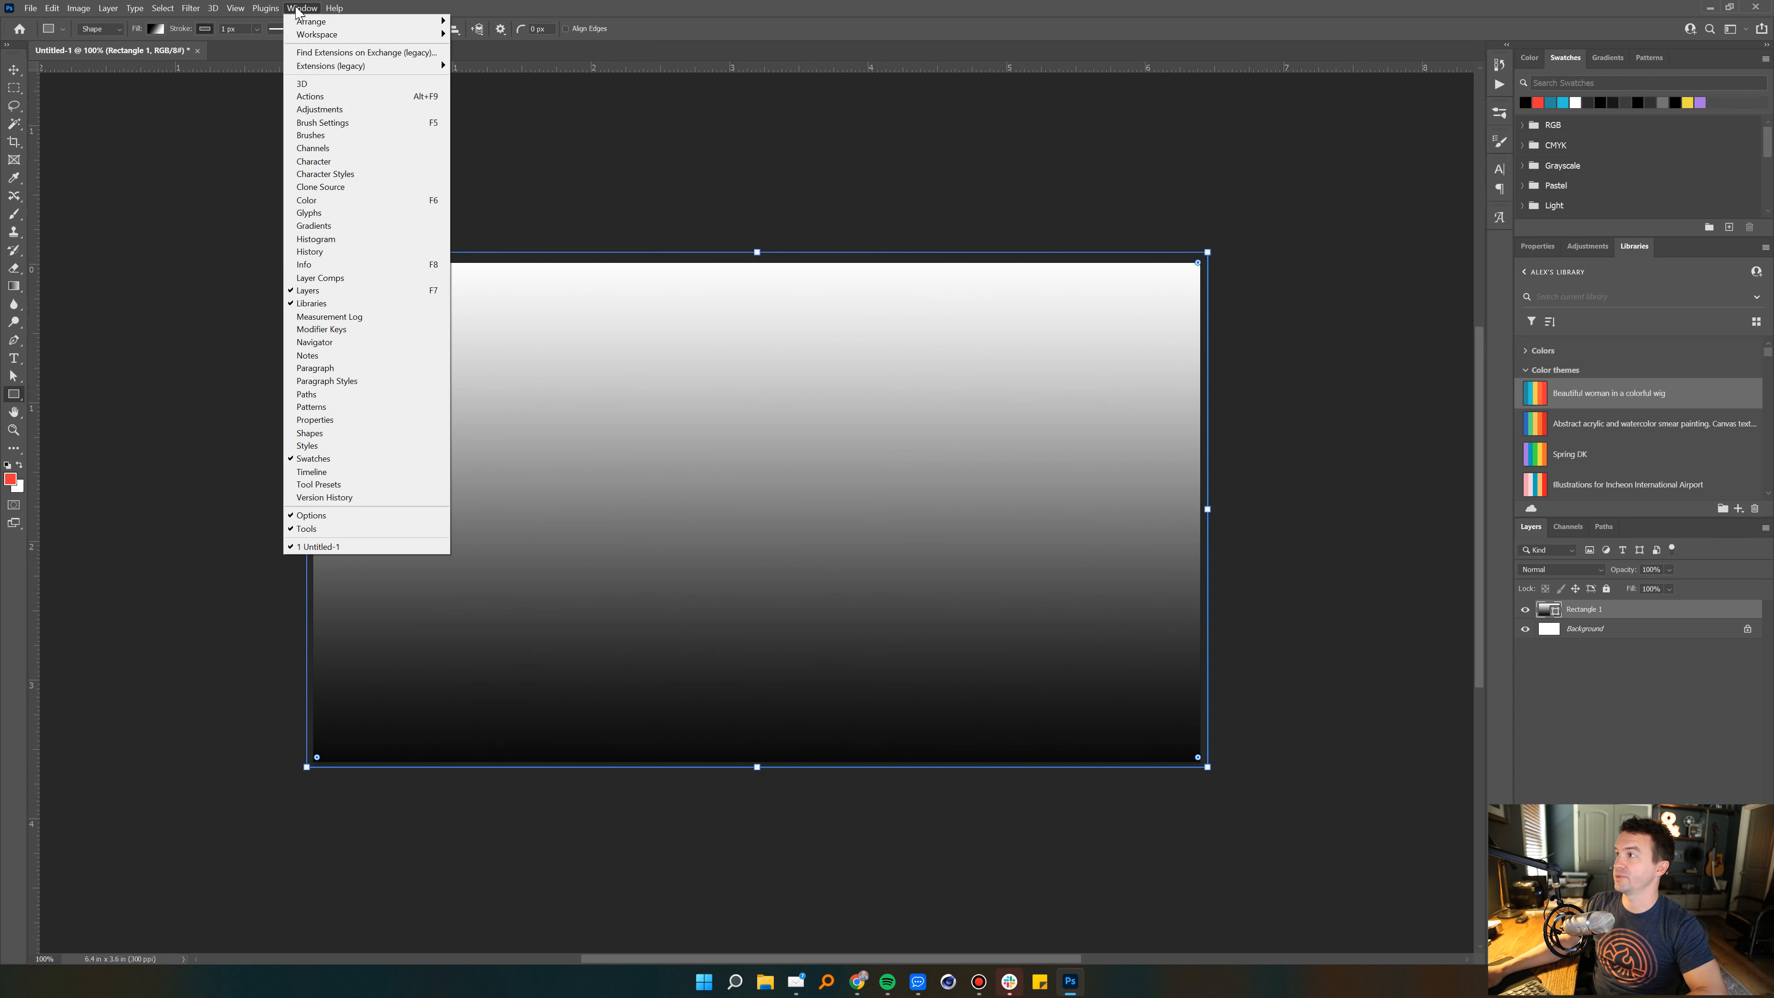
click(300, 8)
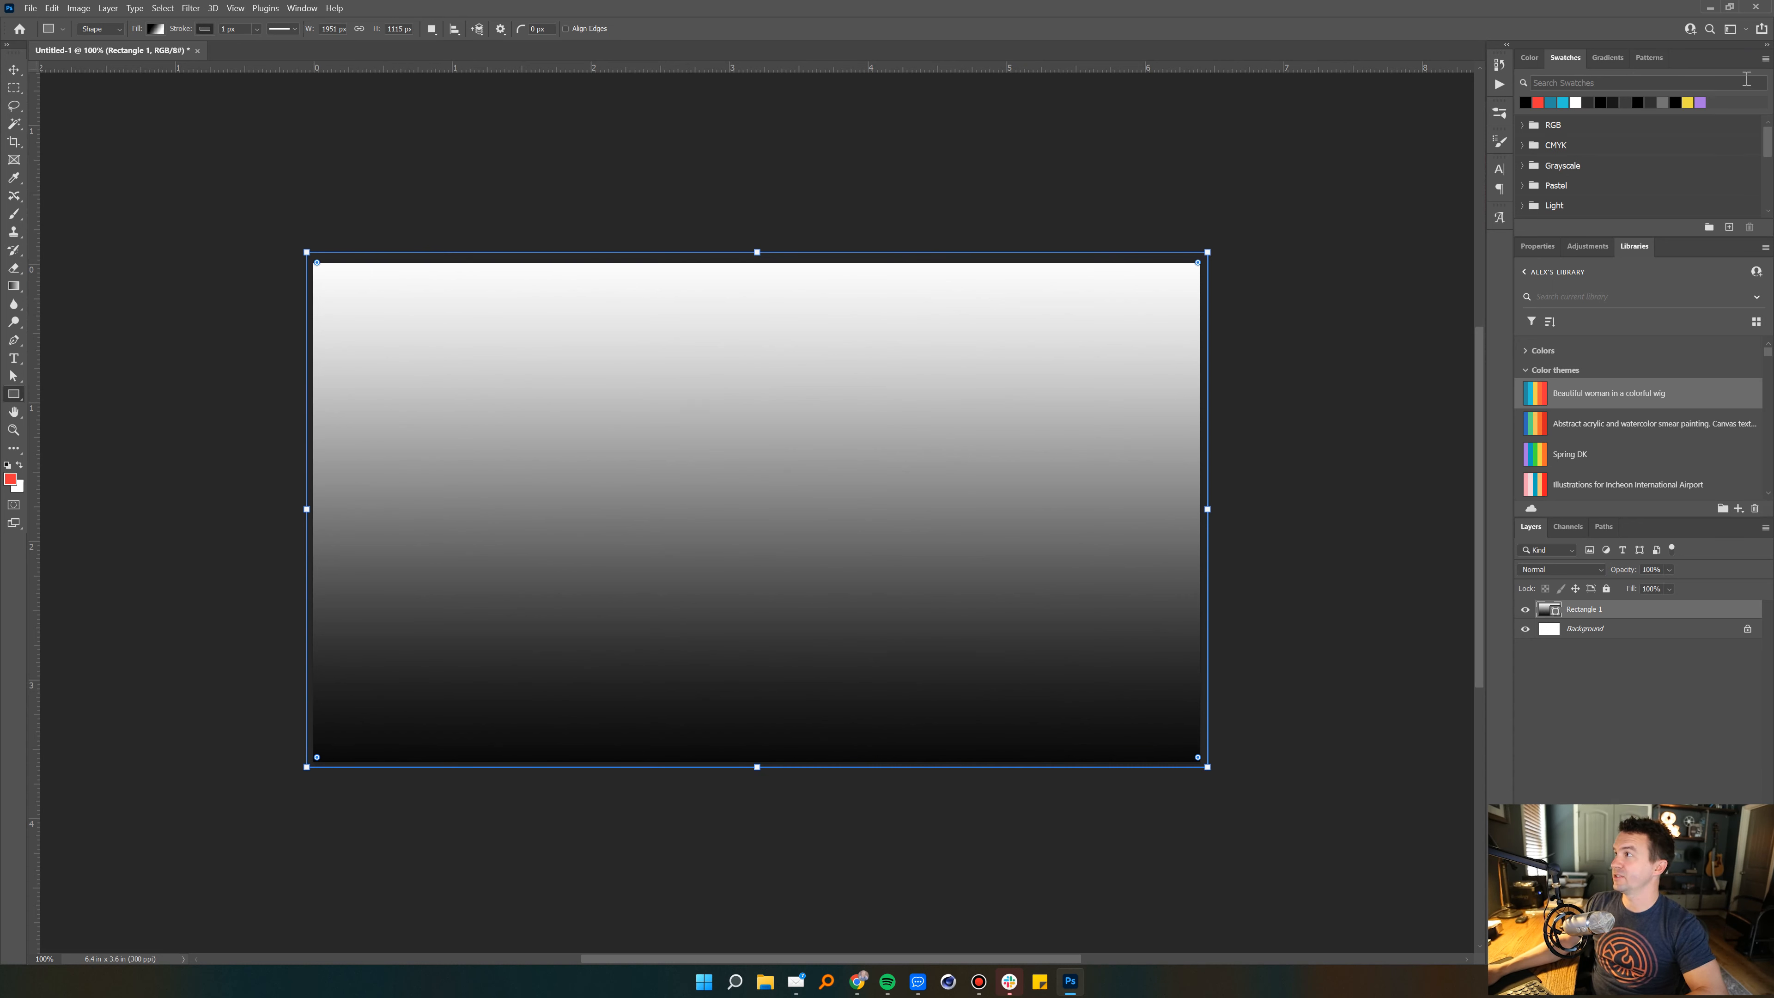
click(1766, 60)
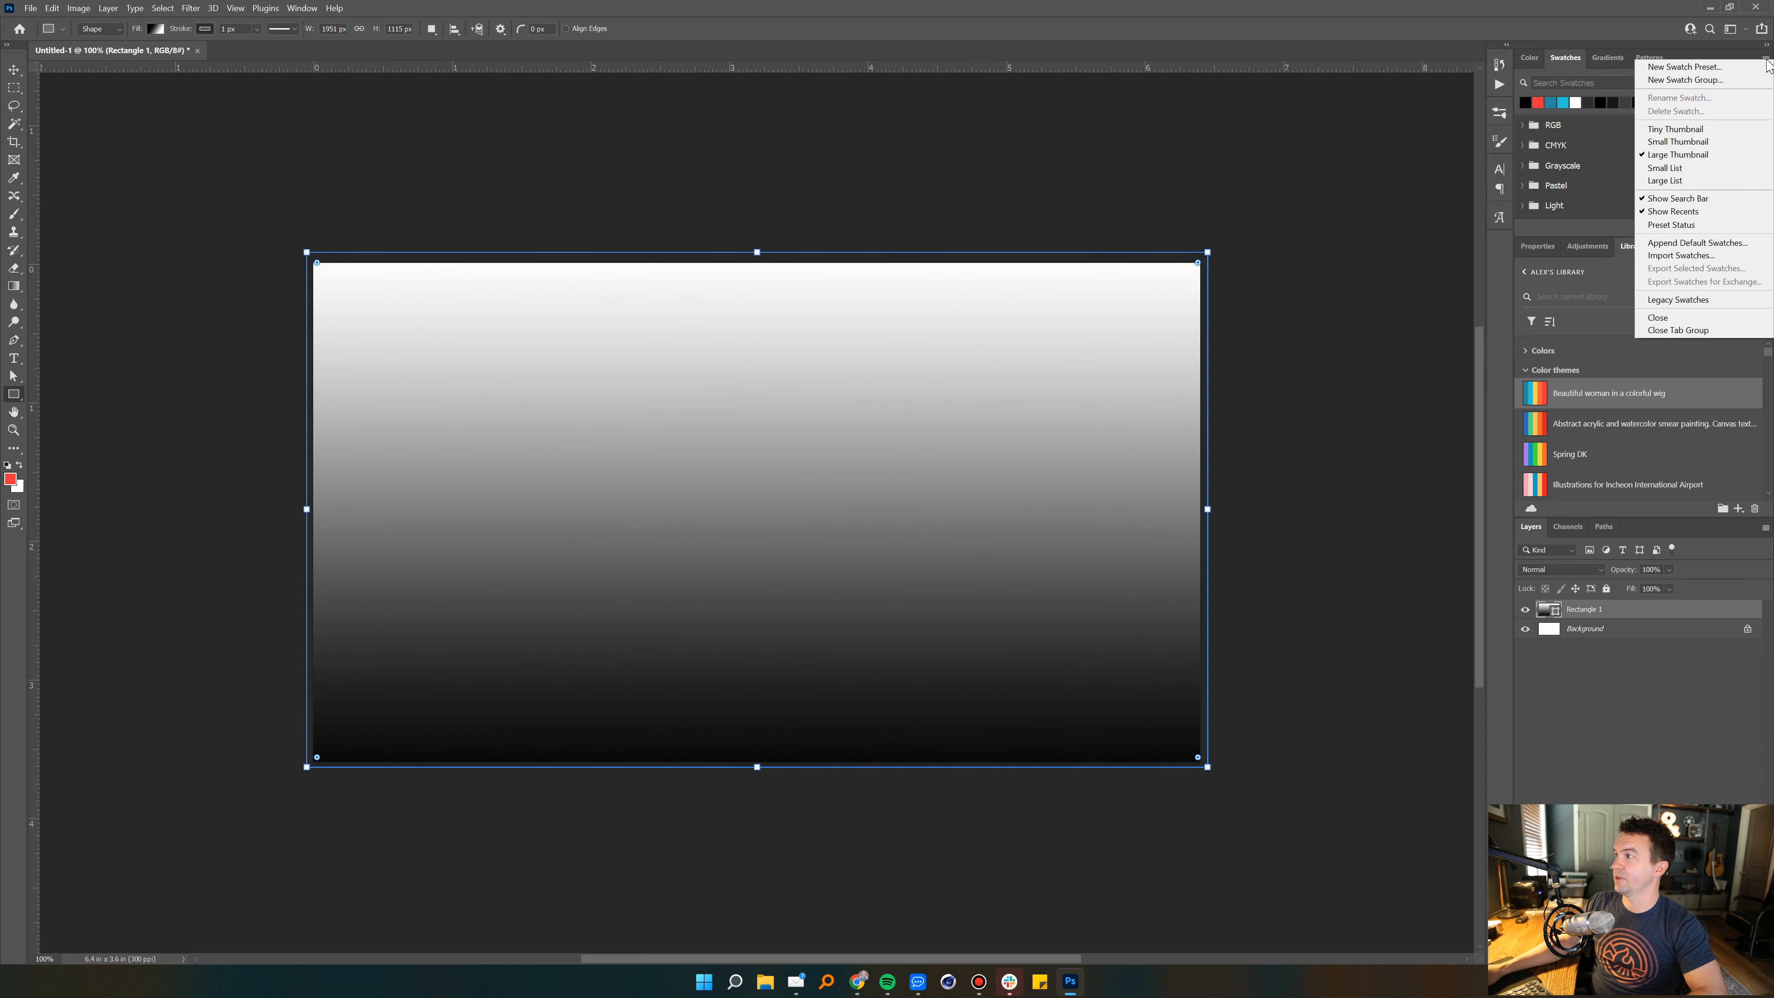
click(1674, 256)
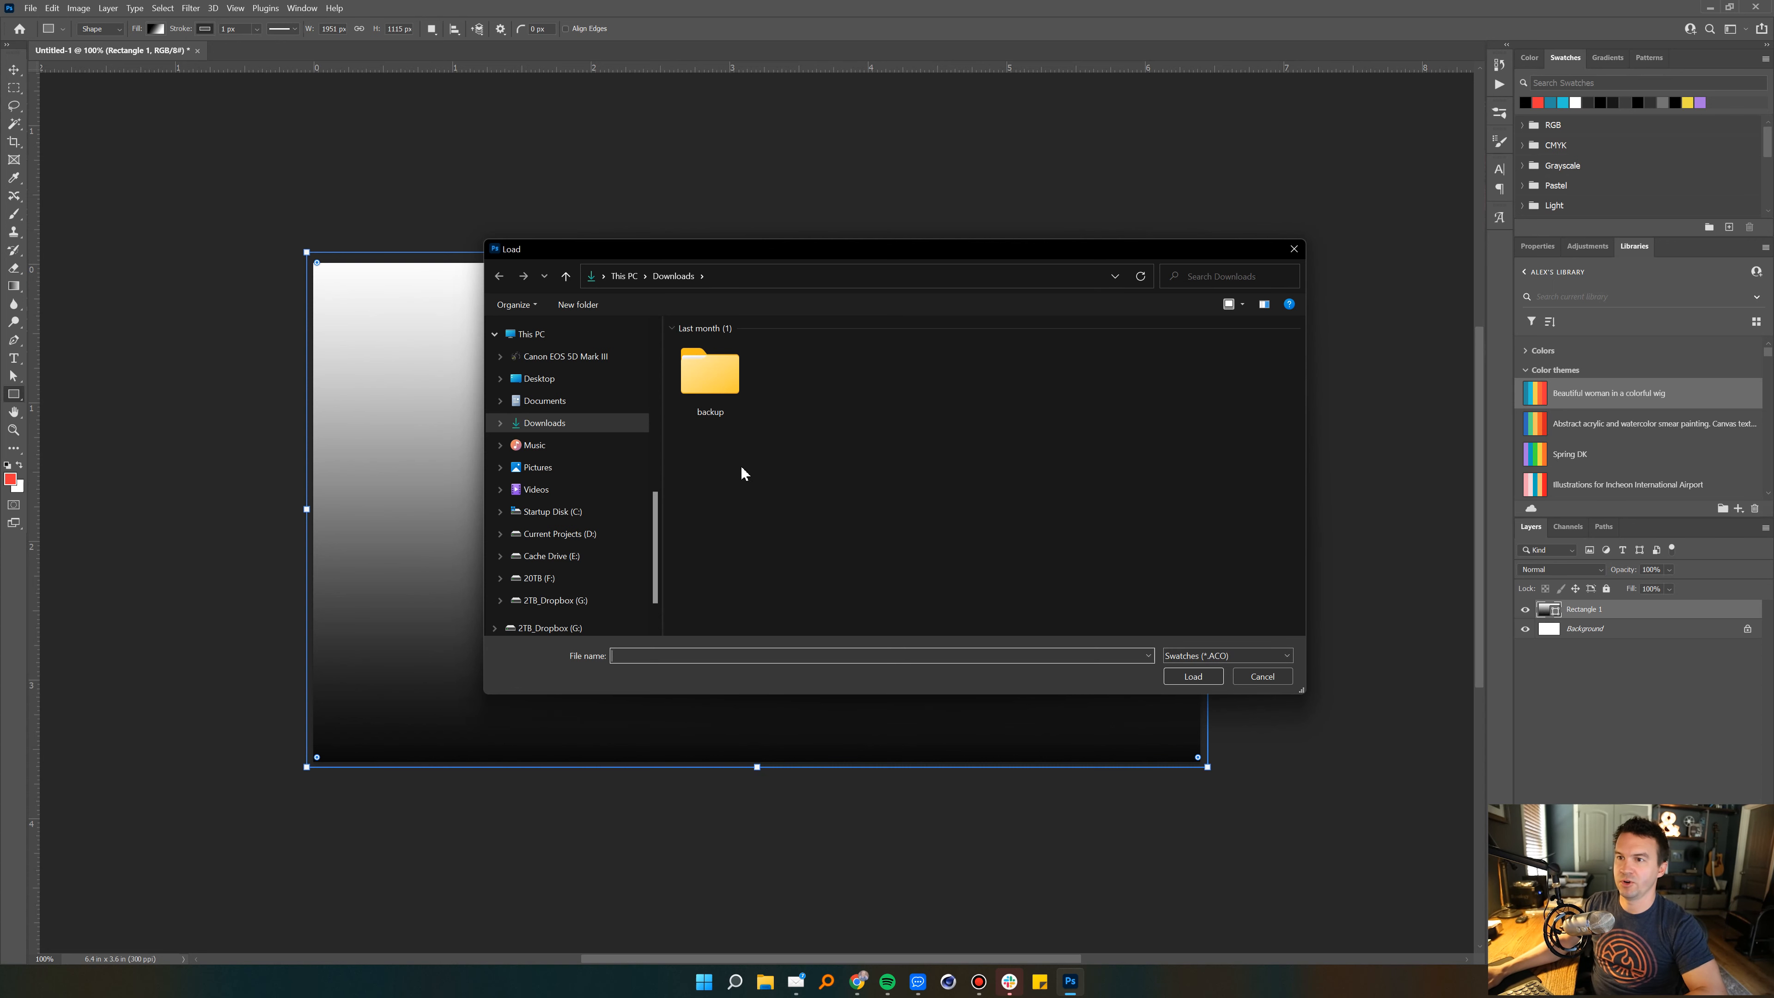
scroll(595, 417, up, 5)
scroll(607, 399, up, 1)
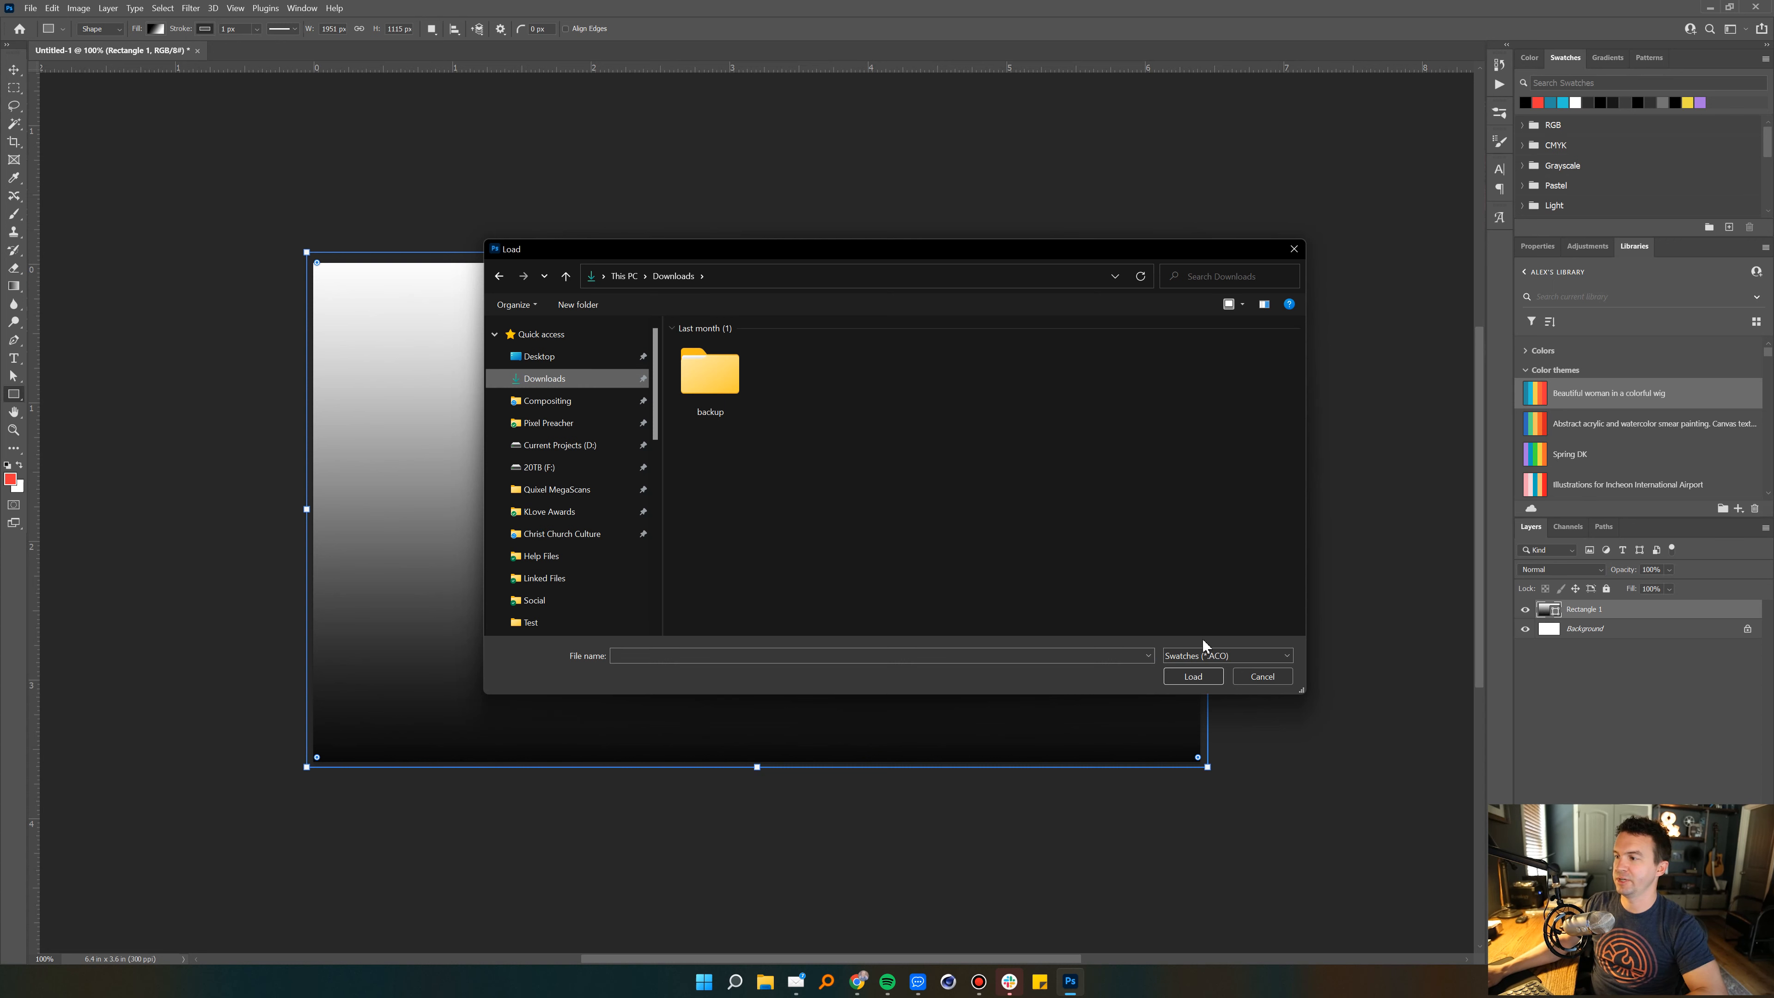
Step: Load the Swatch Exchange (ASE) files of the "Beautiful woman in a colorful wig" and "Abstract acrylic and watercolor smear painting" themes
click(1183, 654)
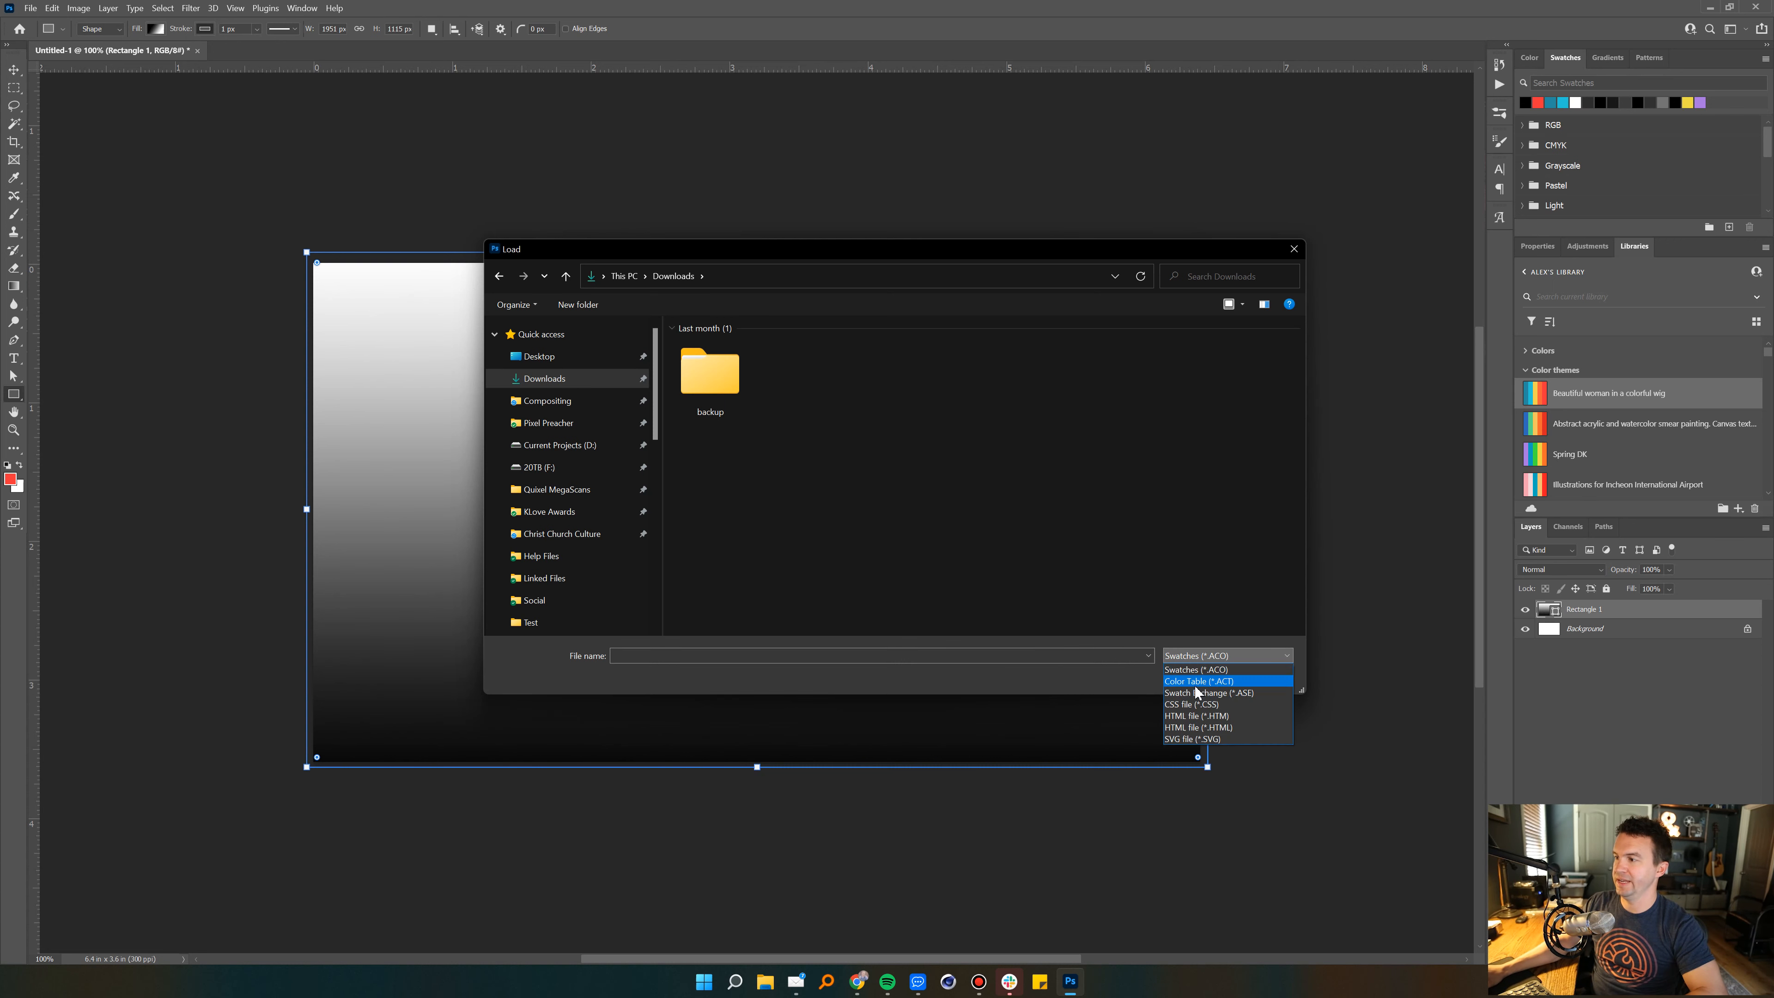
click(1199, 692)
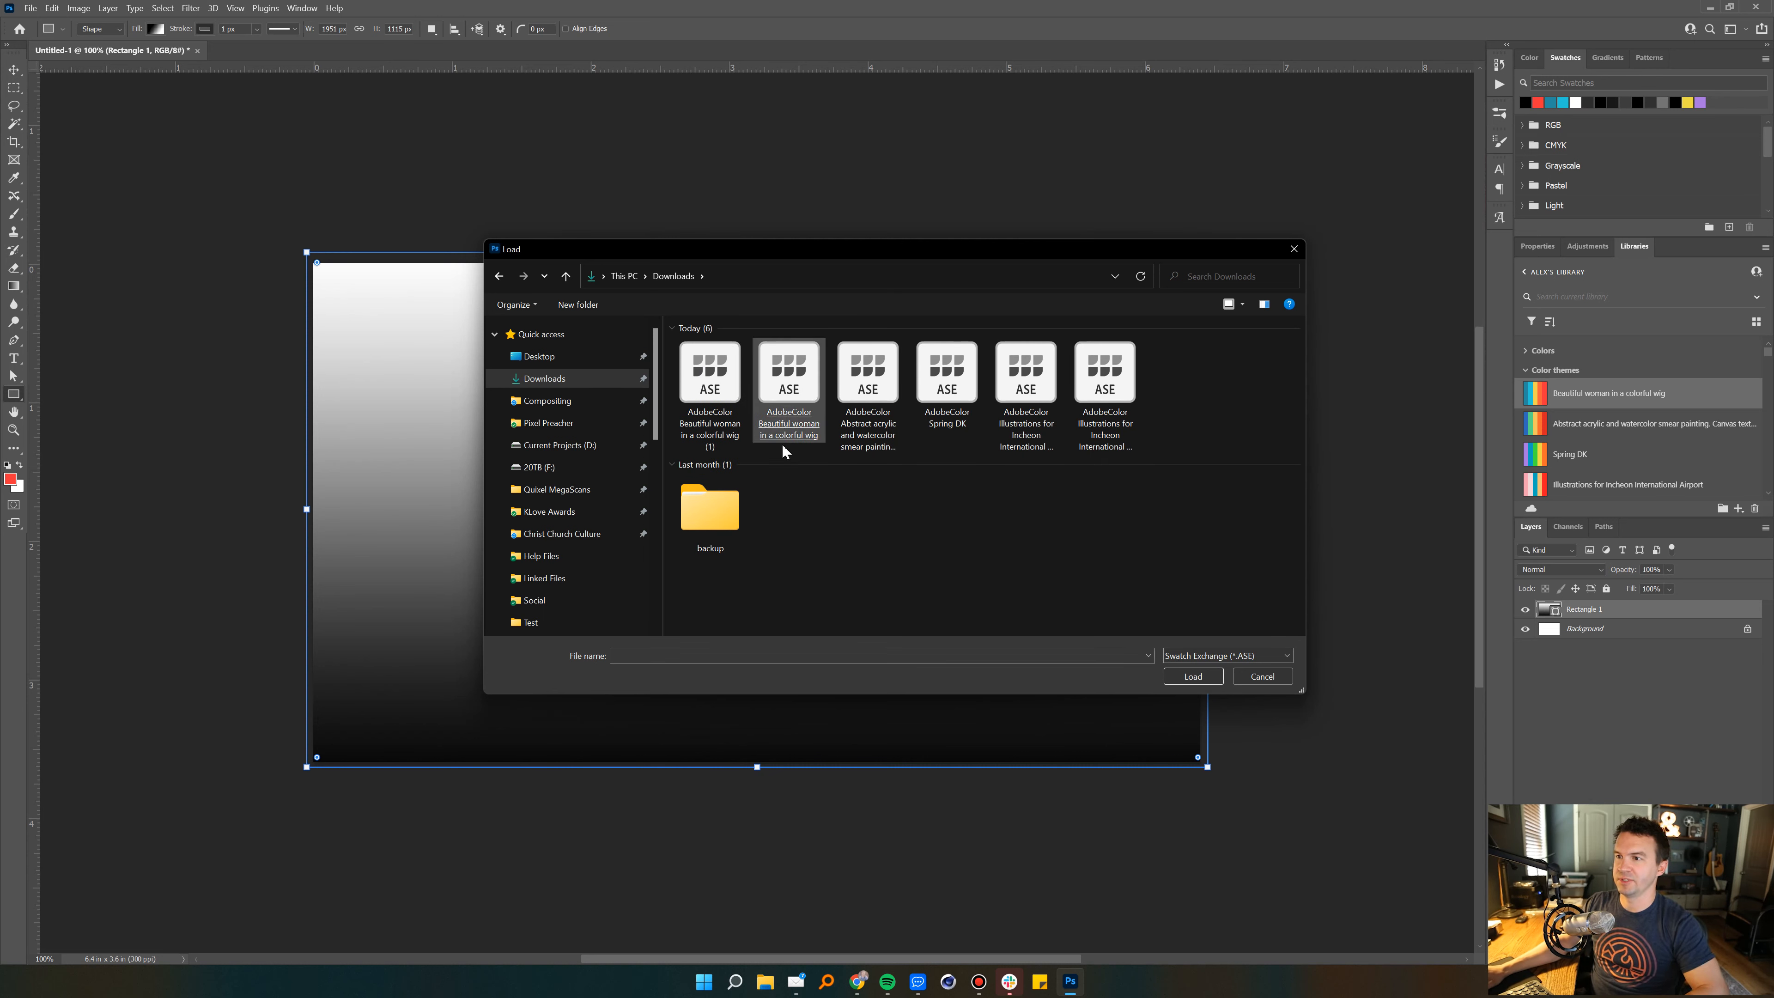
drag(786, 451, 856, 378)
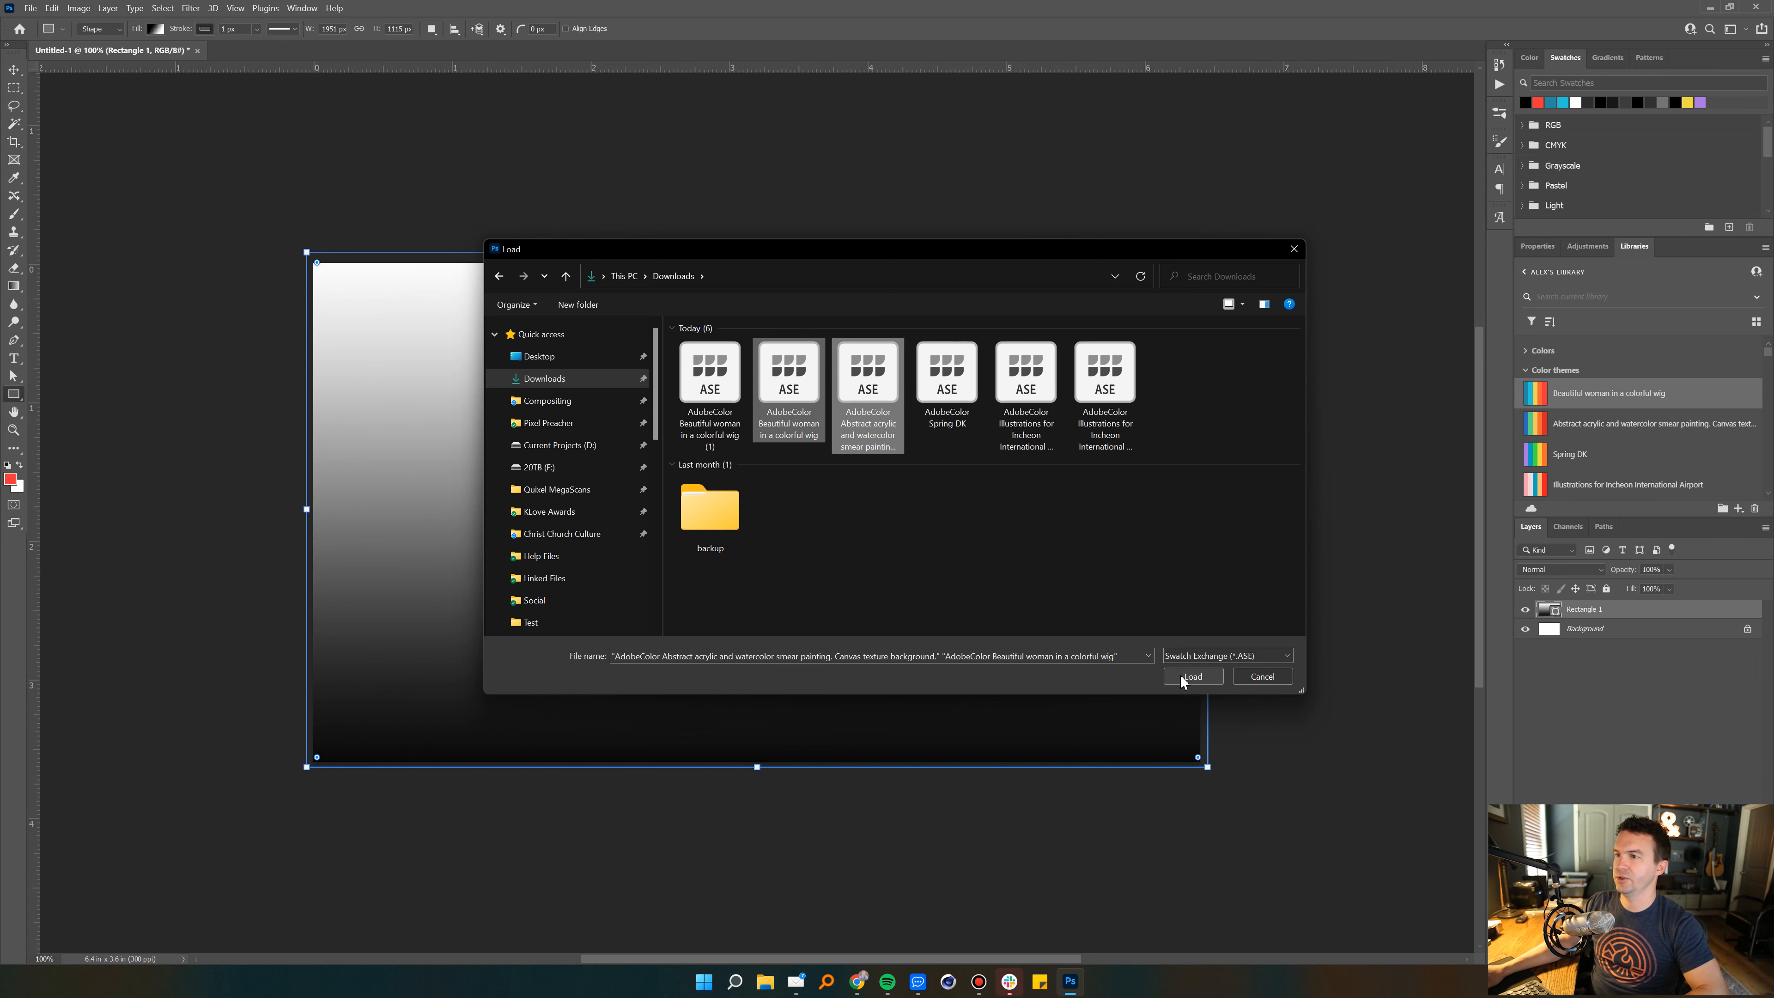
click(1192, 675)
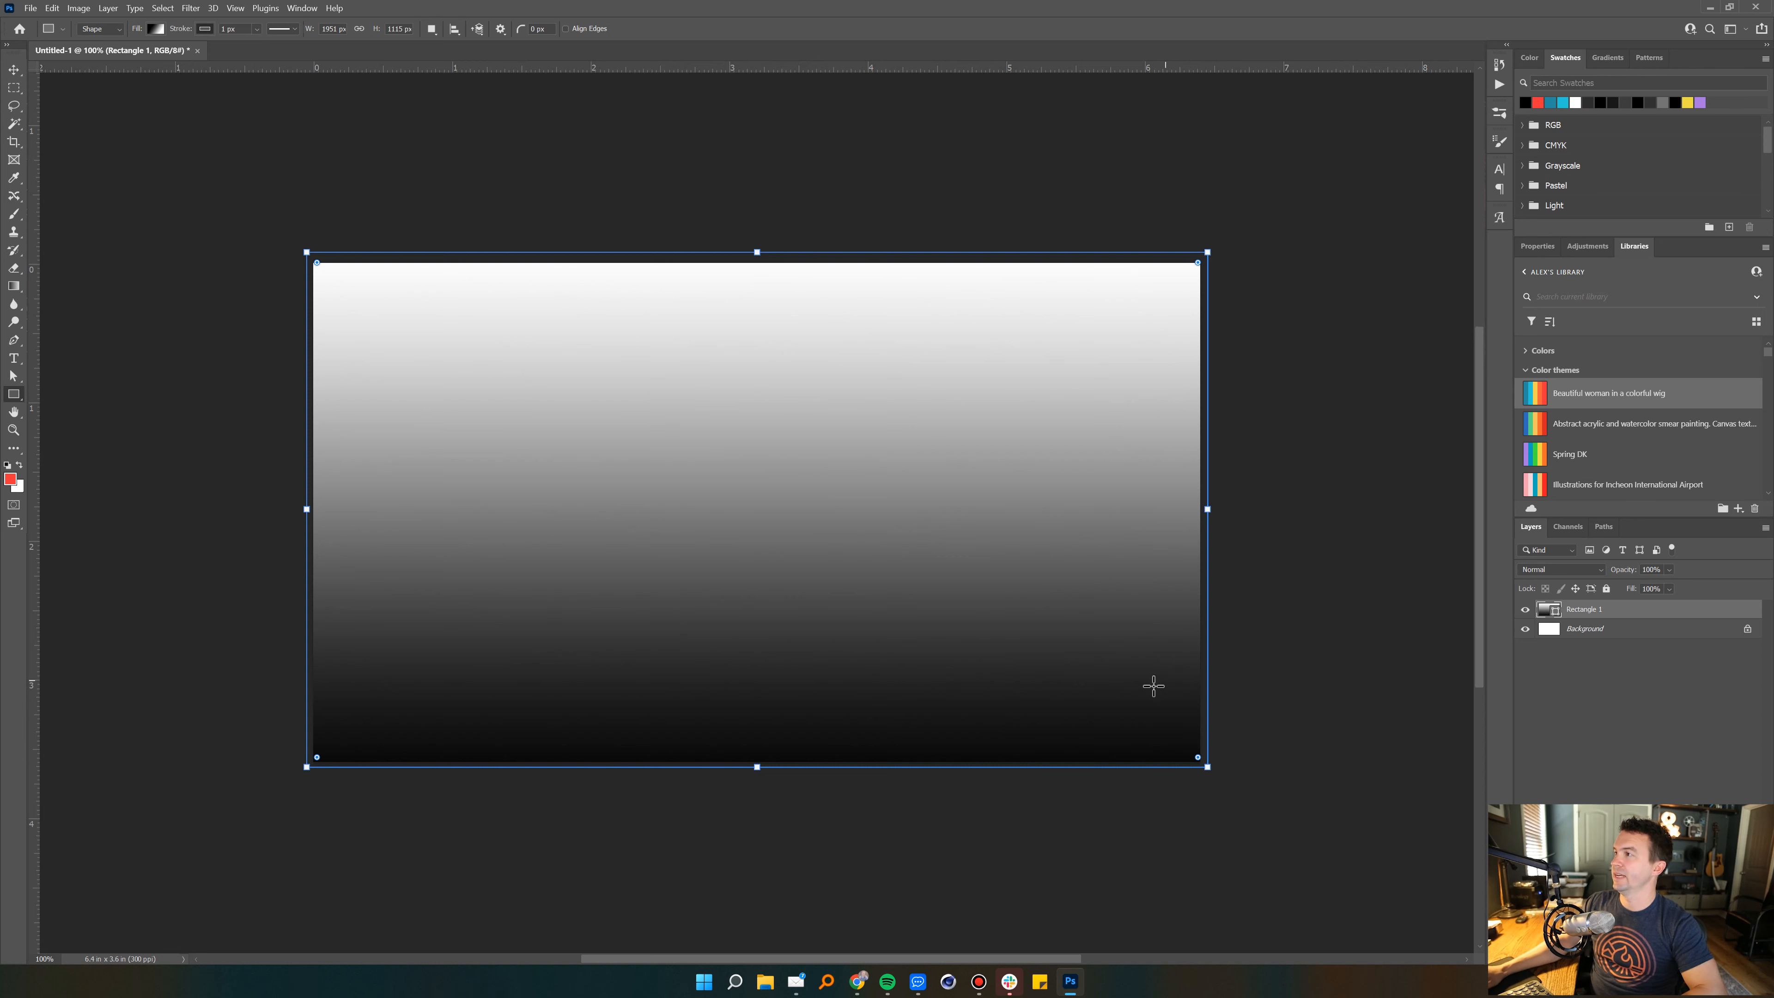
Step: Collapse the older AdobeColor swatch groups and expand the imported "Beautiful woman in a colorful wig" and "Abstract acrylic and watercolor" groups
drag(1767, 150, 1767, 204)
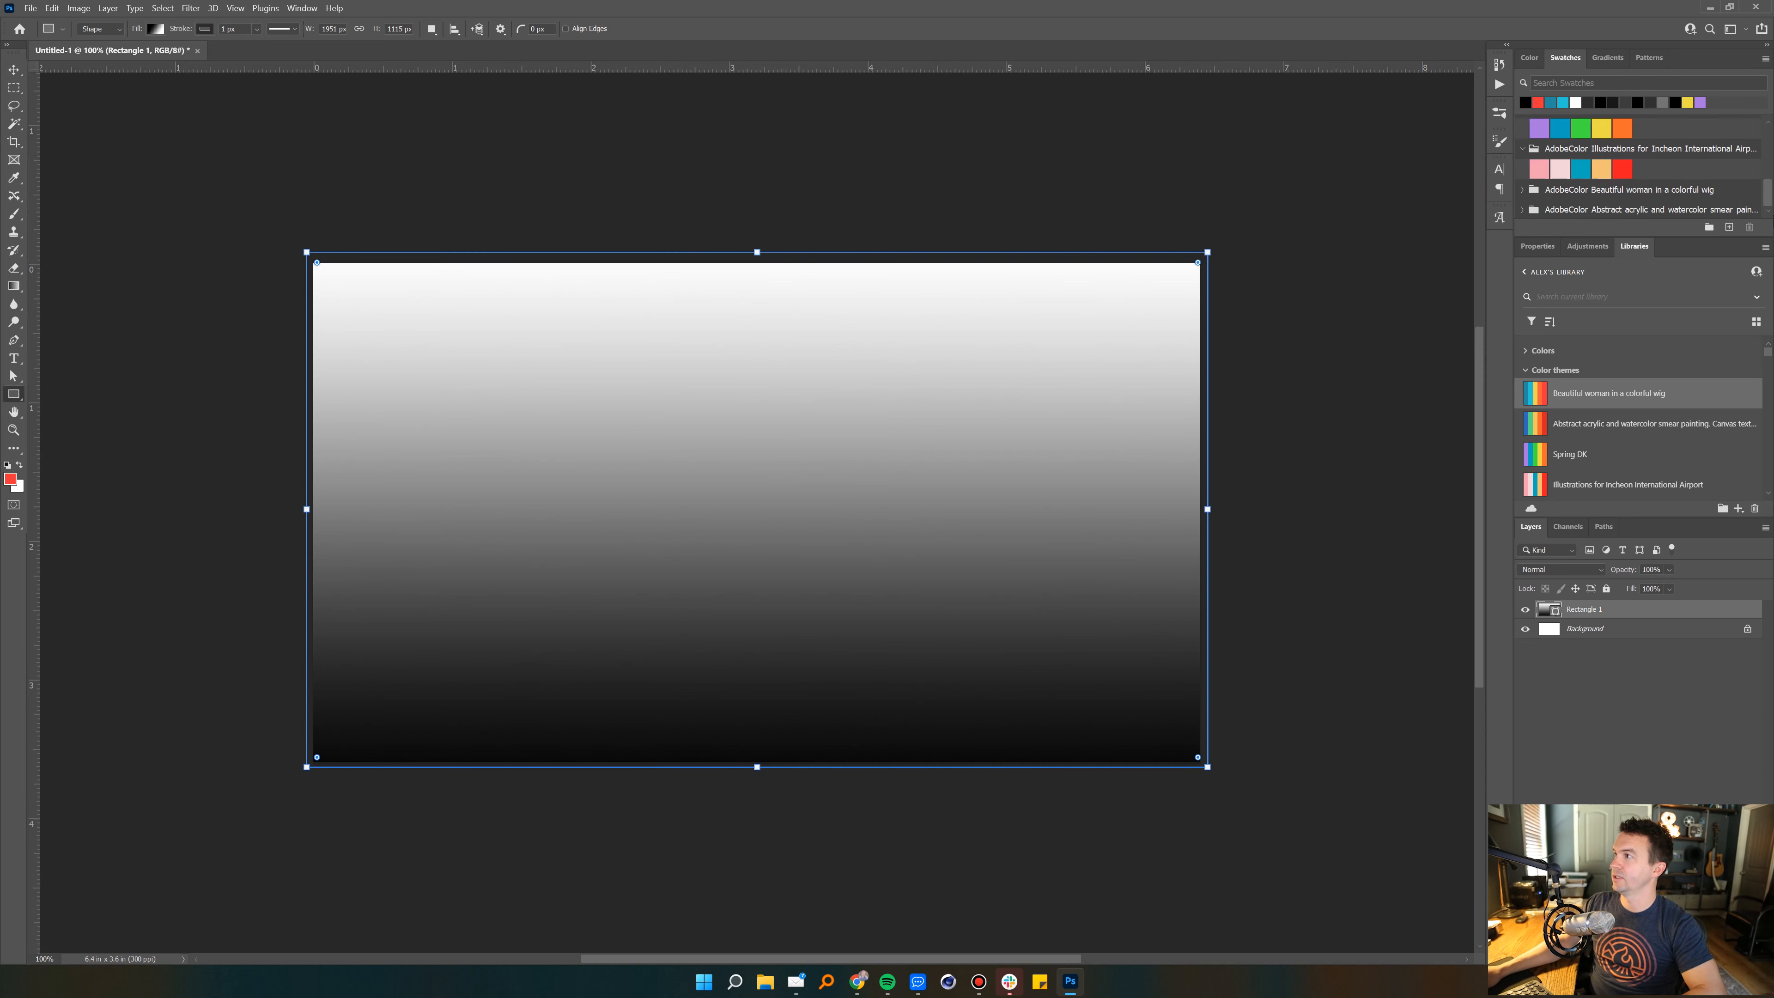
click(1523, 150)
click(1523, 127)
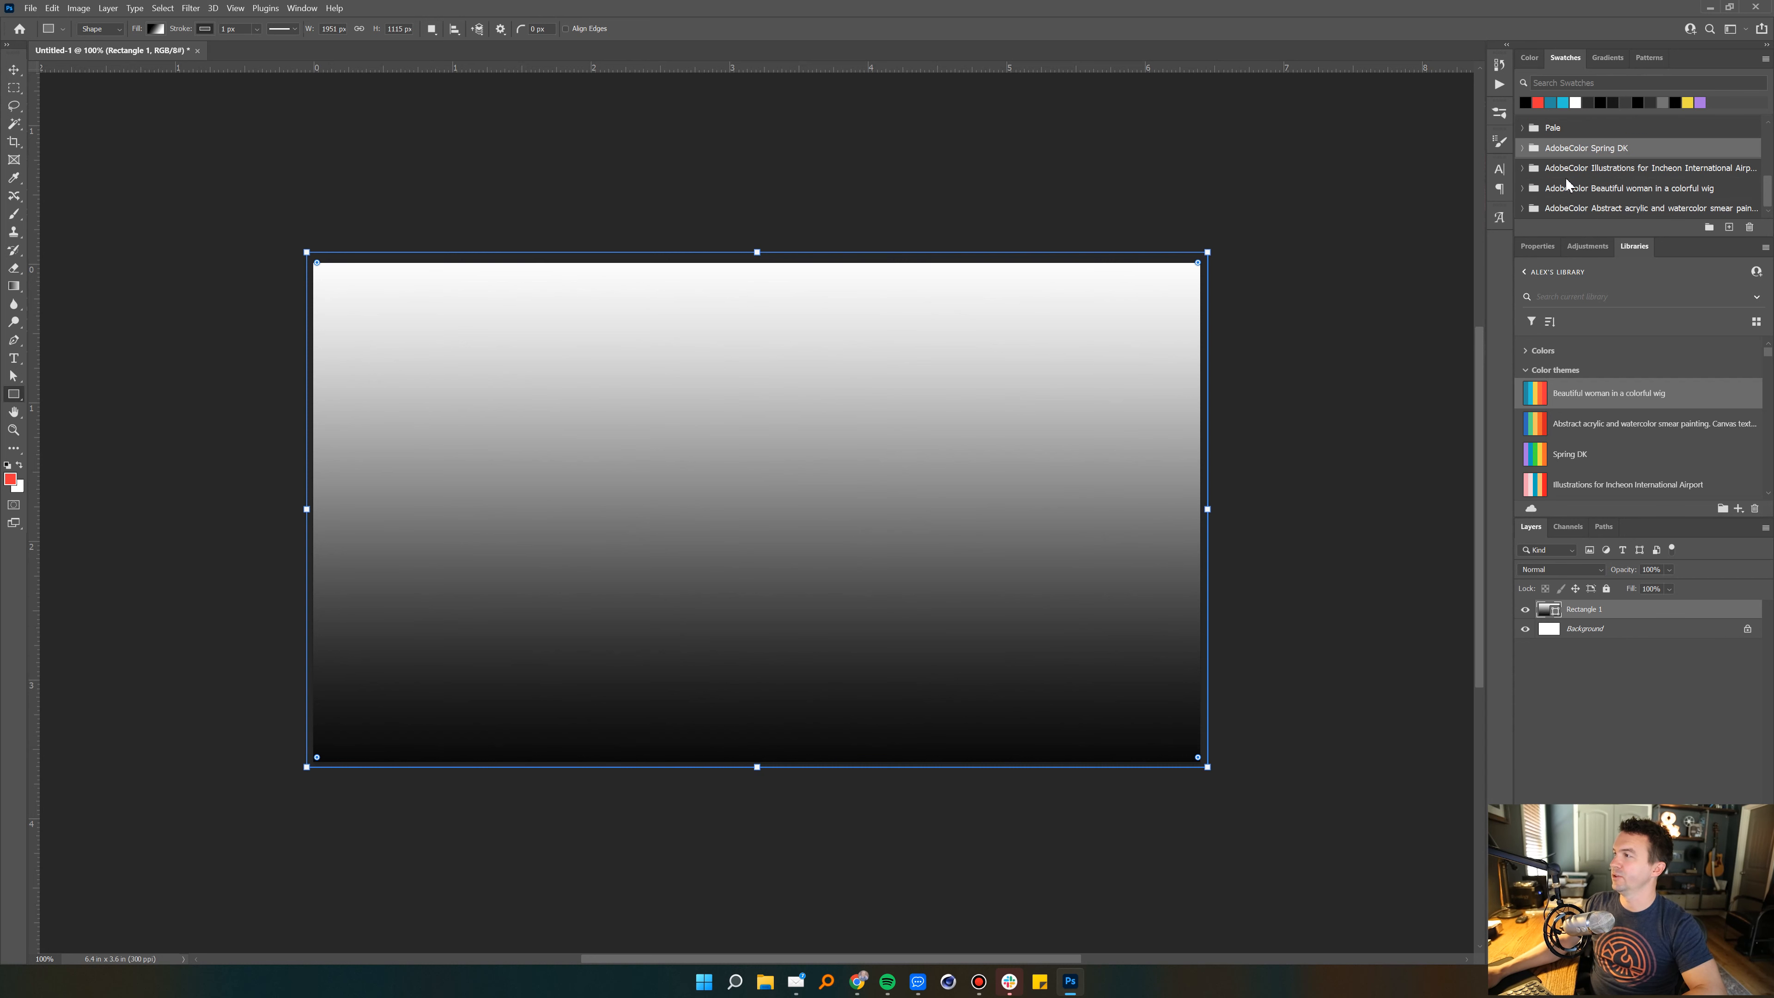
click(1599, 190)
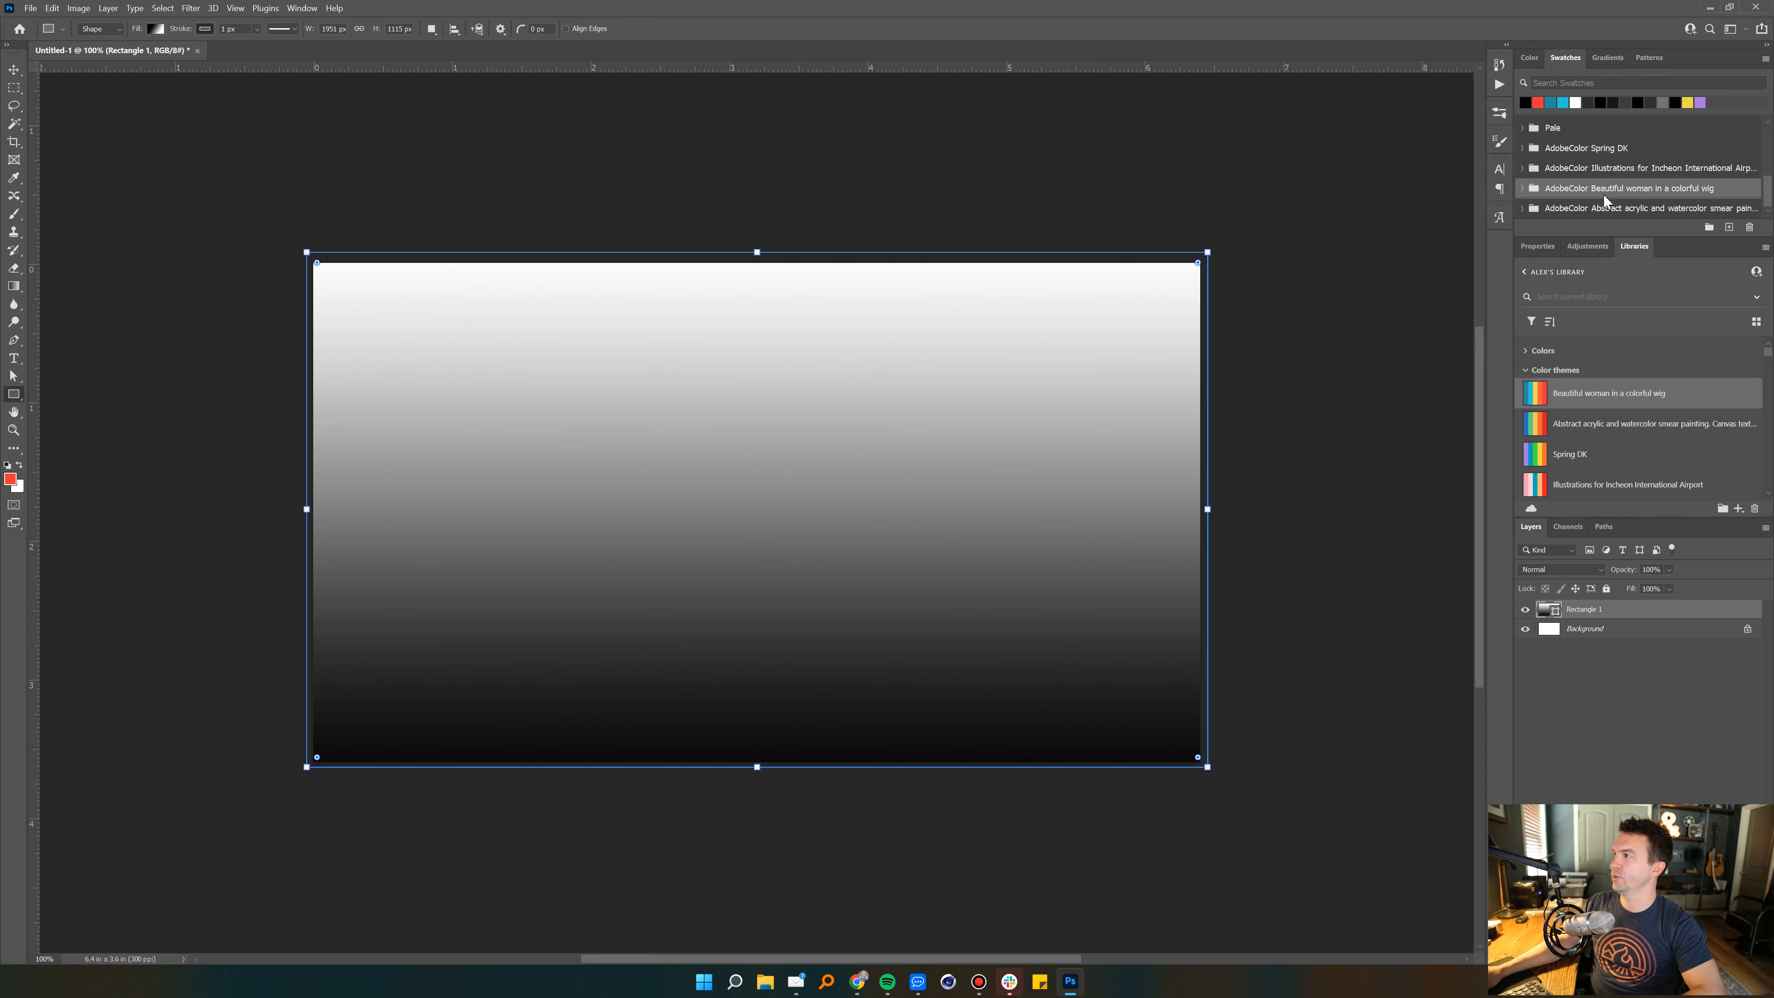
click(1668, 209)
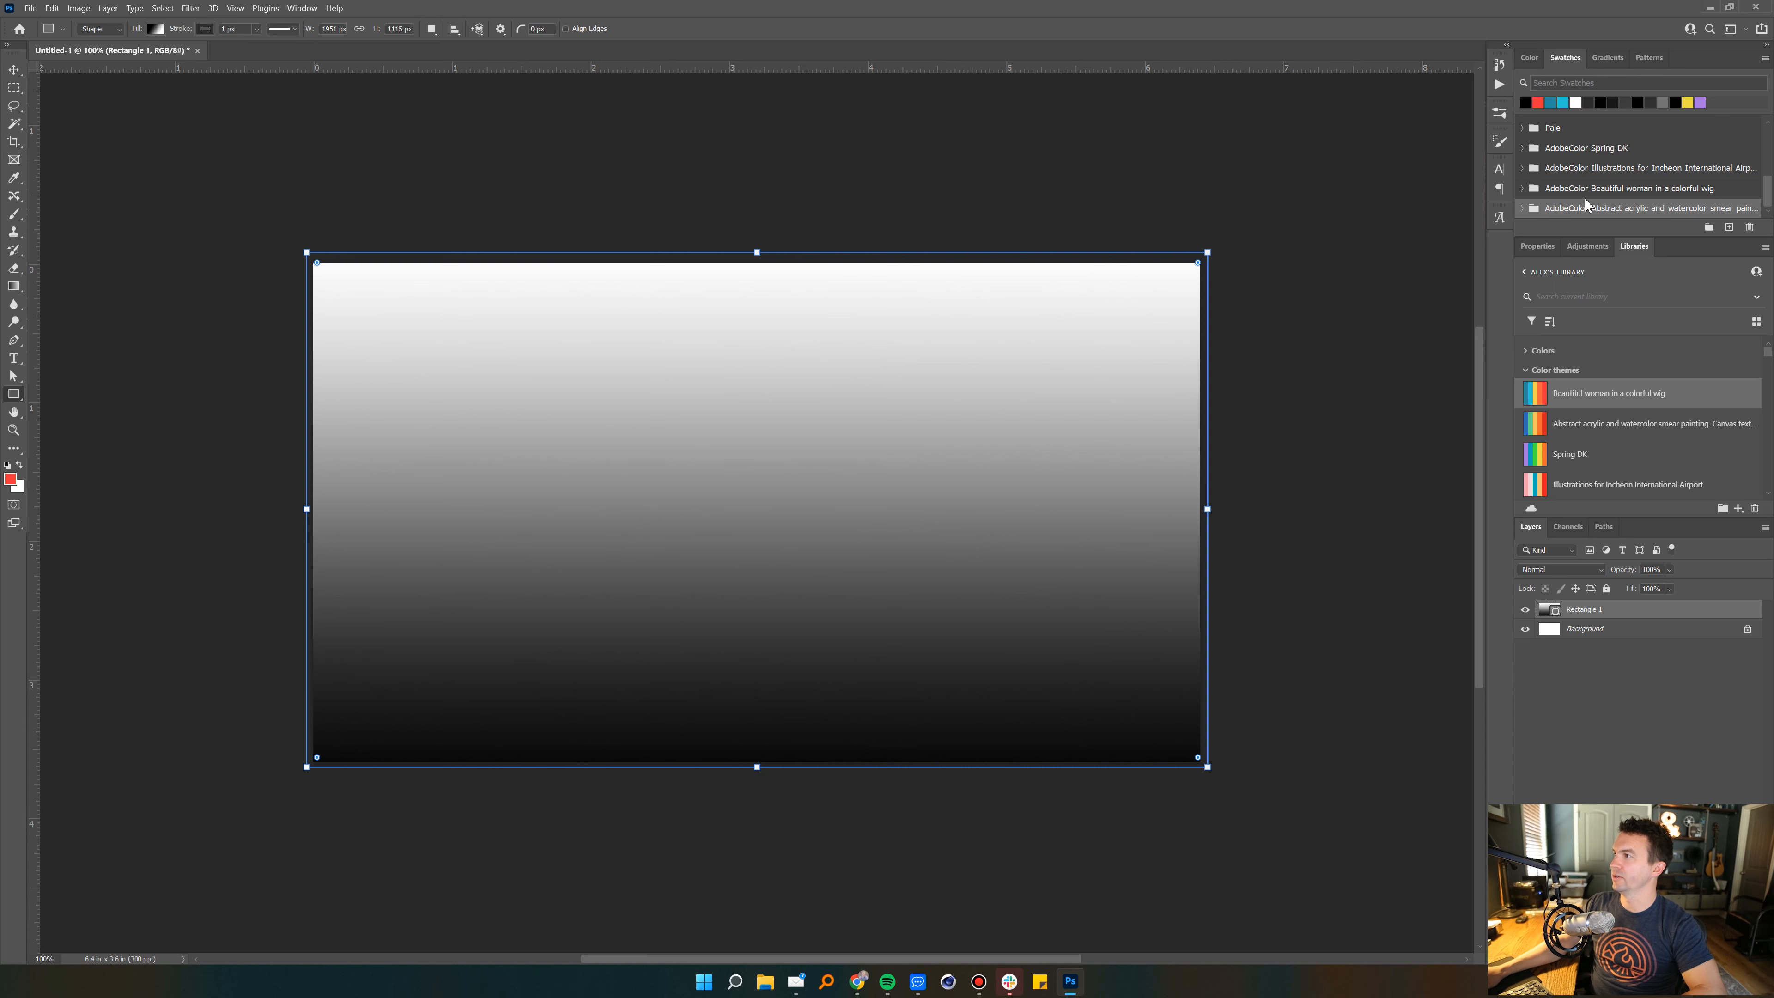
click(1522, 189)
scroll(1603, 186, down, 2)
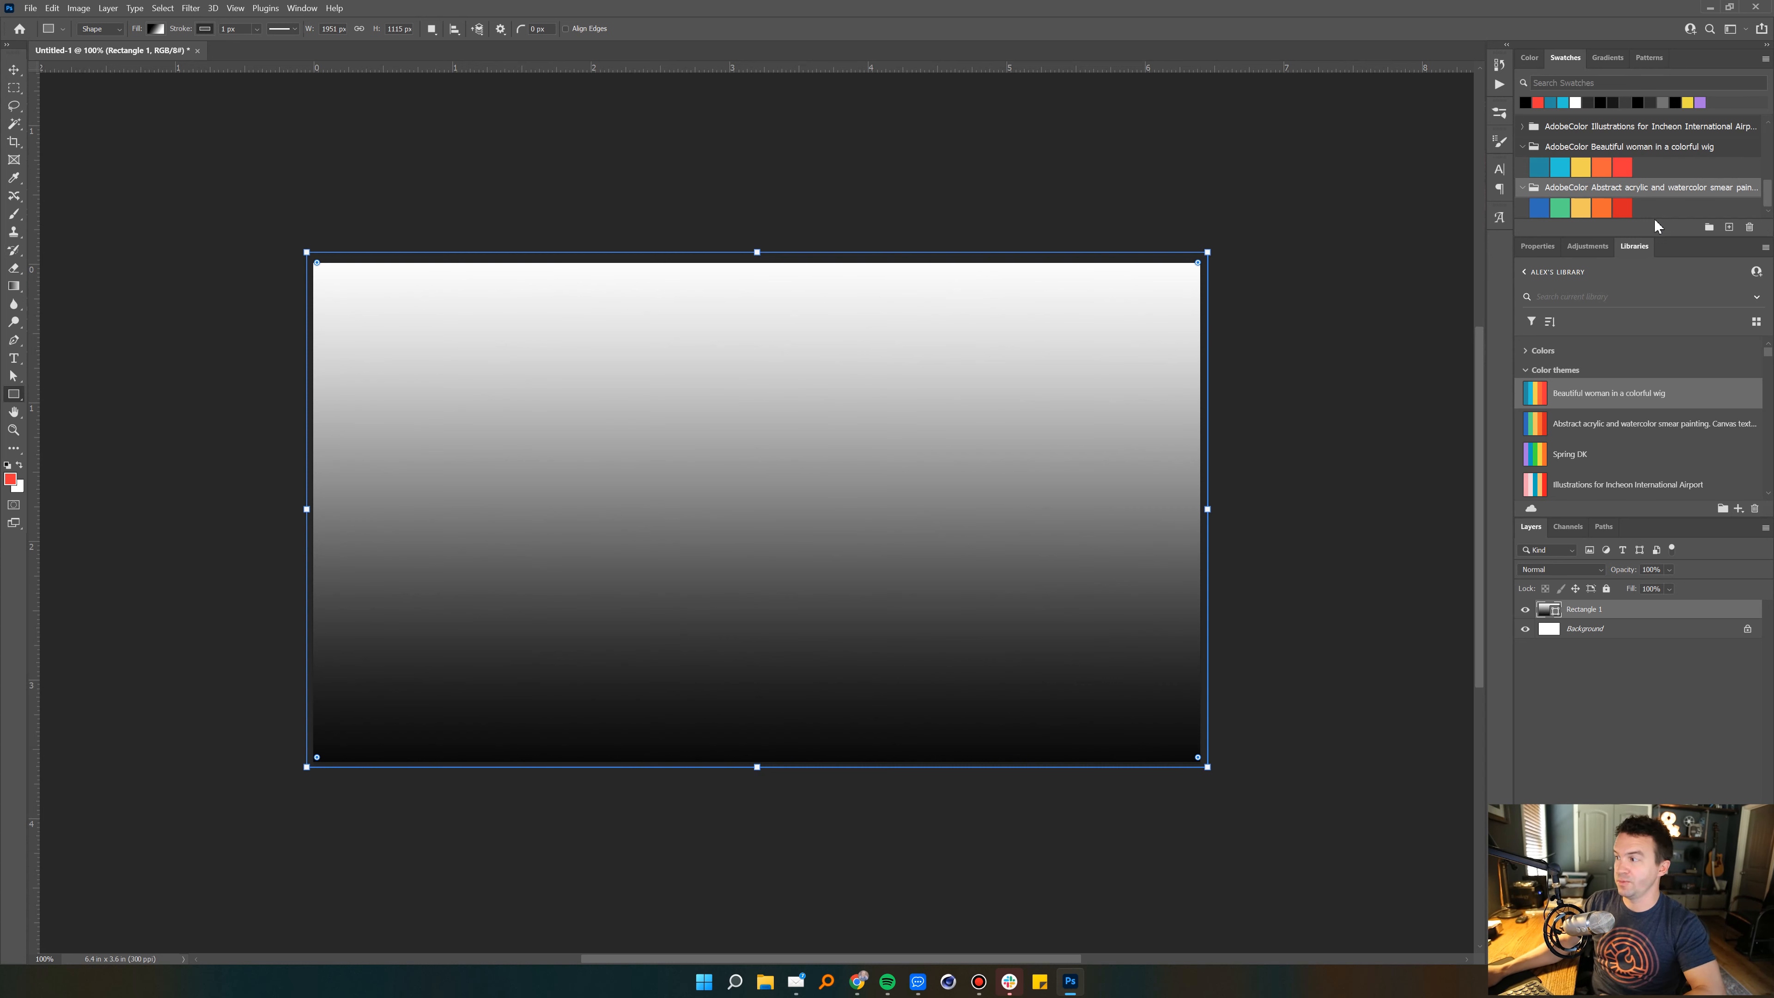
Step: Recolor the black stop of Rectangle 1's gradient with the teal swatch of the "Beautiful woman in a colorful wig" group
double_click(1546, 611)
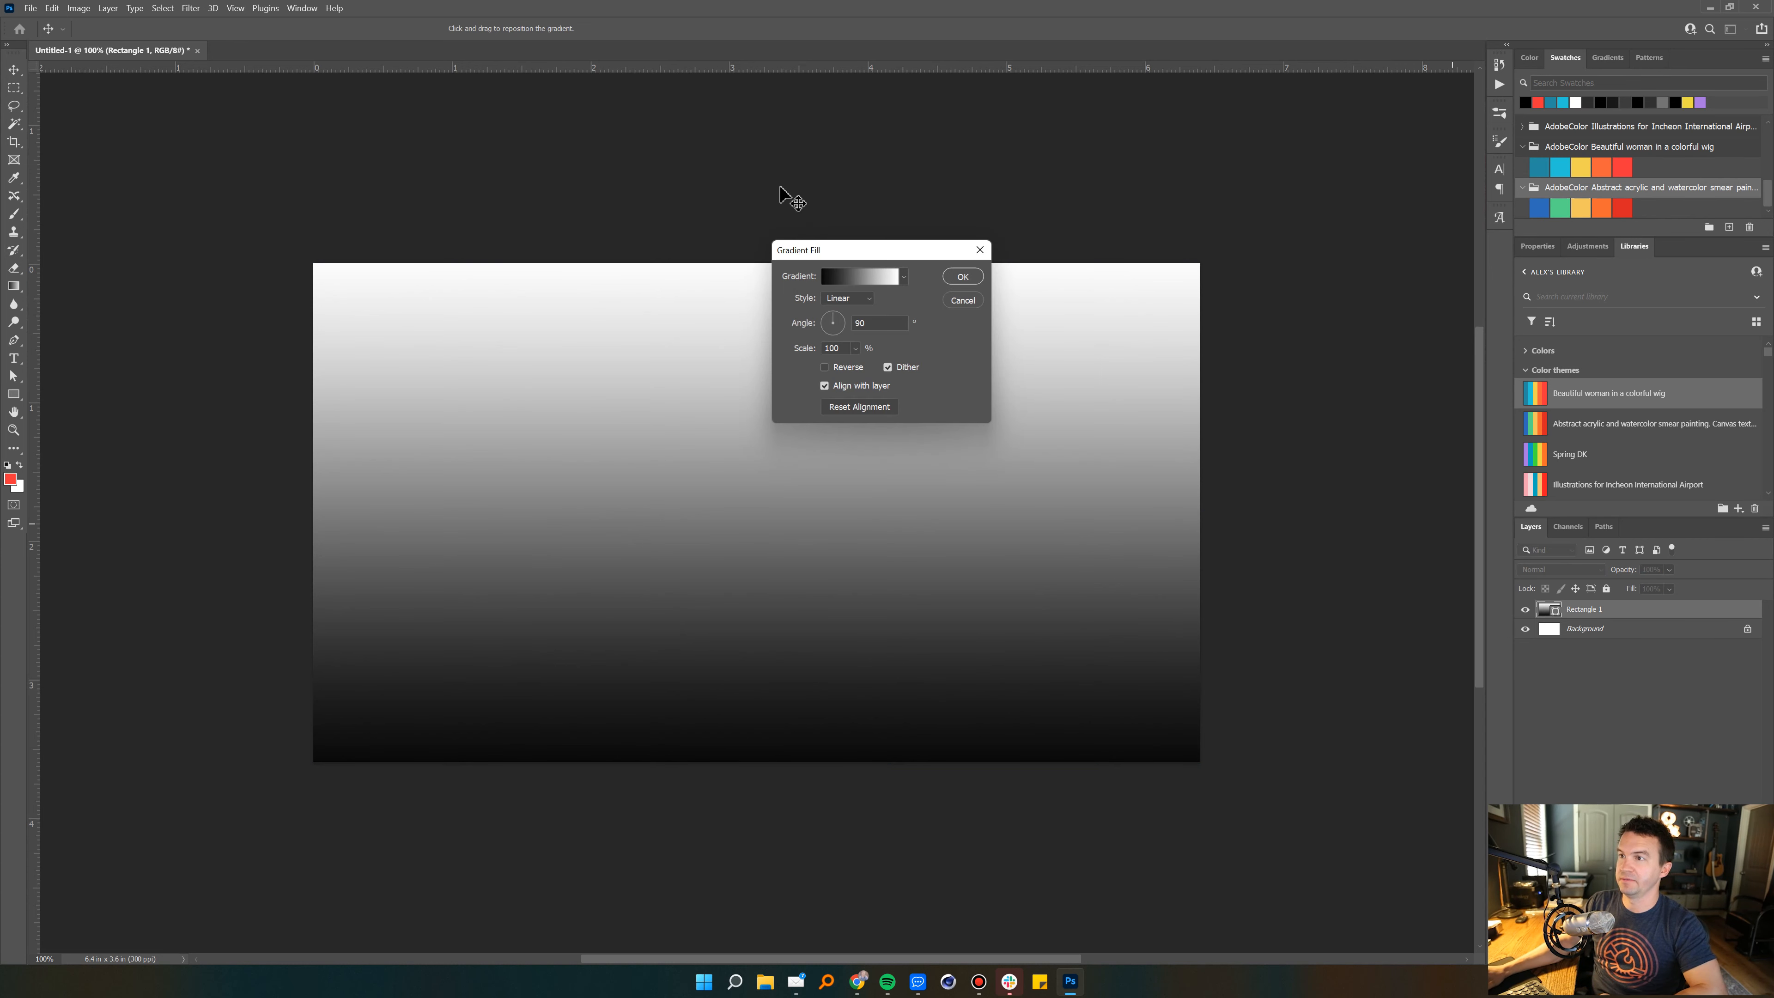
click(855, 273)
click(466, 494)
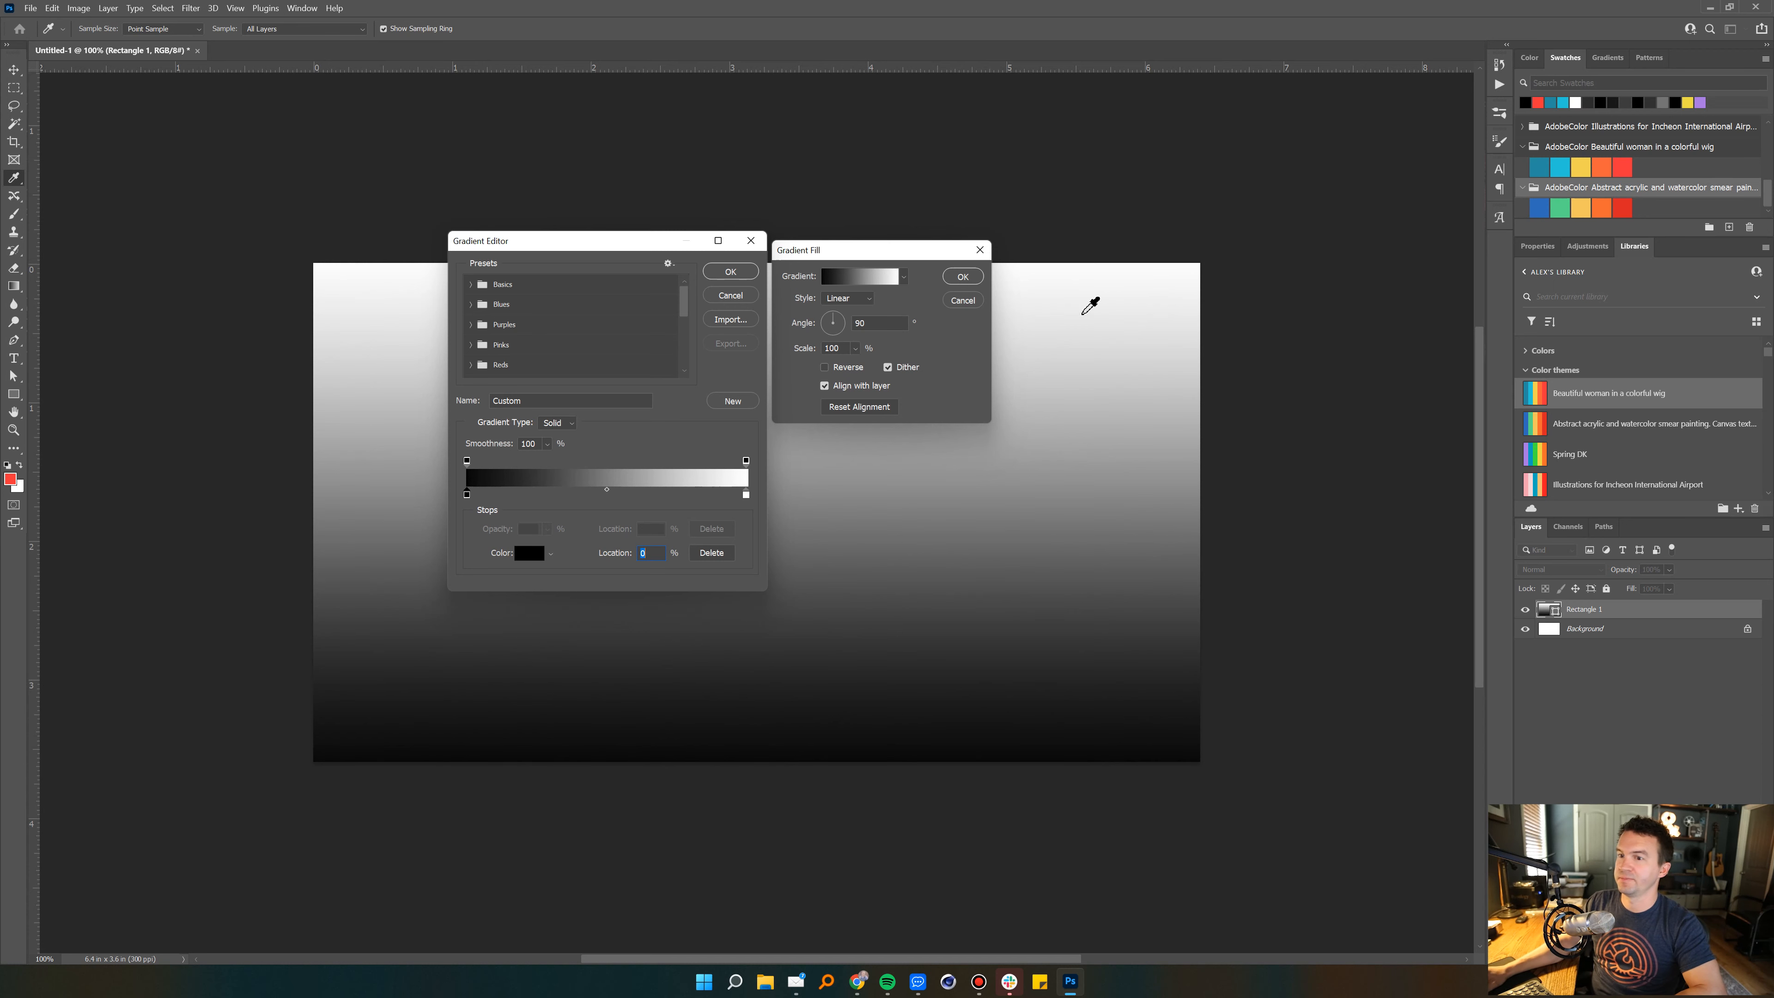
click(529, 553)
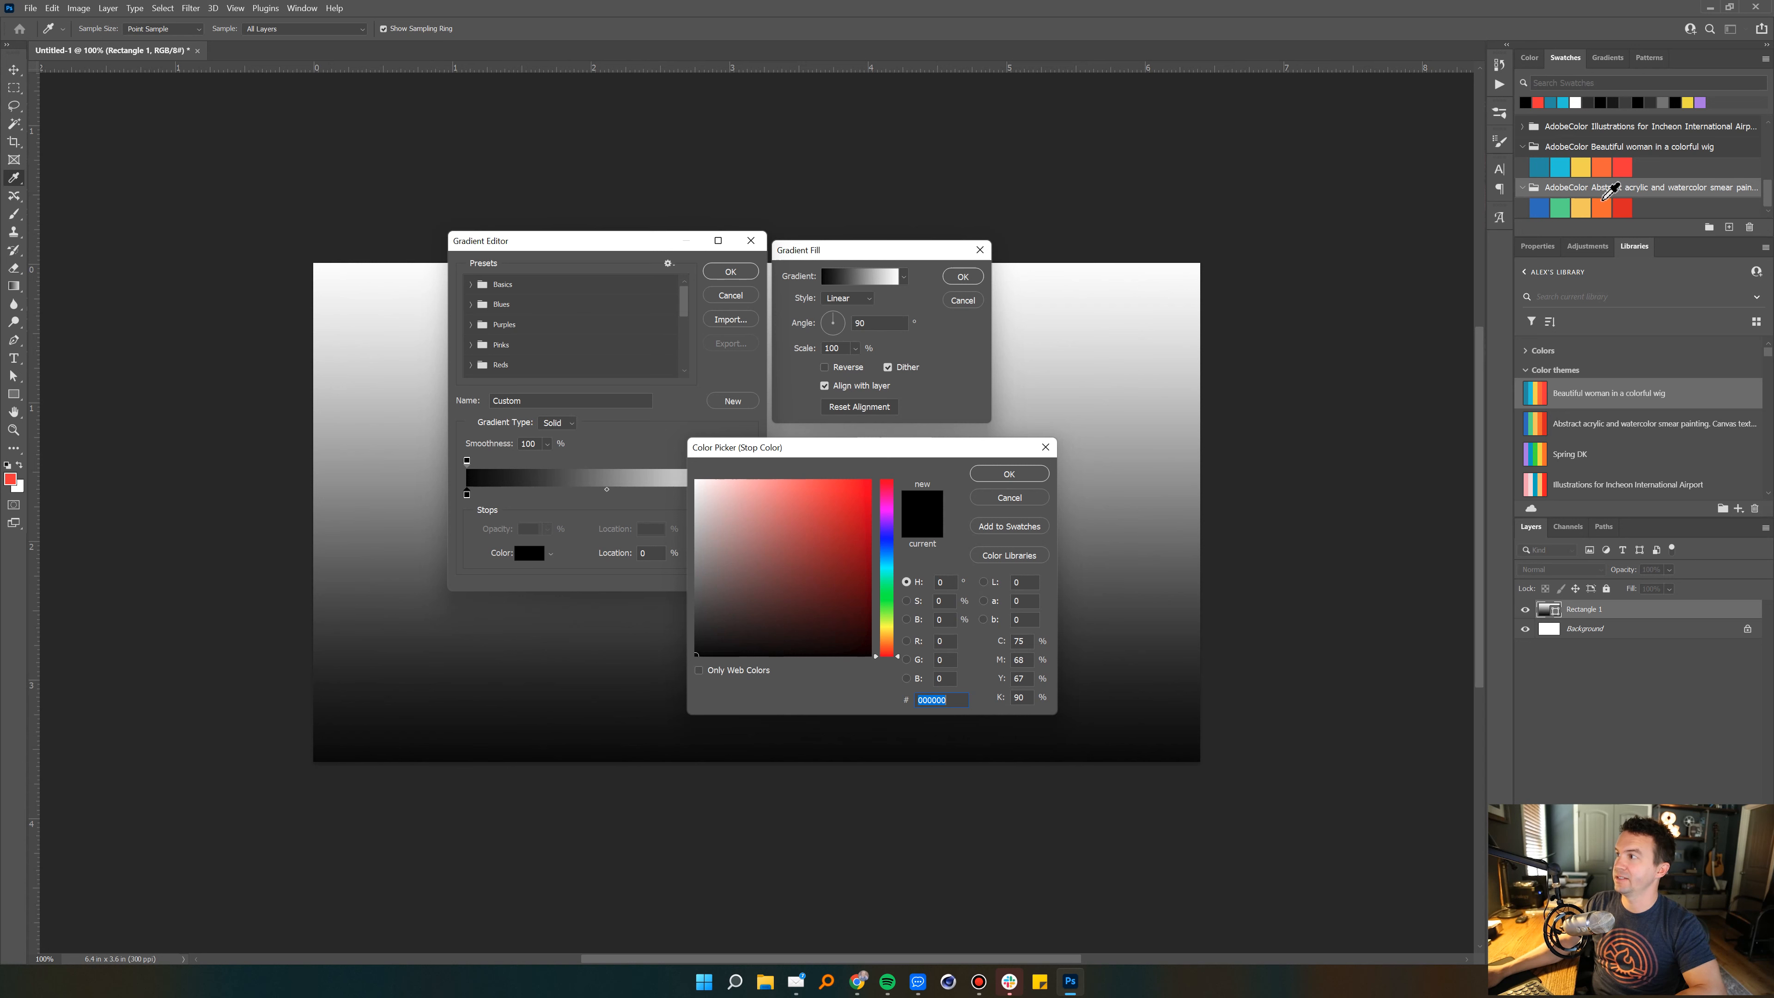
click(1543, 166)
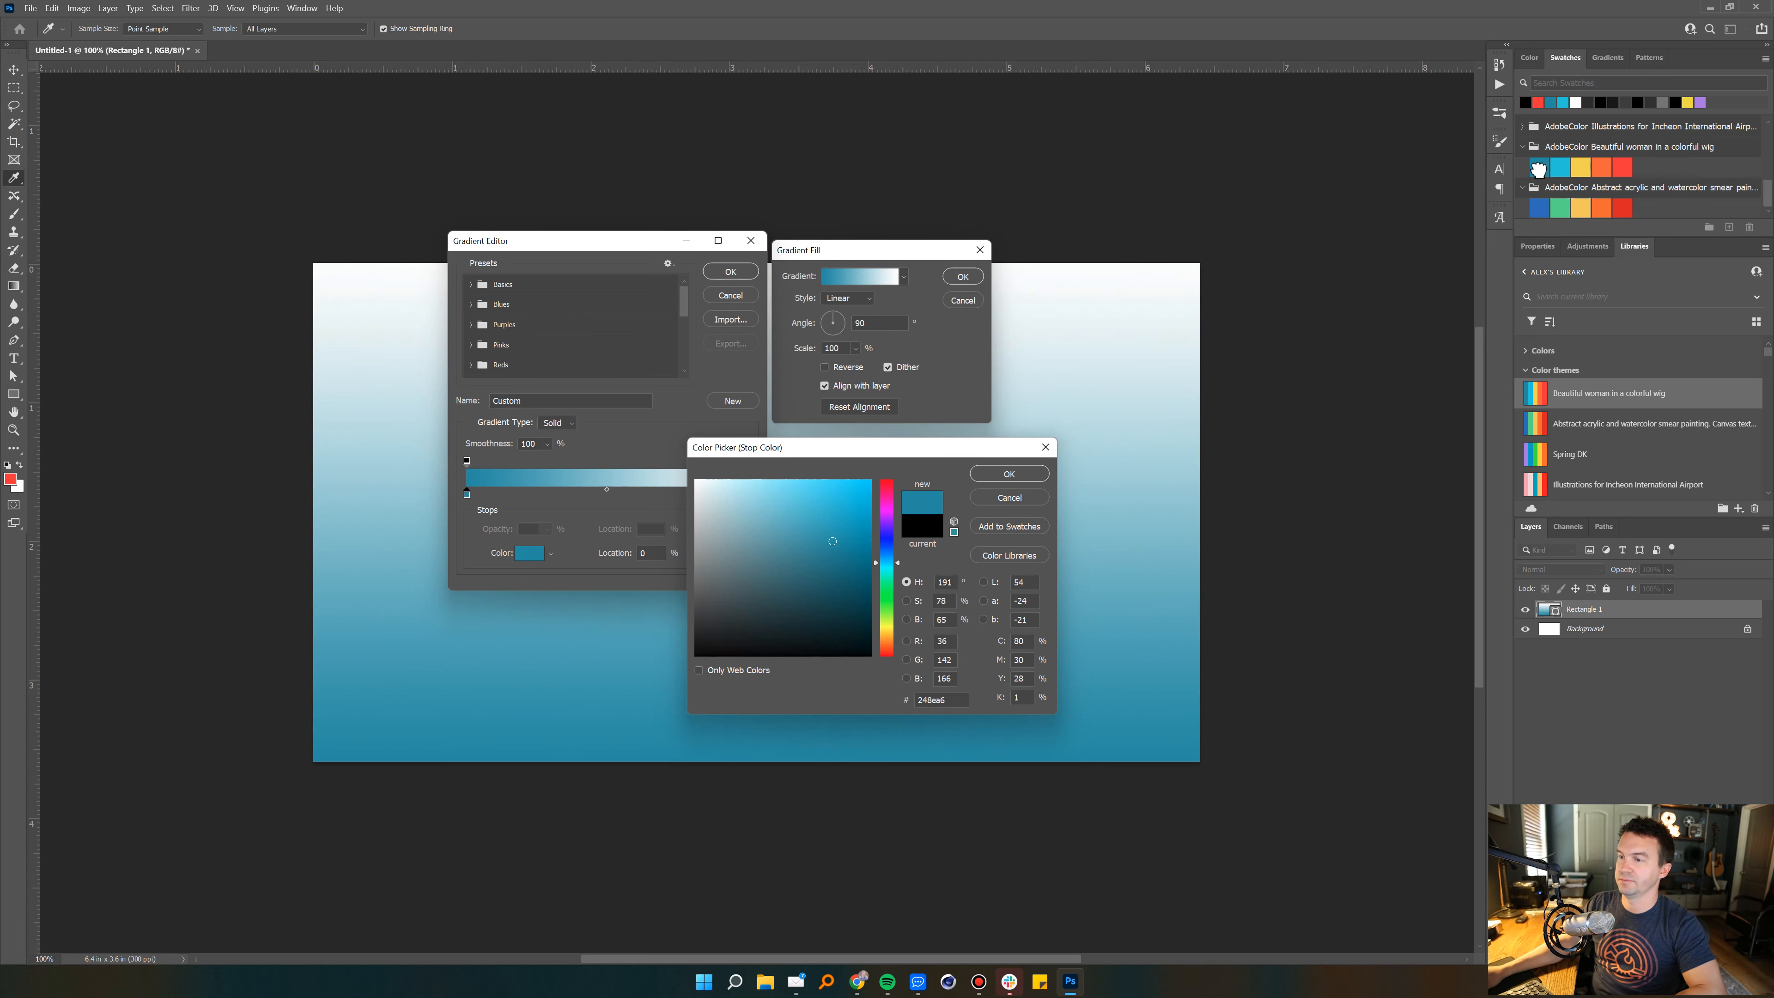
key(Return)
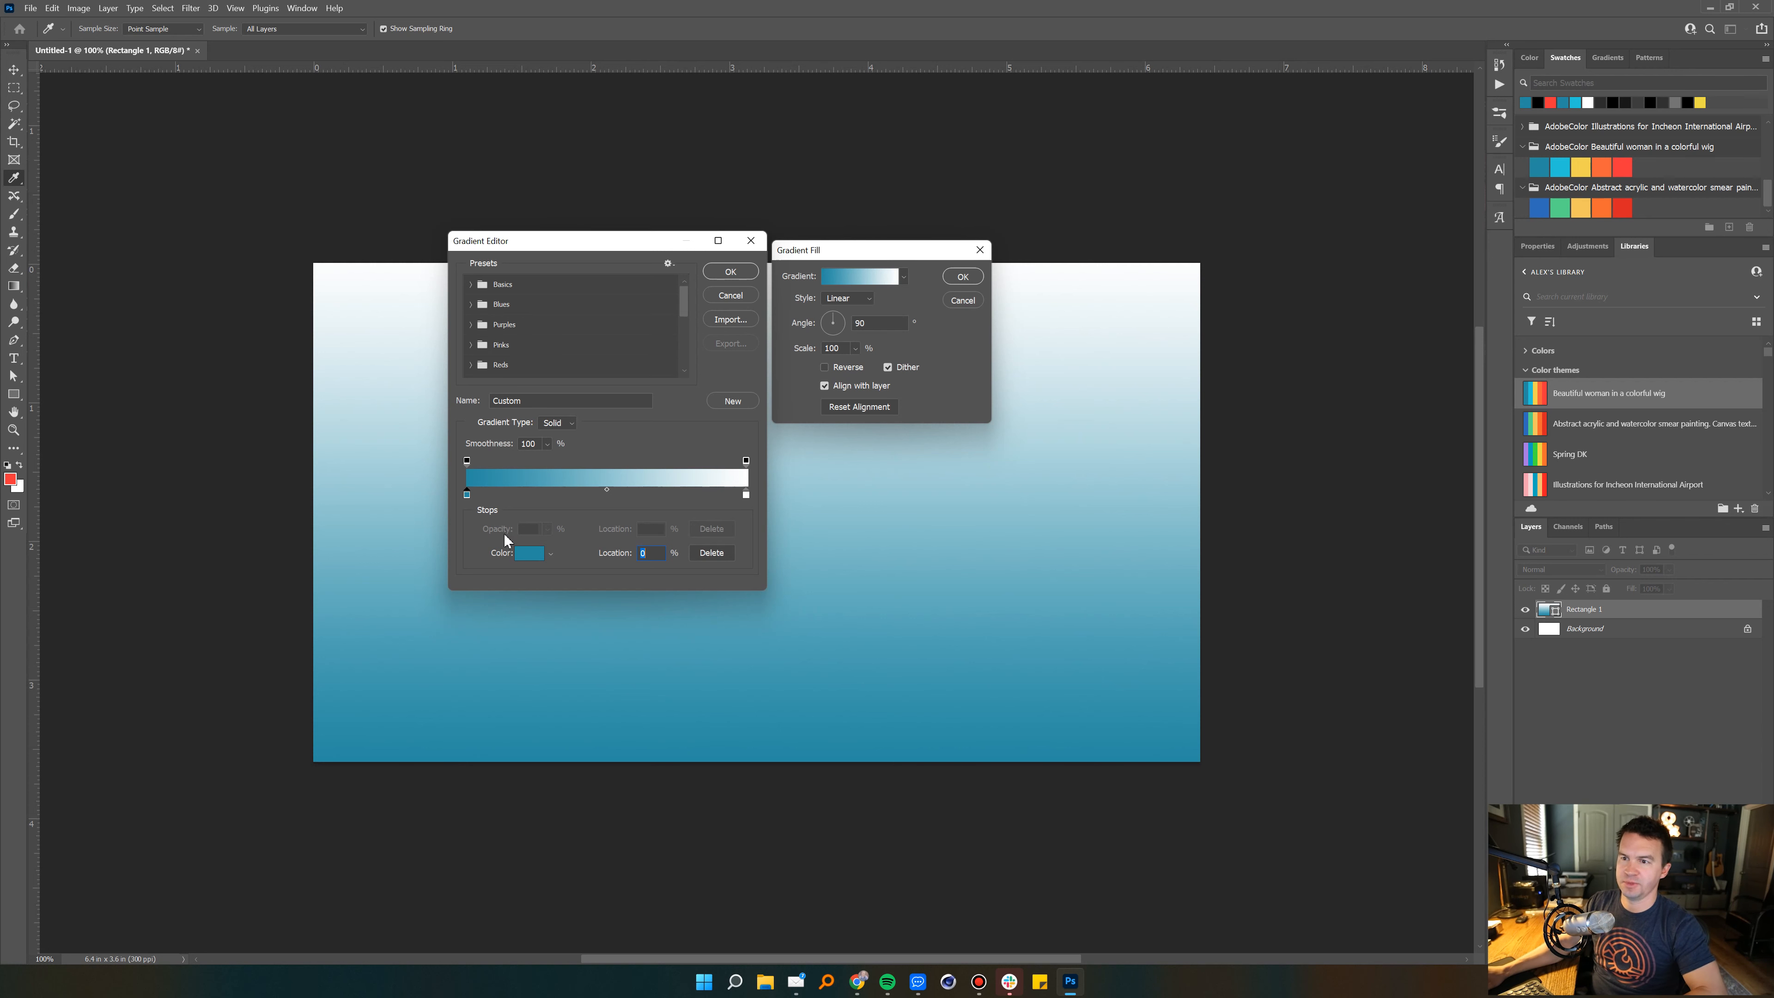
Step: Recolor the gradient's first stop with the "Abstract acrylic and watercolor" group's blue swatch and add a stop with its green at 19%
click(465, 493)
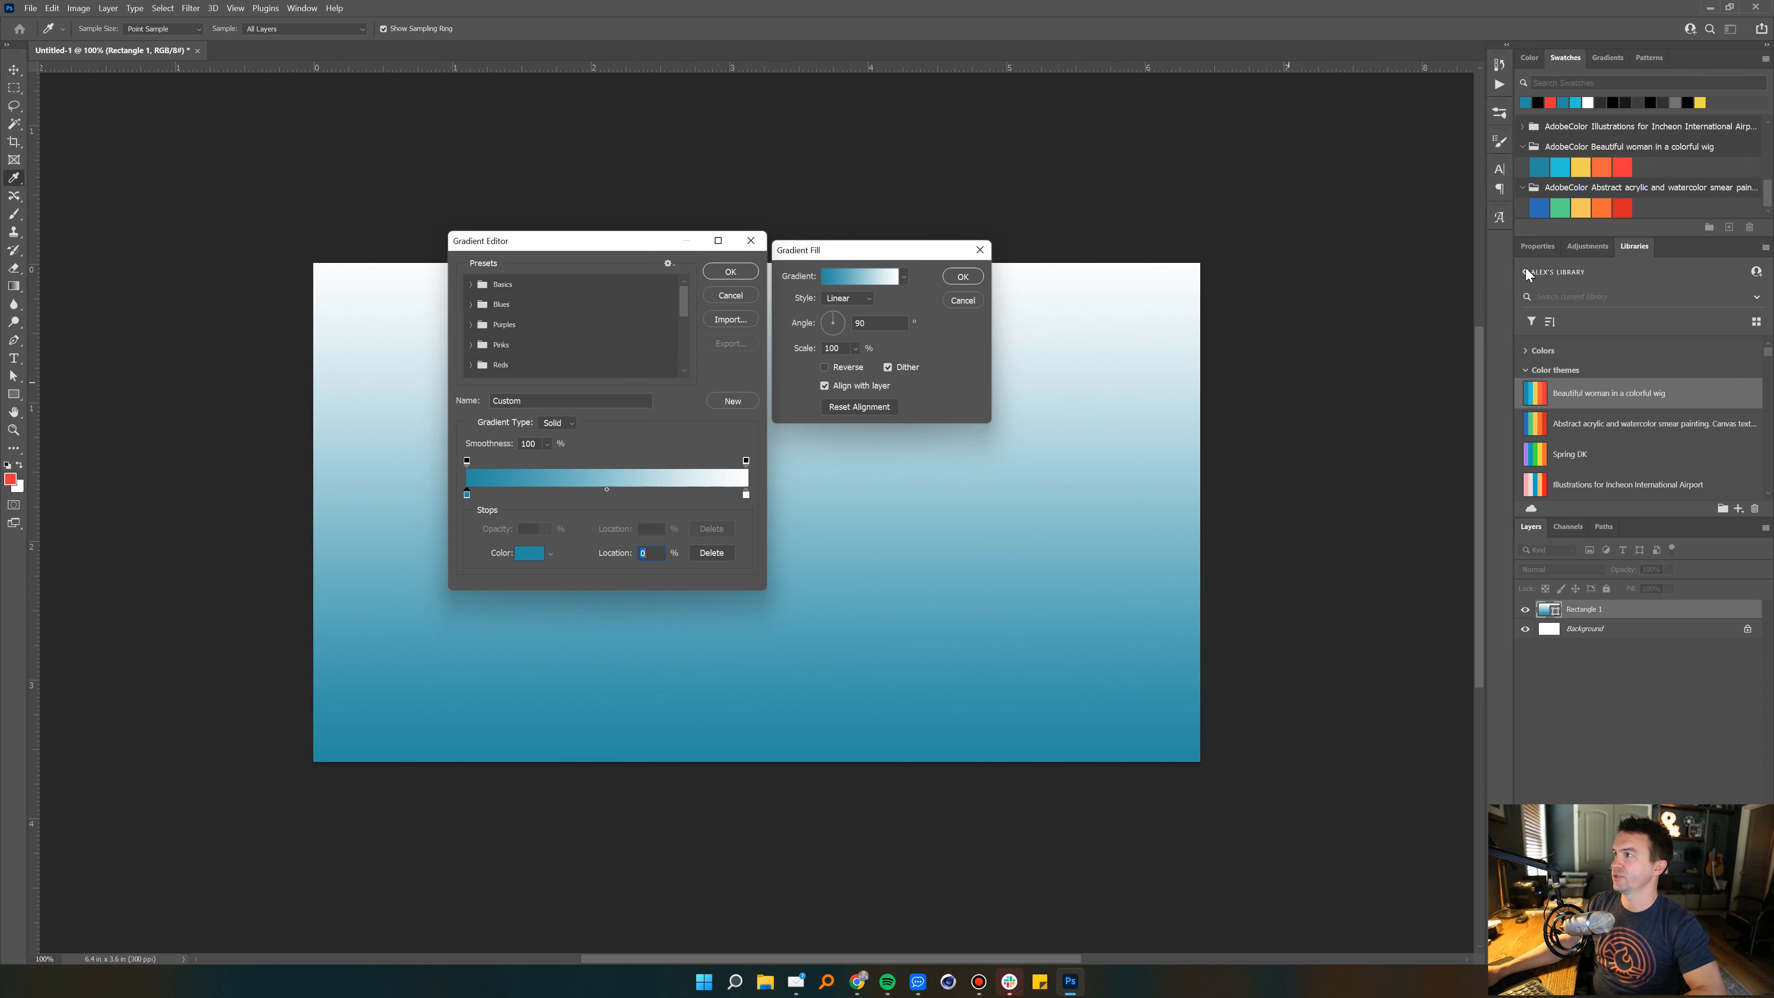
click(1538, 209)
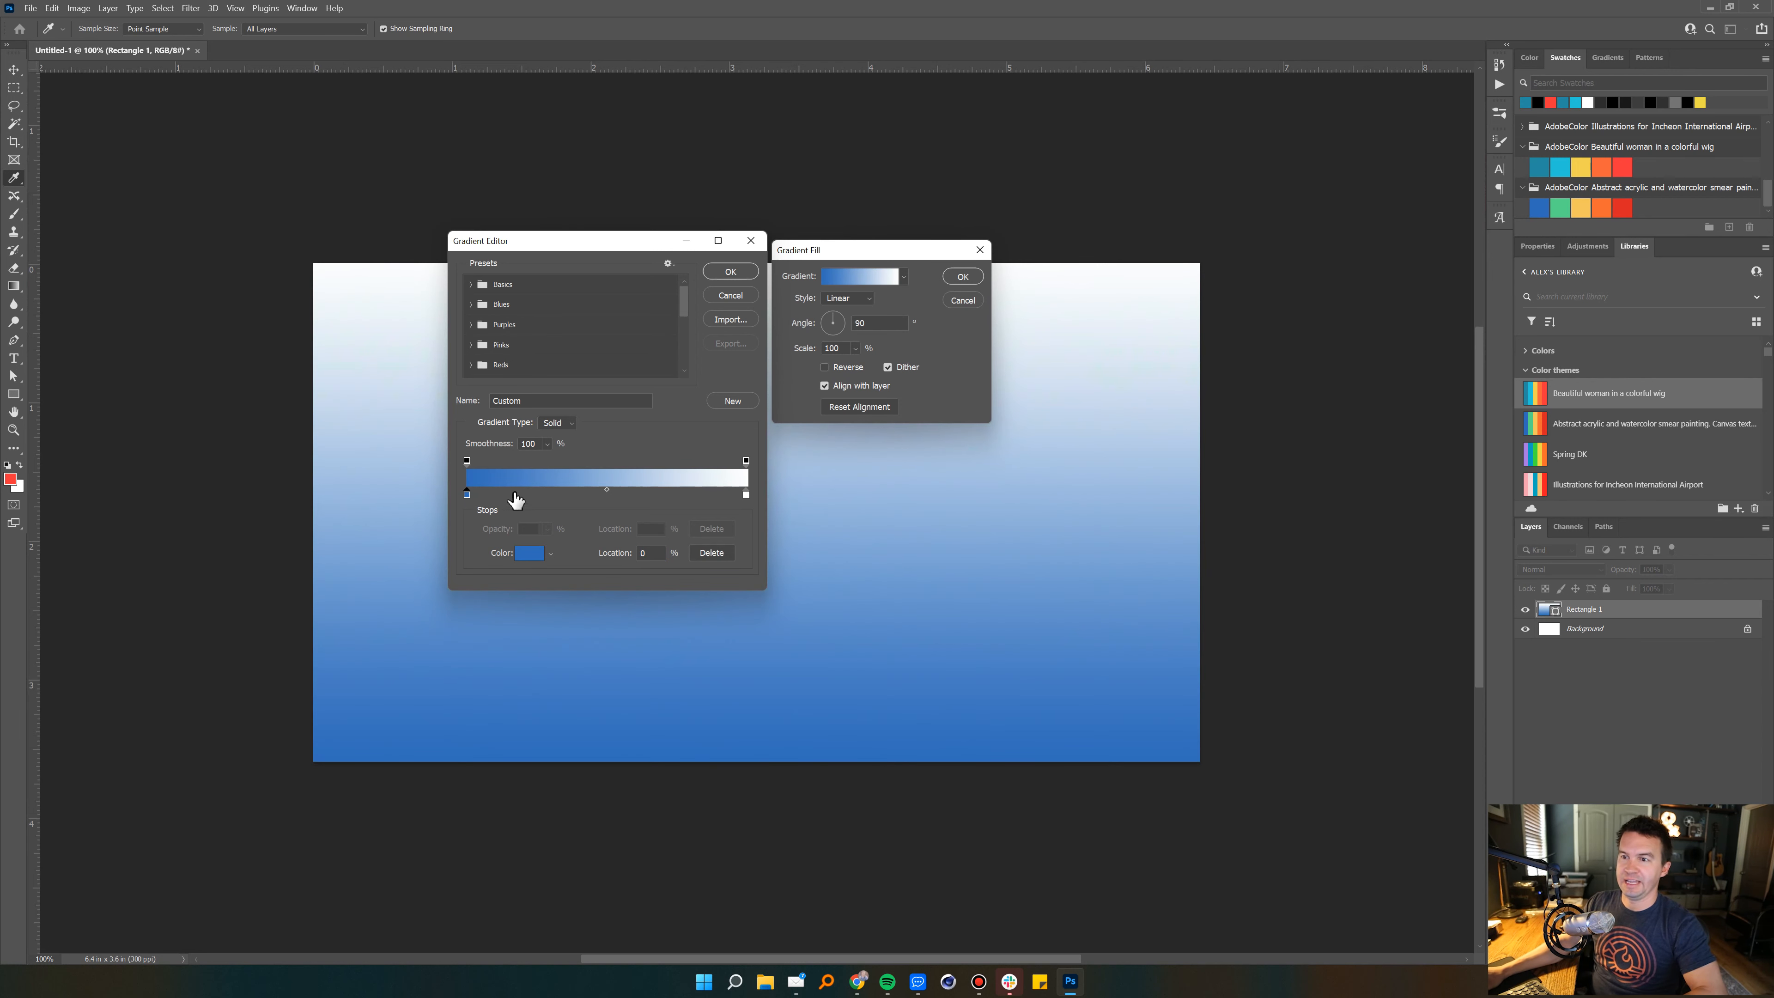
click(521, 495)
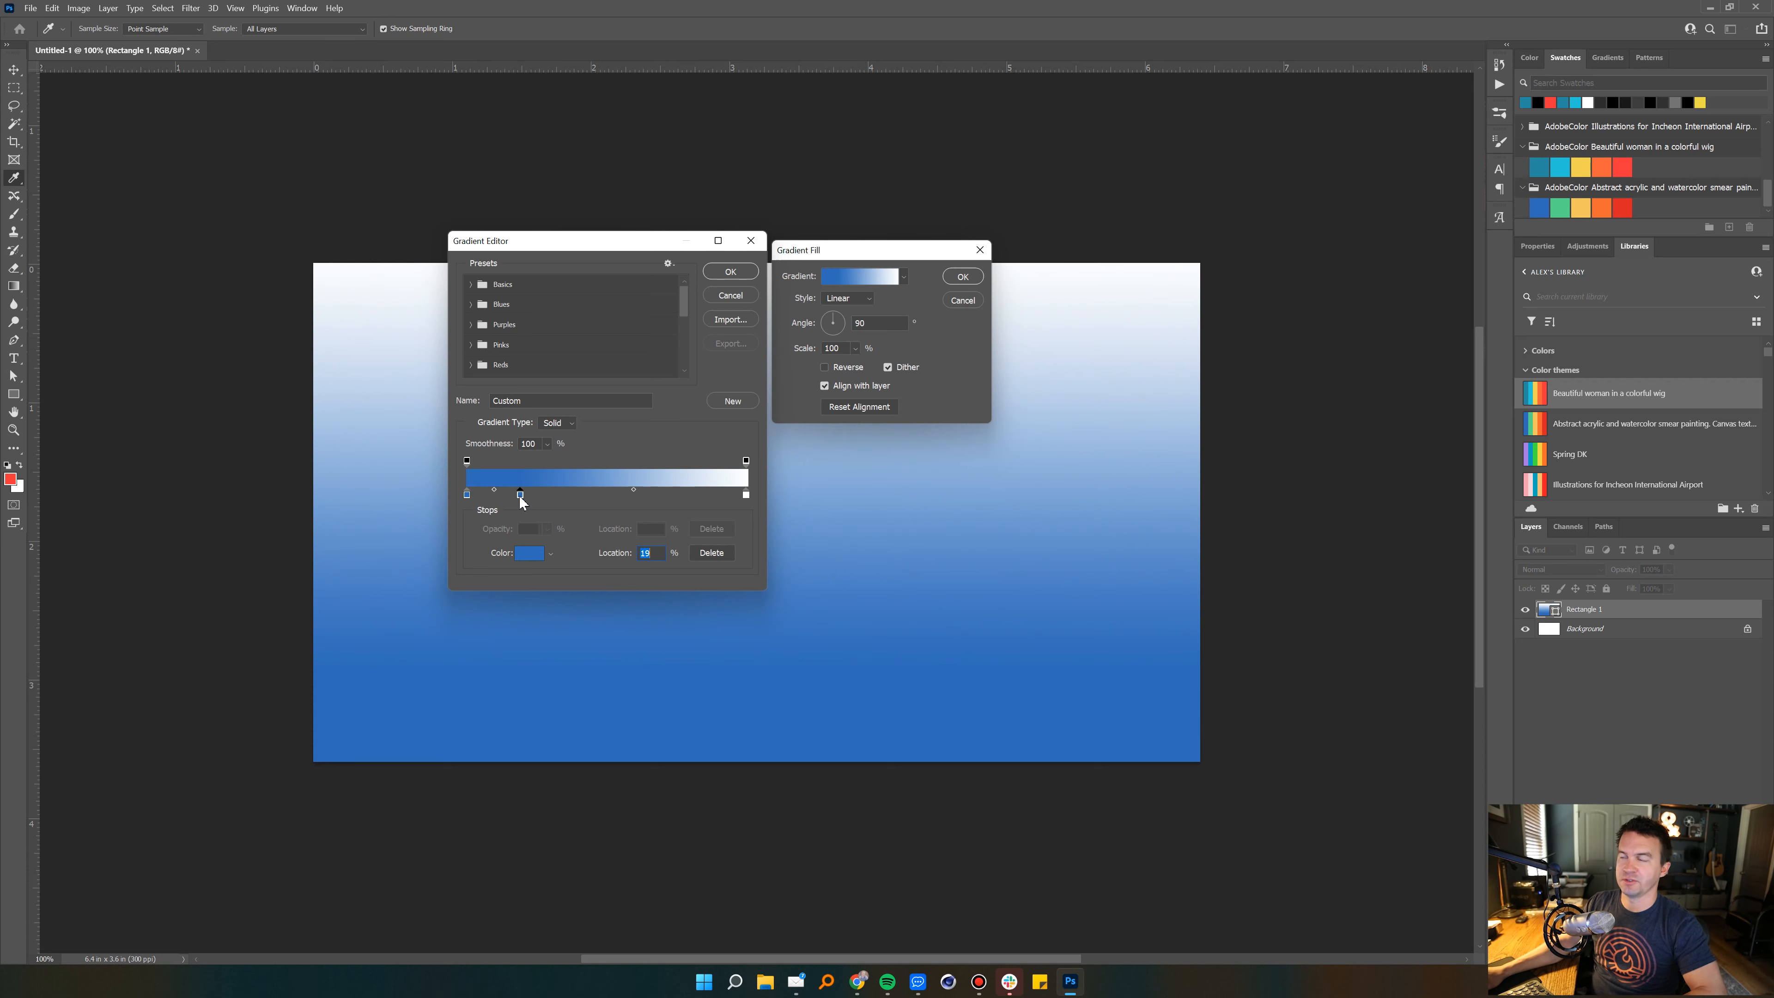
click(1552, 214)
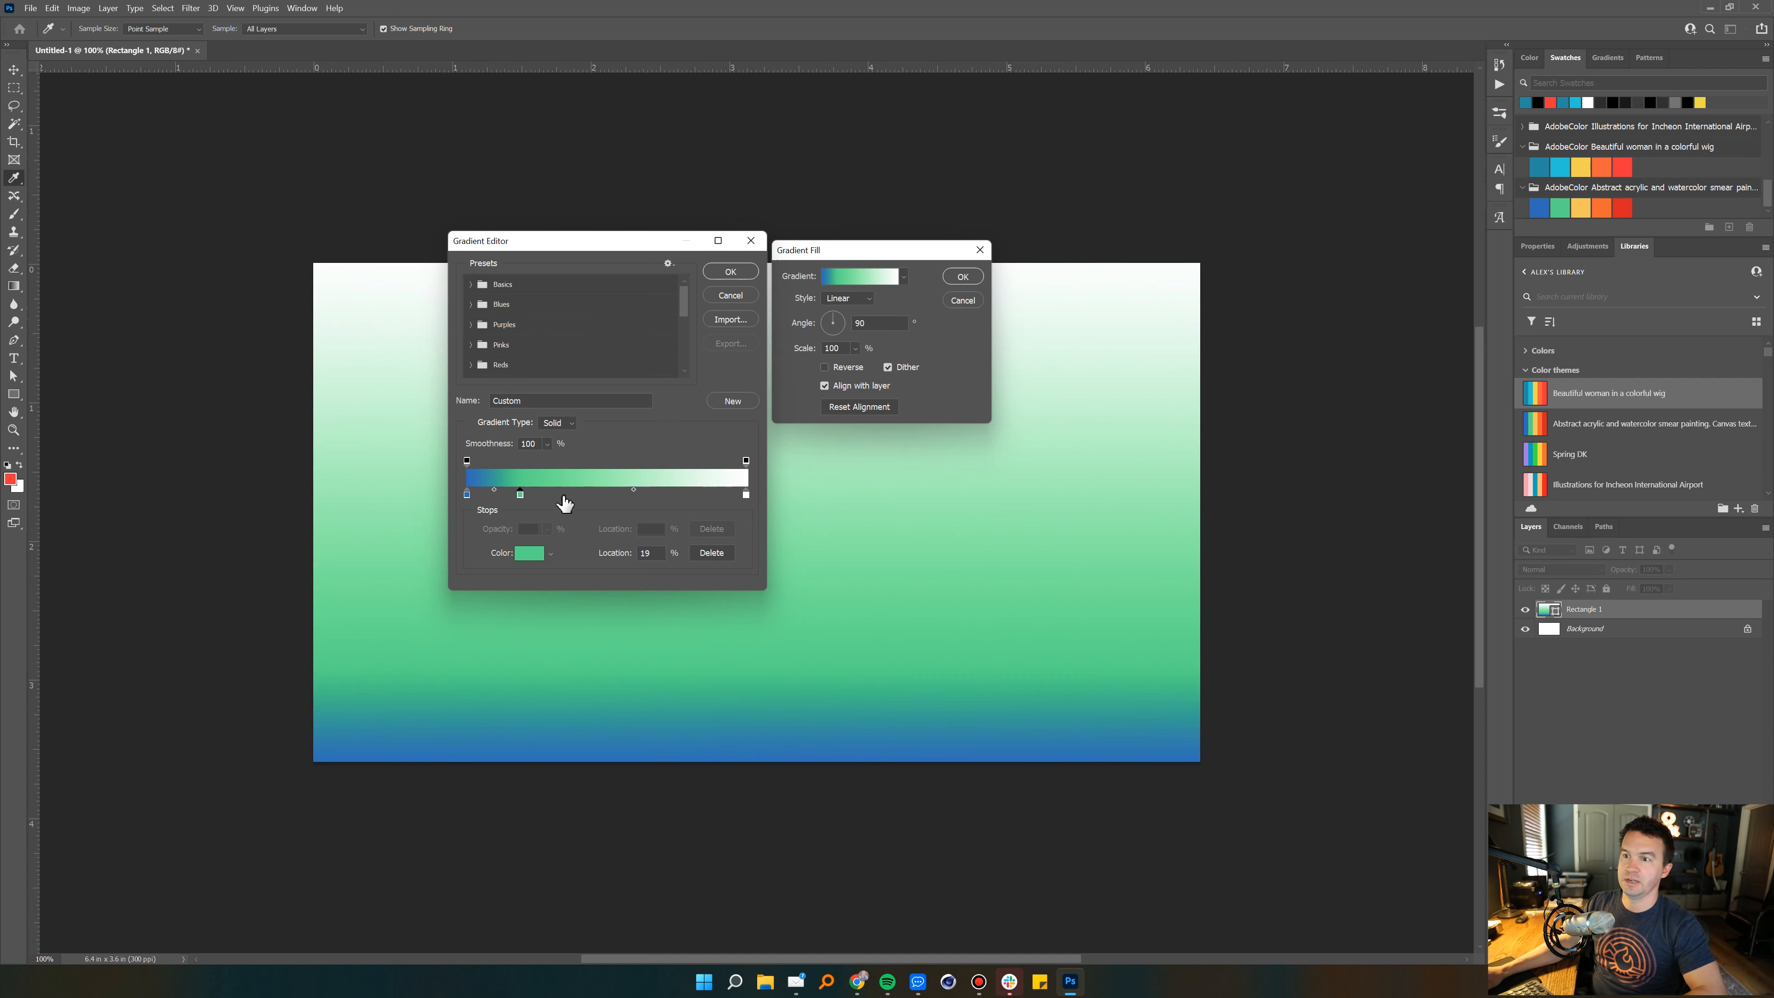
Step: Add a yellow stop at 38% and an orange stop at 60% to the gradient from the "Abstract acrylic and watercolor" swatches
click(573, 495)
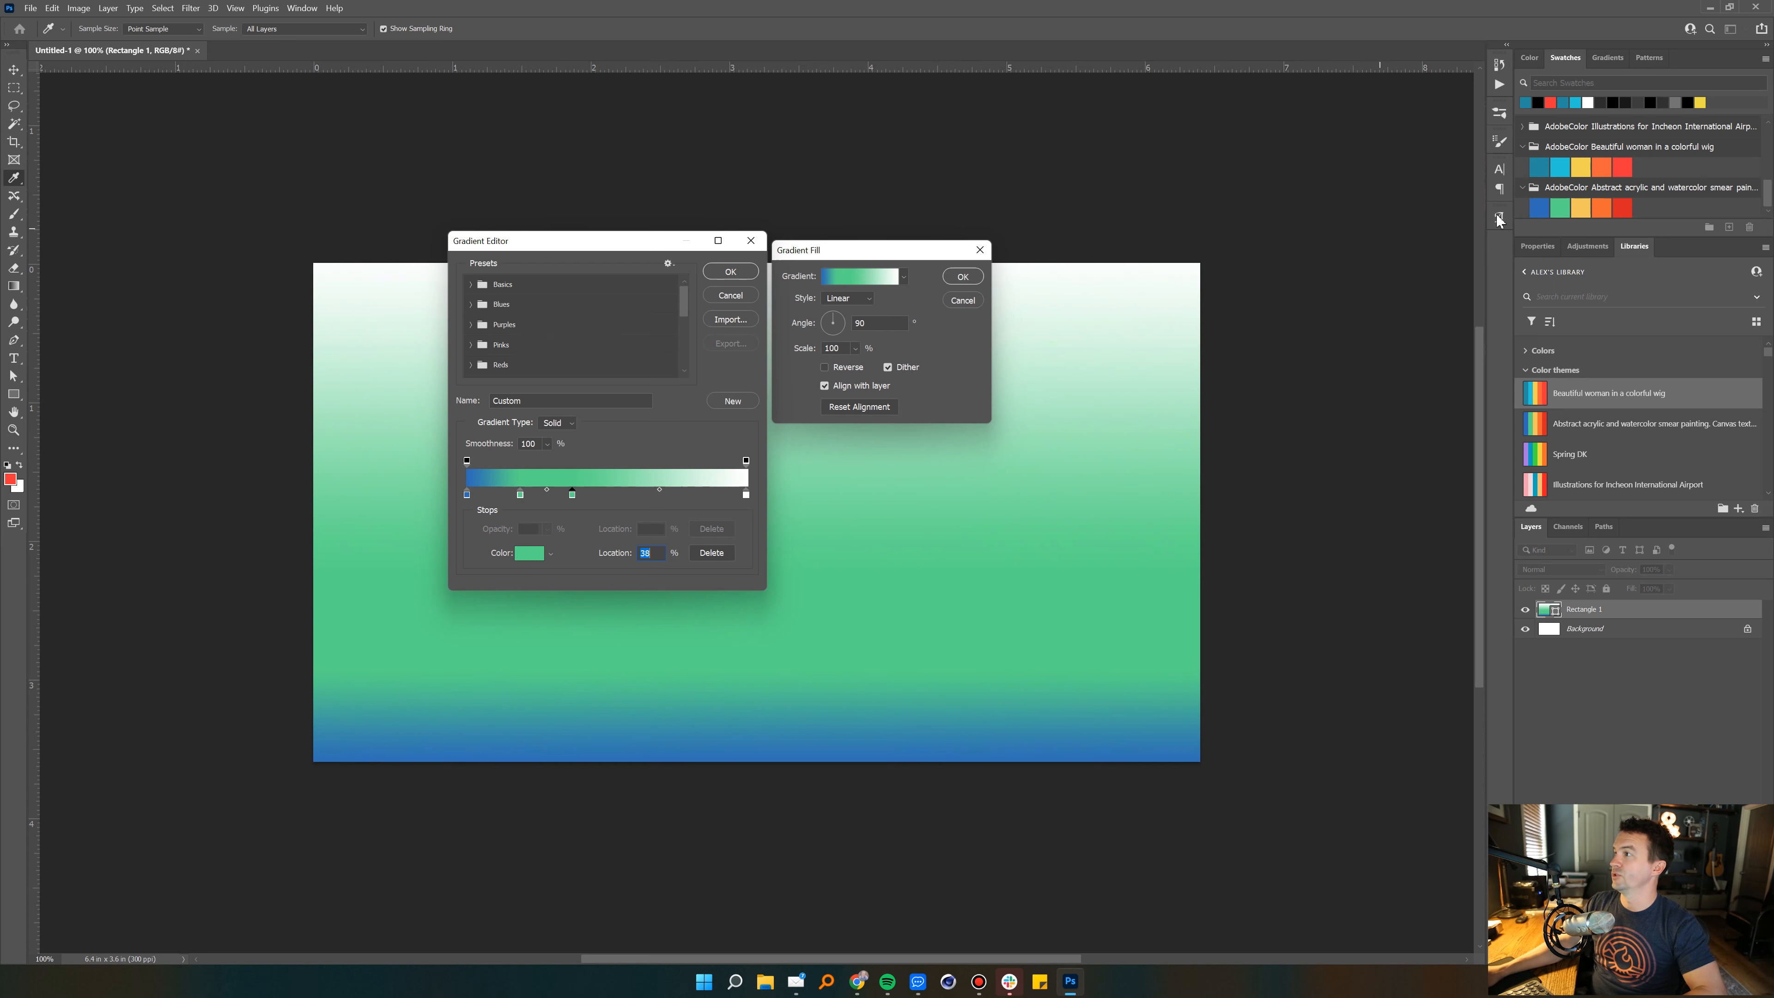
click(1579, 206)
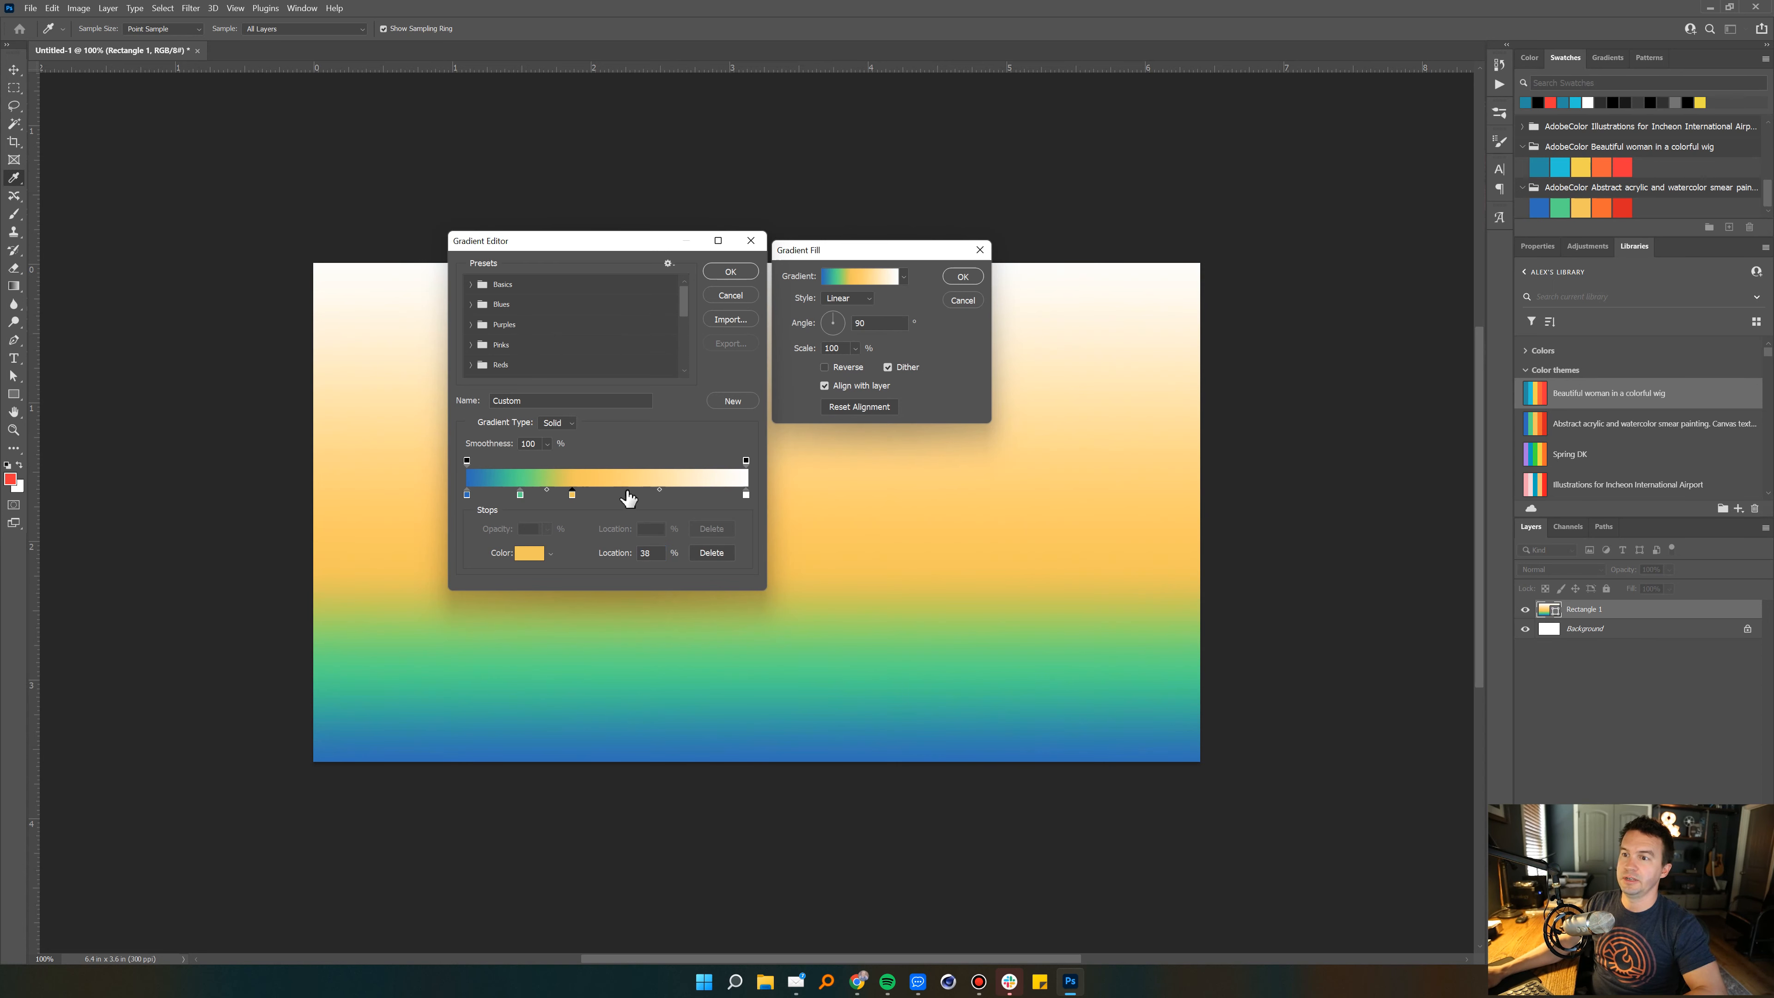
click(633, 495)
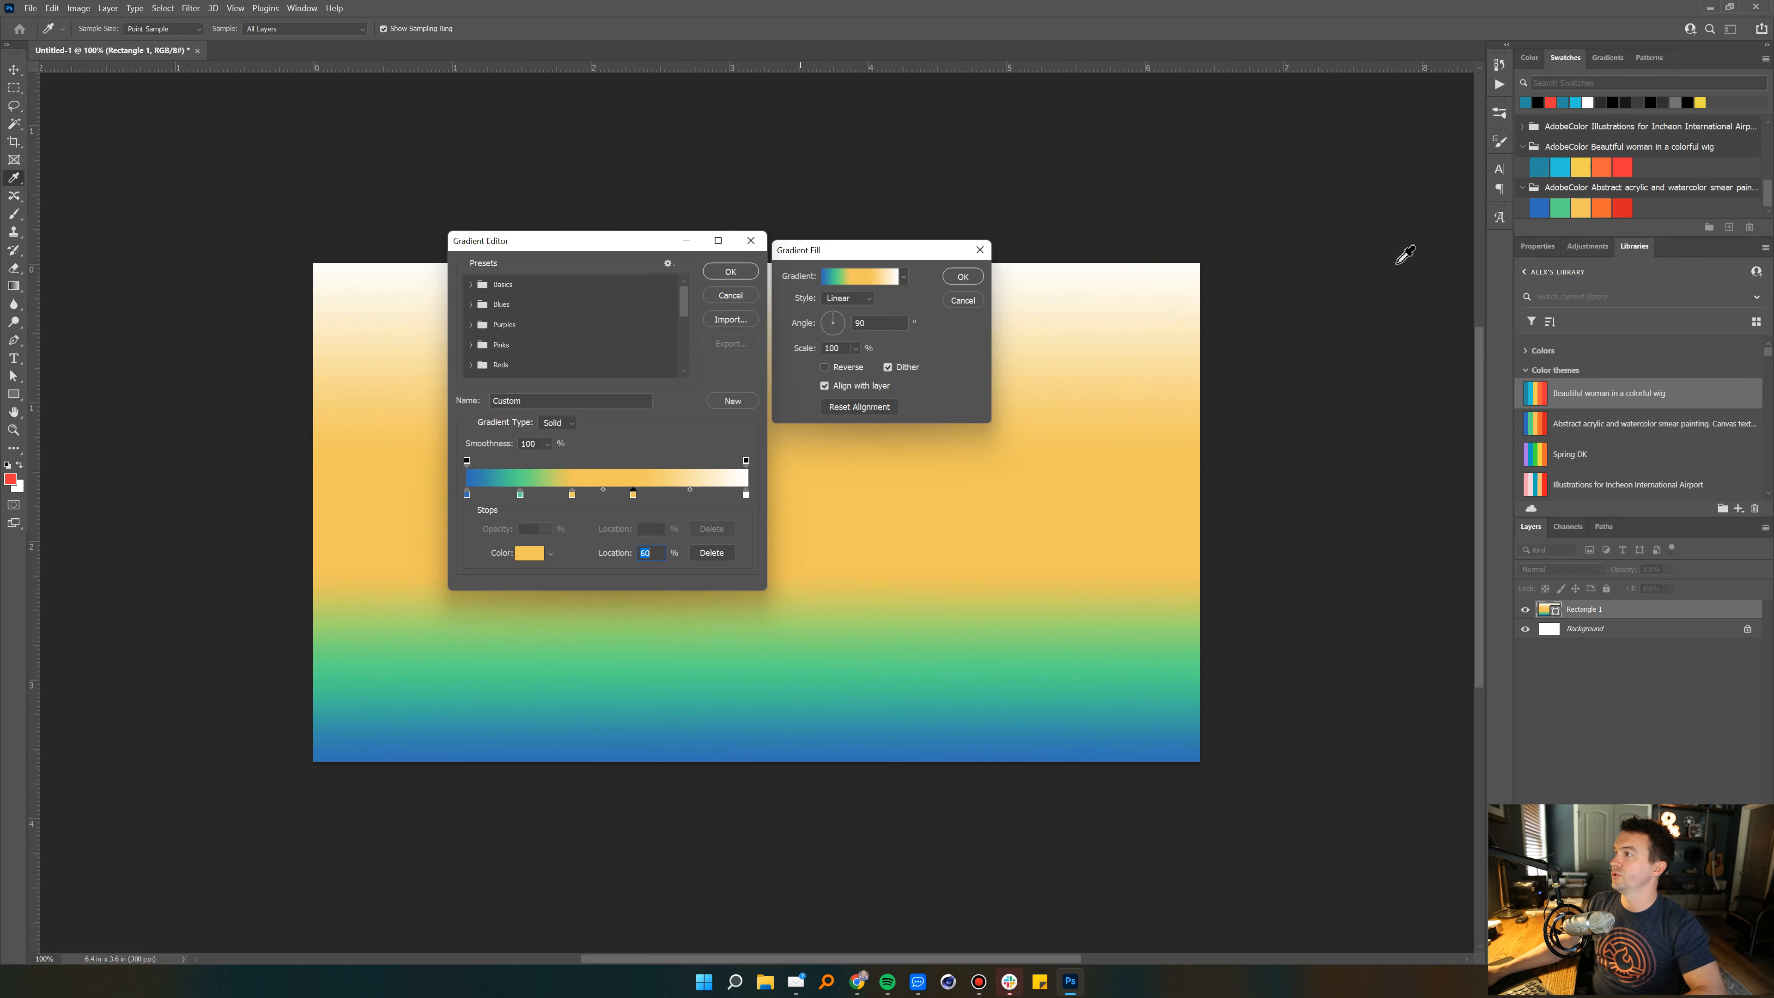
click(1594, 207)
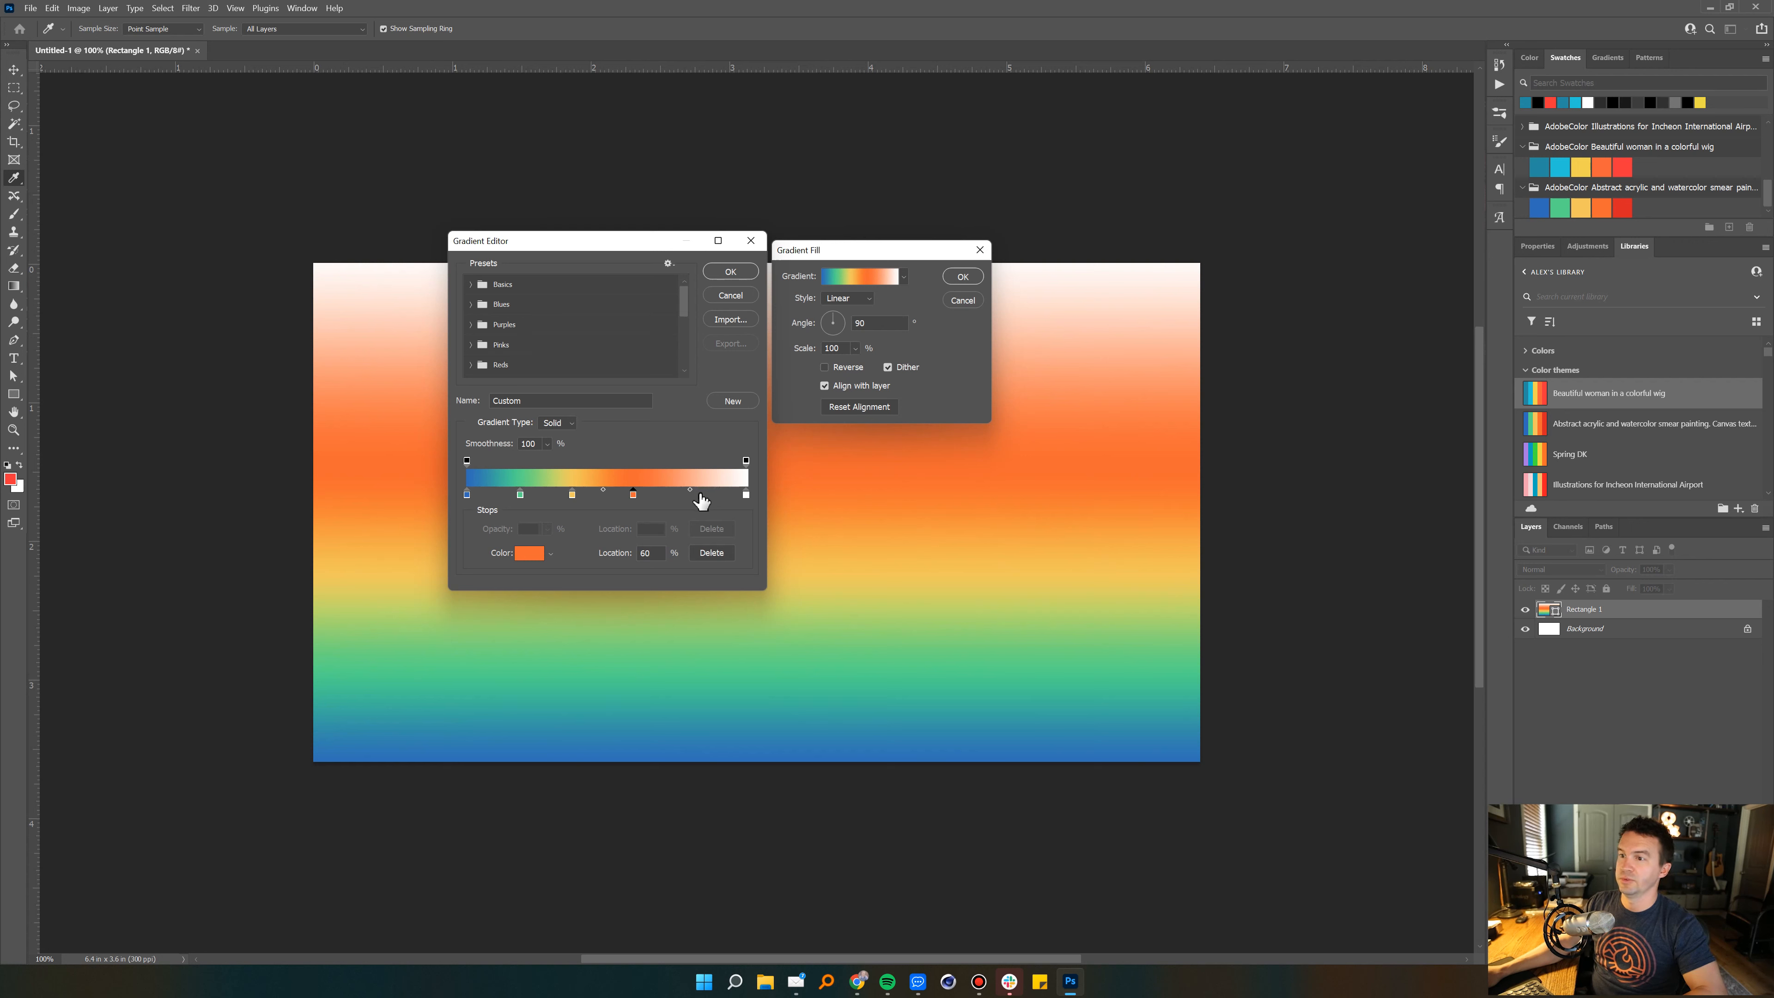
Step: Add a red stop at 77% and recolor the white end stop with the blue swatch of the "Abstract acrylic and watercolor" group
click(697, 494)
click(1627, 207)
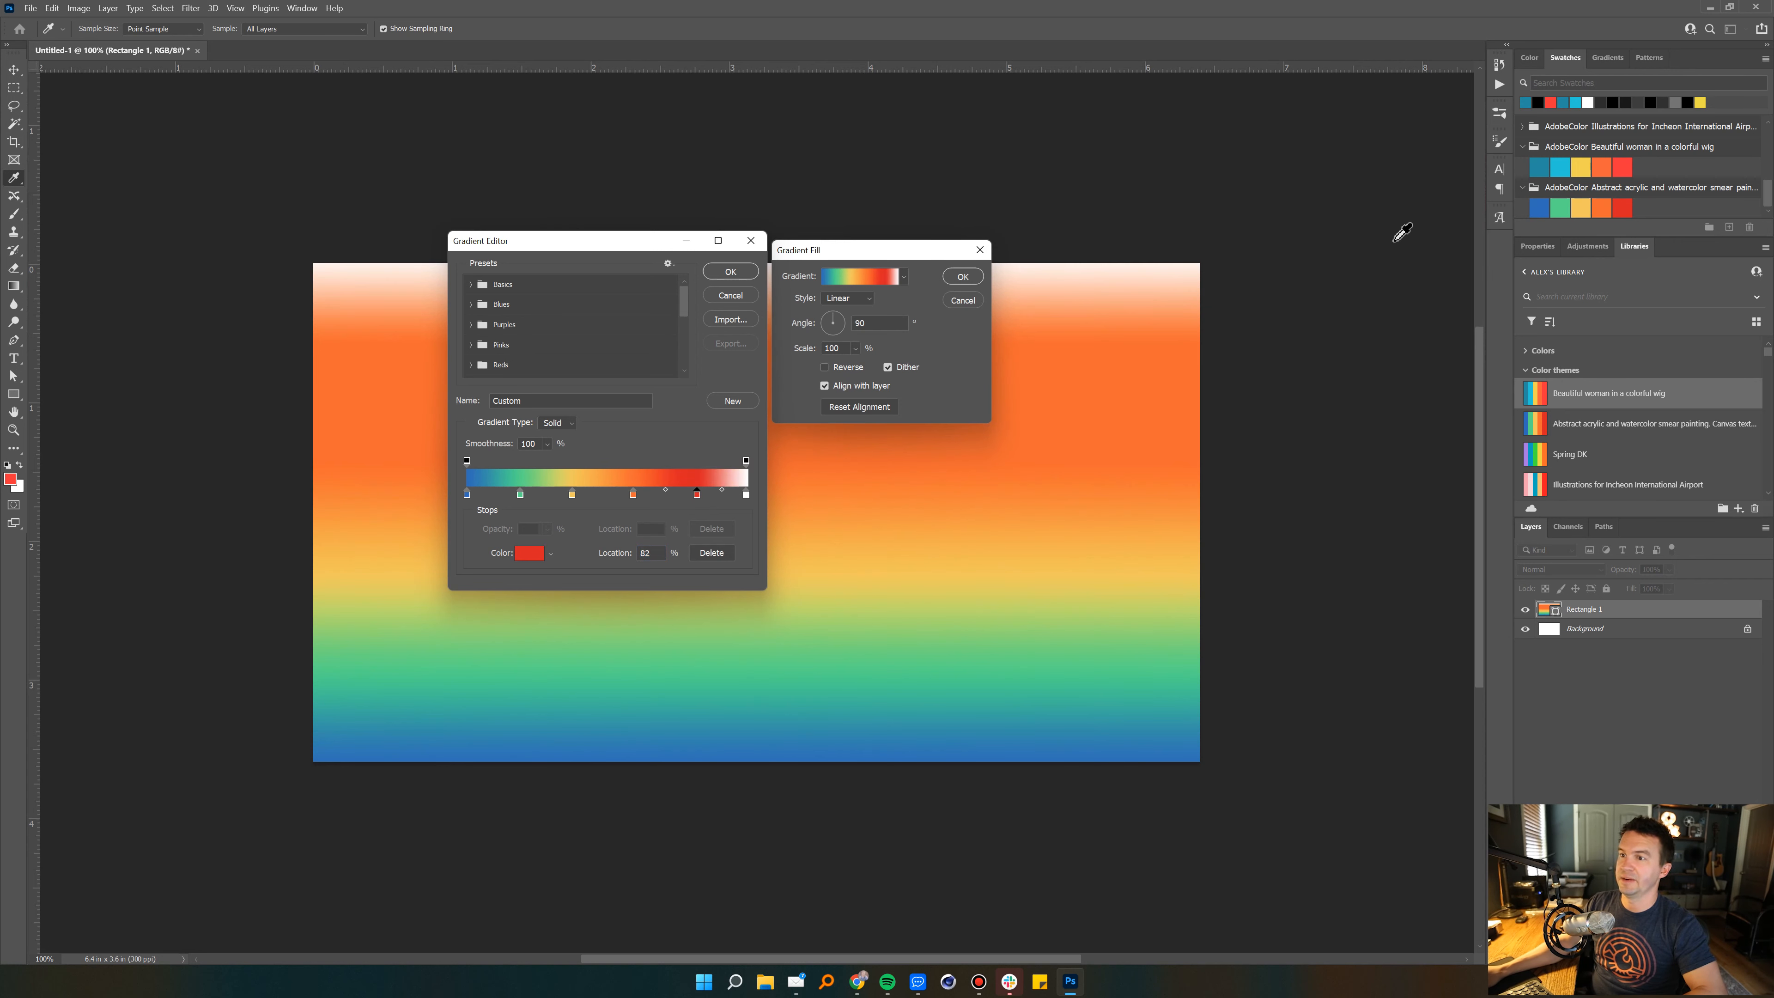
drag(689, 493, 676, 493)
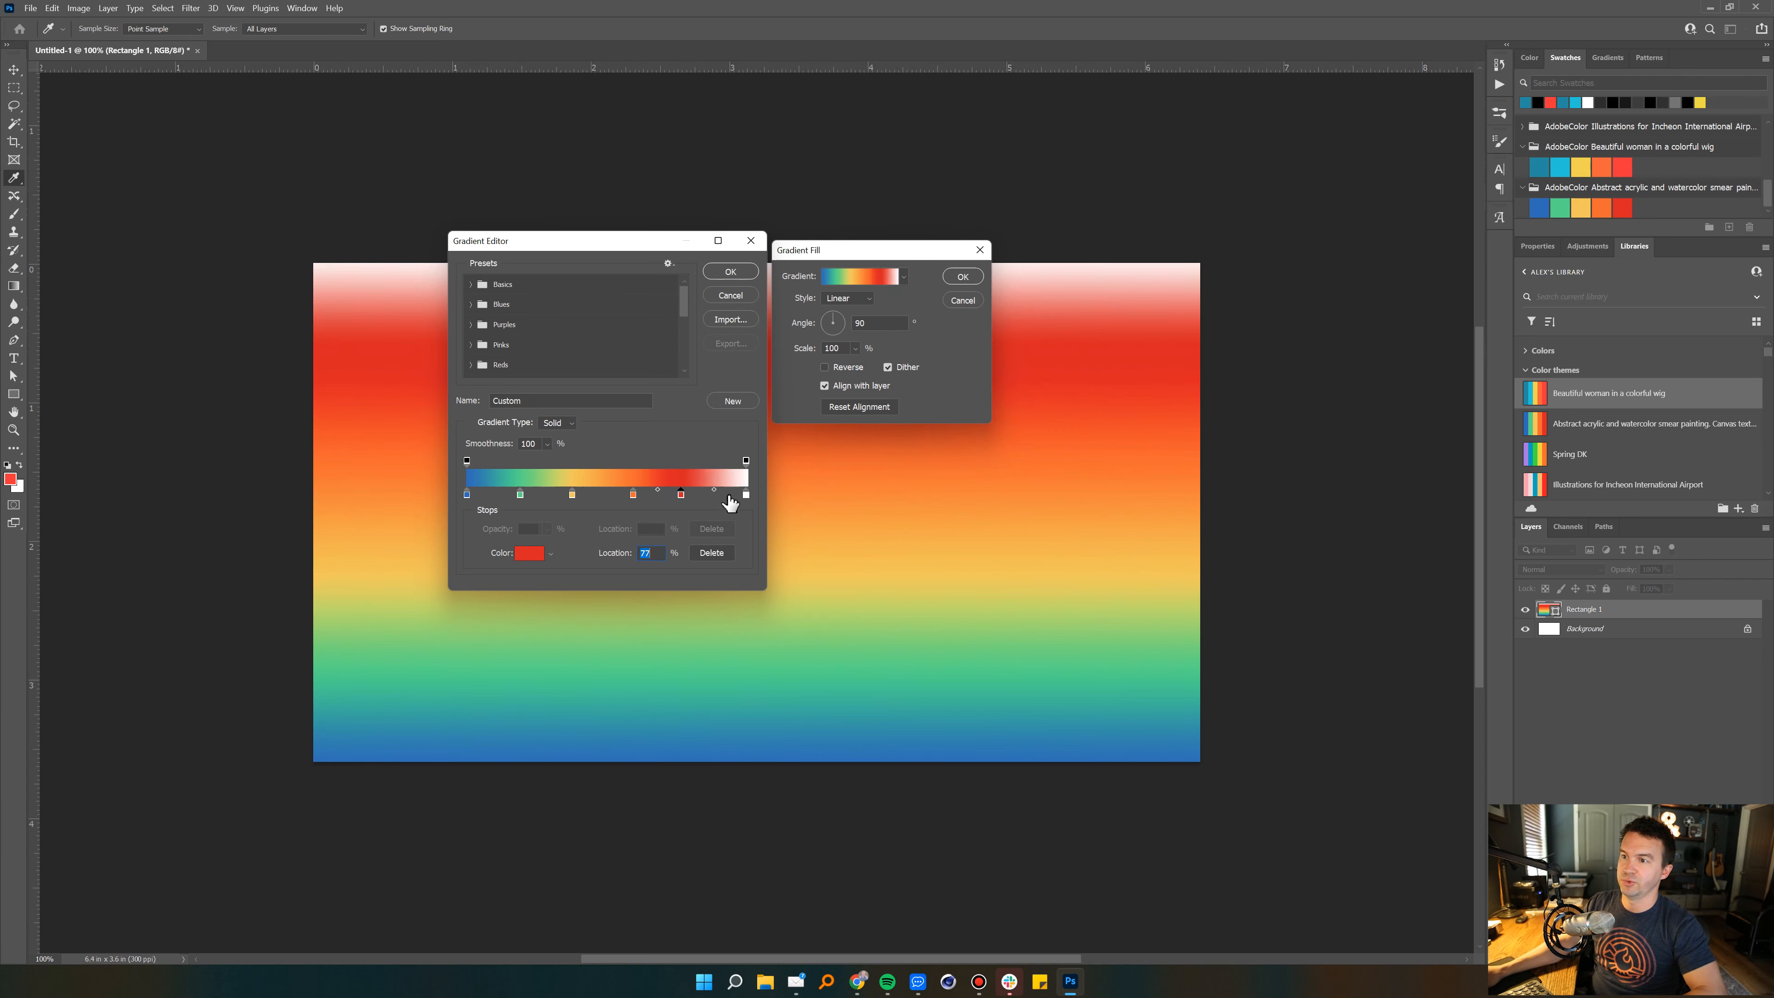
click(1532, 205)
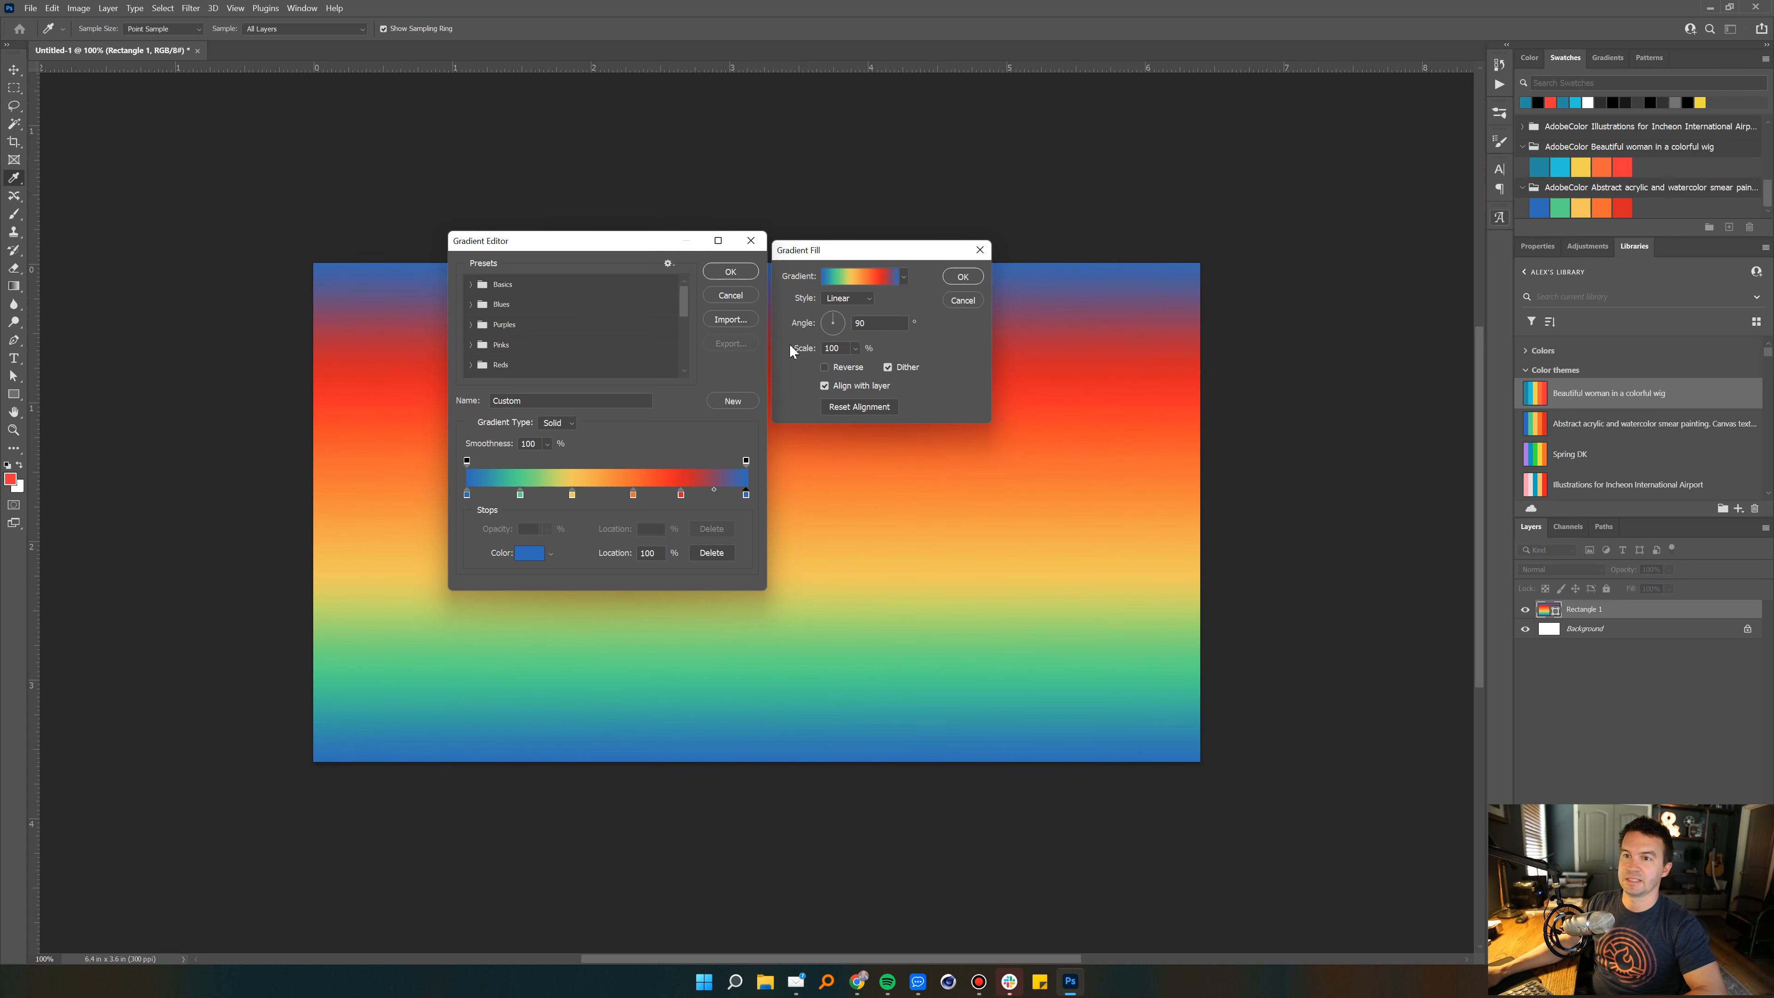
click(726, 271)
Step: Rotate the rectangle's gradient fill to an angle of 75.93° and deselect the layer
drag(849, 319, 838, 318)
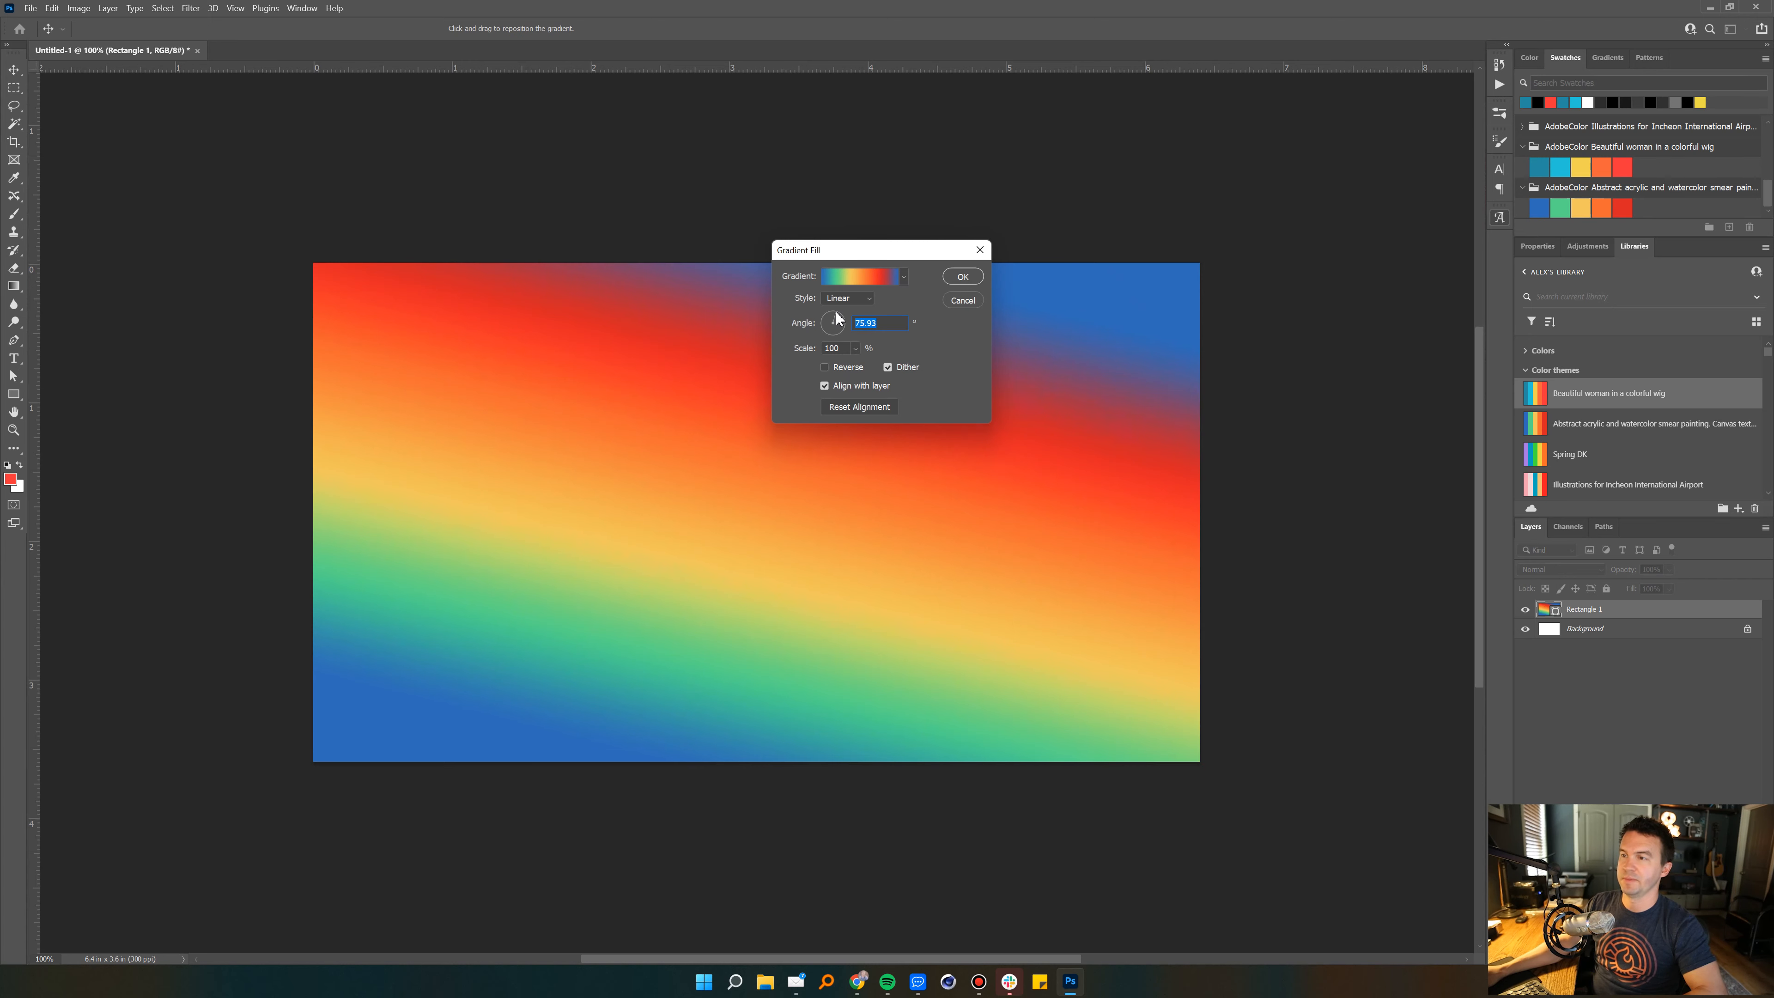
click(961, 277)
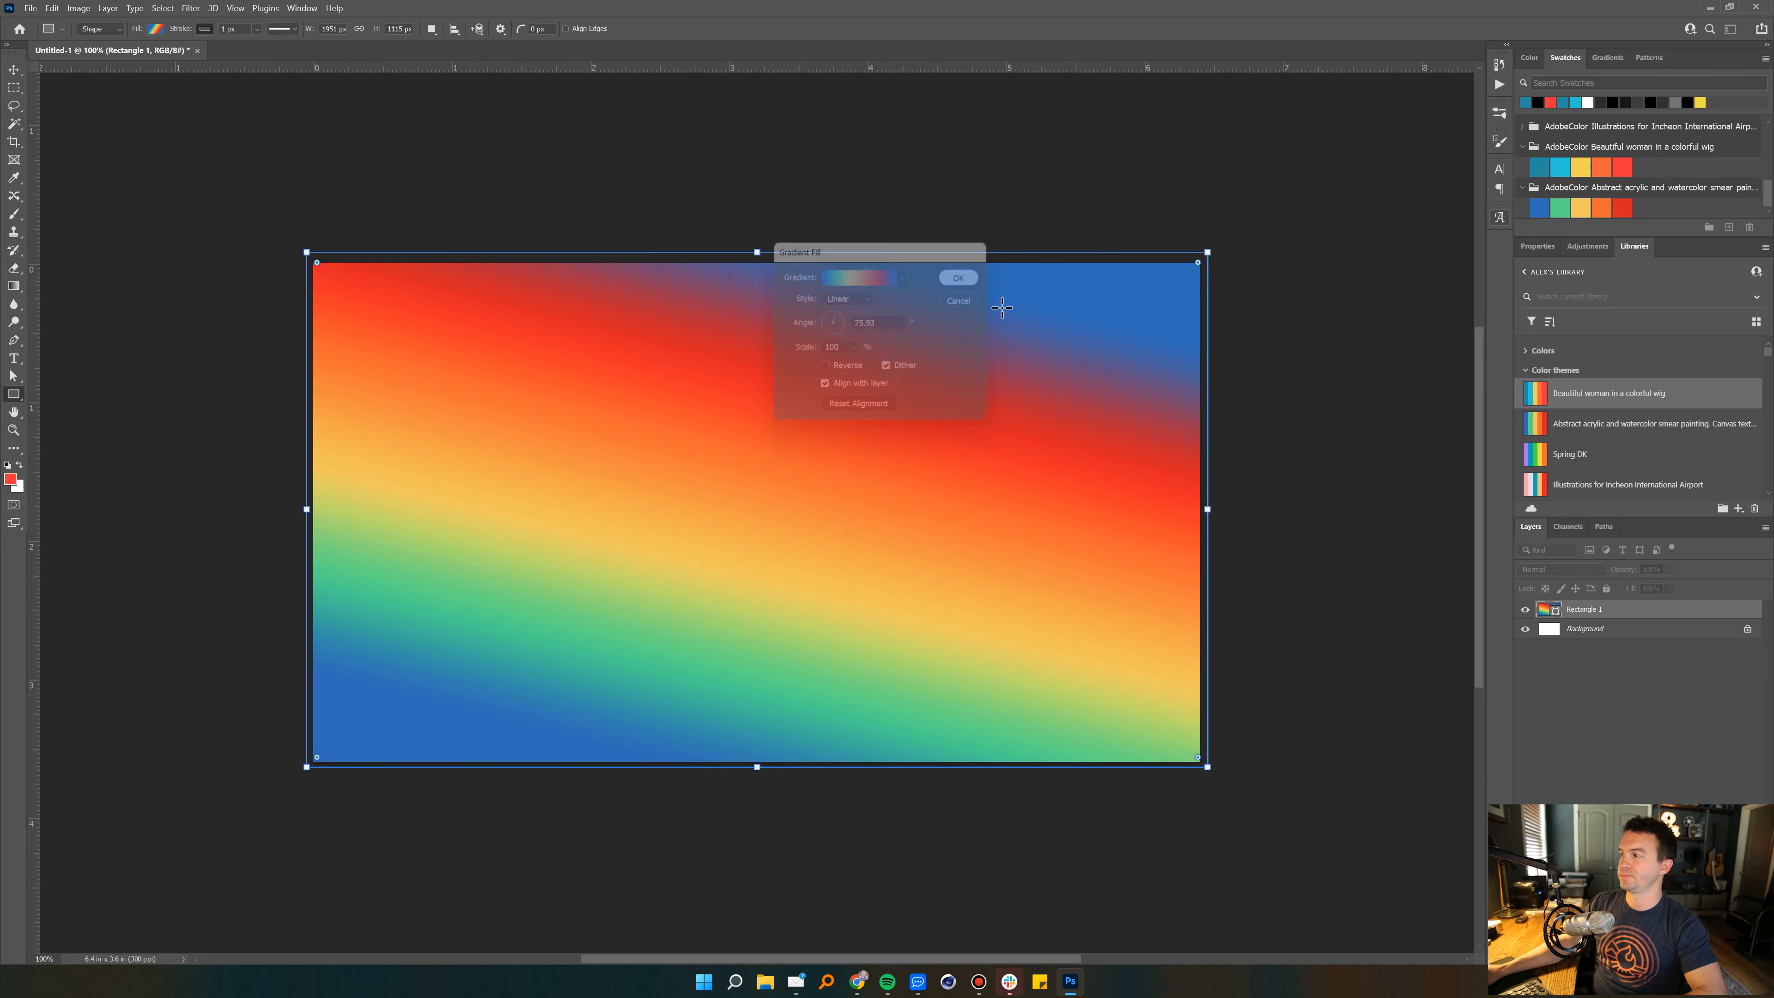
click(1656, 682)
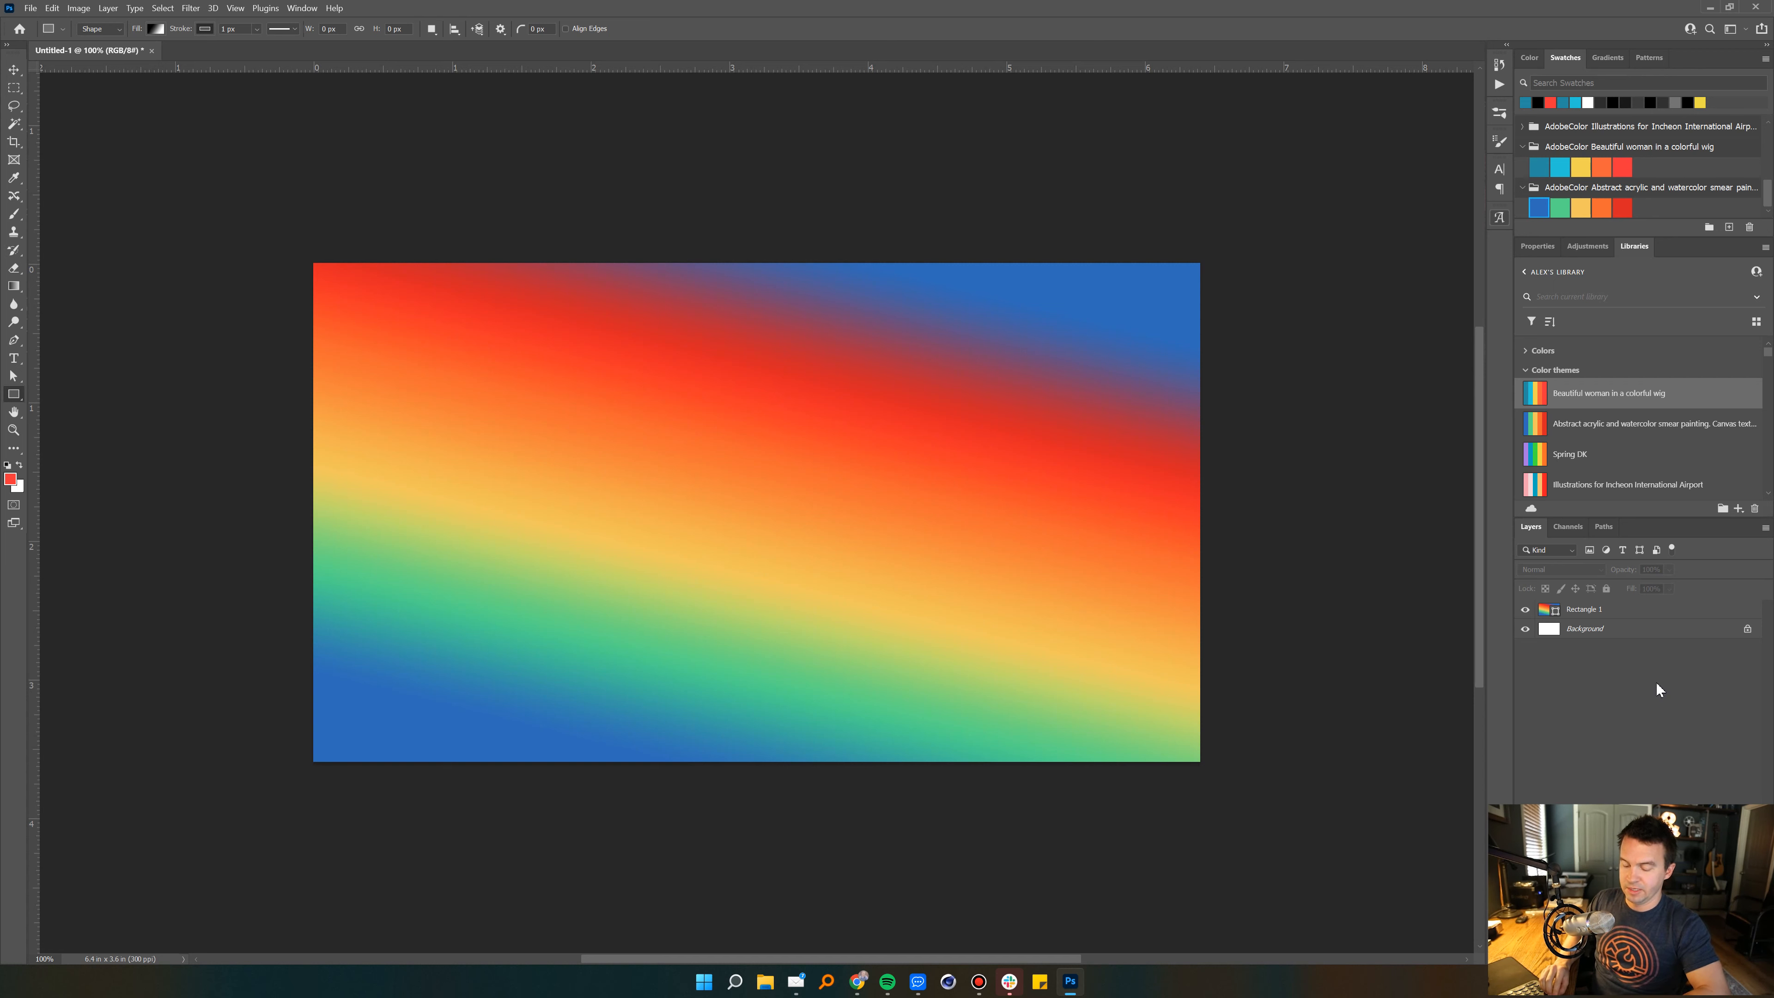
Step: Save the document in Photoshop format as "Main Gradient" in the Test folder on the Desktop
key(ctrl+s)
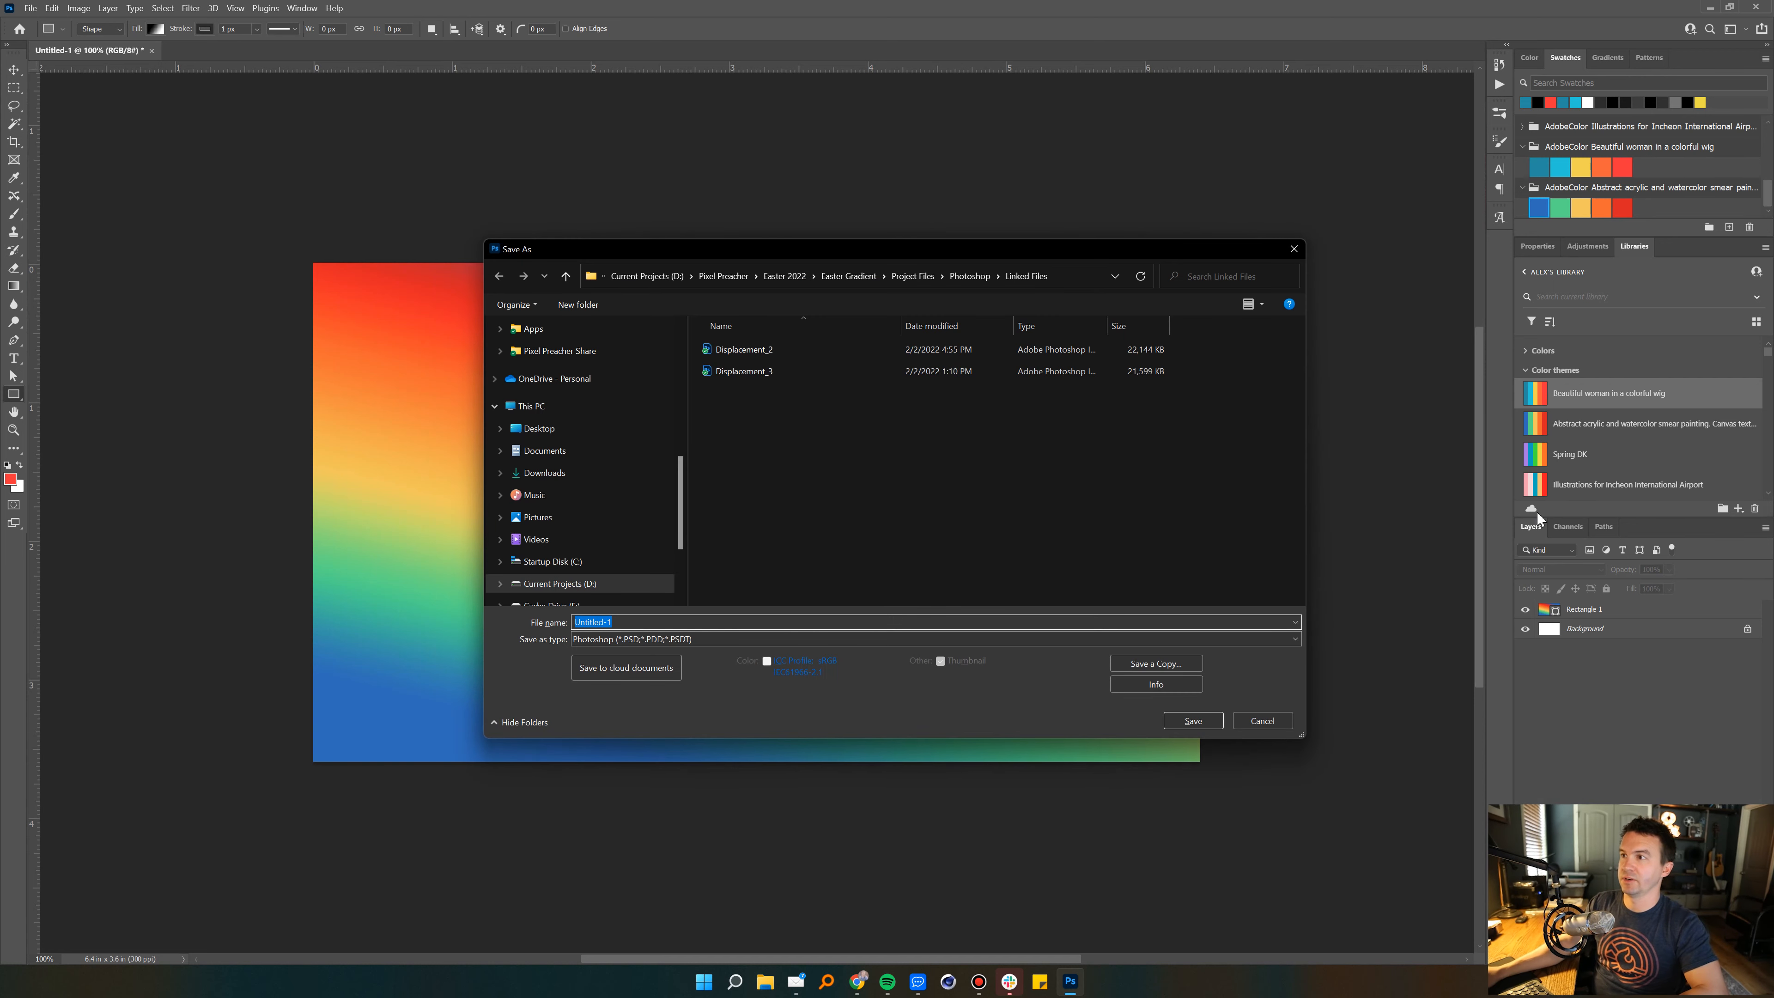
scroll(573, 363, up, 5)
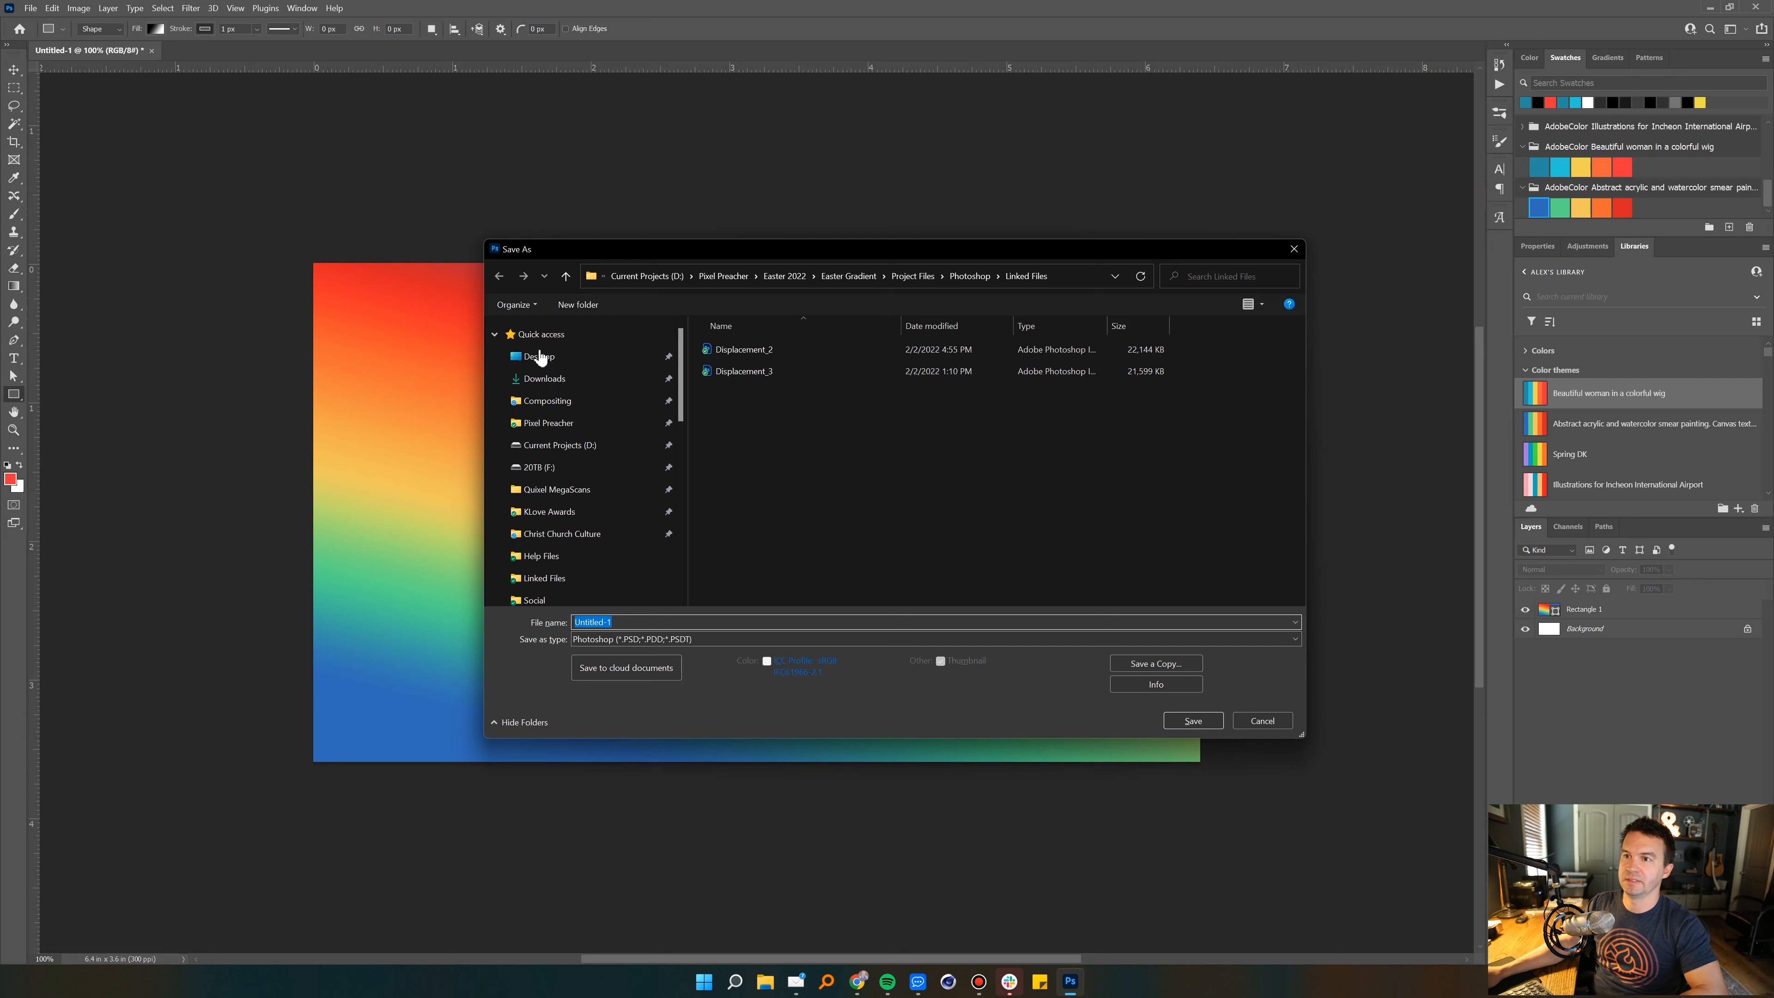
click(540, 357)
double_click(824, 354)
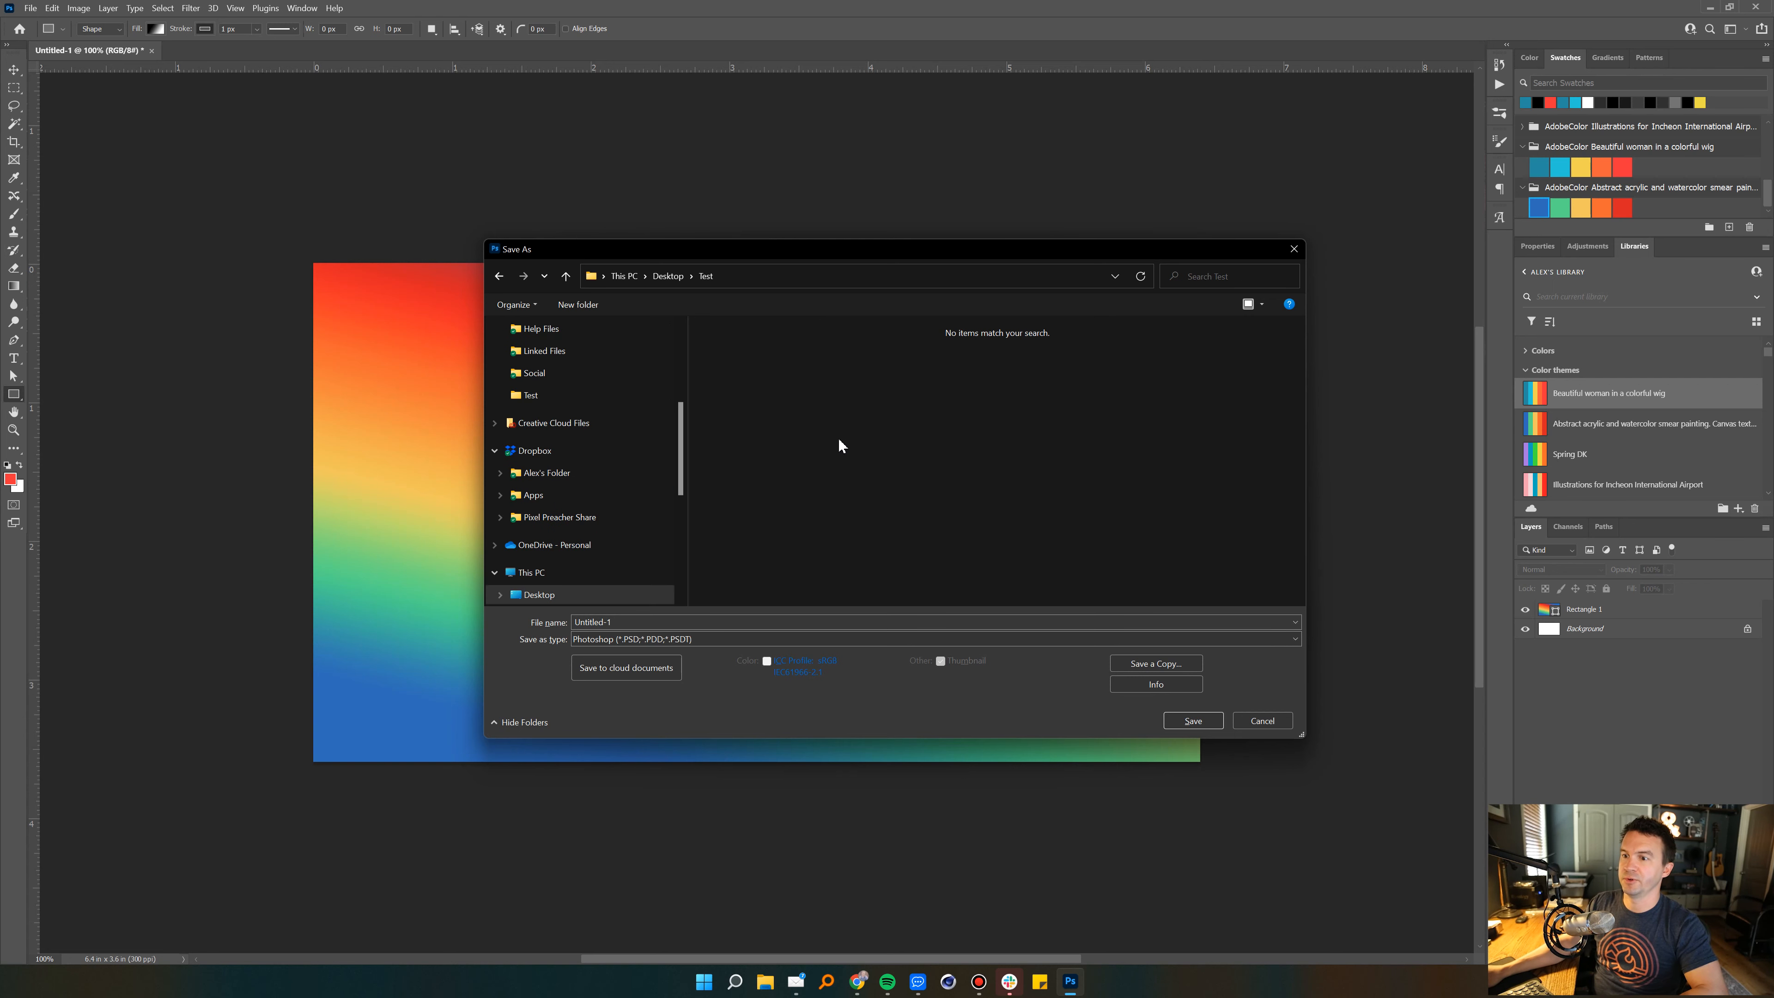
double_click(730, 614)
text(Ma)
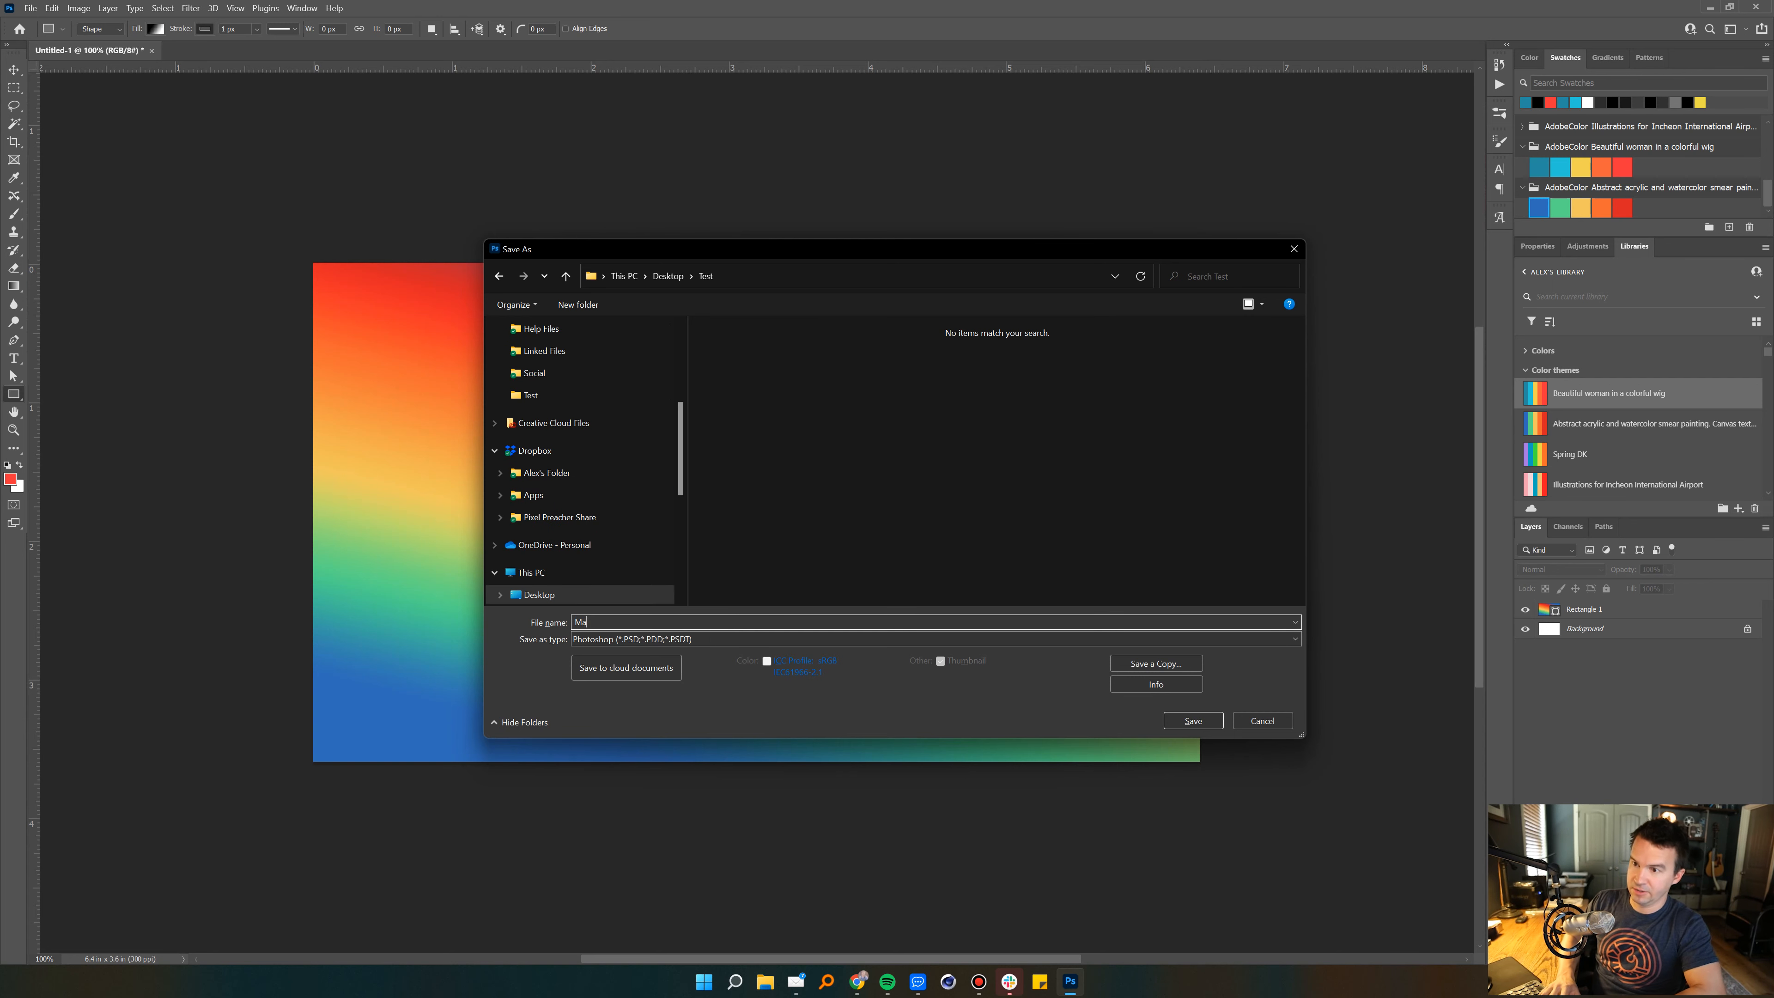
text(in Gradient)
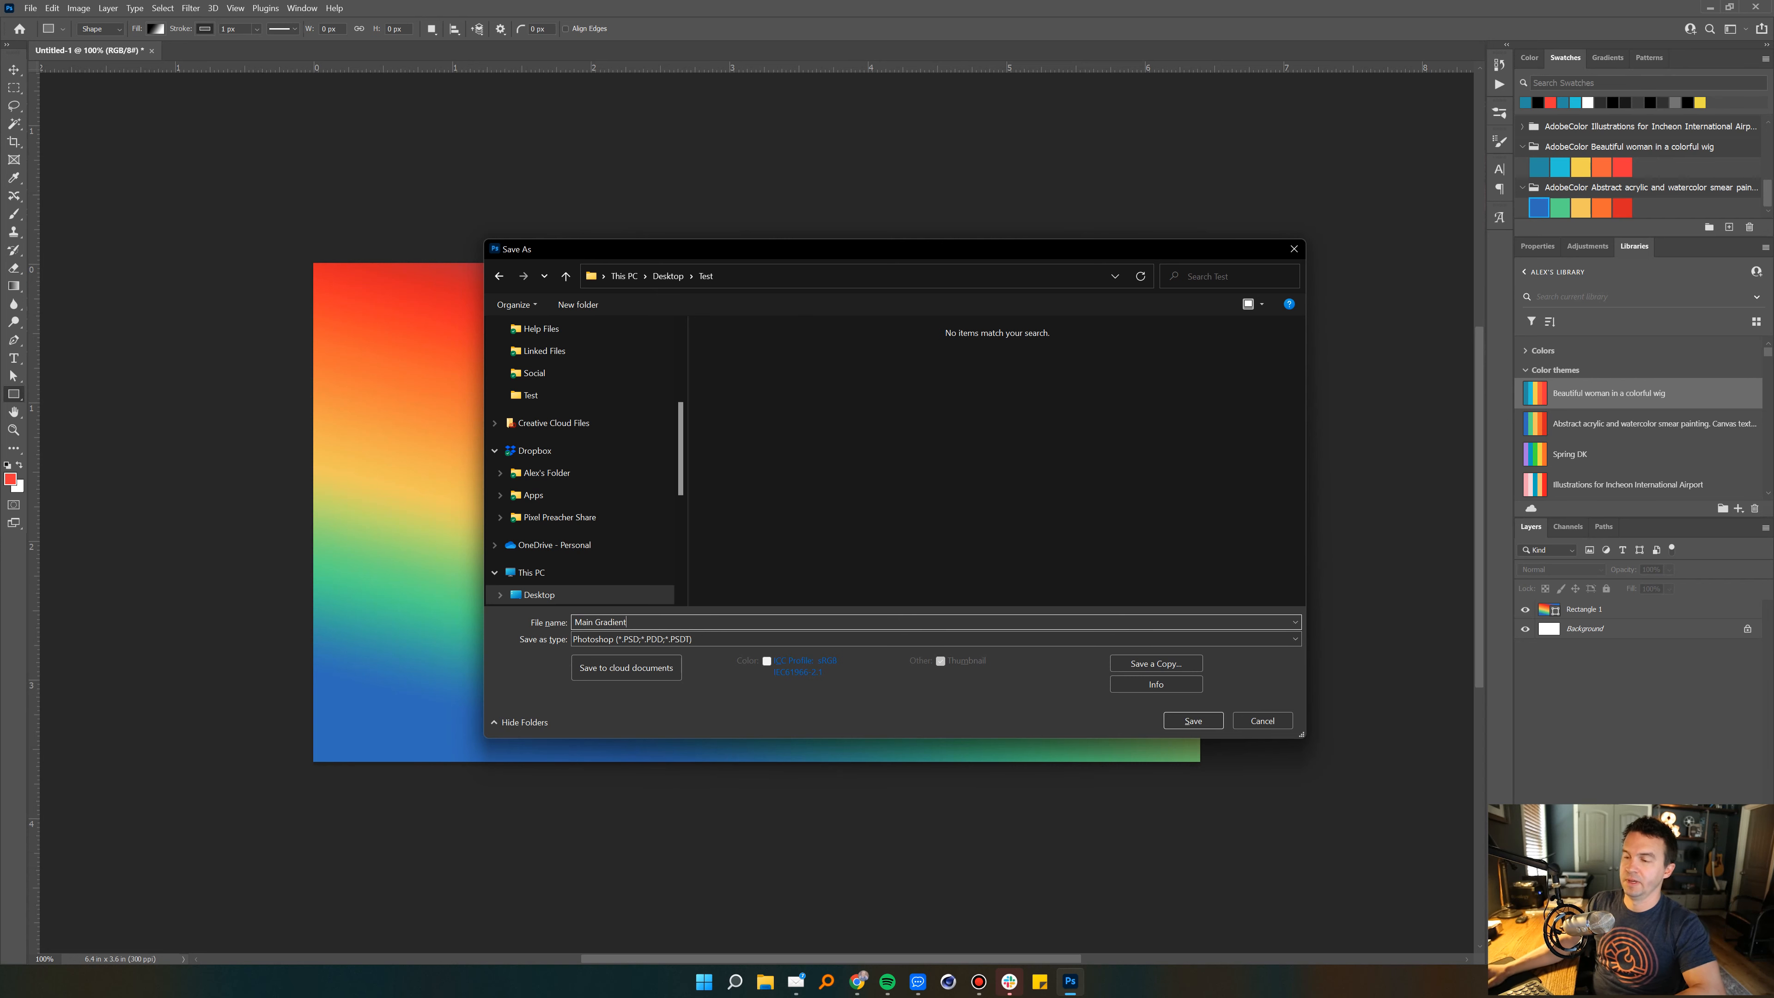
click(649, 639)
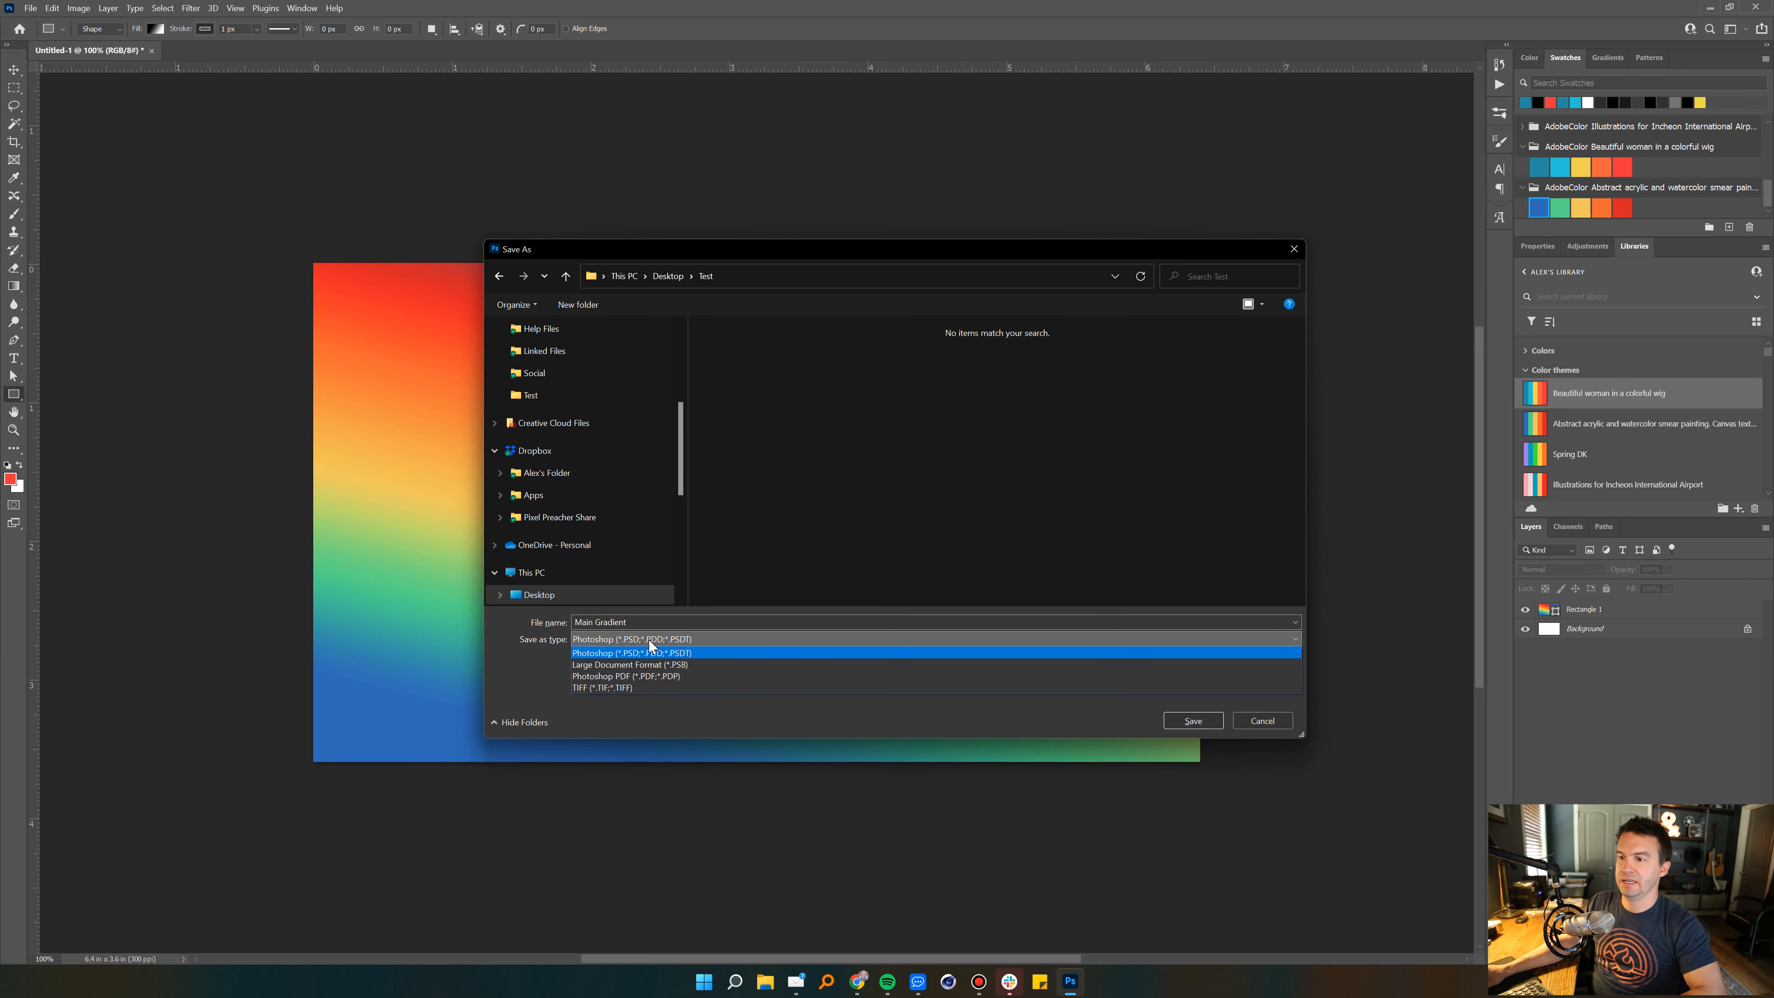
click(649, 639)
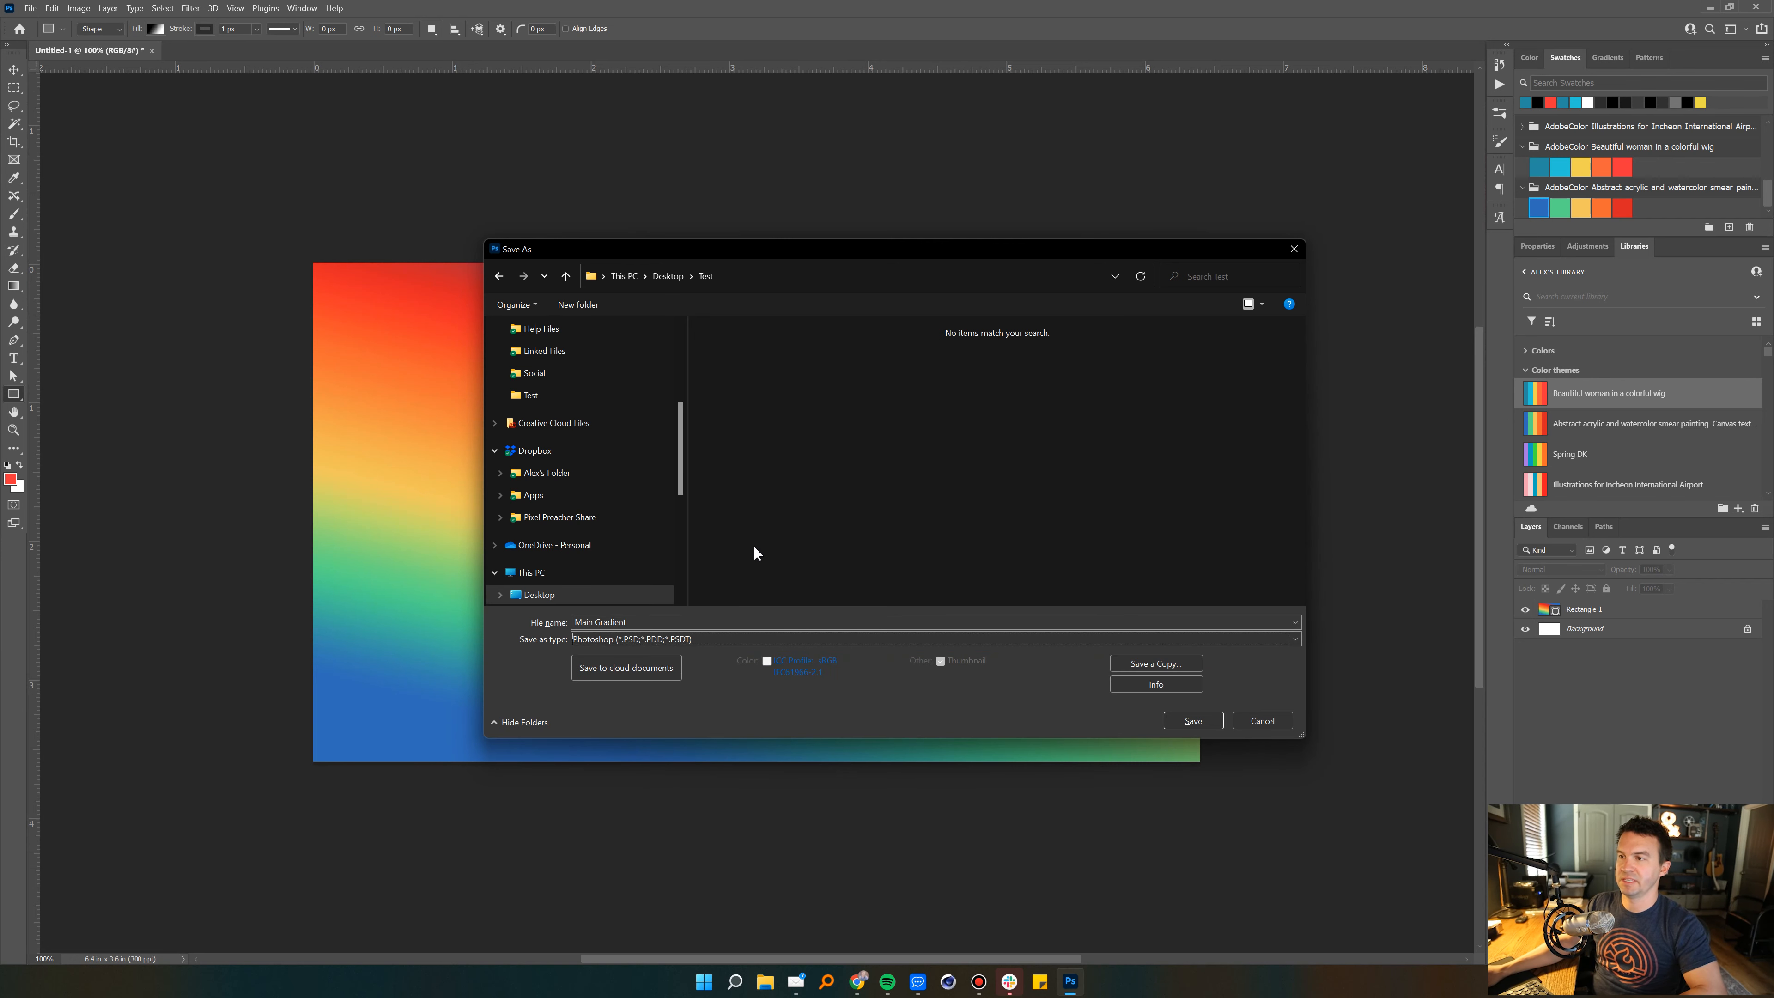
click(1191, 721)
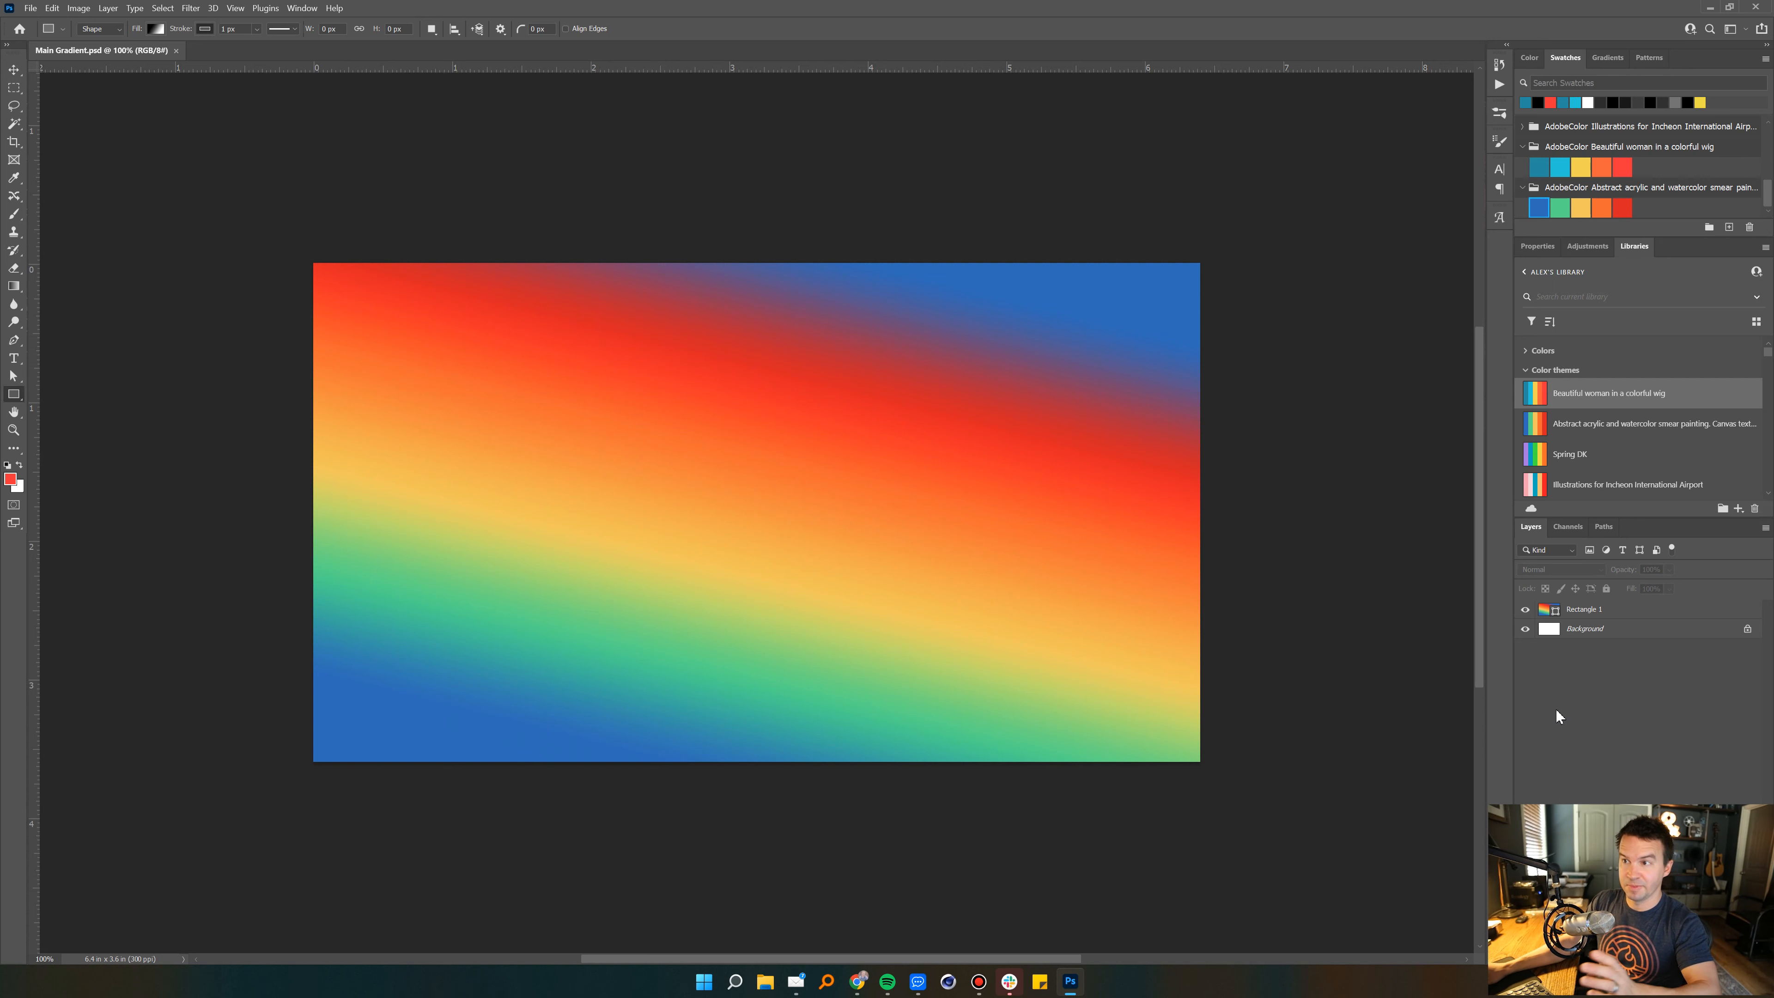
Step: Create a new 1920 x 1080 px document at 300 ppi and place the Main Gradient file in it as a linked object
key(ctrl+n)
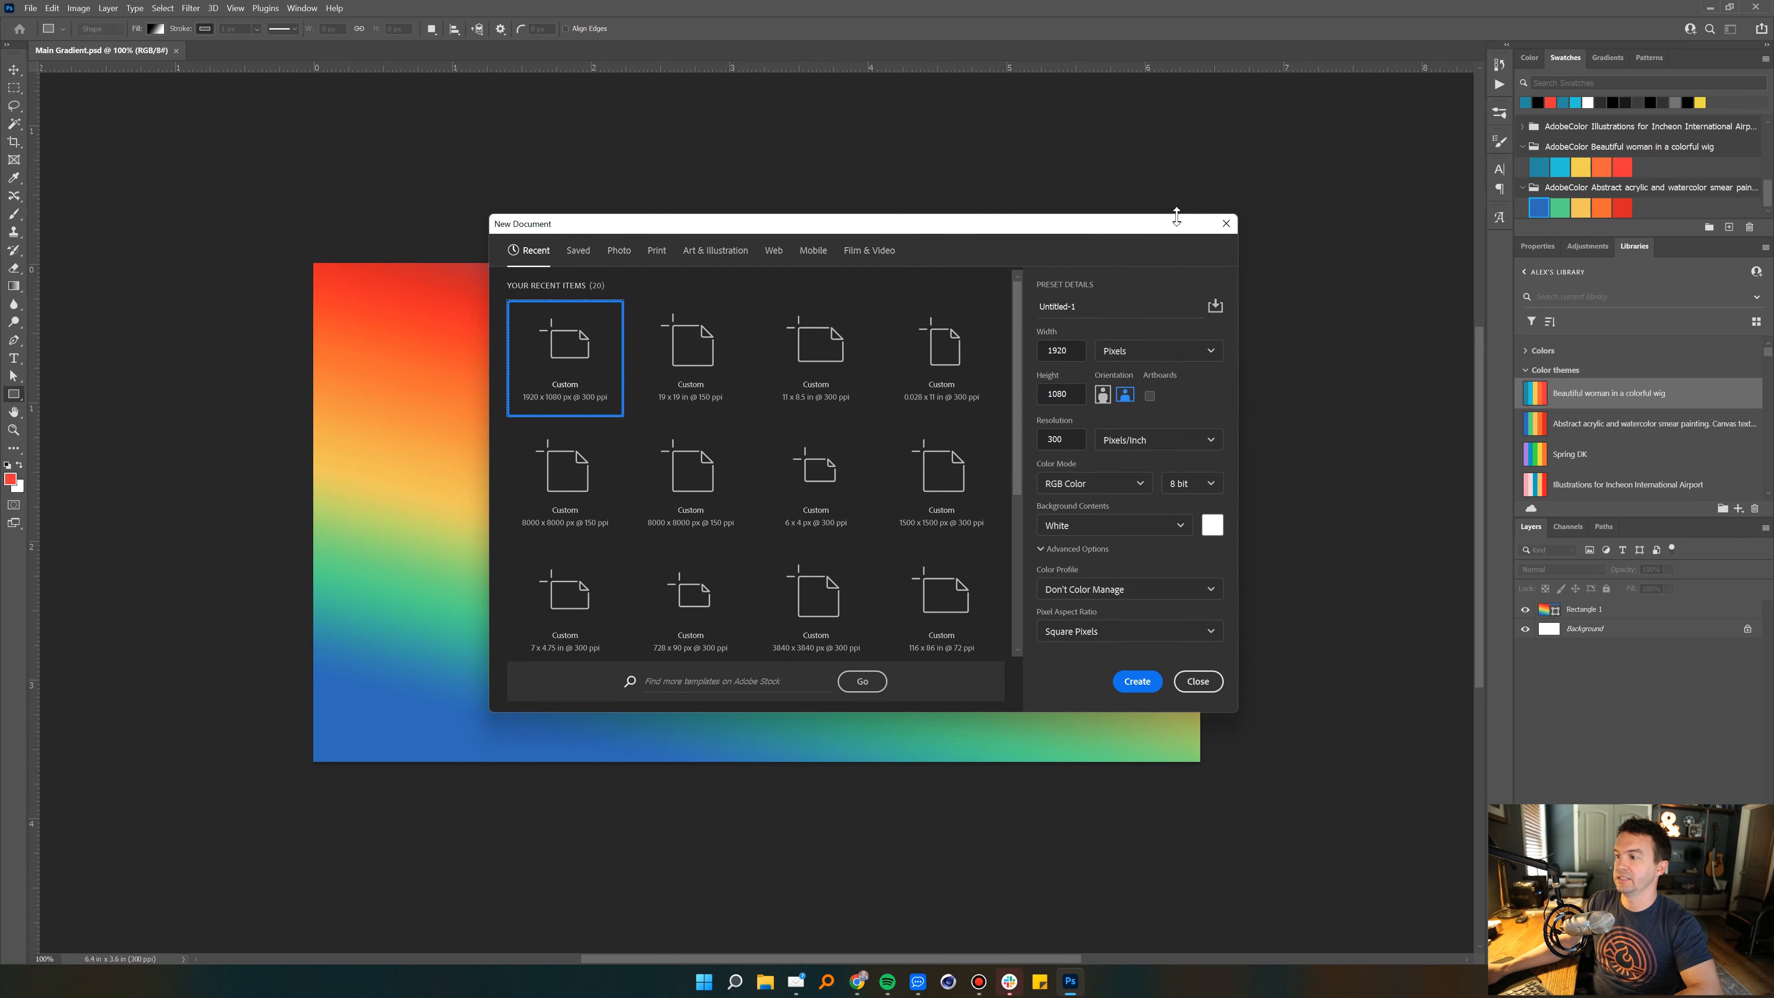
click(1145, 681)
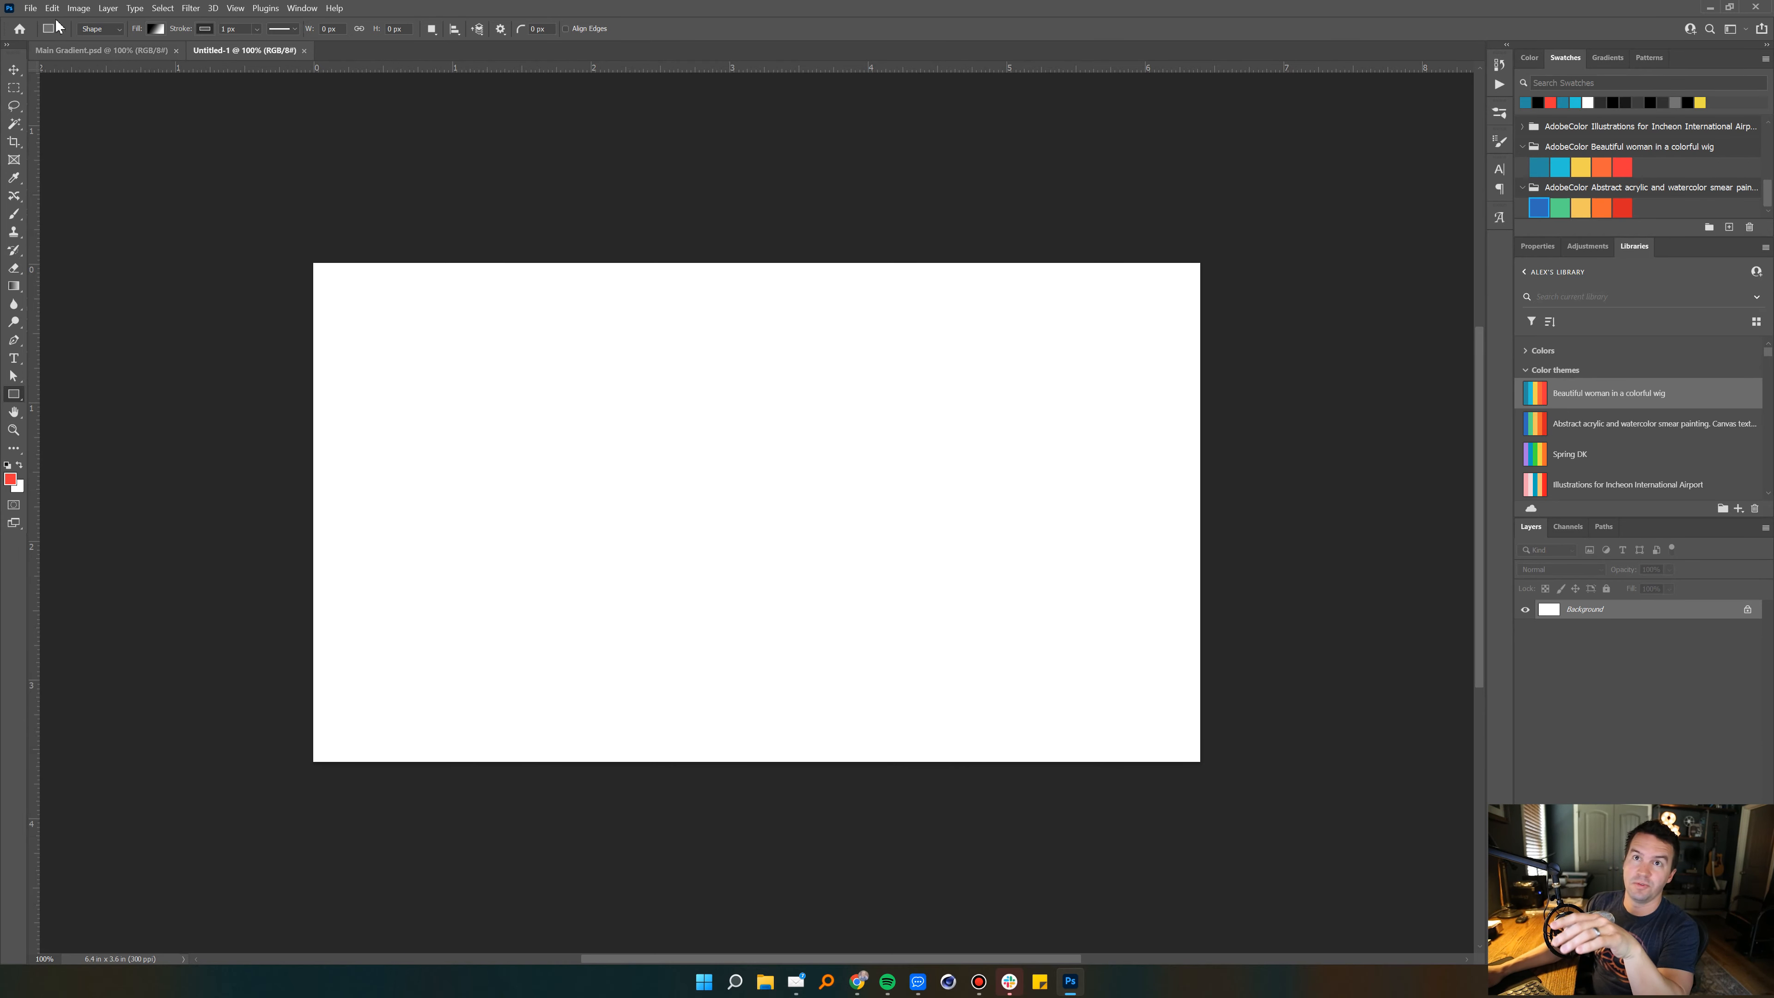
click(31, 8)
click(42, 310)
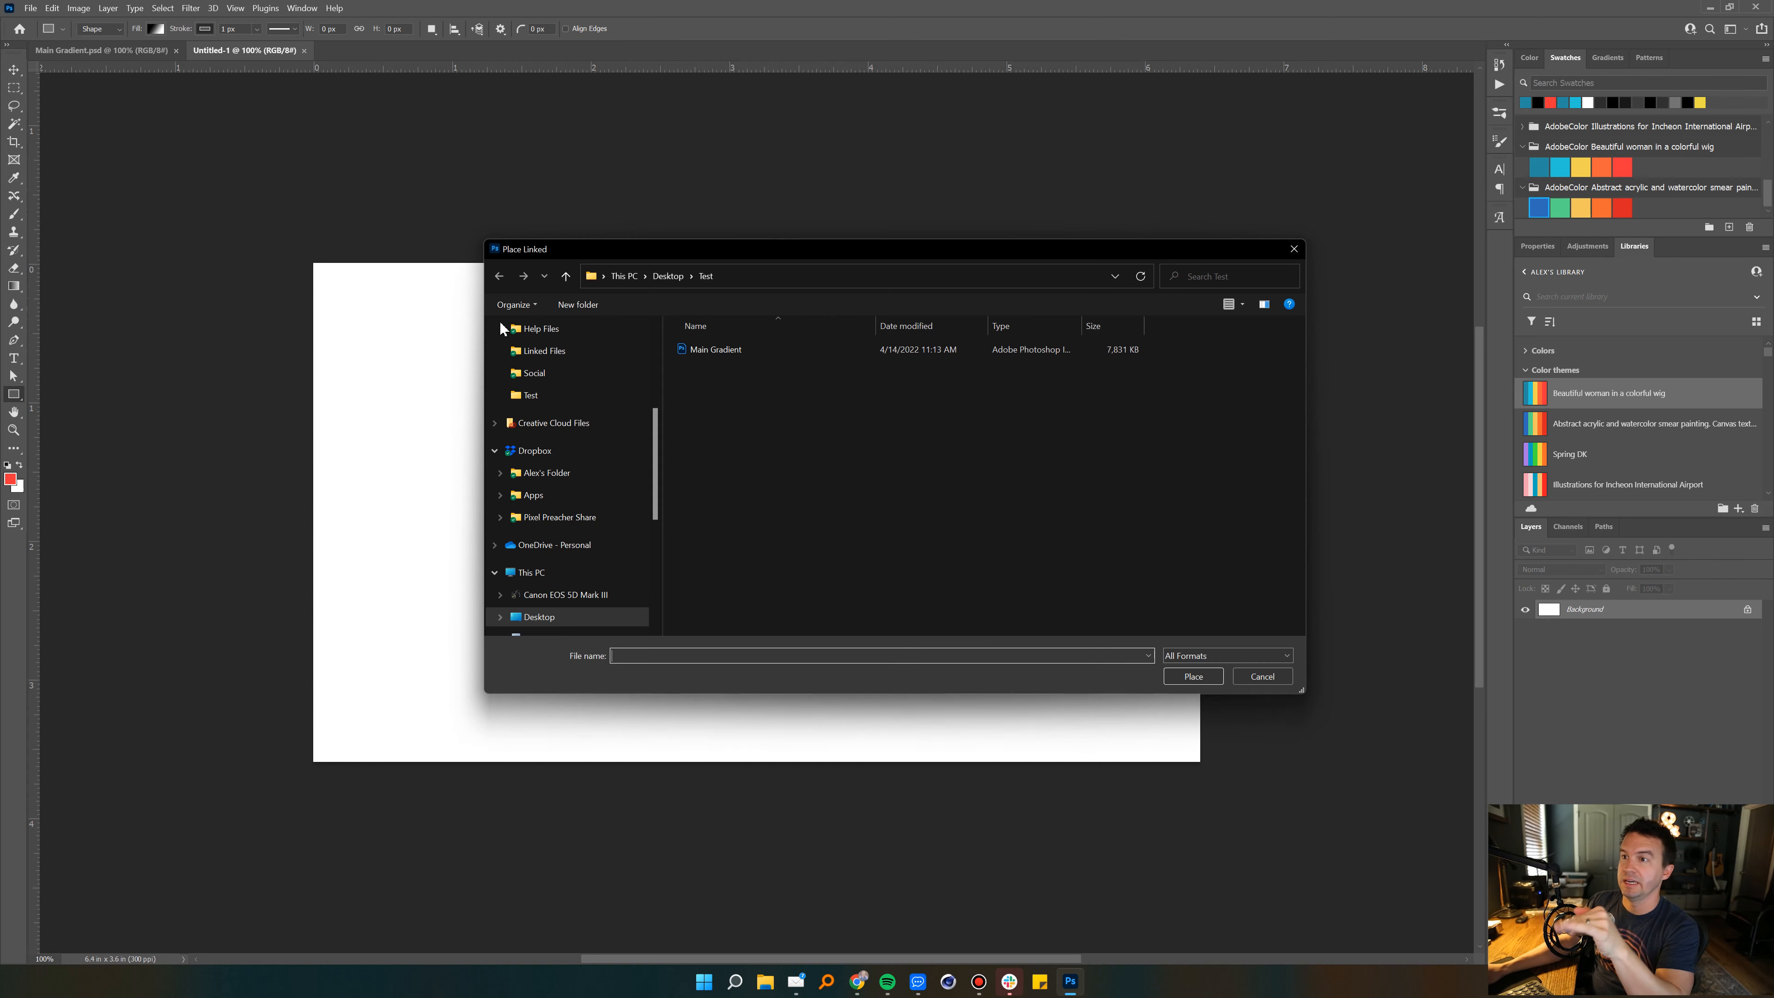
double_click(702, 348)
key(Return)
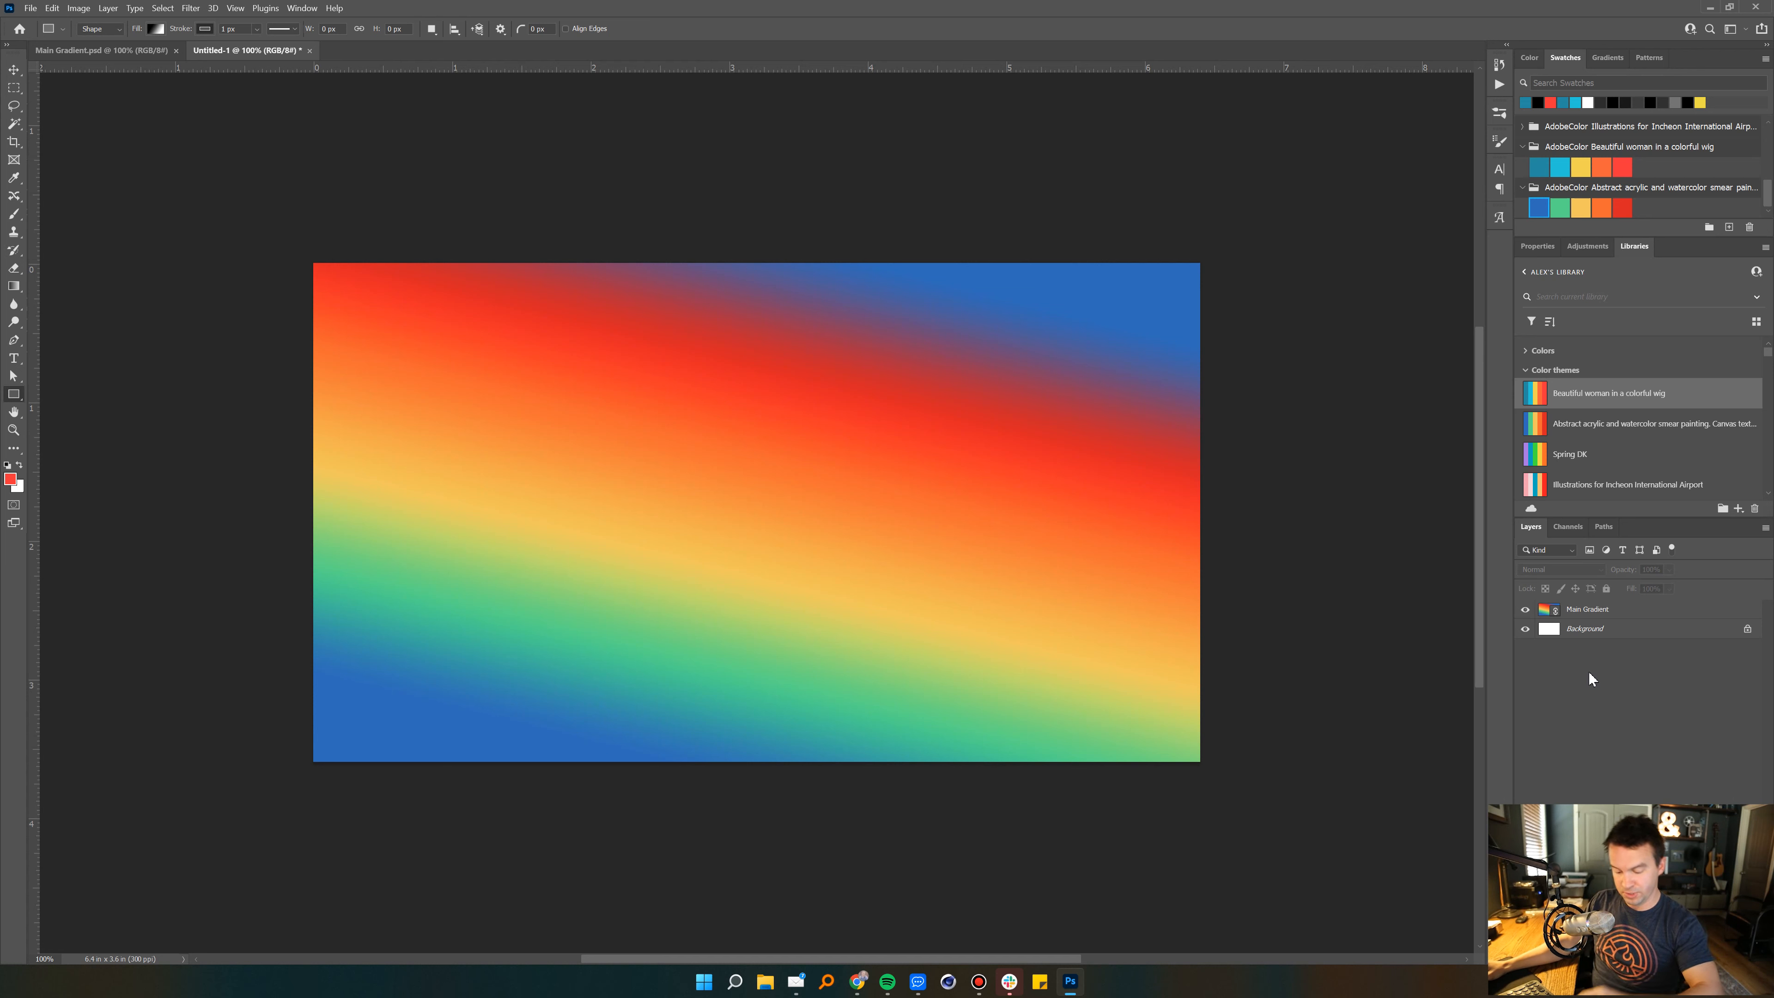
Step: Create a 1920 x 1080 px document named "Displacement" and add a blank layer with the default settings
key(ctrl+n)
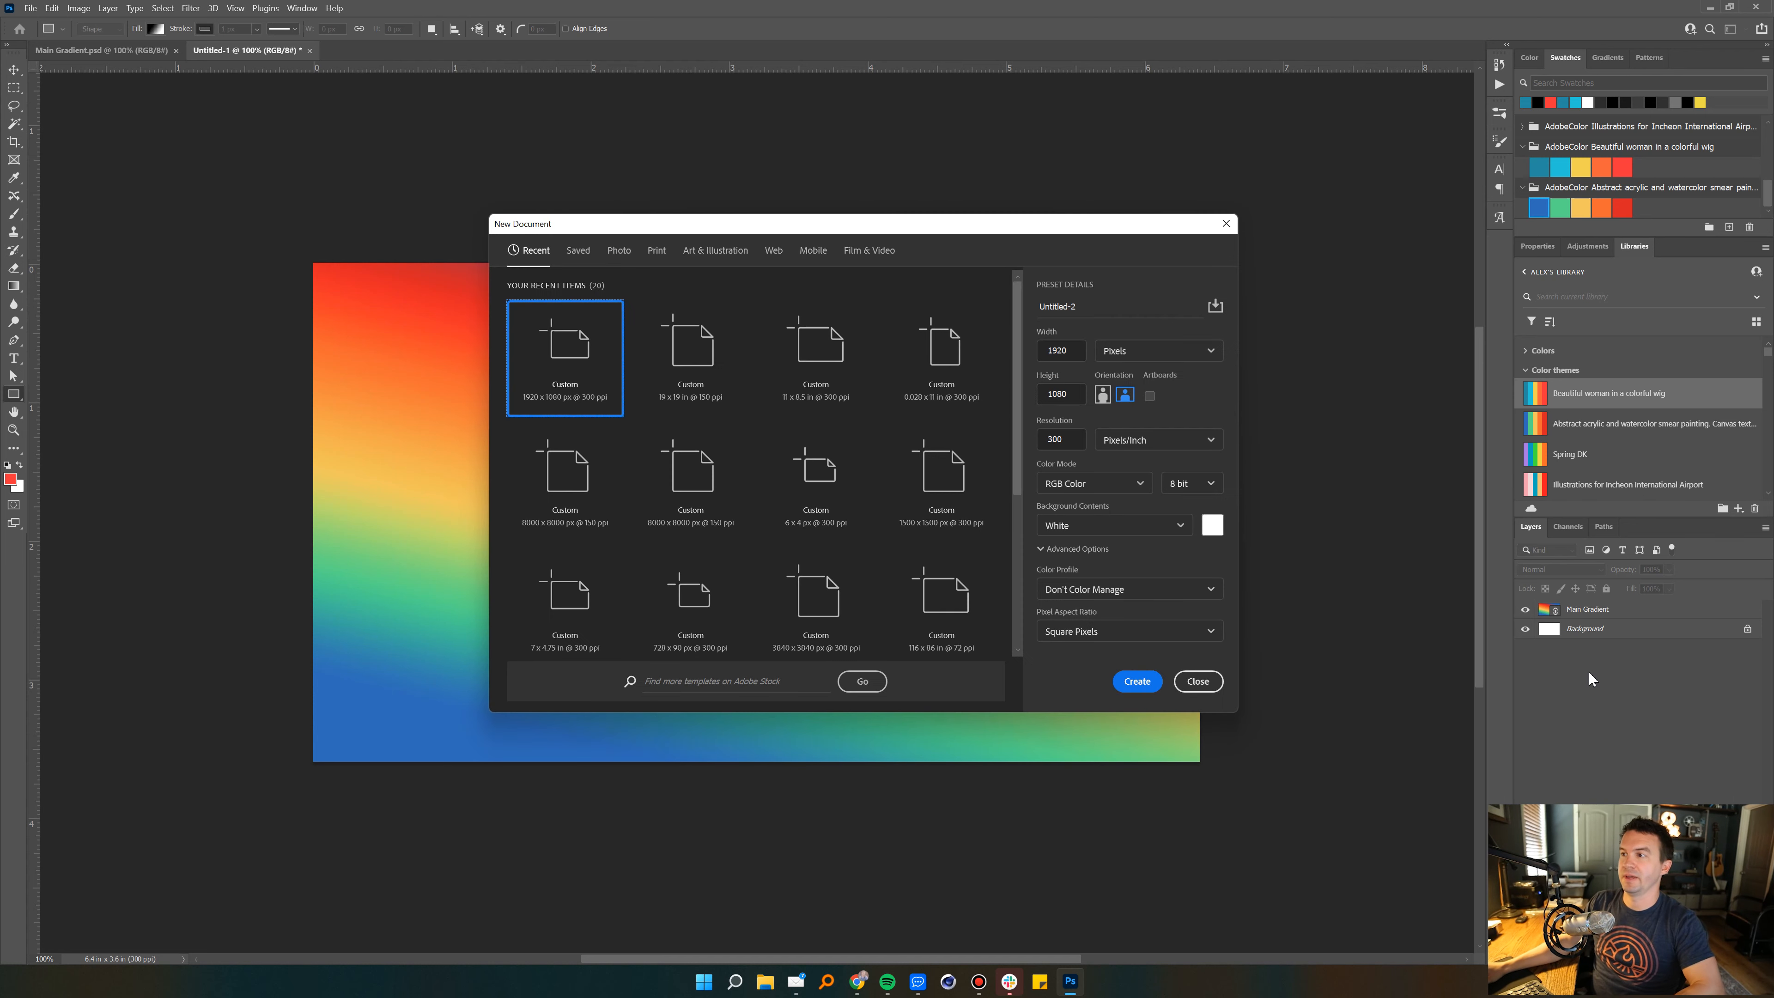
double_click(1056, 306)
text(Displacement)
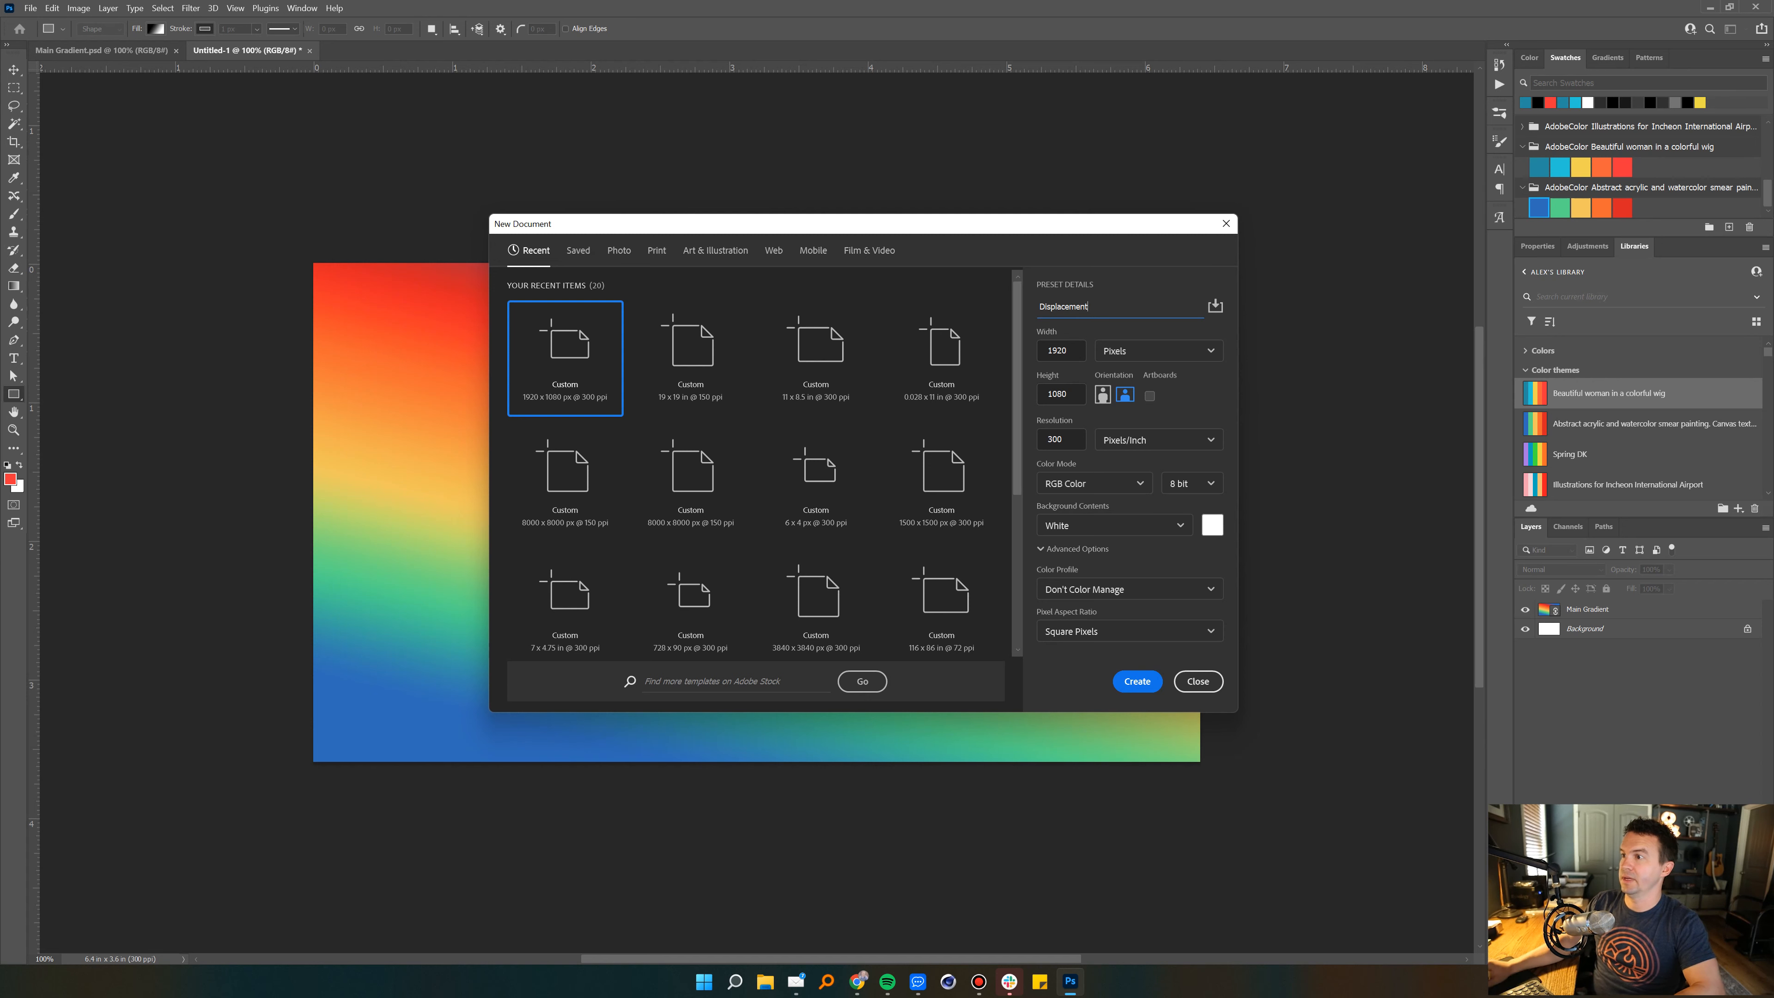
click(1137, 682)
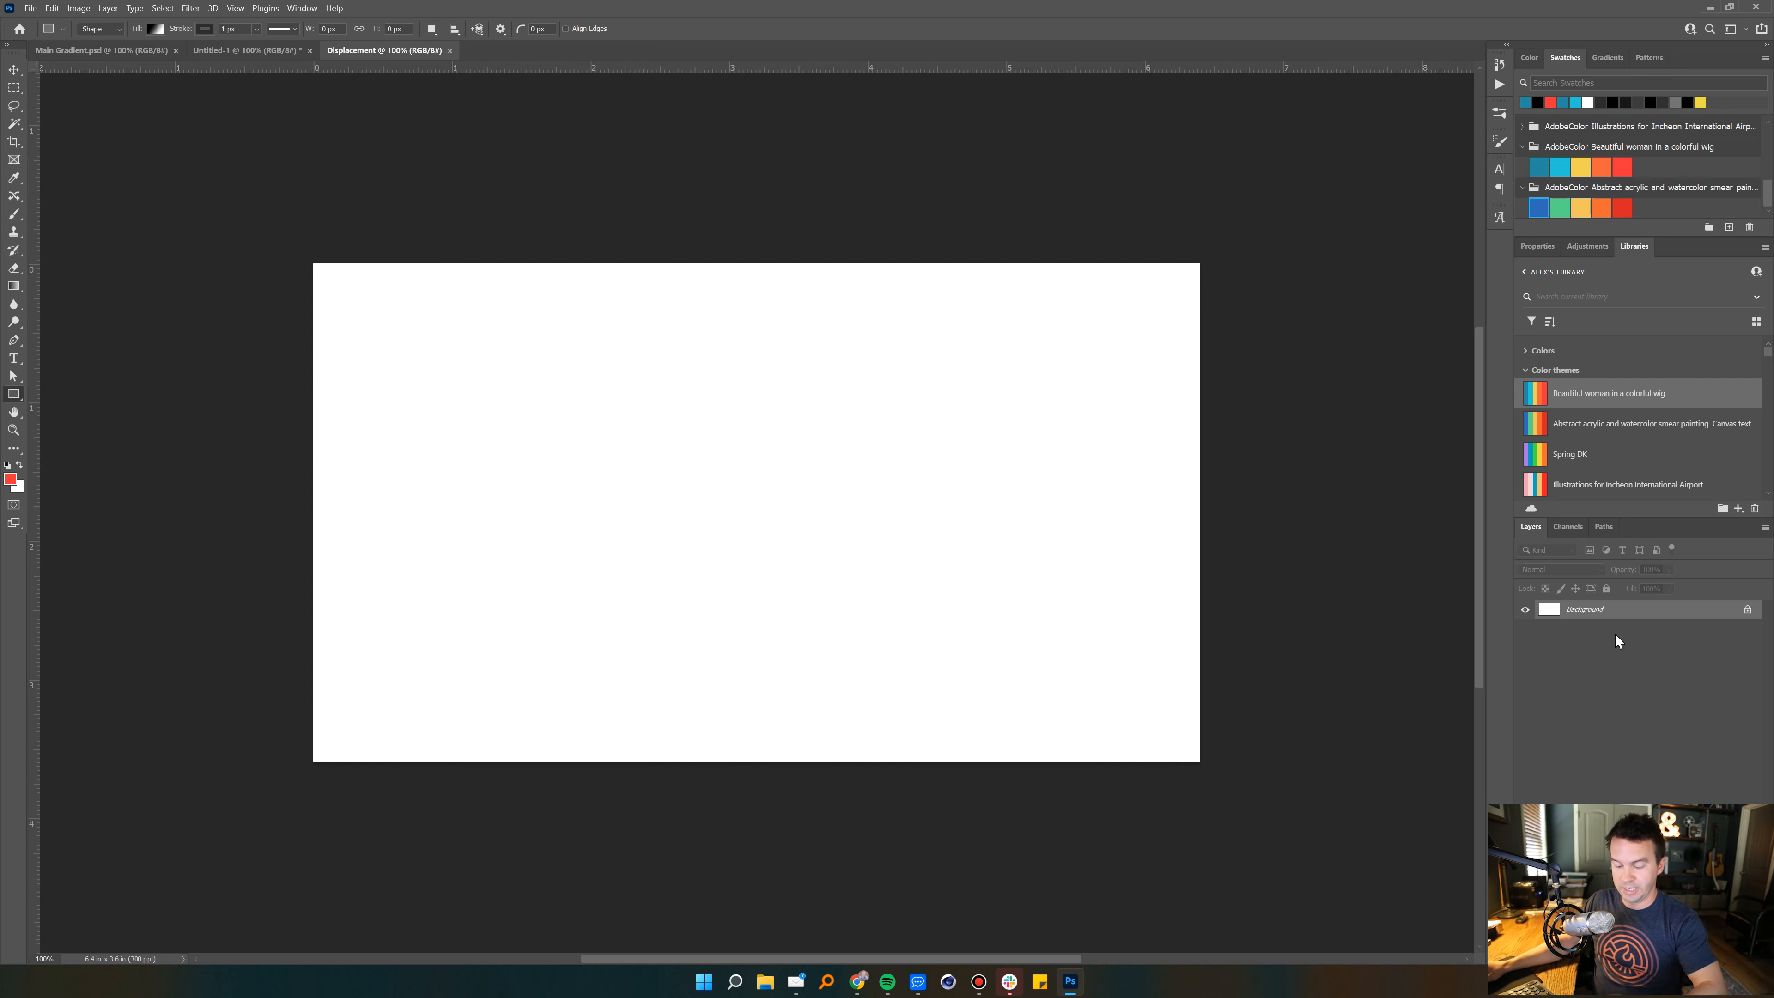
key(ctrl+shift+n)
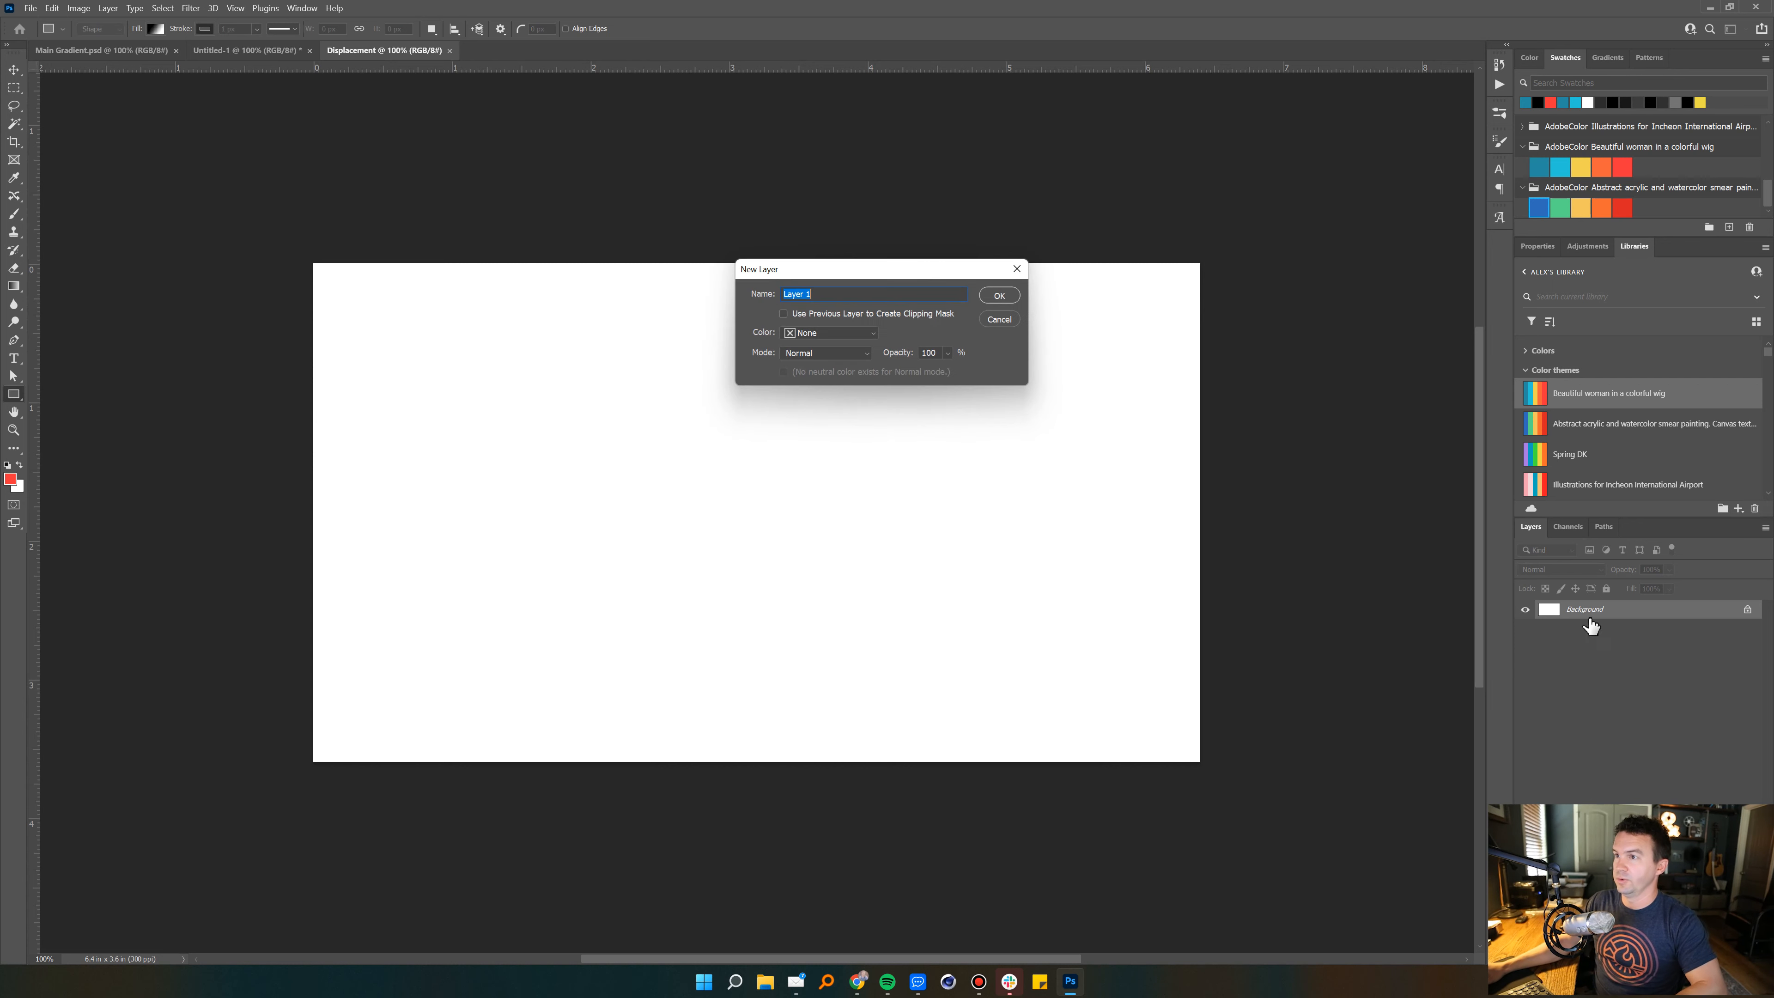
click(988, 299)
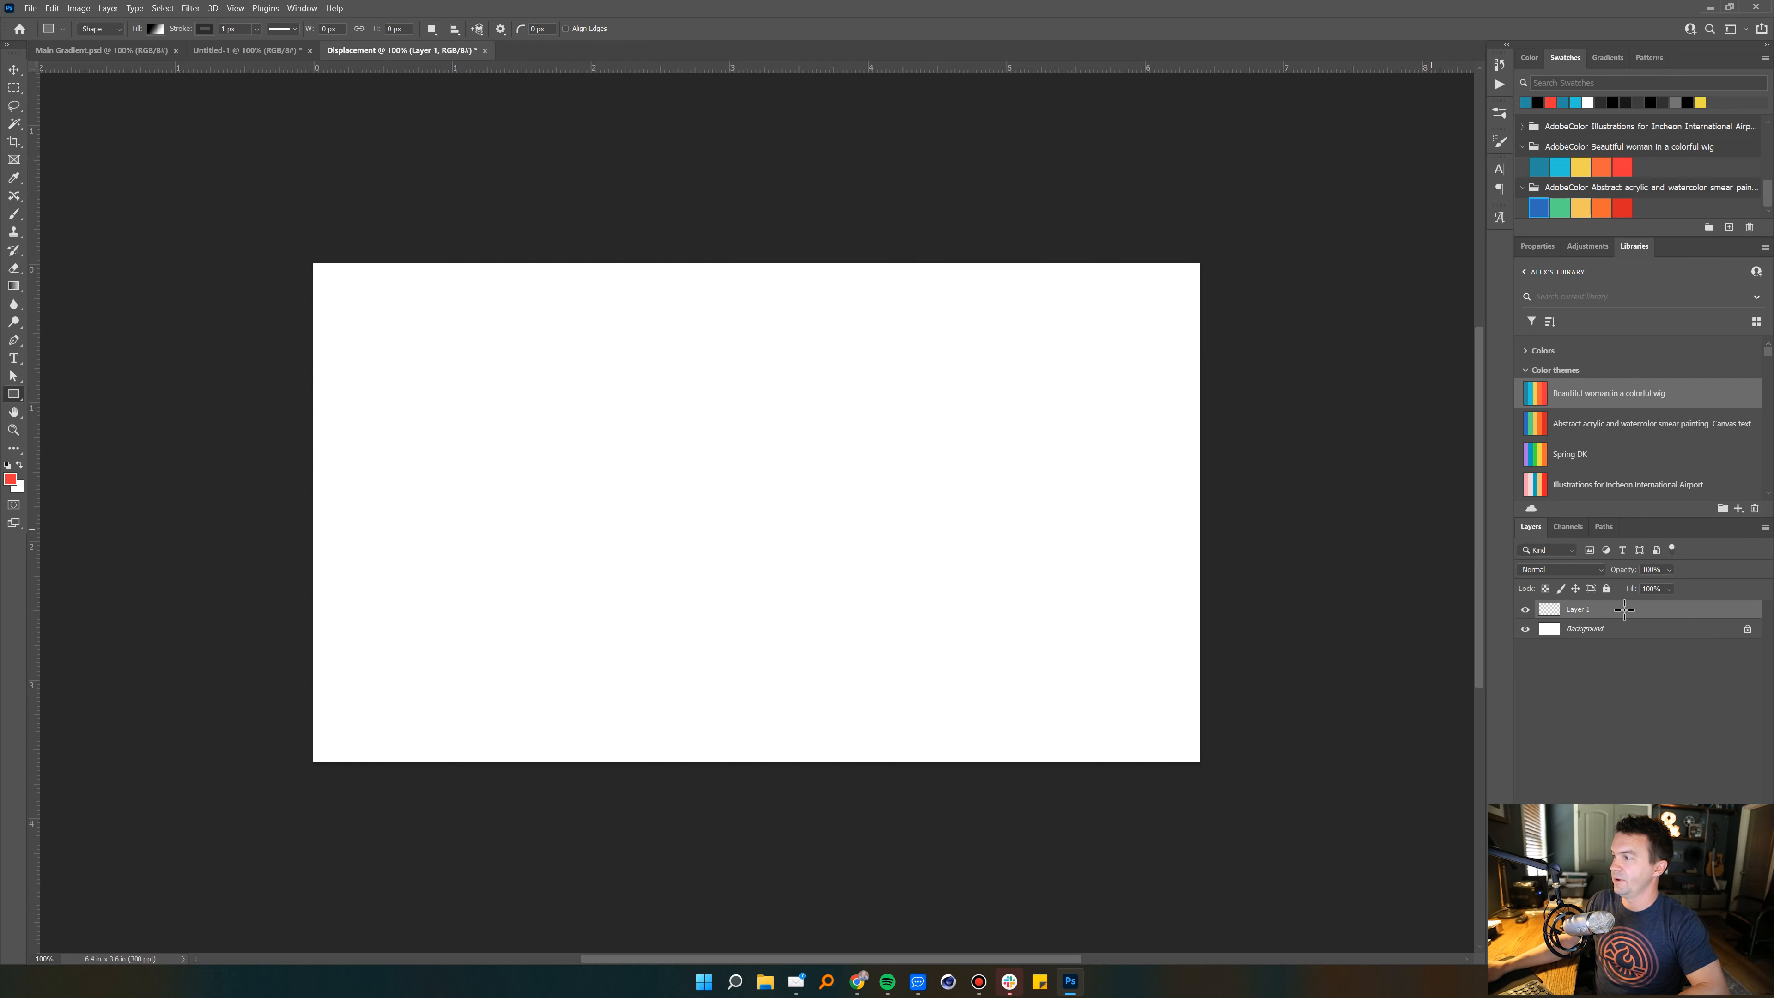
Step: Paint large soft black blobs across the upper and middle parts of the new layer with an enlarged Brush
key(b)
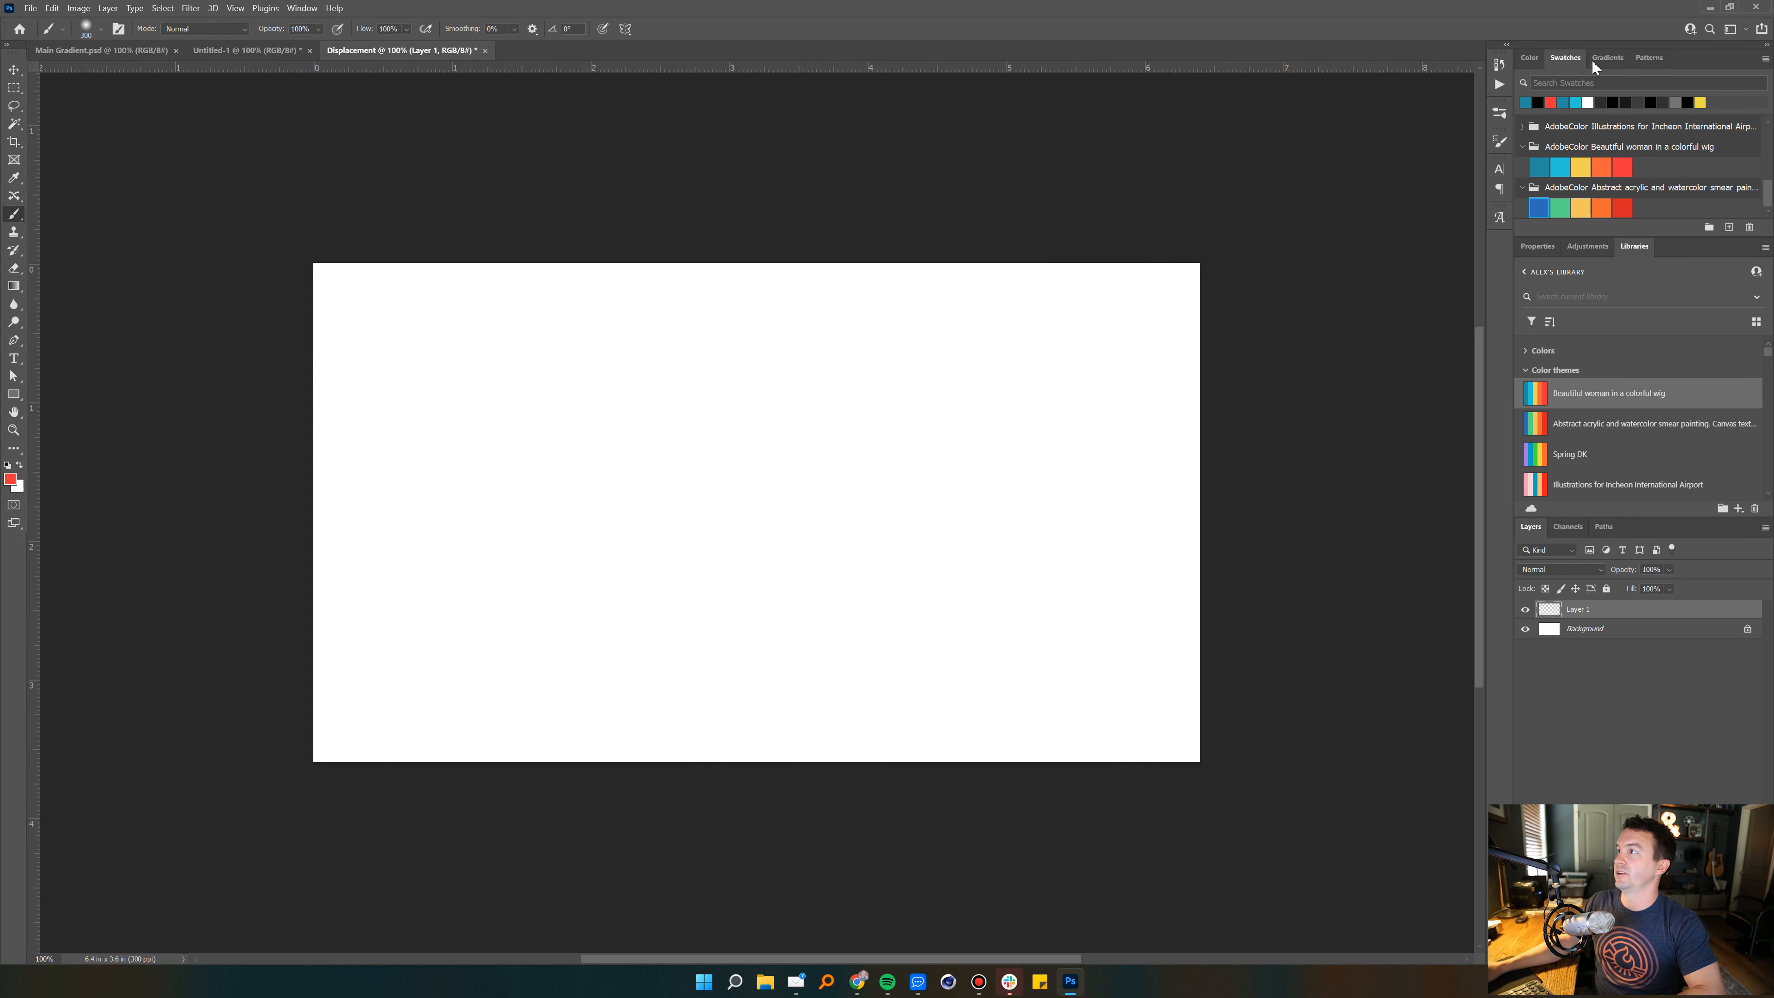
click(1529, 59)
click(1546, 214)
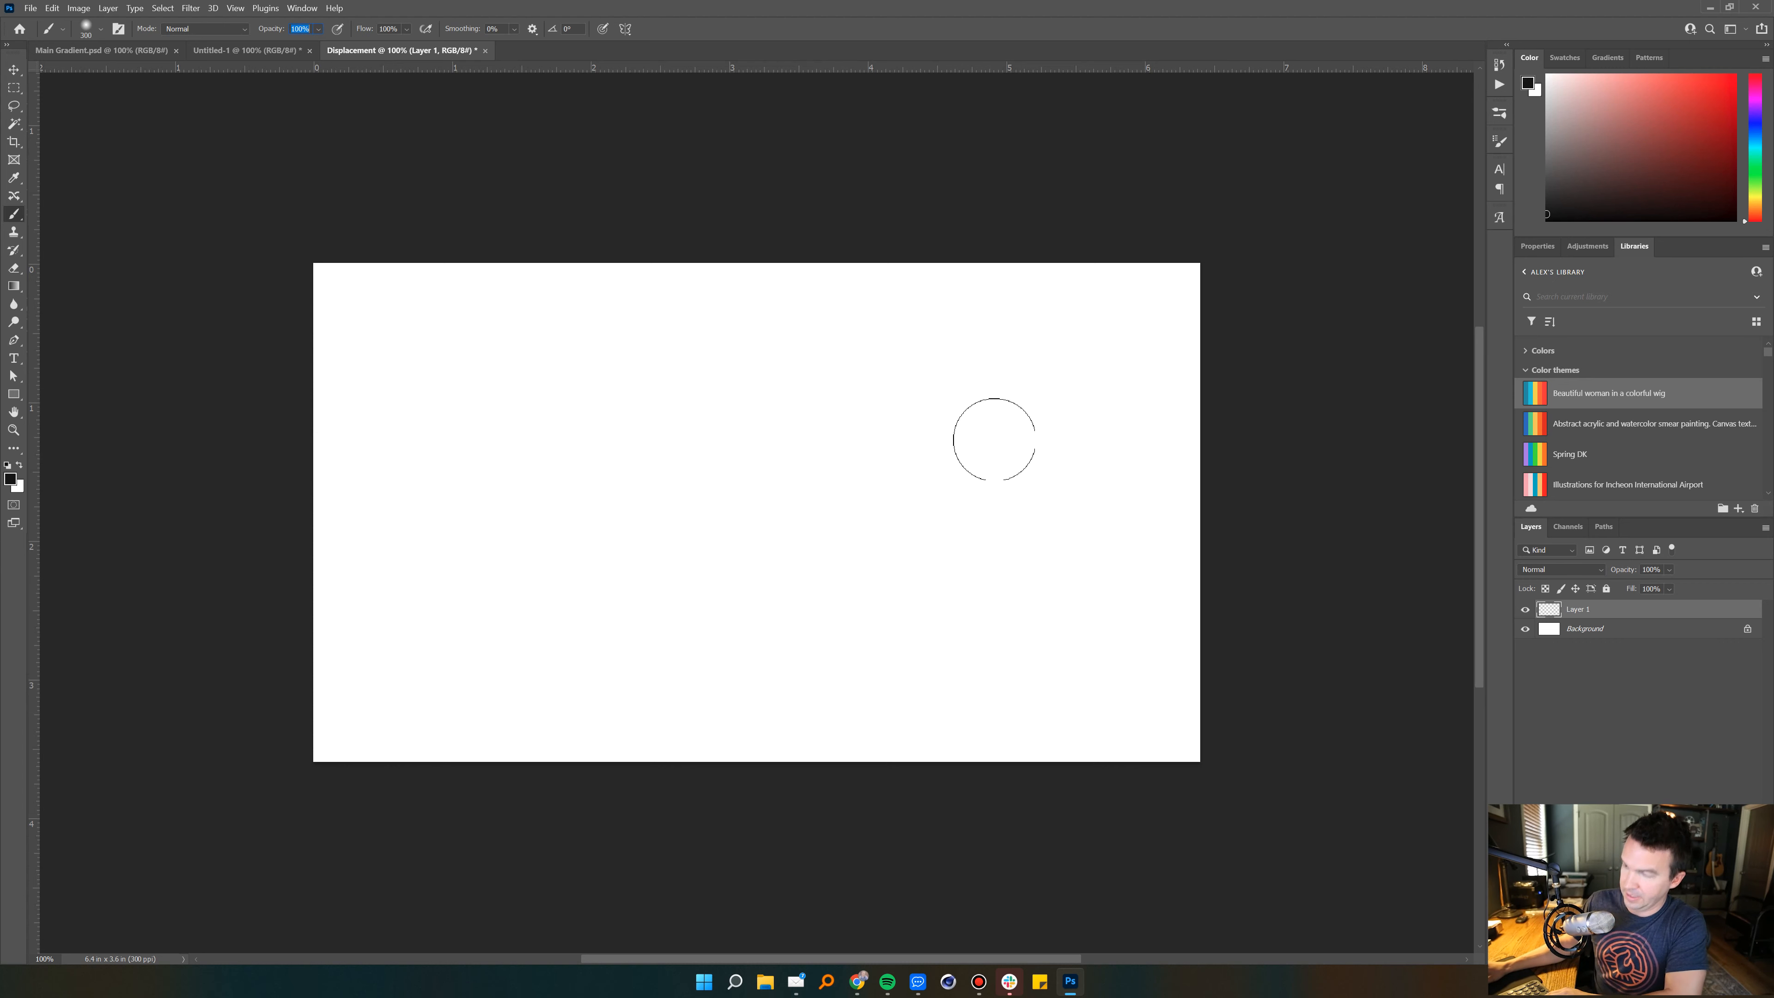
key(])
key(])
key(])
key(])
key(])
key(])
key(])
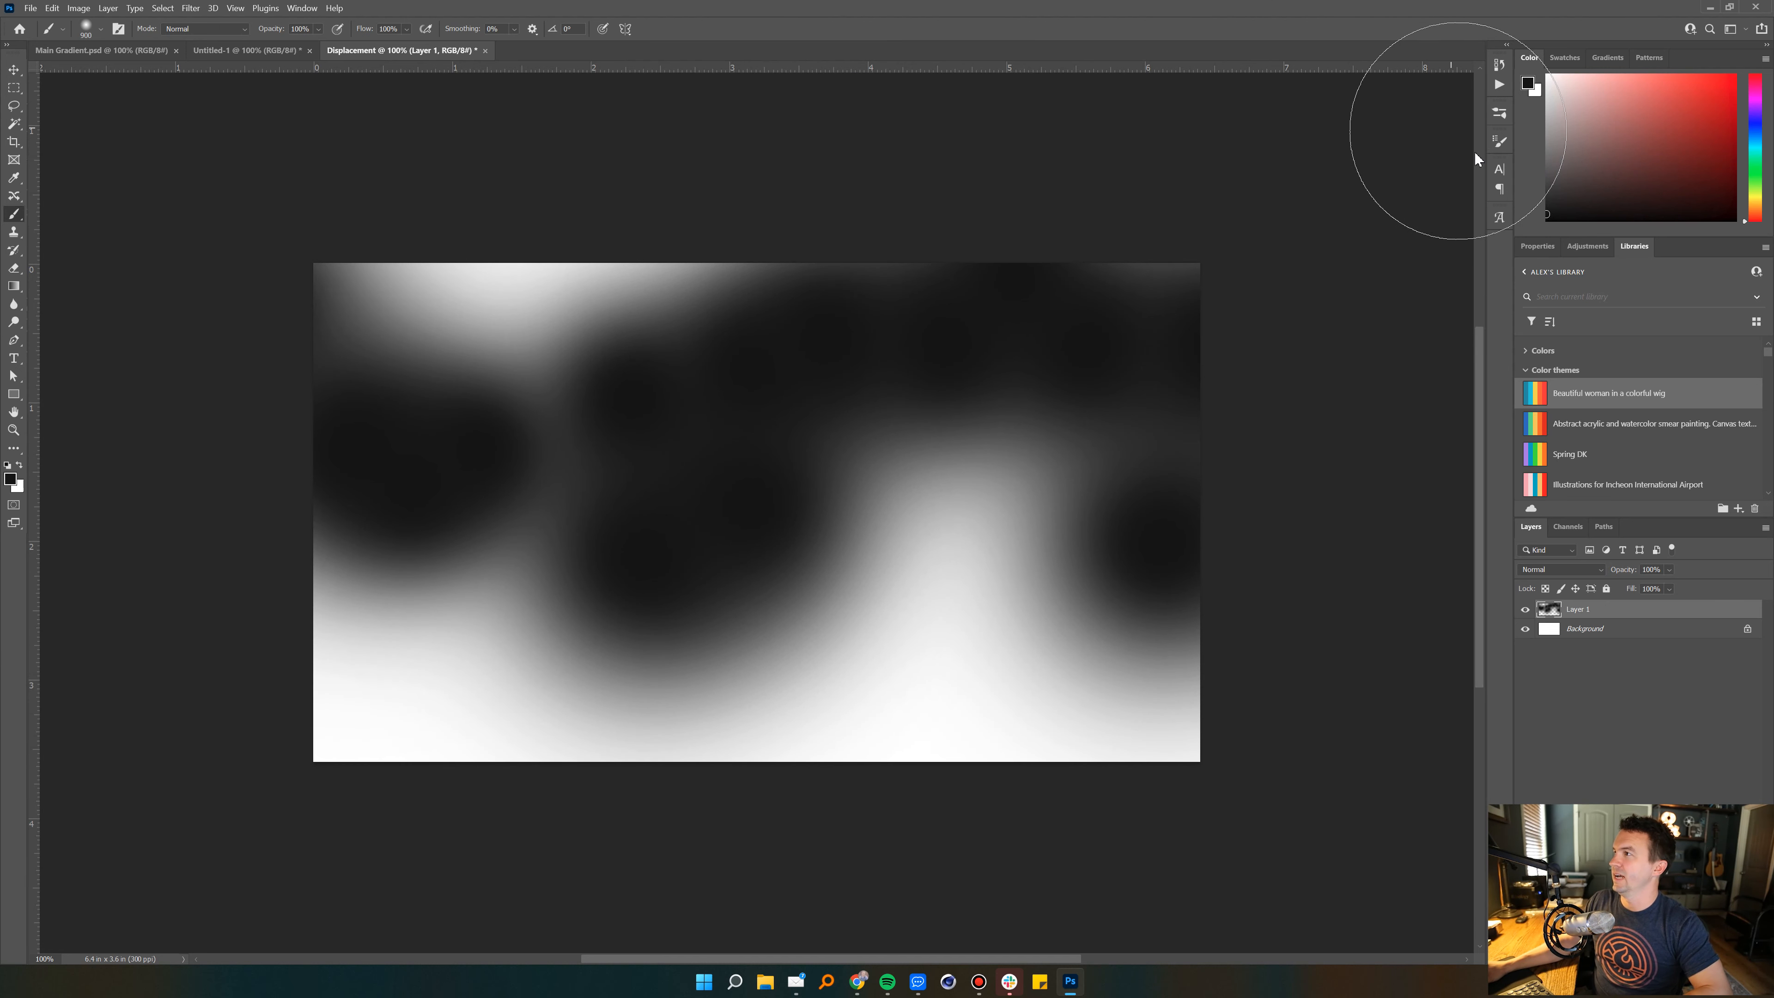
Step: Turn off Scattering for the brush and close its settings
click(1499, 143)
click(1243, 211)
click(1223, 210)
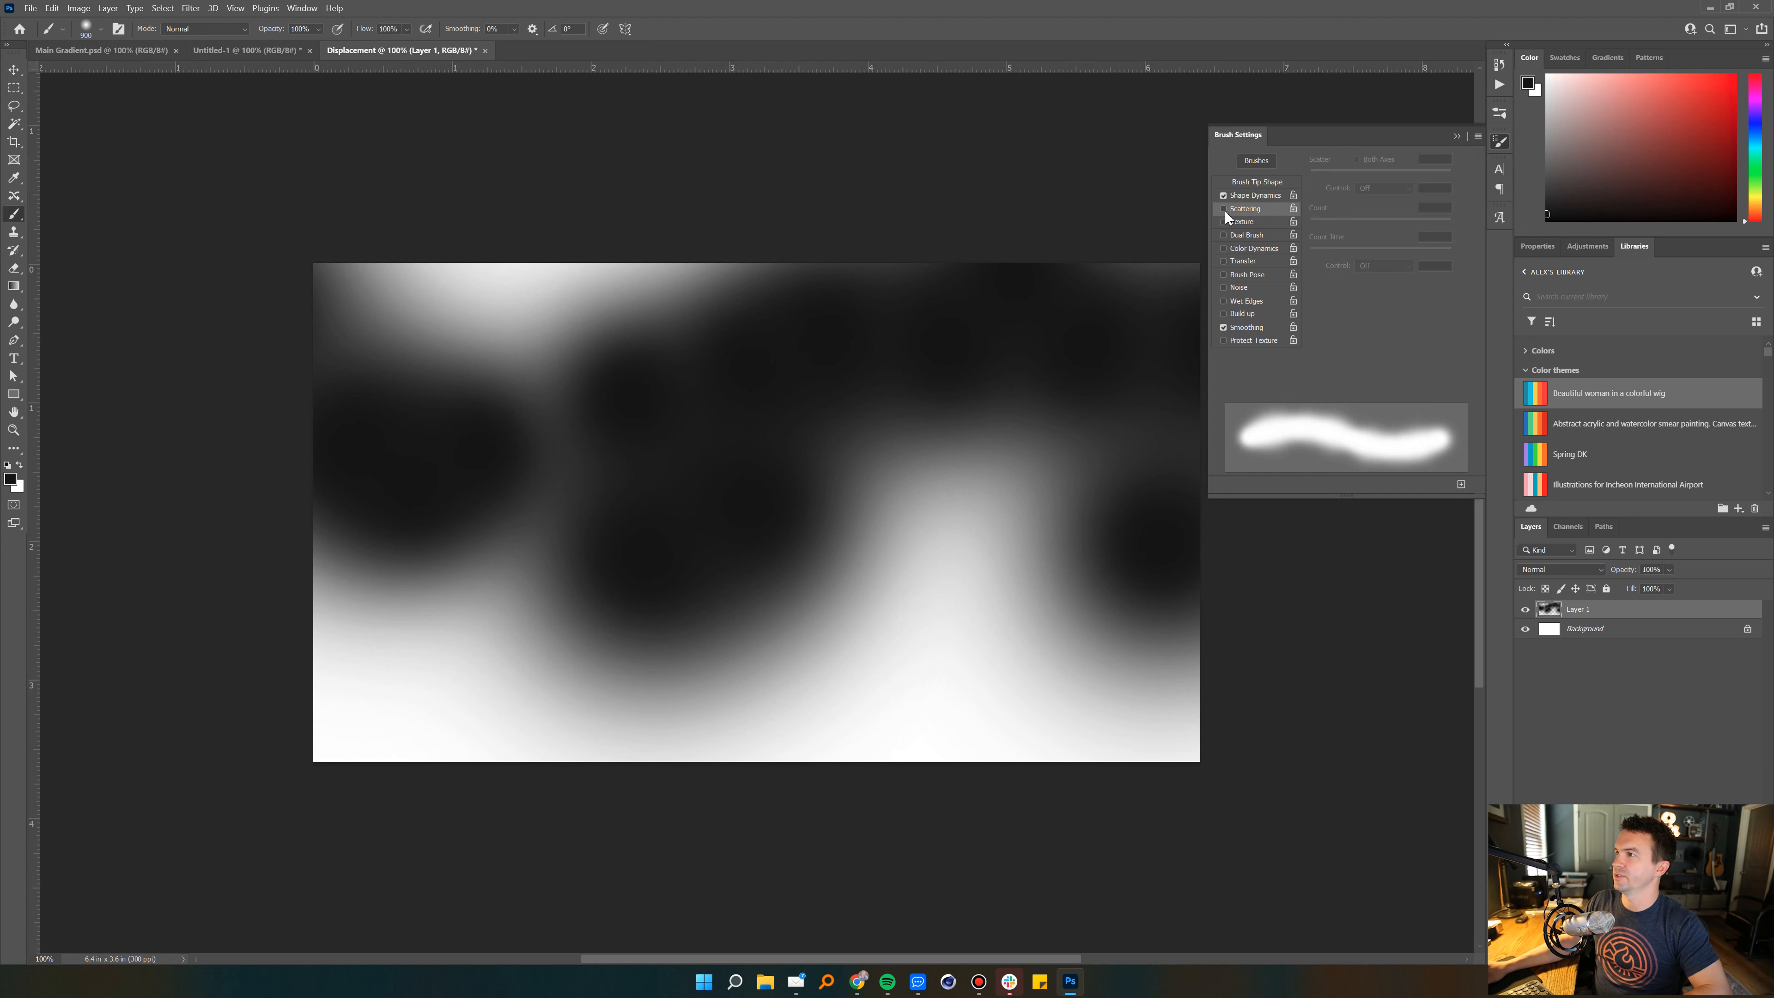
click(1457, 135)
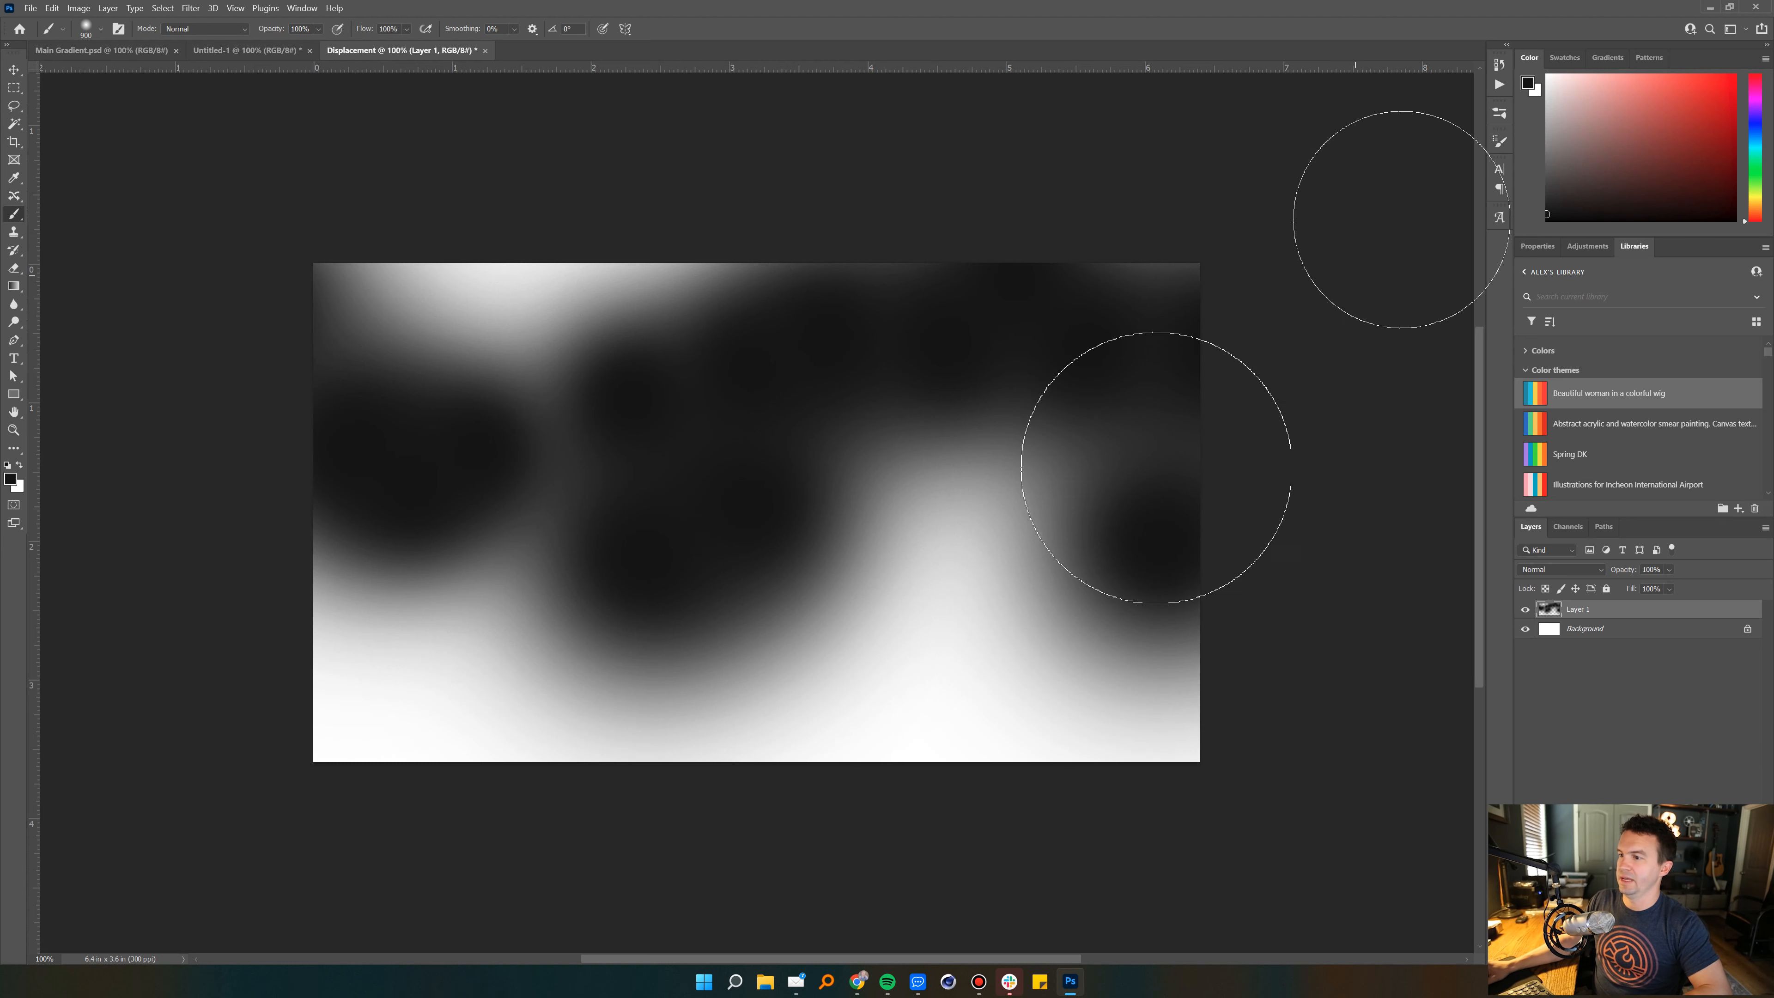
Step: Paint a soft black spot at the canvas's bottom centre and a smaller-brush one at its lower-left edge
click(859, 726)
key(bracketleft)
key(bracketleft)
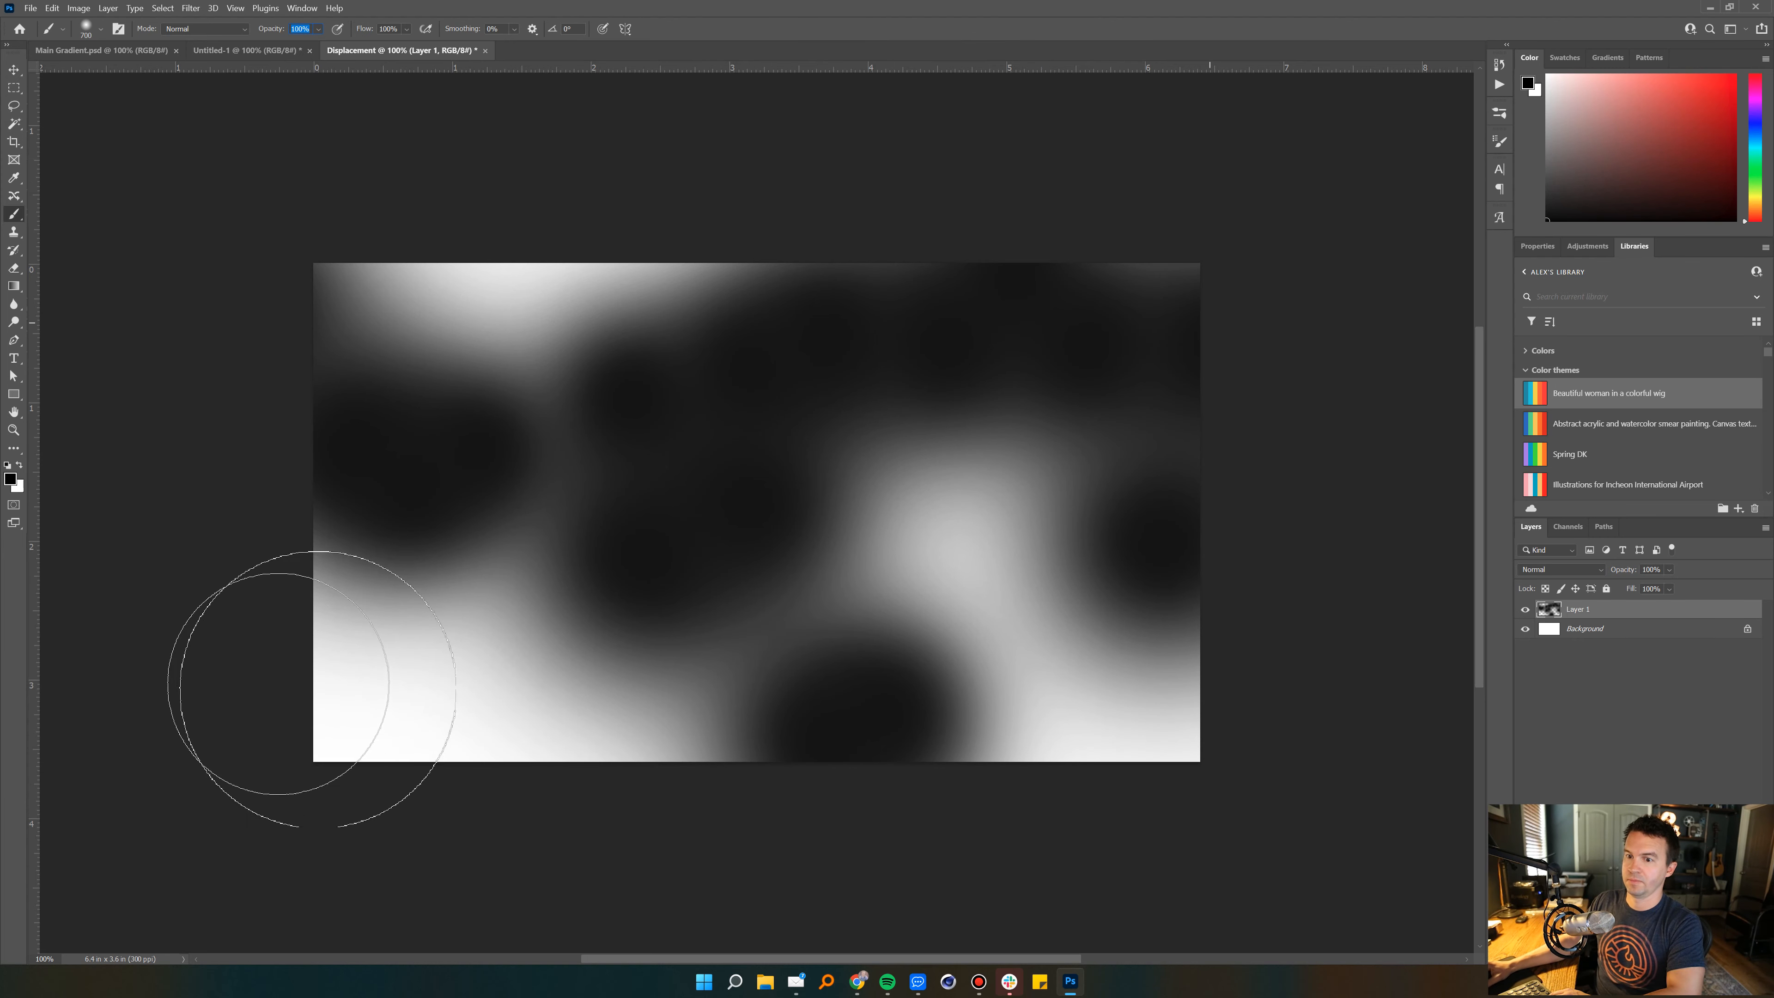
click(317, 691)
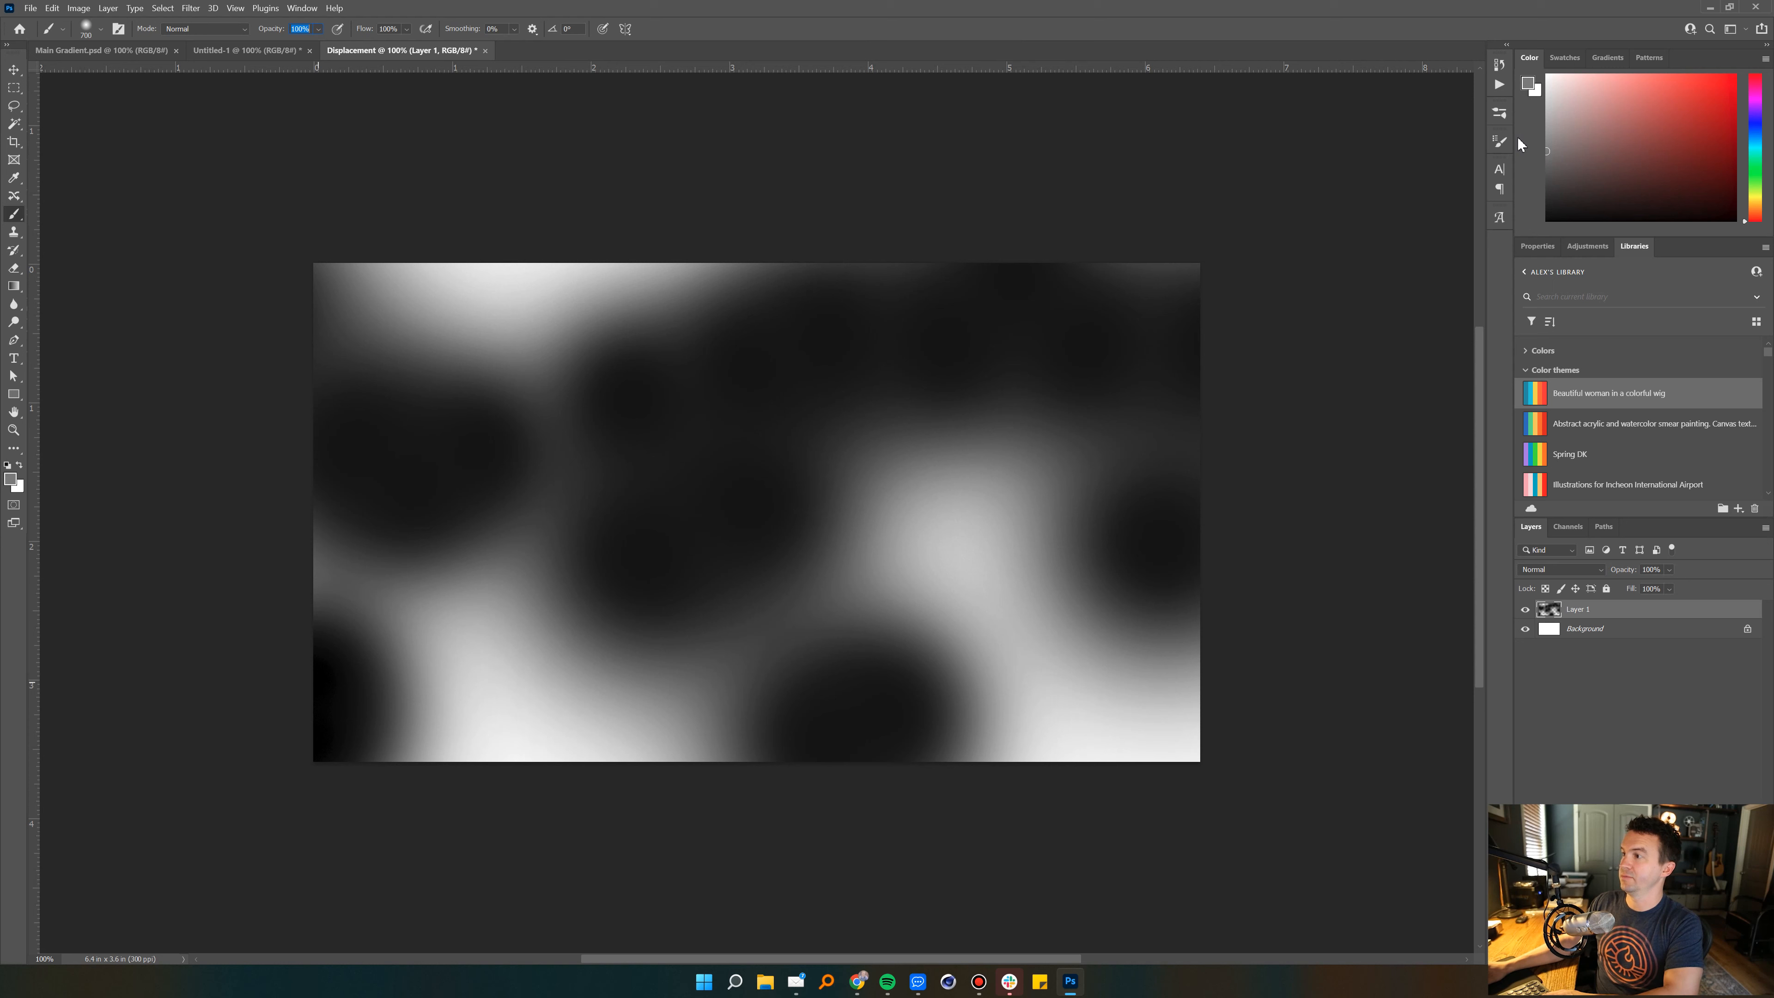
Step: Paint a mid-gray band with a reduced brush from the canvas's right edge over the top to its left edge
key(Return)
key(bracketleft)
key(bracketleft)
key(bracketleft)
key(bracketleft)
key(bracketleft)
key(bracketleft)
key(bracketleft)
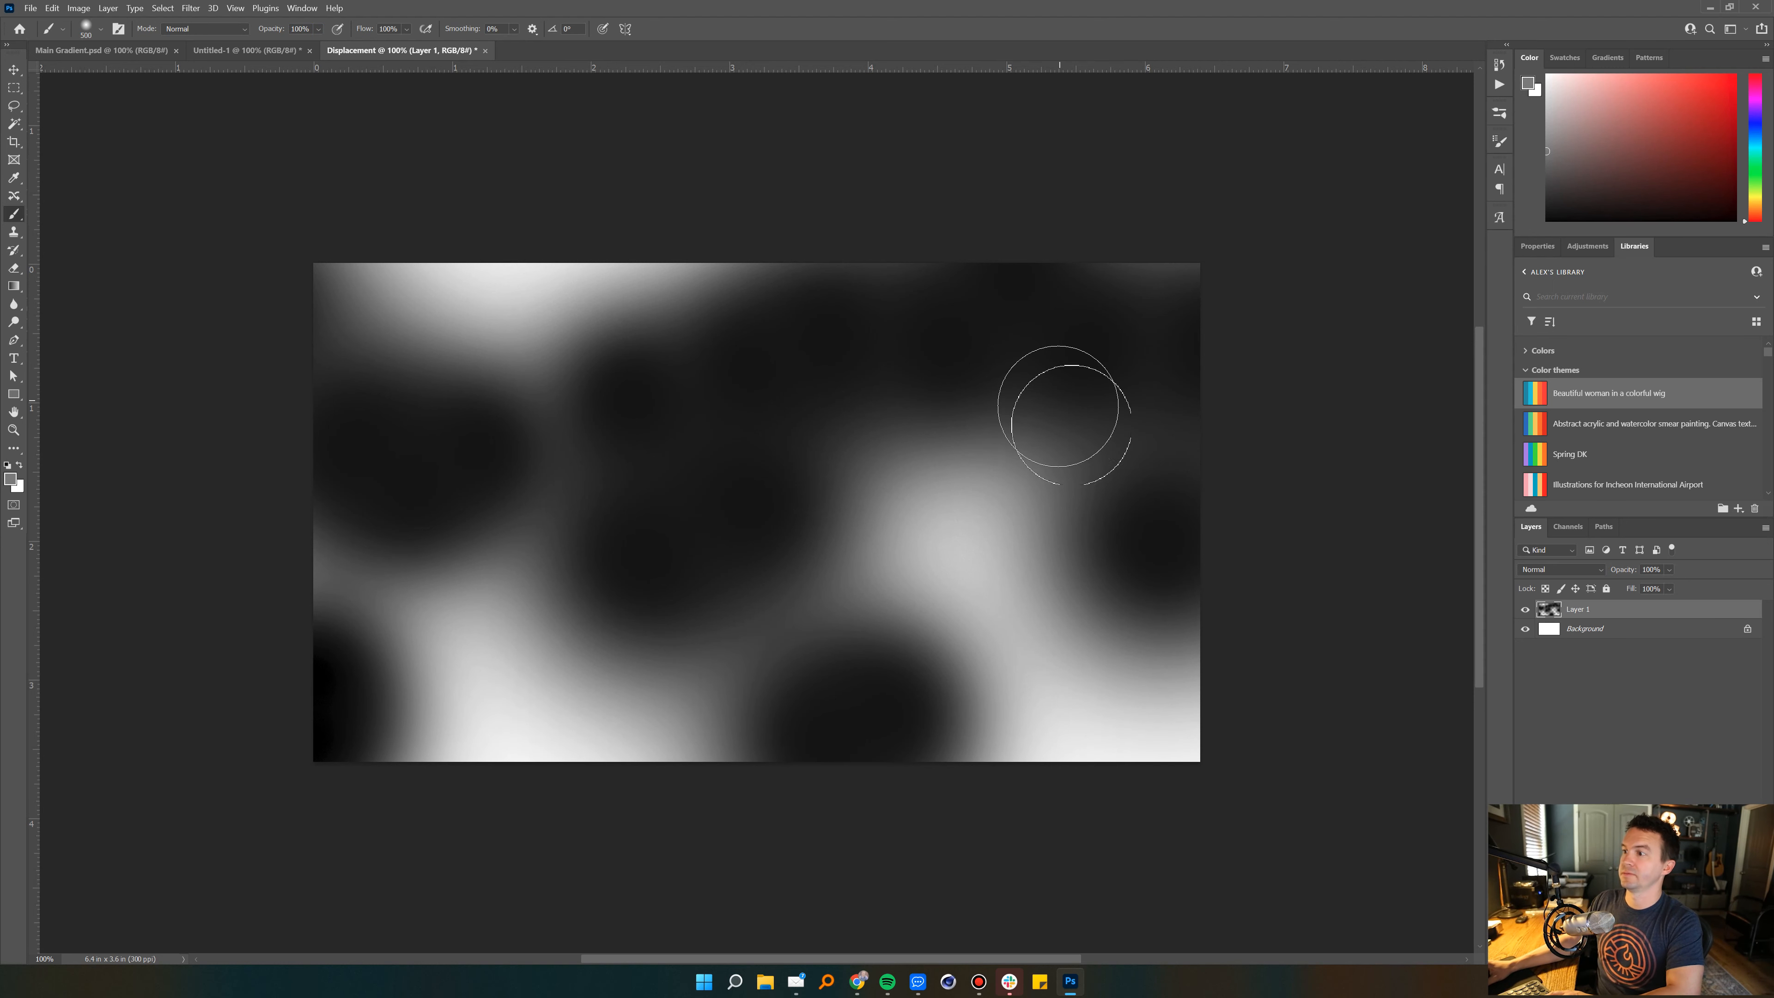
mouse_move(1268, 655)
mouse_down()
mouse_move(368, 389)
mouse_move(209, 582)
mouse_up()
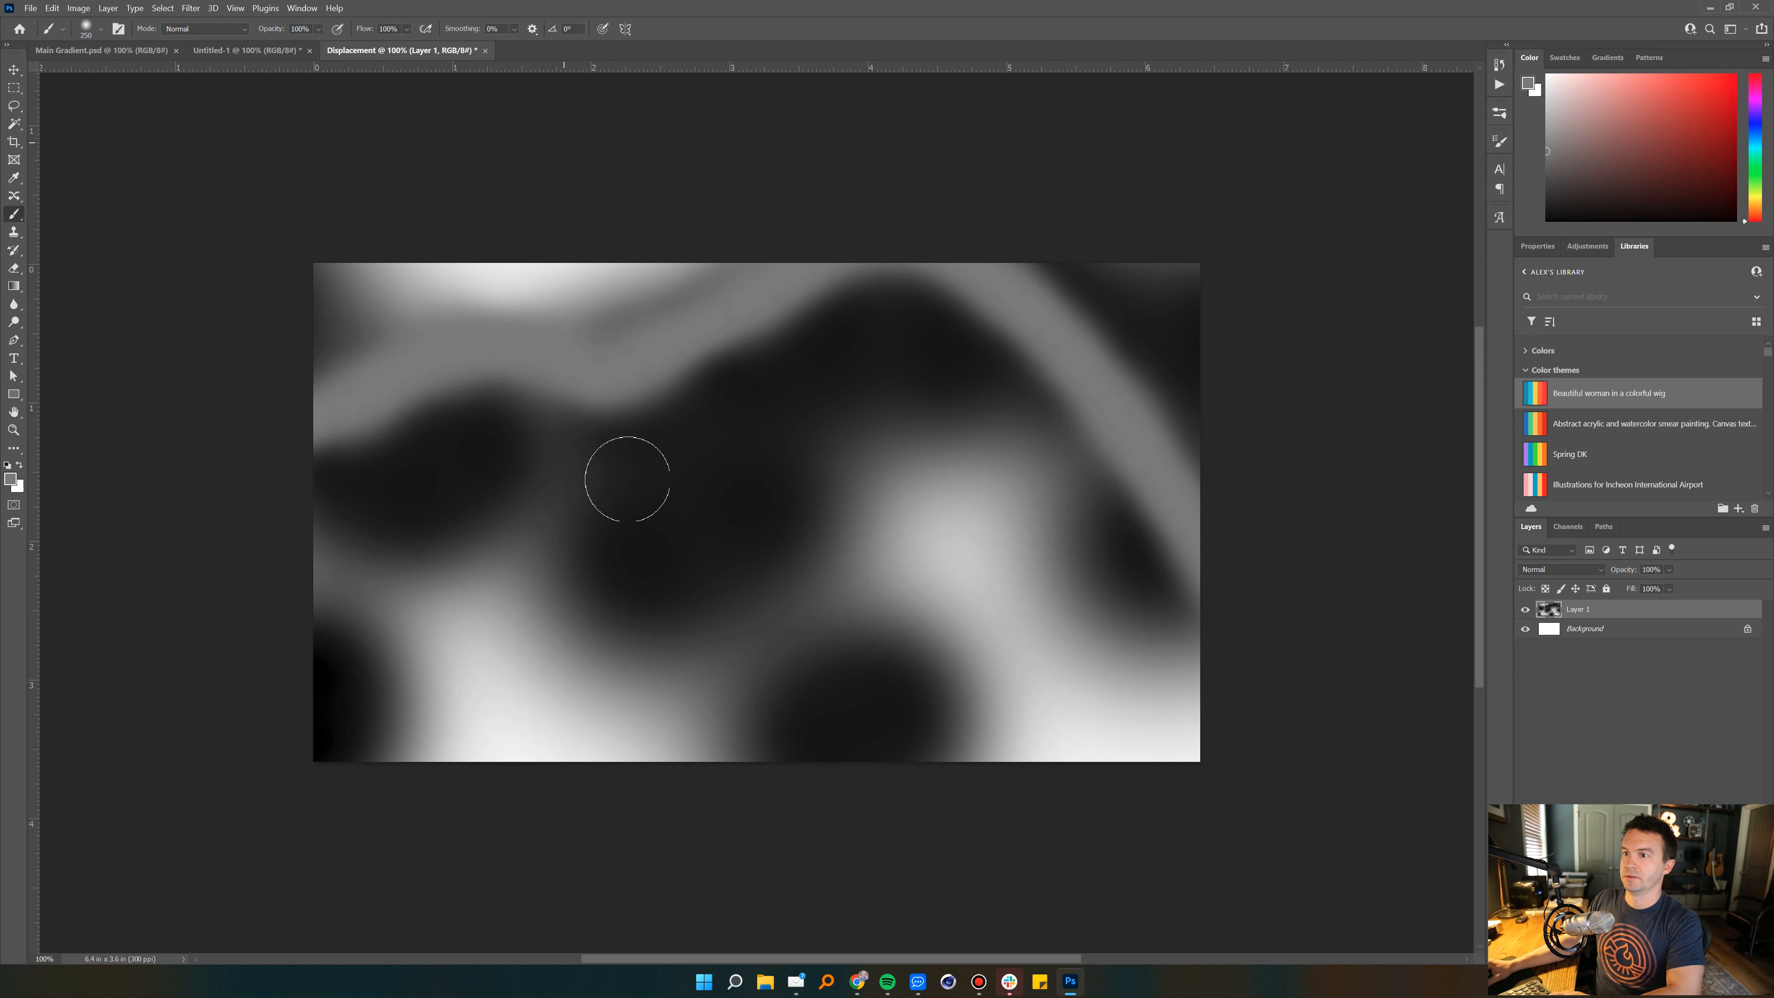
Step: Paint a gray stroke from the top down to the bottom centre, and widen the gray along the bottom with a larger brush
drag(586, 257, 918, 867)
key(bracketright)
key(bracketright)
key(bracketright)
key(bracketright)
key(bracketright)
drag(601, 810, 860, 672)
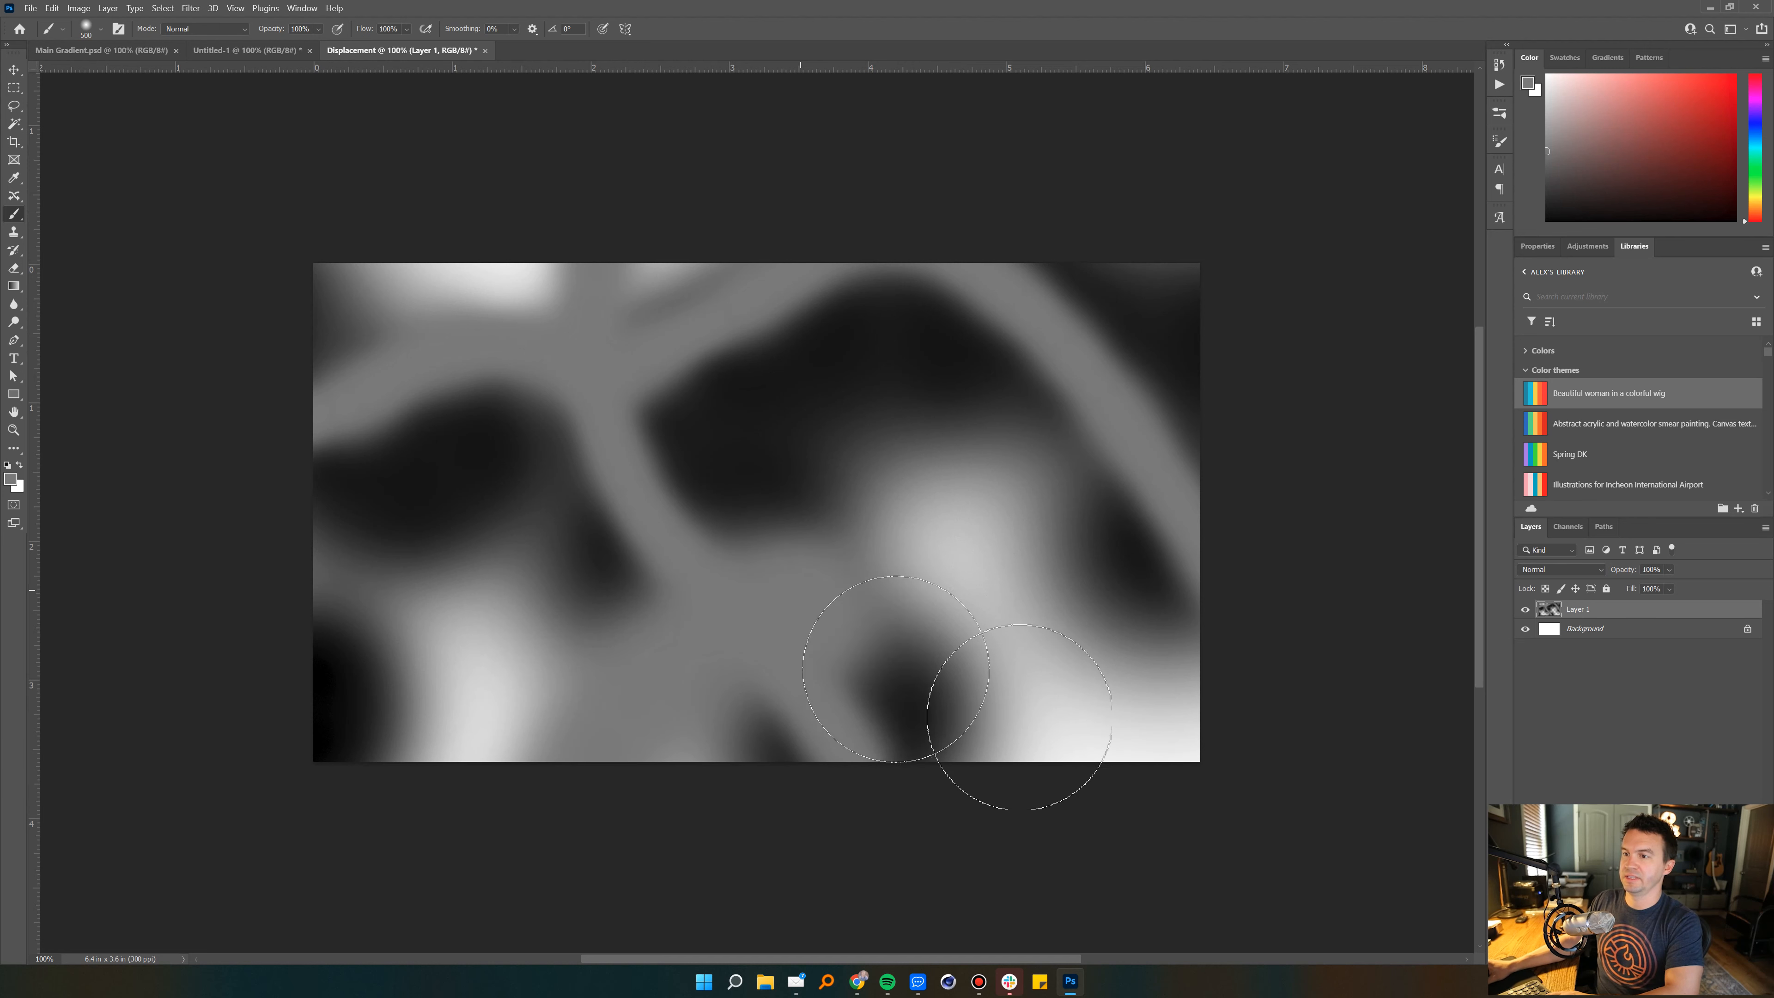
Step: Paint black strokes over the upper-right and bottom areas using the default colors, and save the file as "Displacement" in the Test folder
key(d)
key(0)
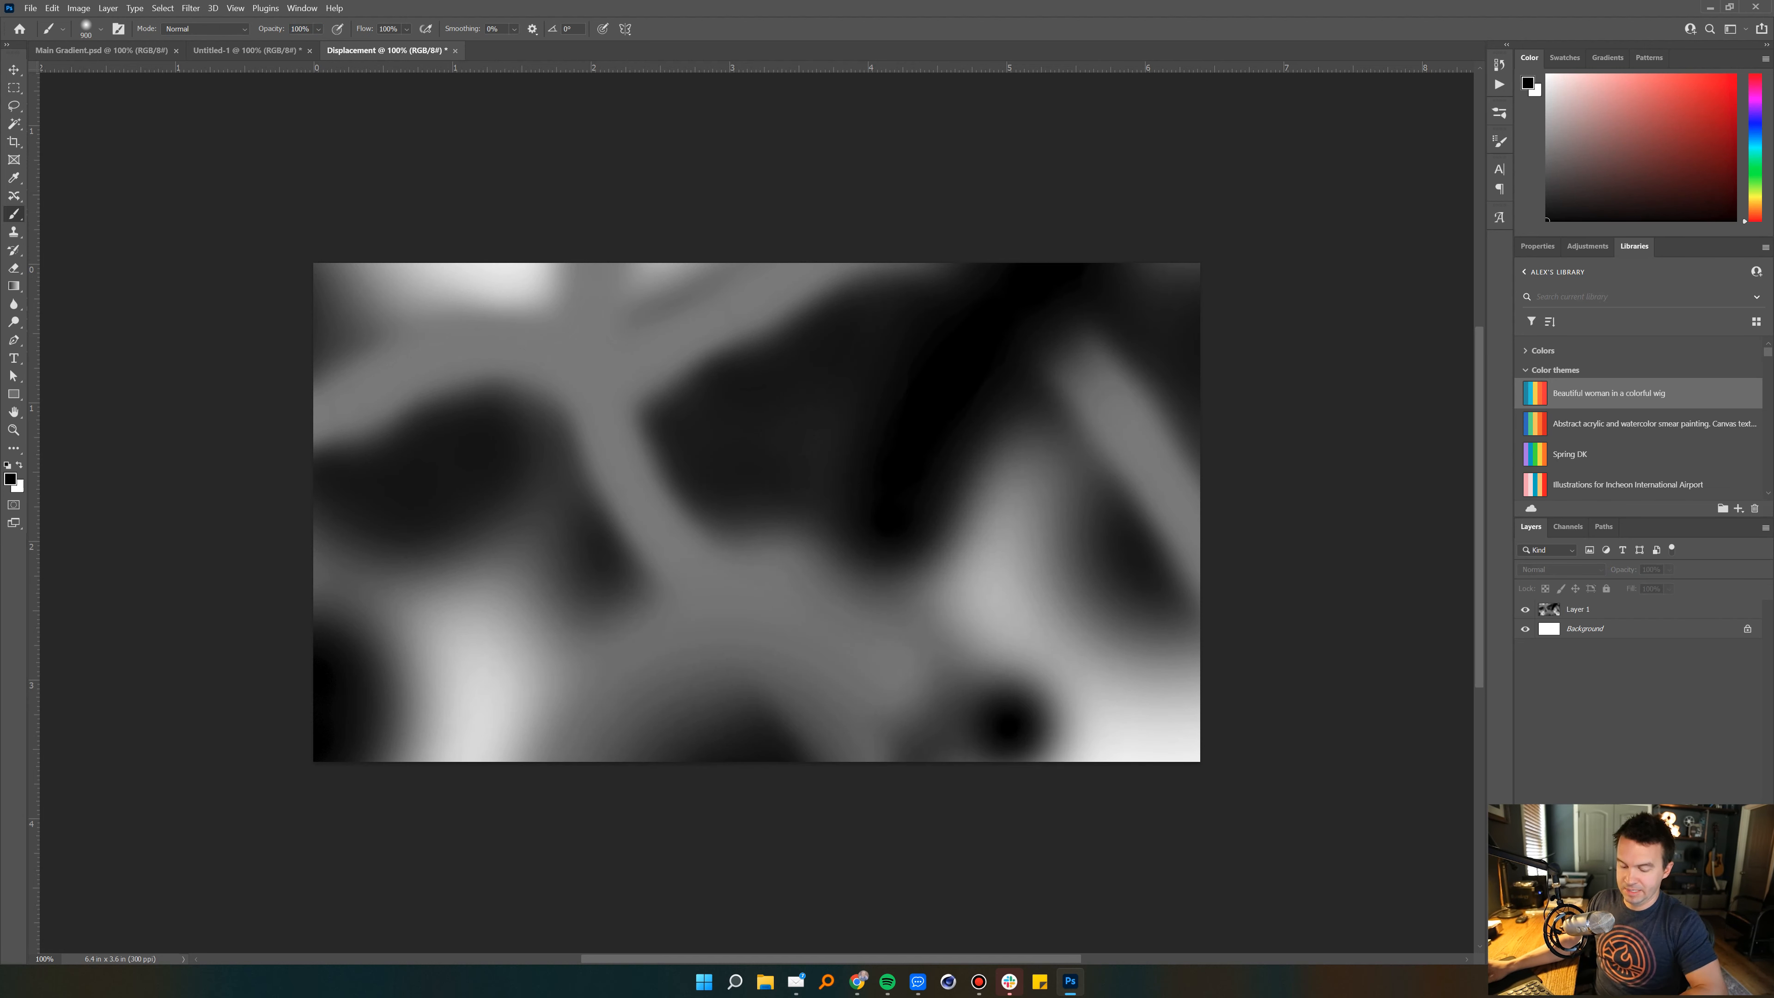
key(ctrl+s)
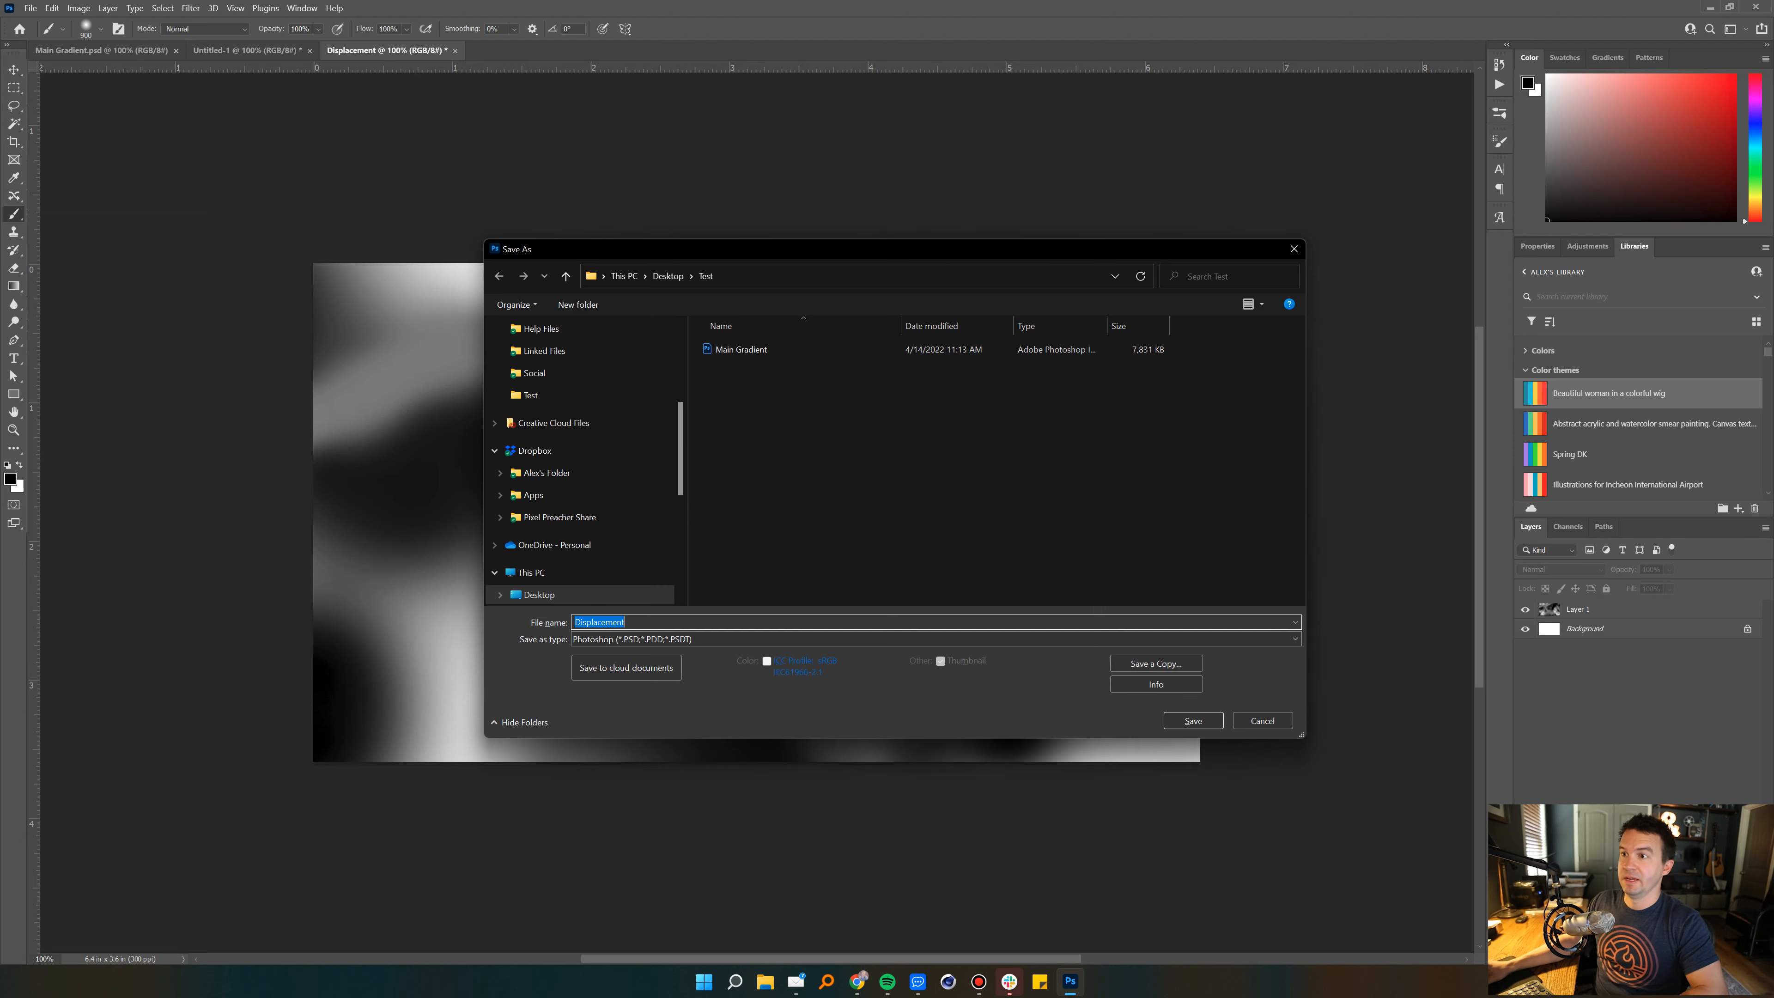
click(1193, 721)
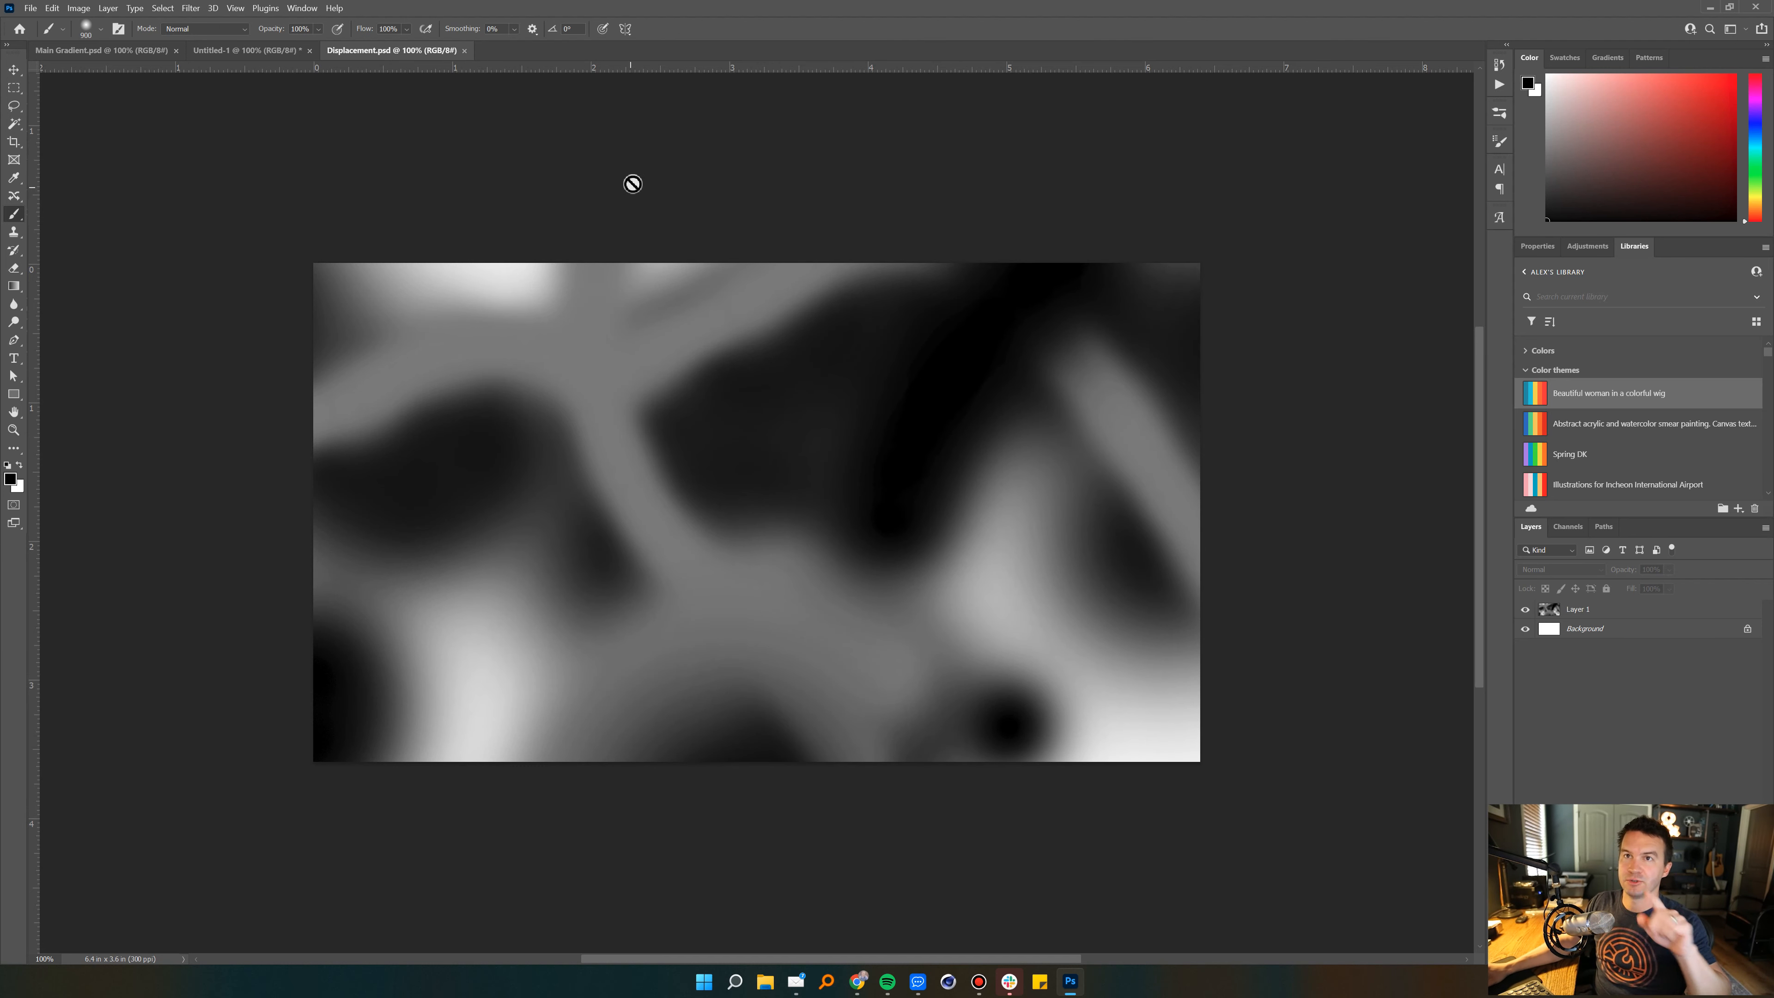
Step: Apply the Displace filter to the Main Gradient layer with Stretch To Fit and Repeat Edge Pixels, using the Displacement file as the map
click(230, 52)
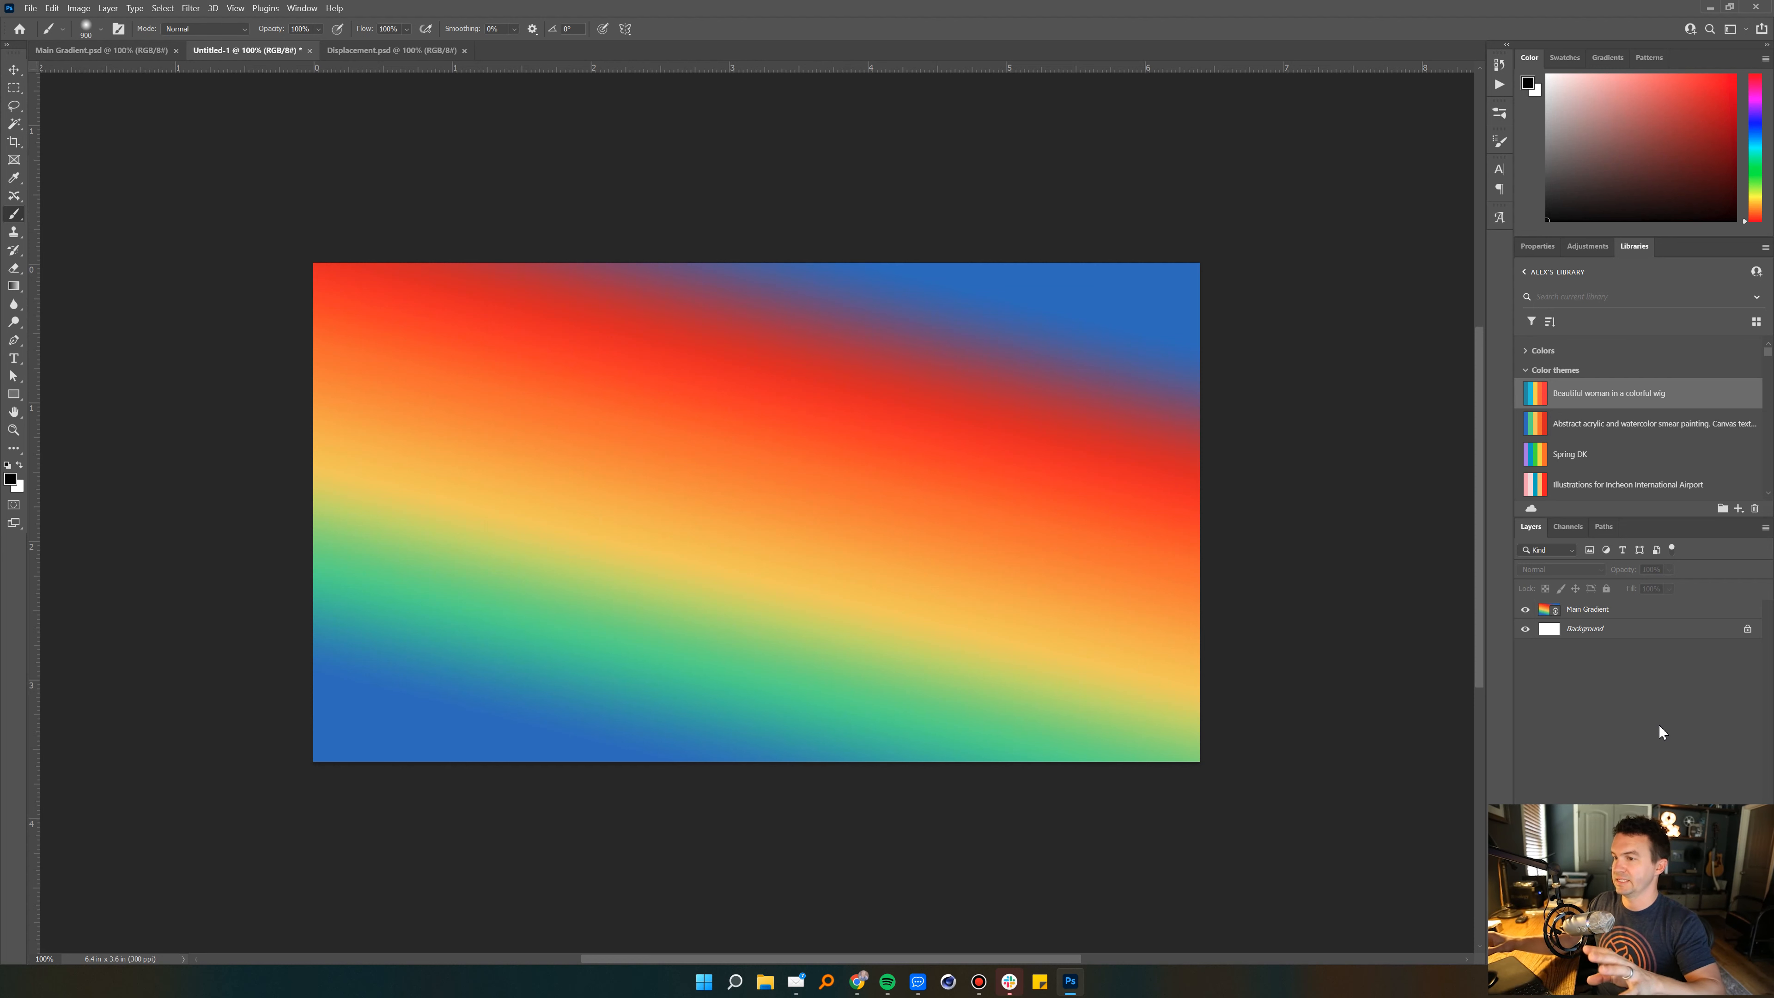
click(1666, 616)
click(189, 9)
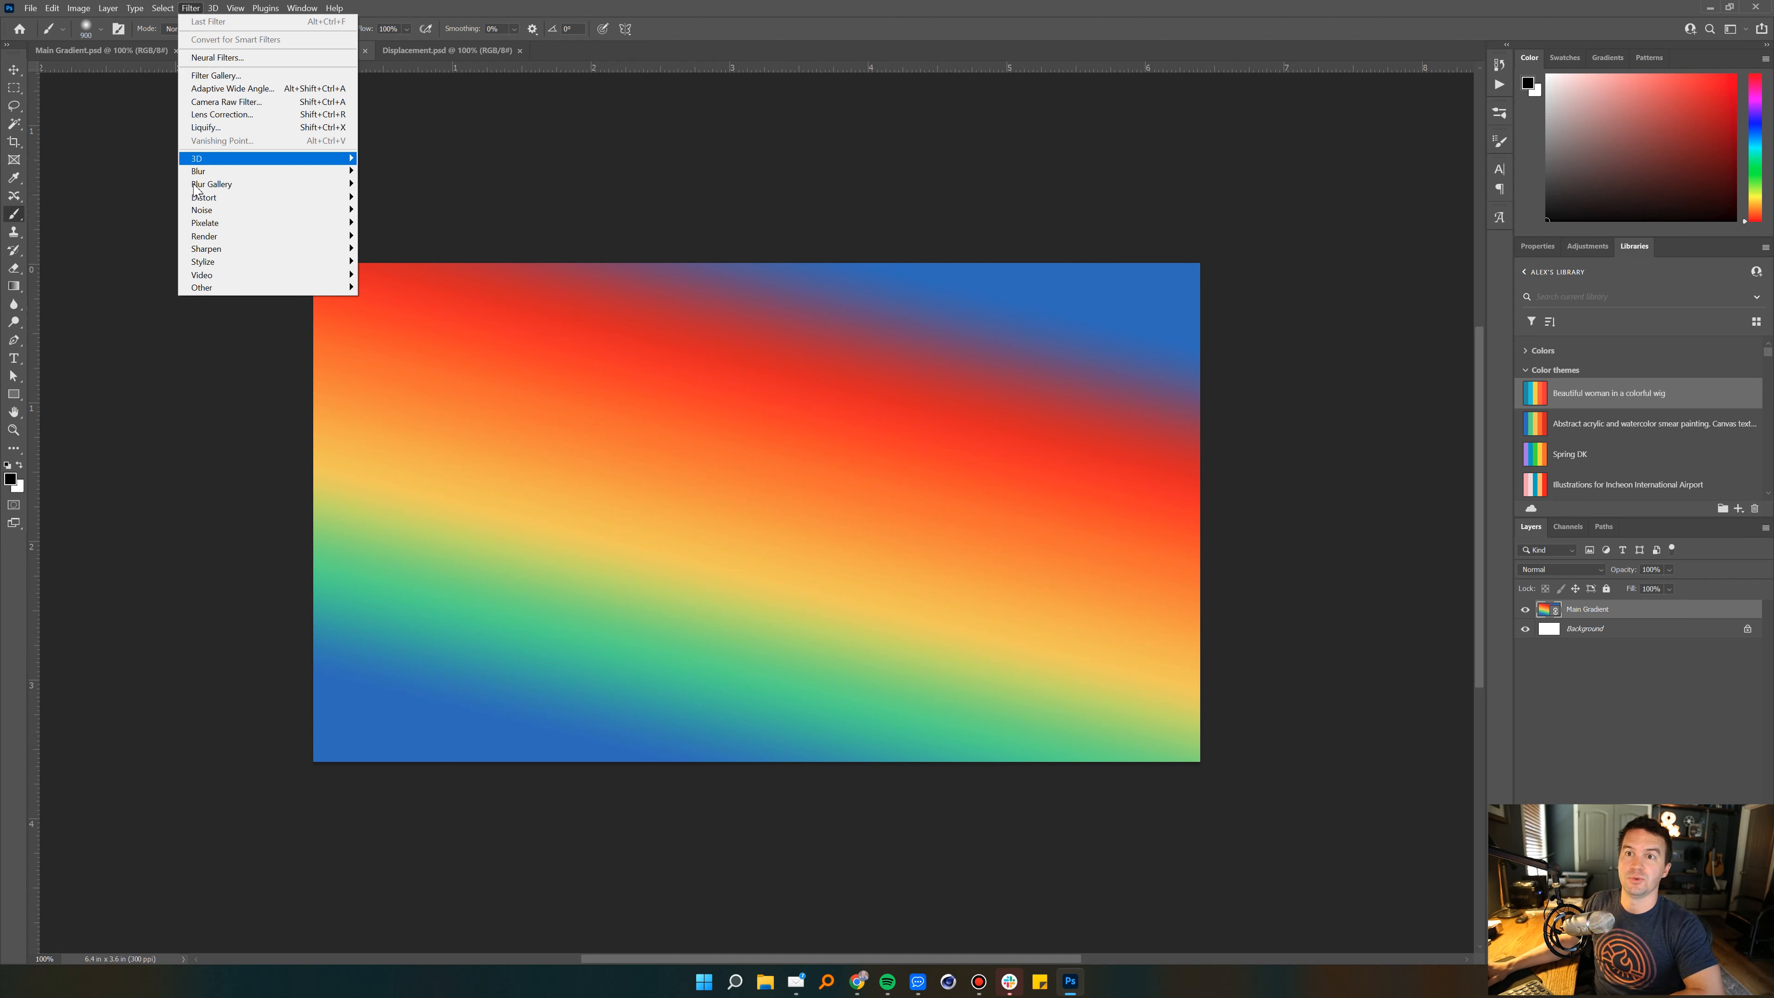
mouse_move(353, 199)
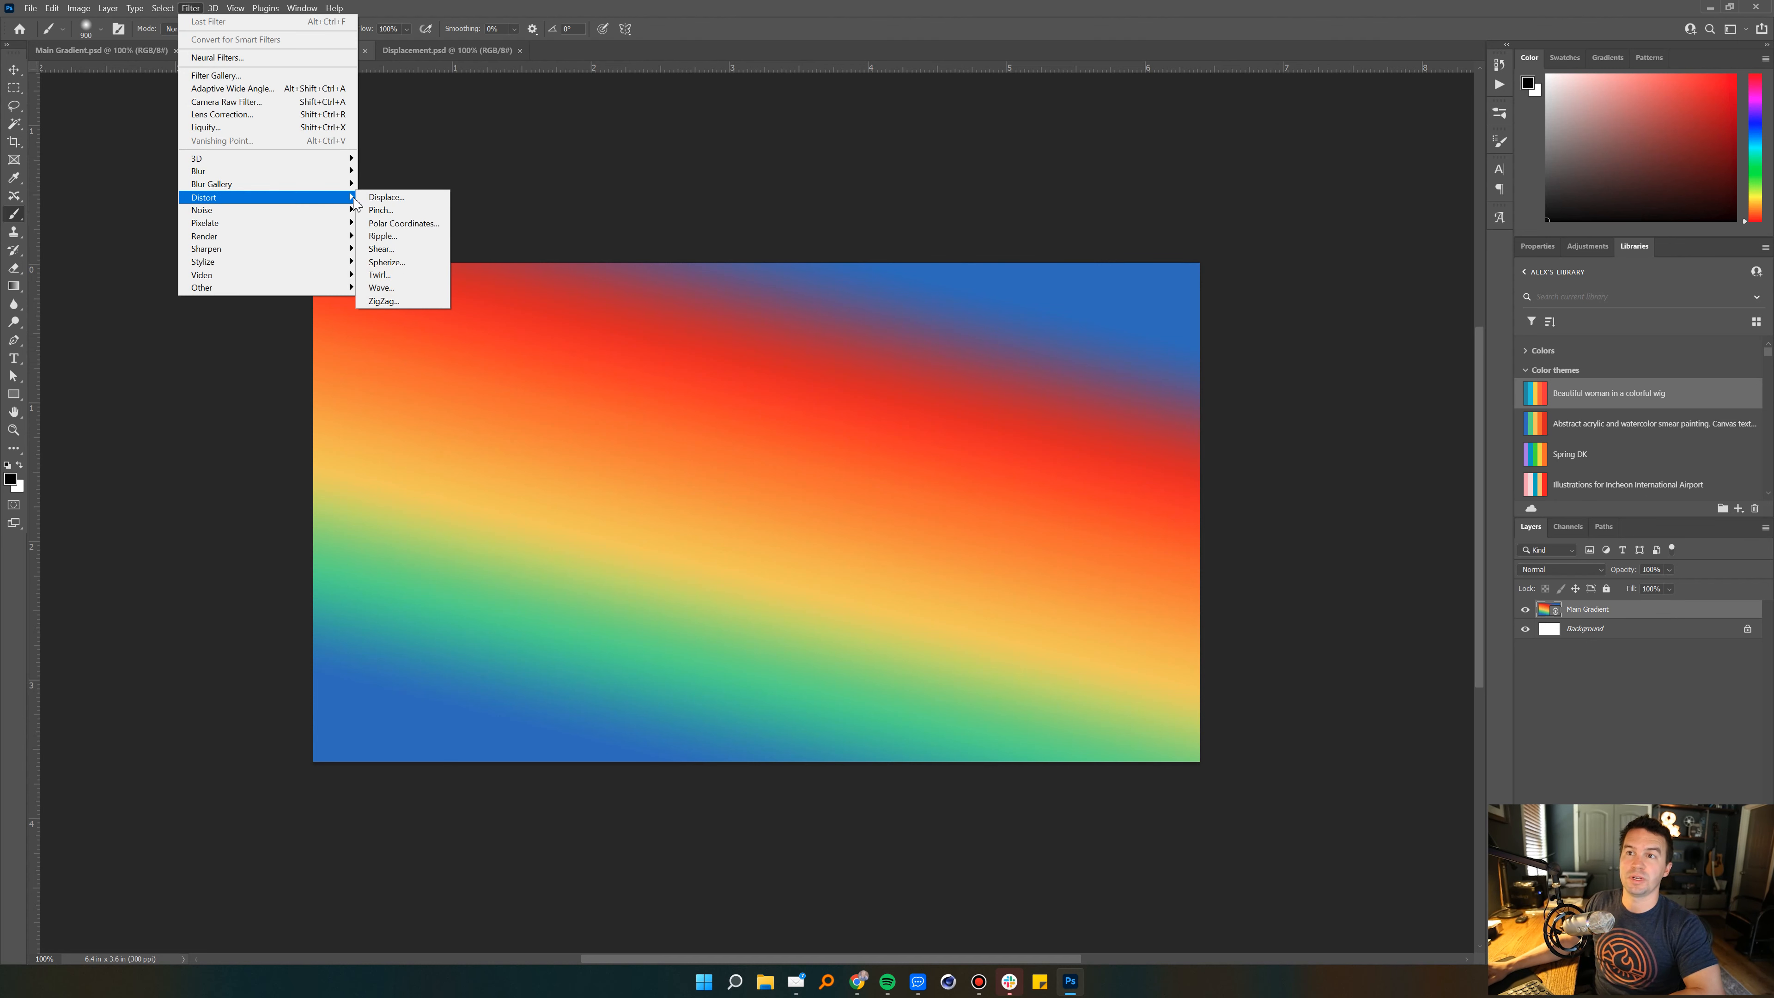
click(402, 198)
drag(960, 277, 938, 299)
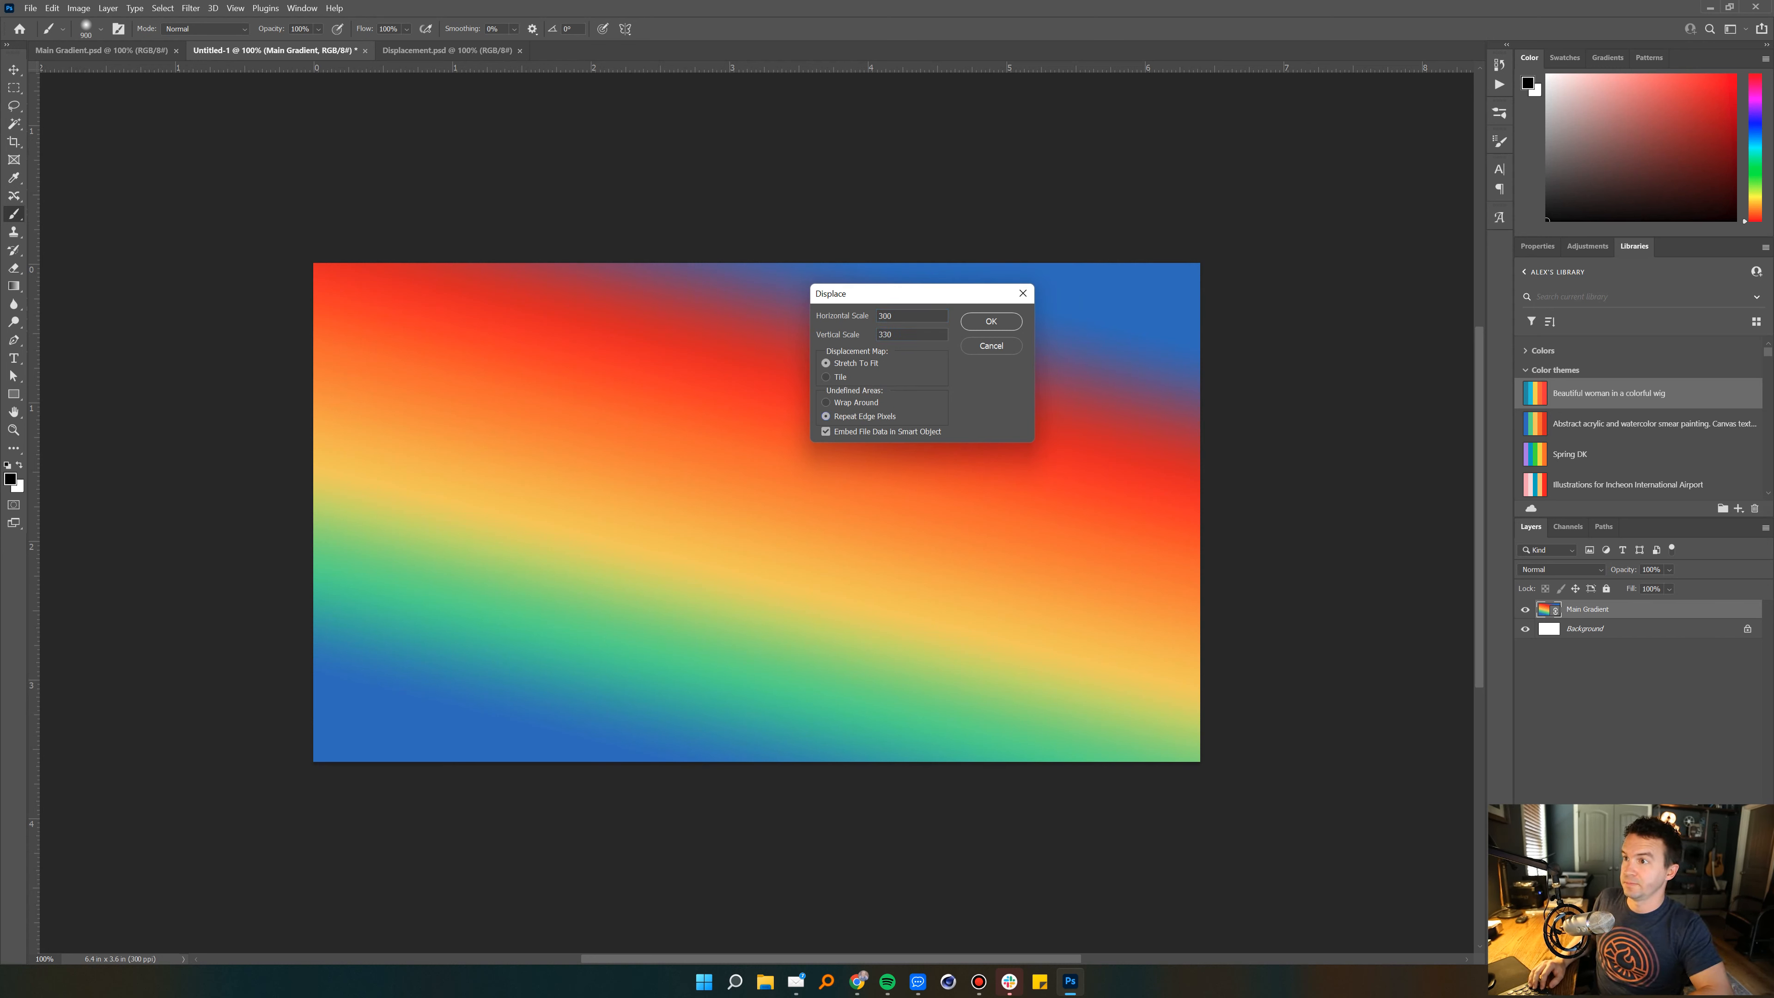
click(985, 322)
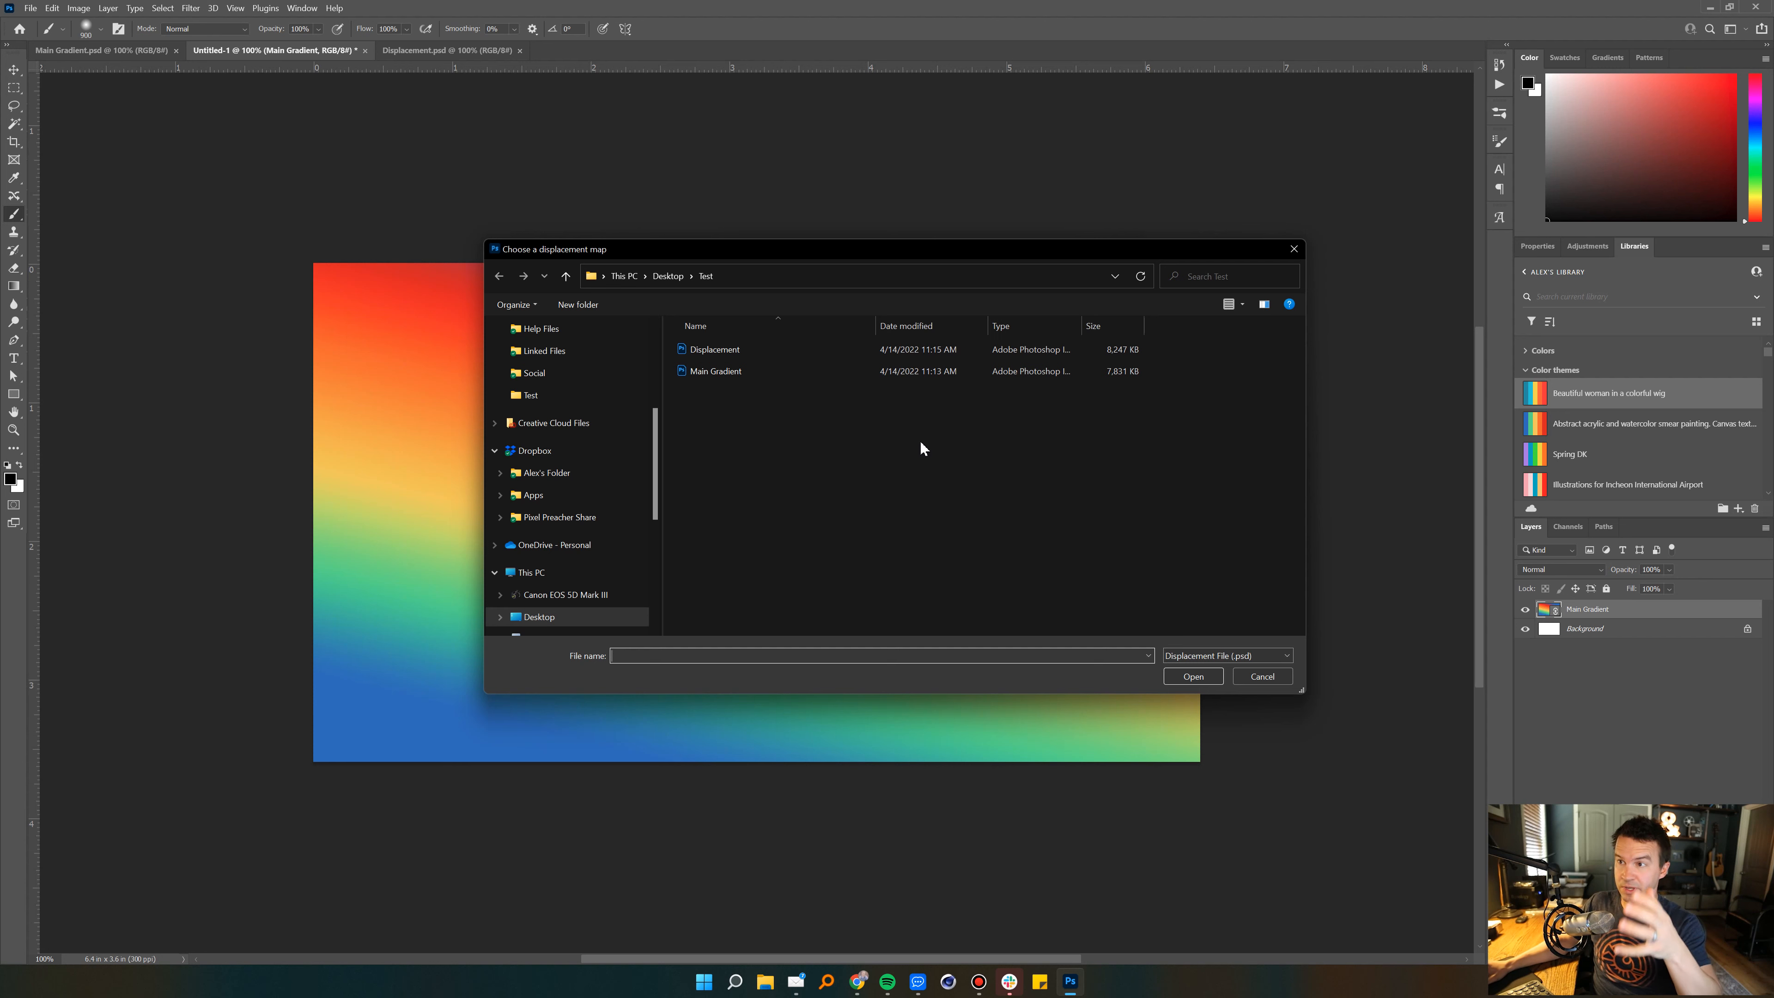
double_click(724, 351)
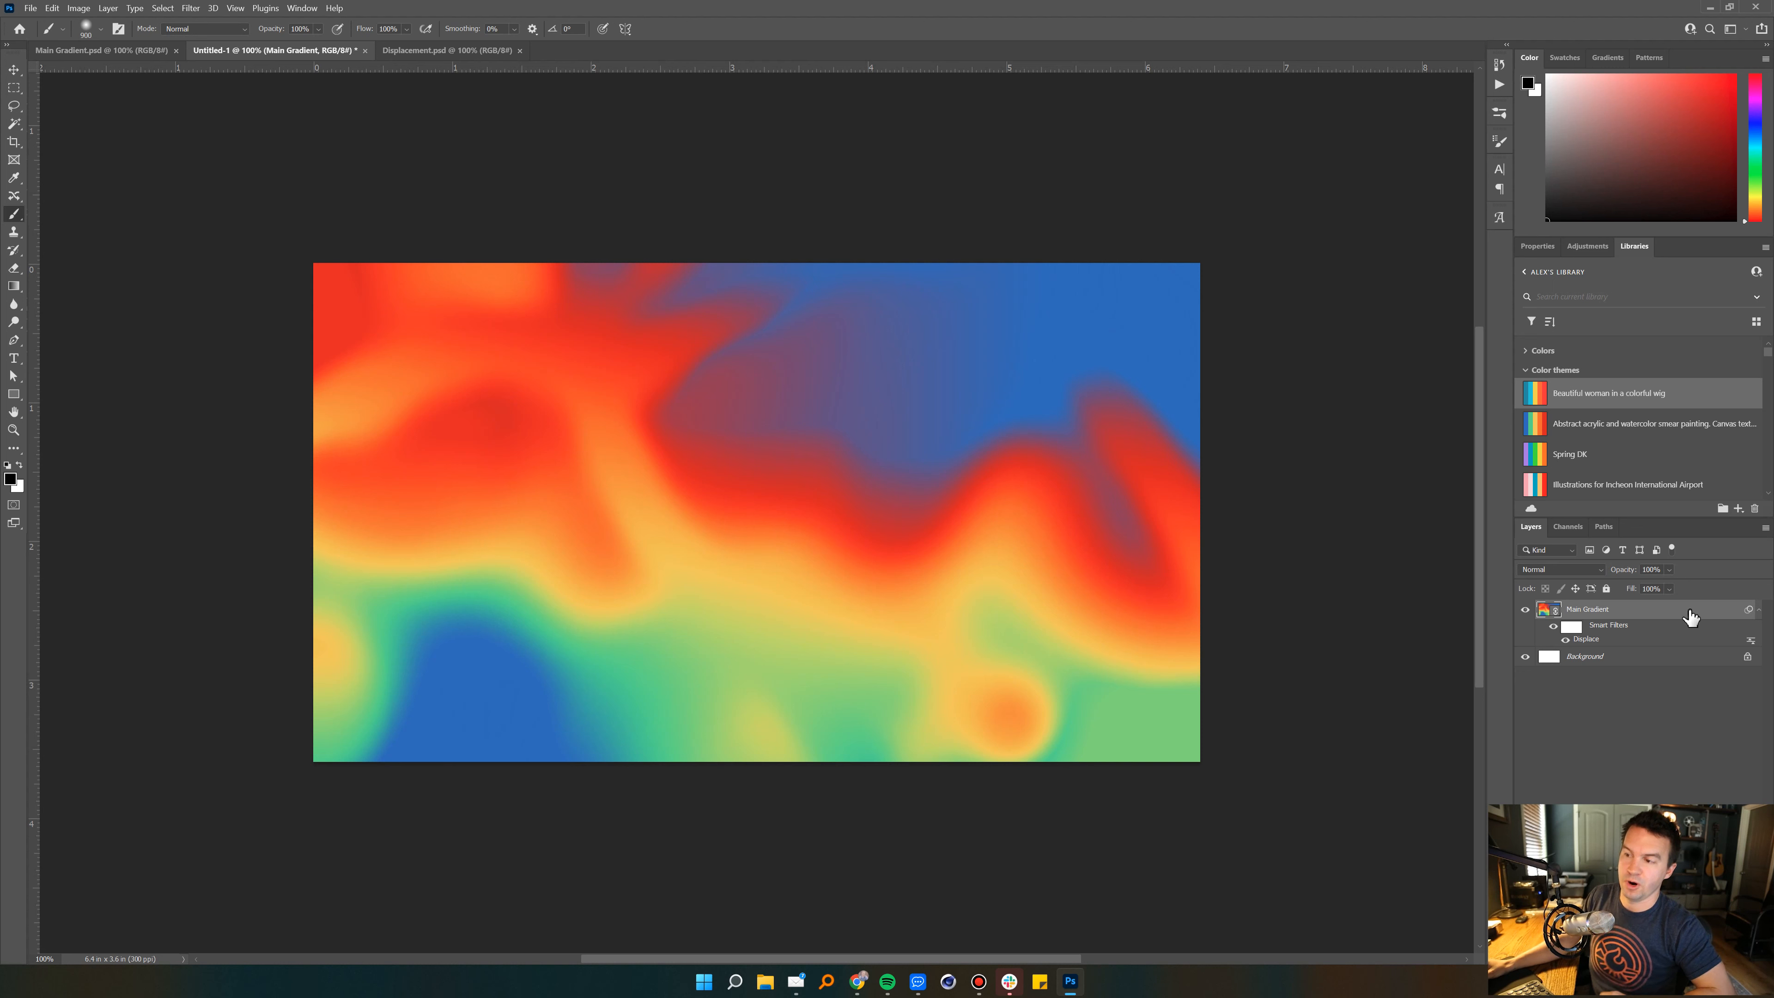
Step: Duplicate Layer 1 in the Displacement document and hide the original layer
click(444, 50)
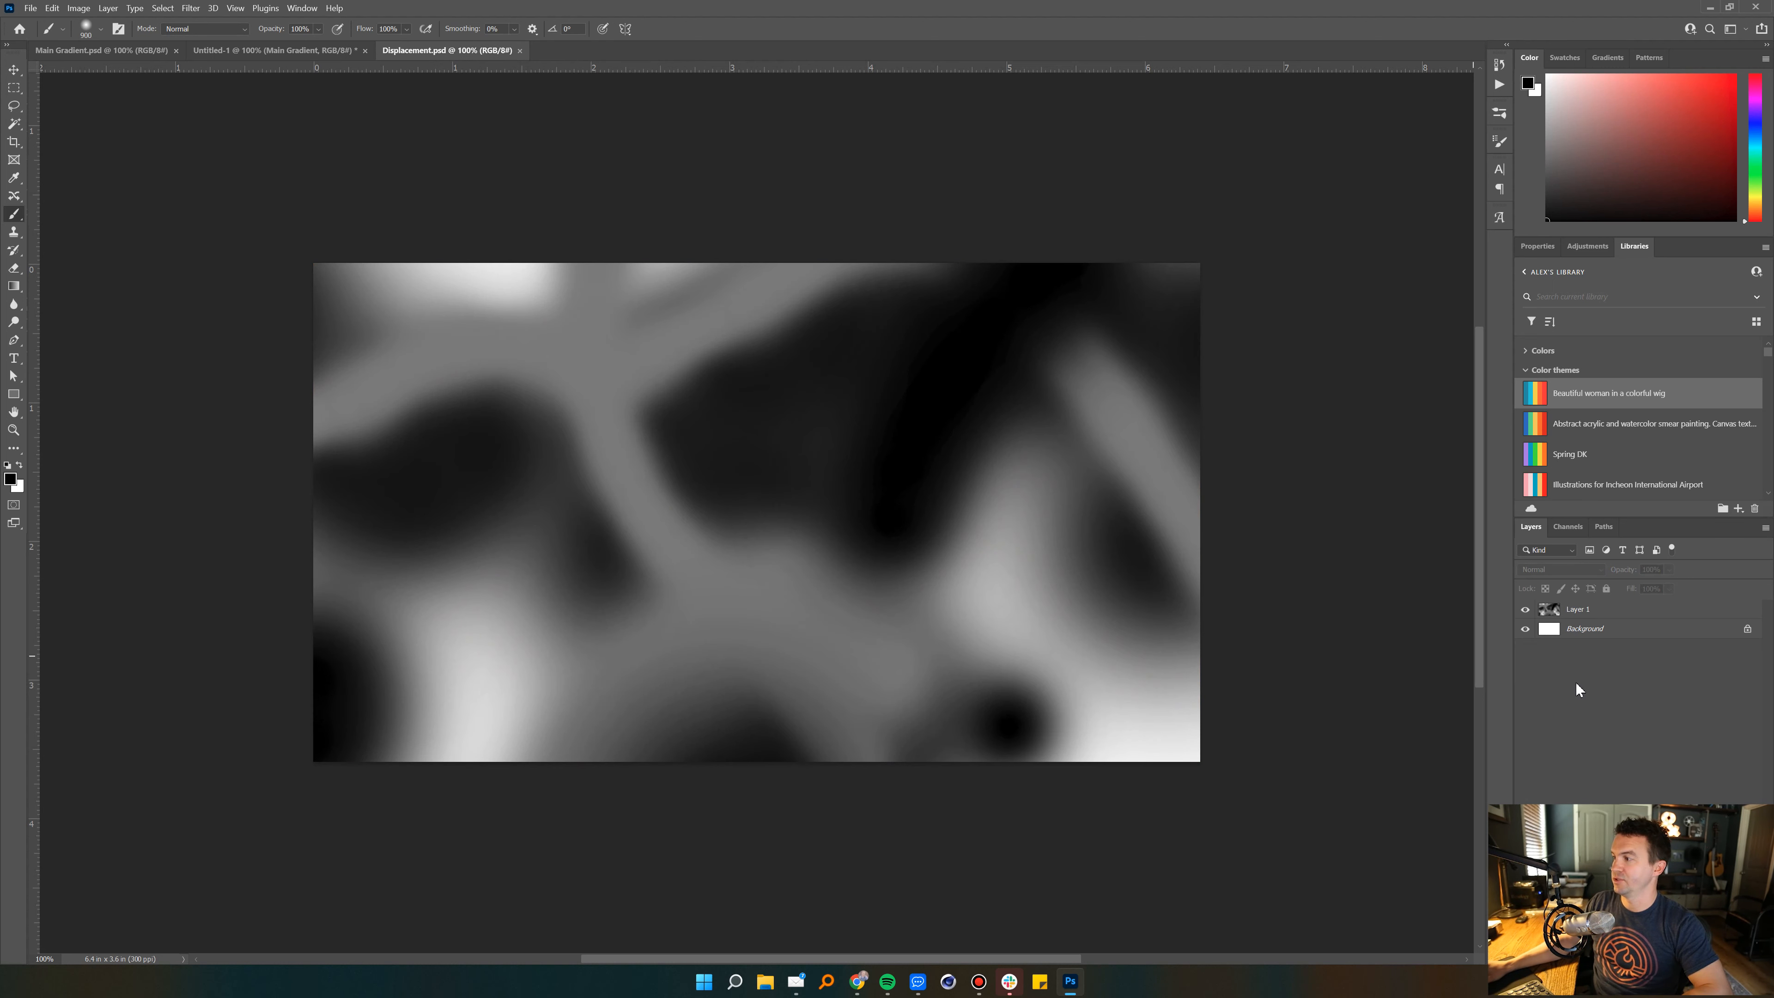
click(1650, 612)
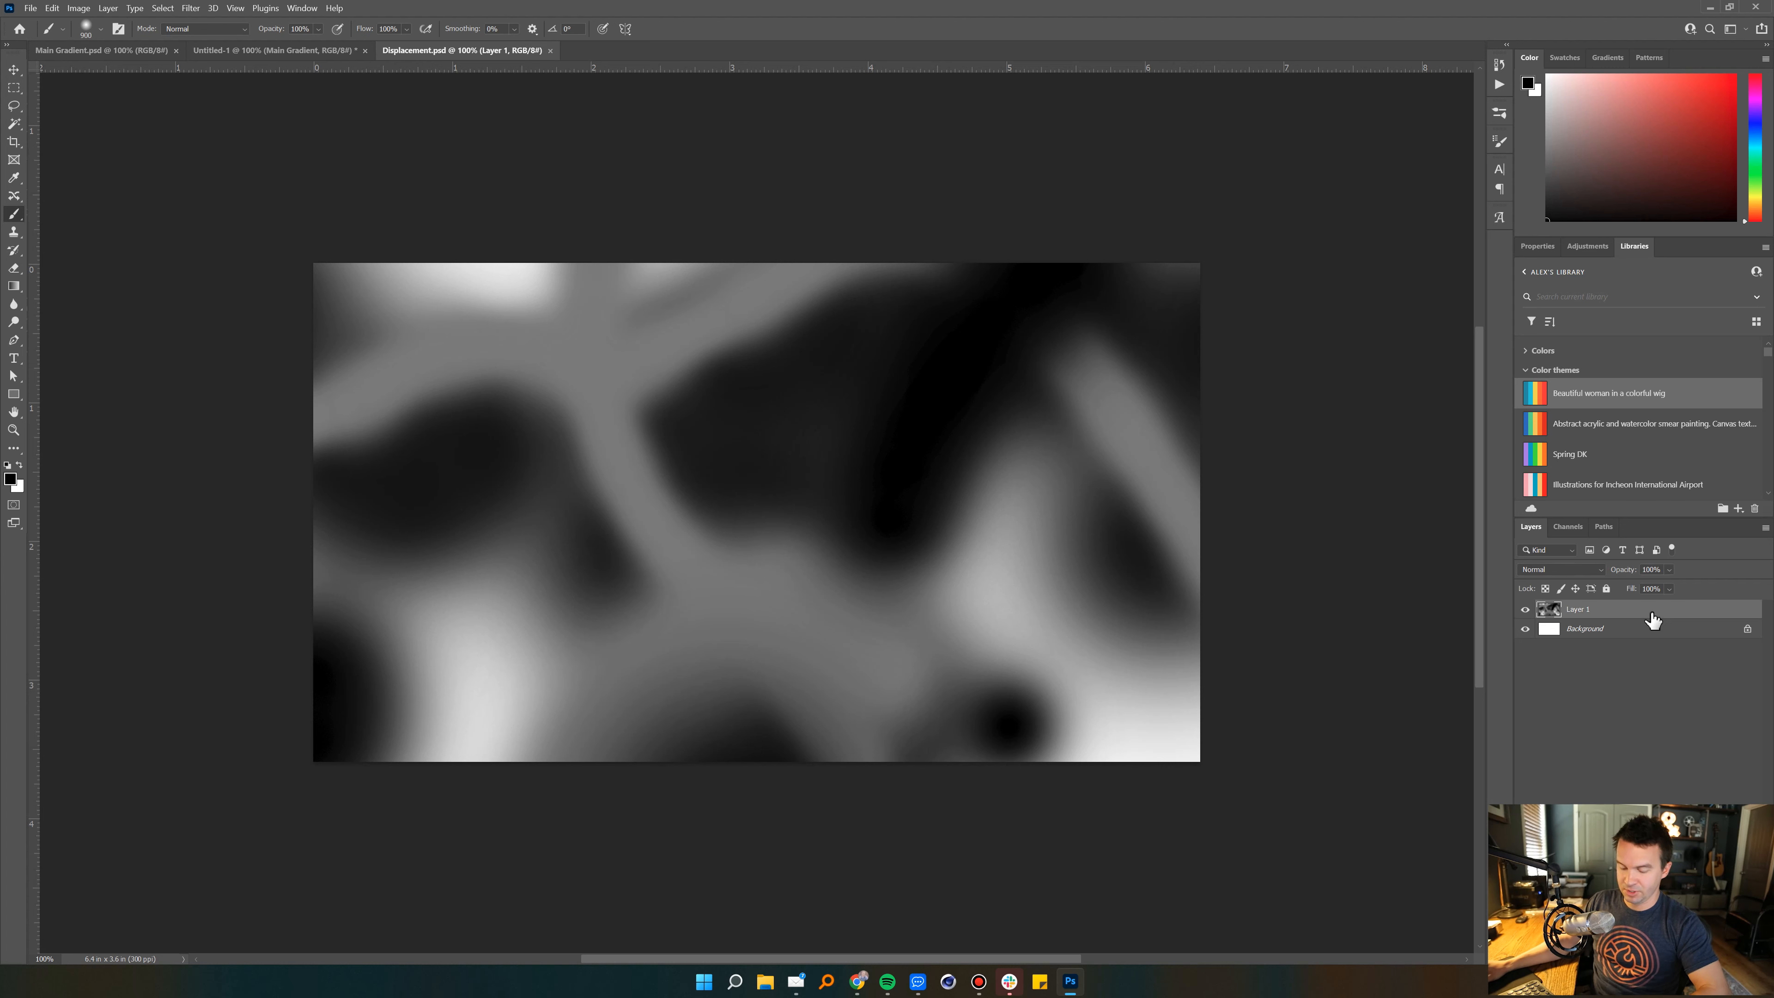
key(ctrl+j)
click(1525, 628)
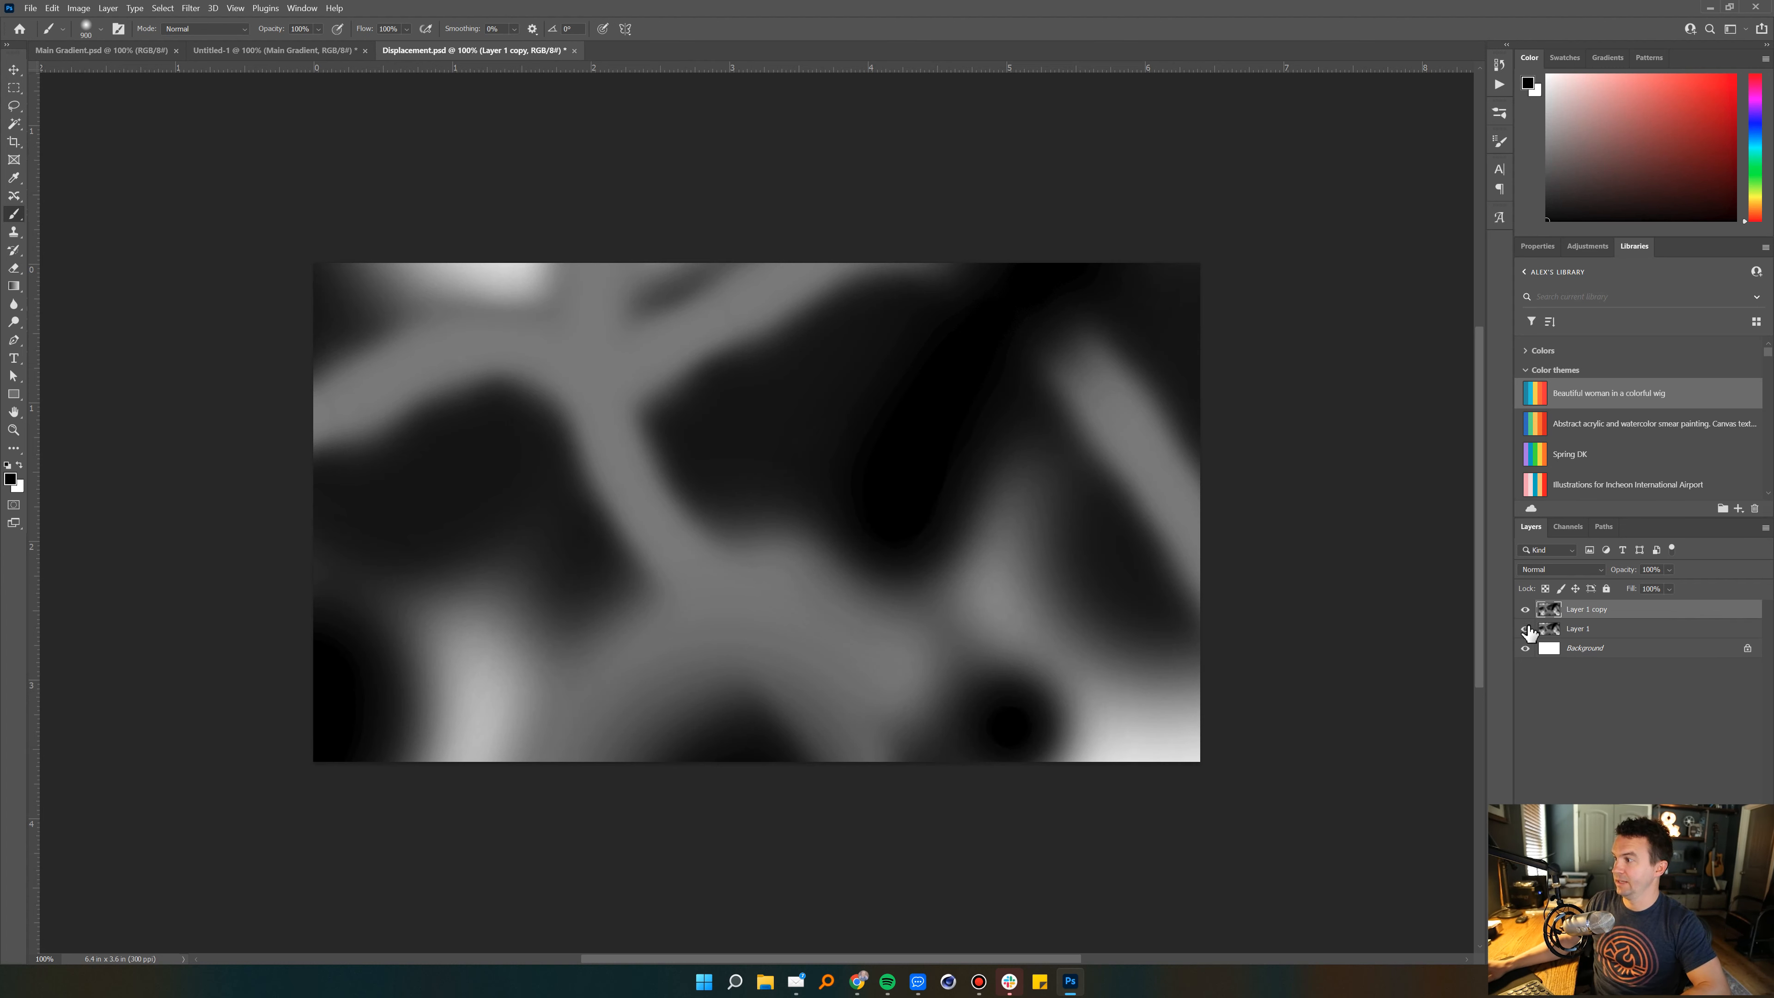
Step: Apply a Motion Blur with angle 0° and distance 382 pixels to the copied layer, and save the Displacement file
click(191, 8)
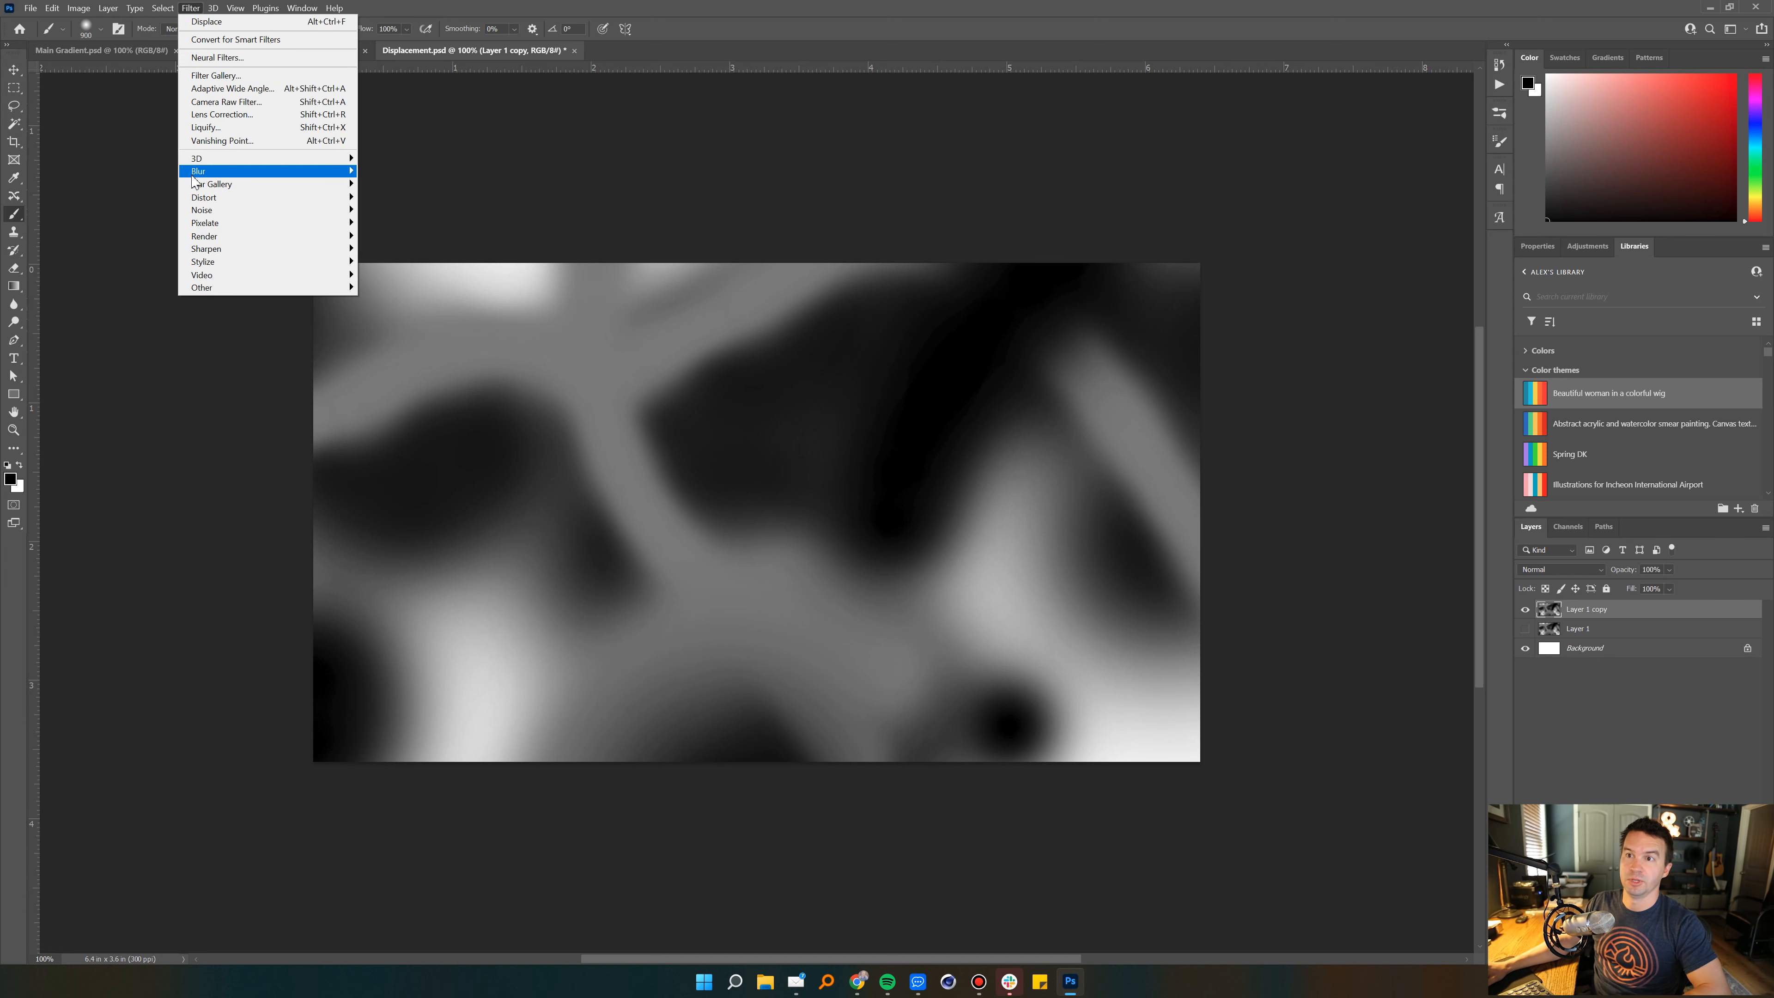
mouse_move(210, 172)
click(391, 248)
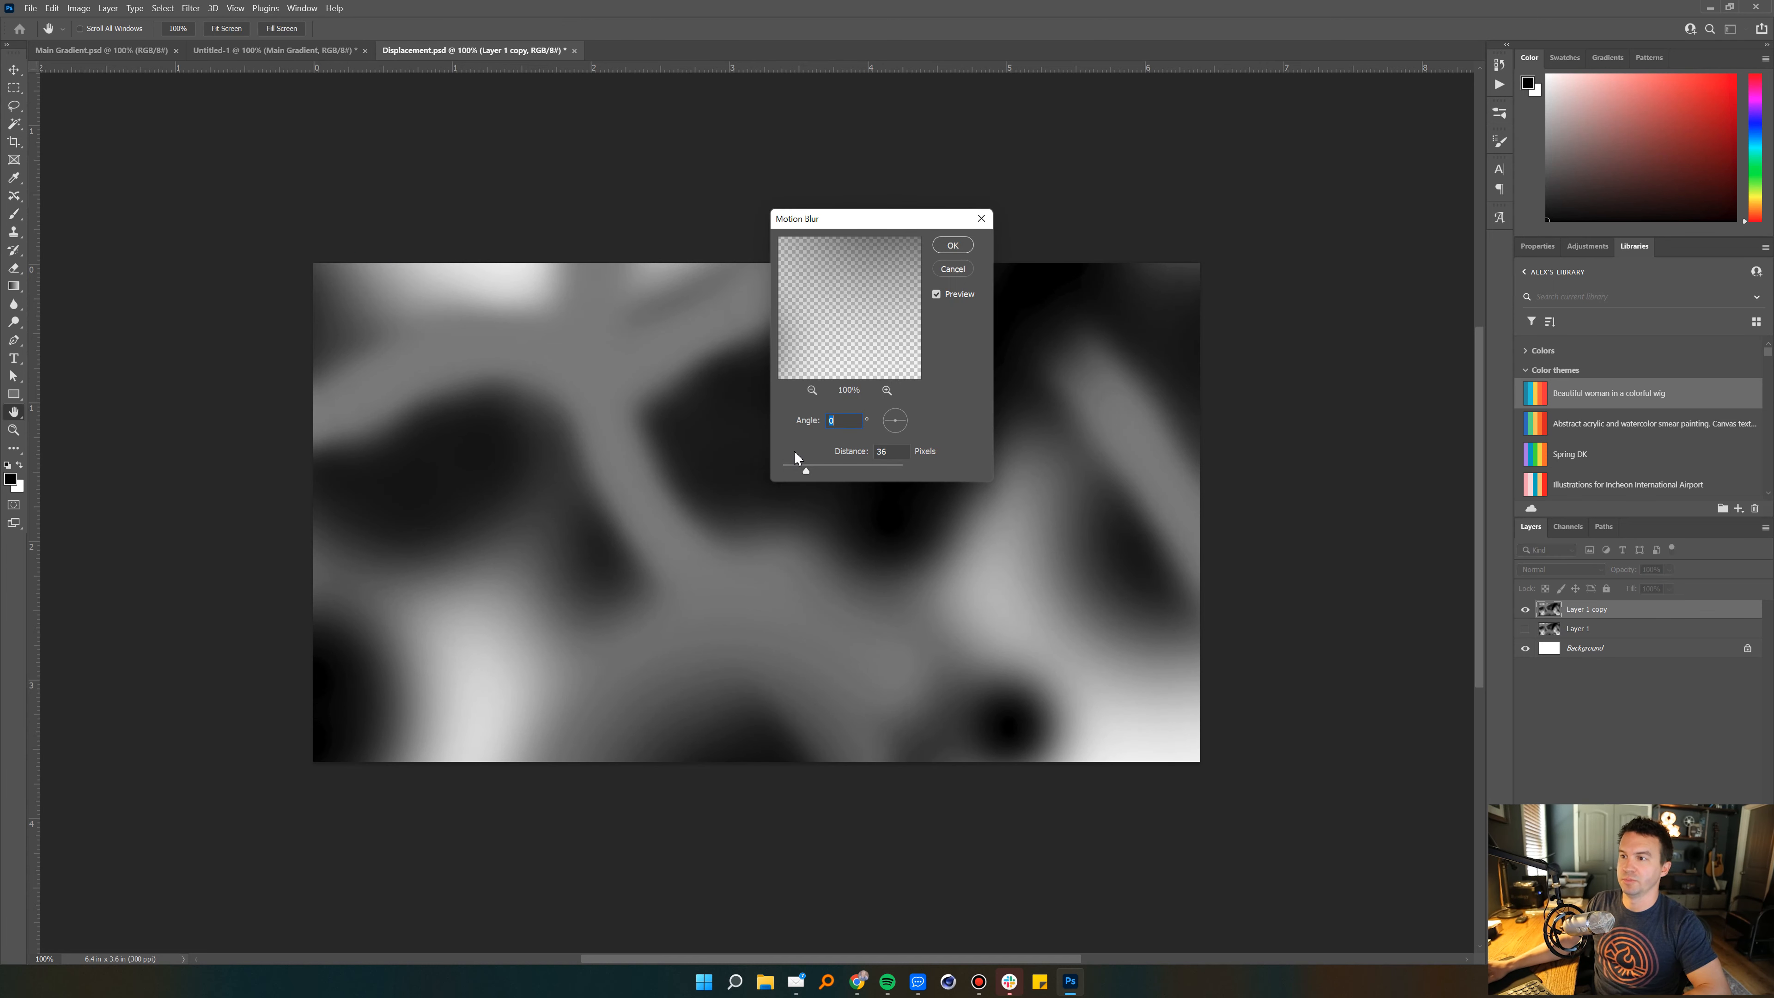
drag(826, 467, 866, 468)
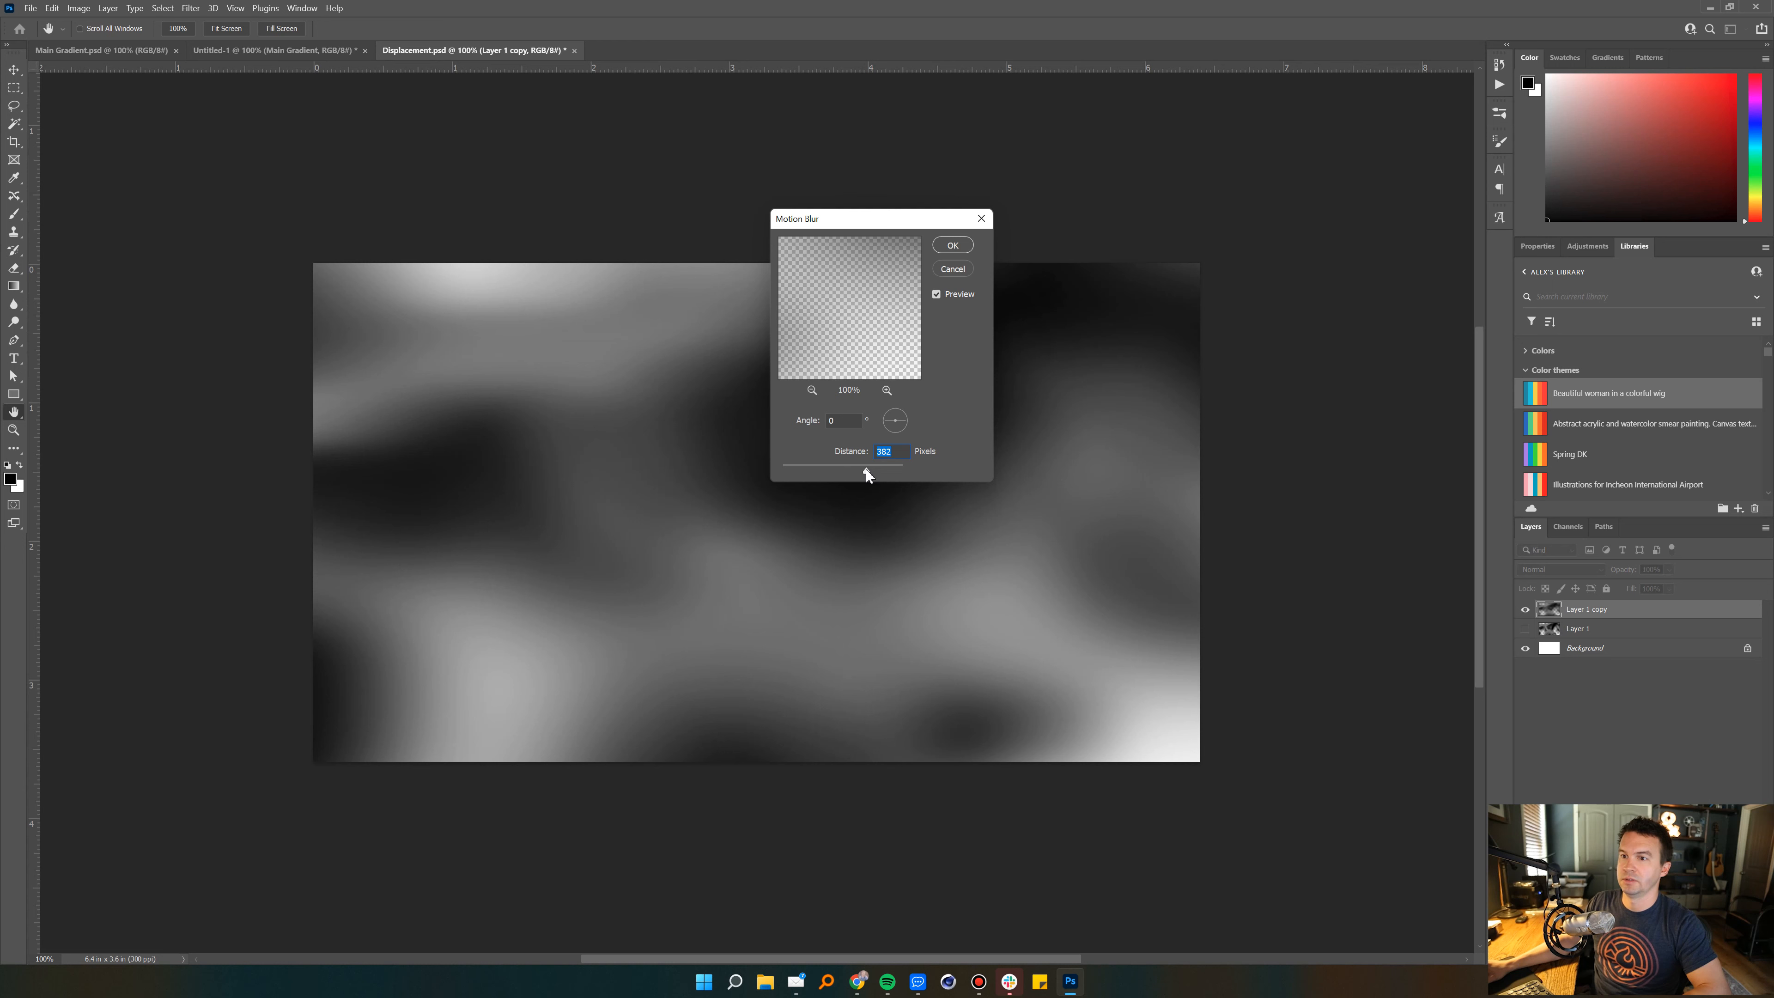
click(953, 244)
key(b)
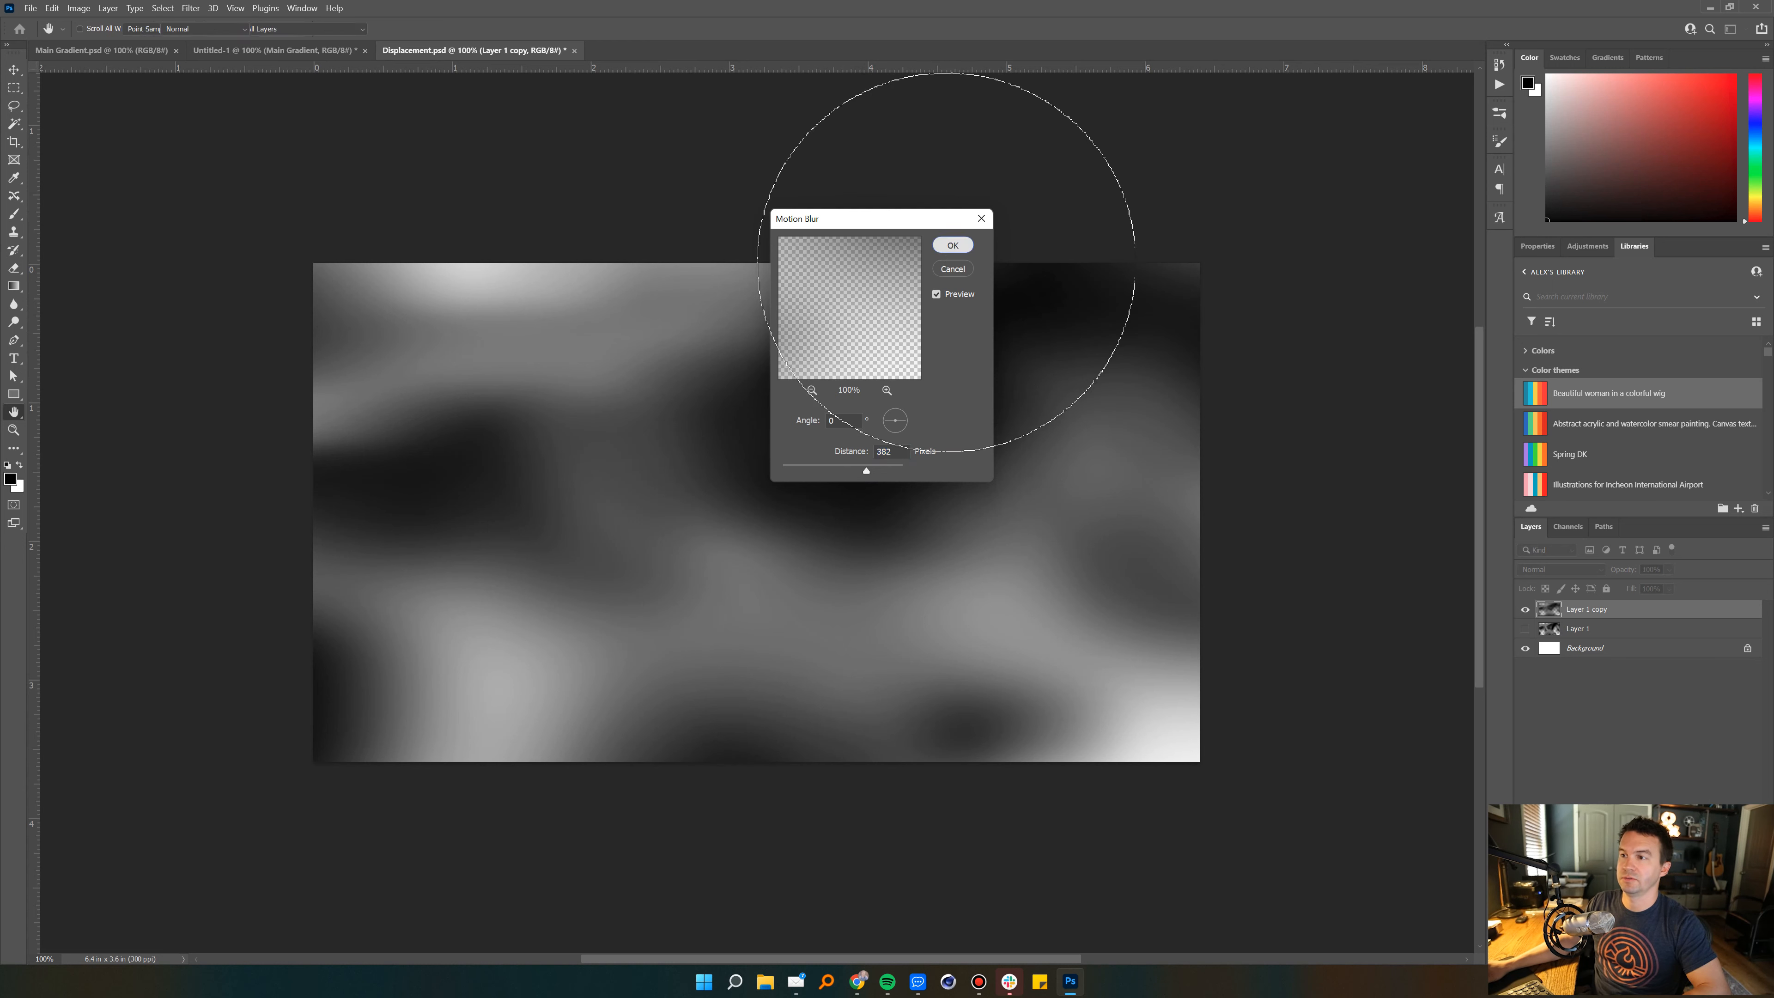
click(1637, 734)
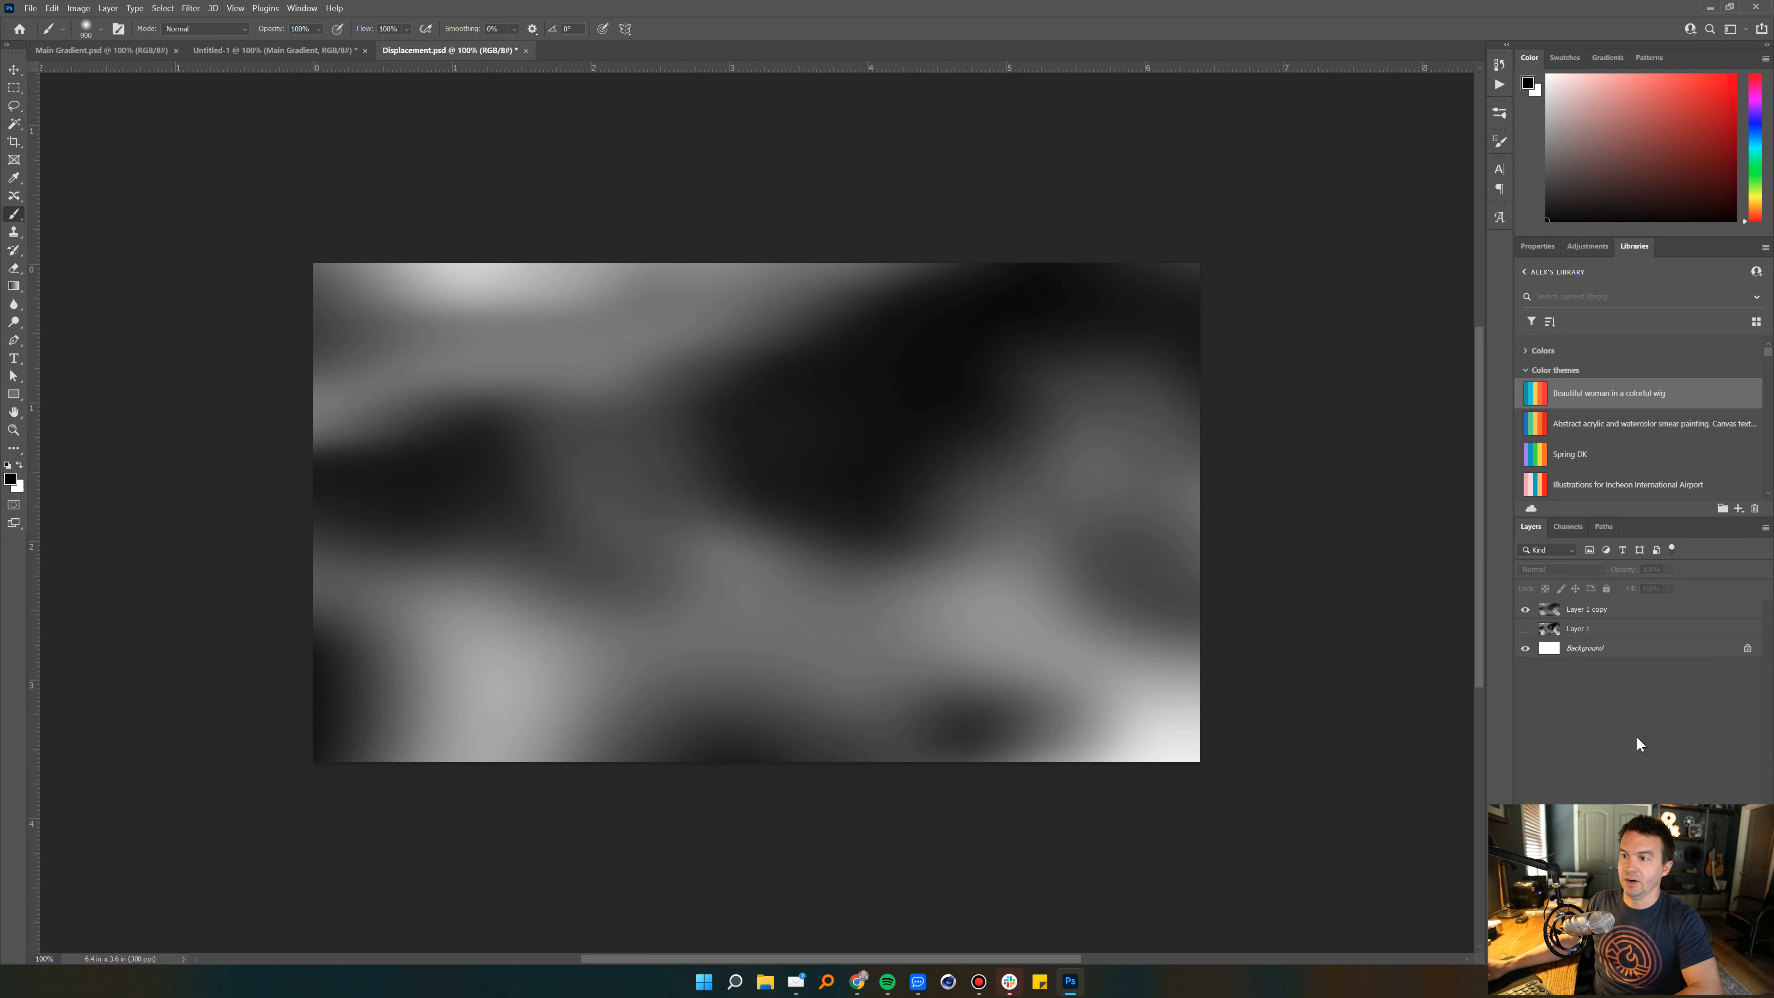
key(ctrl+s)
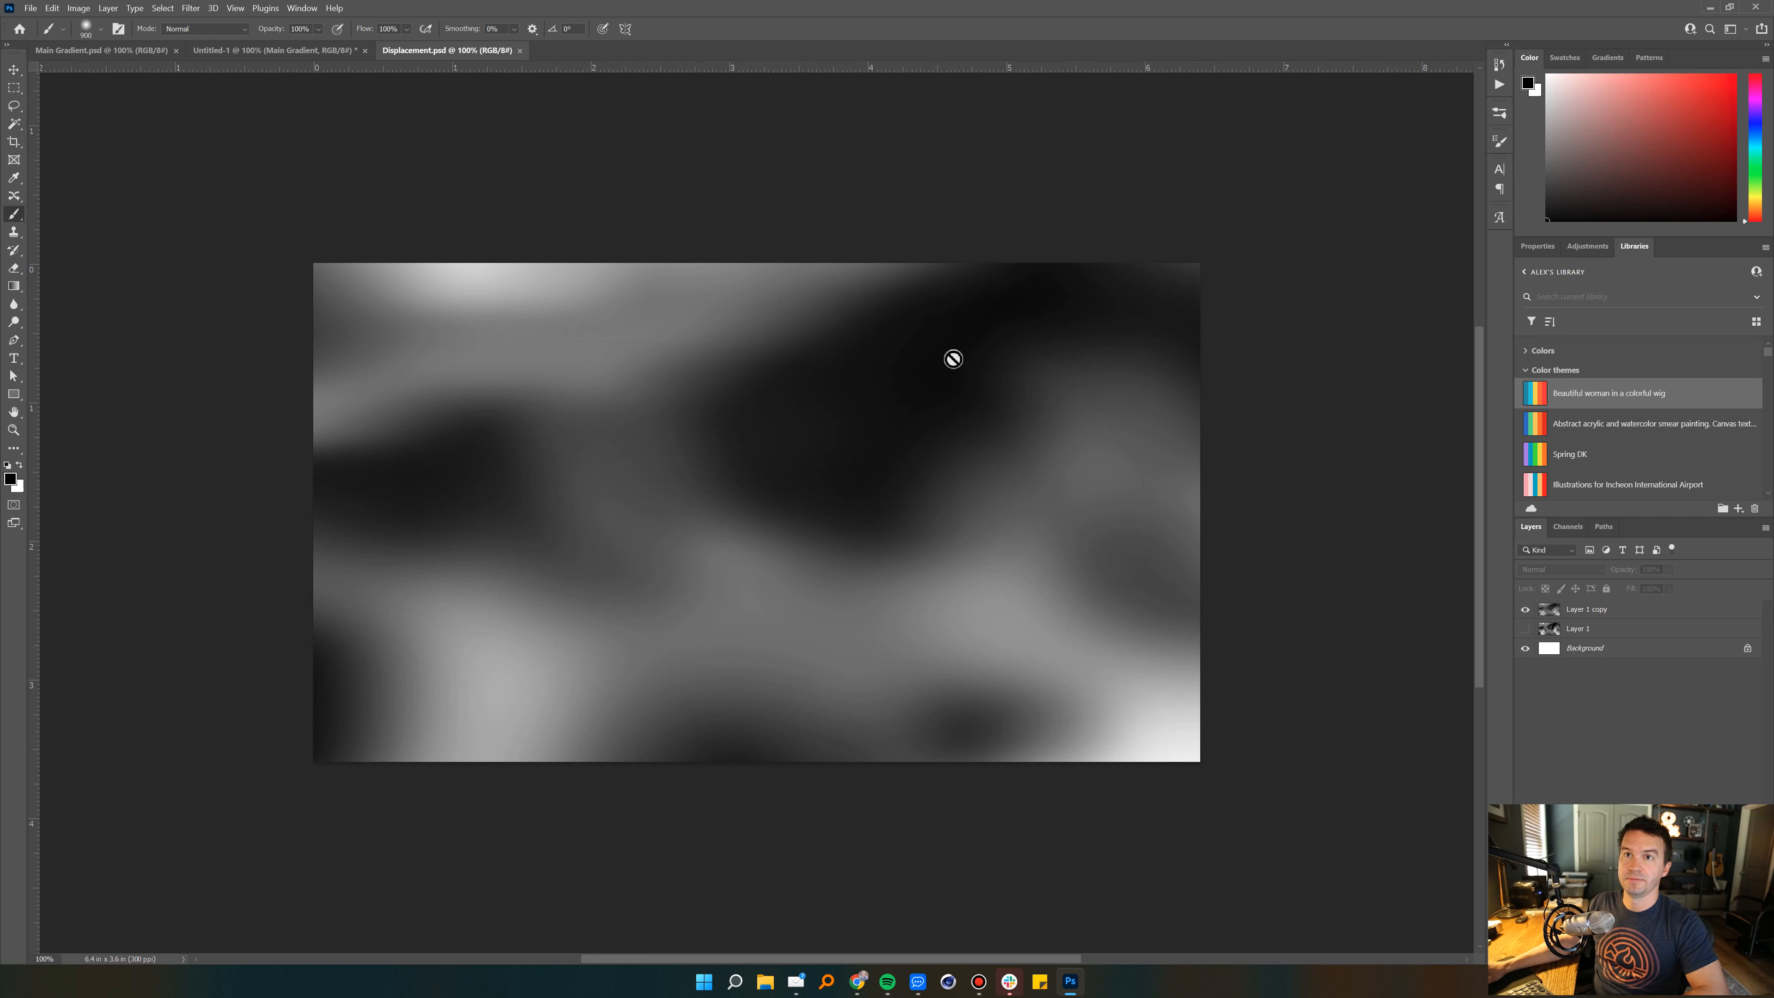
Step: Reapply the gradient layer's Displace smart filter with the updated Displacement file, and return to the Displacement document
click(252, 53)
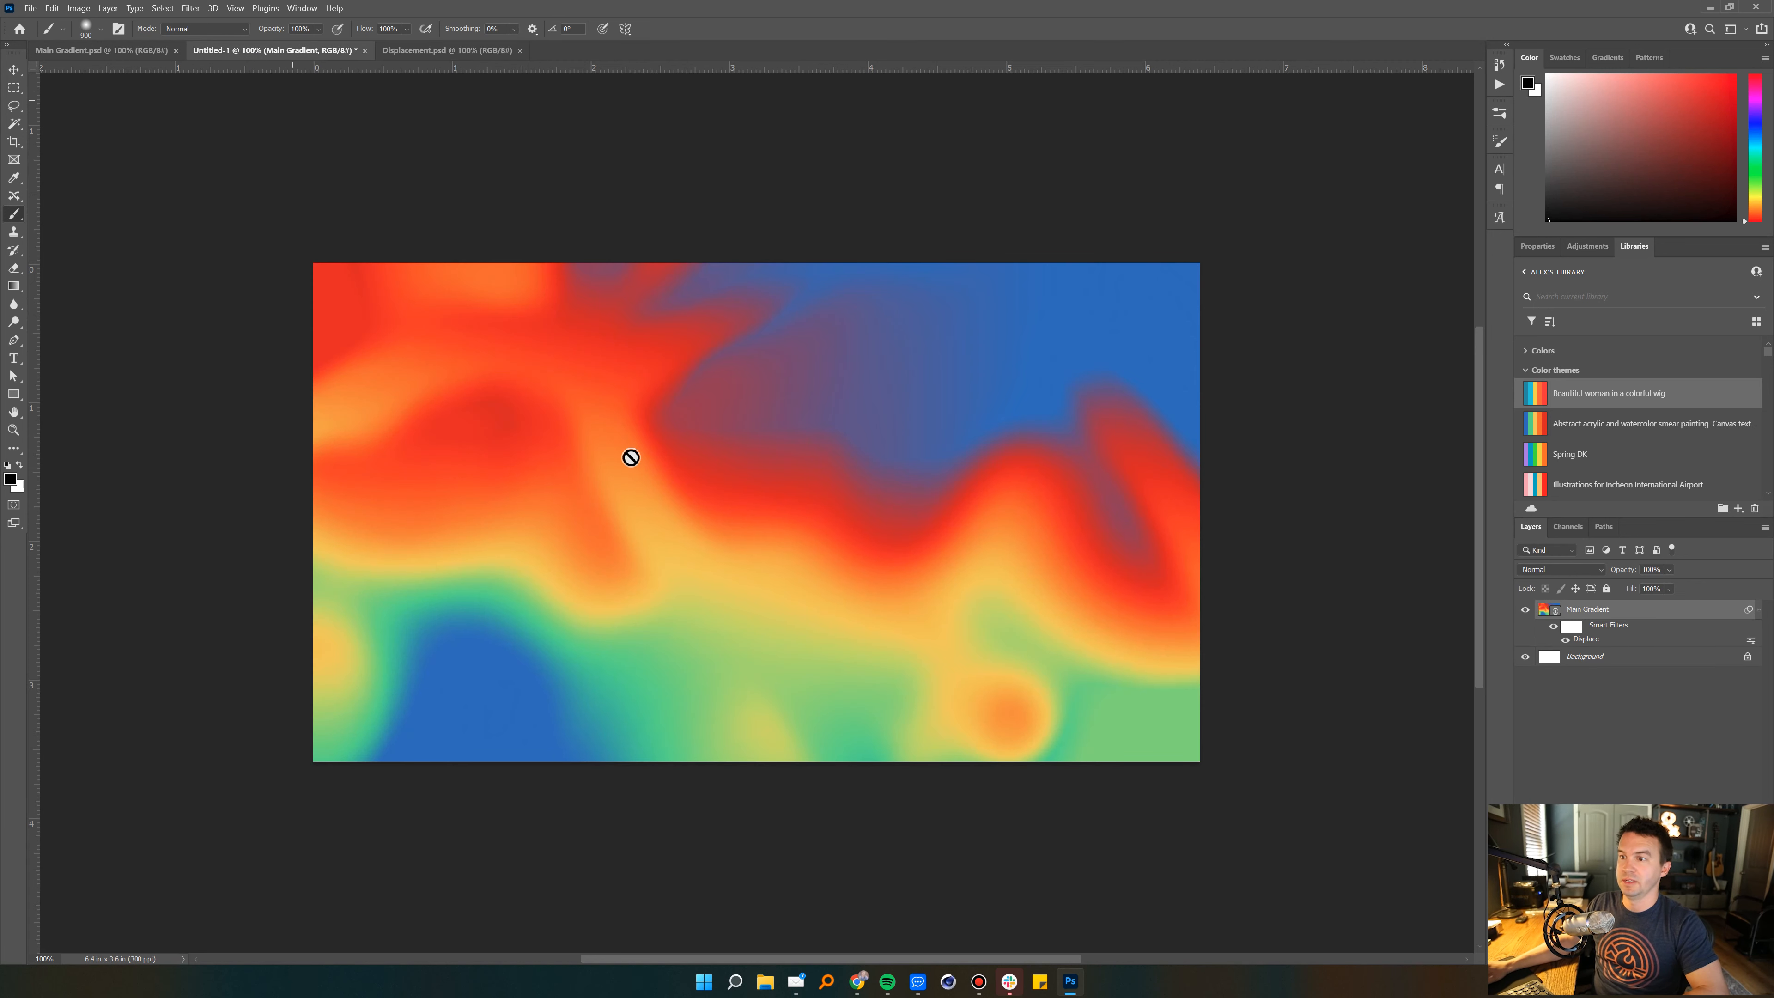
double_click(1587, 639)
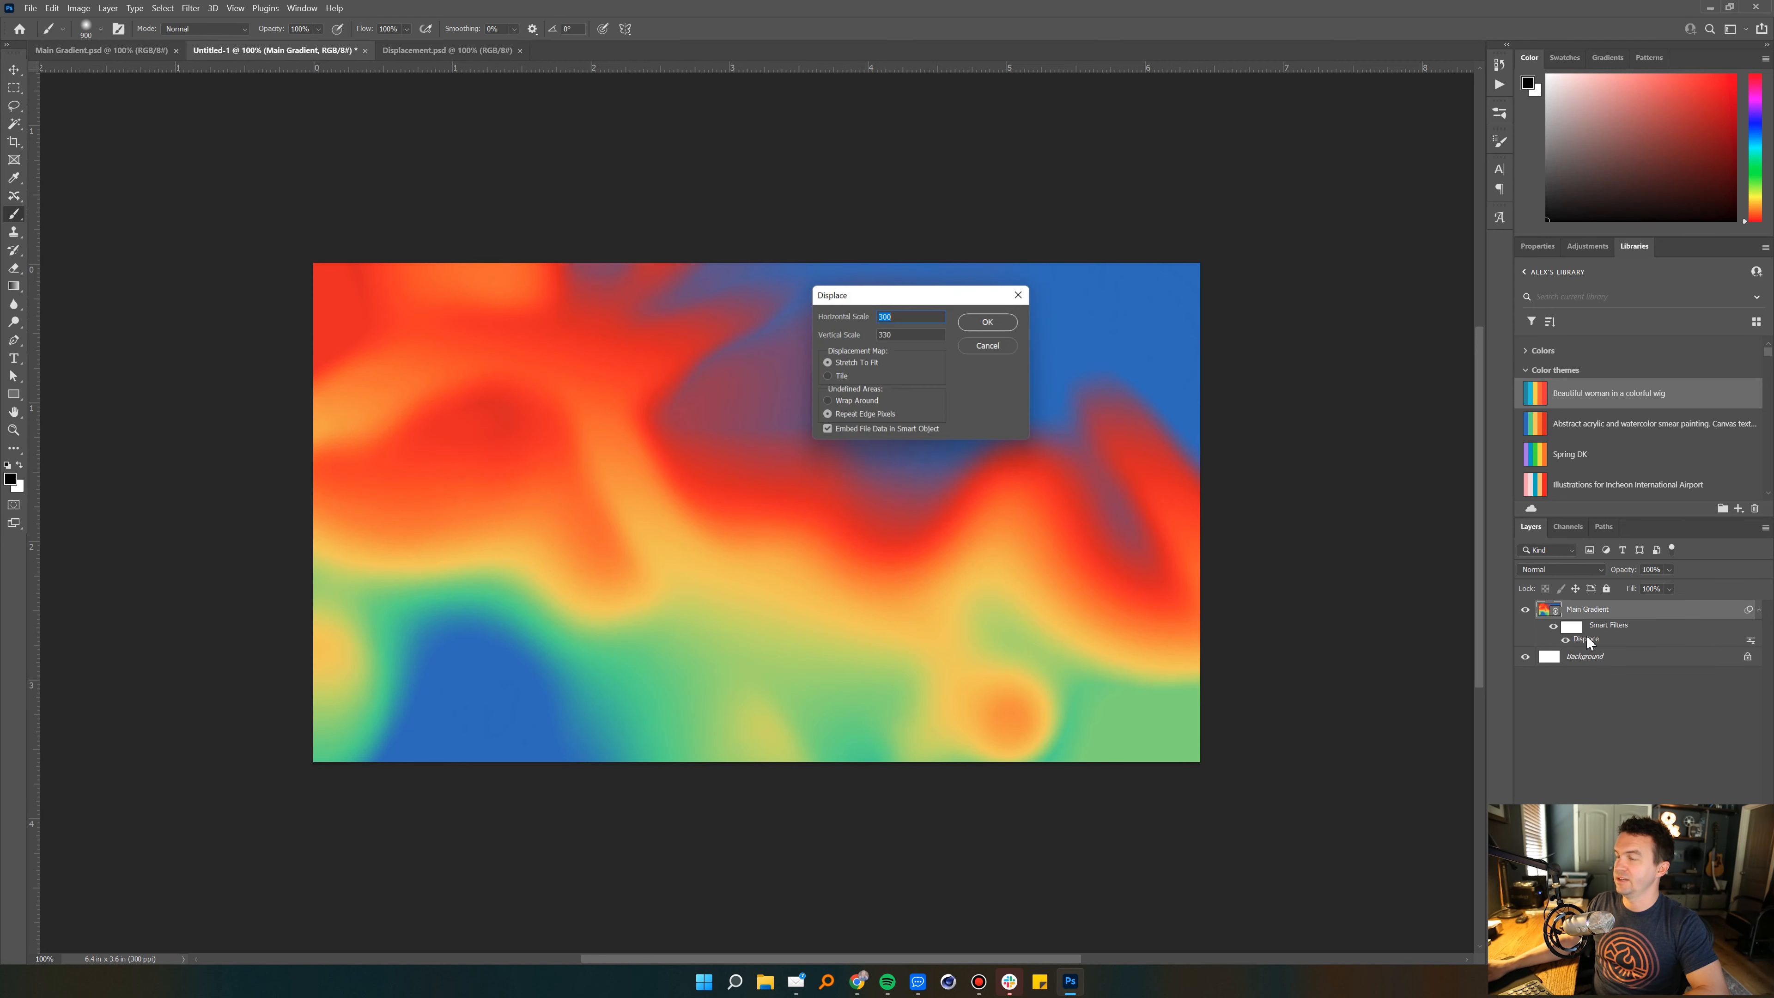
click(986, 323)
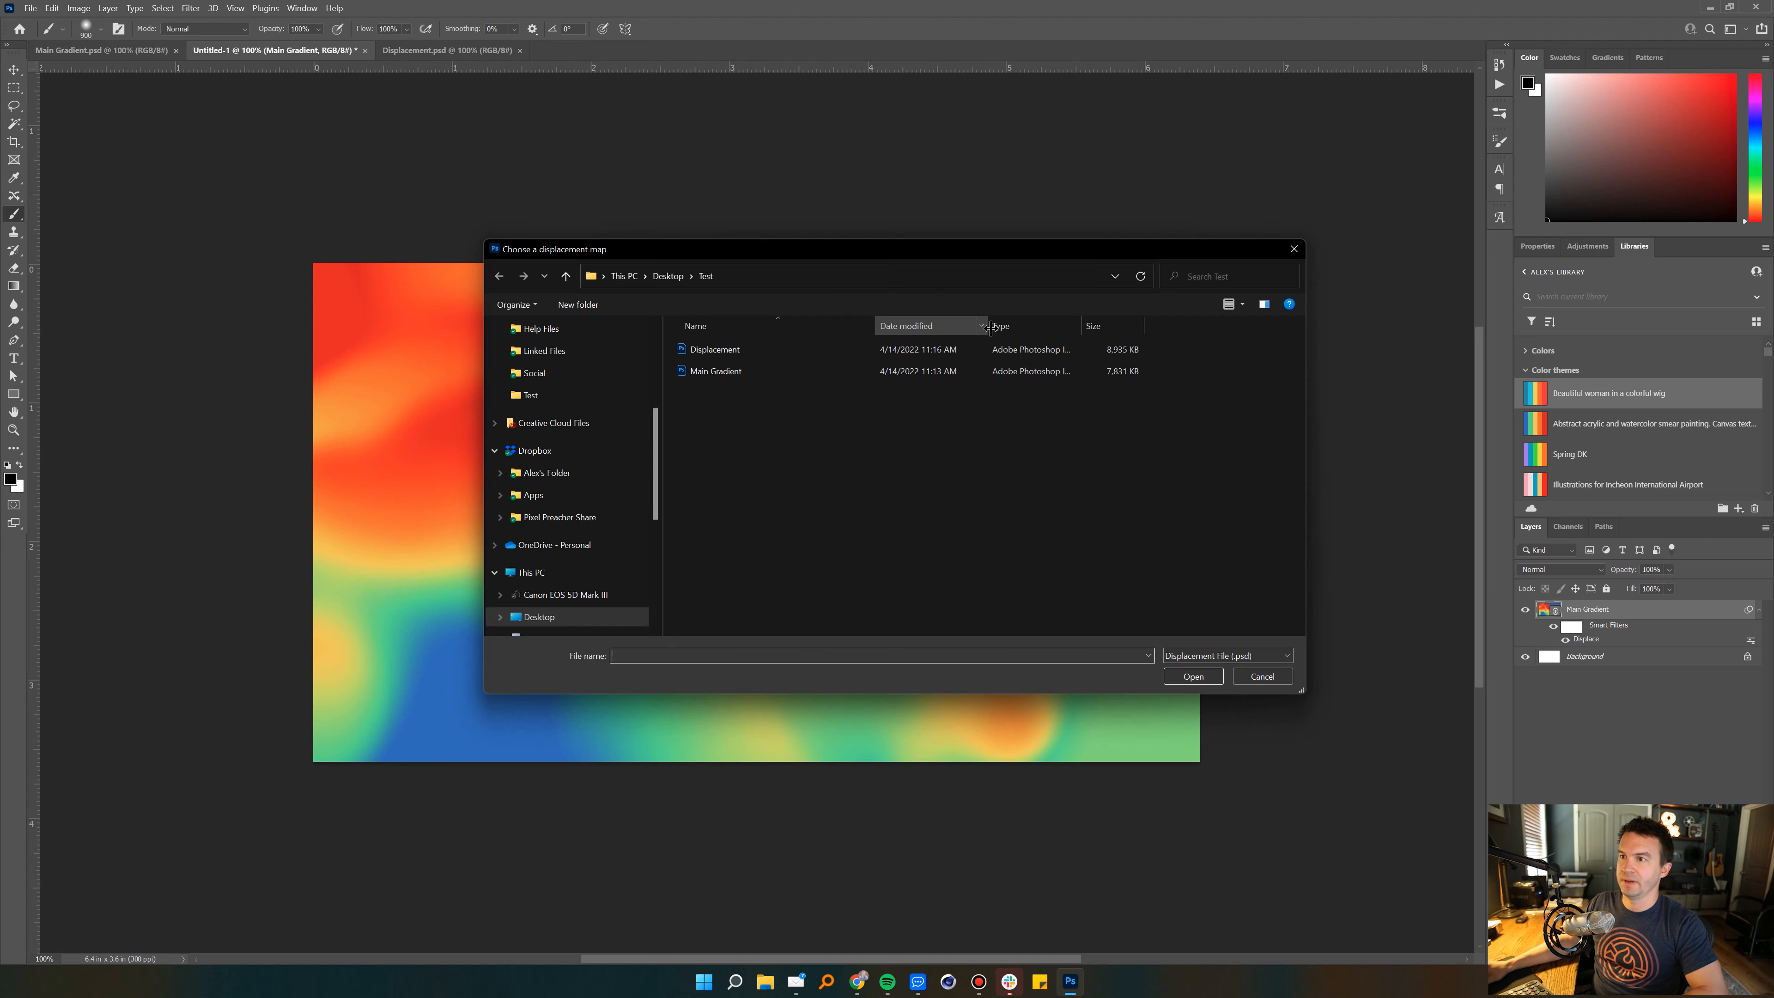
double_click(752, 349)
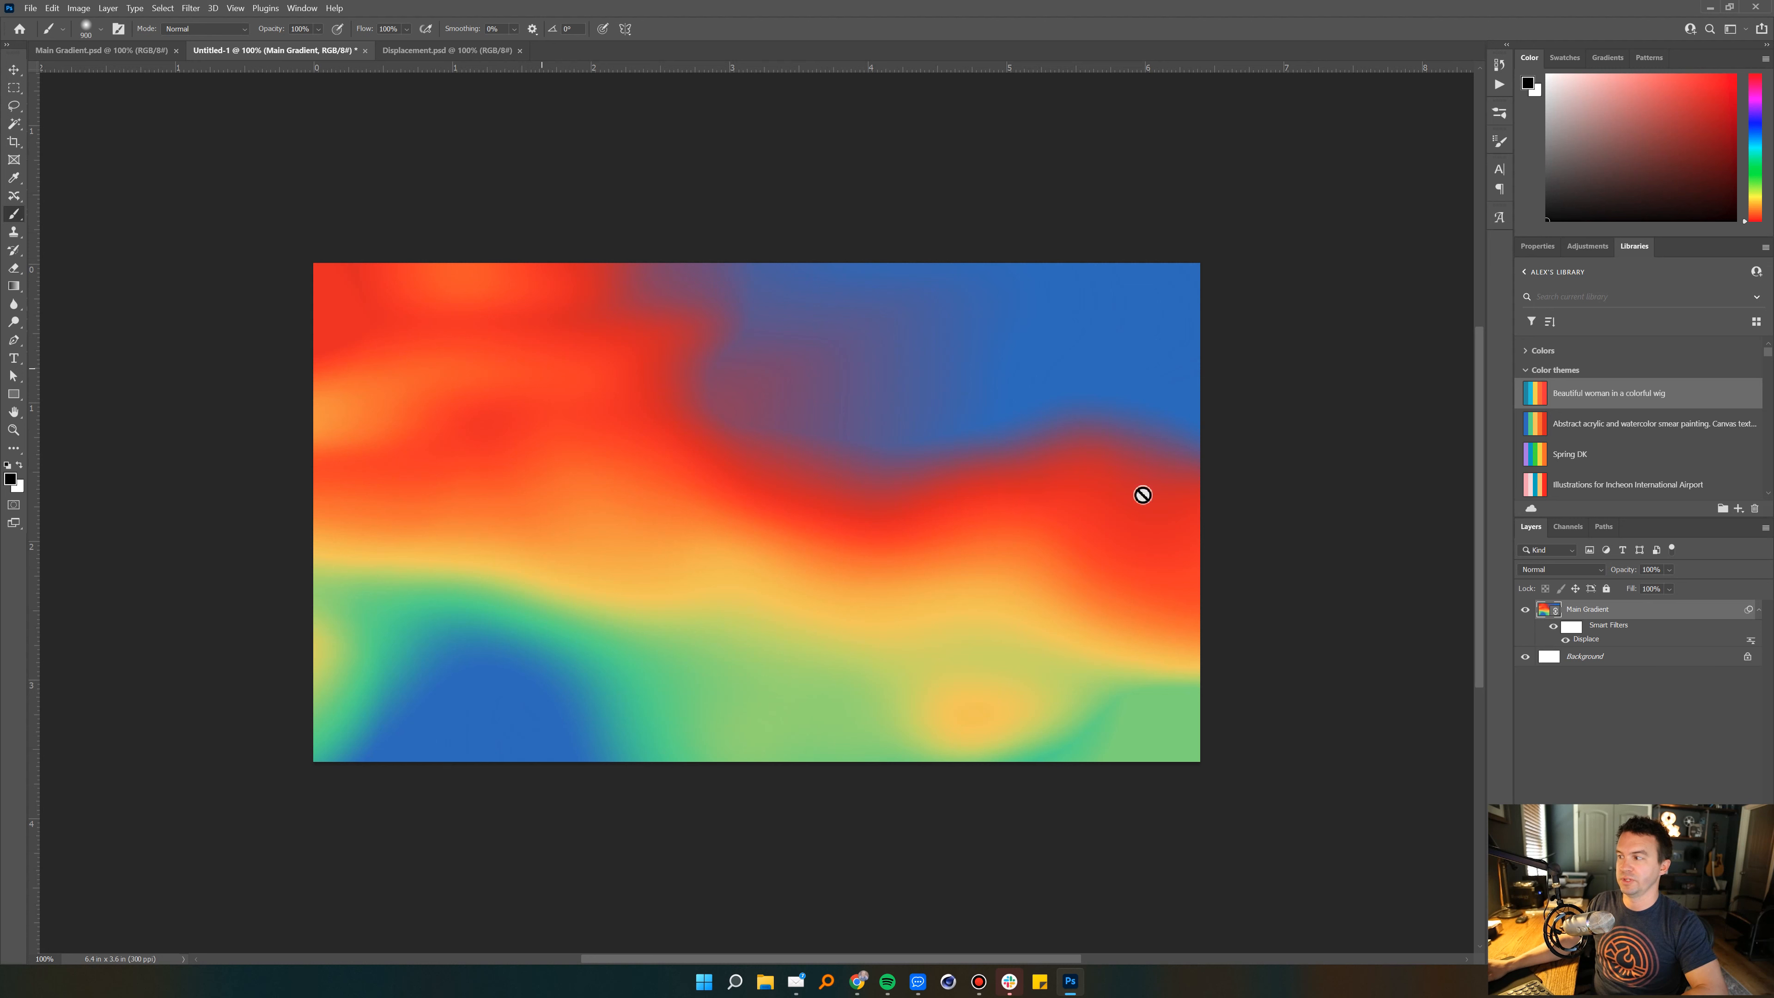
click(426, 49)
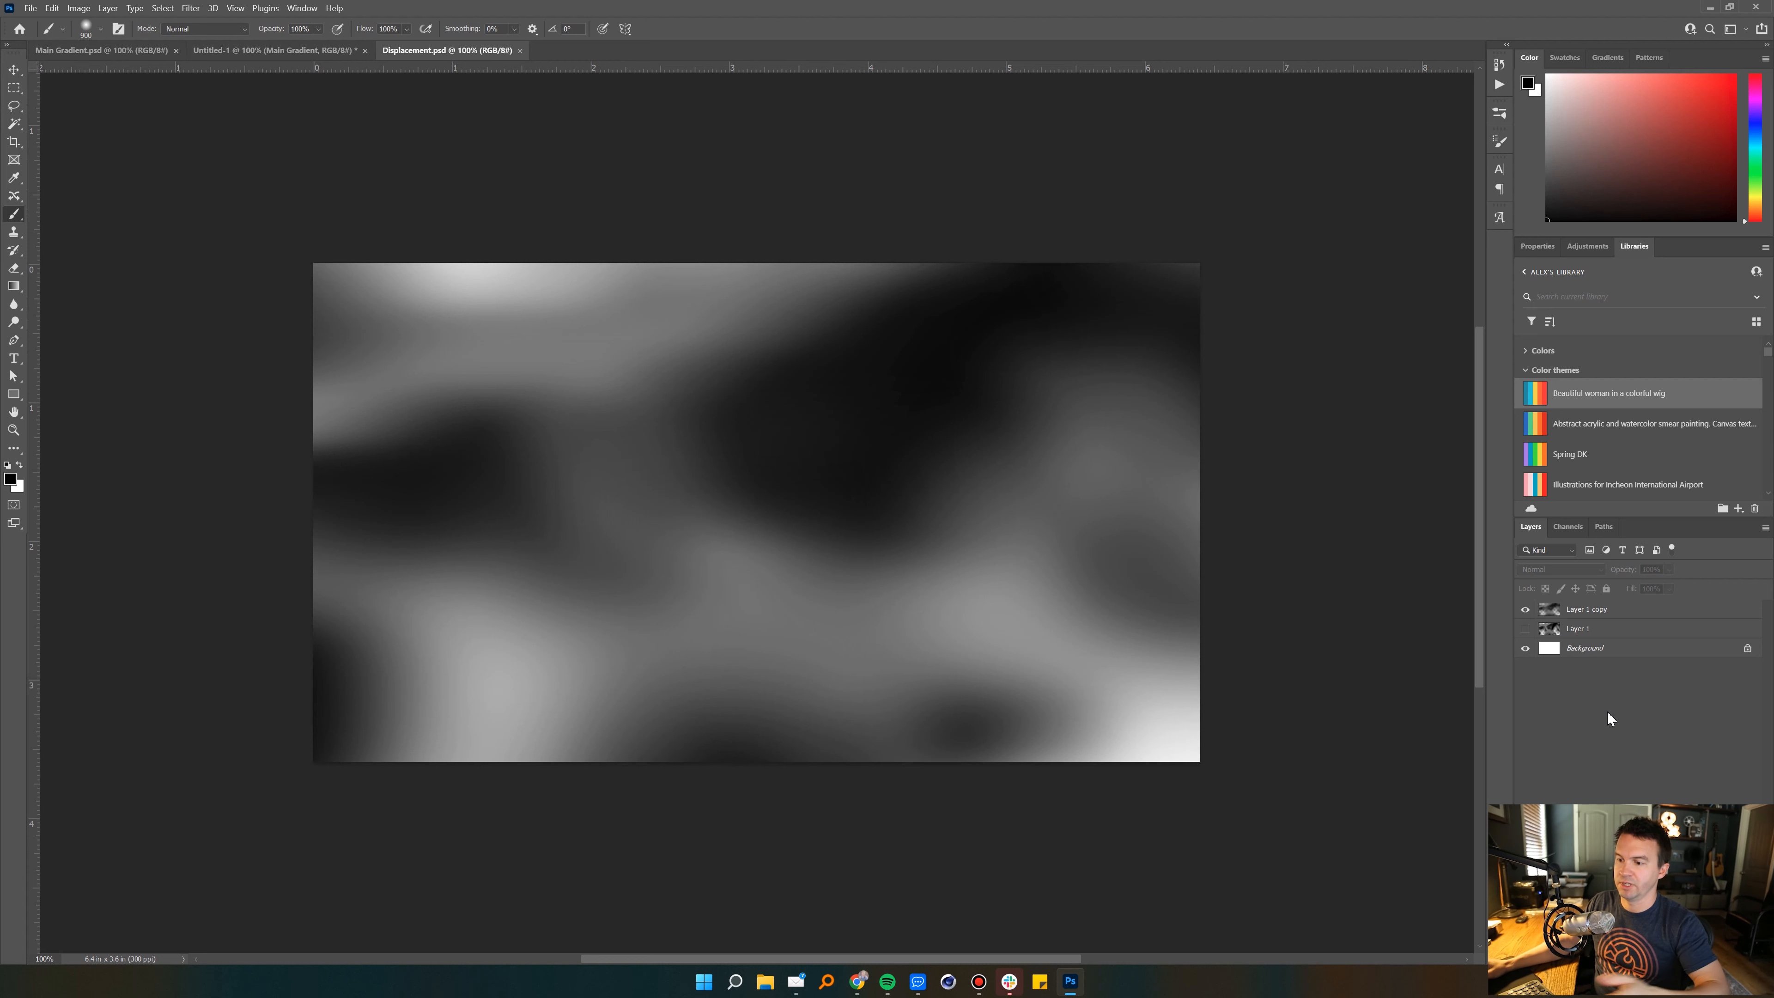
click(1637, 622)
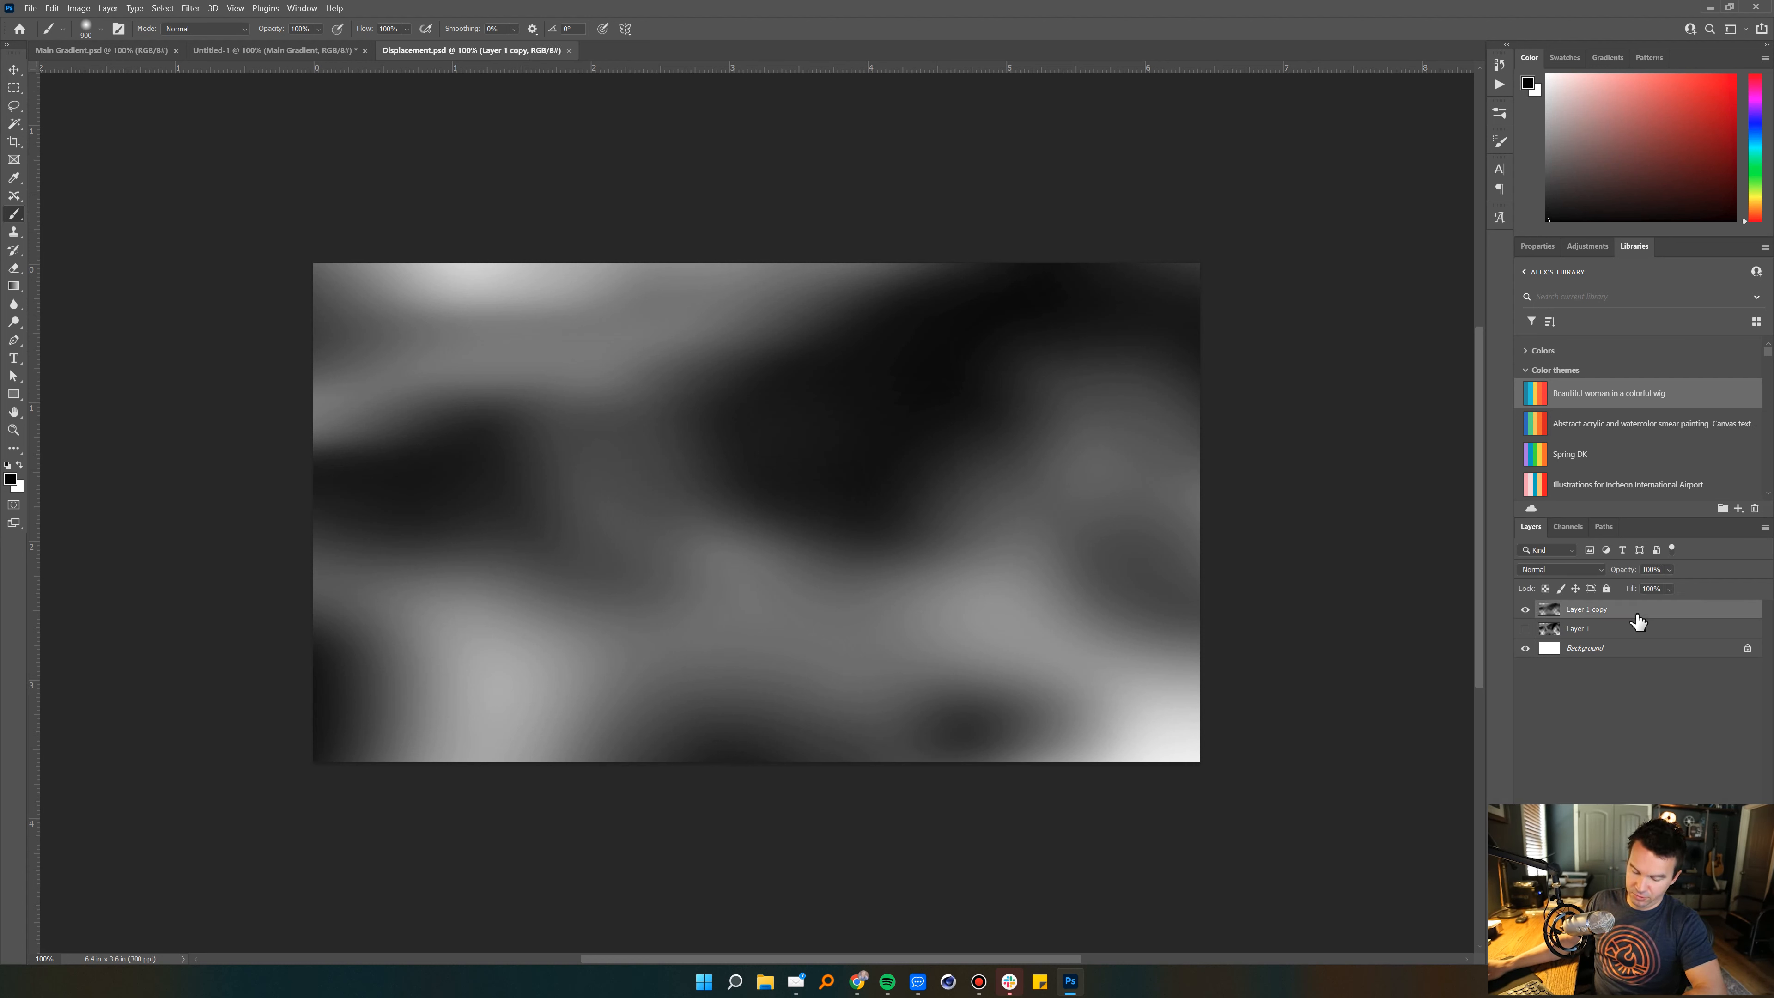
key(ctrl+shift+n)
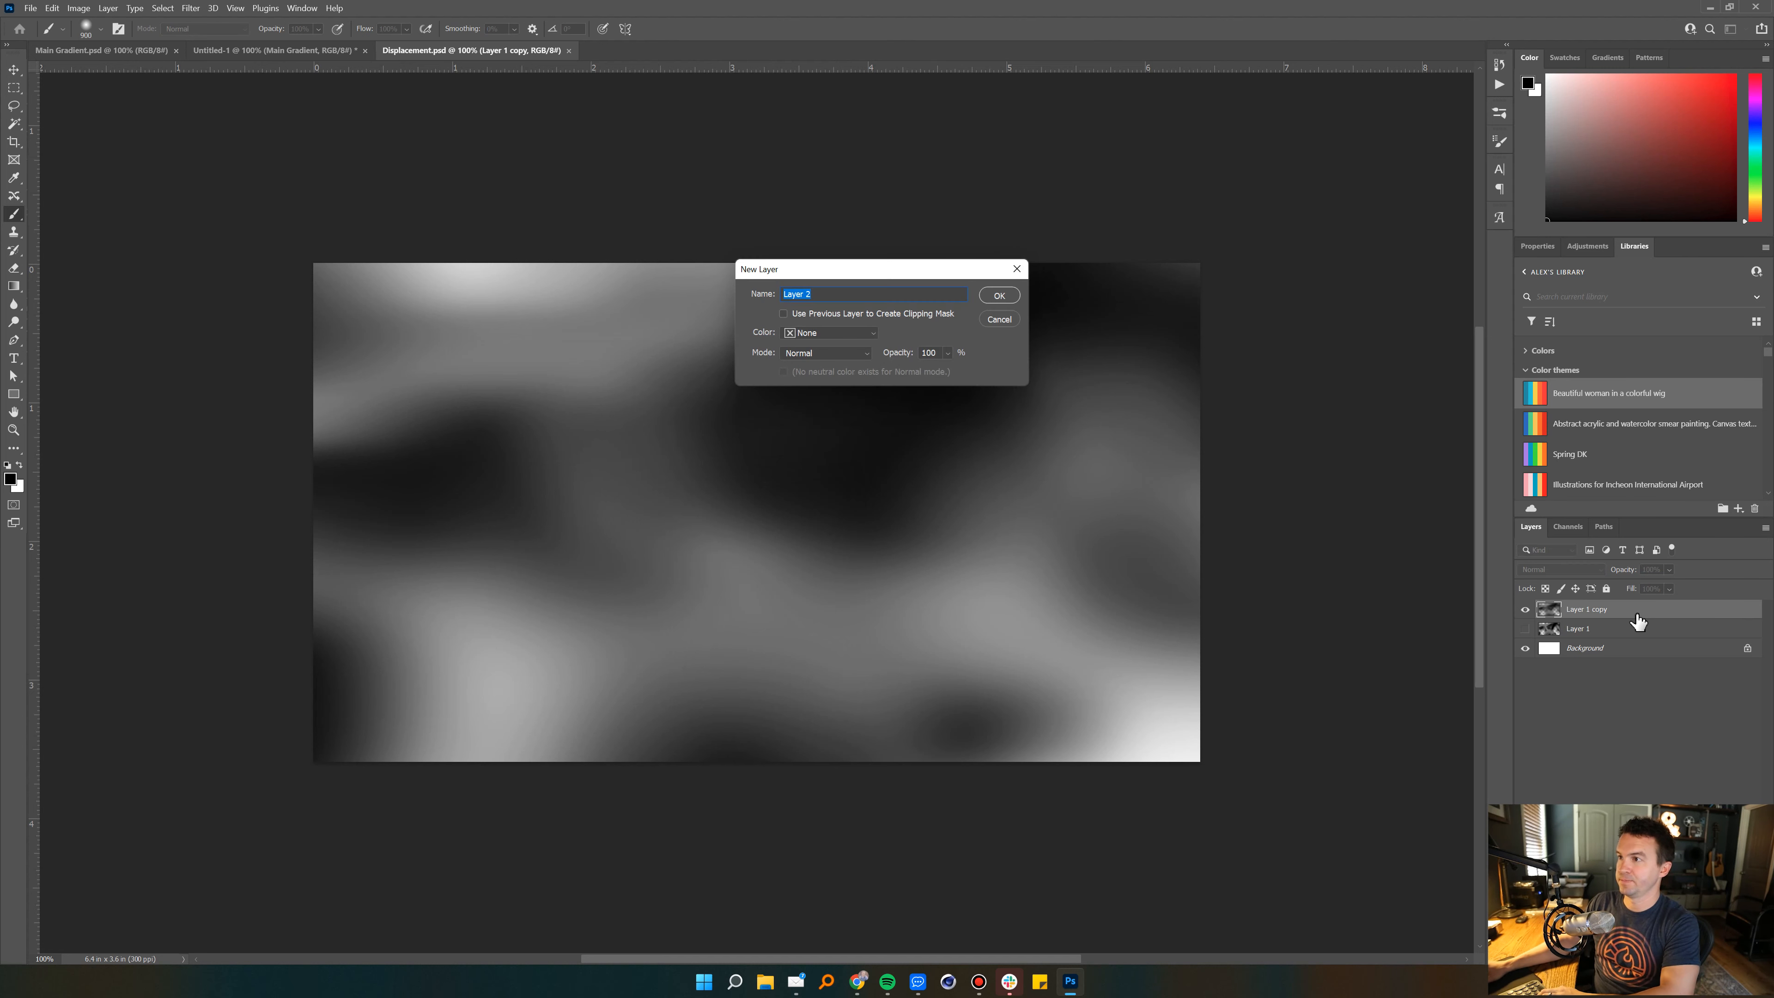
click(999, 319)
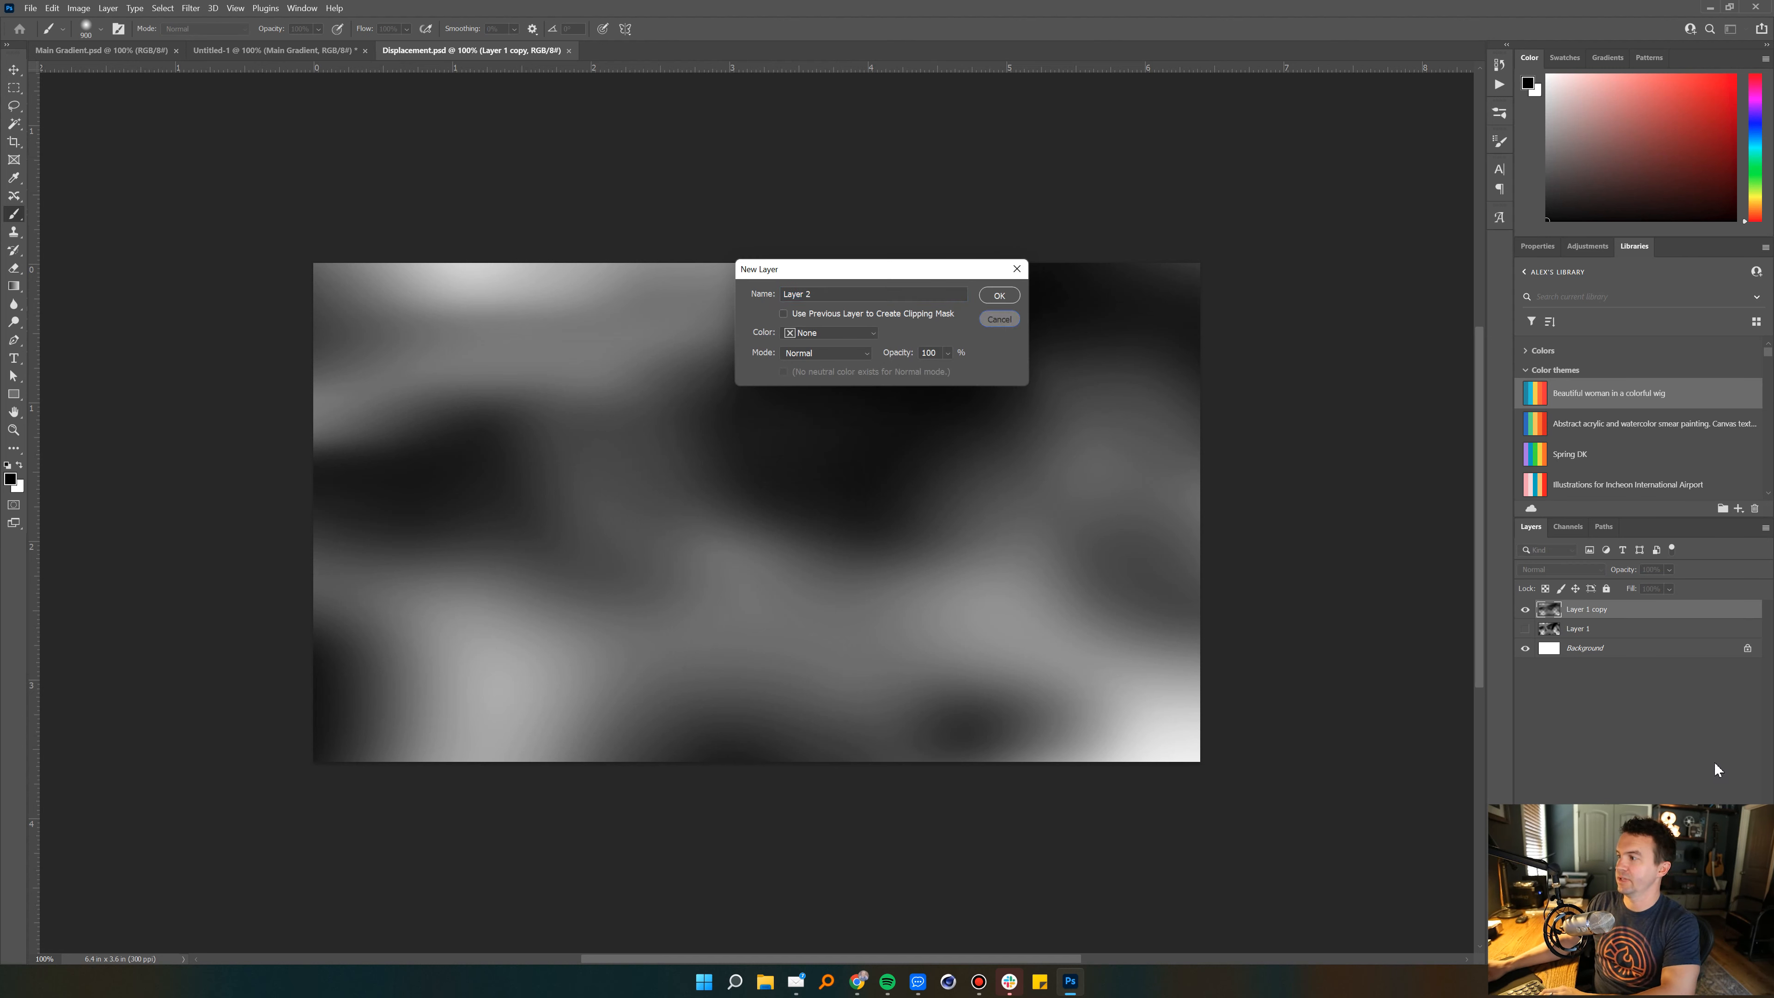
click(1611, 721)
Step: Draw a rectangle shape with a solid very dark gray fill, about 6.85 × 3.98 in, covering the whole canvas
click(14, 395)
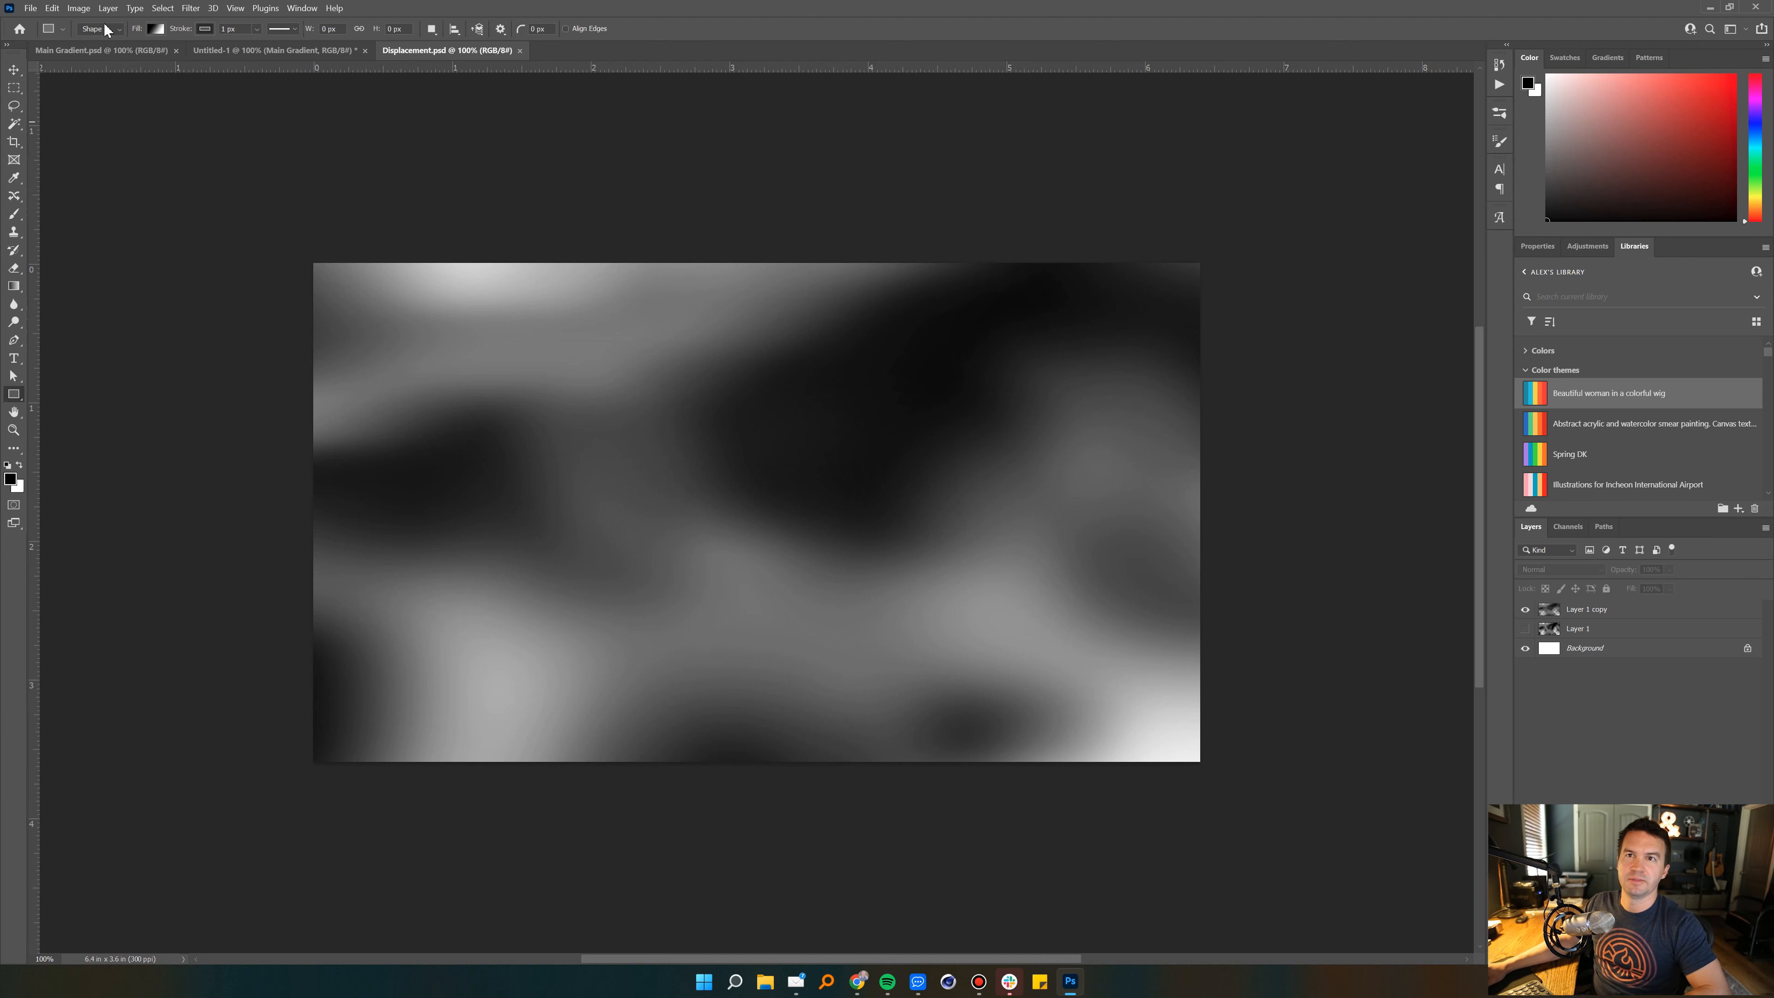
click(156, 28)
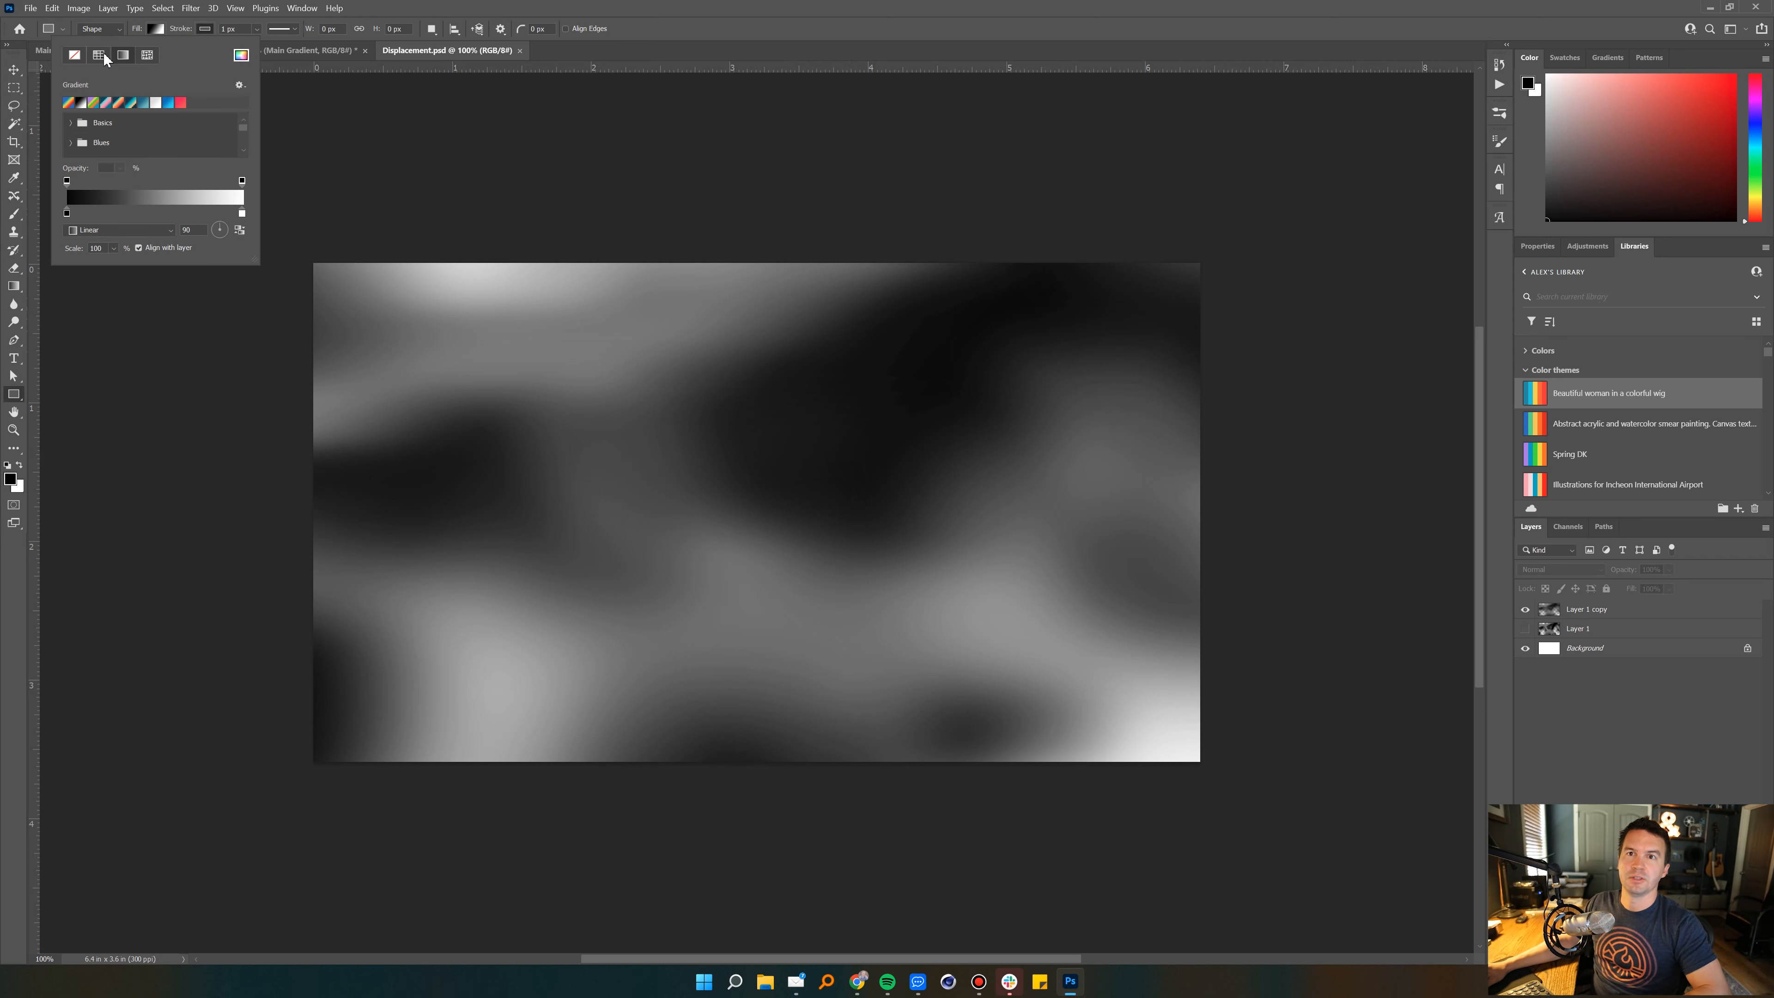
click(99, 53)
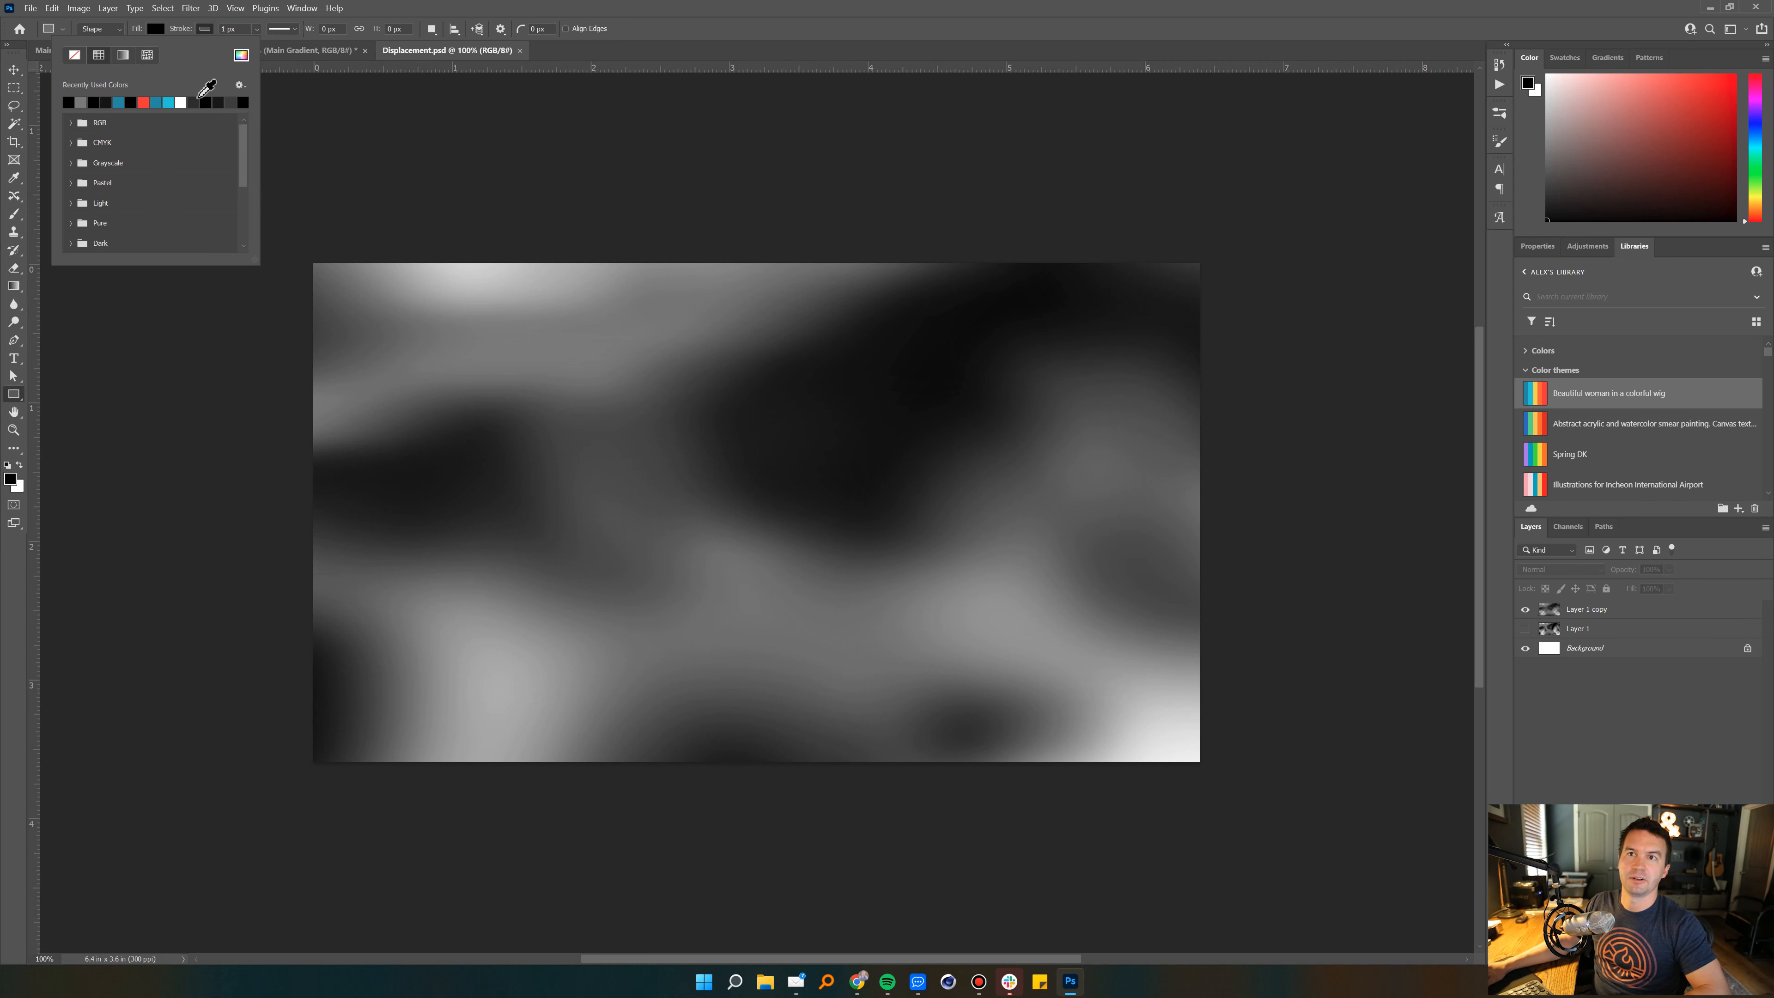
click(219, 102)
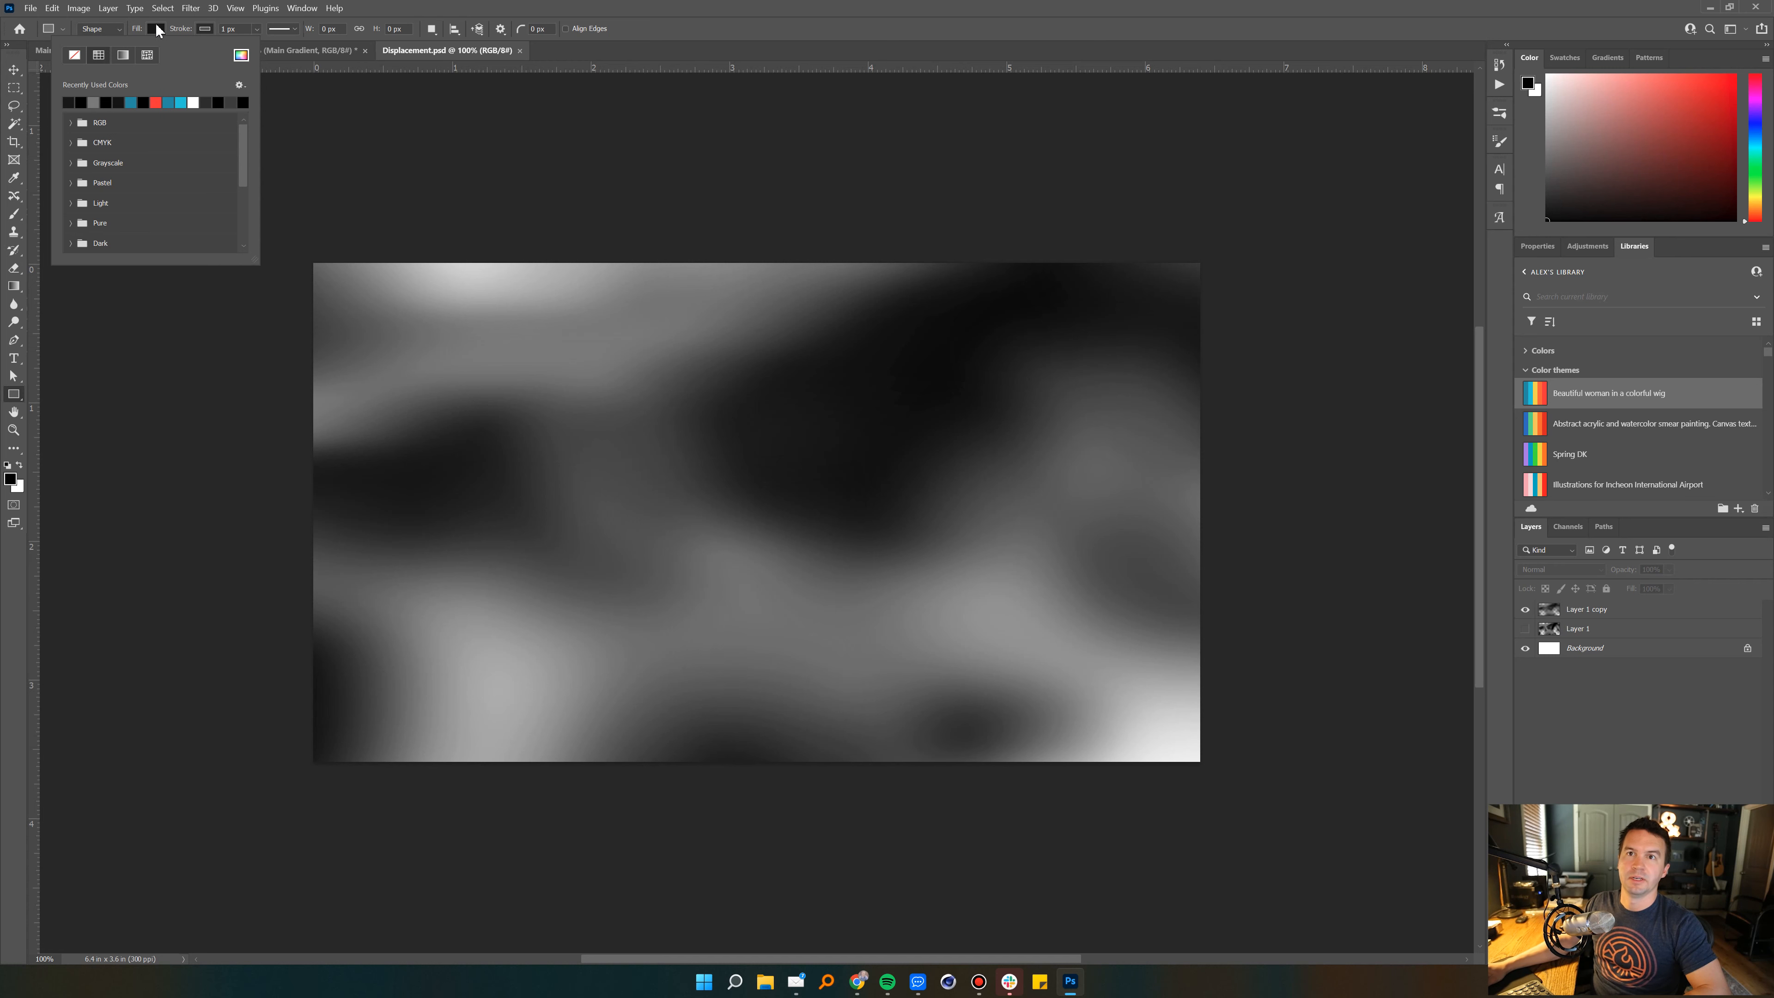
click(317, 285)
drag(277, 239, 1226, 790)
click(1567, 729)
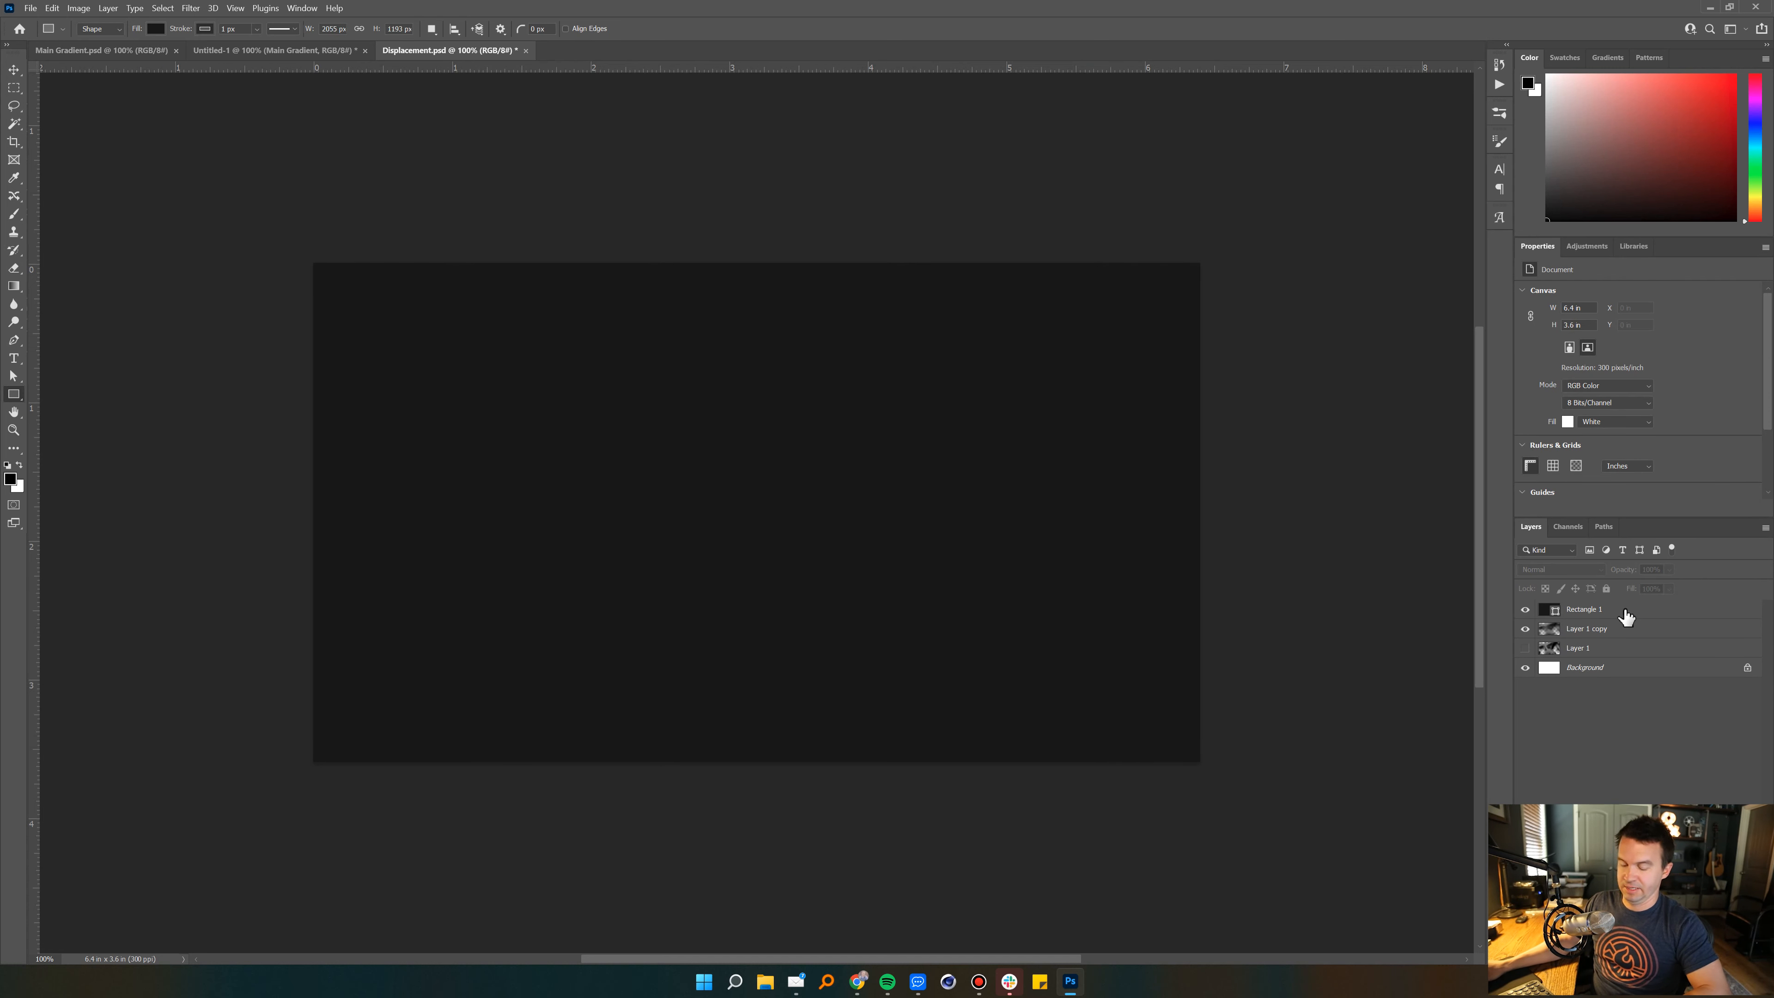
Step: Rasterize the dark rectangle layer and add Gaussian noise of about 16% to it
click(1625, 615)
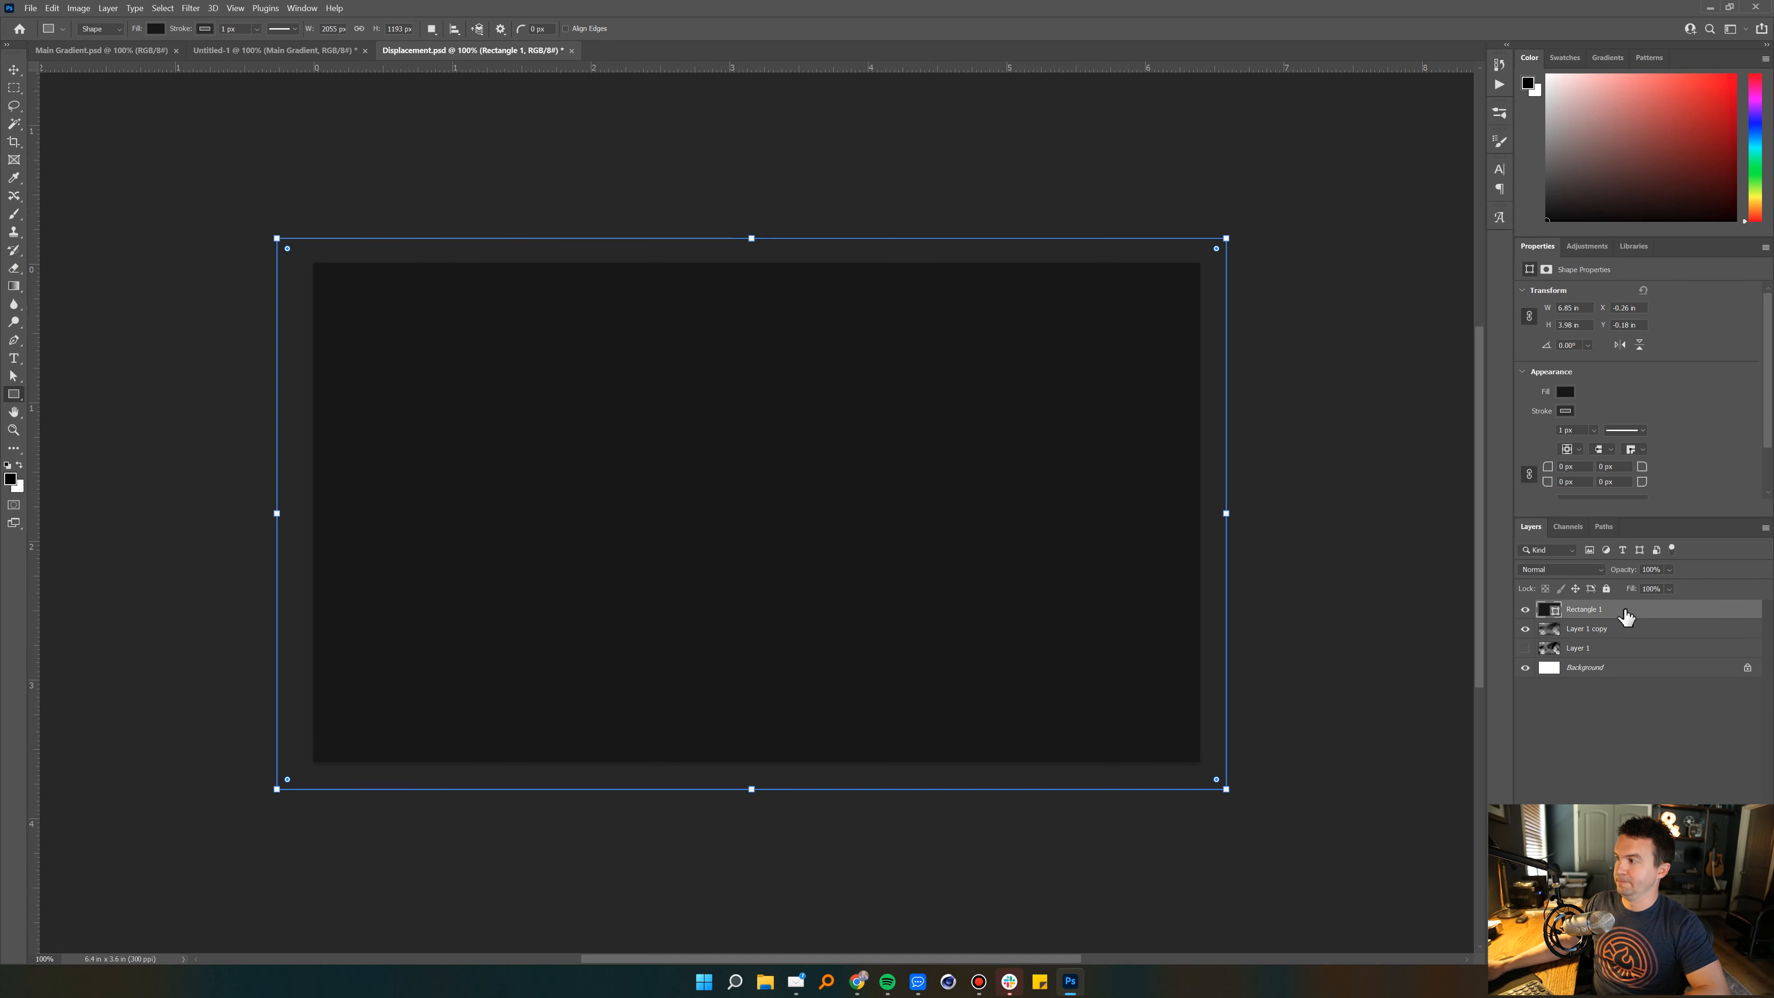
click(191, 8)
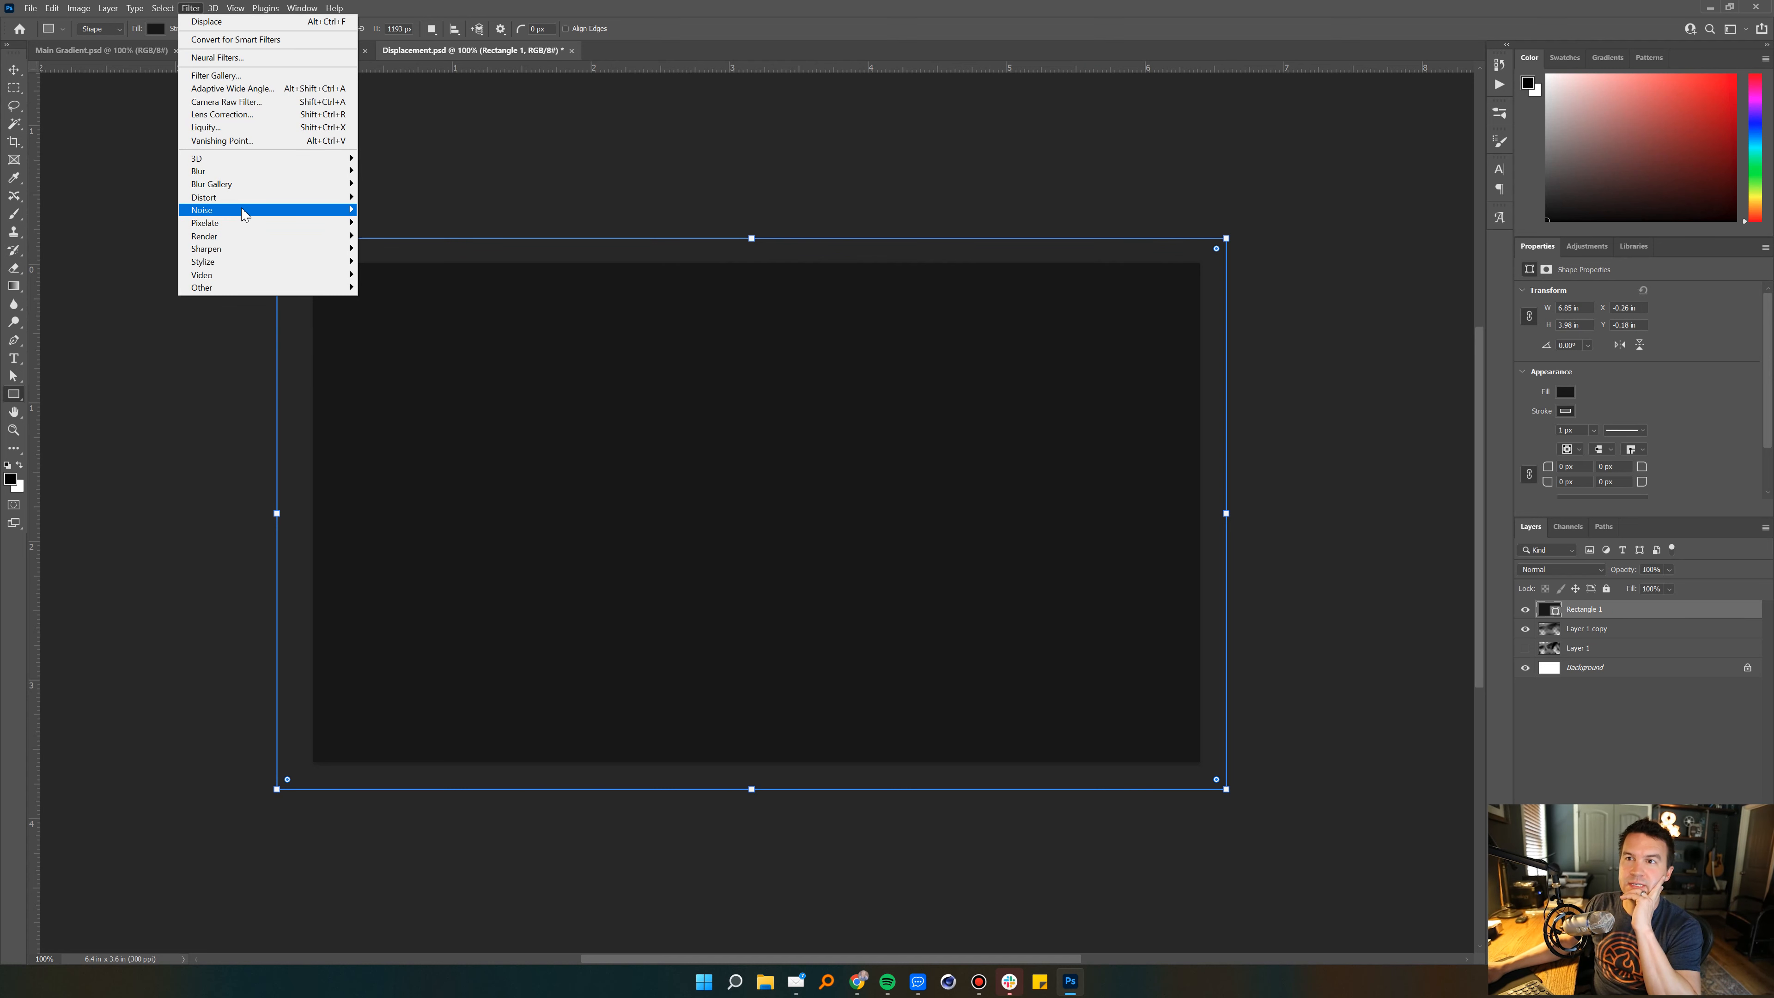
mouse_move(265, 210)
click(384, 211)
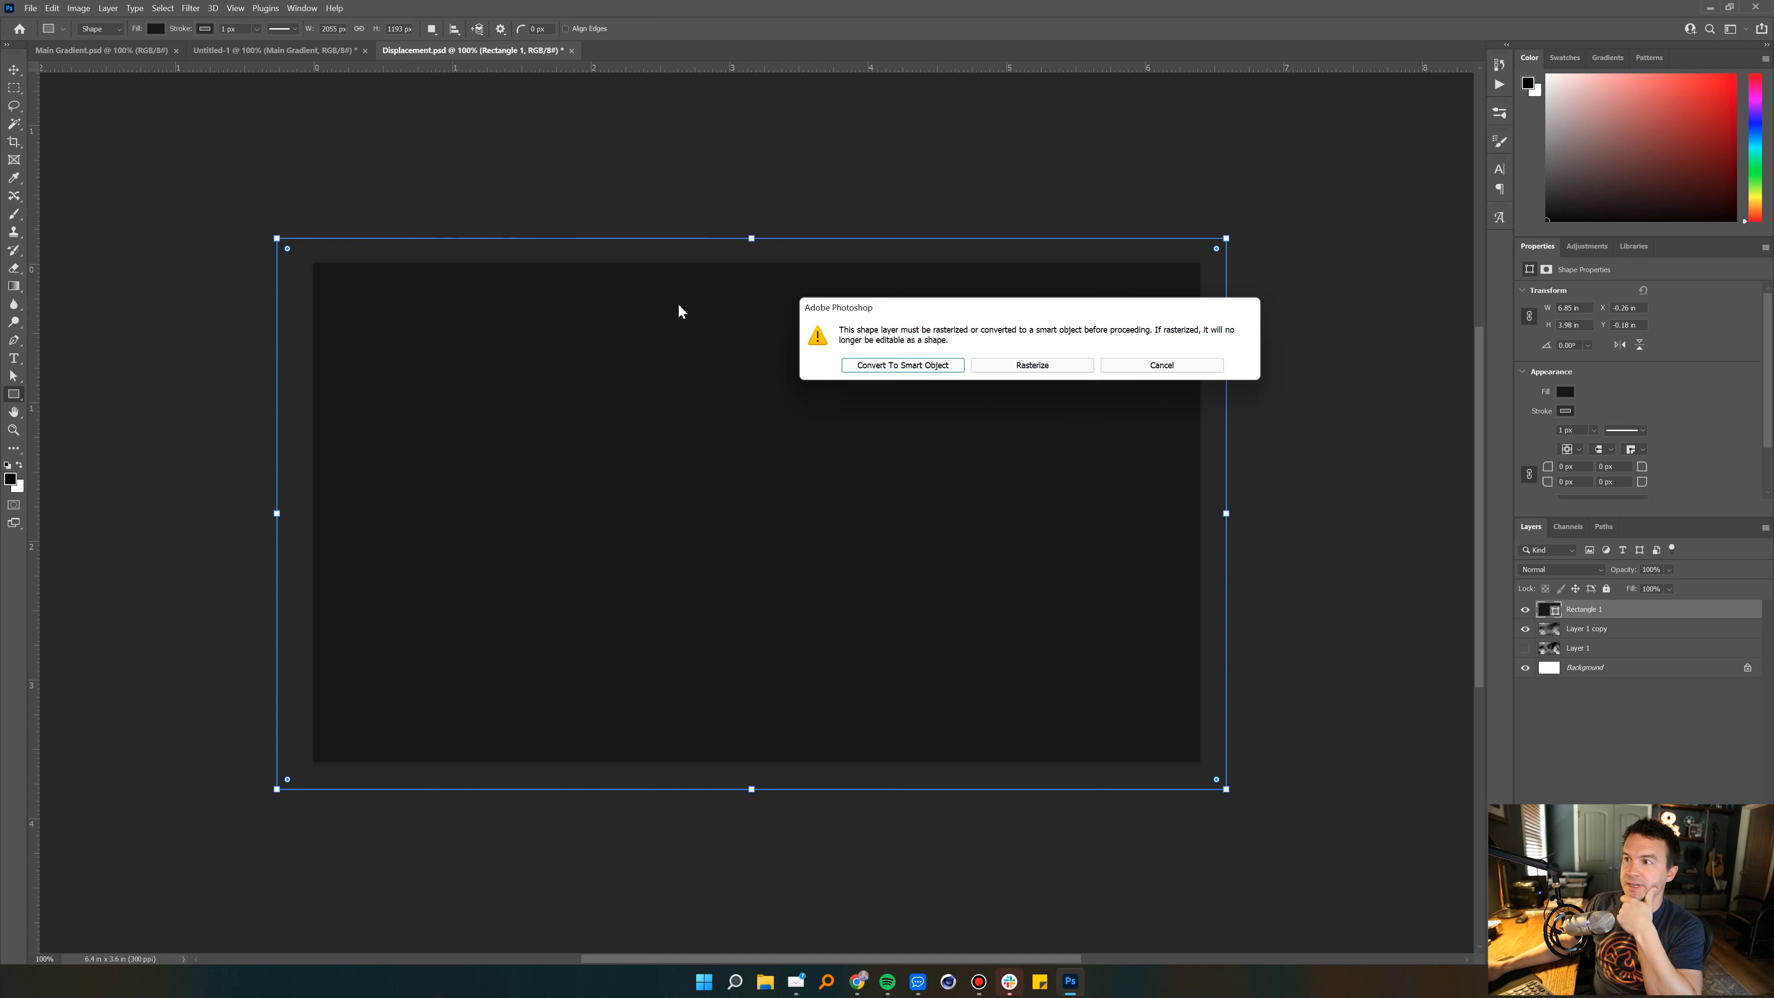
click(1032, 365)
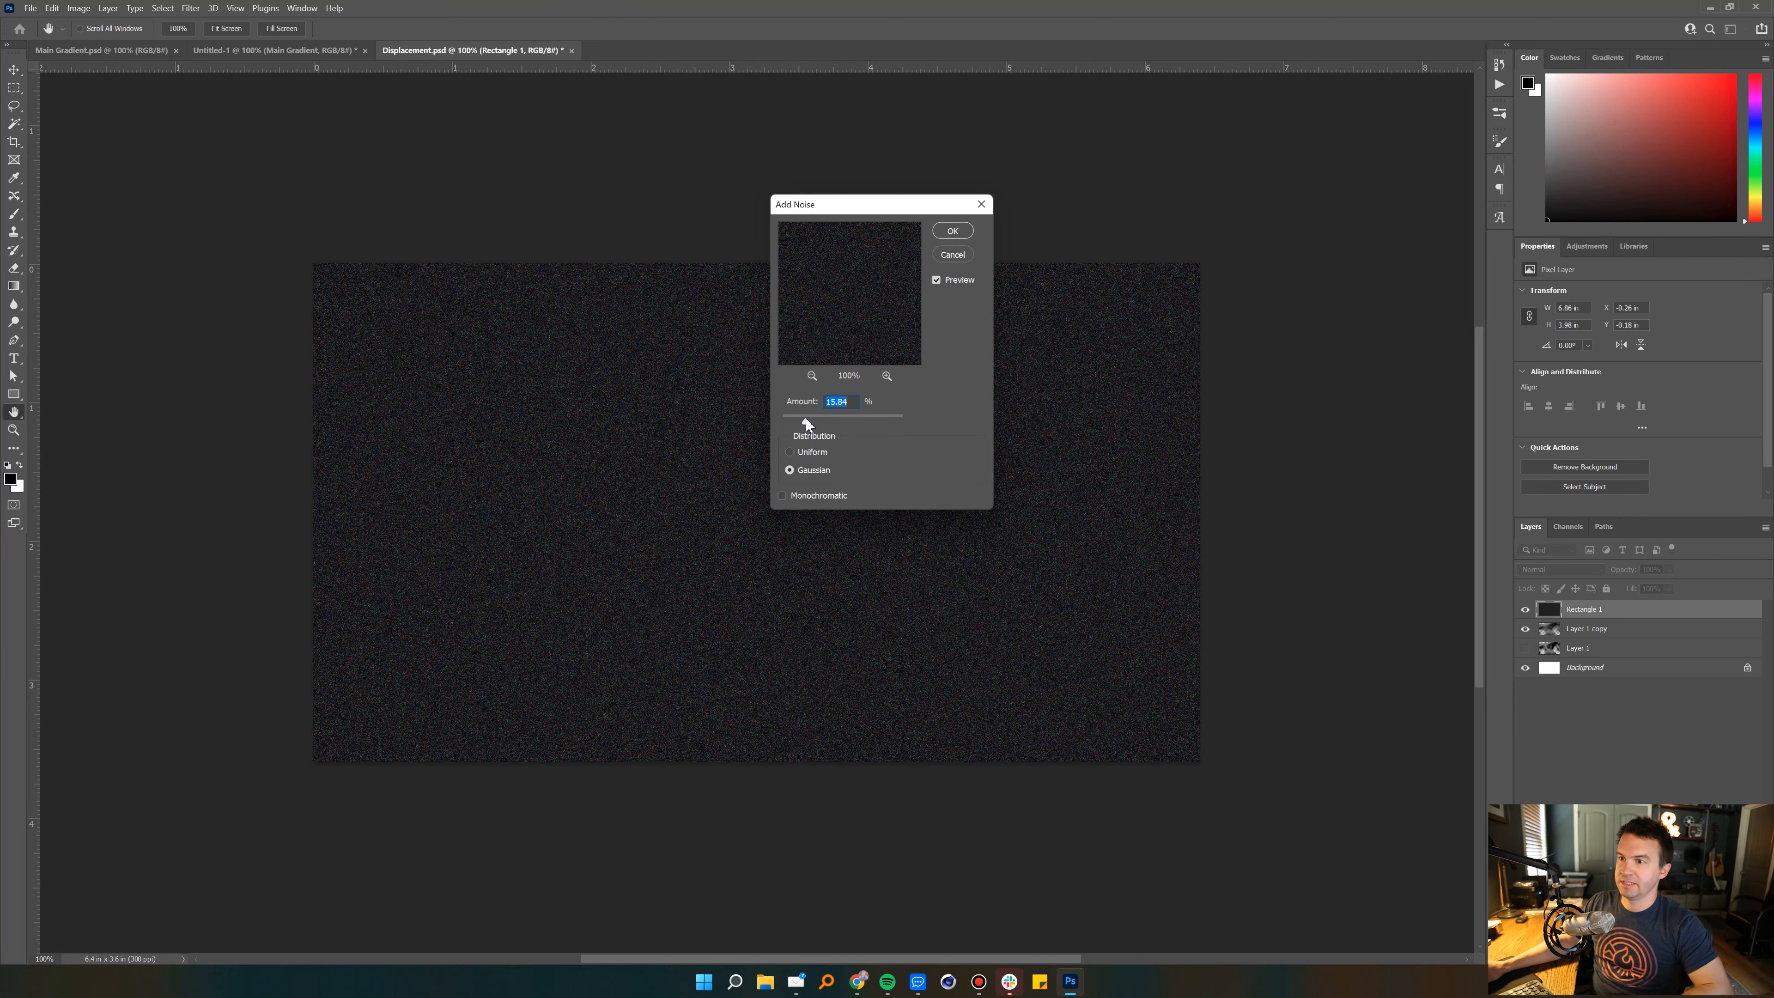
drag(805, 419, 807, 421)
click(951, 232)
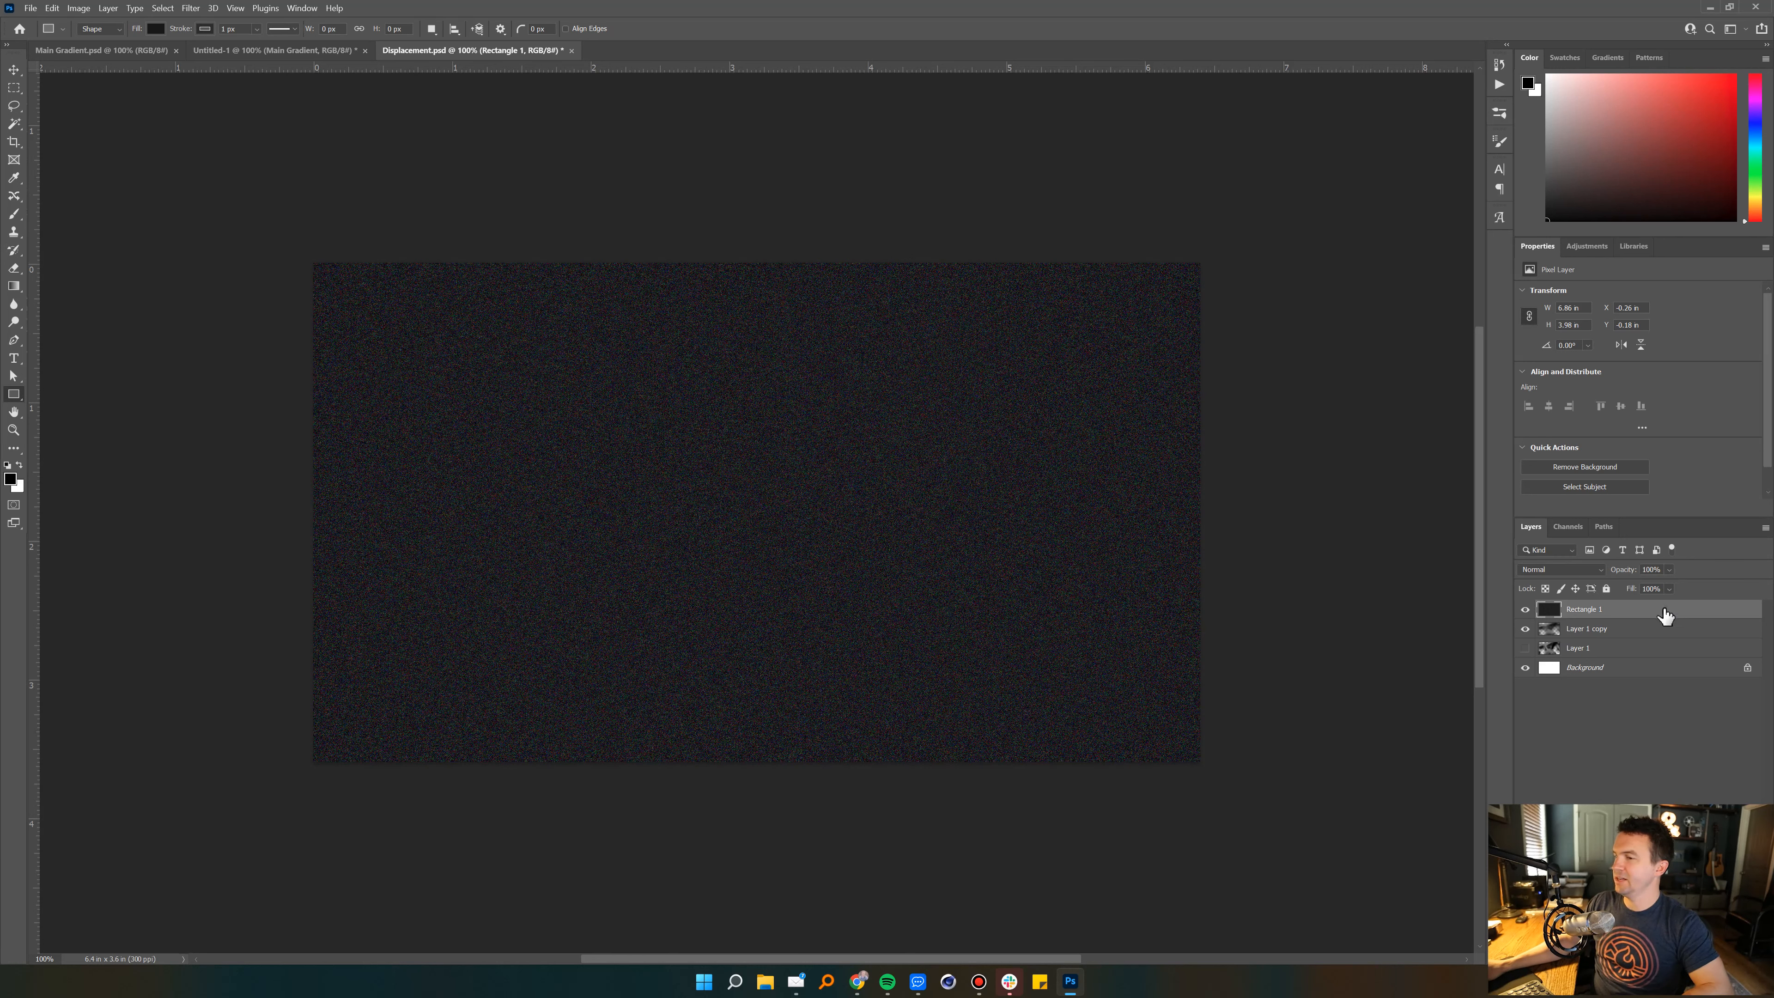
Step: Set the noise rectangle layer's blending mode to Color Dodge
click(1561, 570)
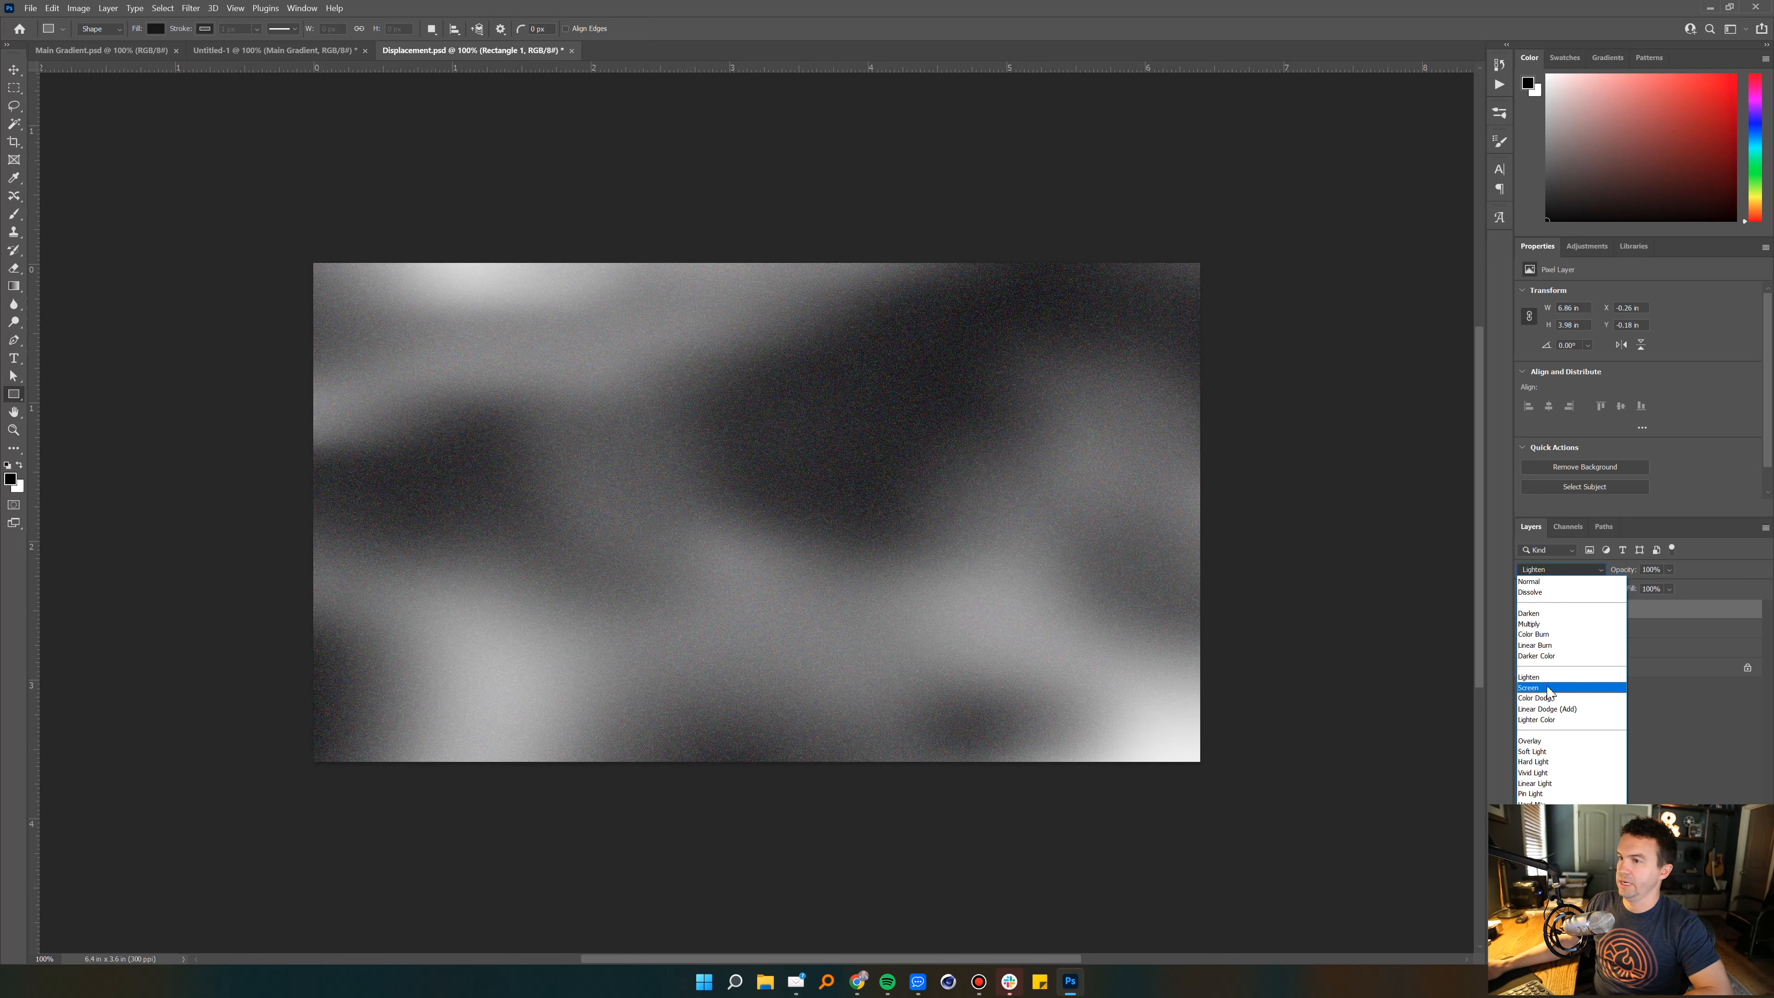
click(1546, 688)
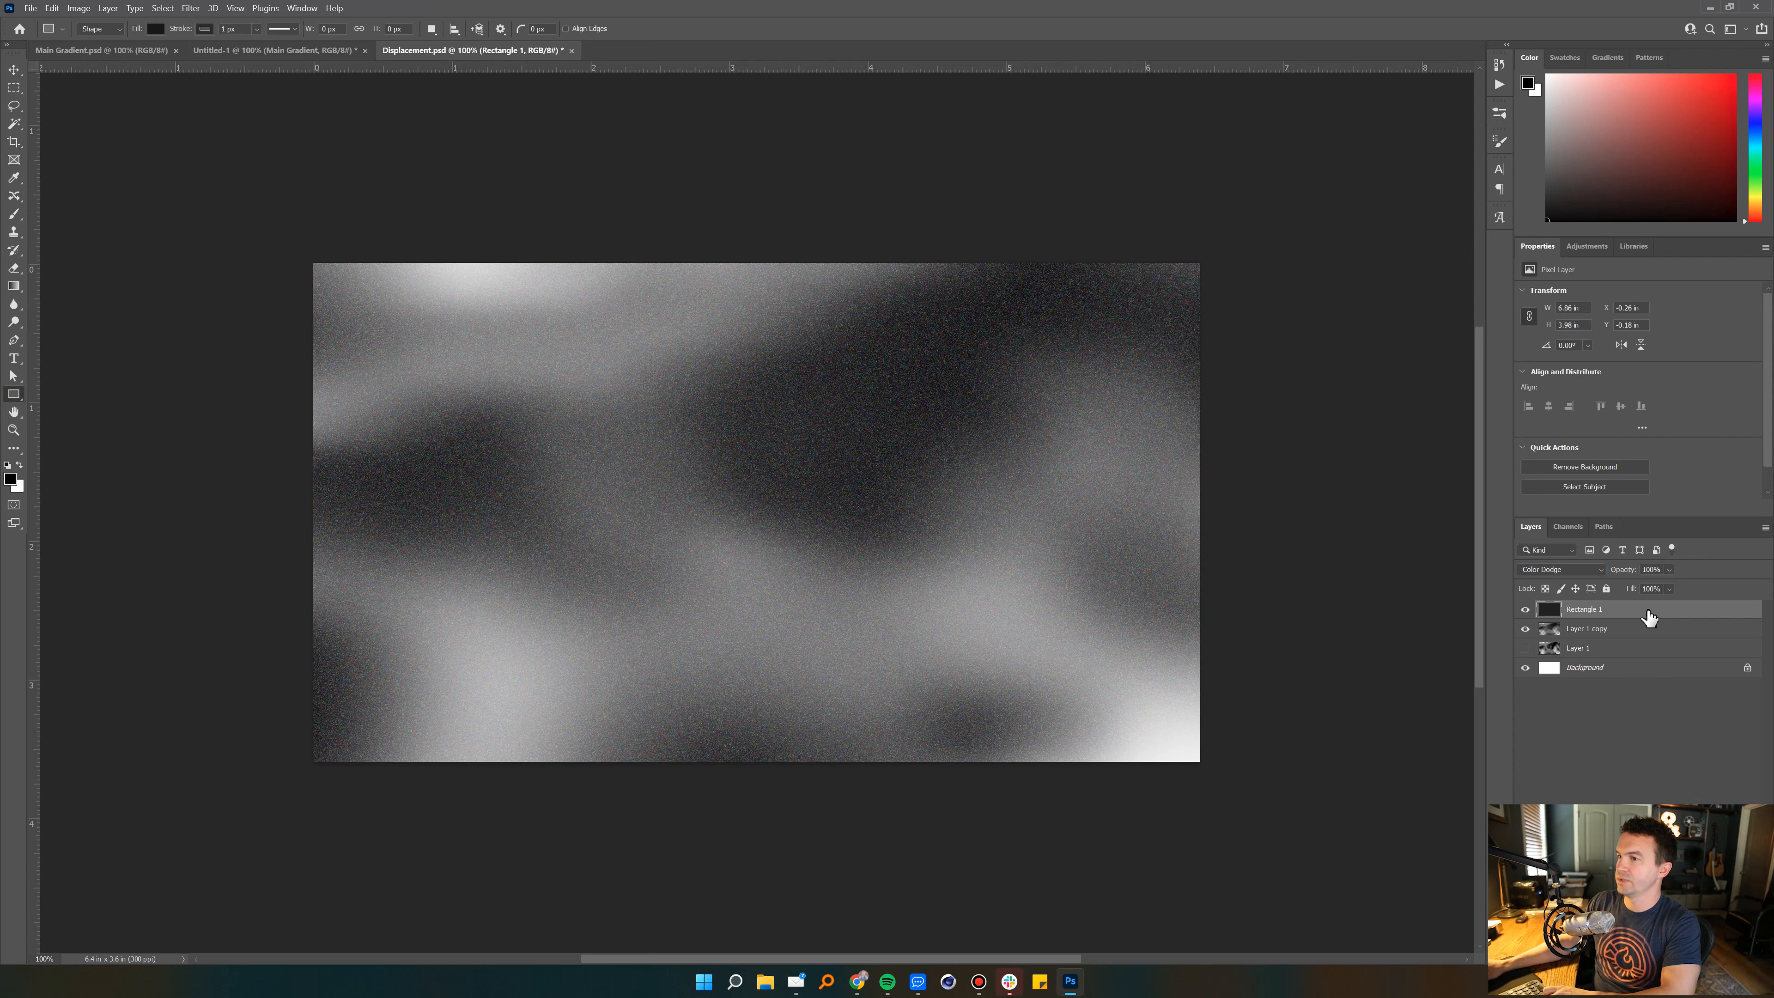
Step: Cycle through the noise rectangle layer's blending modes, settle on Subtract, and save the Displacement document
key(shift+plus)
key(shift+minus)
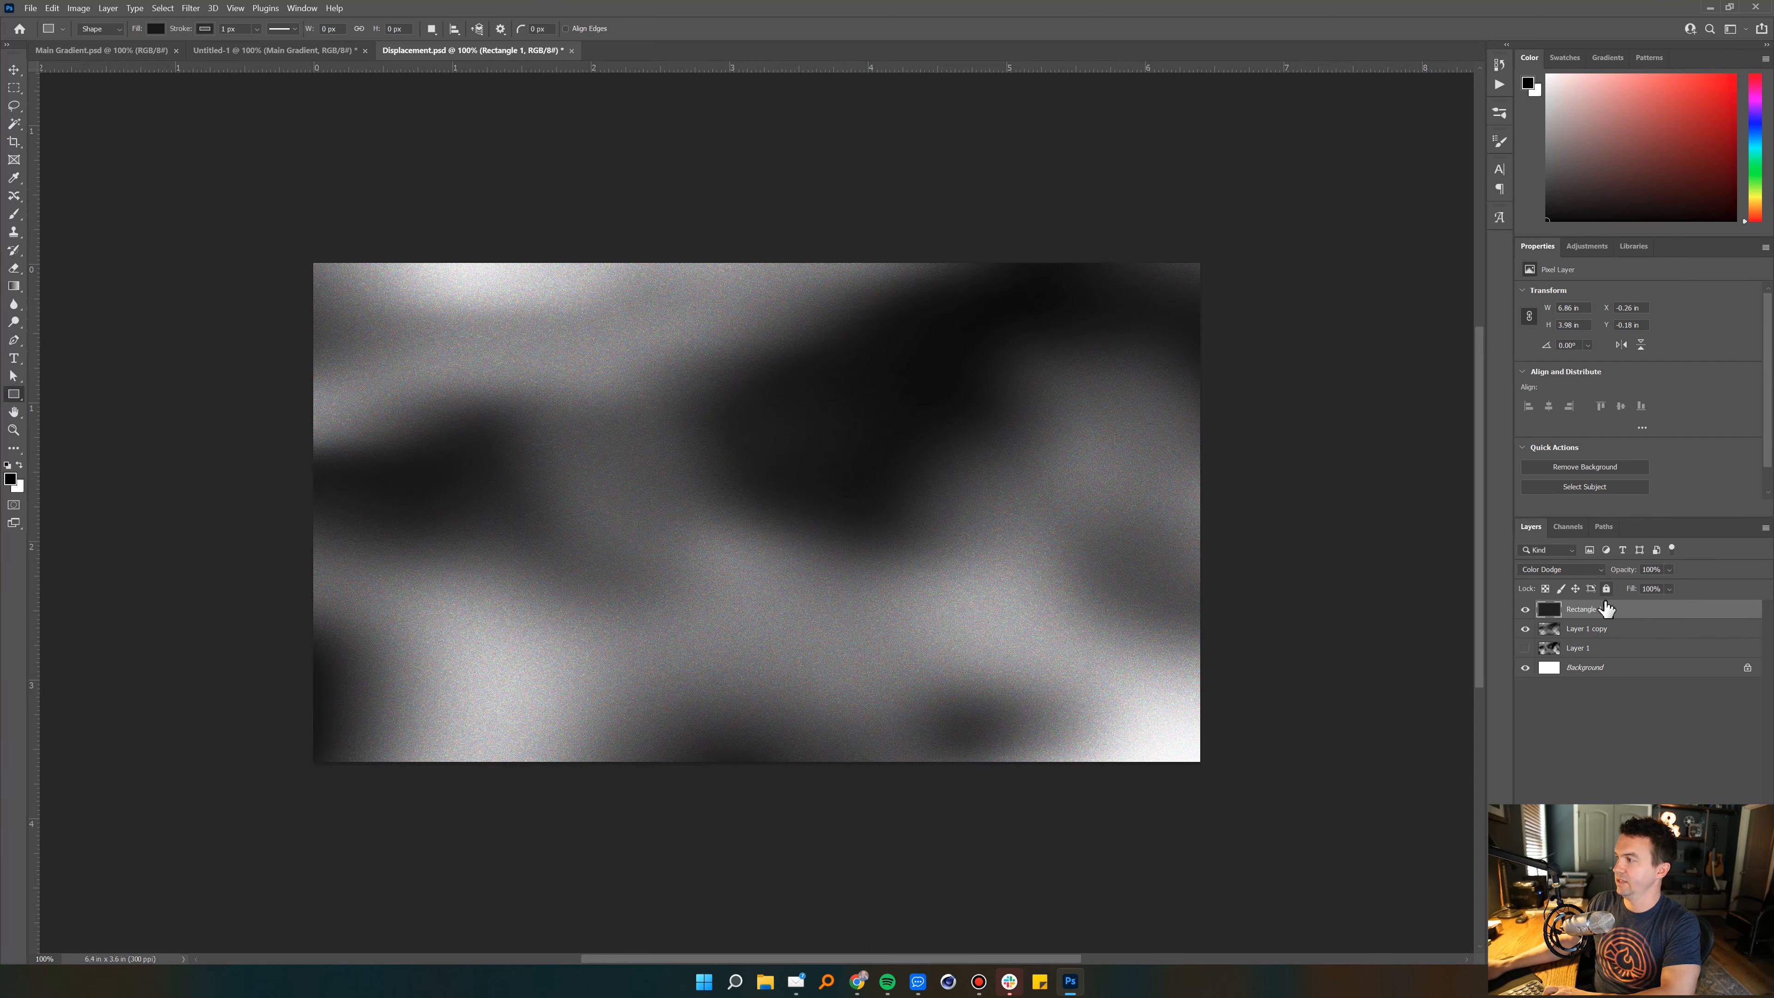
key(shift+plus)
key(shift+plus)
key(shift+plus)
key(shift+plus)
key(shift+plus)
key(shift+plus)
key(shift+plus)
key(shift+plus)
key(shift+plus)
key(shift+plus)
key(shift+plus)
key(shift+plus)
key(shift+plus)
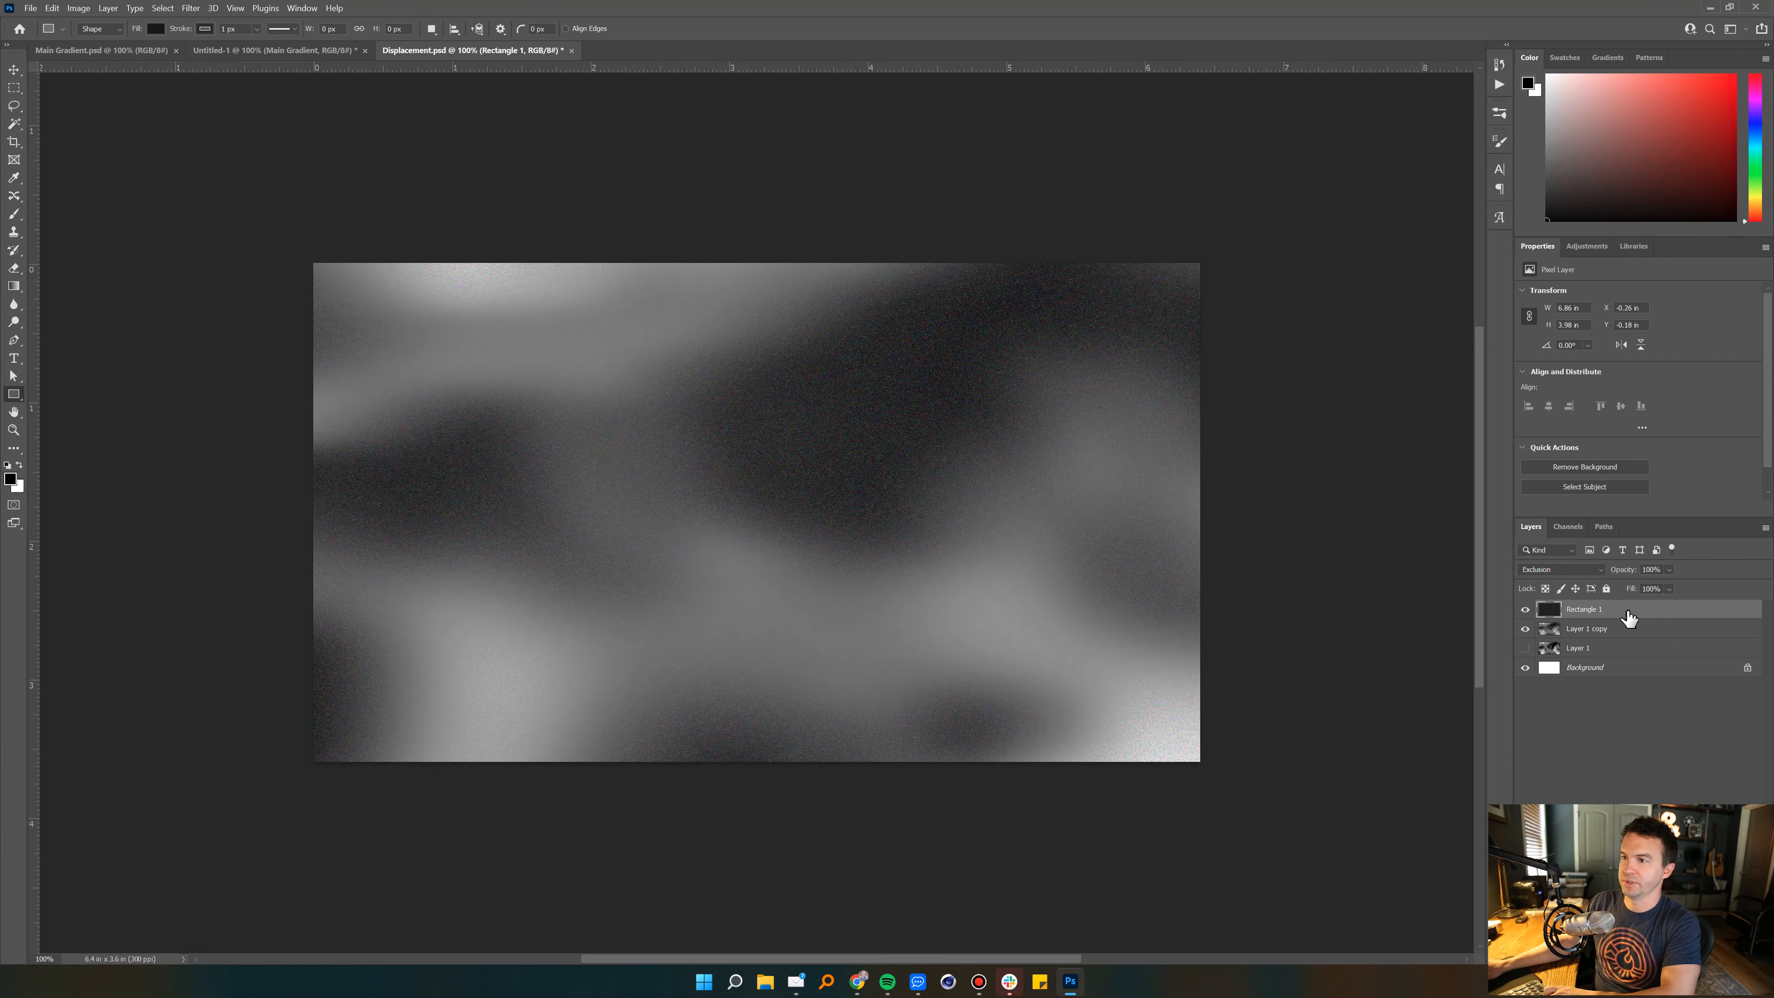
key(shift+minus)
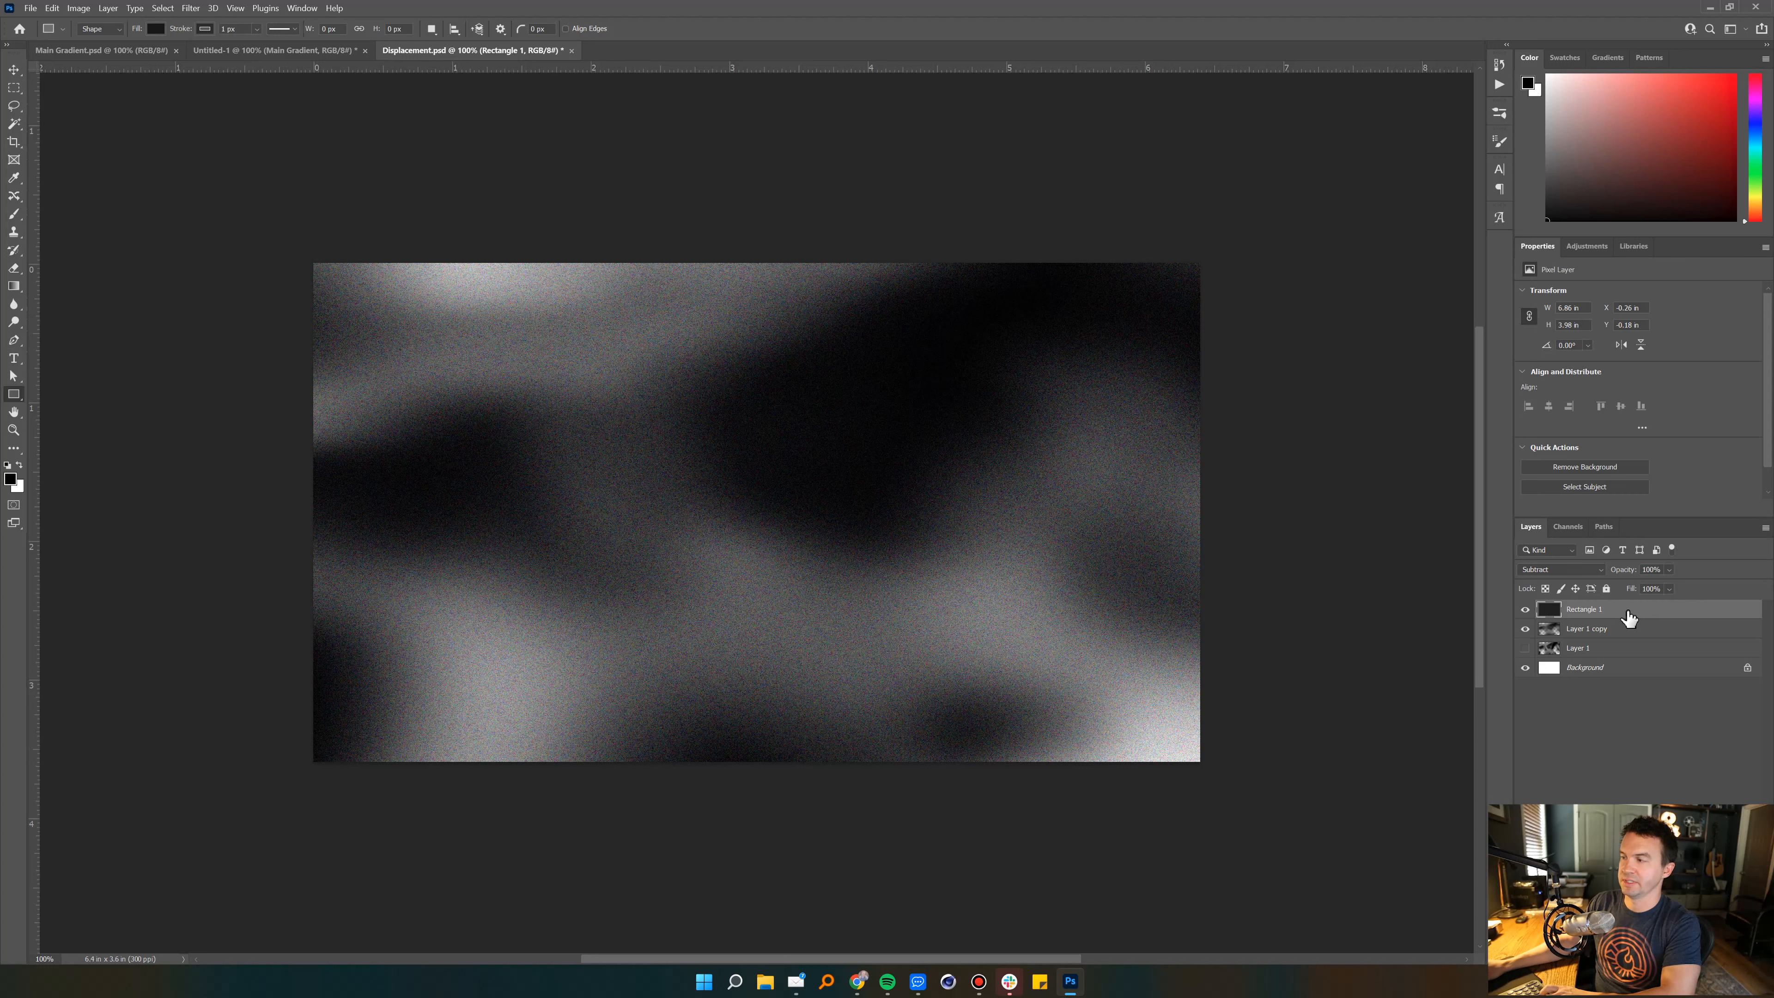
click(1650, 723)
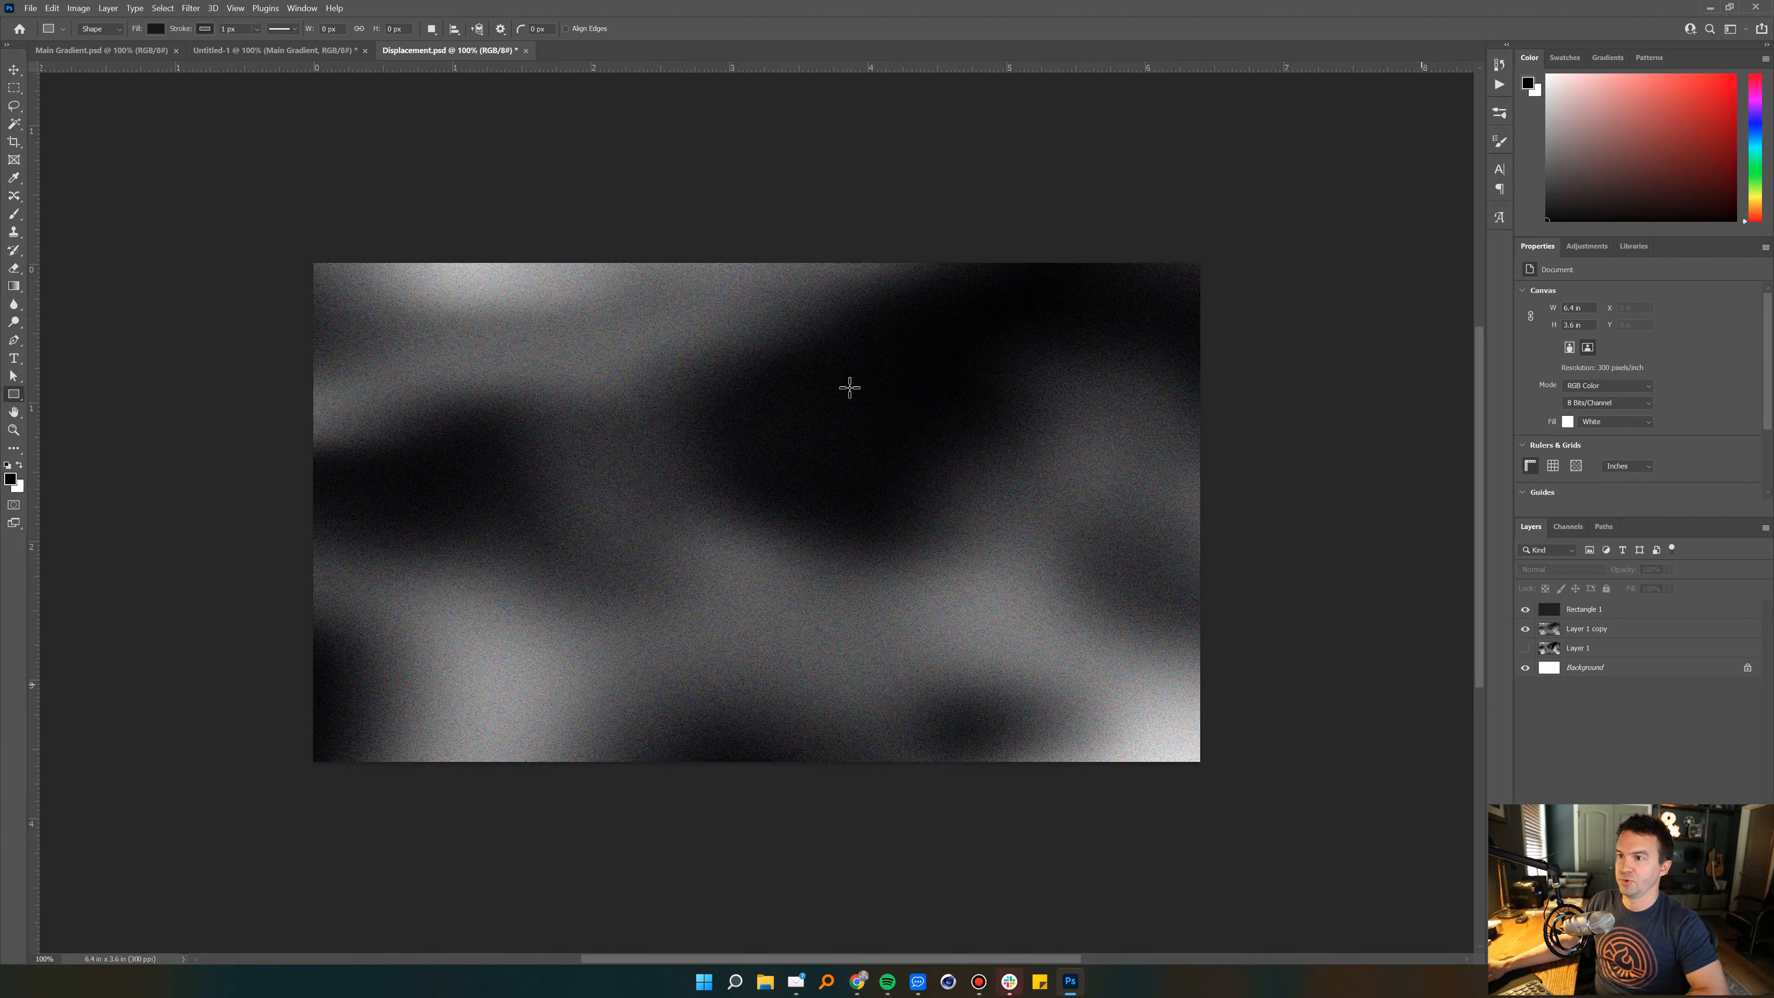
key(ctrl+s)
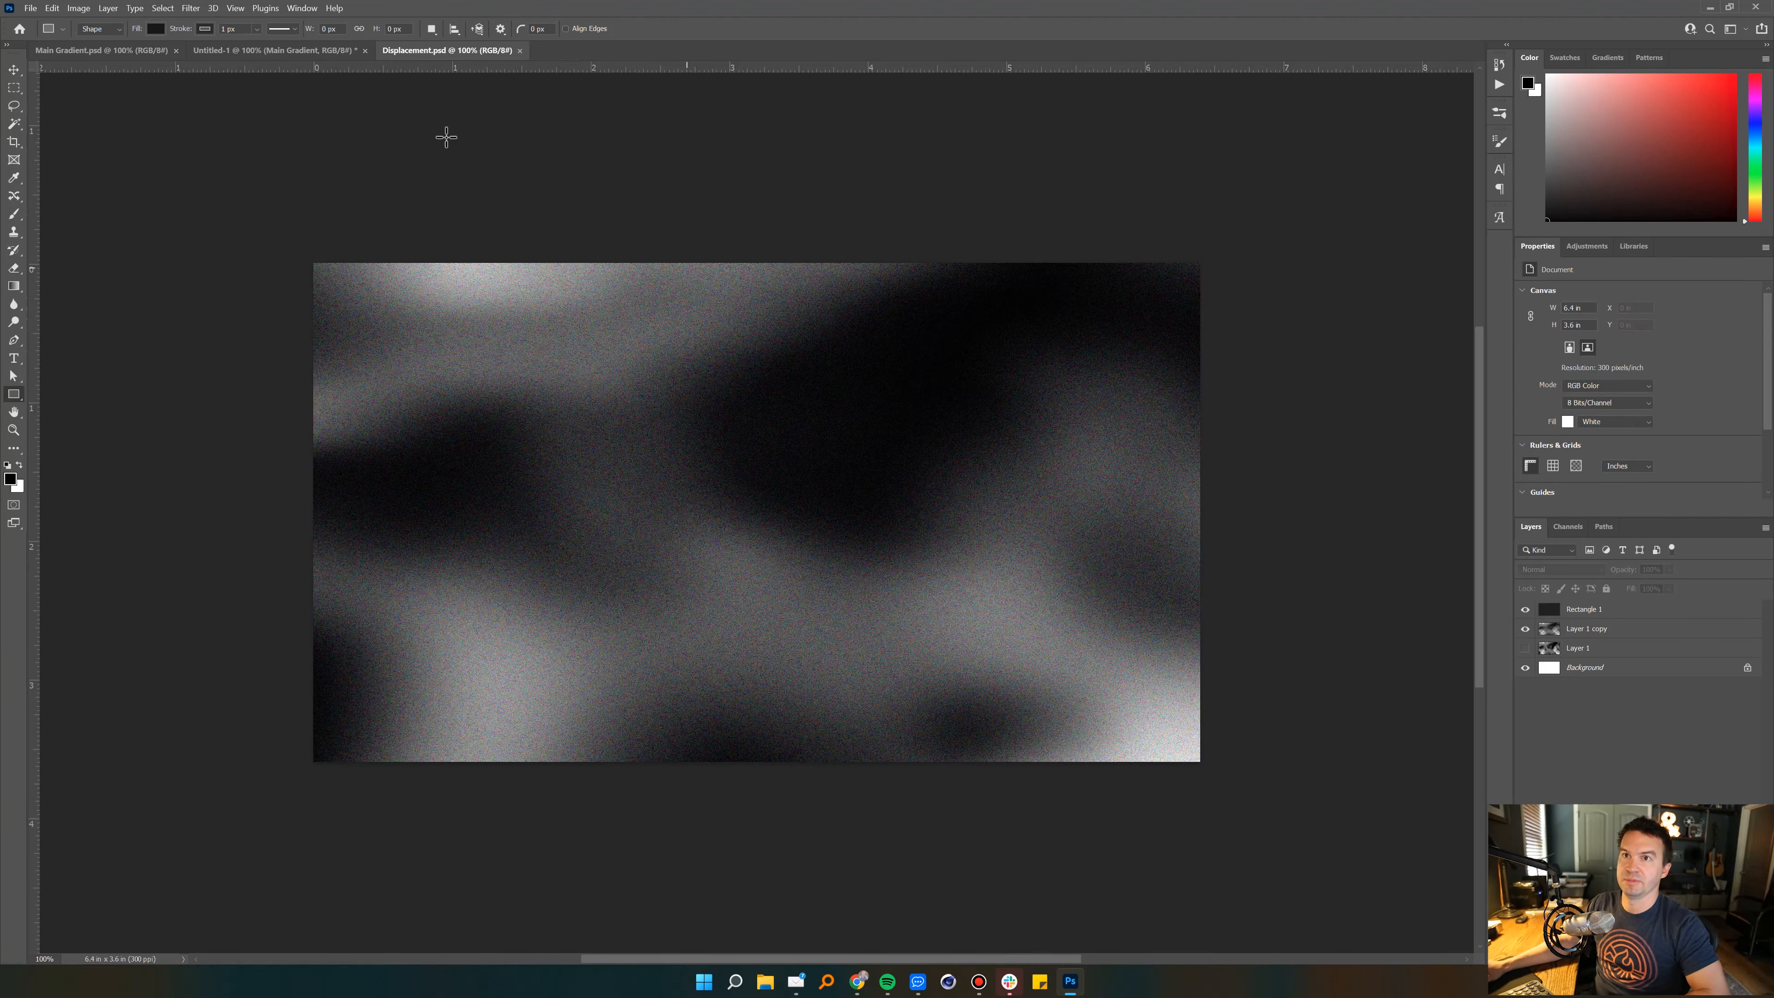
Step: Reapply the Displace smart filter on the Main Gradient layer in Untitled-1, using the saved Displacement file with the Subtract noise
click(245, 50)
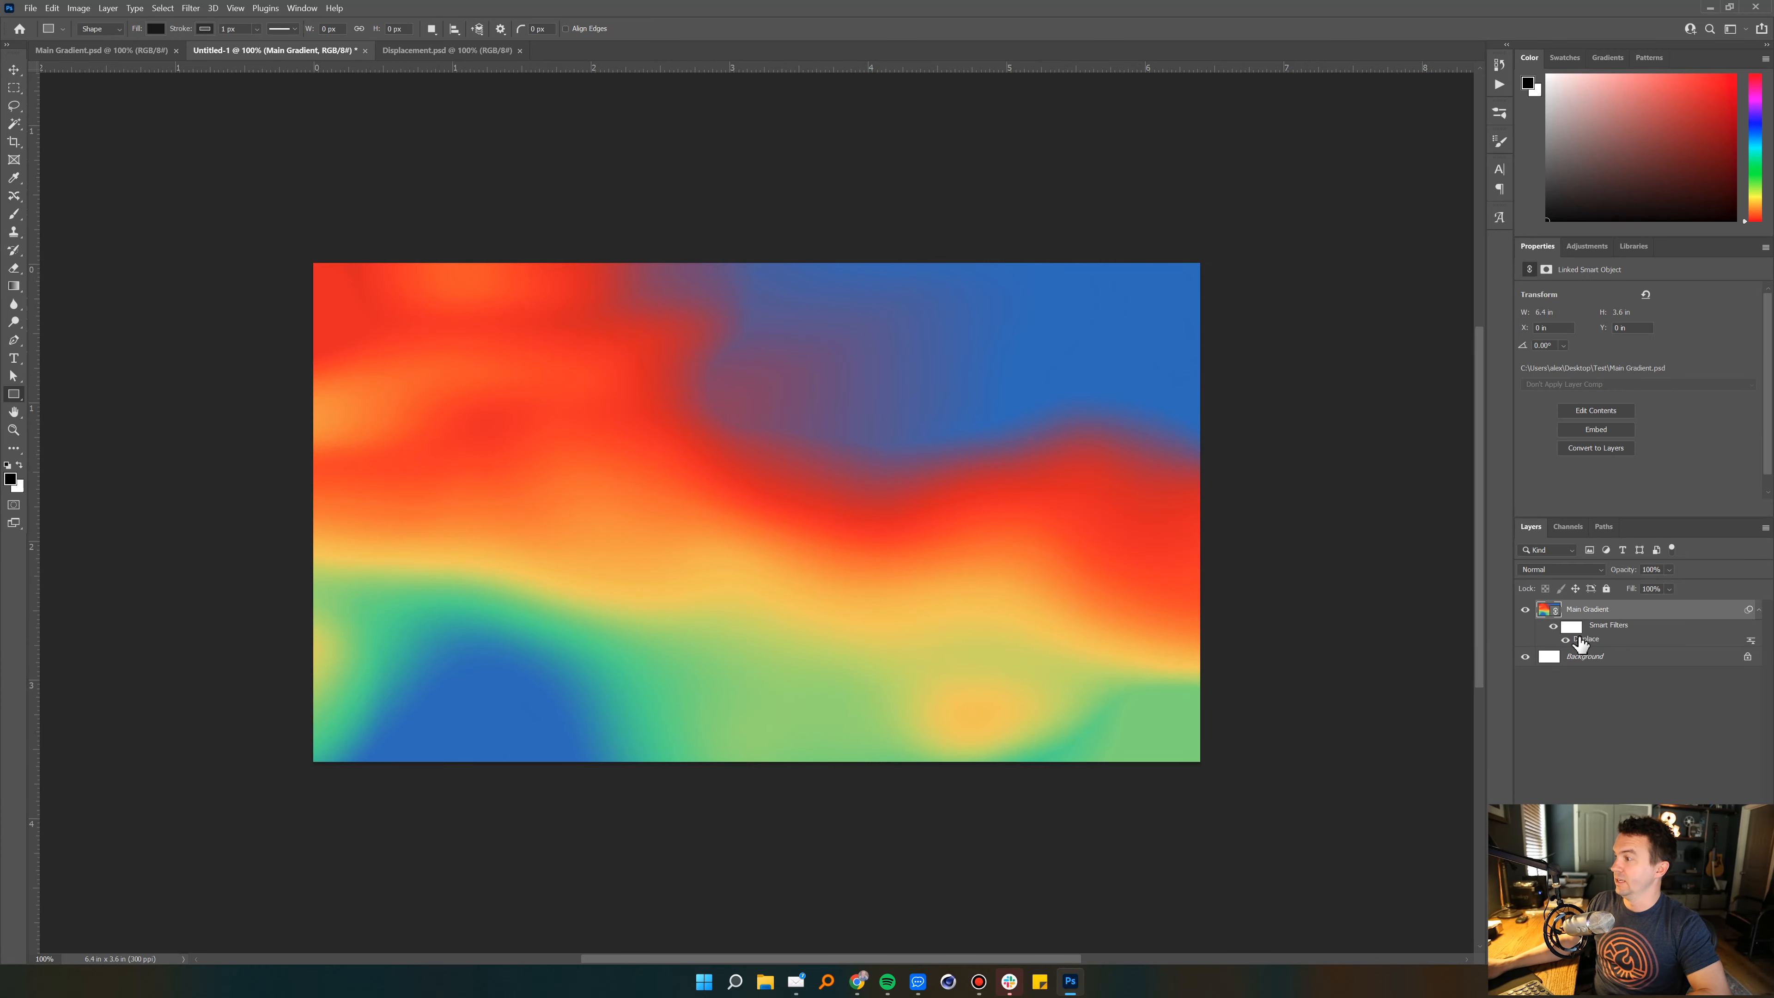
double_click(1585, 637)
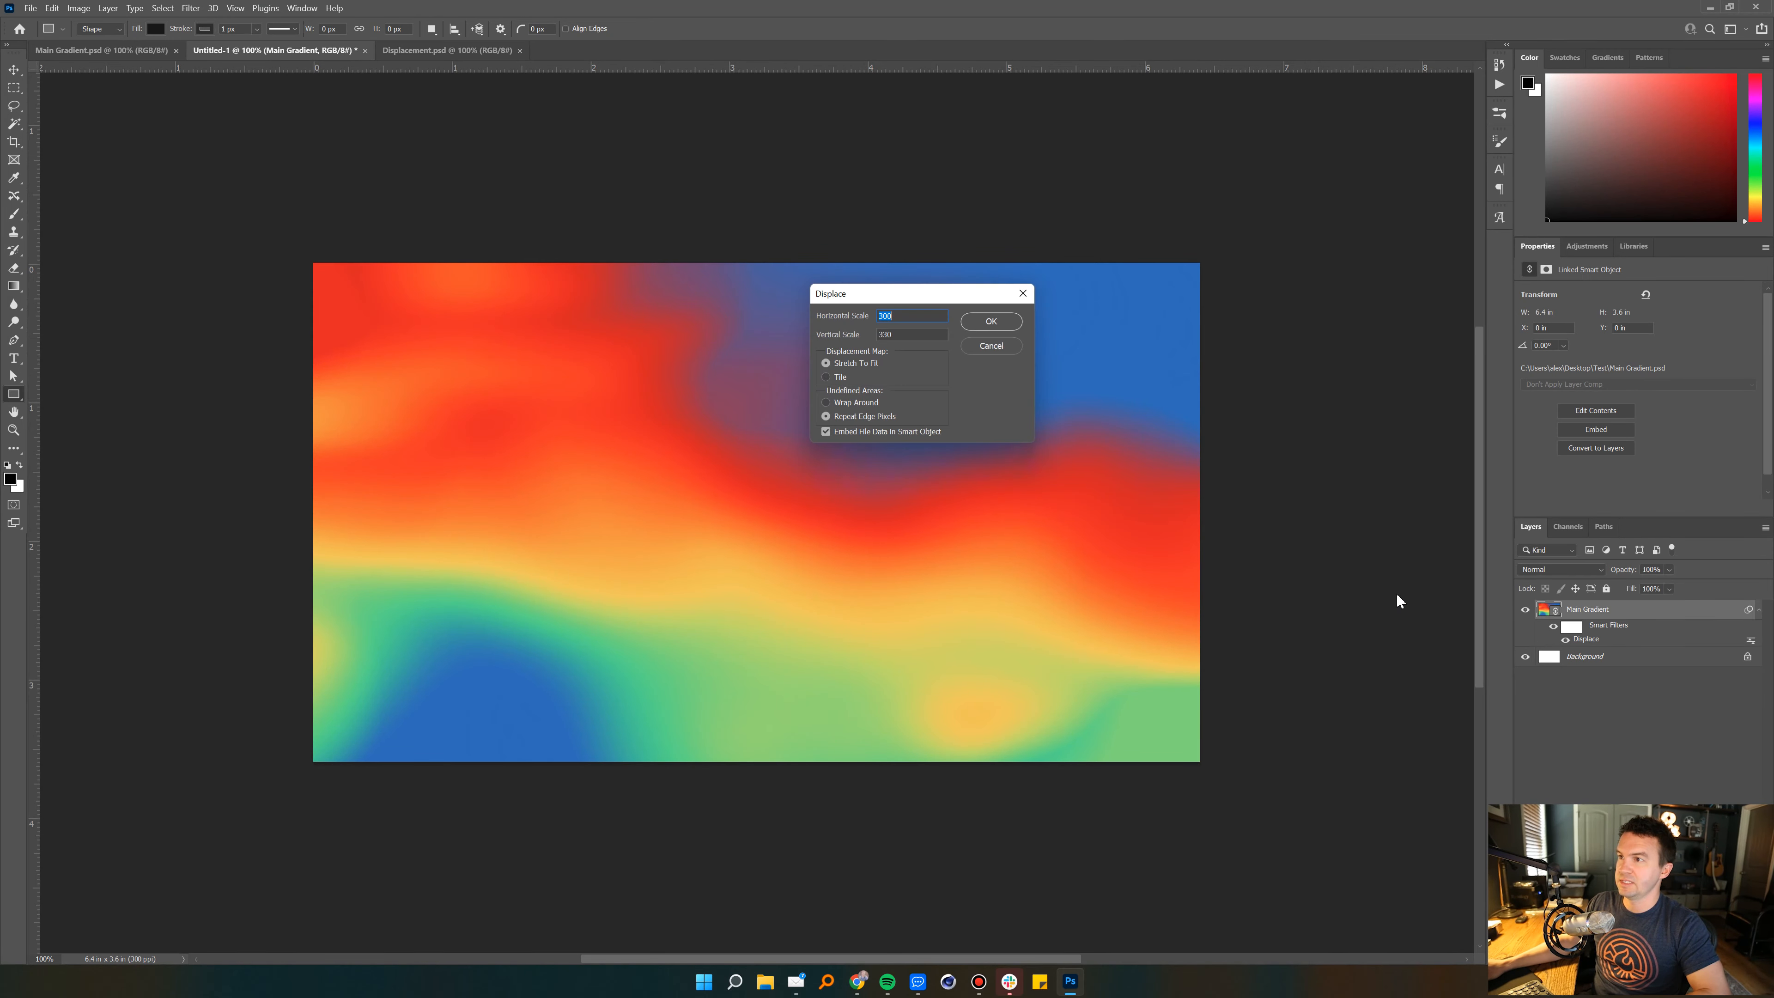
click(991, 321)
double_click(729, 359)
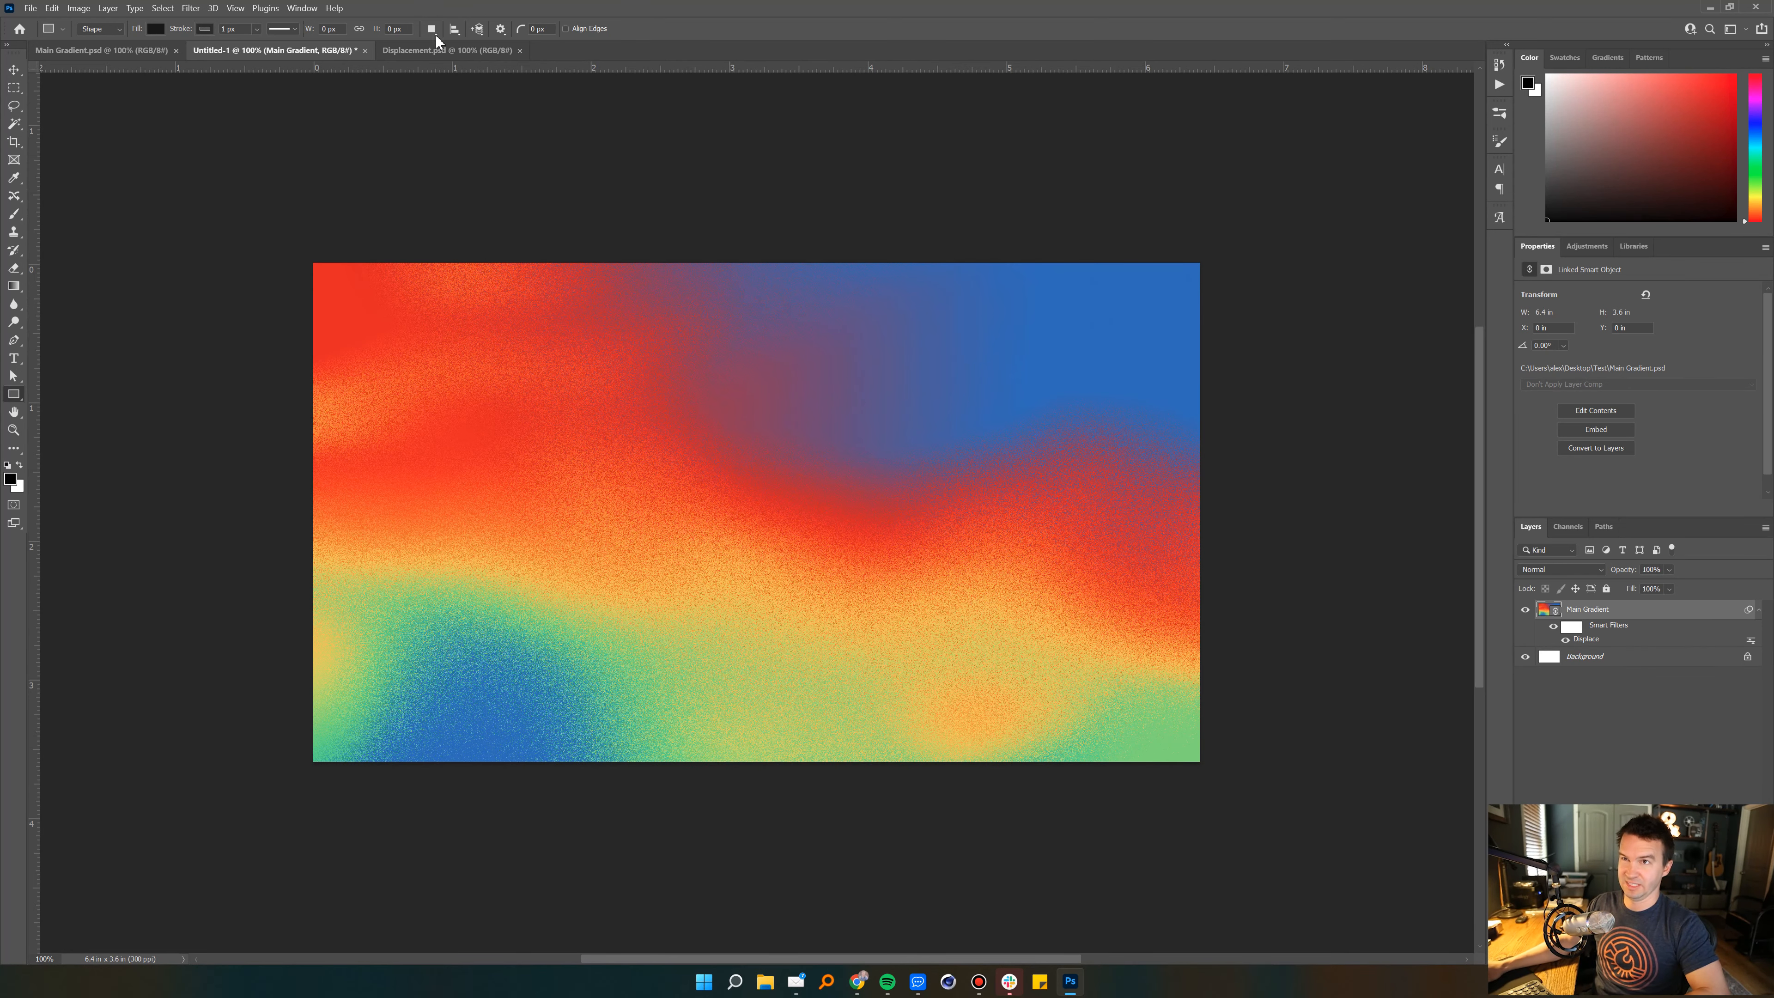
Step: In the Displacement document, lower the noise rectangle layer's opacity to about 32% and save the file
click(454, 50)
click(1662, 612)
drag(1619, 571, 1578, 571)
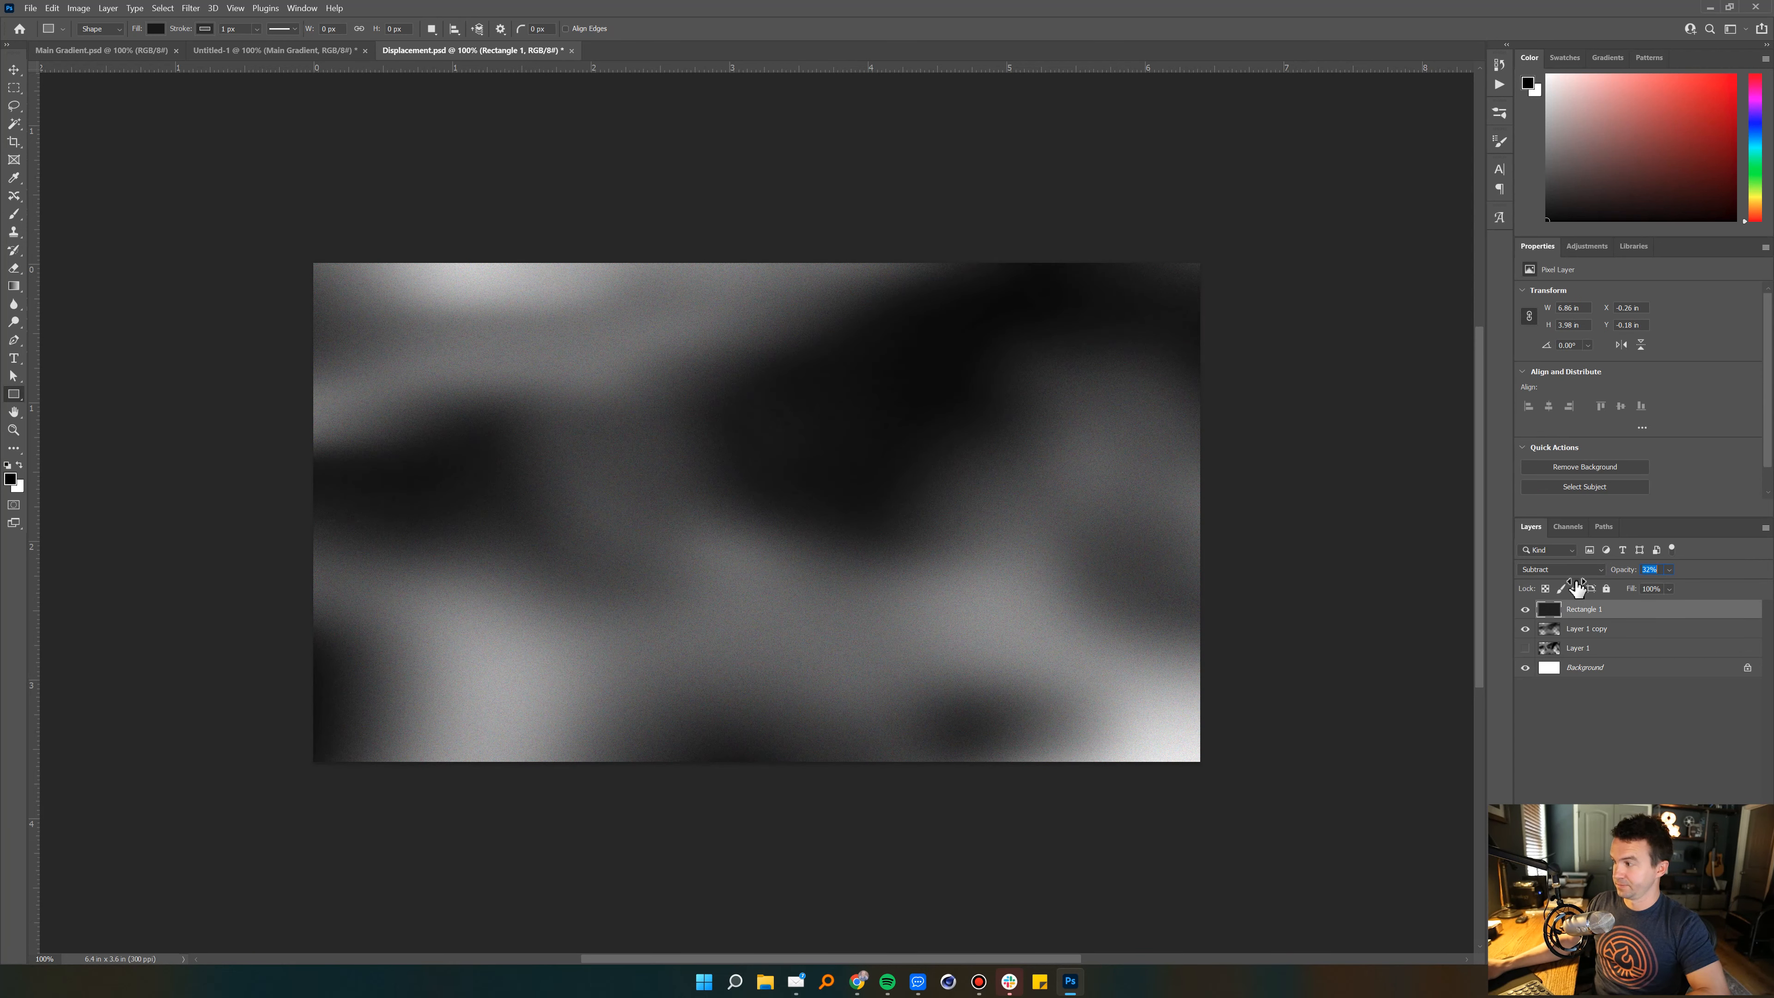
click(1595, 718)
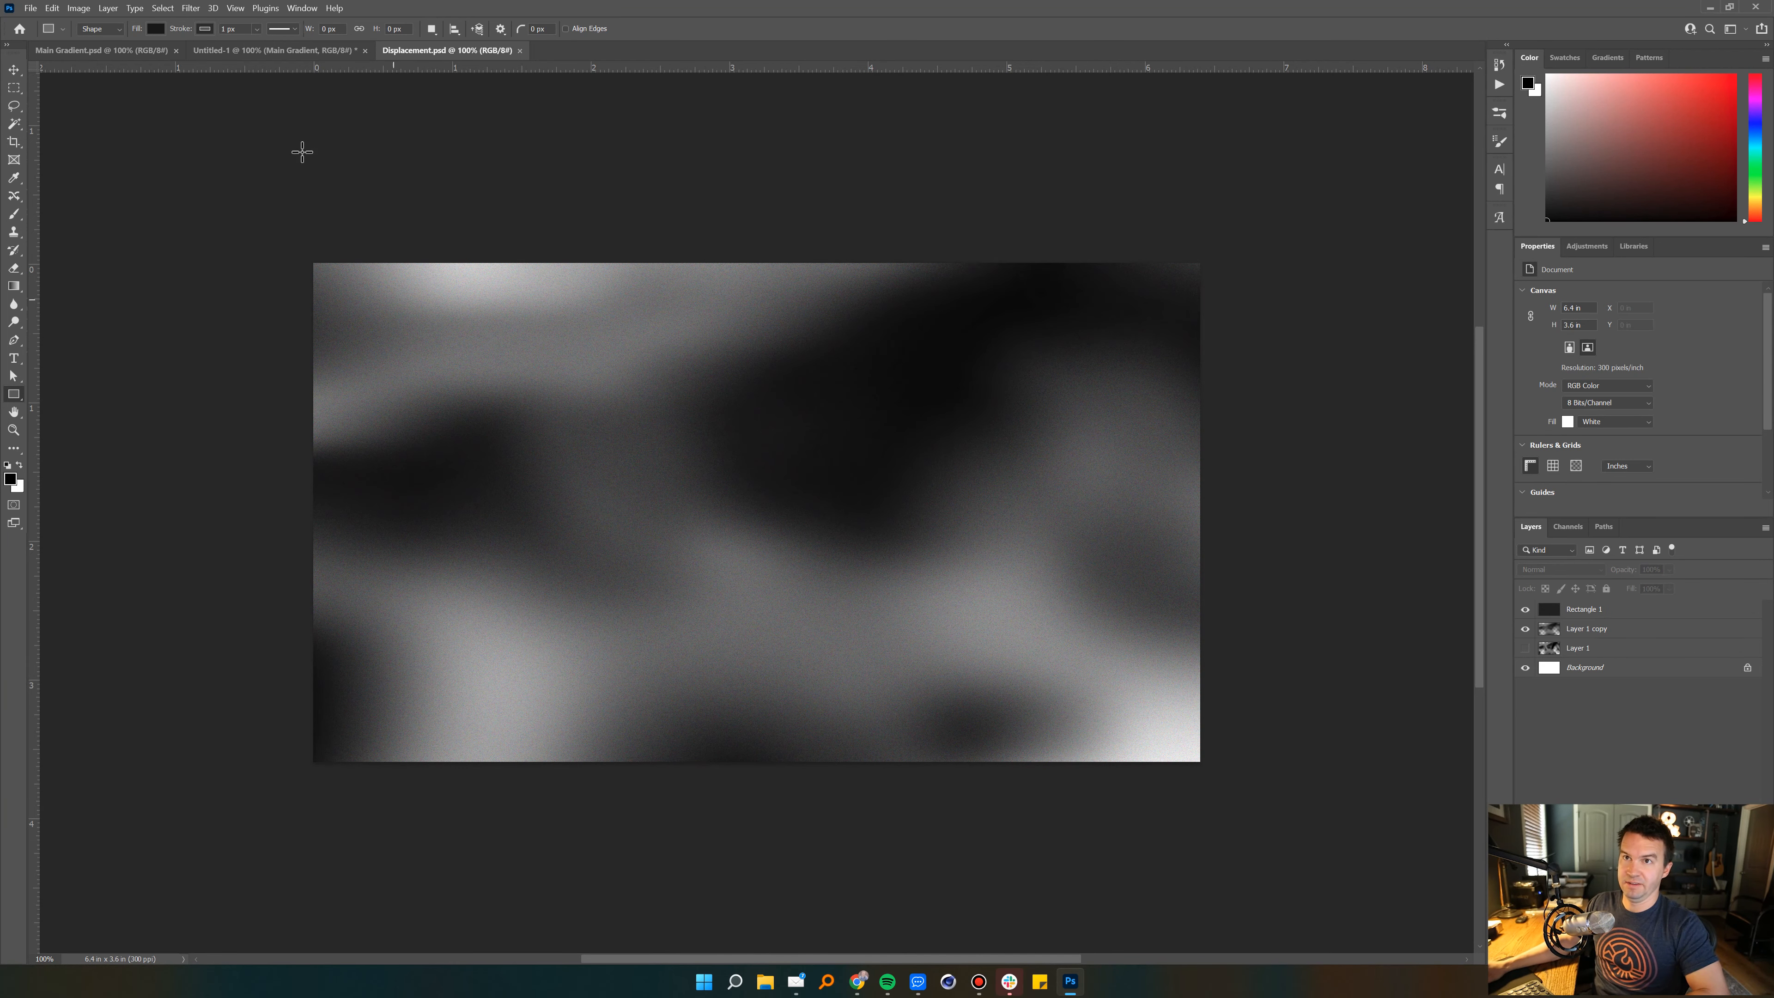
Step: Reapply the Main Gradient layer's Displace smart filter in Untitled-1 with the fainter-noise Displacement file
click(289, 51)
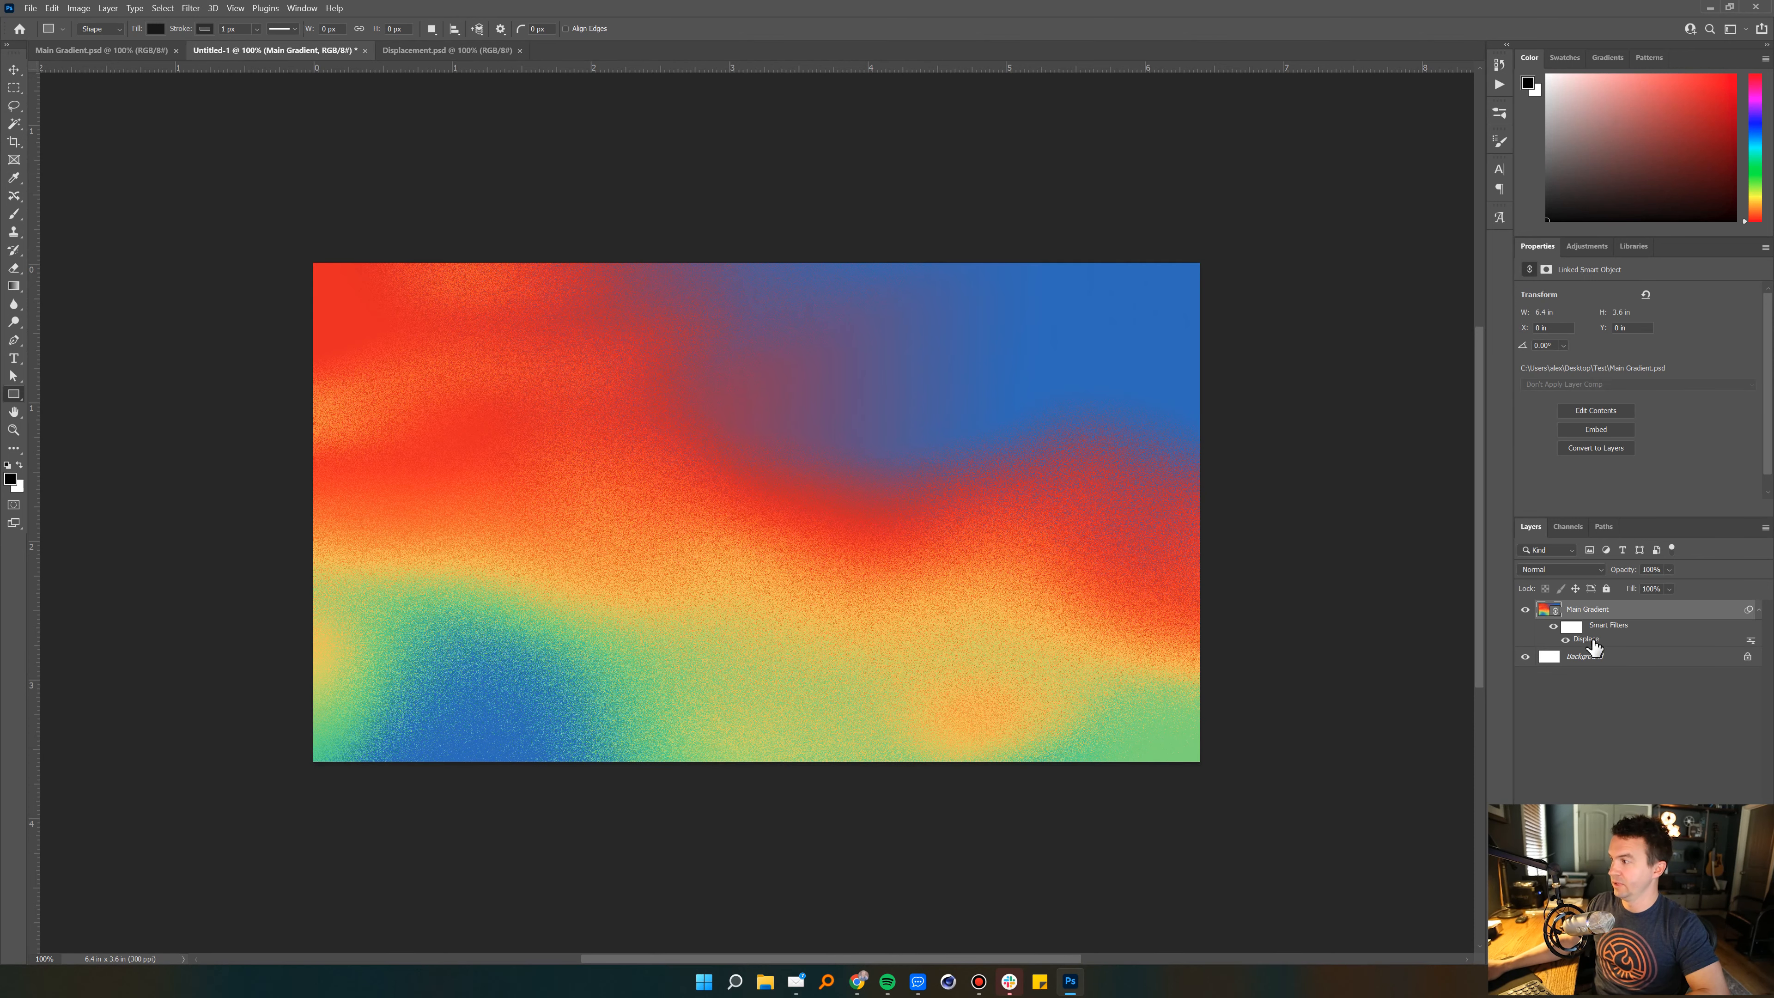
double_click(1587, 640)
click(990, 321)
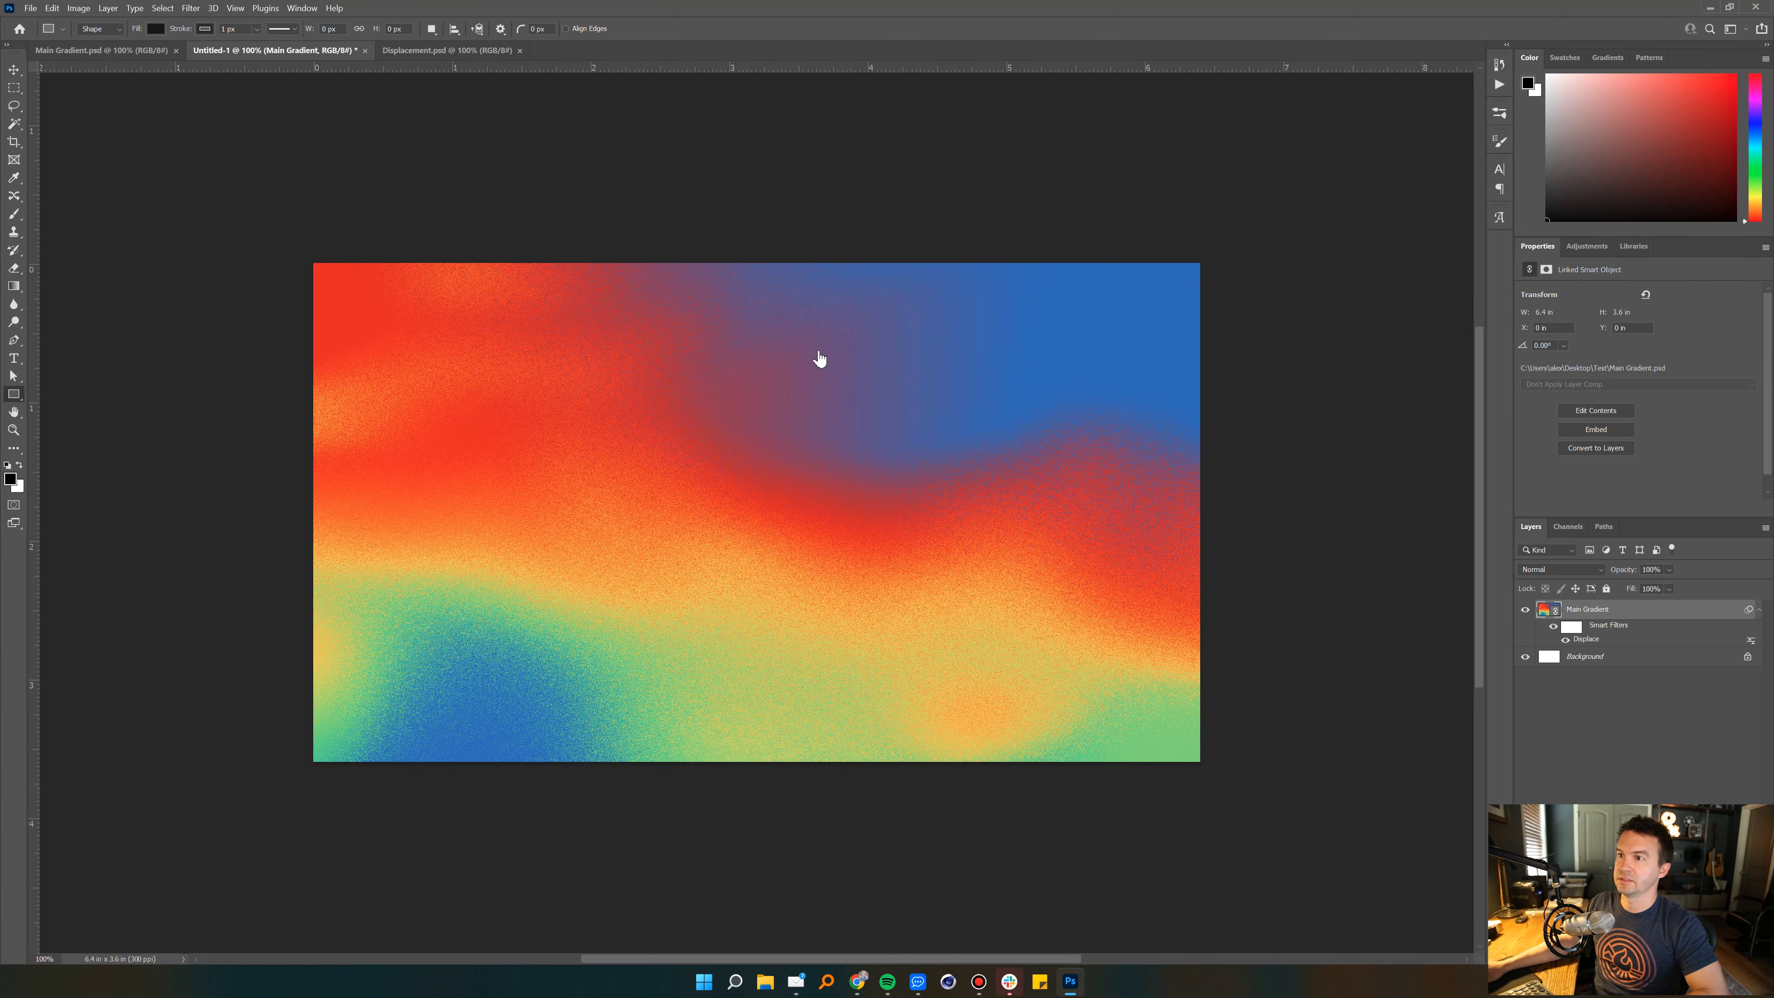
double_click(735, 353)
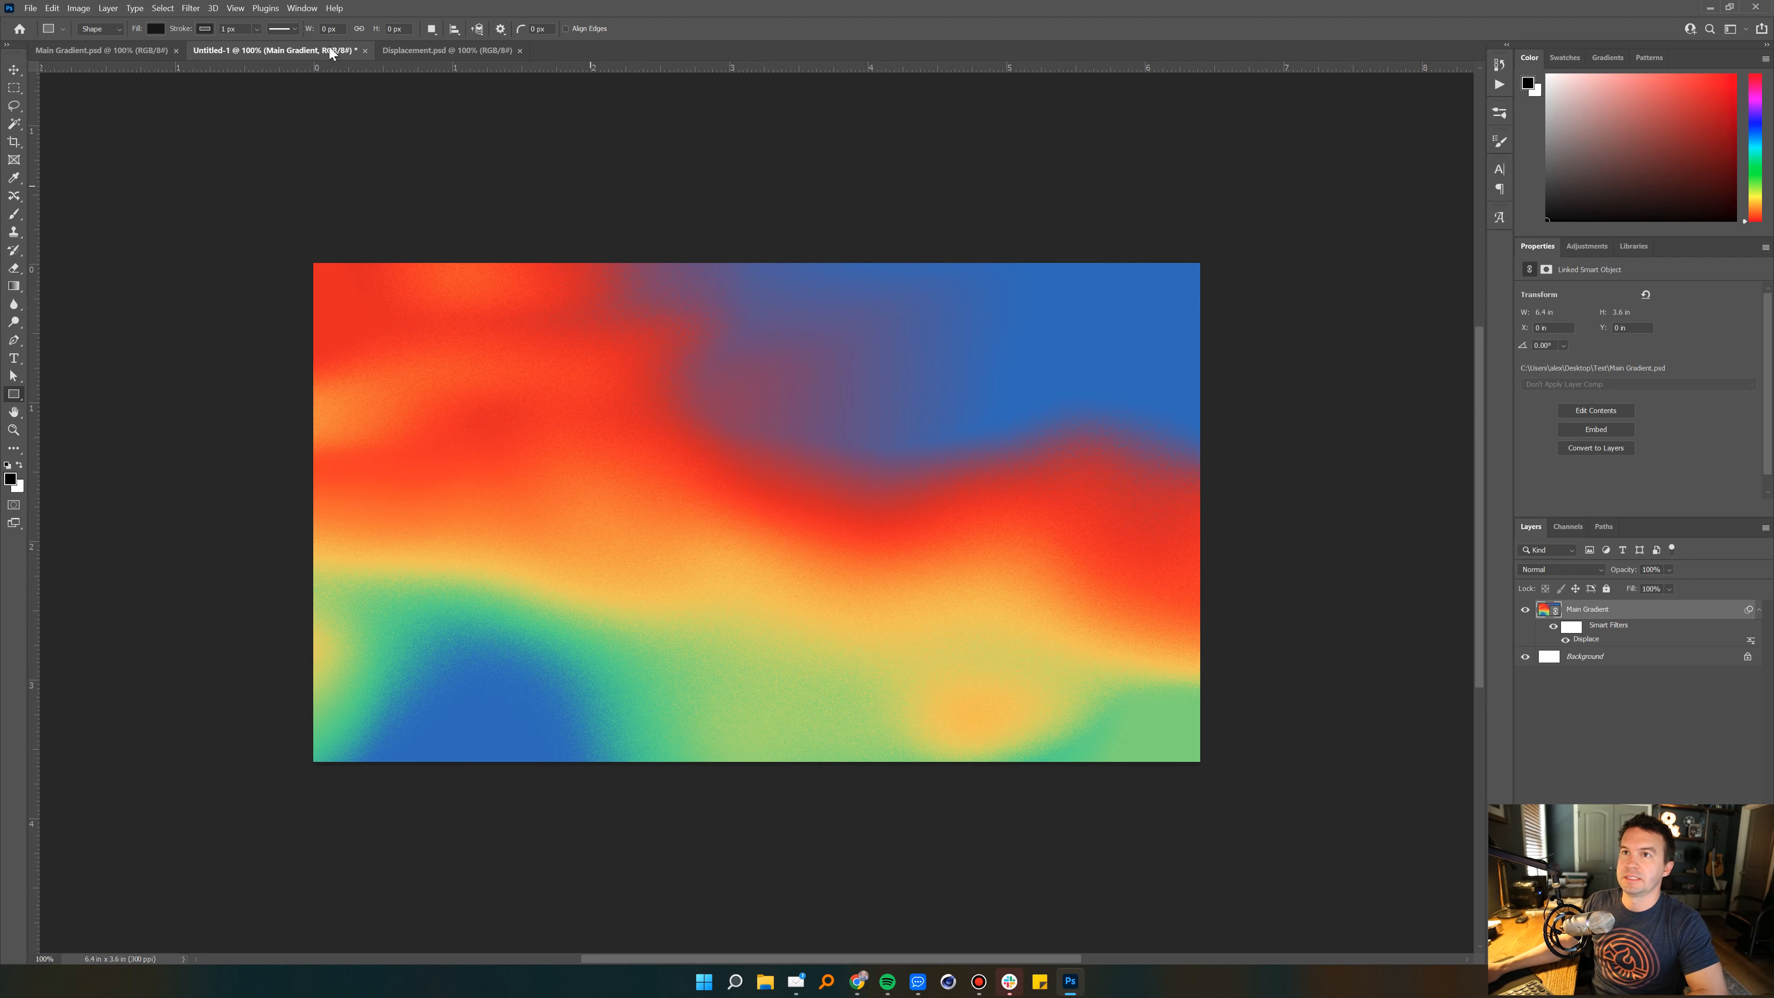
Step: Draw a very dark gray triangle shape, about 1.83 × 1.59 in, at the center of the Displacement canvas and save
click(412, 49)
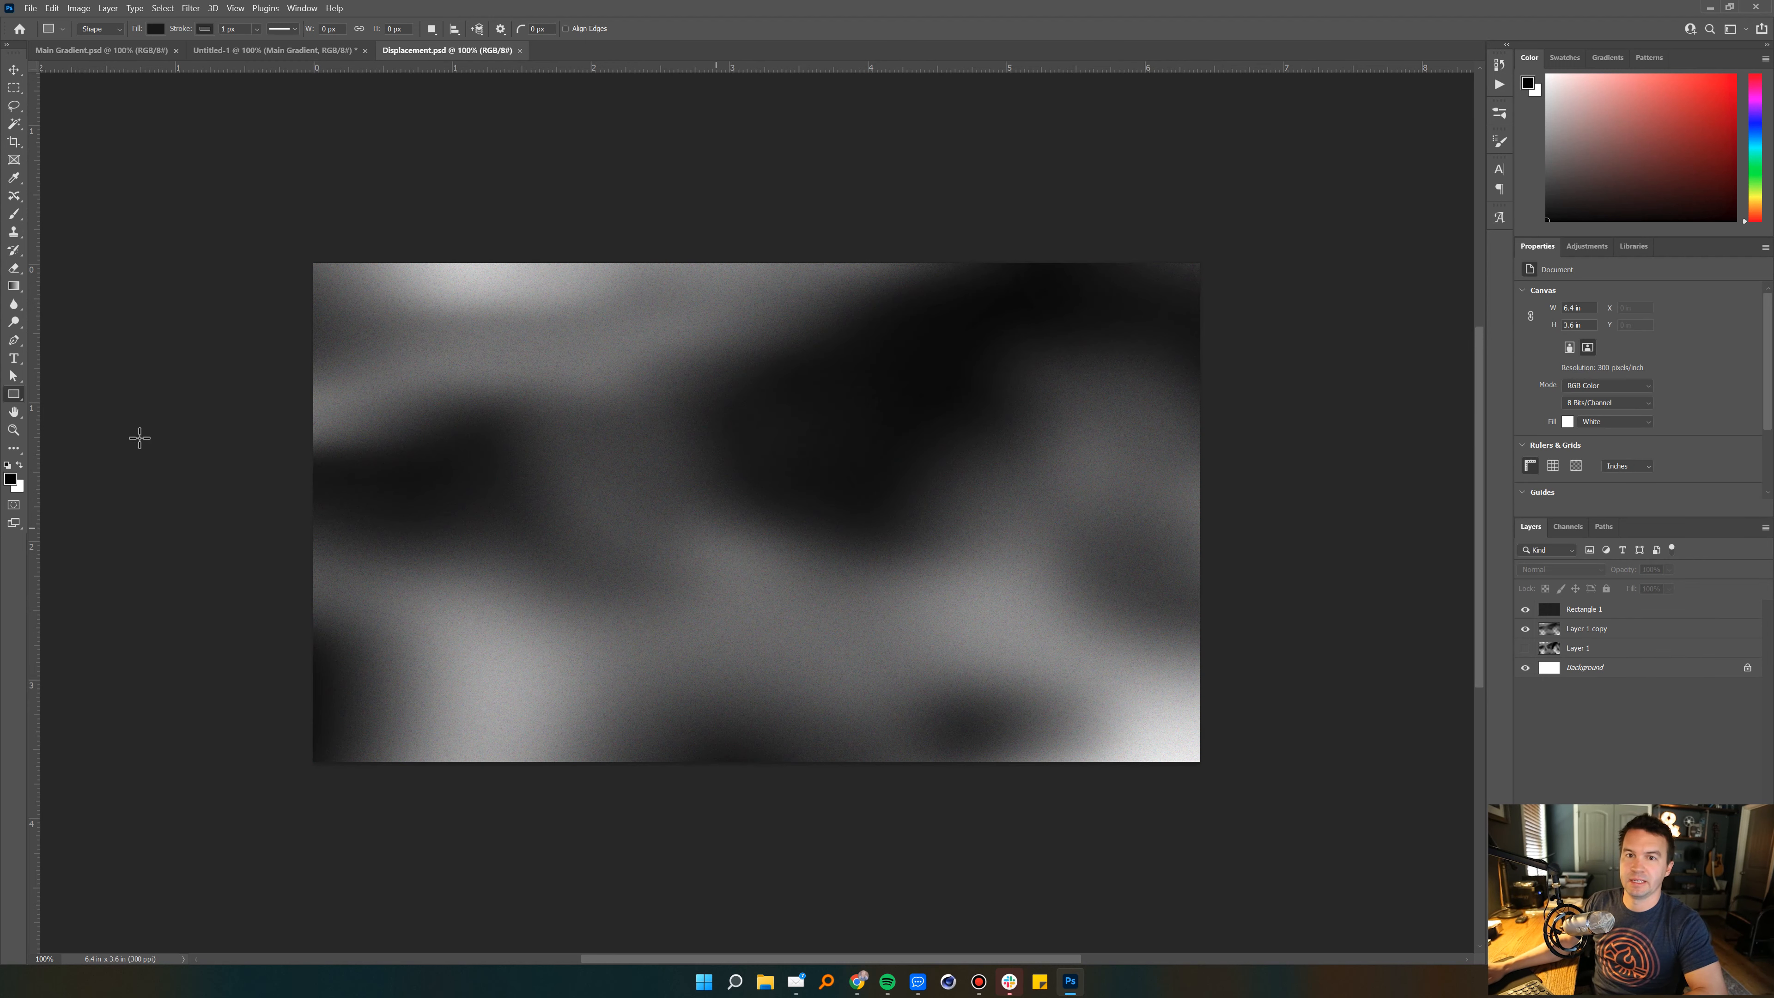
right_click(15, 395)
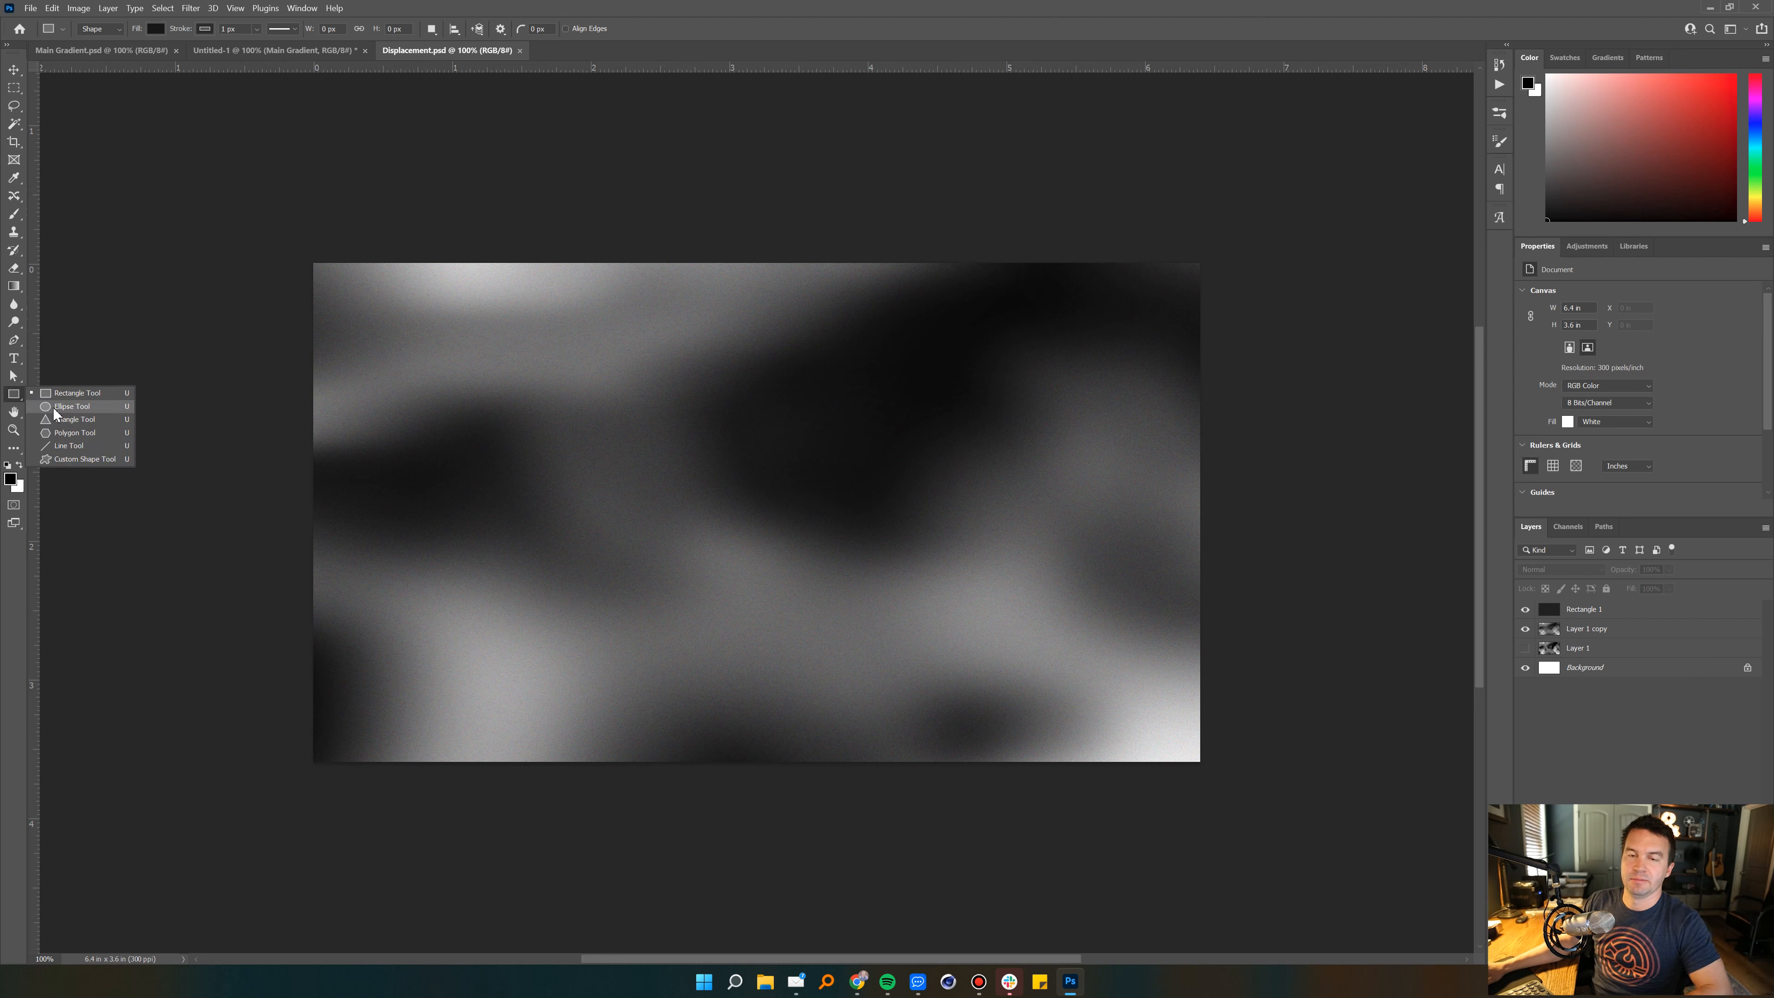
click(58, 419)
drag(701, 438, 783, 570)
key(v)
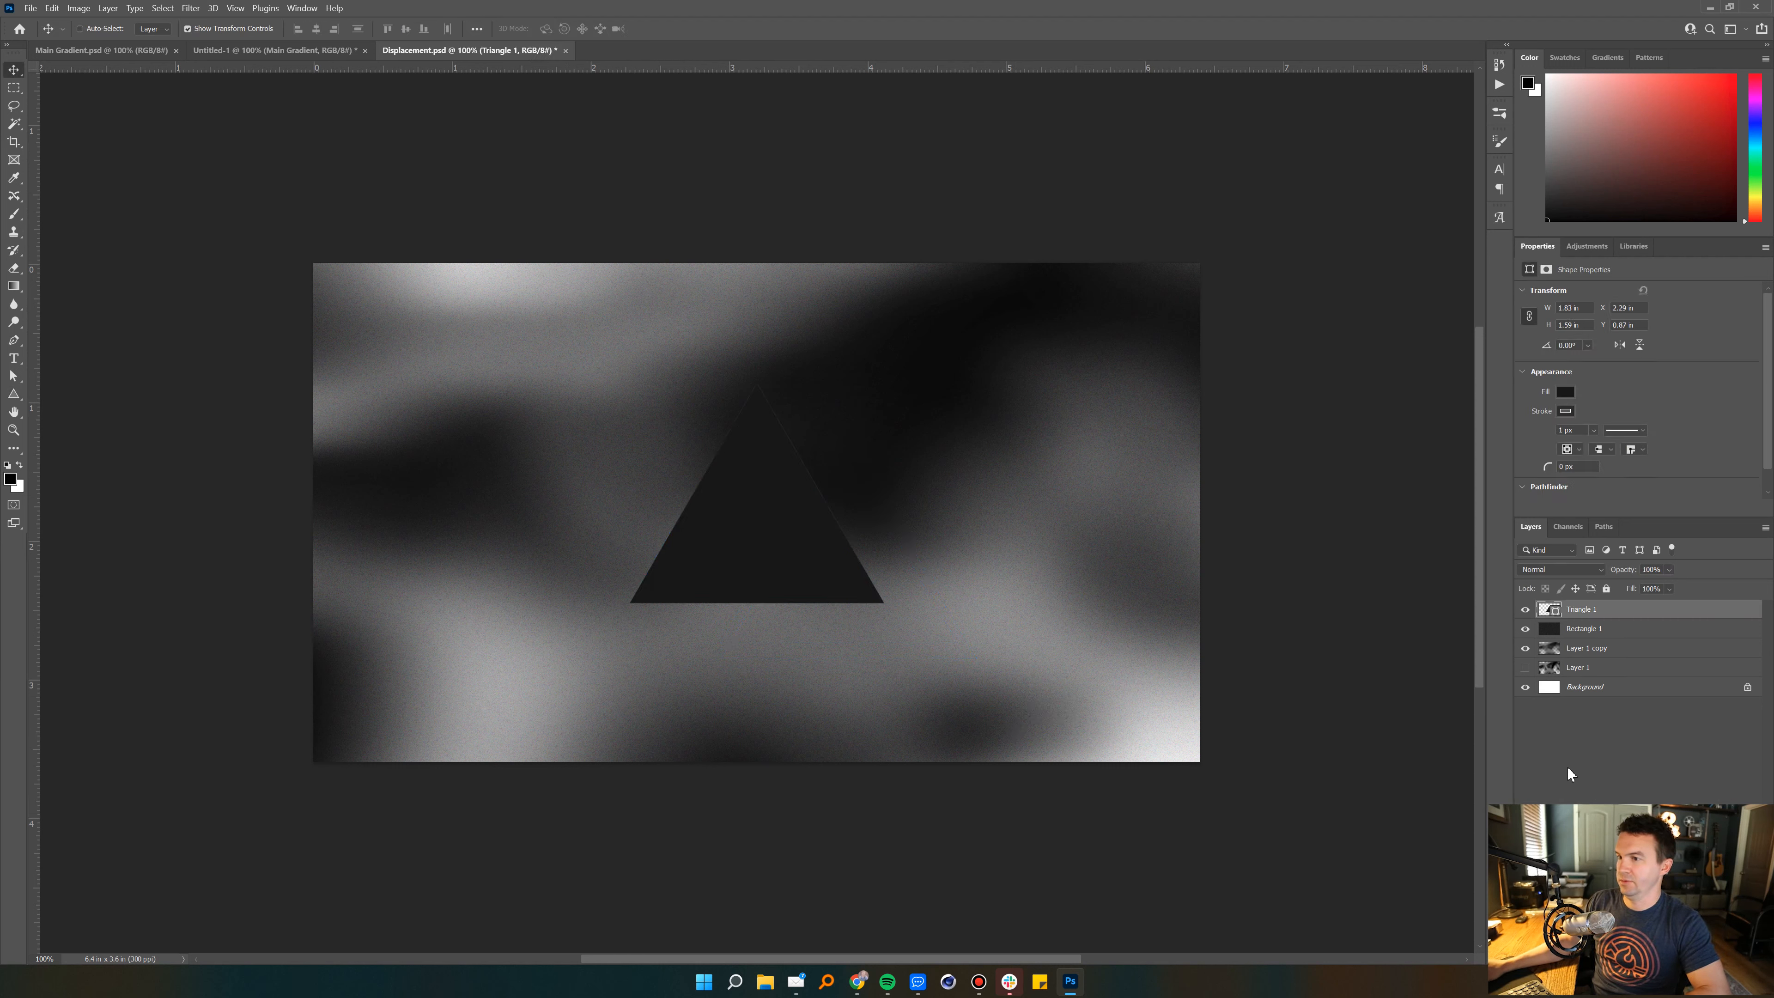
click(1567, 766)
key(ctrl+s)
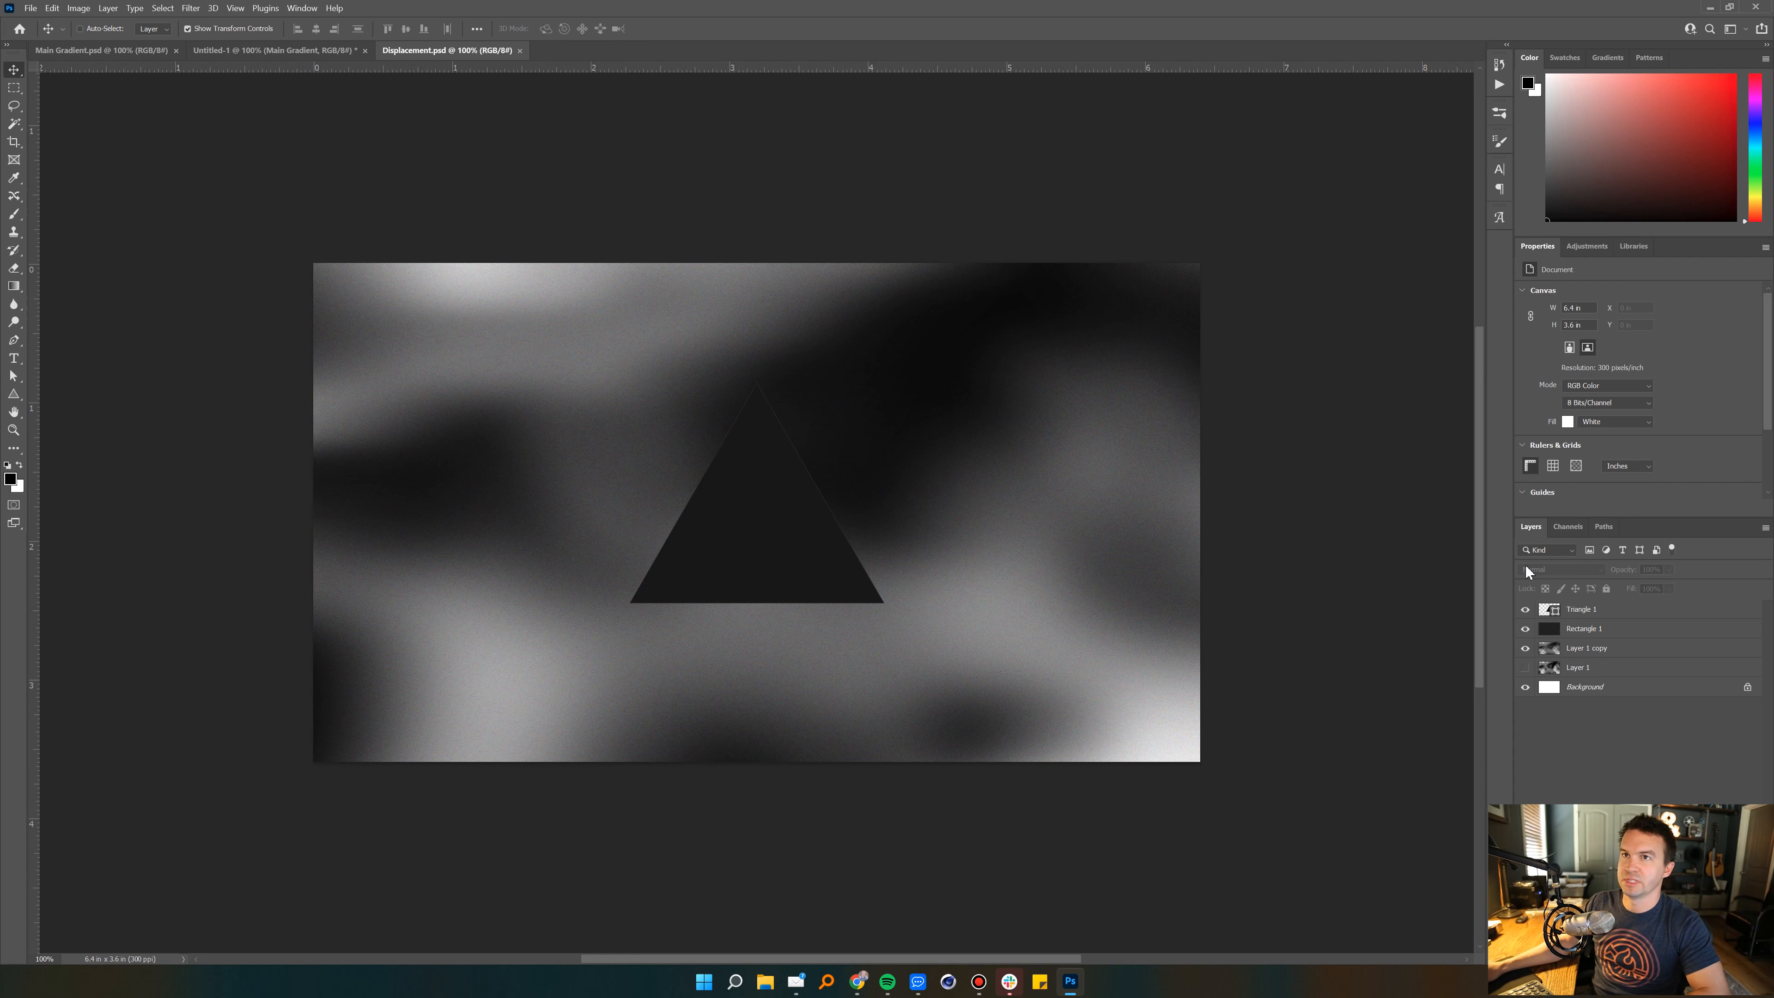
Step: Reapply the Main Gradient layer's Displace smart filter in Untitled-1 with the Displacement file containing the dark triangle
click(329, 53)
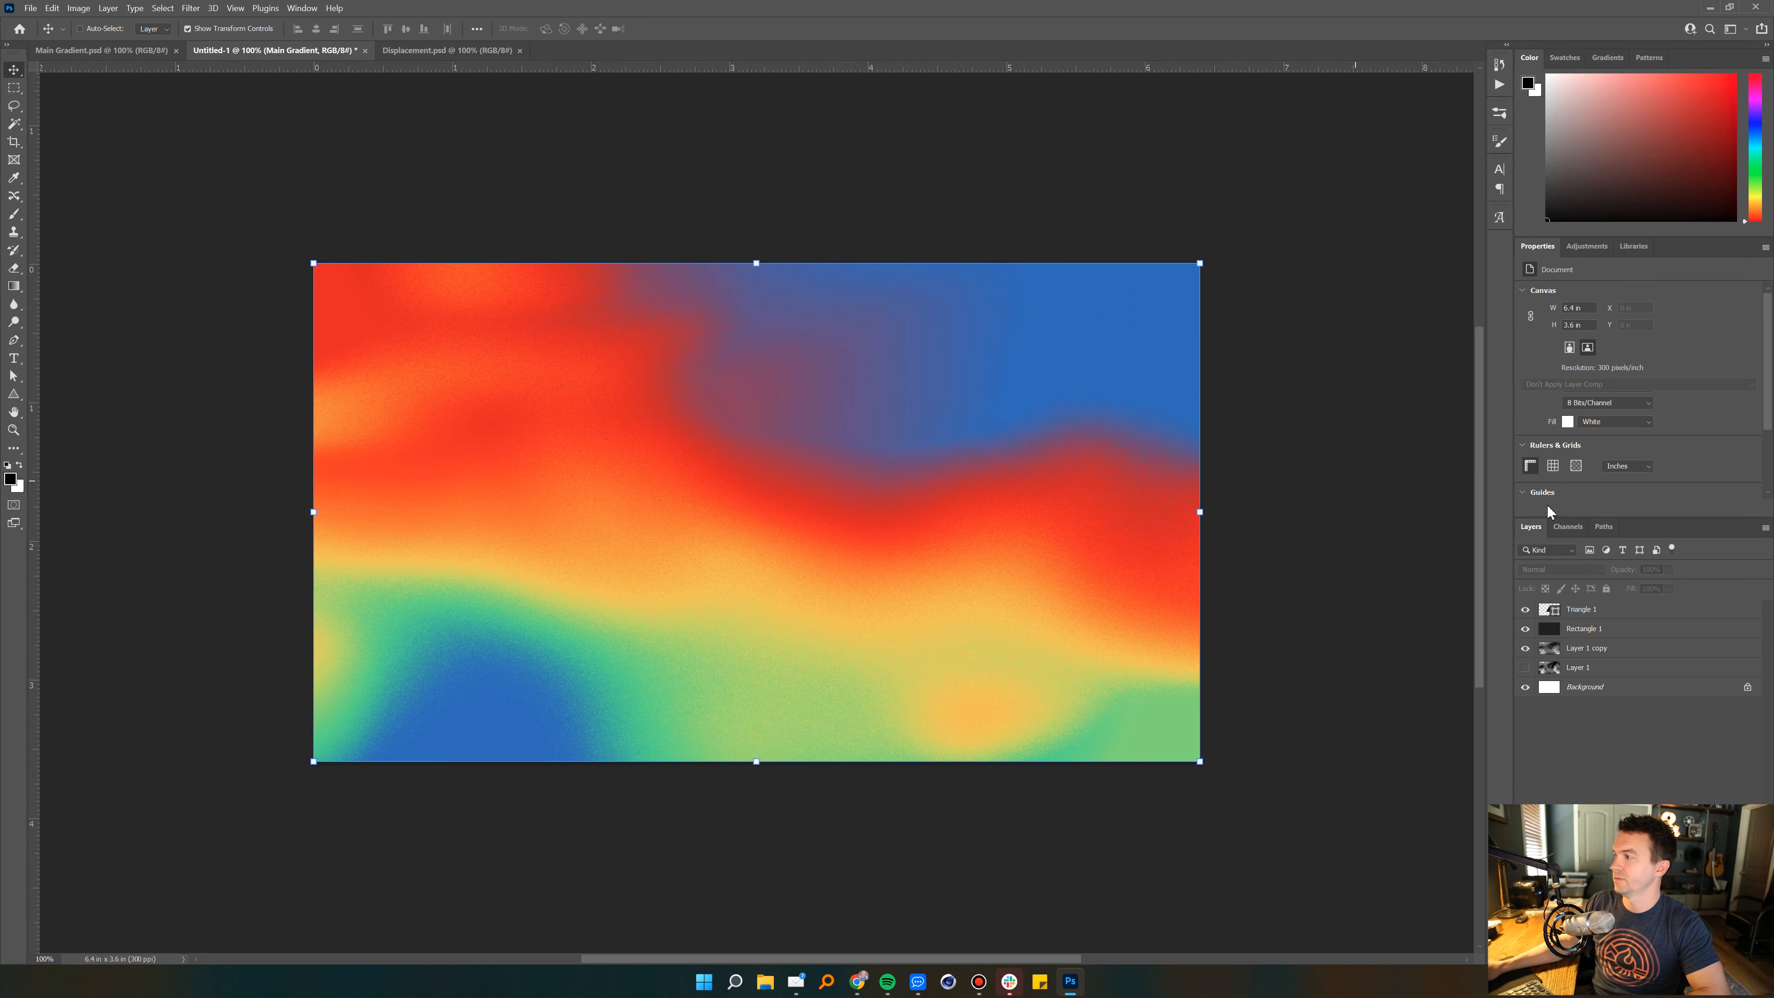
double_click(1586, 640)
click(990, 323)
double_click(713, 349)
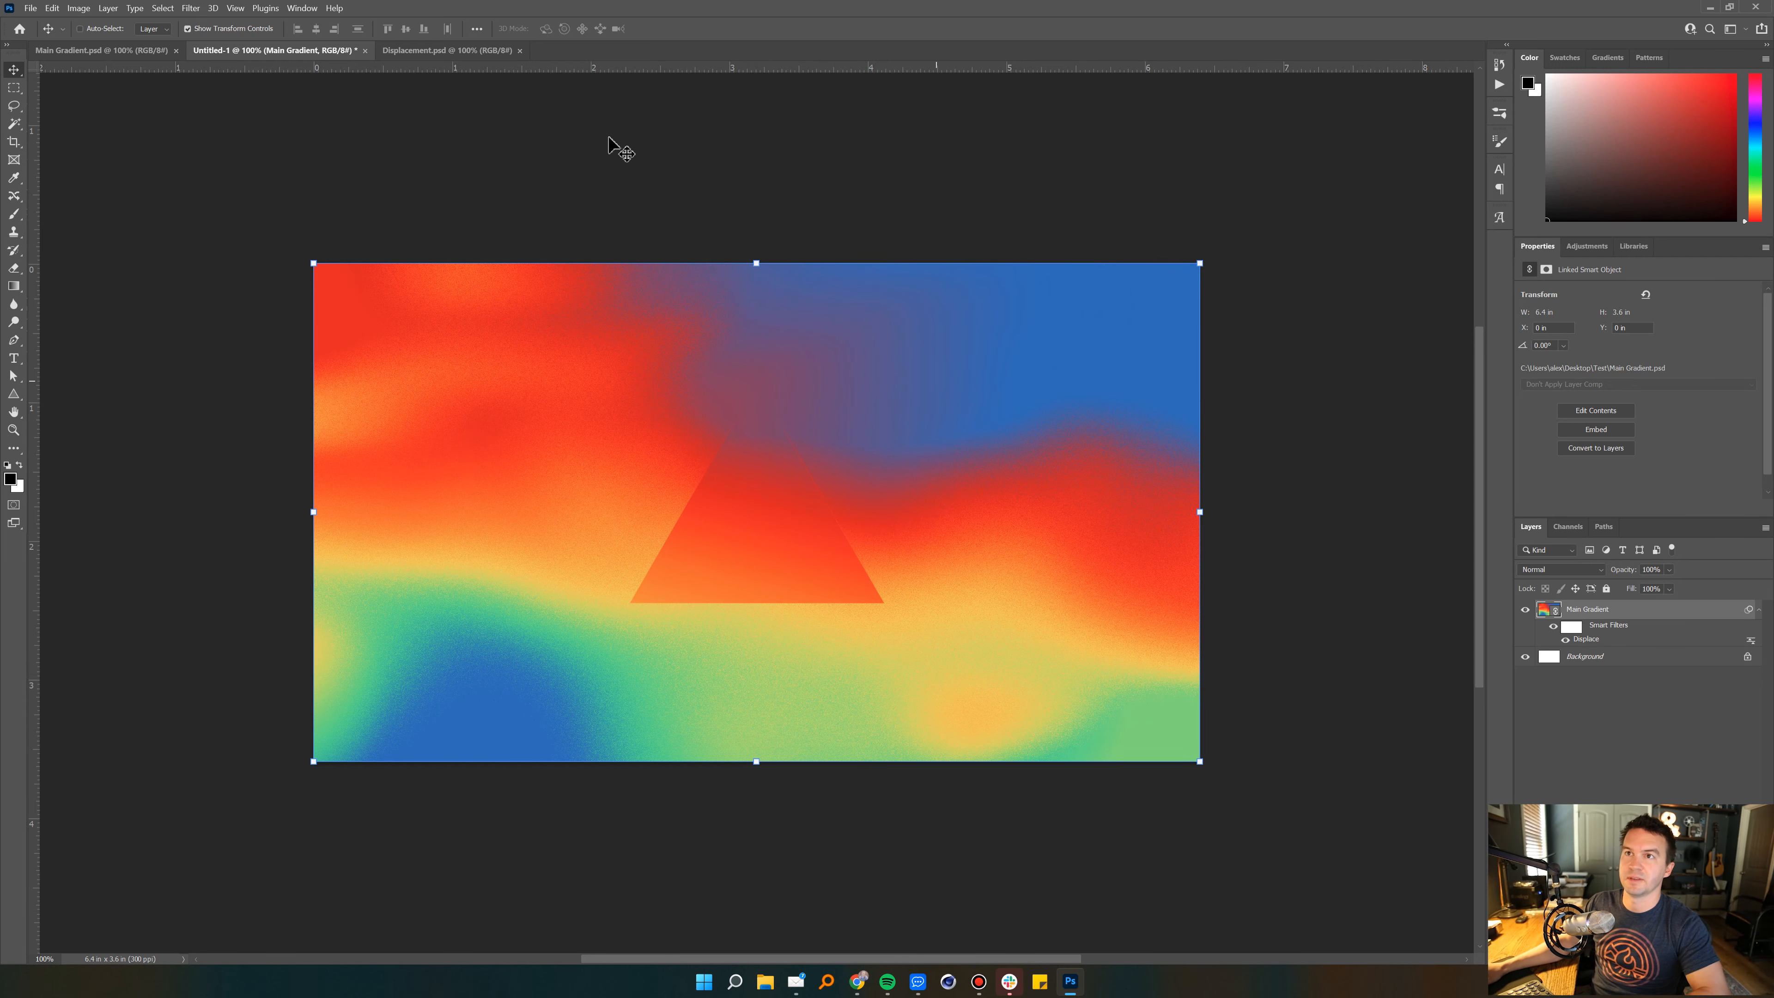
Step: Change the triangle's fill color to white in the Displacement document and save it
click(475, 50)
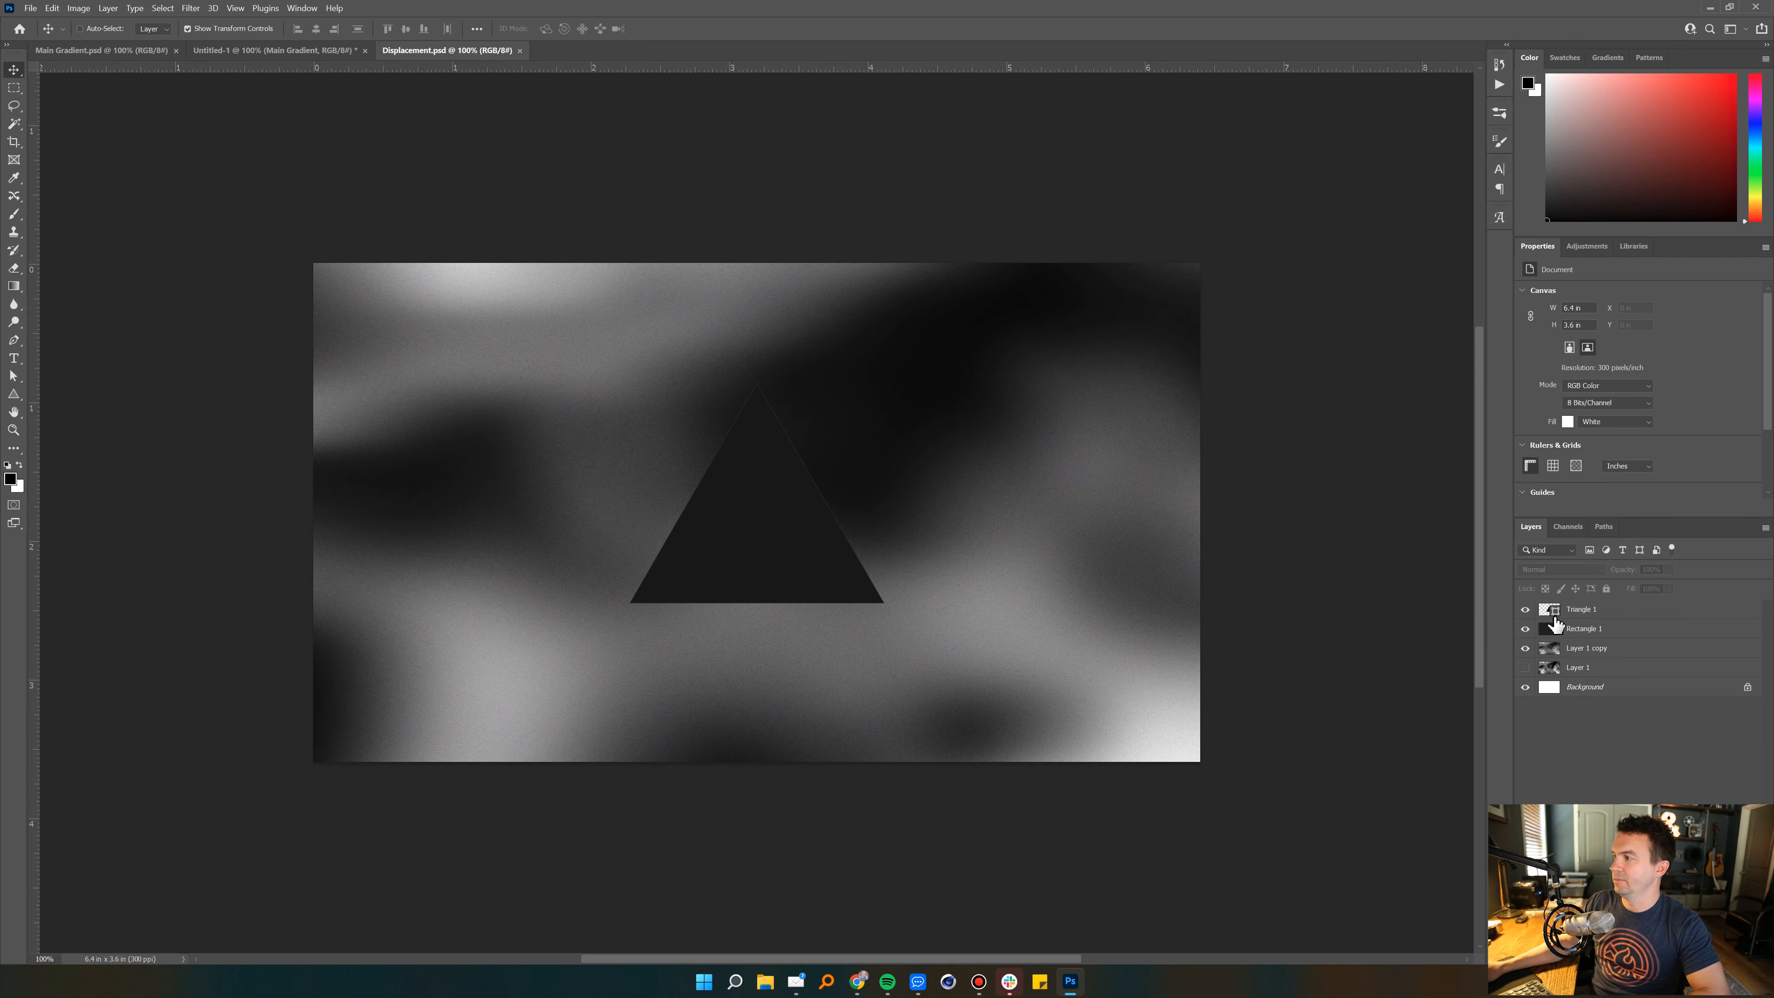
double_click(1551, 613)
drag(728, 519, 687, 479)
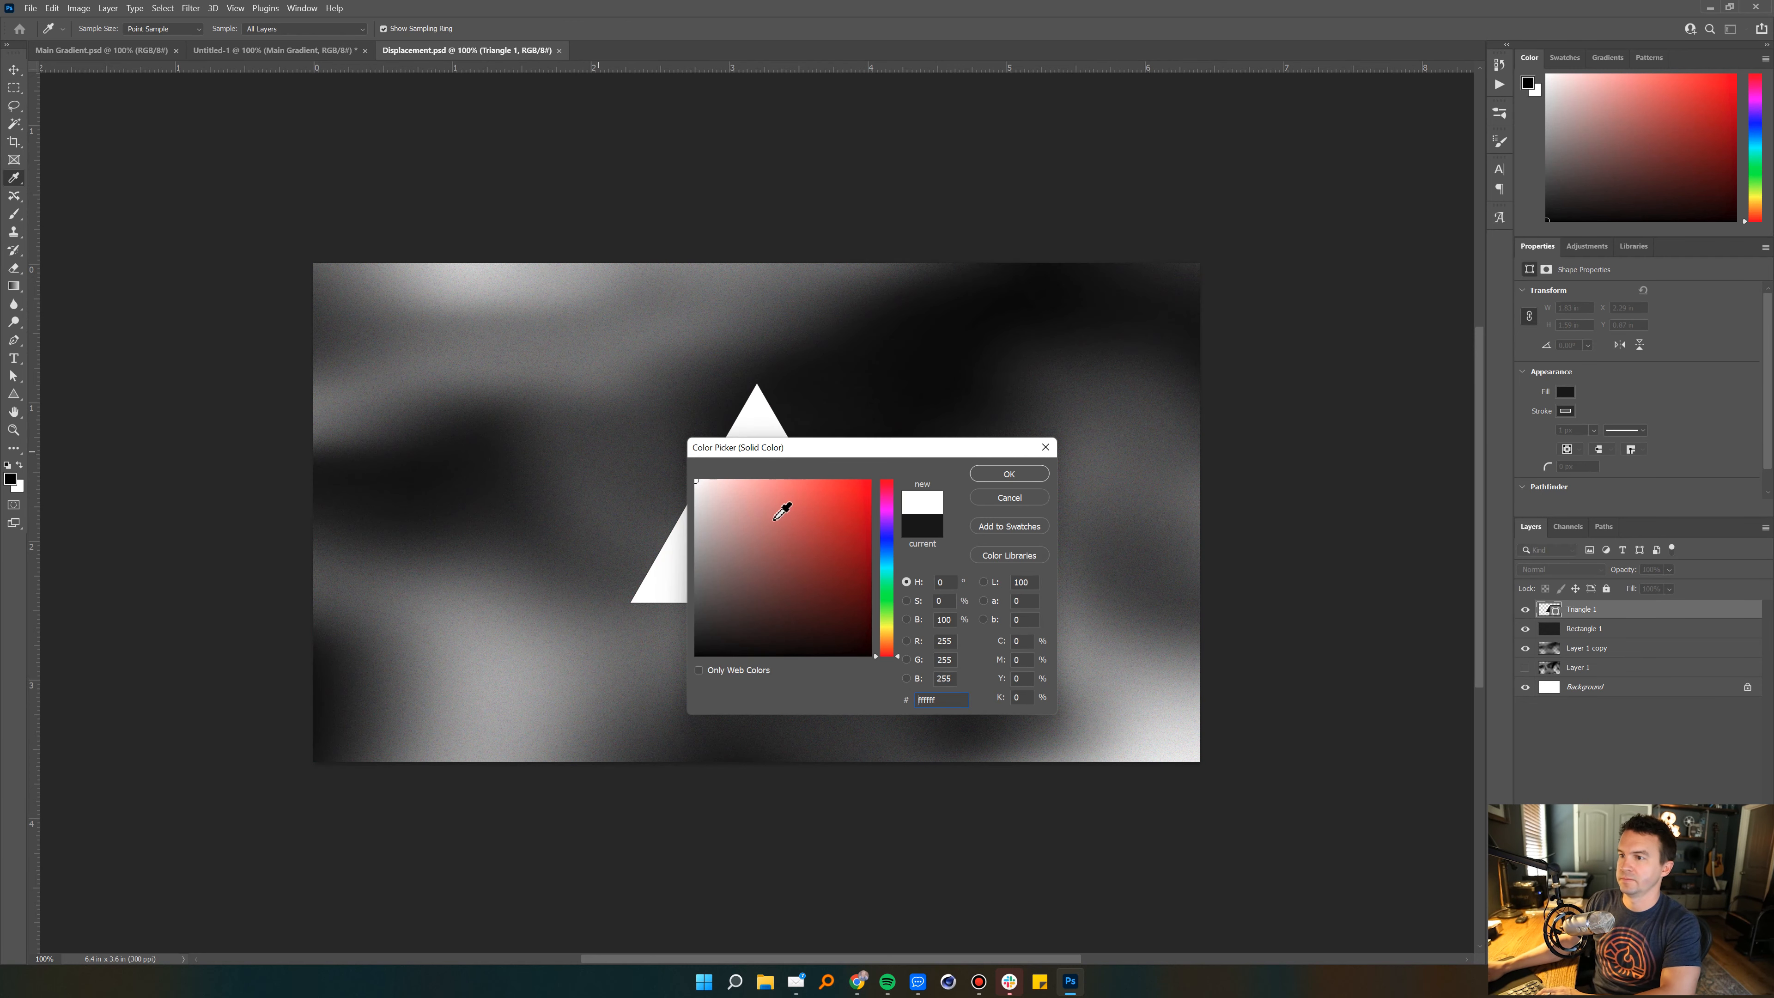
key(Return)
click(1586, 740)
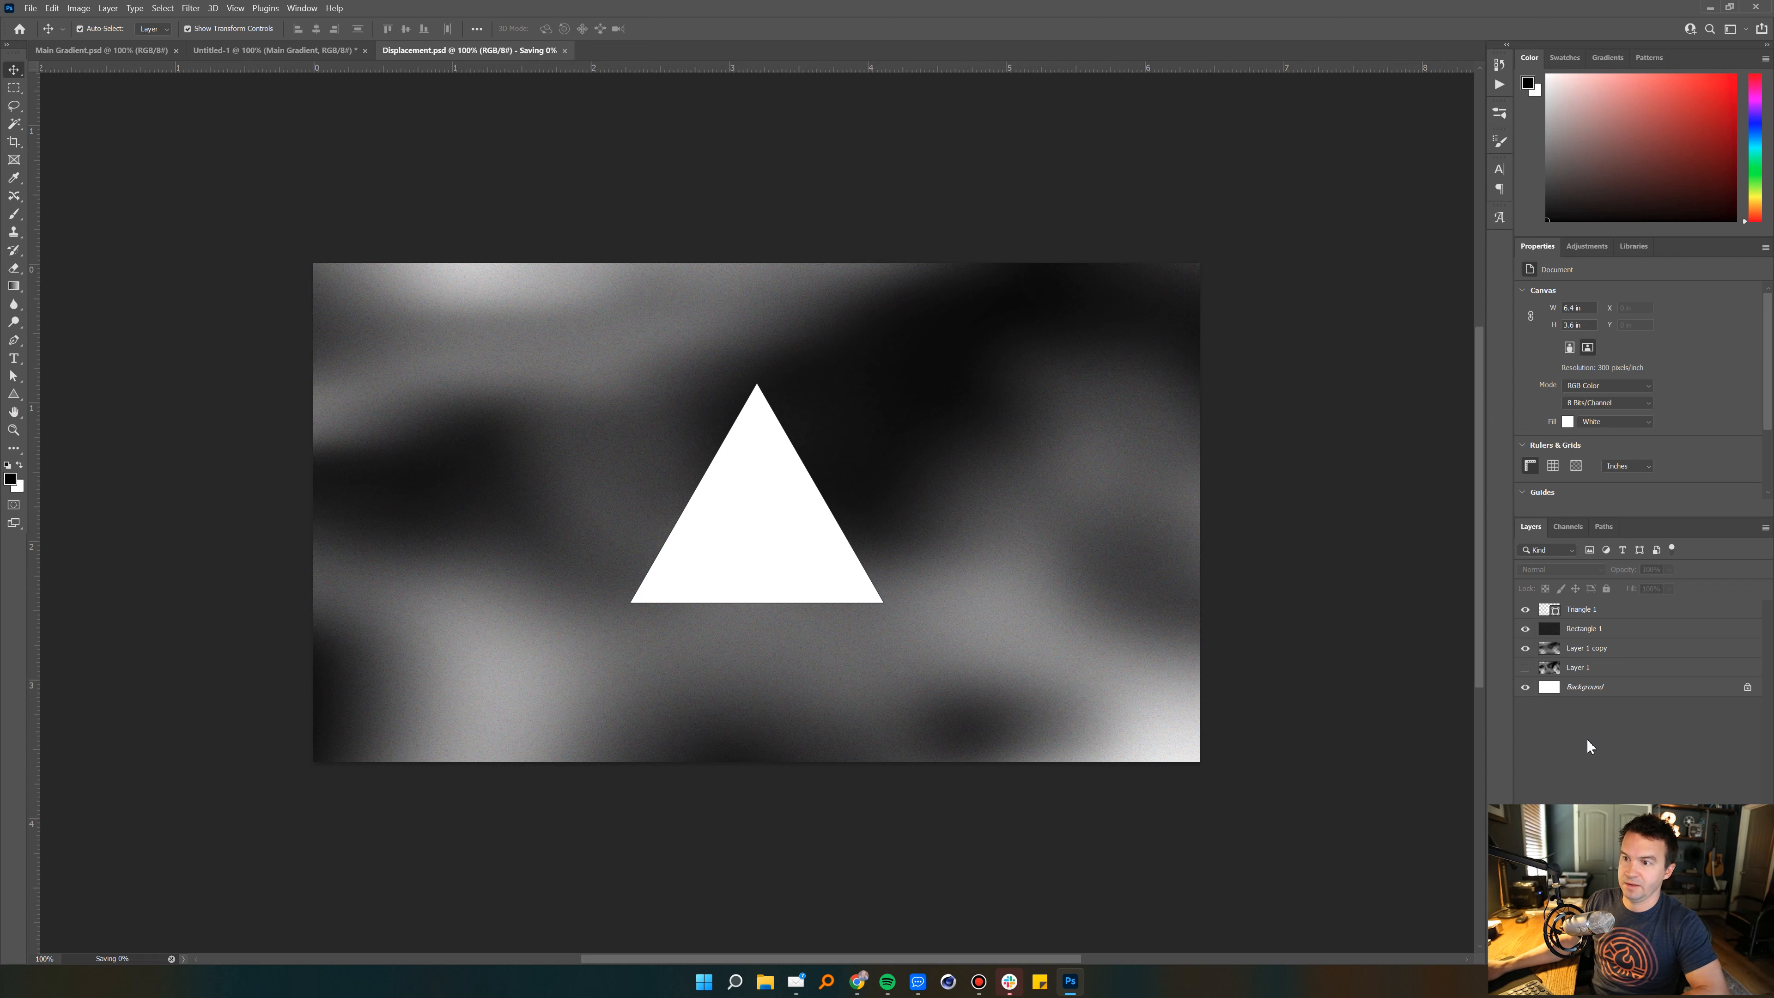
Step: Remove the stroke from the white triangle shape and save the Displacement document
click(1629, 609)
key(u)
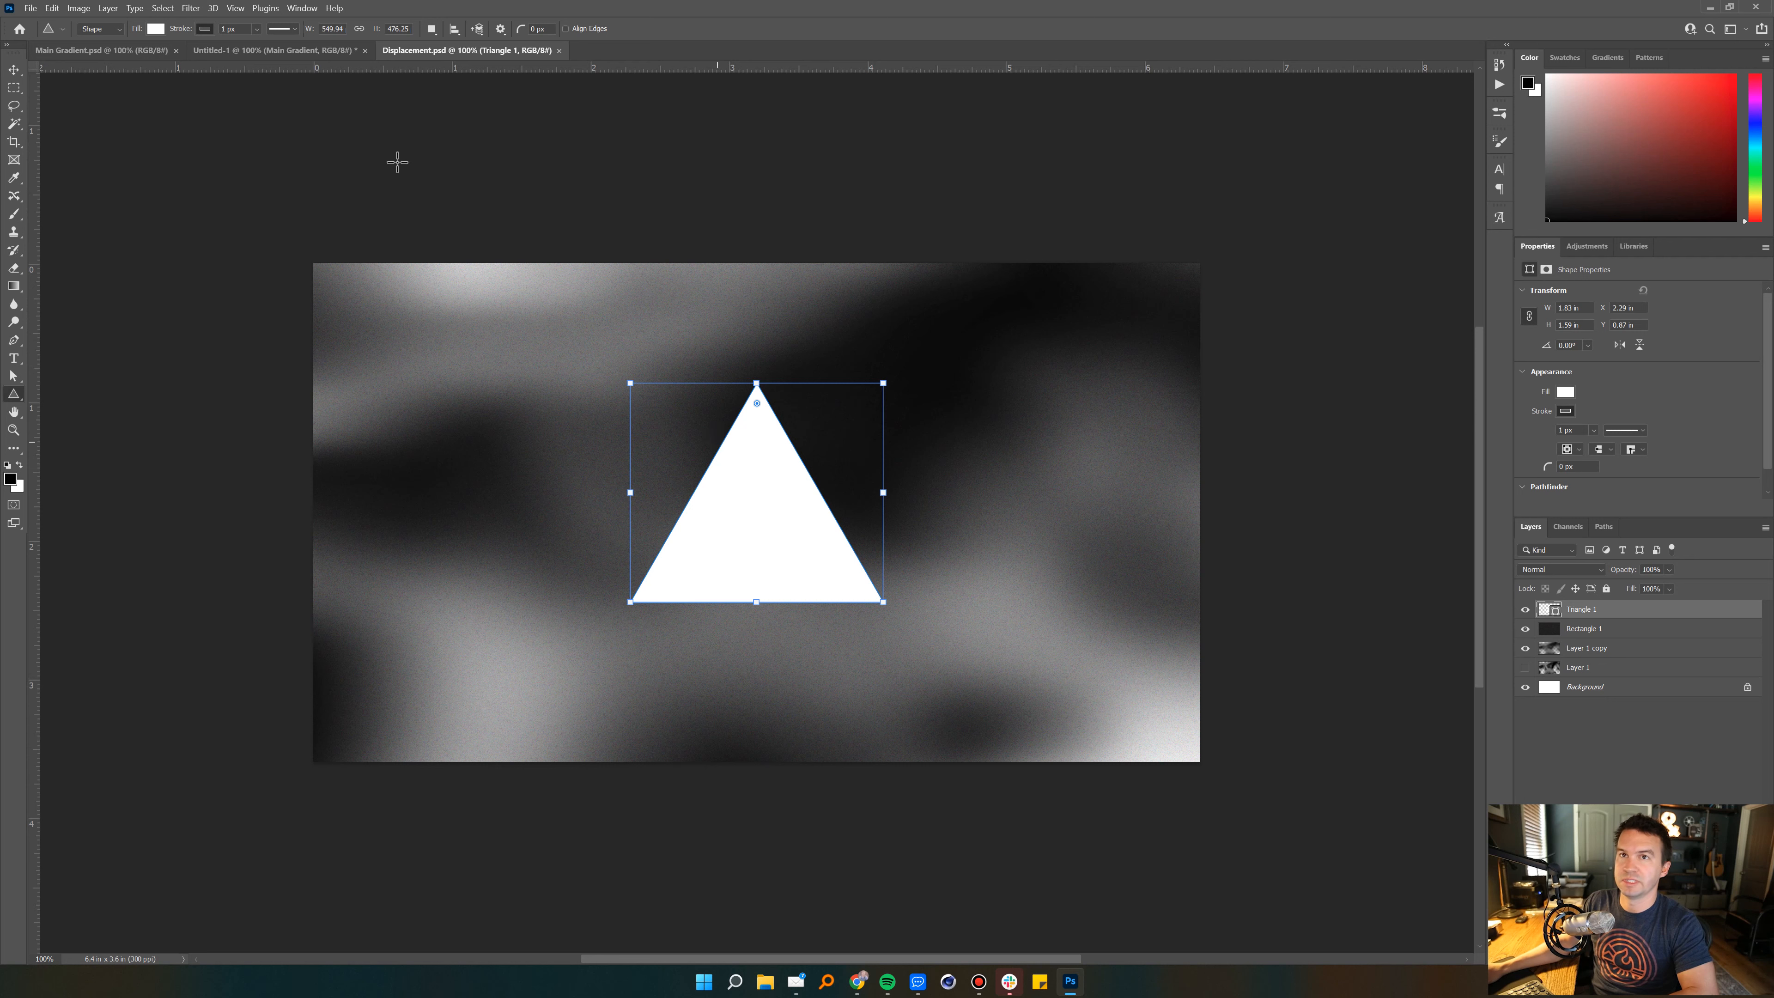
click(198, 33)
click(122, 56)
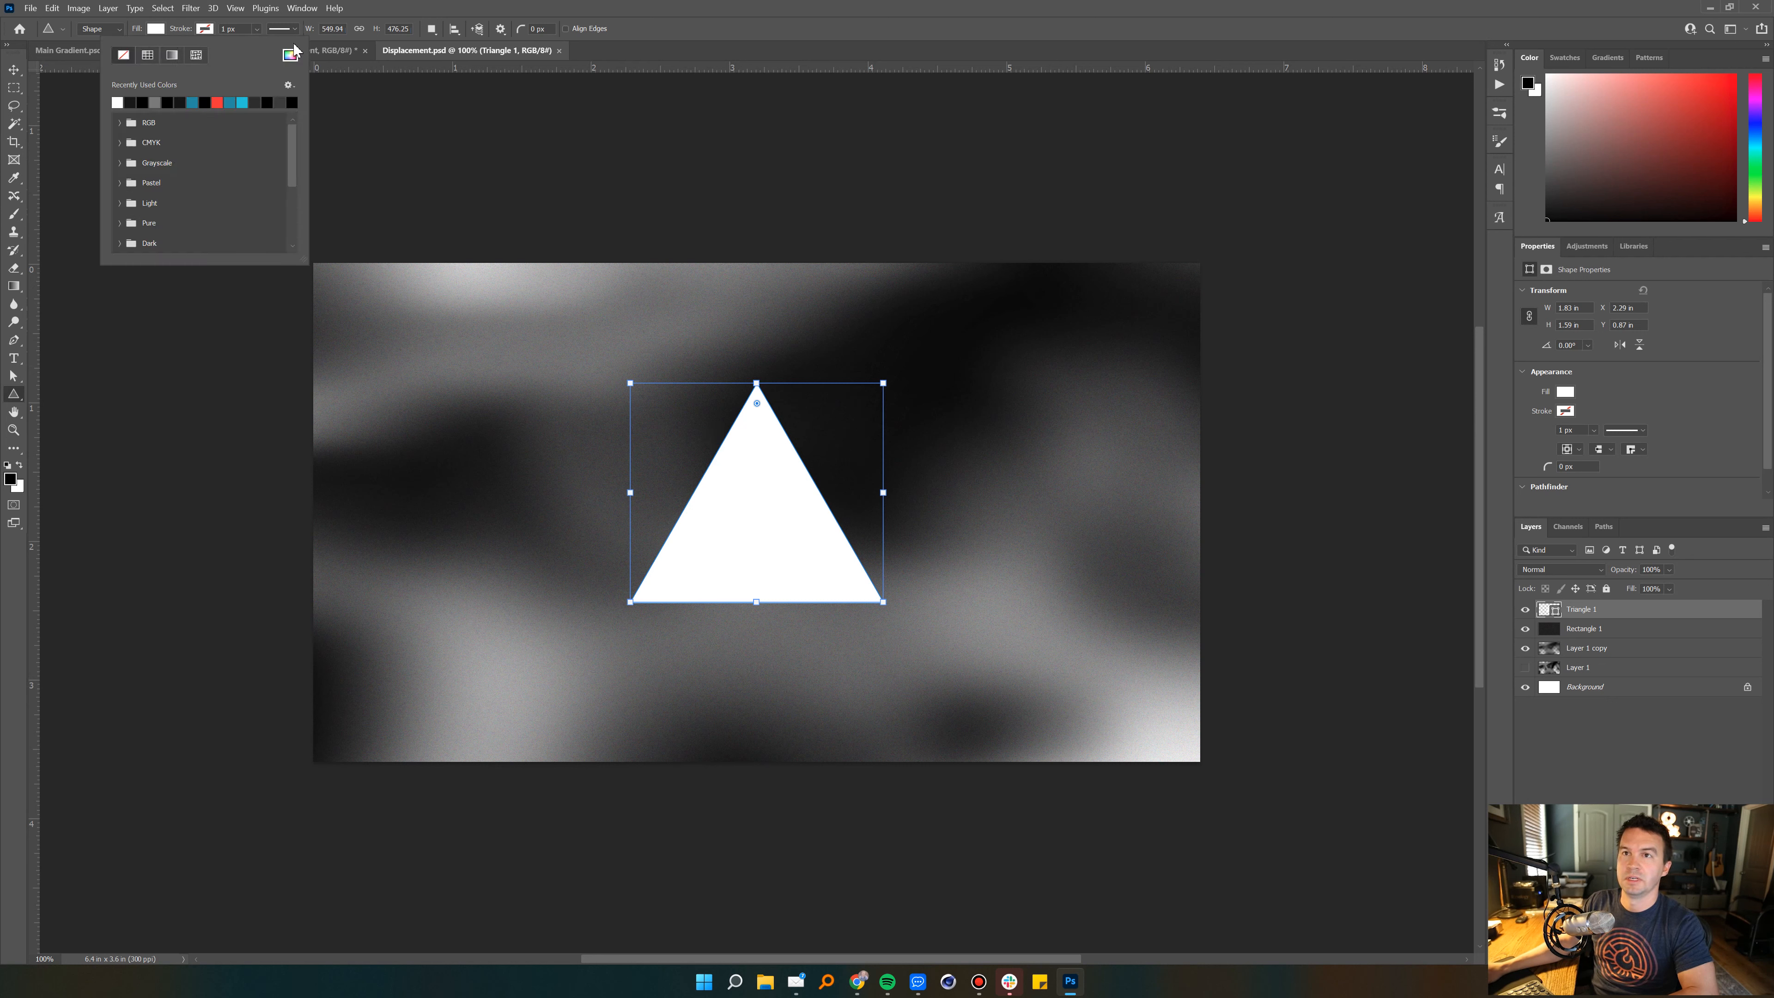
click(1585, 779)
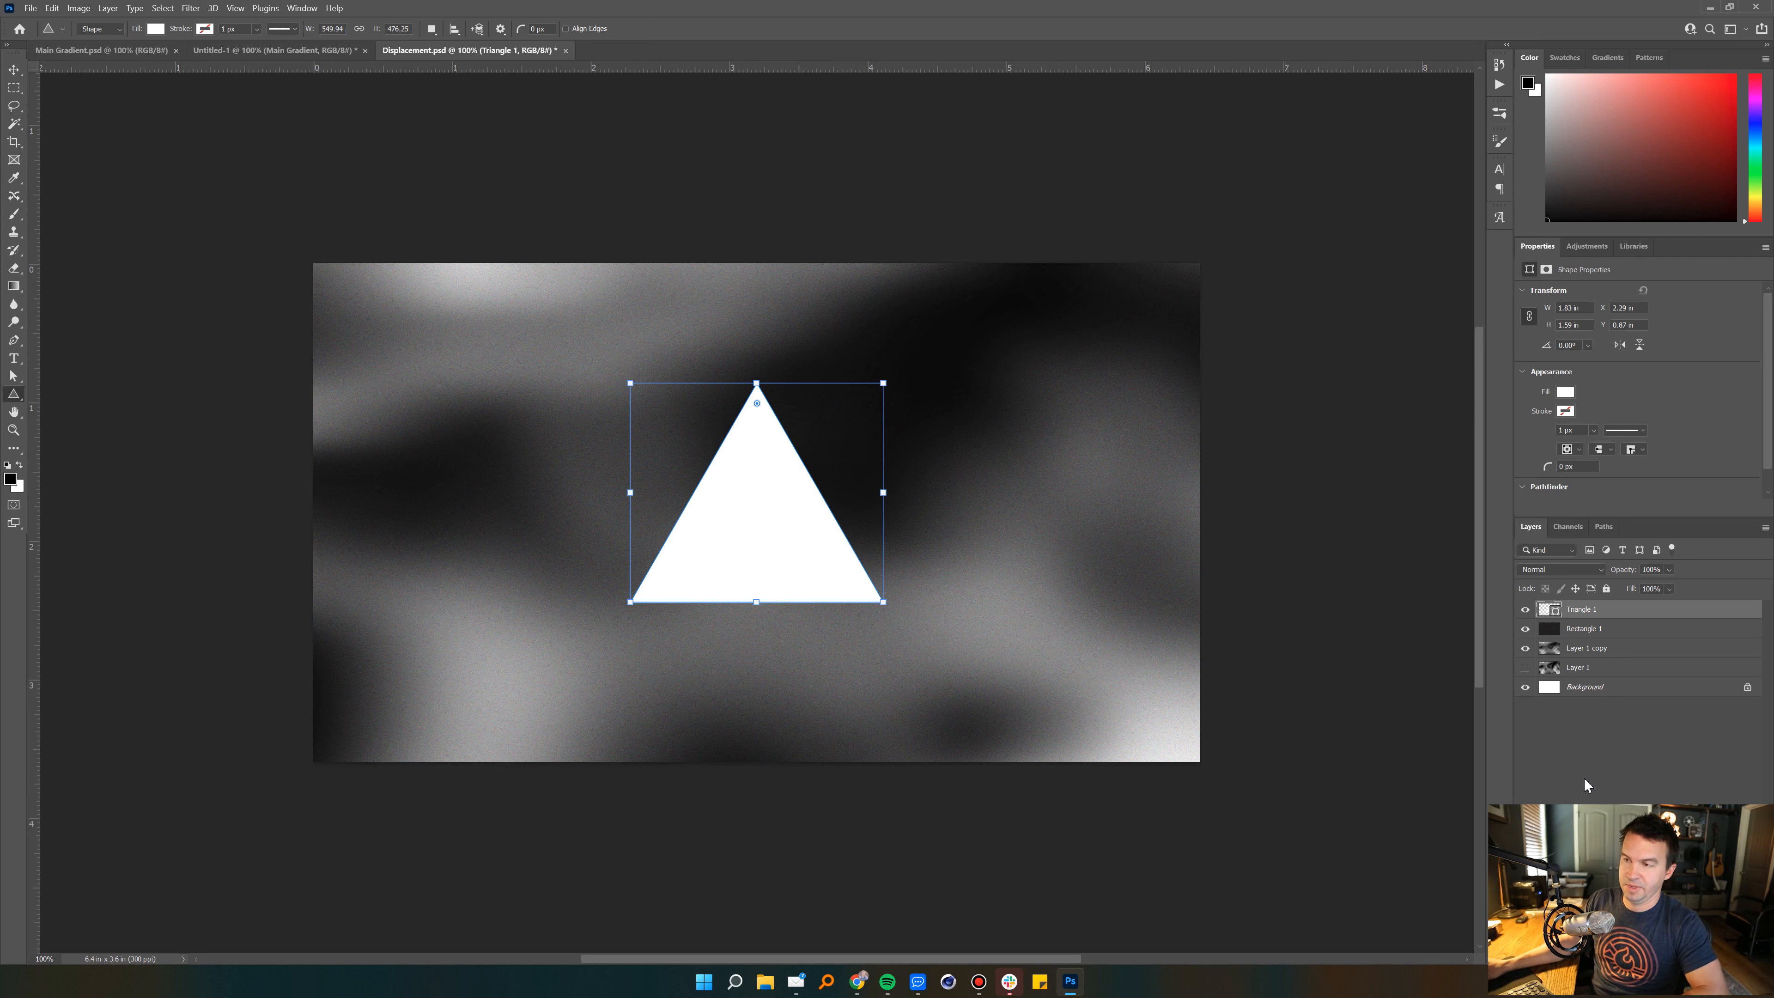
Step: Reapply the Main Gradient layer's Displace smart filter in Untitled-1 with the Displacement file containing the white triangle
click(314, 51)
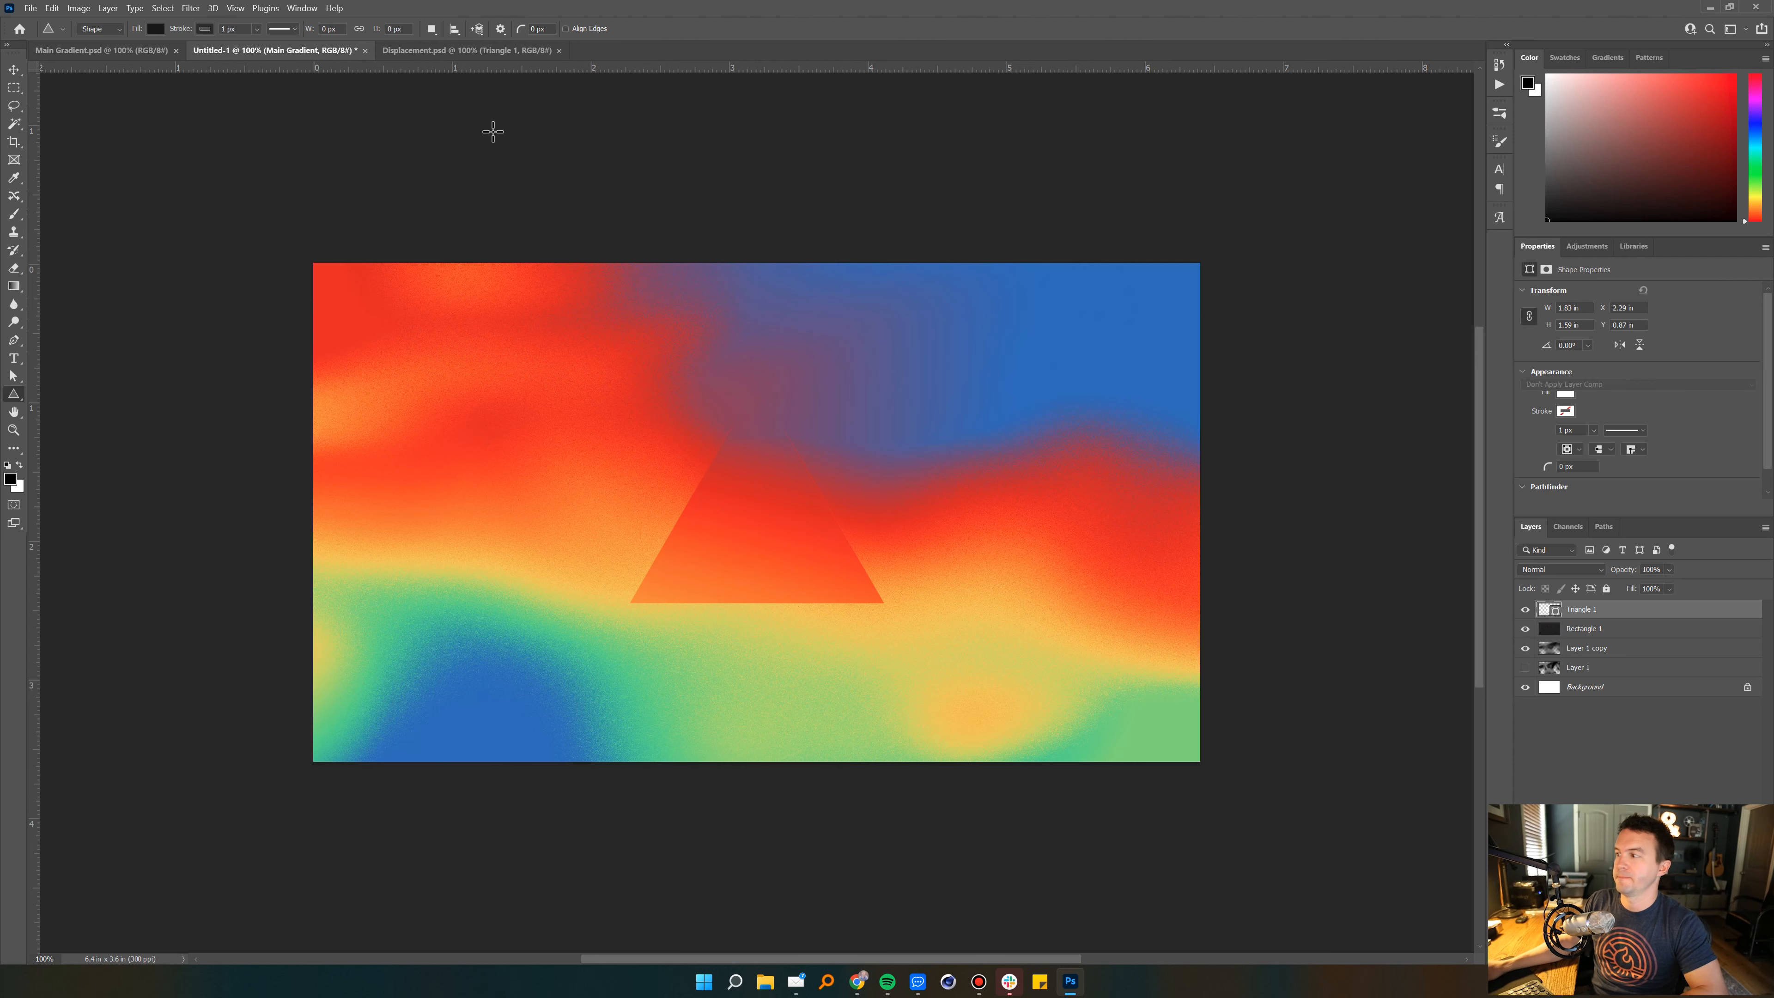
double_click(1584, 640)
click(992, 305)
double_click(714, 350)
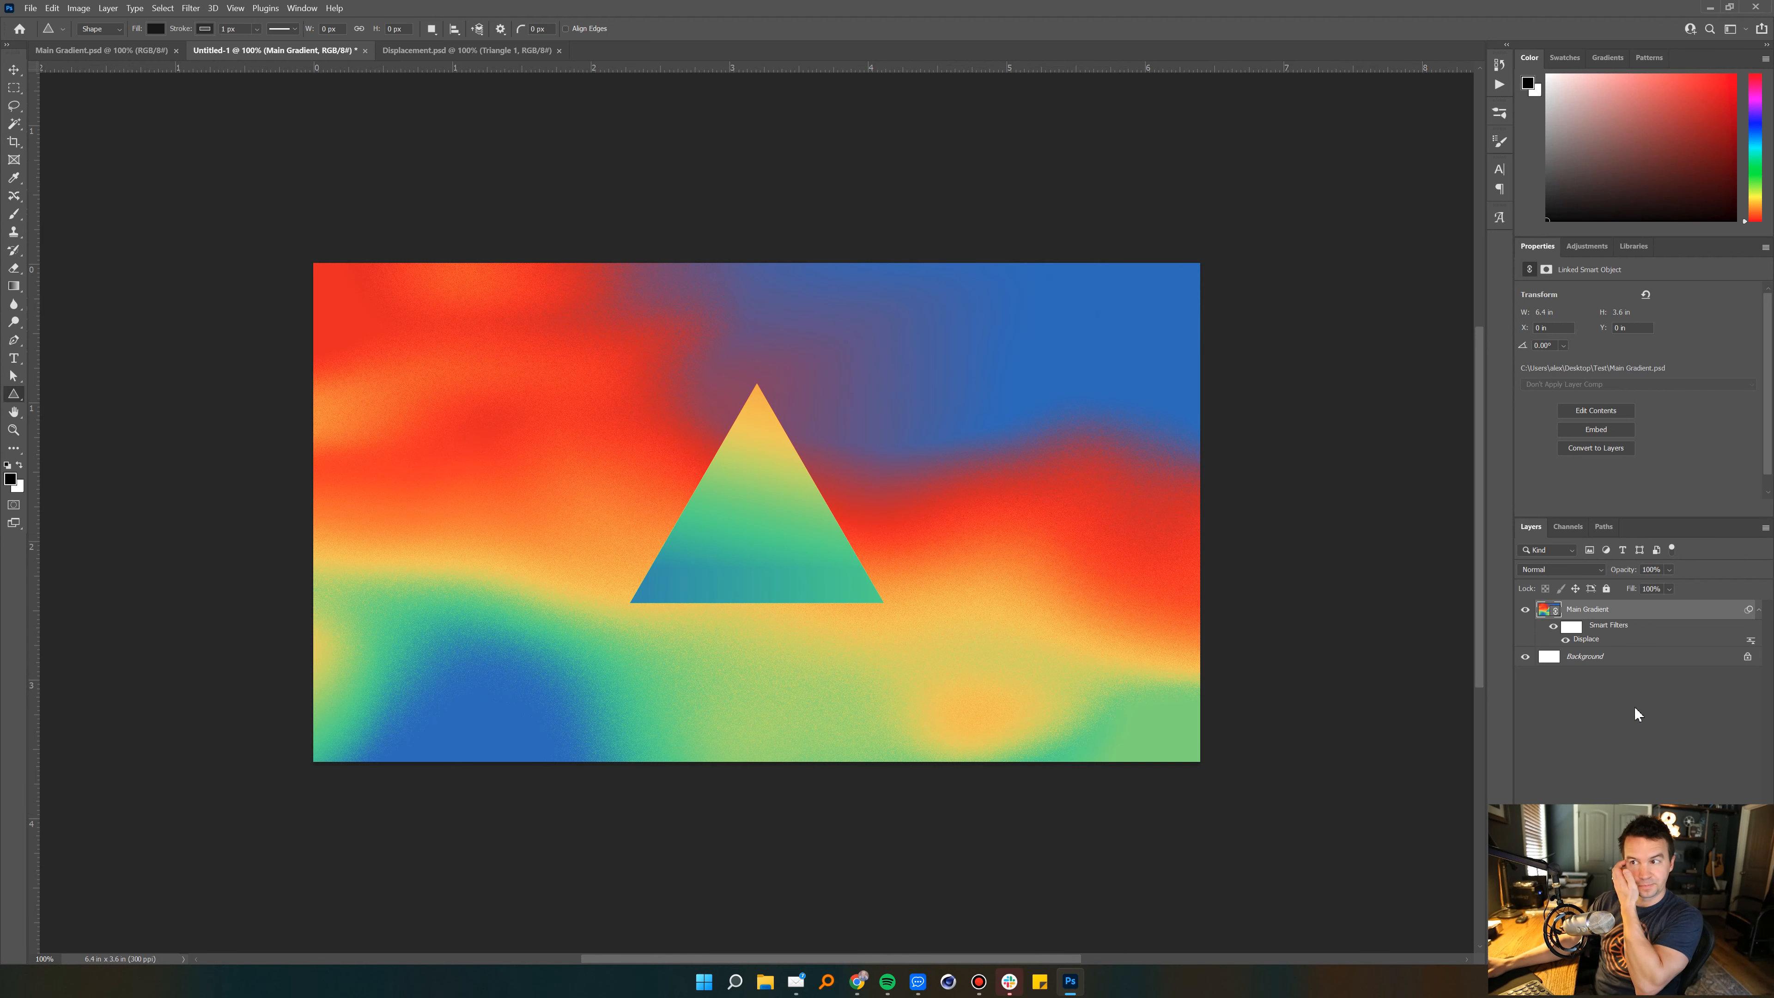
Step: Rasterize the white triangle layer in the Displacement document and soften its edges with the Blur tool
click(404, 52)
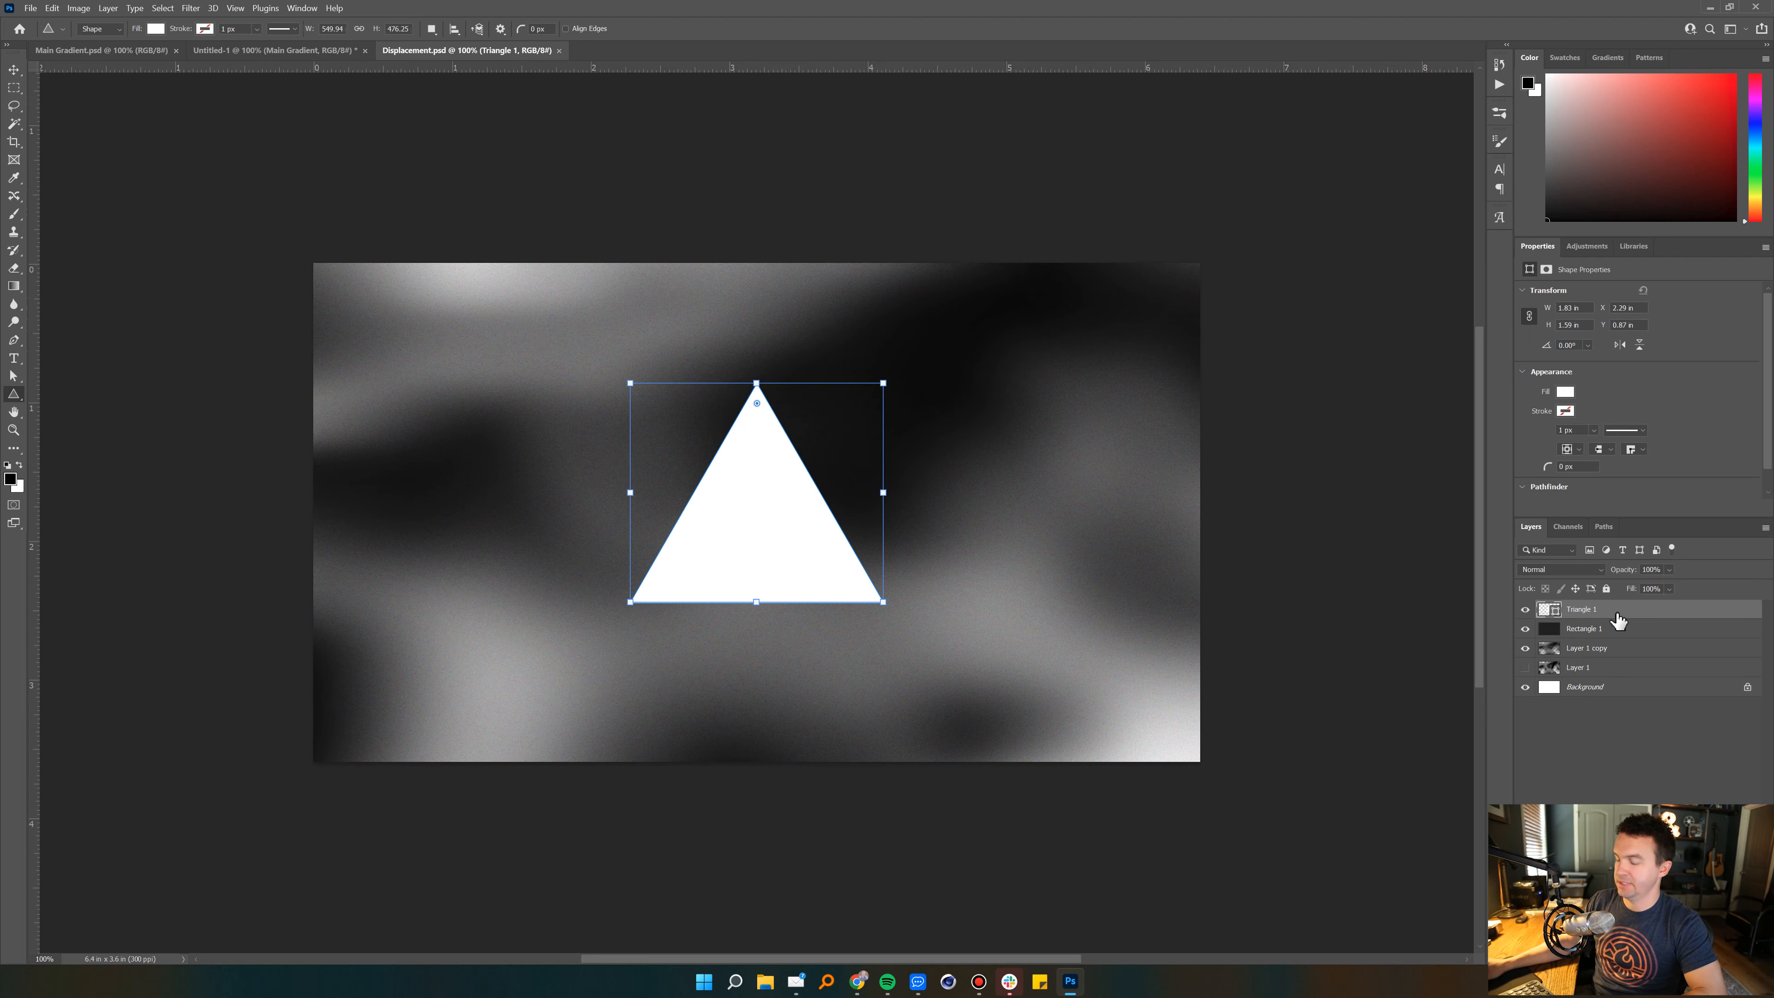
key(e)
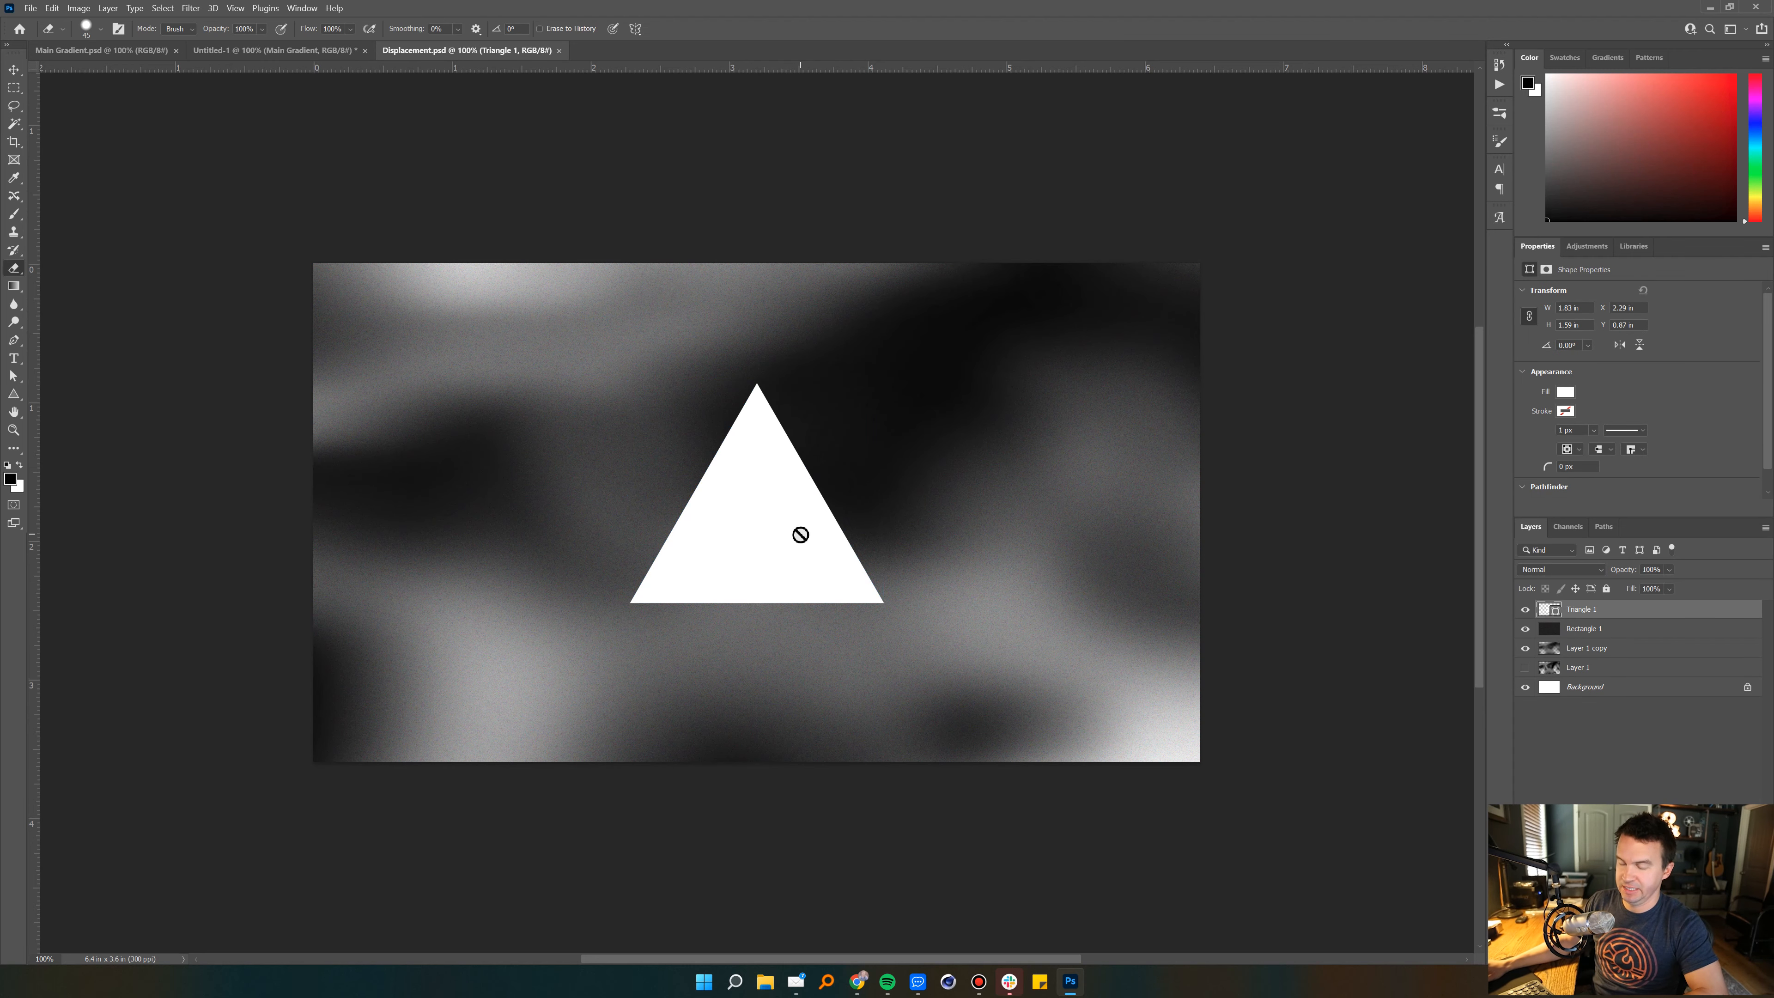
click(783, 527)
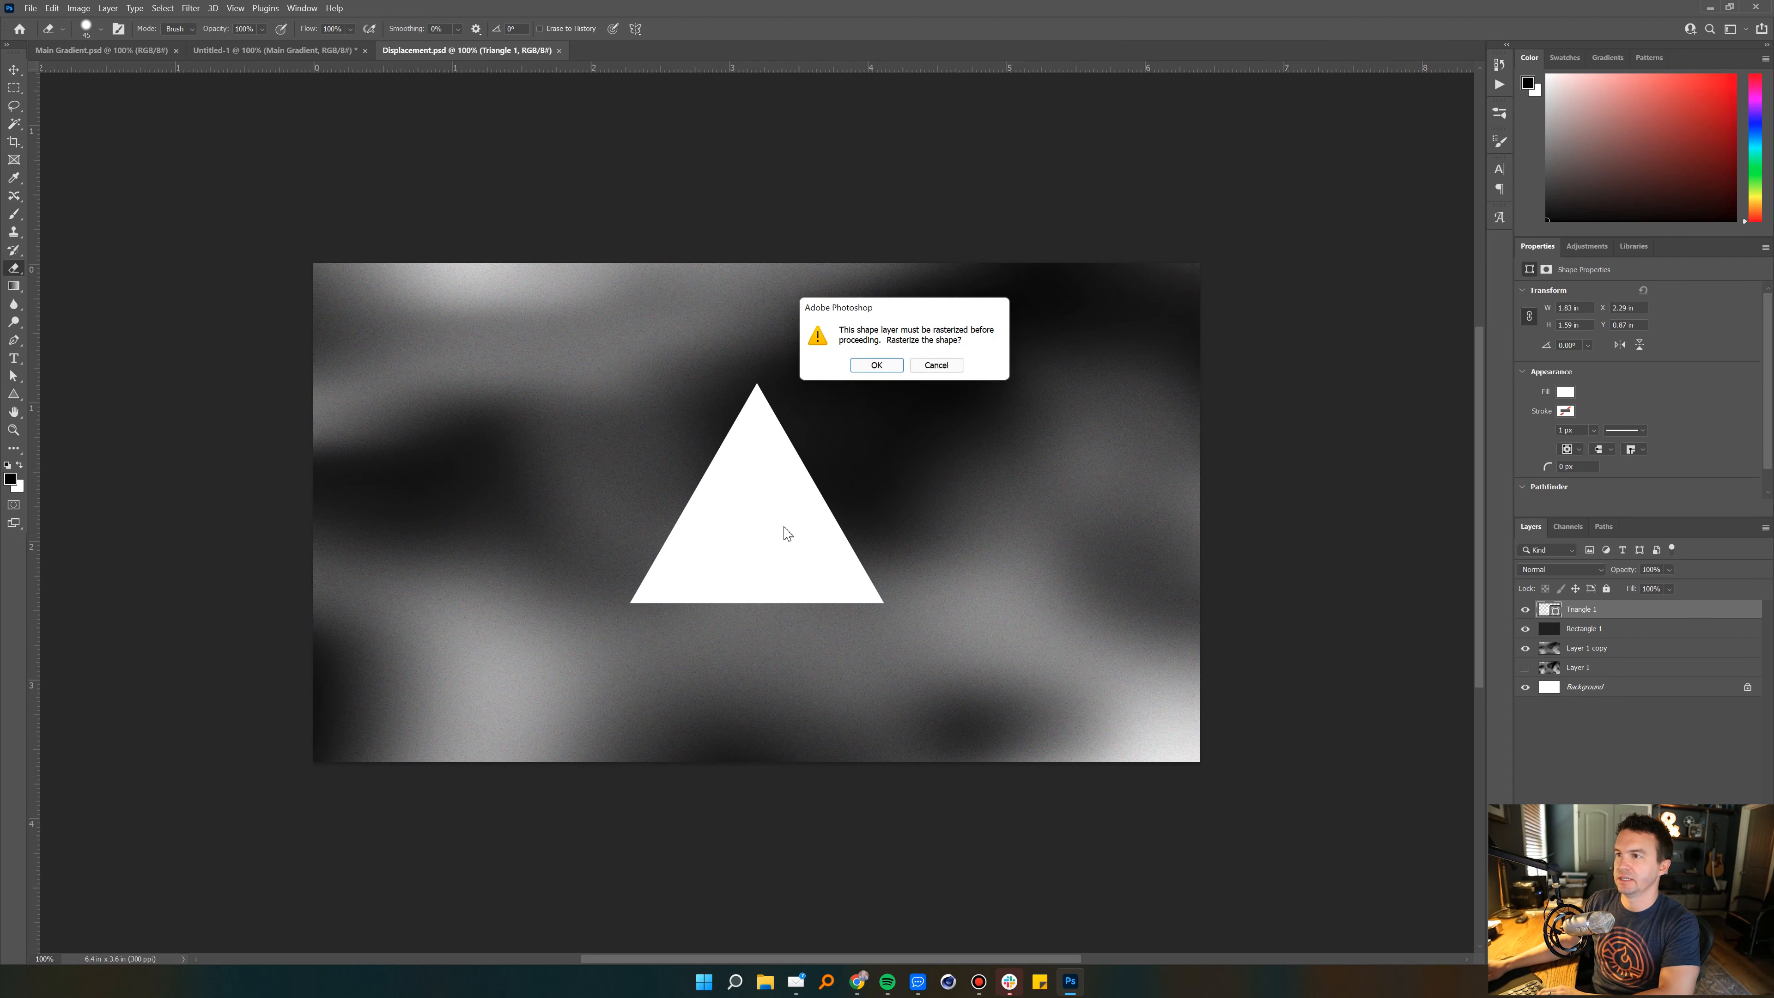
click(875, 365)
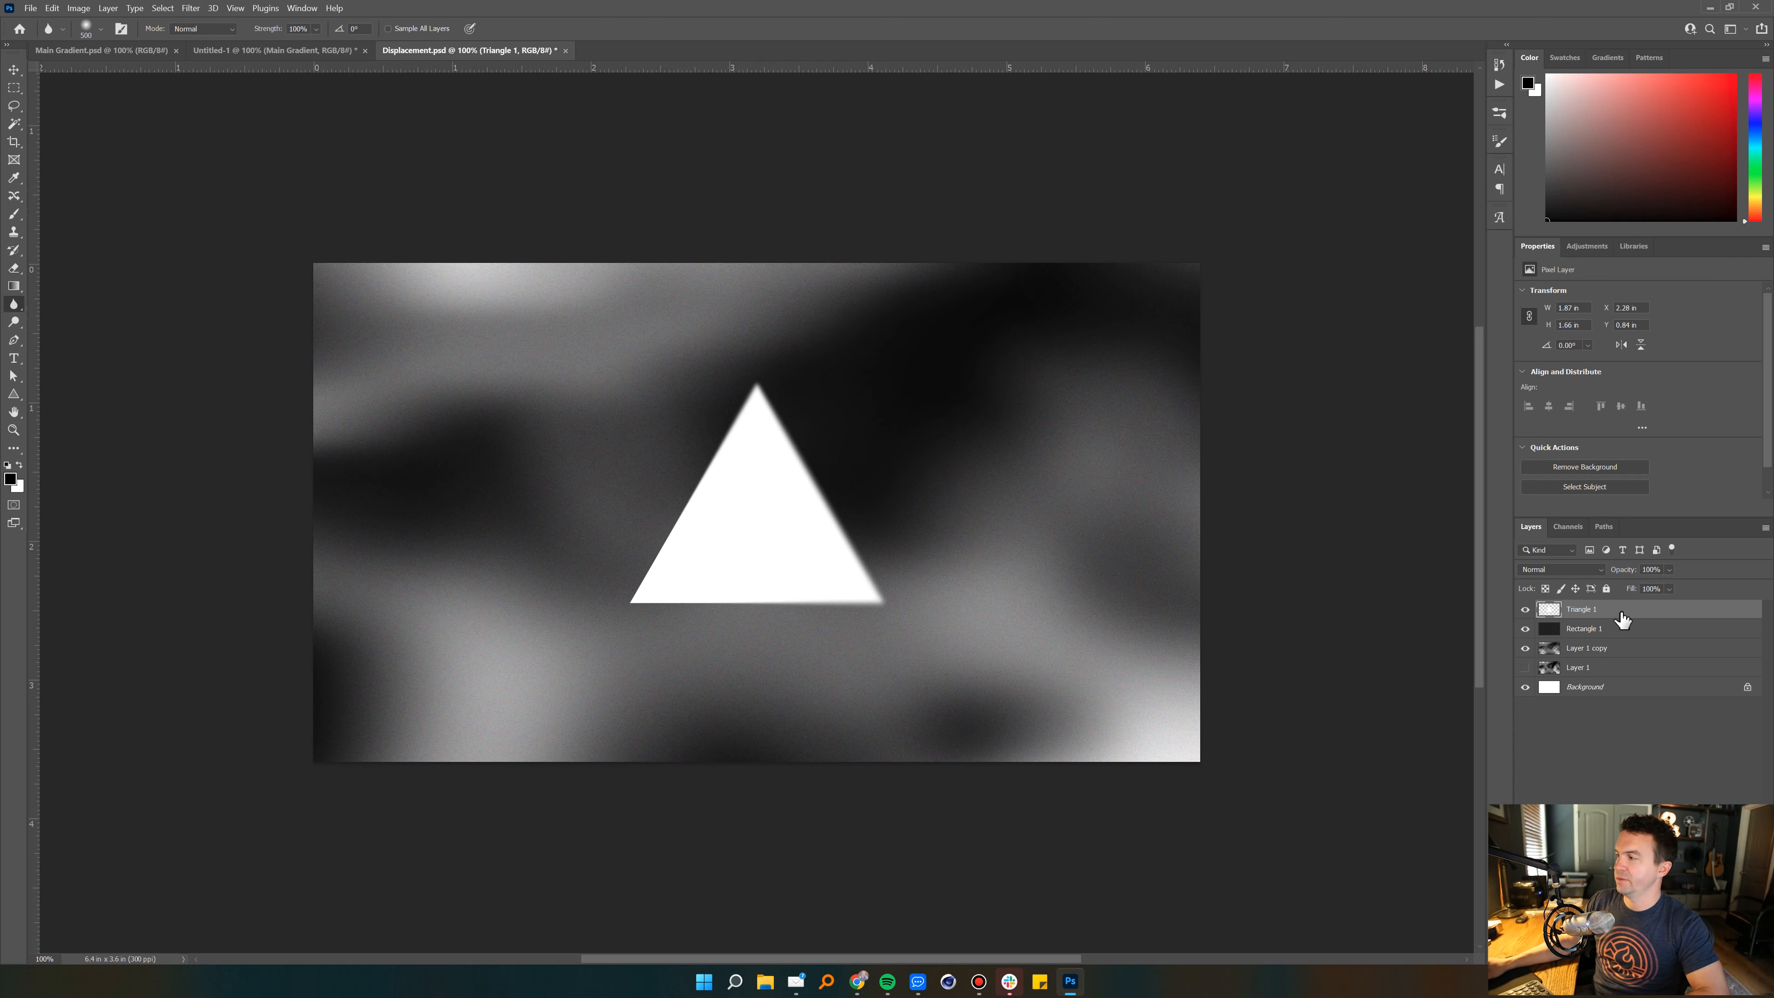
Step: Convert the rasterized triangle layer to a smart object and apply a Gaussian Blur with a radius of about 20.8 pixels
right_click(1616, 612)
click(1642, 209)
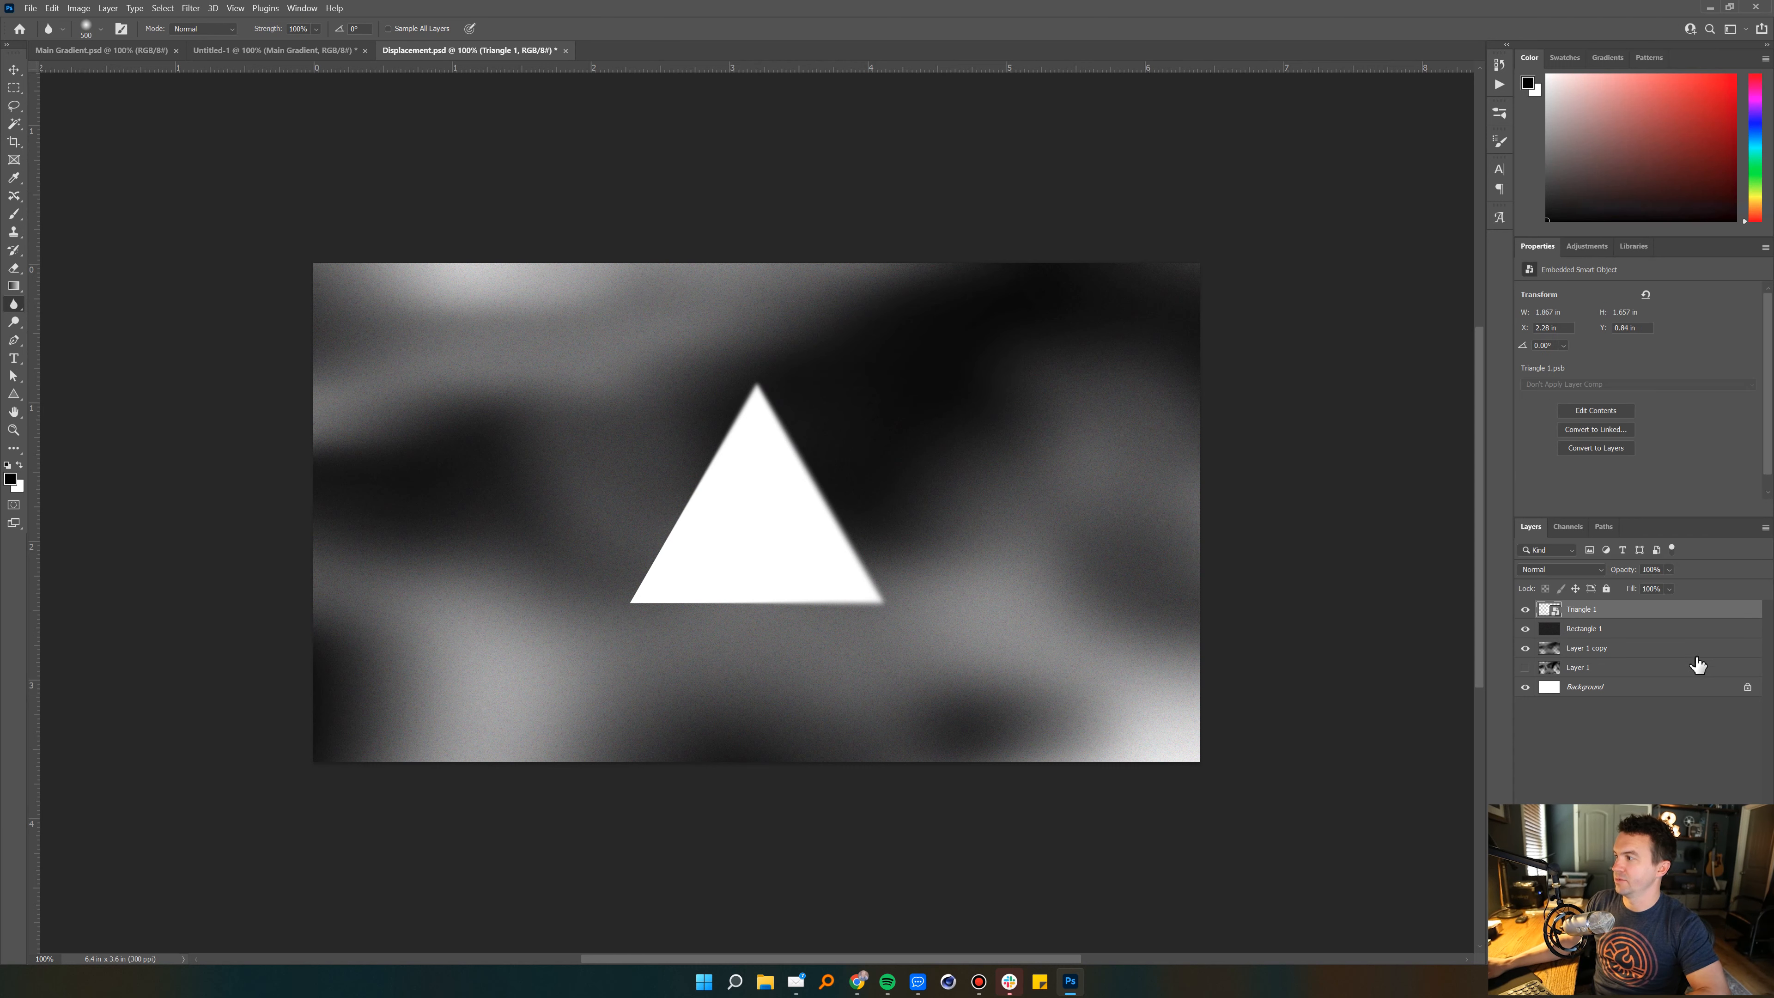
click(189, 8)
mouse_move(232, 174)
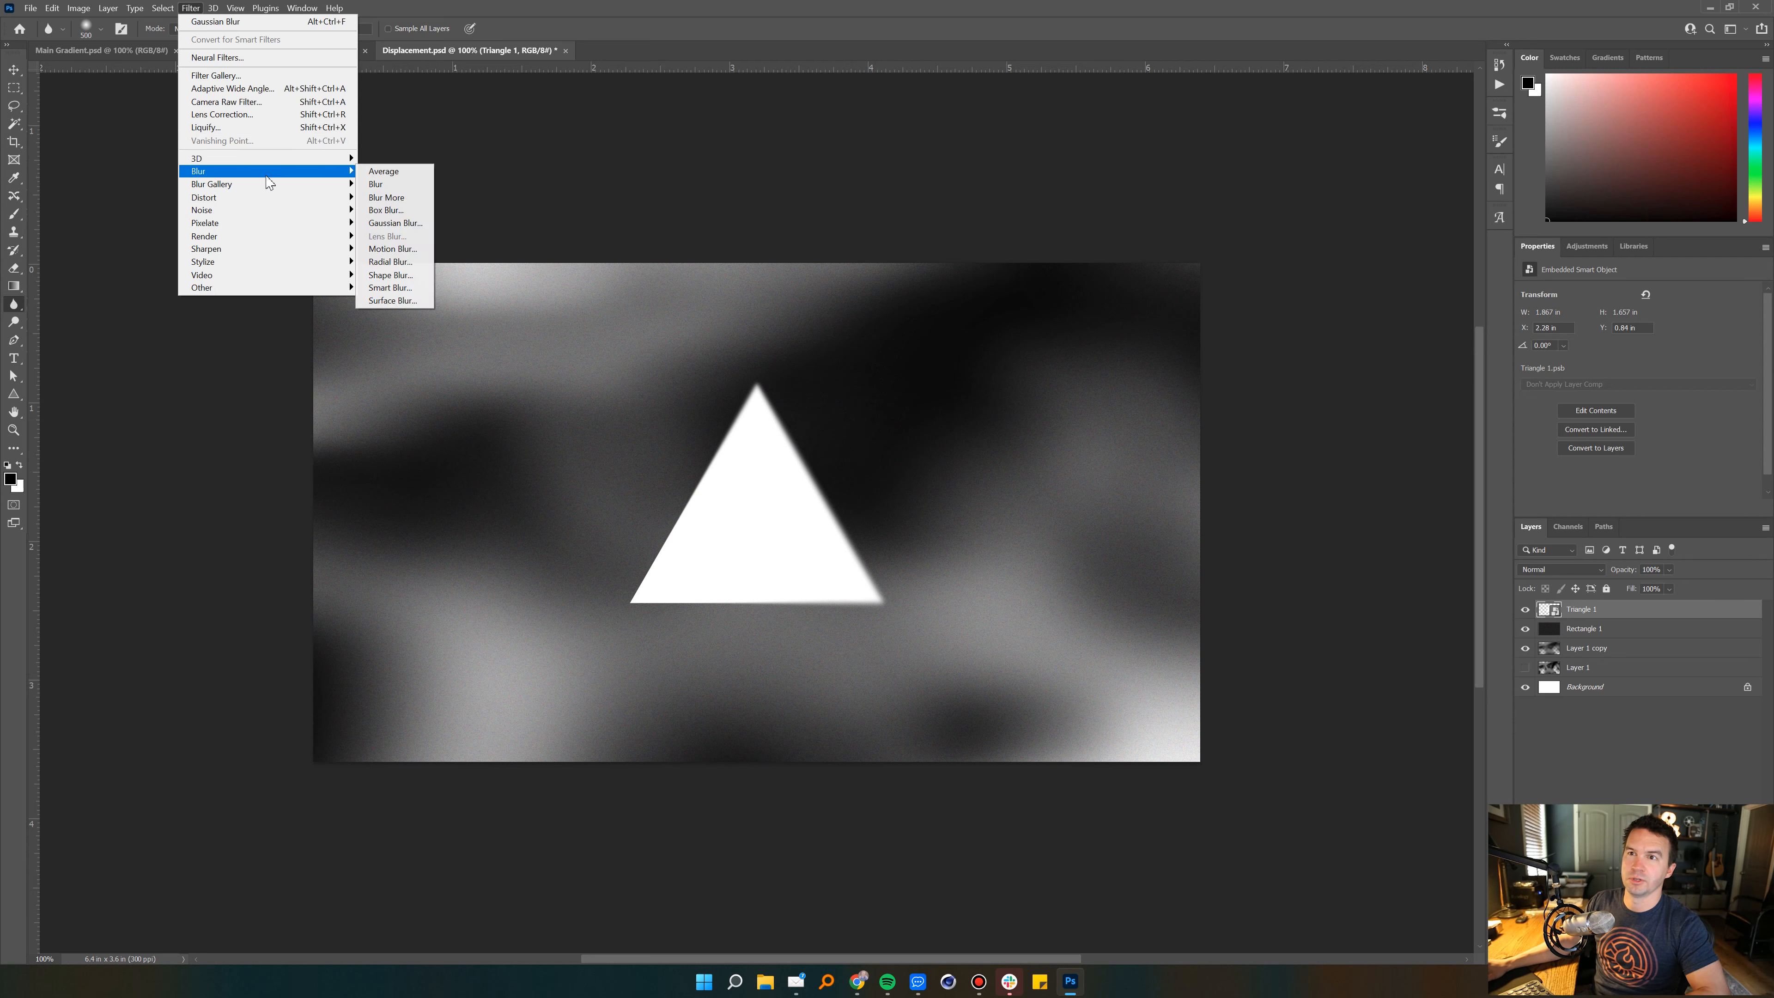
click(395, 222)
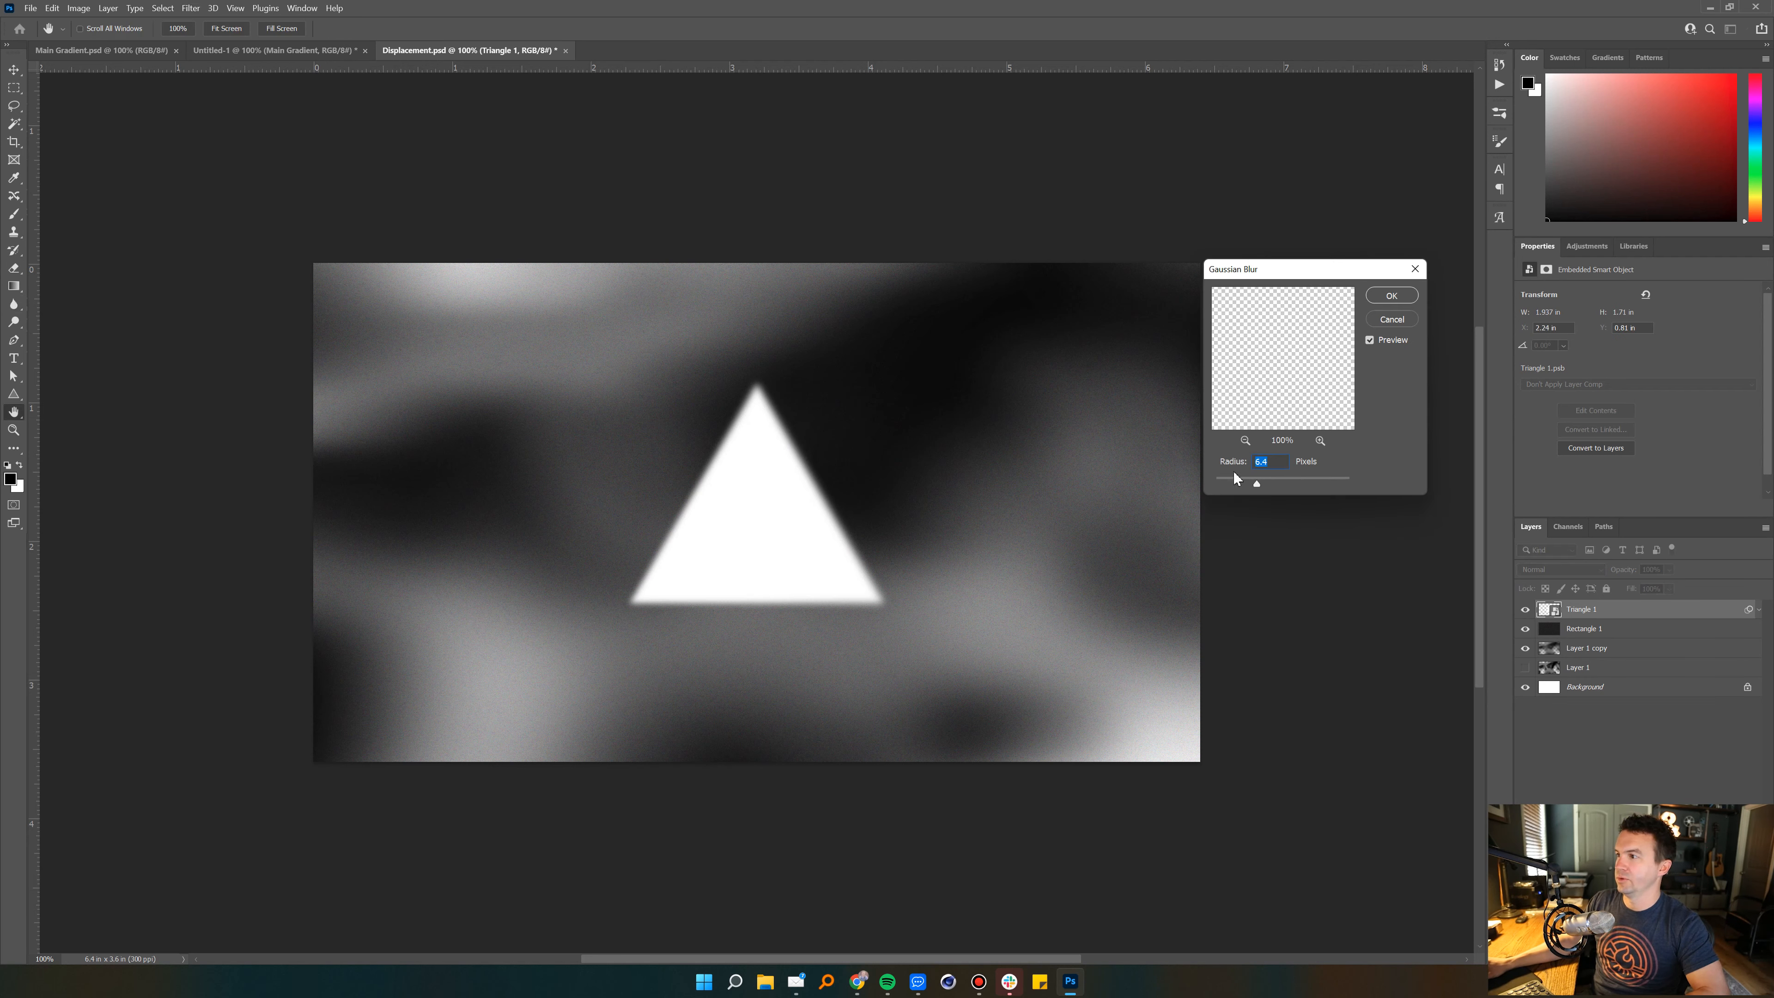
drag(1265, 481, 1274, 481)
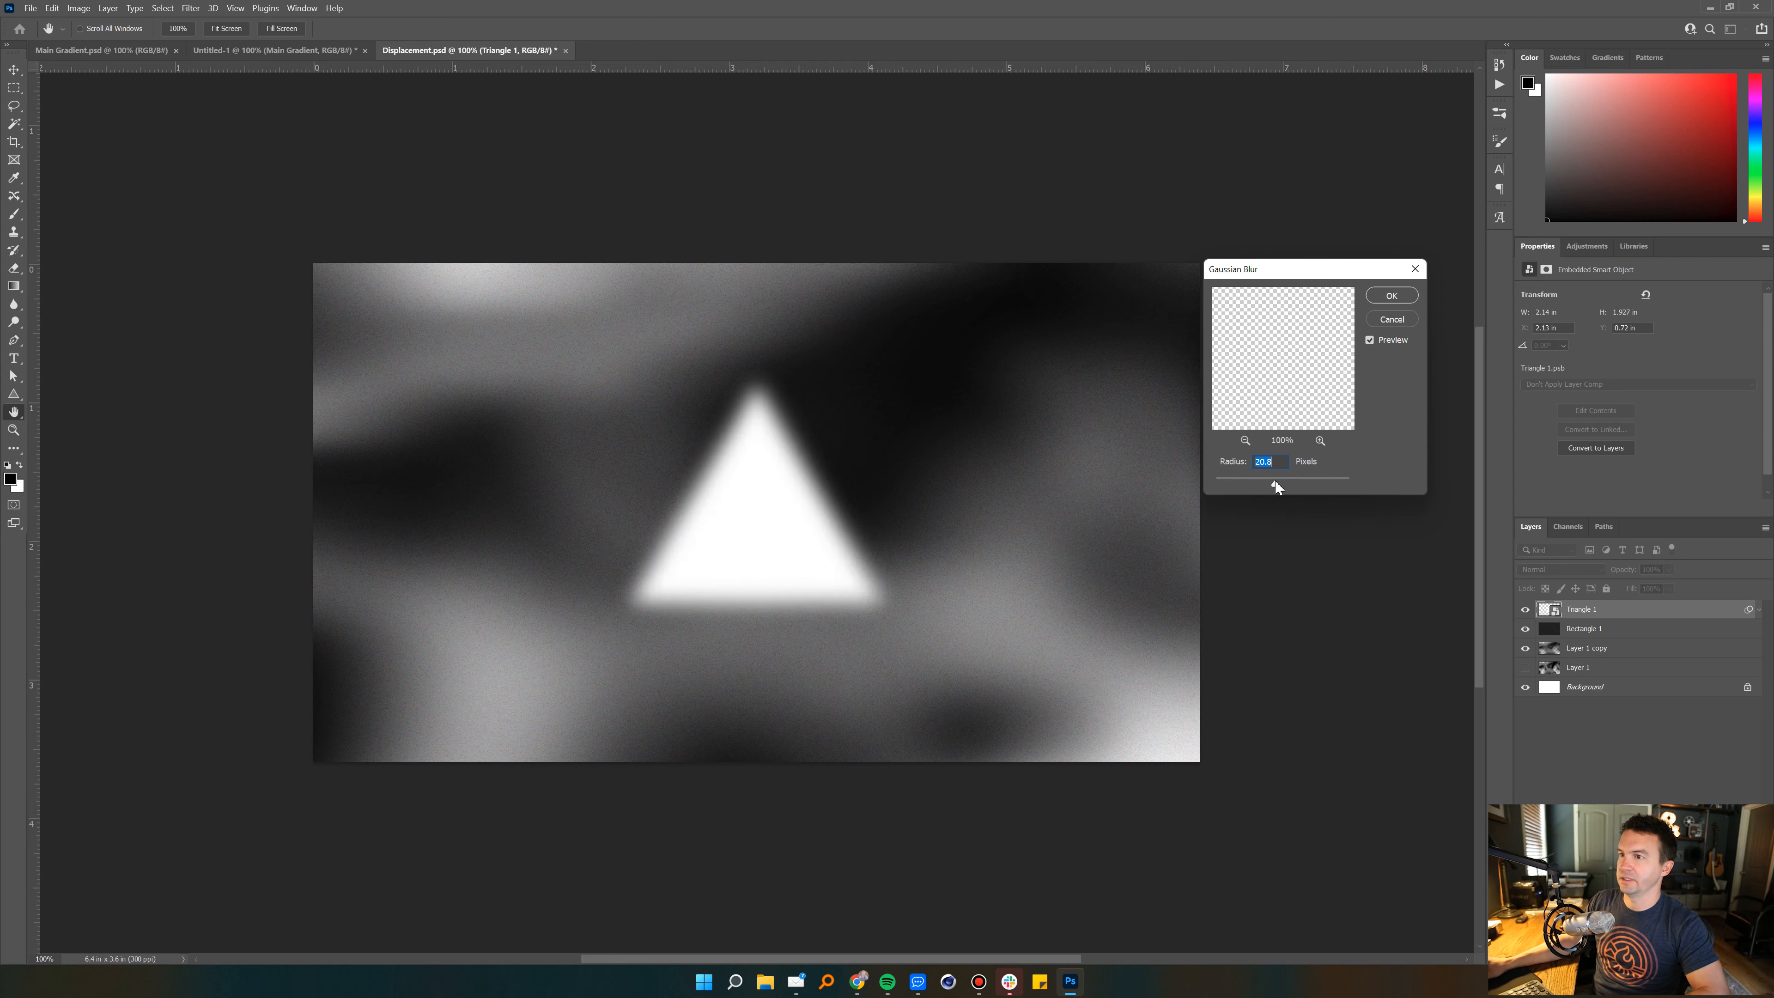
click(1391, 296)
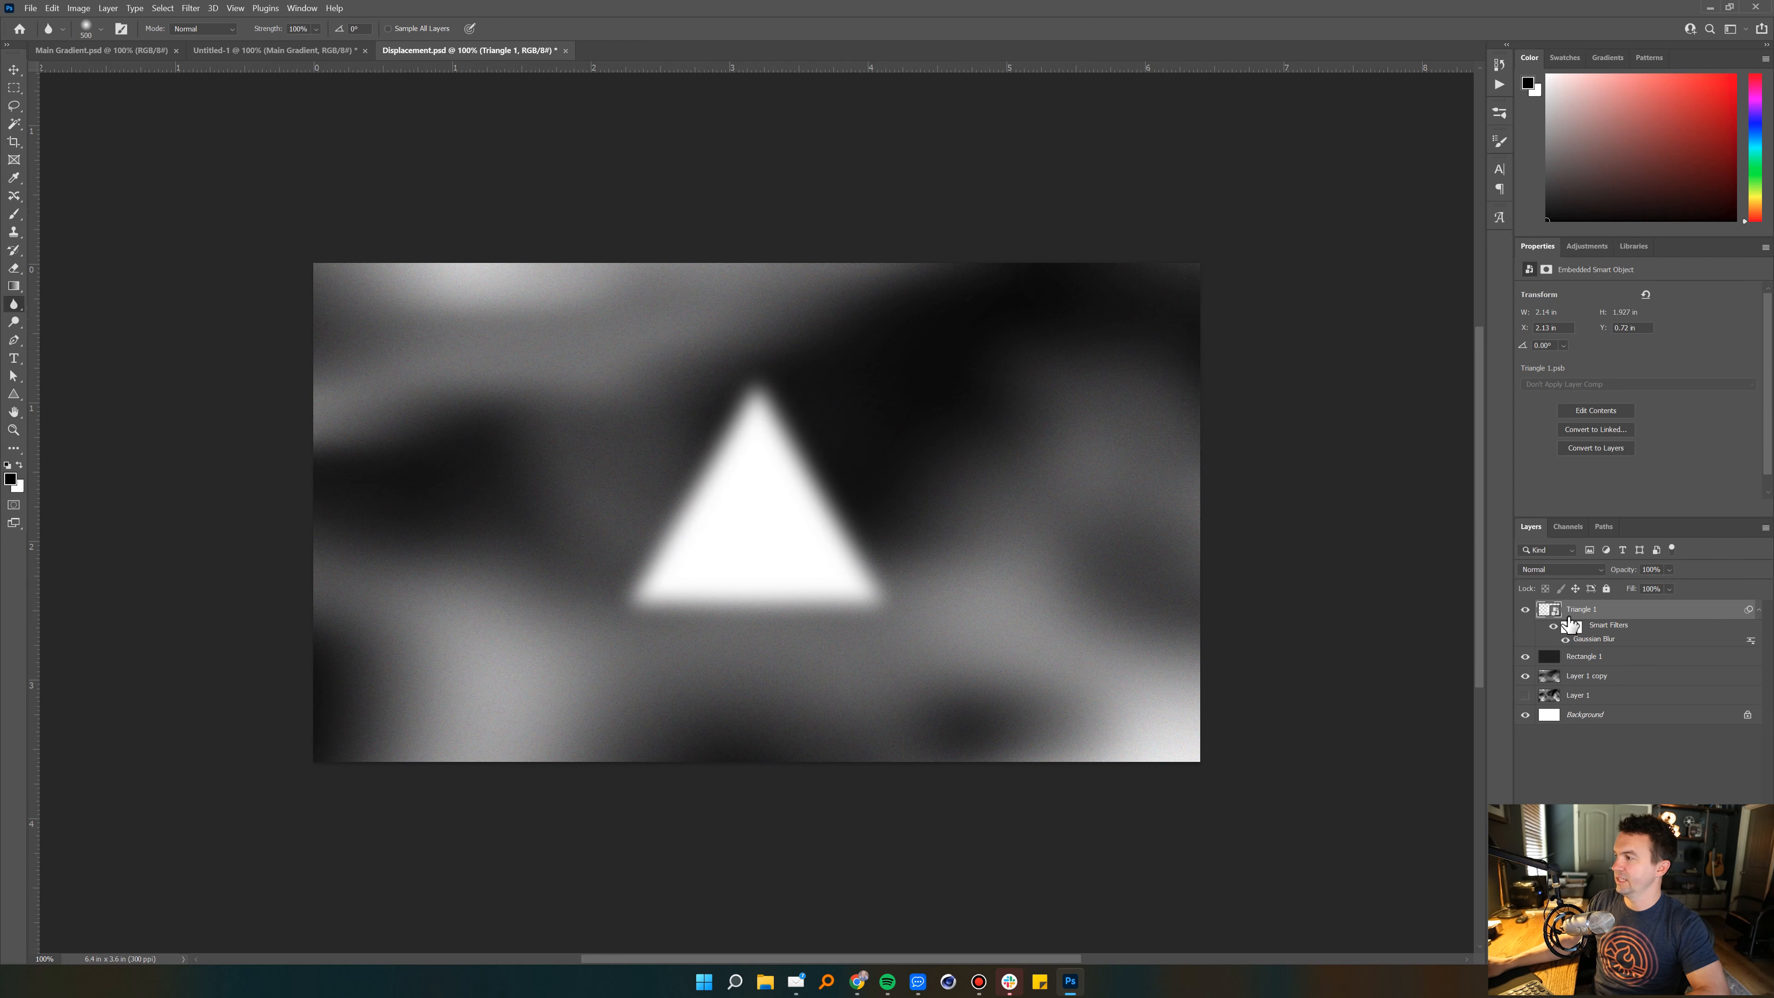
Step: Paint black on the triangle's filter mask to remove the blur from its left edge and lower-right corner, and save the Displacement document
click(1569, 628)
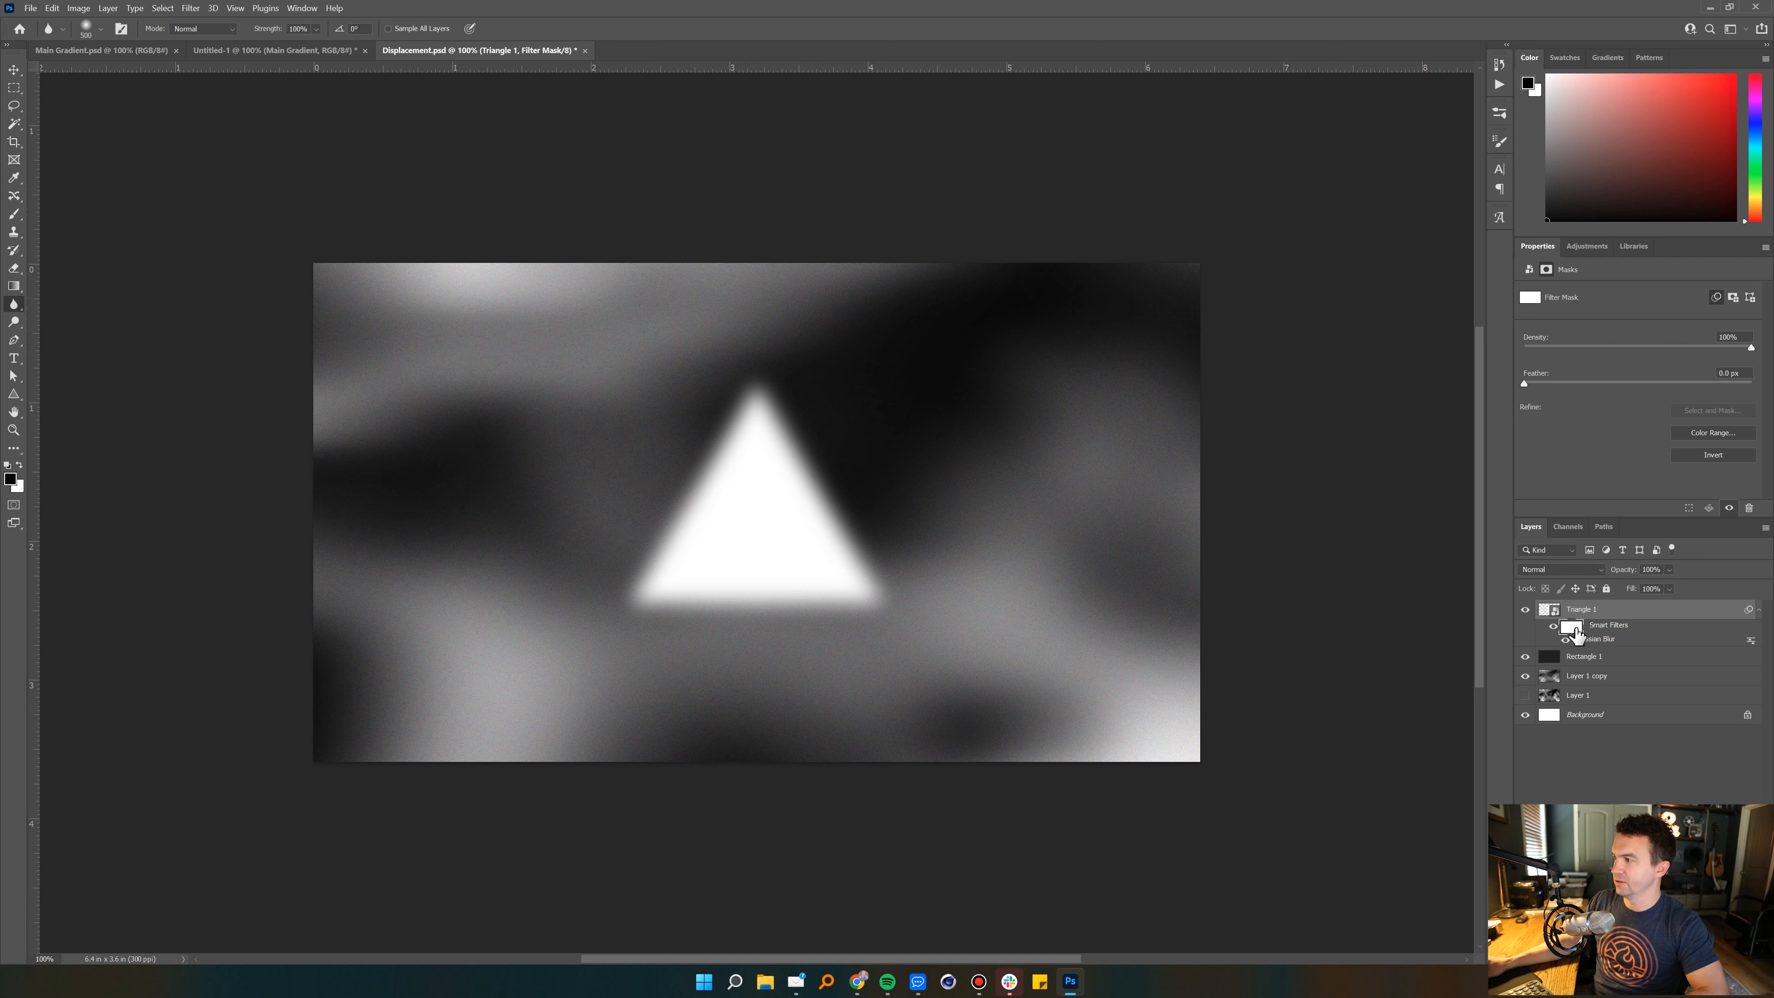
key(b)
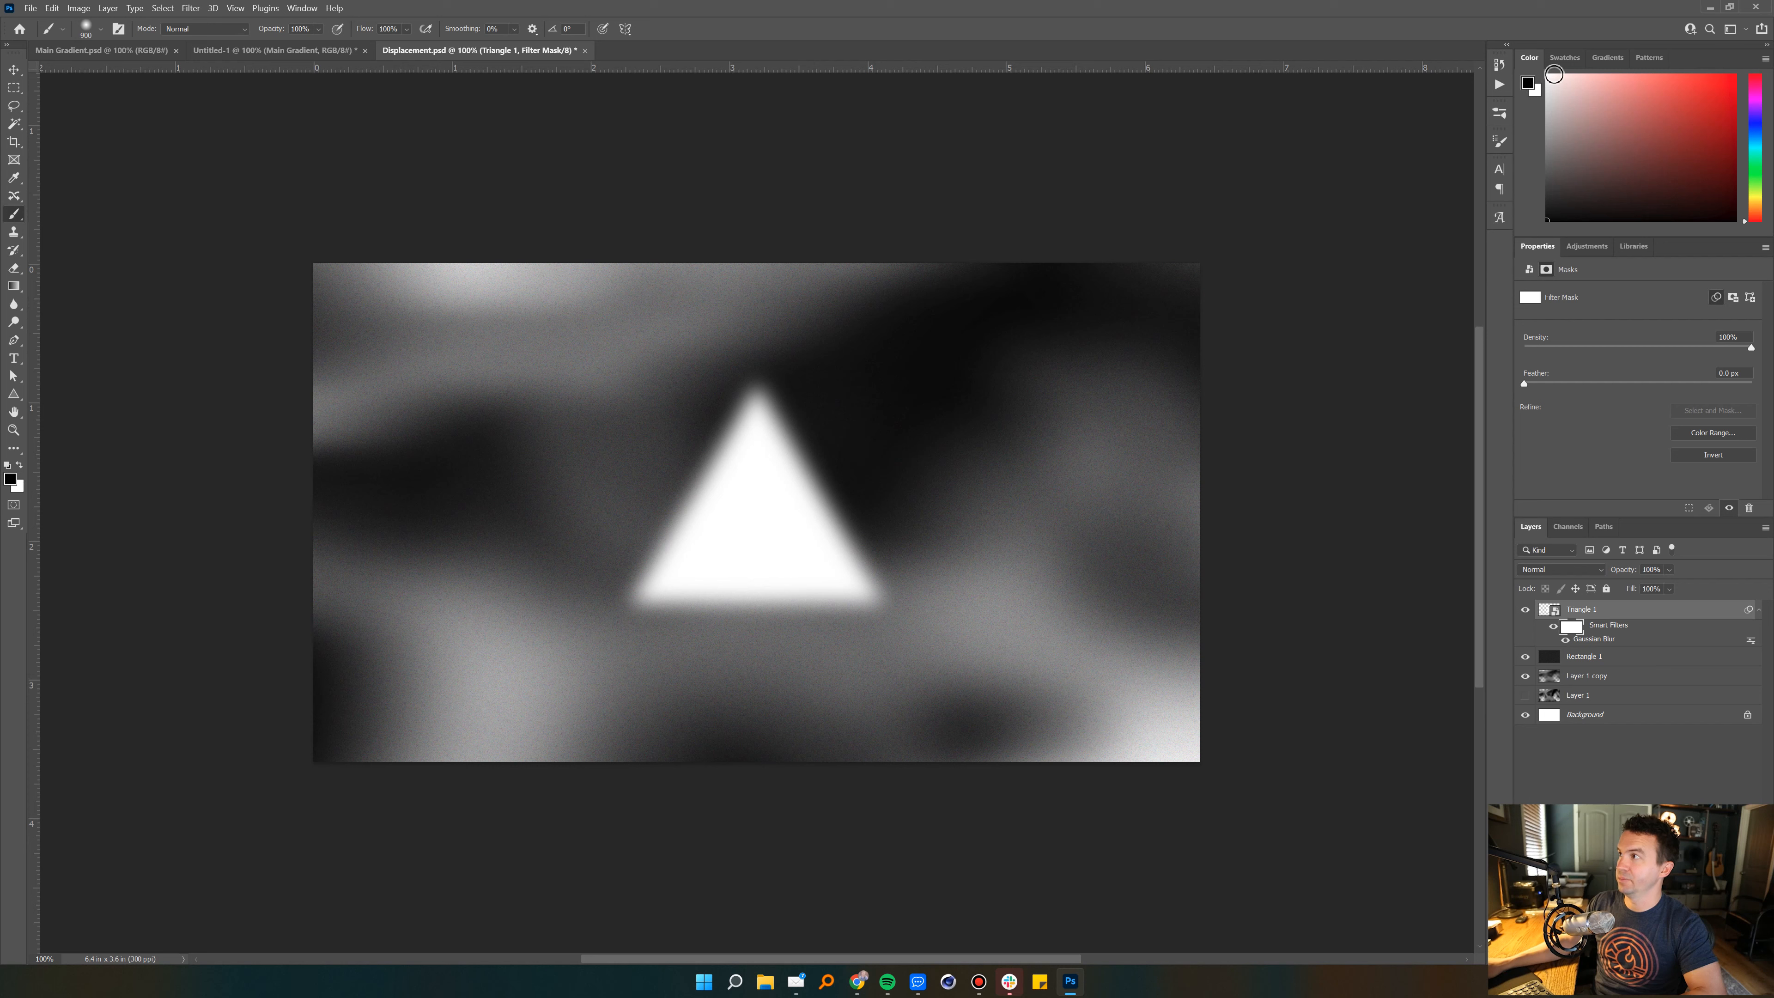
drag(1506, 237, 1498, 239)
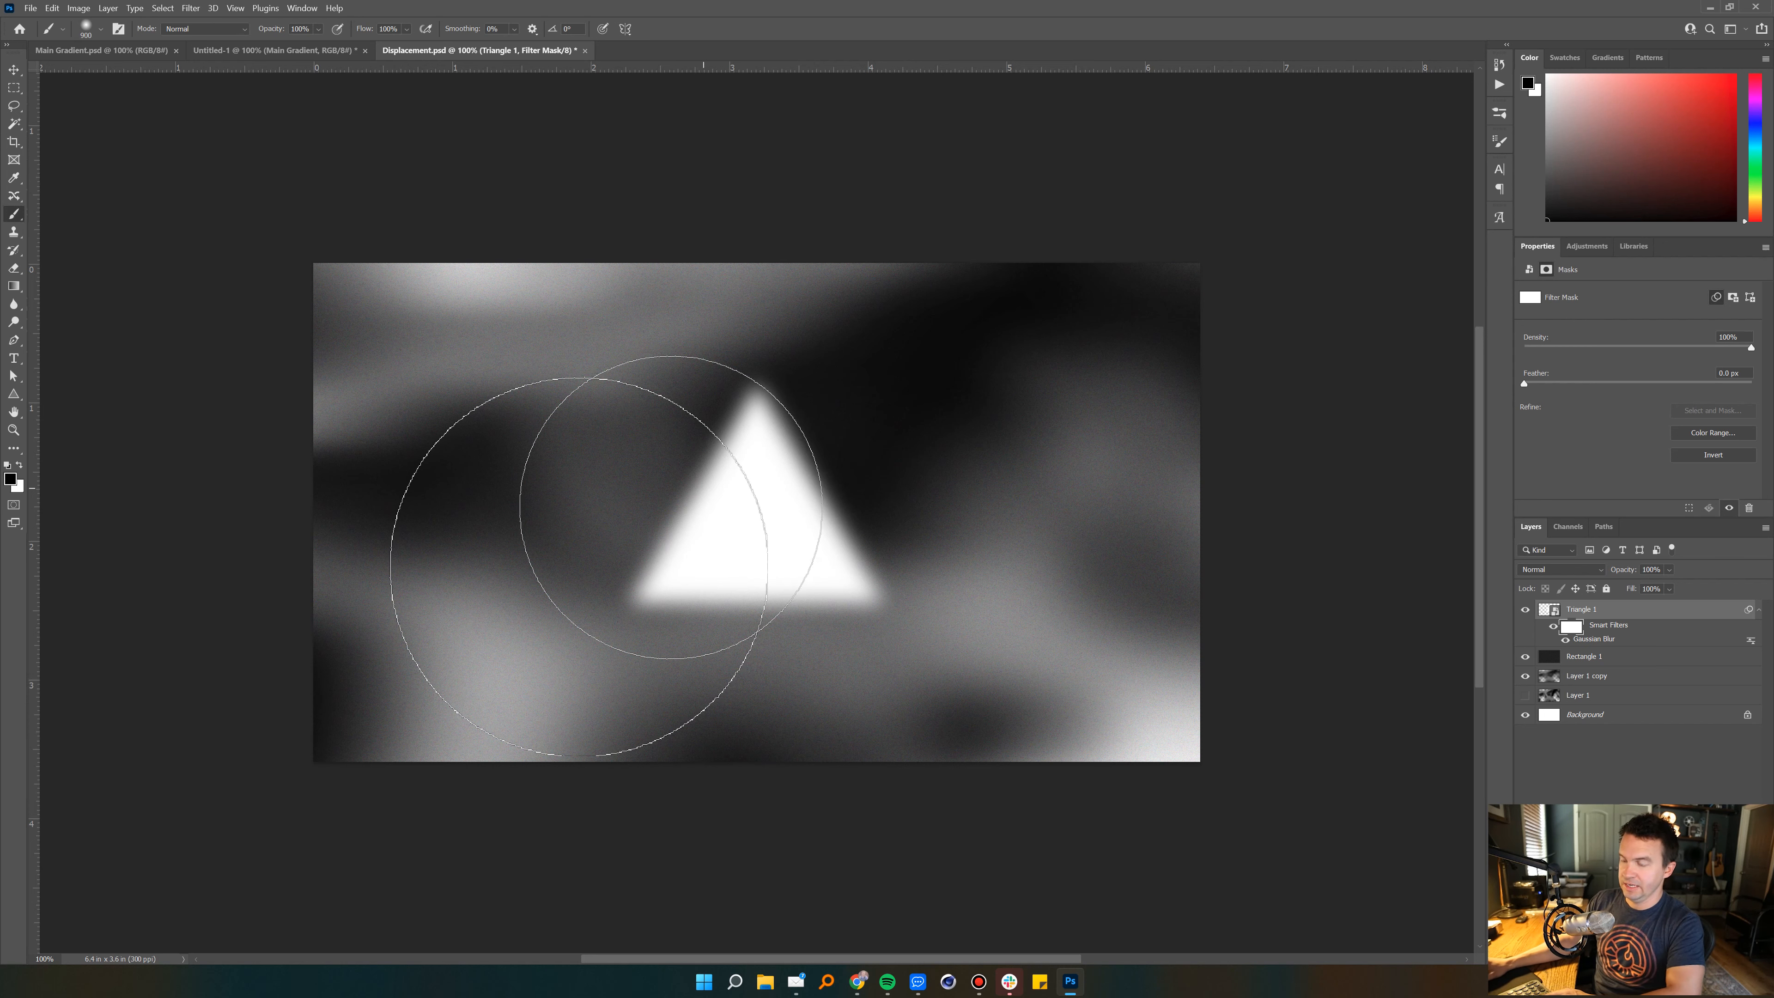
key(Return)
mouse_move(593, 581)
mouse_down()
mouse_move(574, 555)
mouse_move(586, 444)
mouse_move(559, 489)
mouse_up()
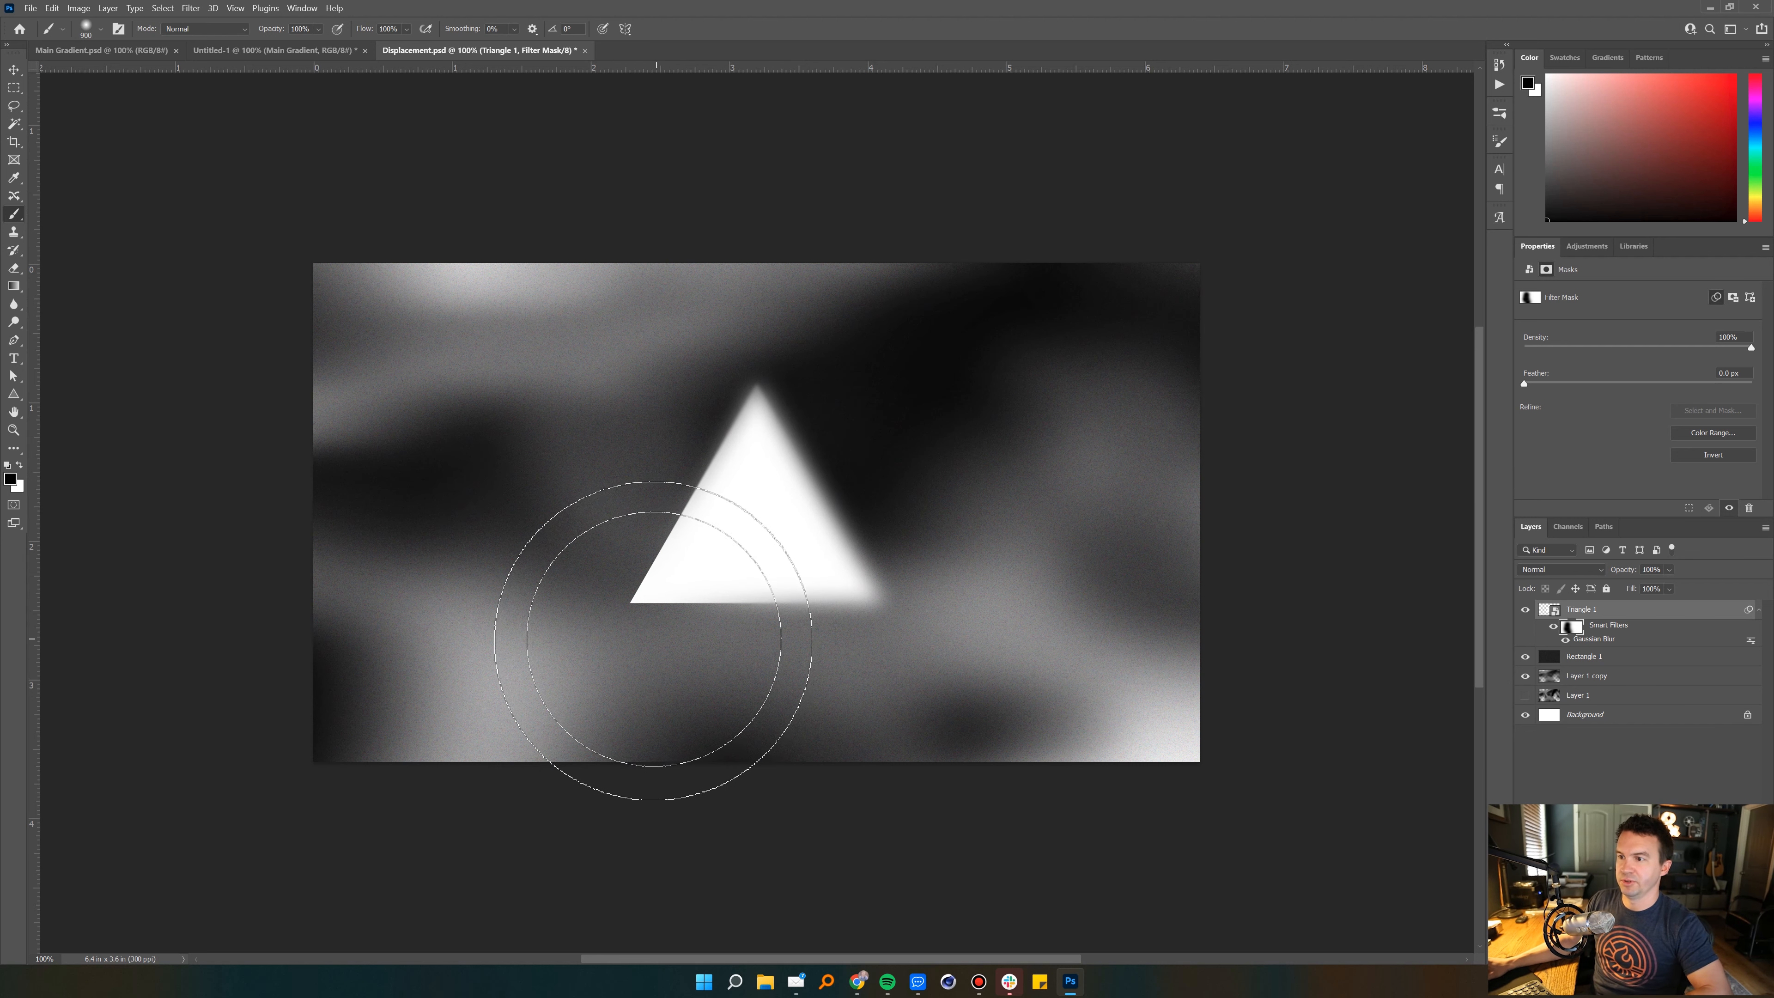
click(973, 644)
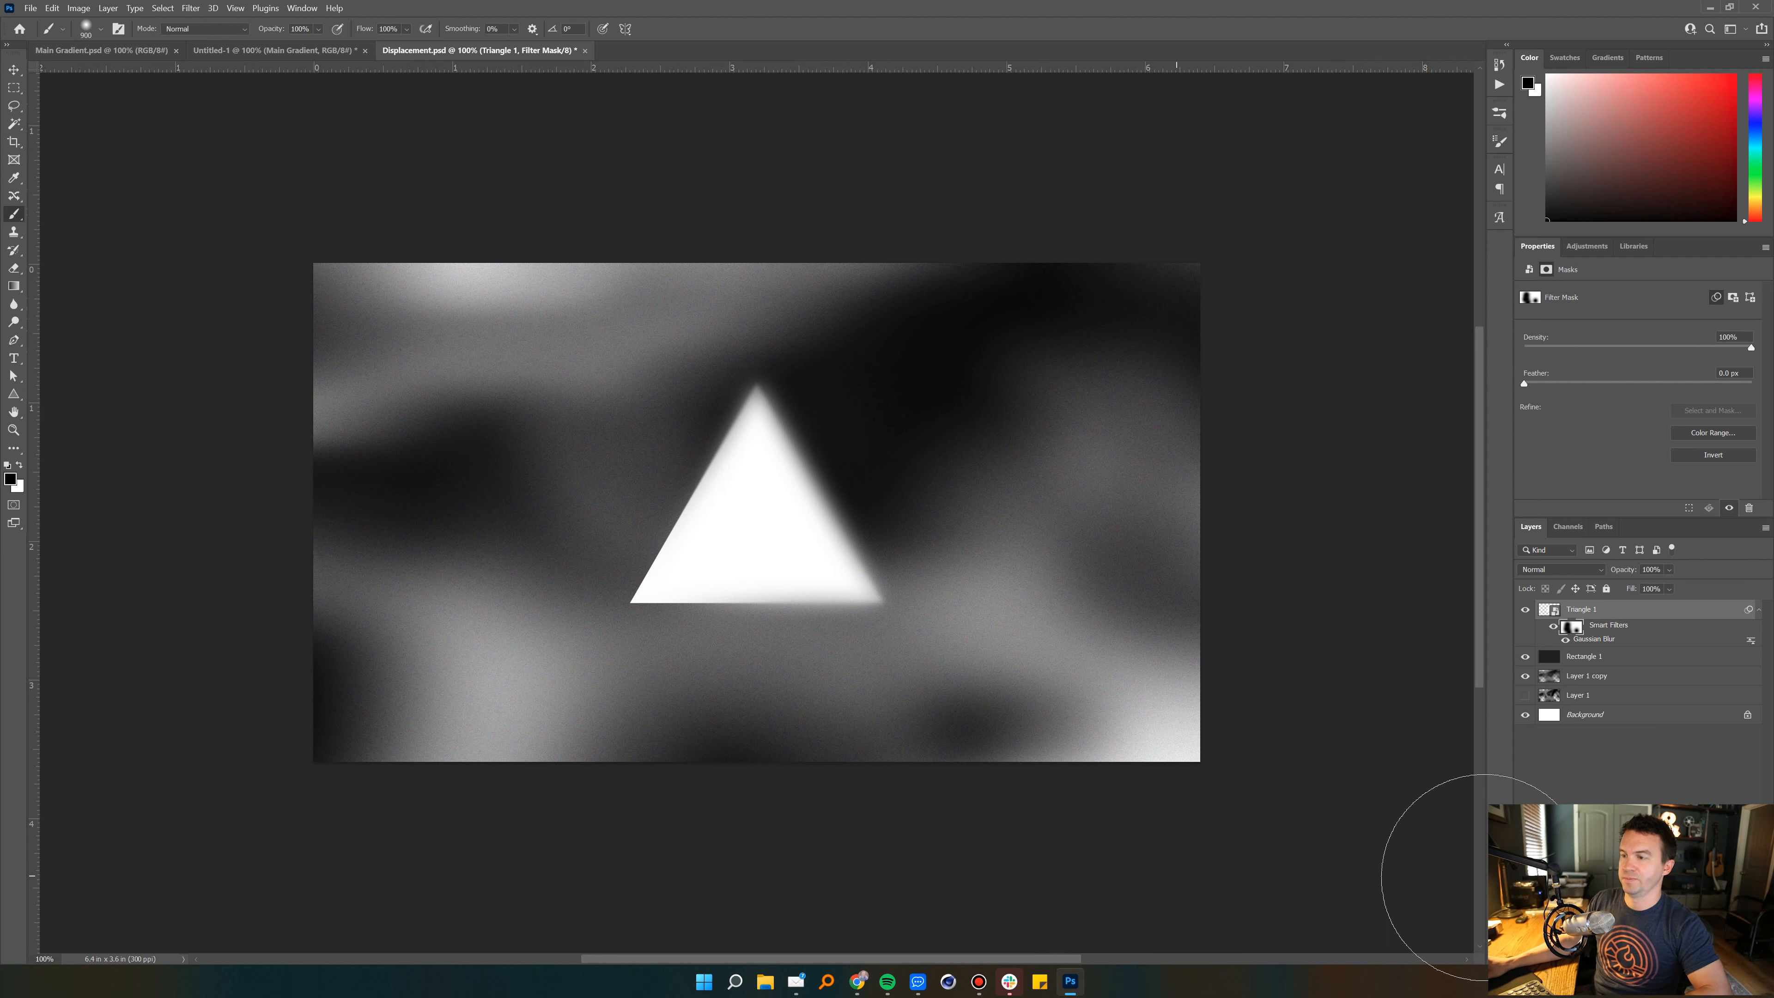
key(ctrl+s)
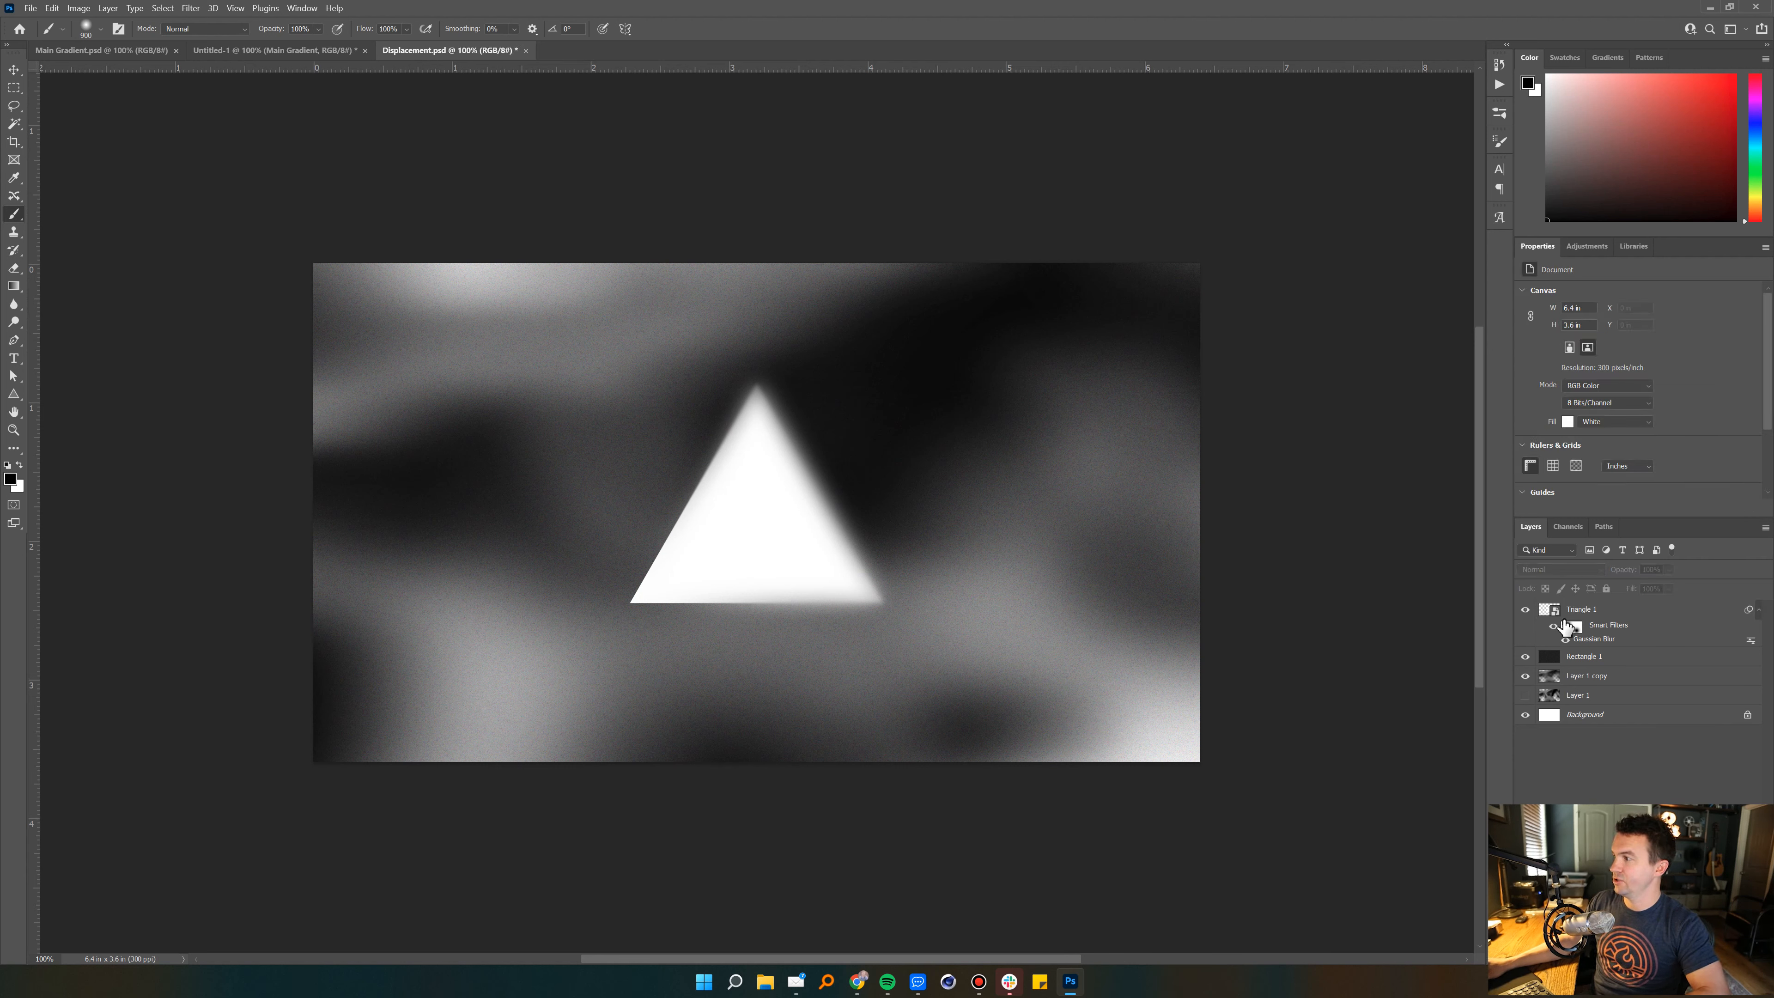
key(ctrl+s)
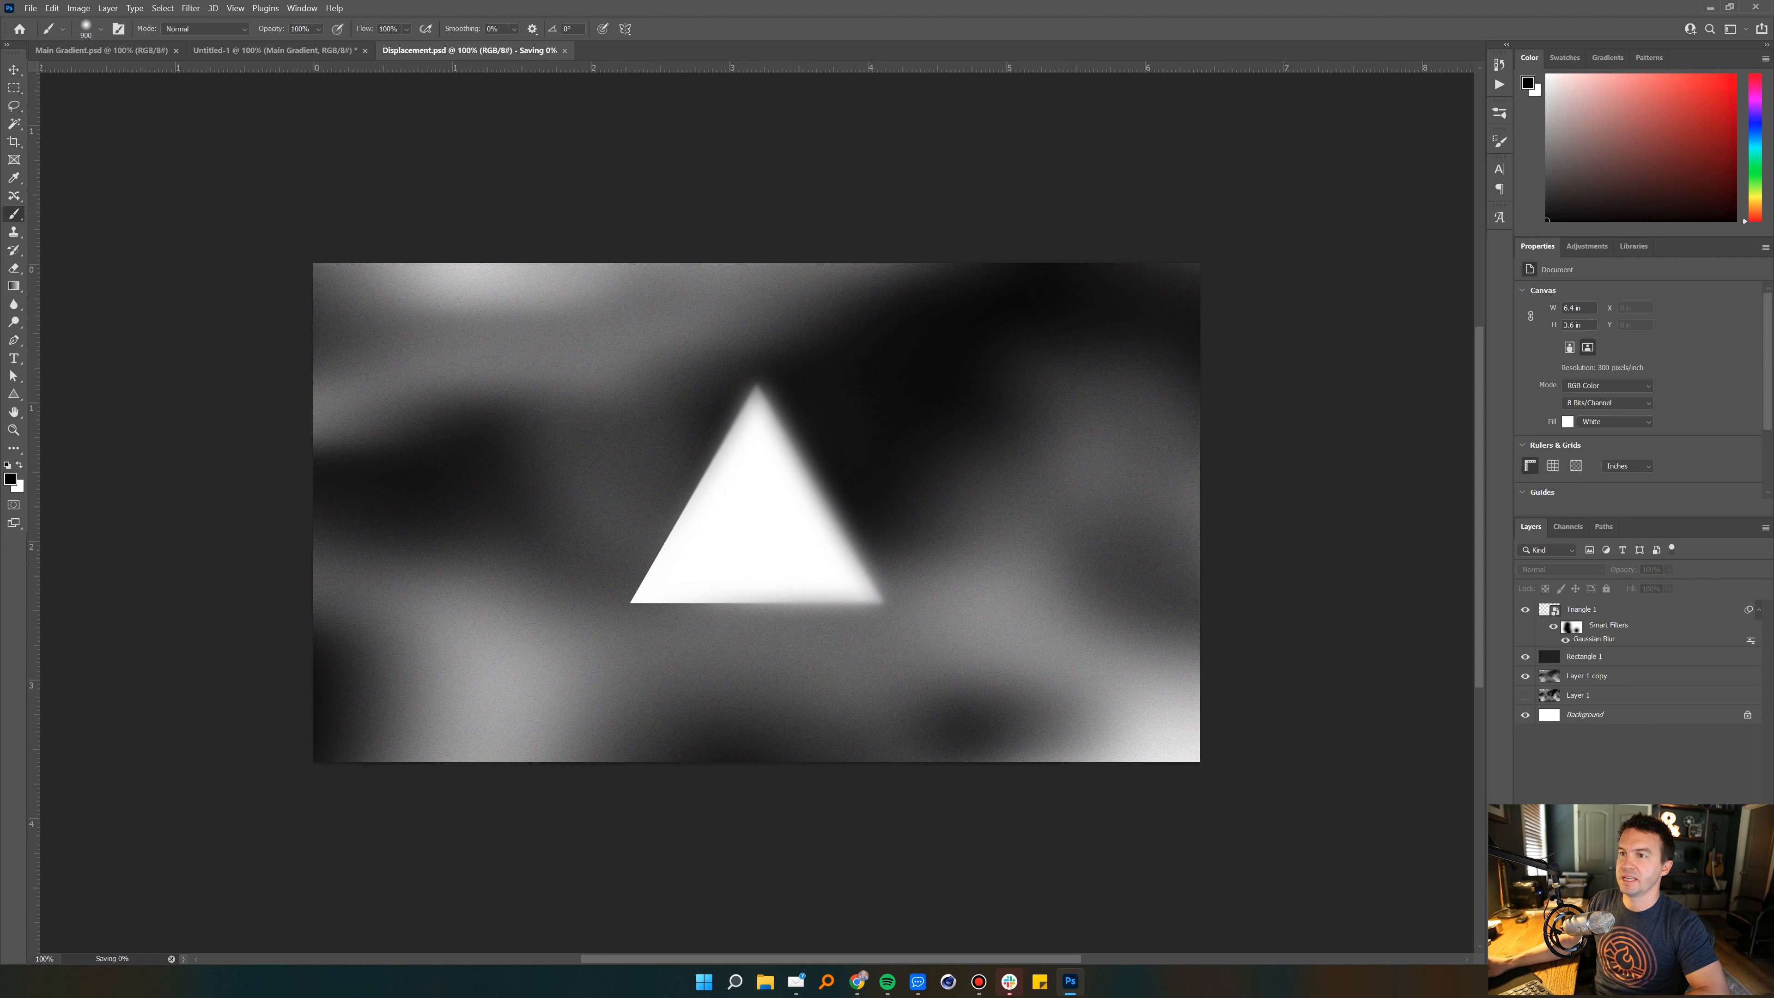
Step: Reapply the Main Gradient layer's Displace smart filter in Untitled-1 with the Displacement file containing the selectively blurred triangle
click(271, 51)
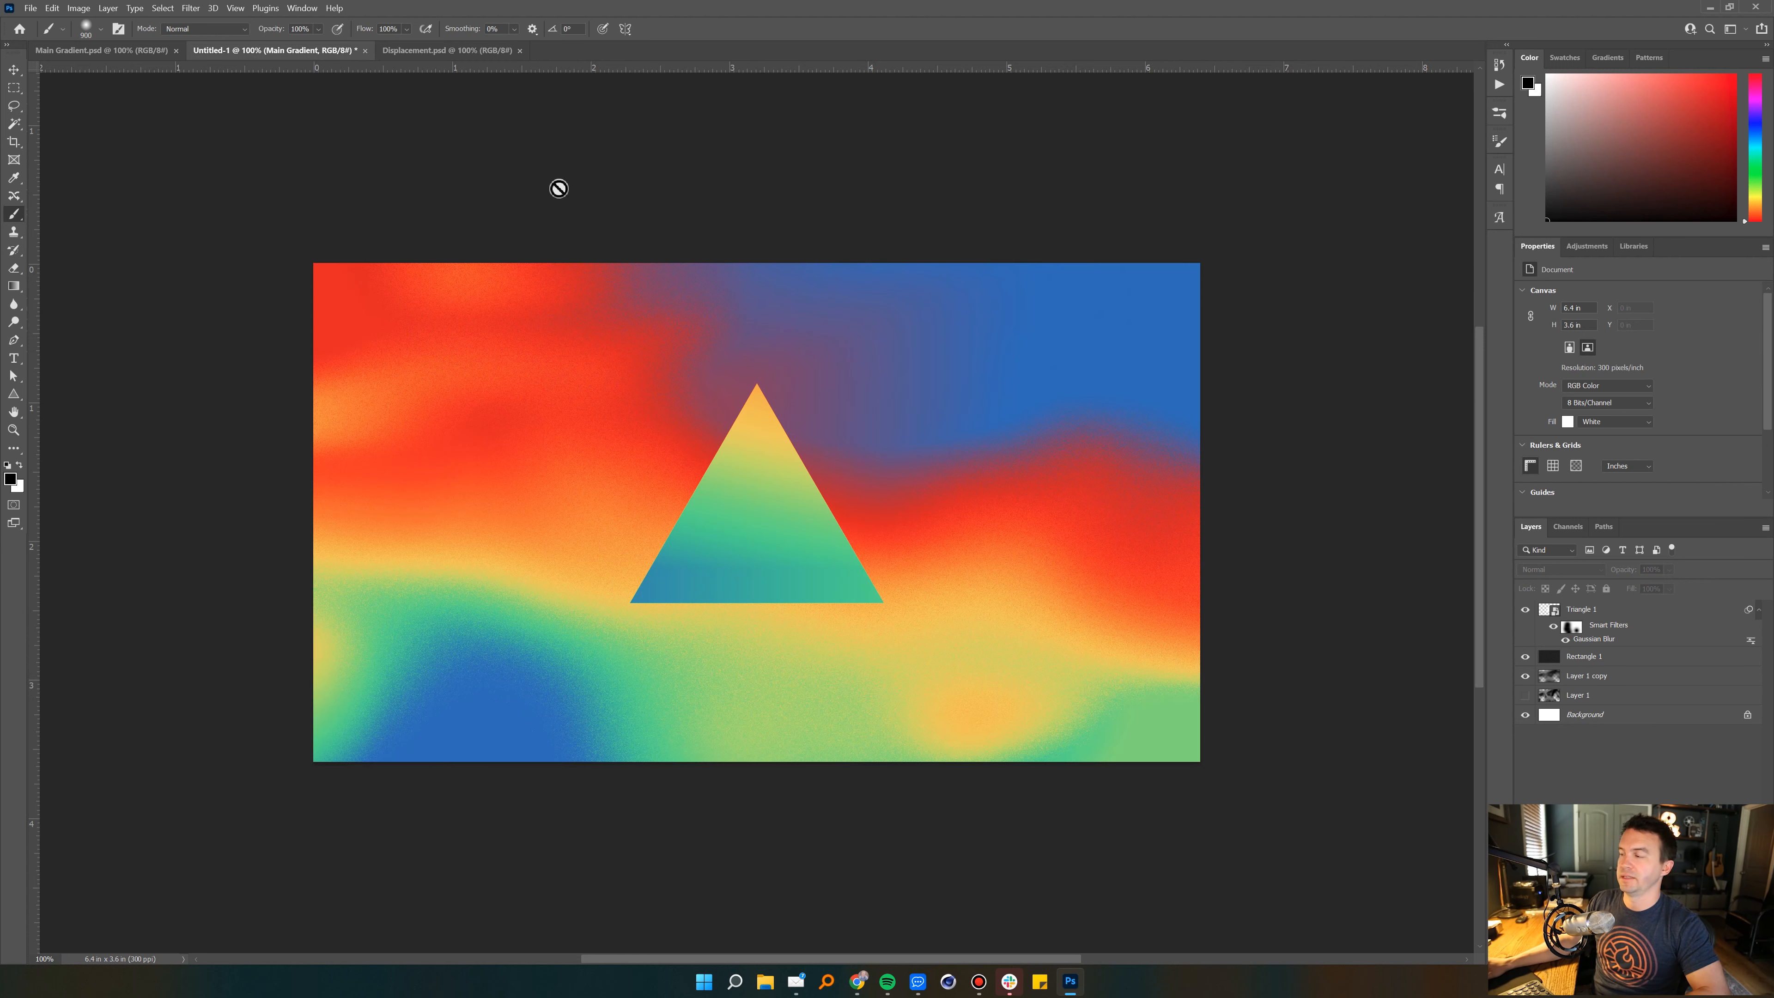
double_click(1586, 638)
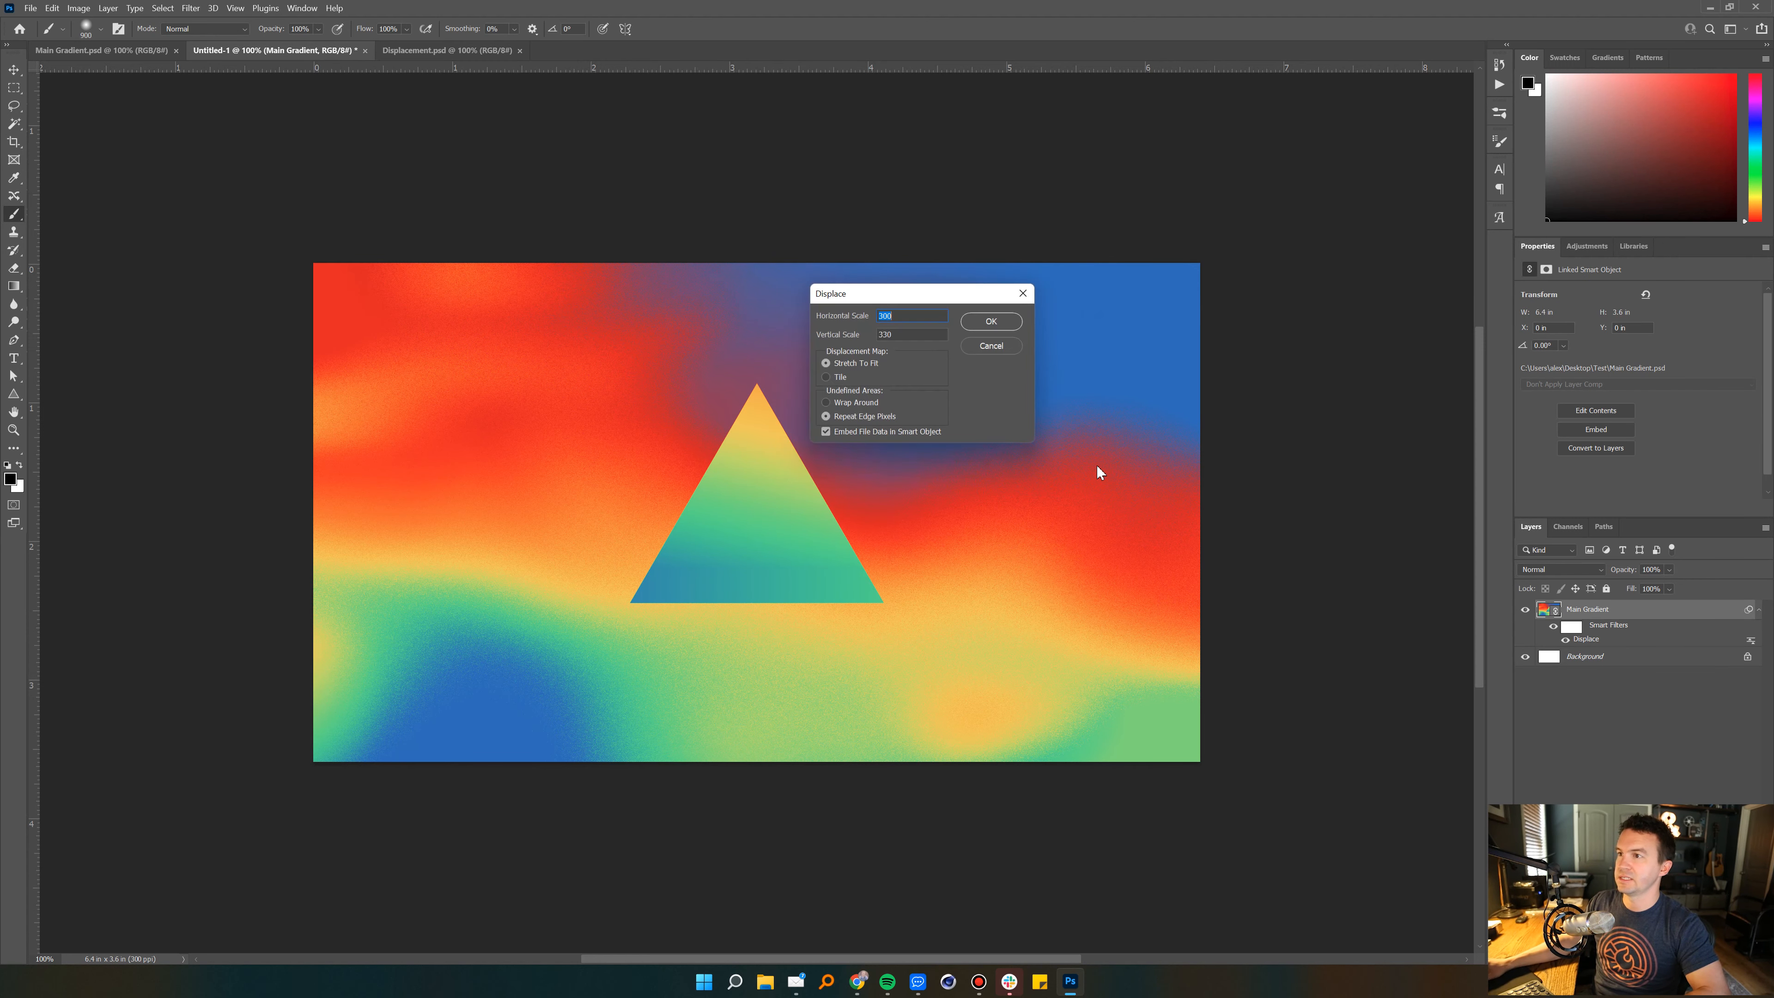
click(976, 319)
double_click(740, 352)
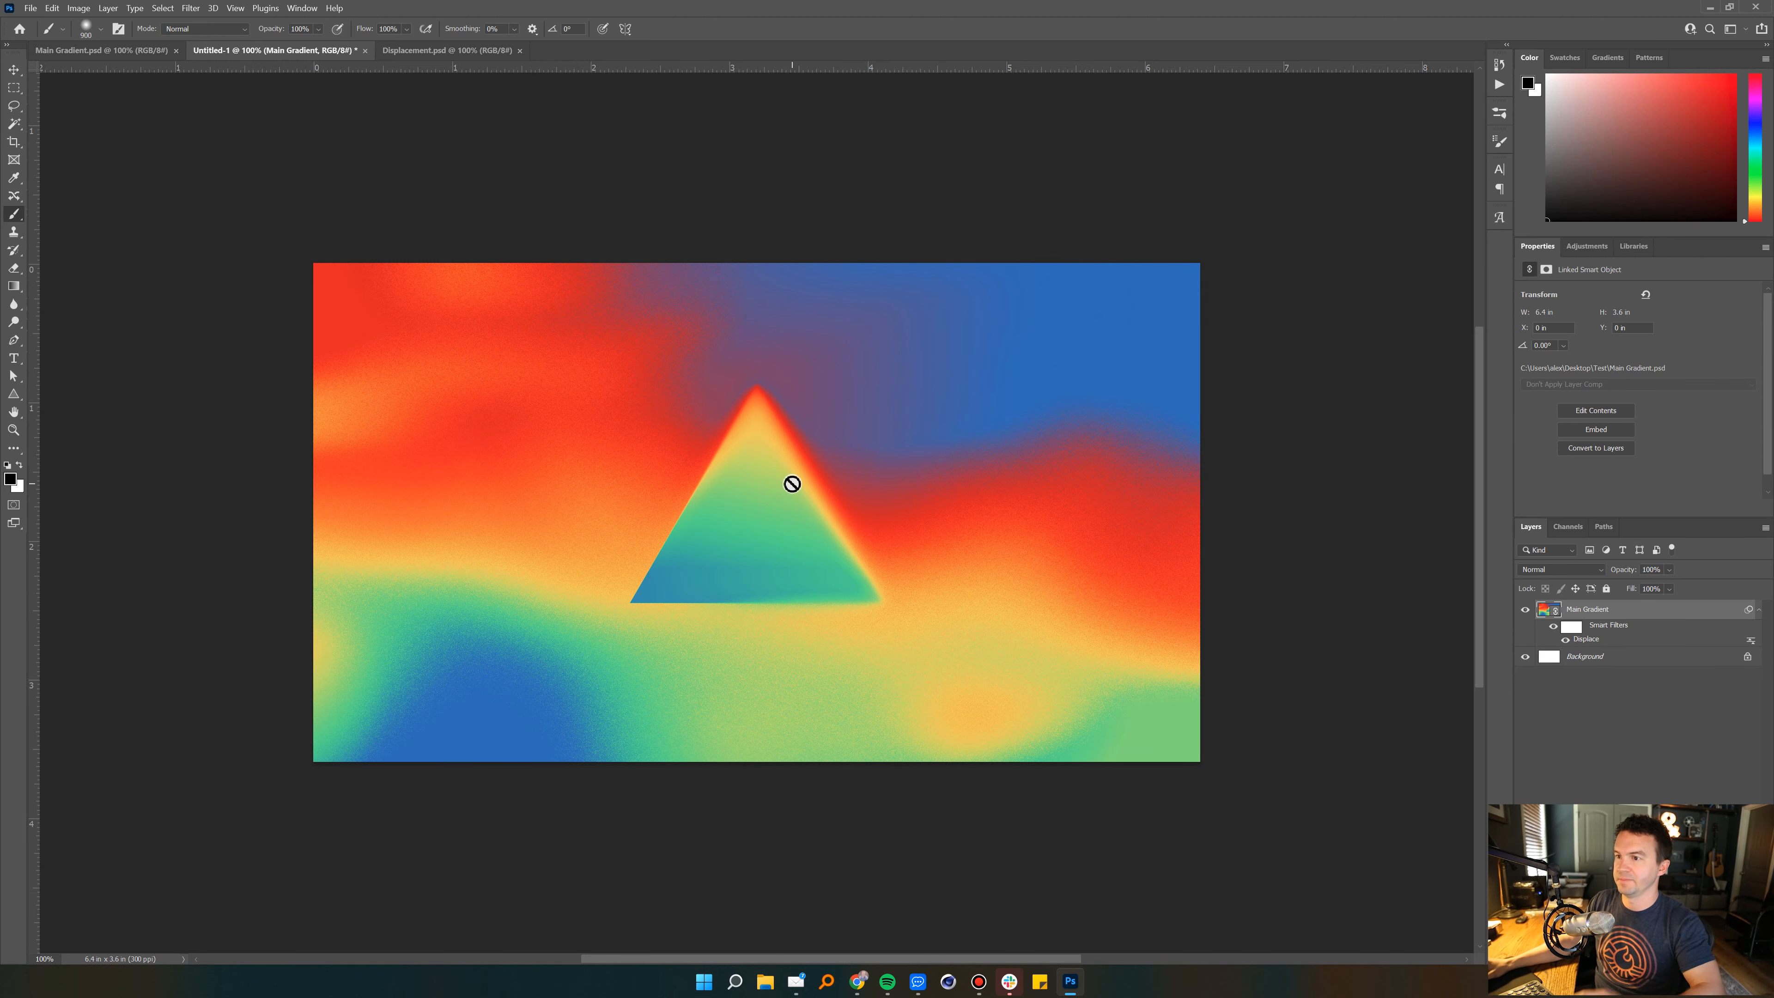
Step: Hide the triangle layer in the Displacement document
click(434, 51)
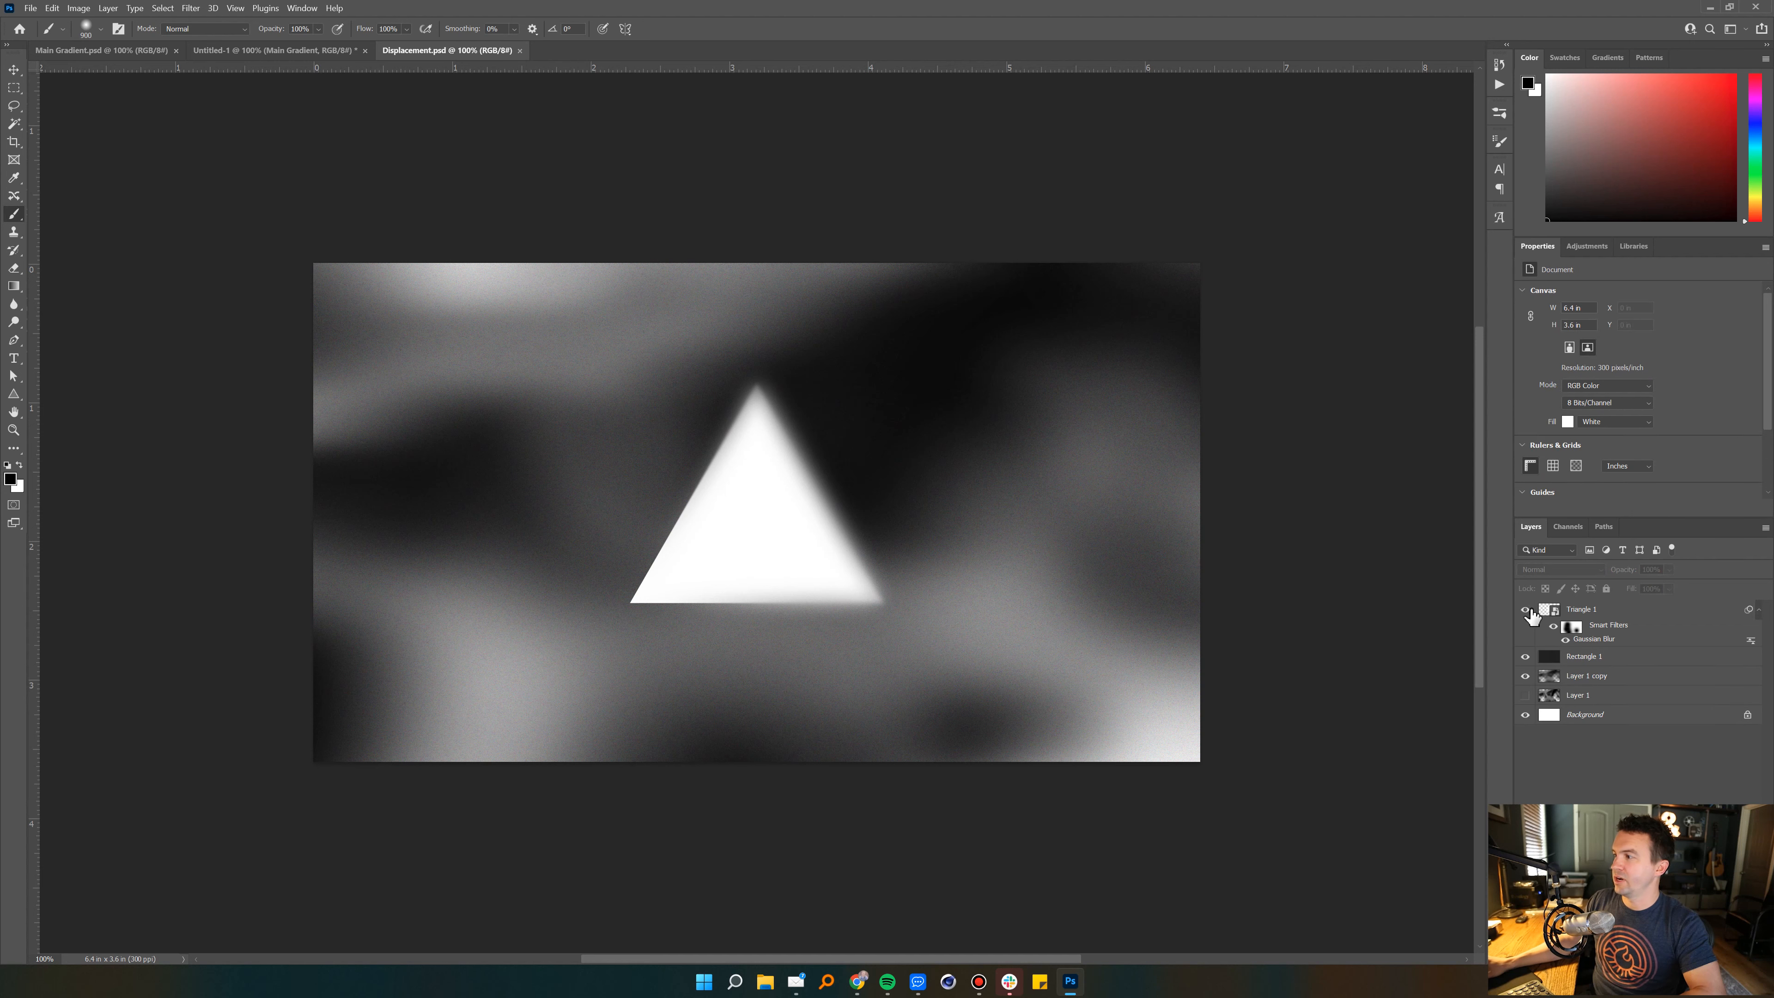
click(1525, 608)
Step: Switch to the Chrome browser, open unsplash.com and search its photos for "ink"
click(858, 981)
text(unsplash.com)
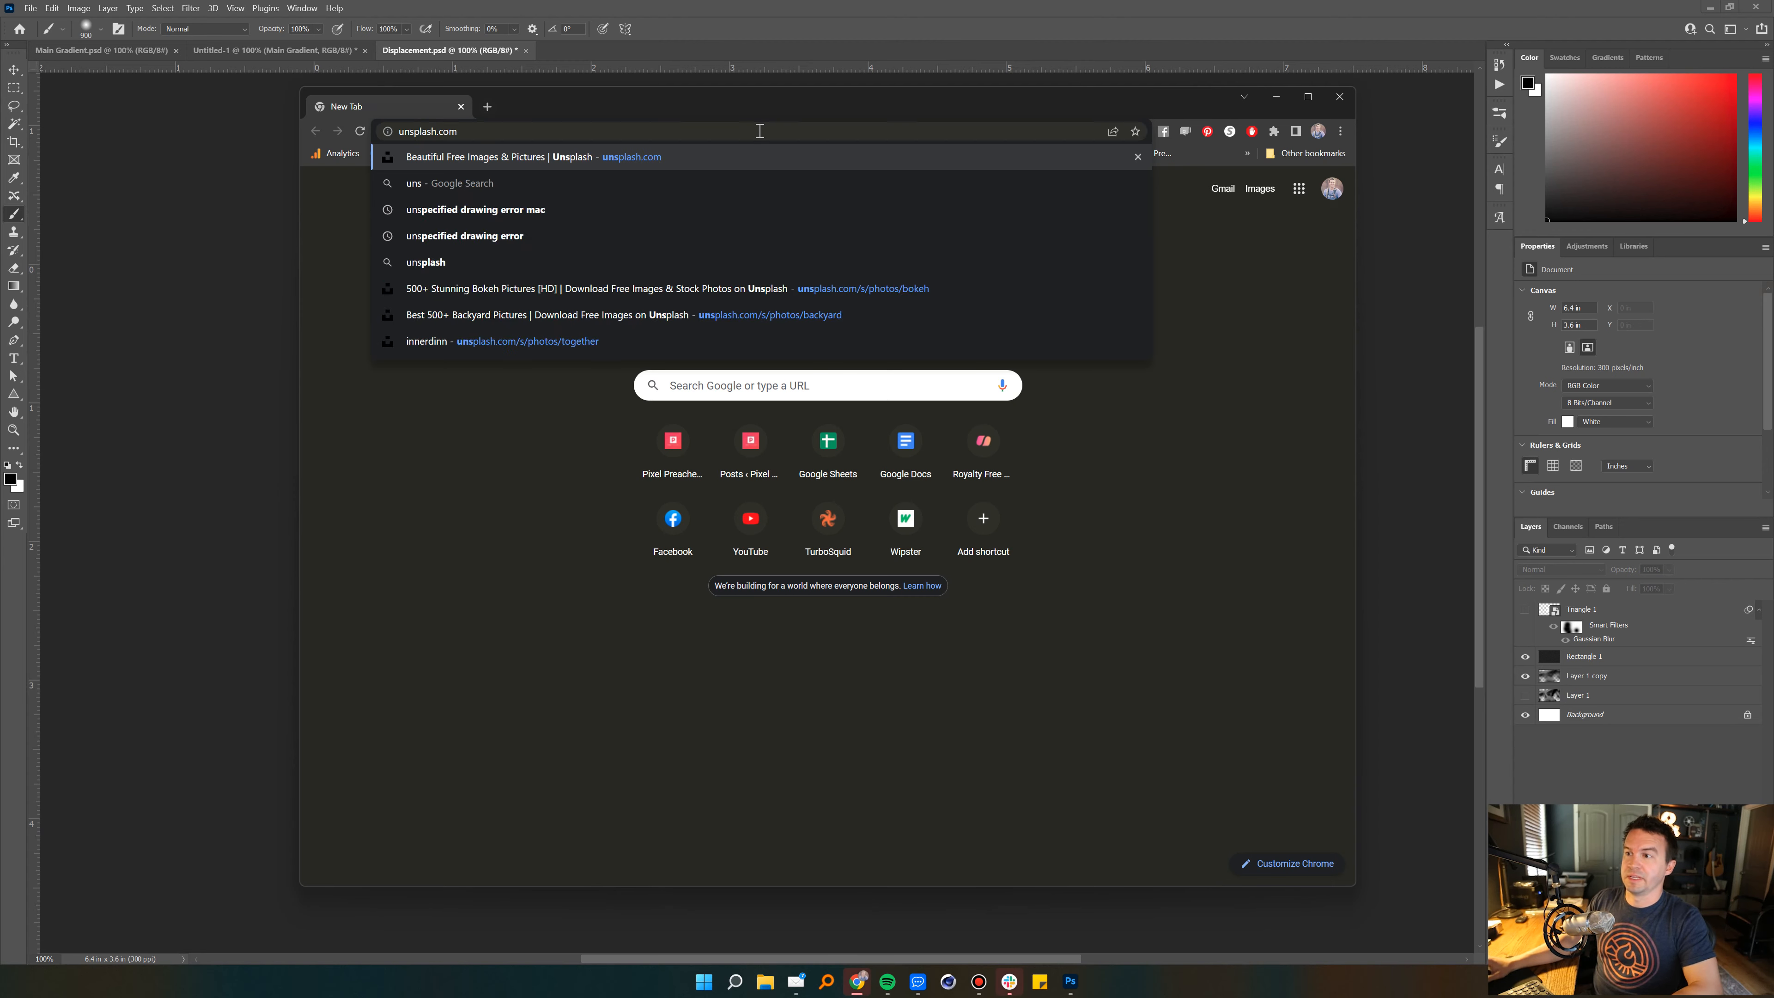
key(Return)
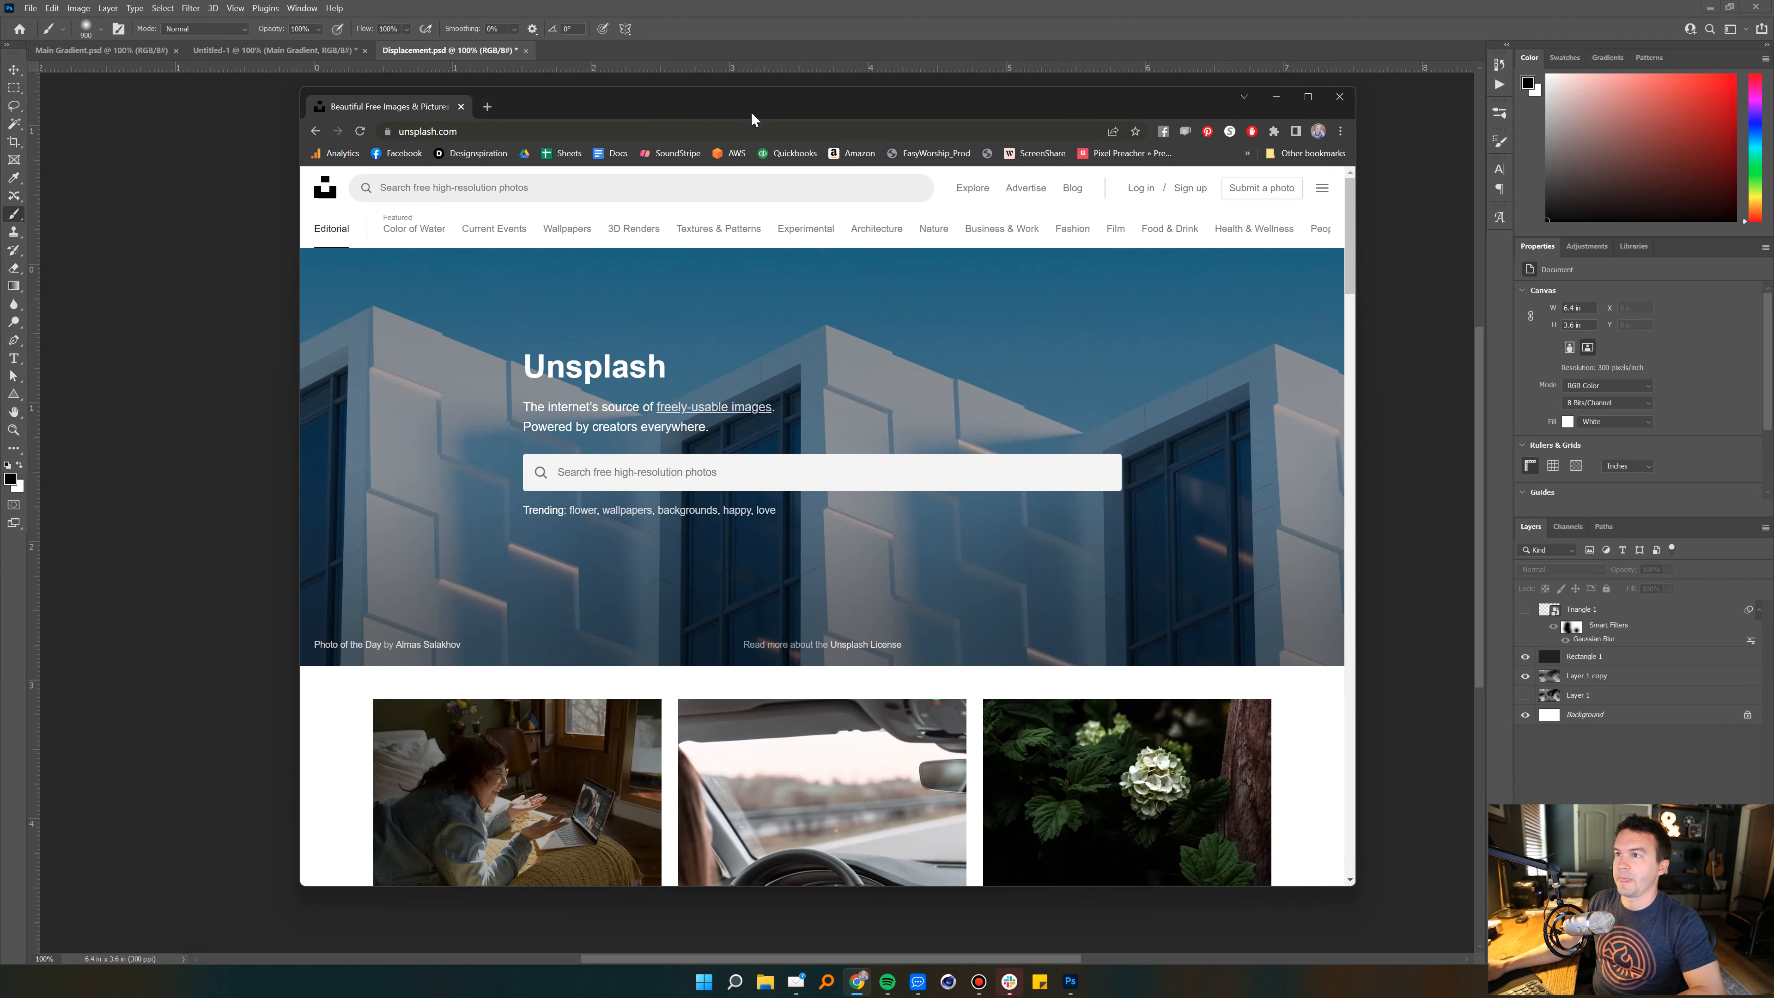
click(821, 180)
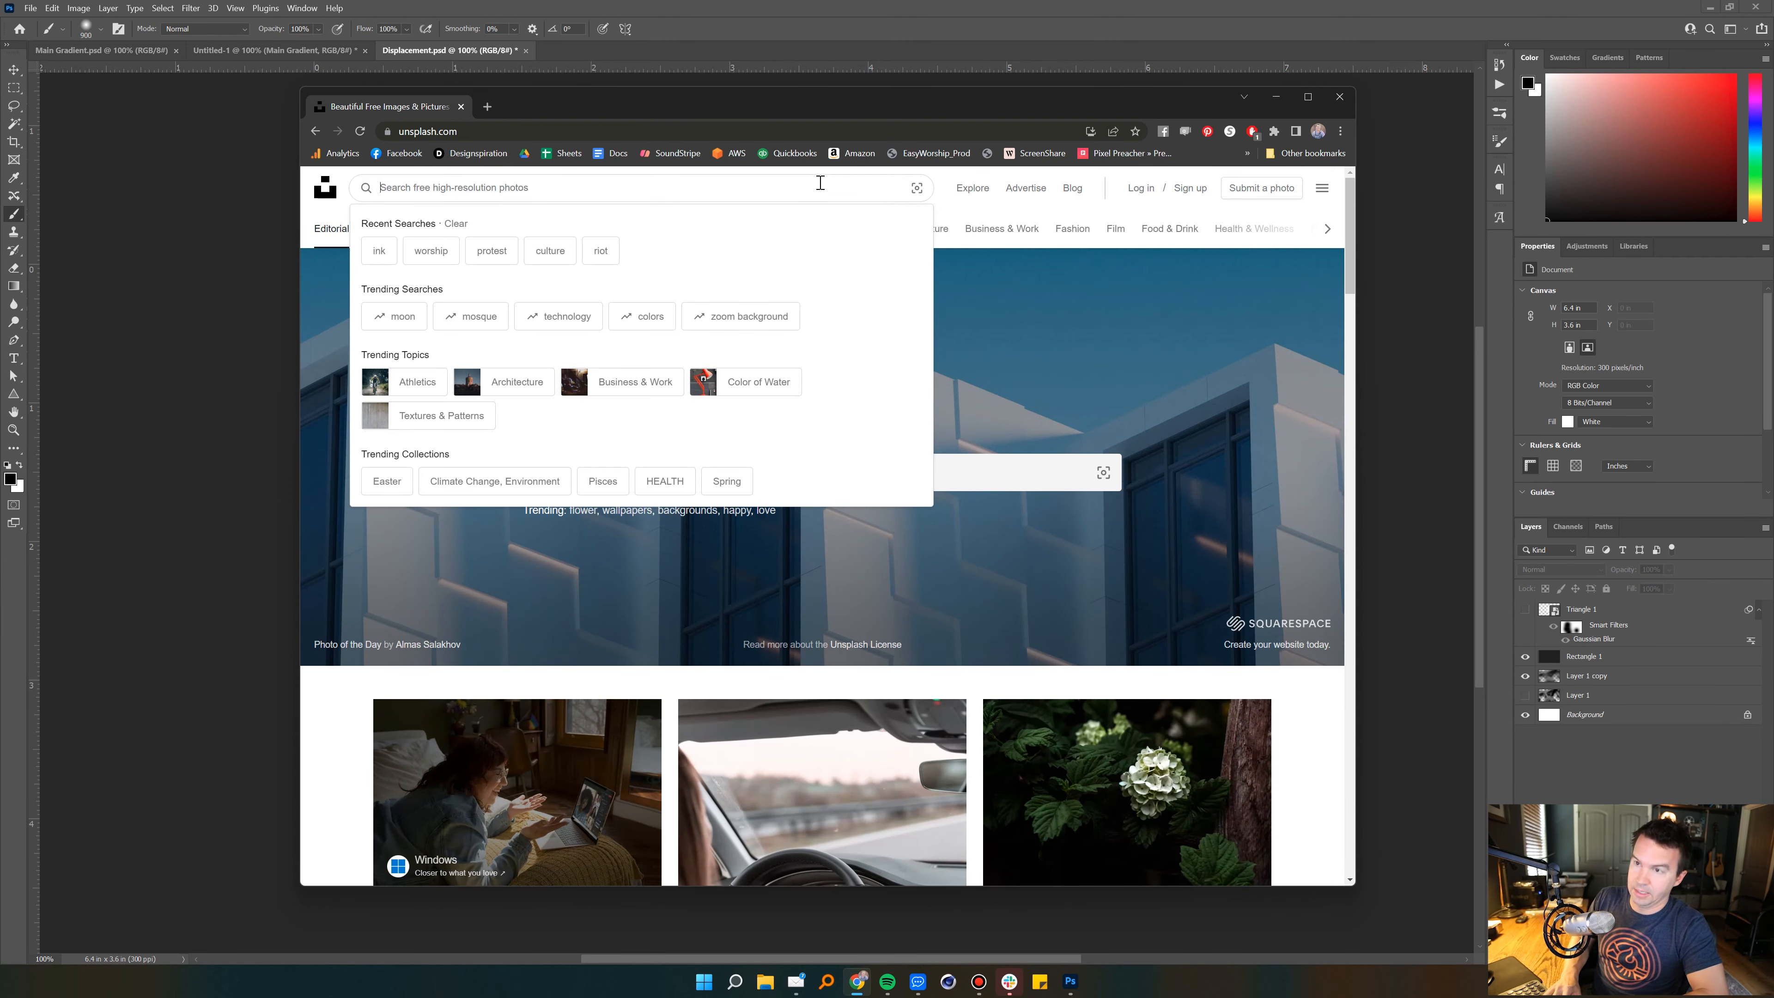
text(ink)
key(Return)
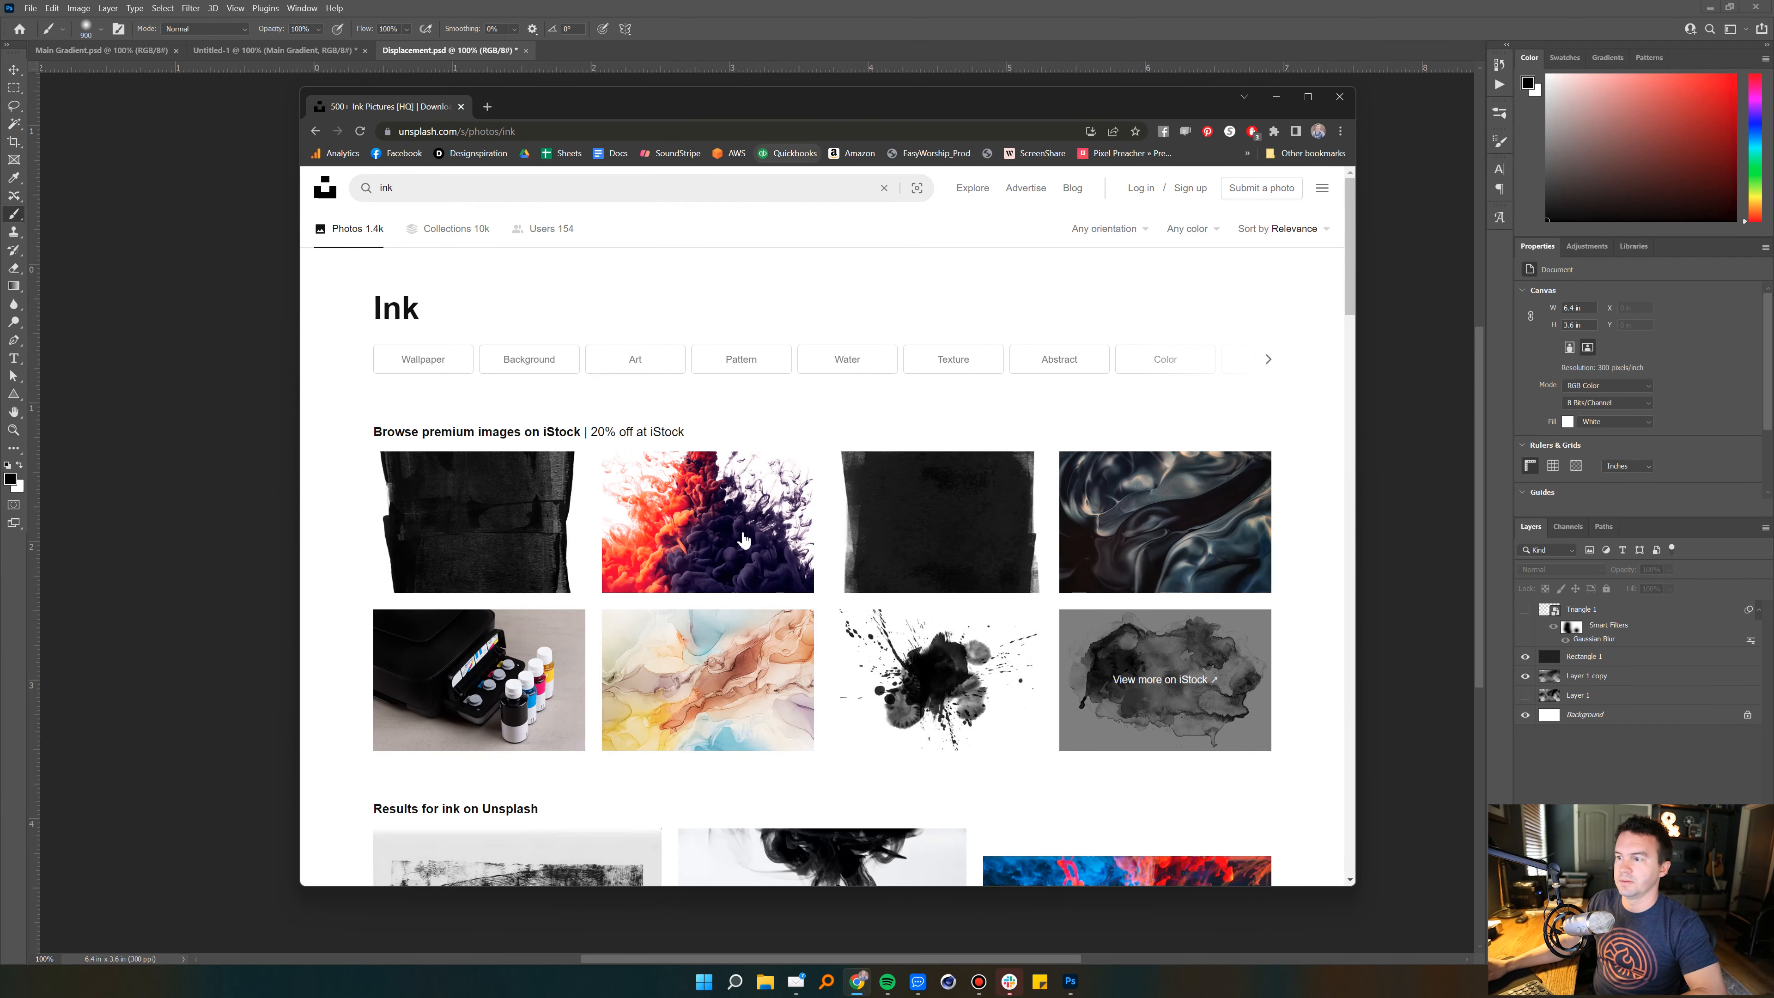
Step: Download the orange and black fluid-paint photo from the additional ink results and bring it into the Displacement document
scroll(768, 454, down, 10)
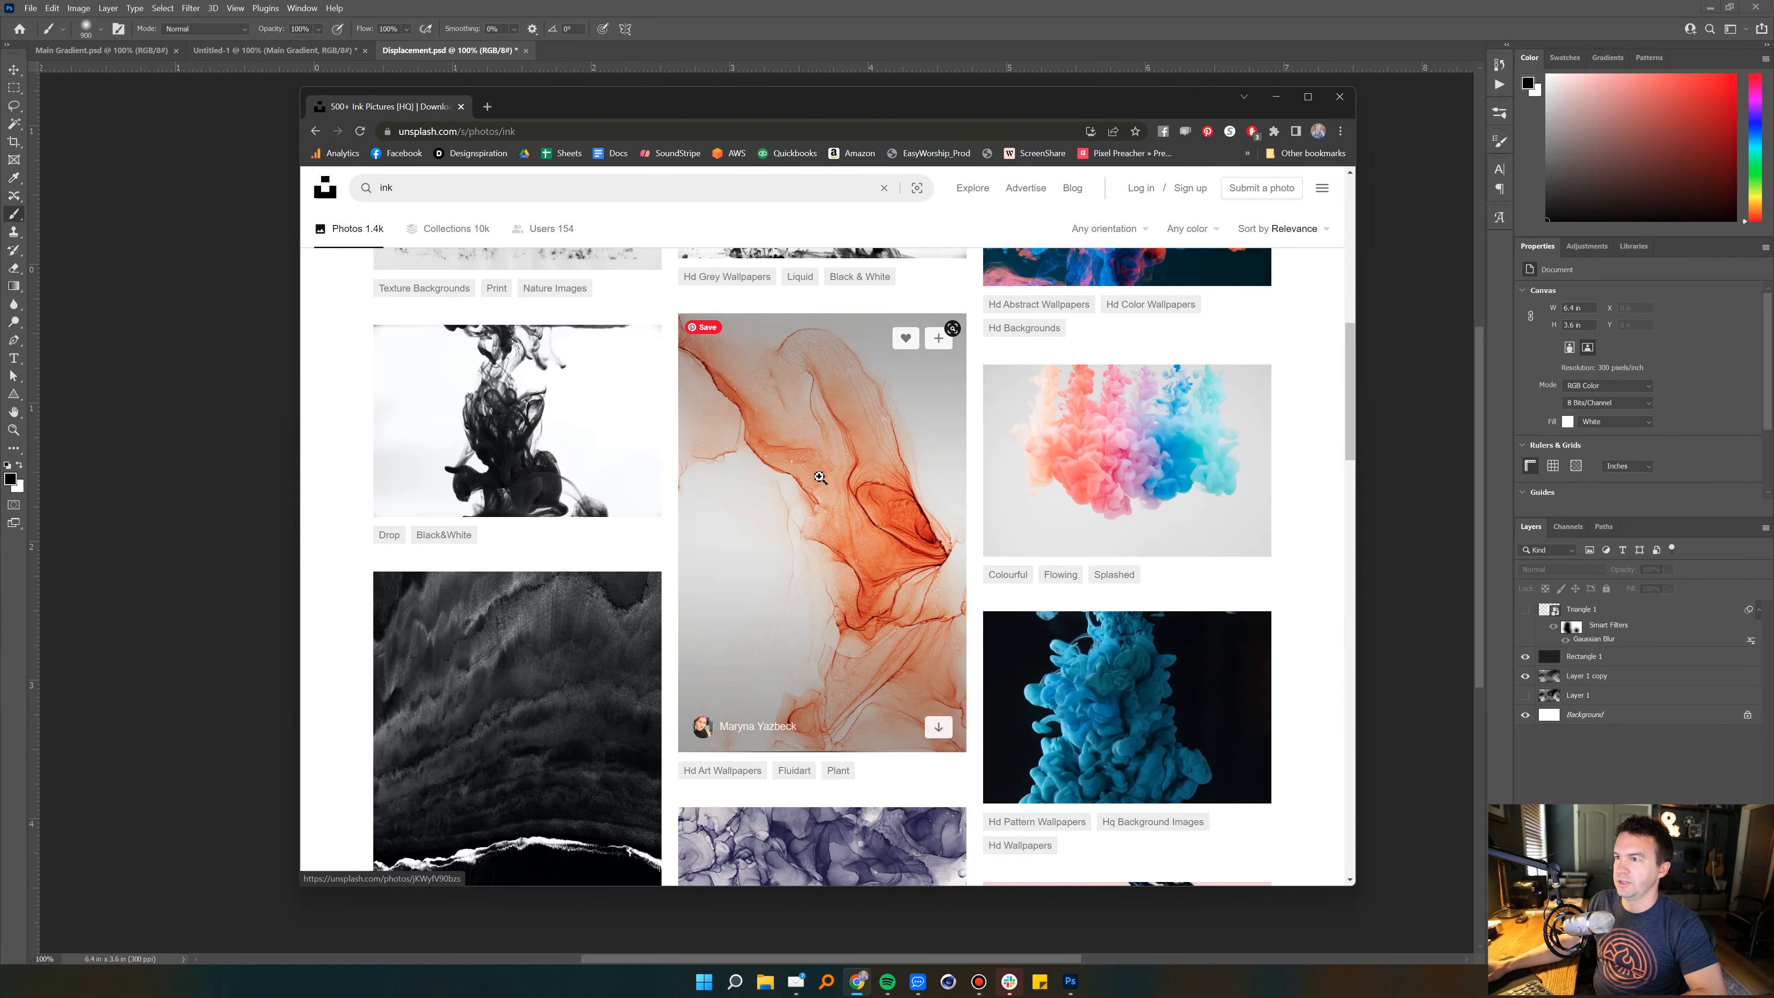
scroll(820, 477, down, 15)
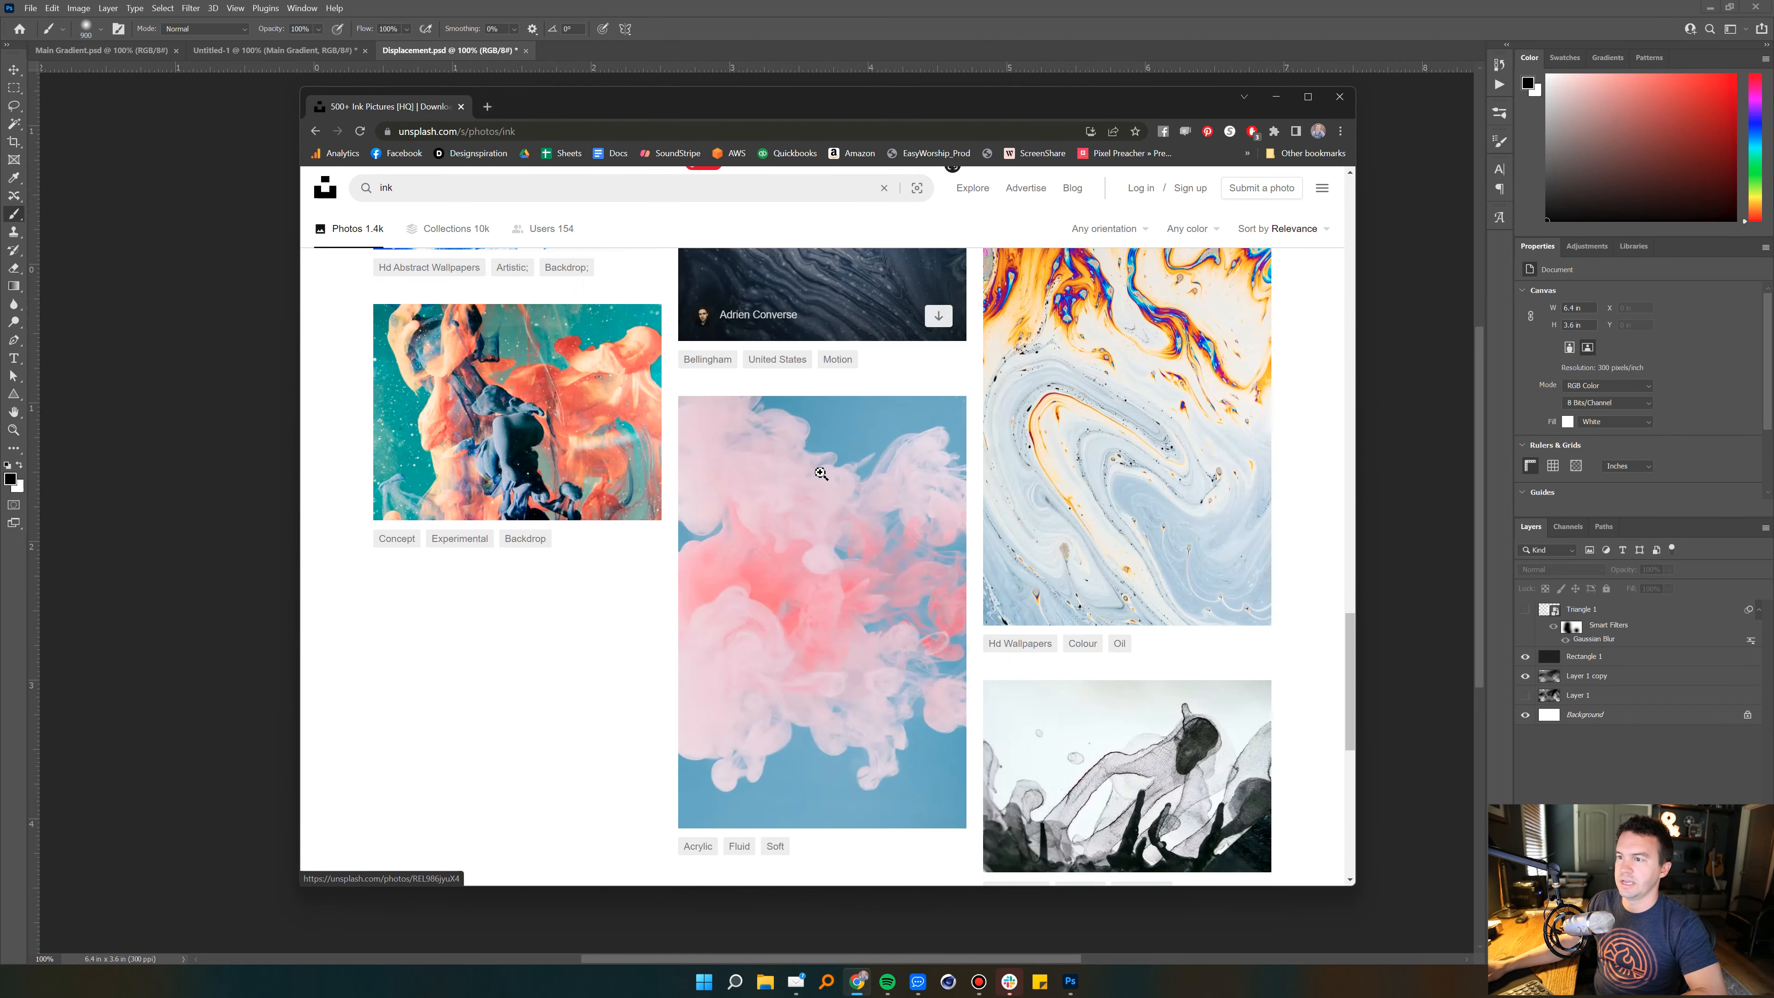
scroll(820, 474, down, 9)
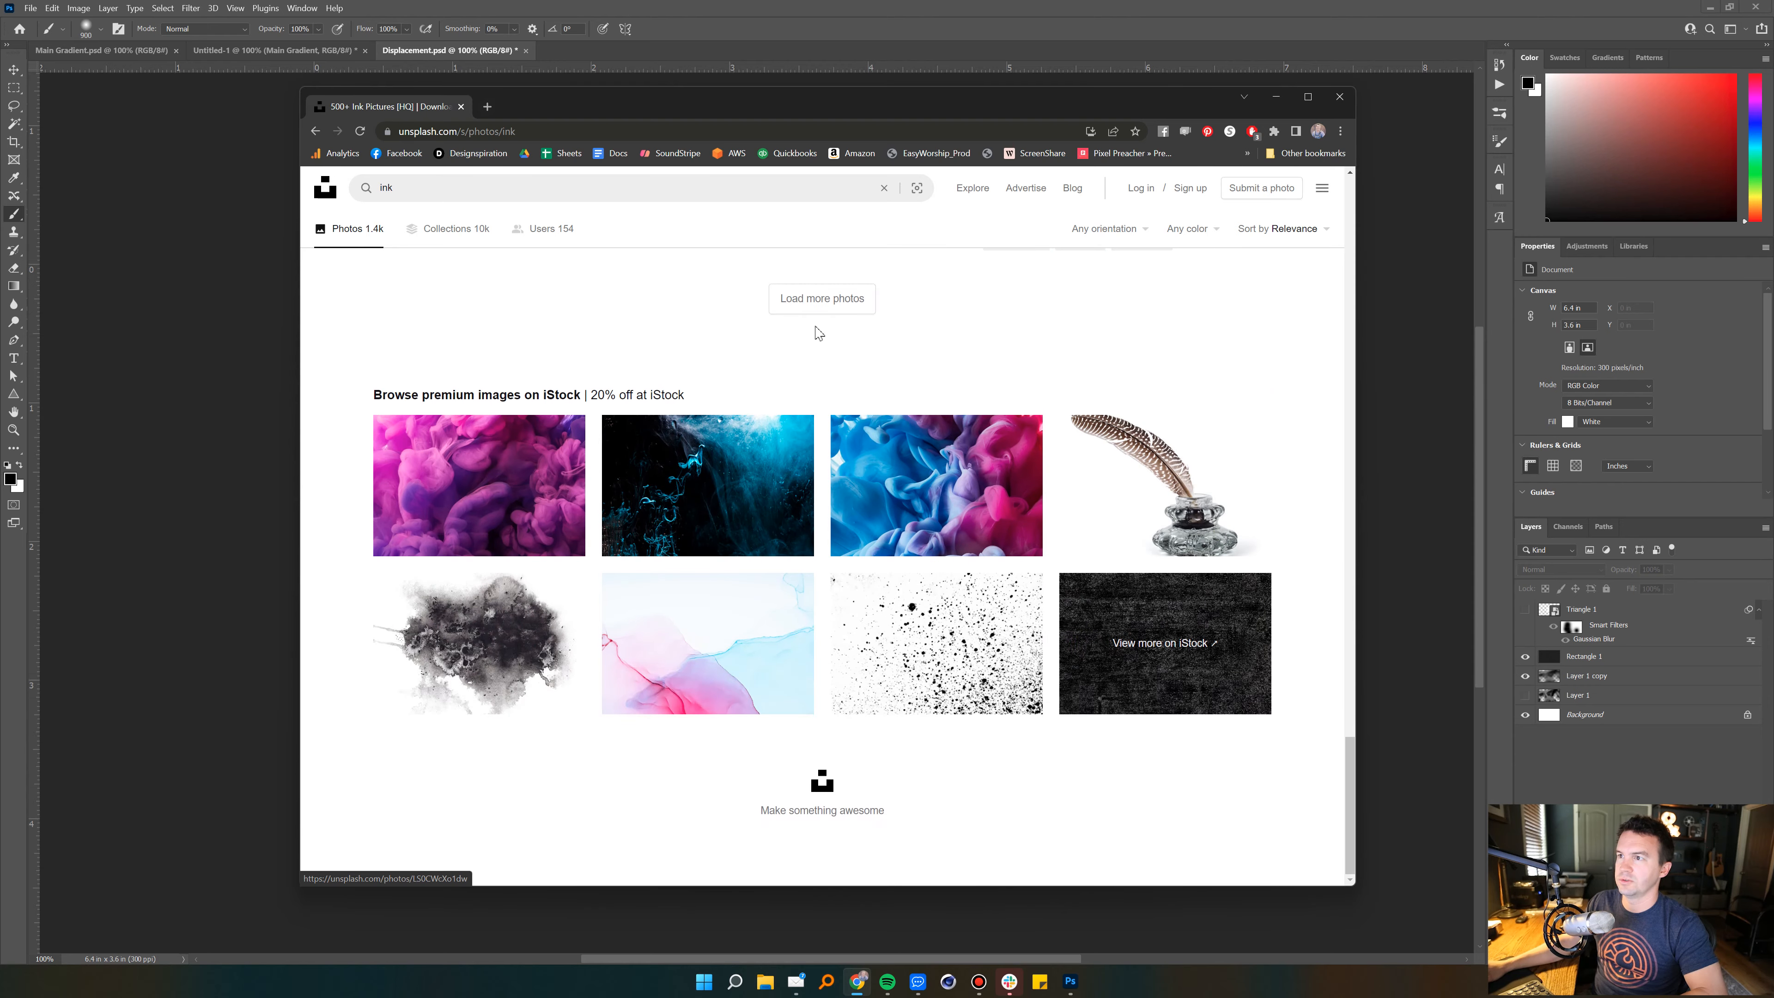
click(821, 299)
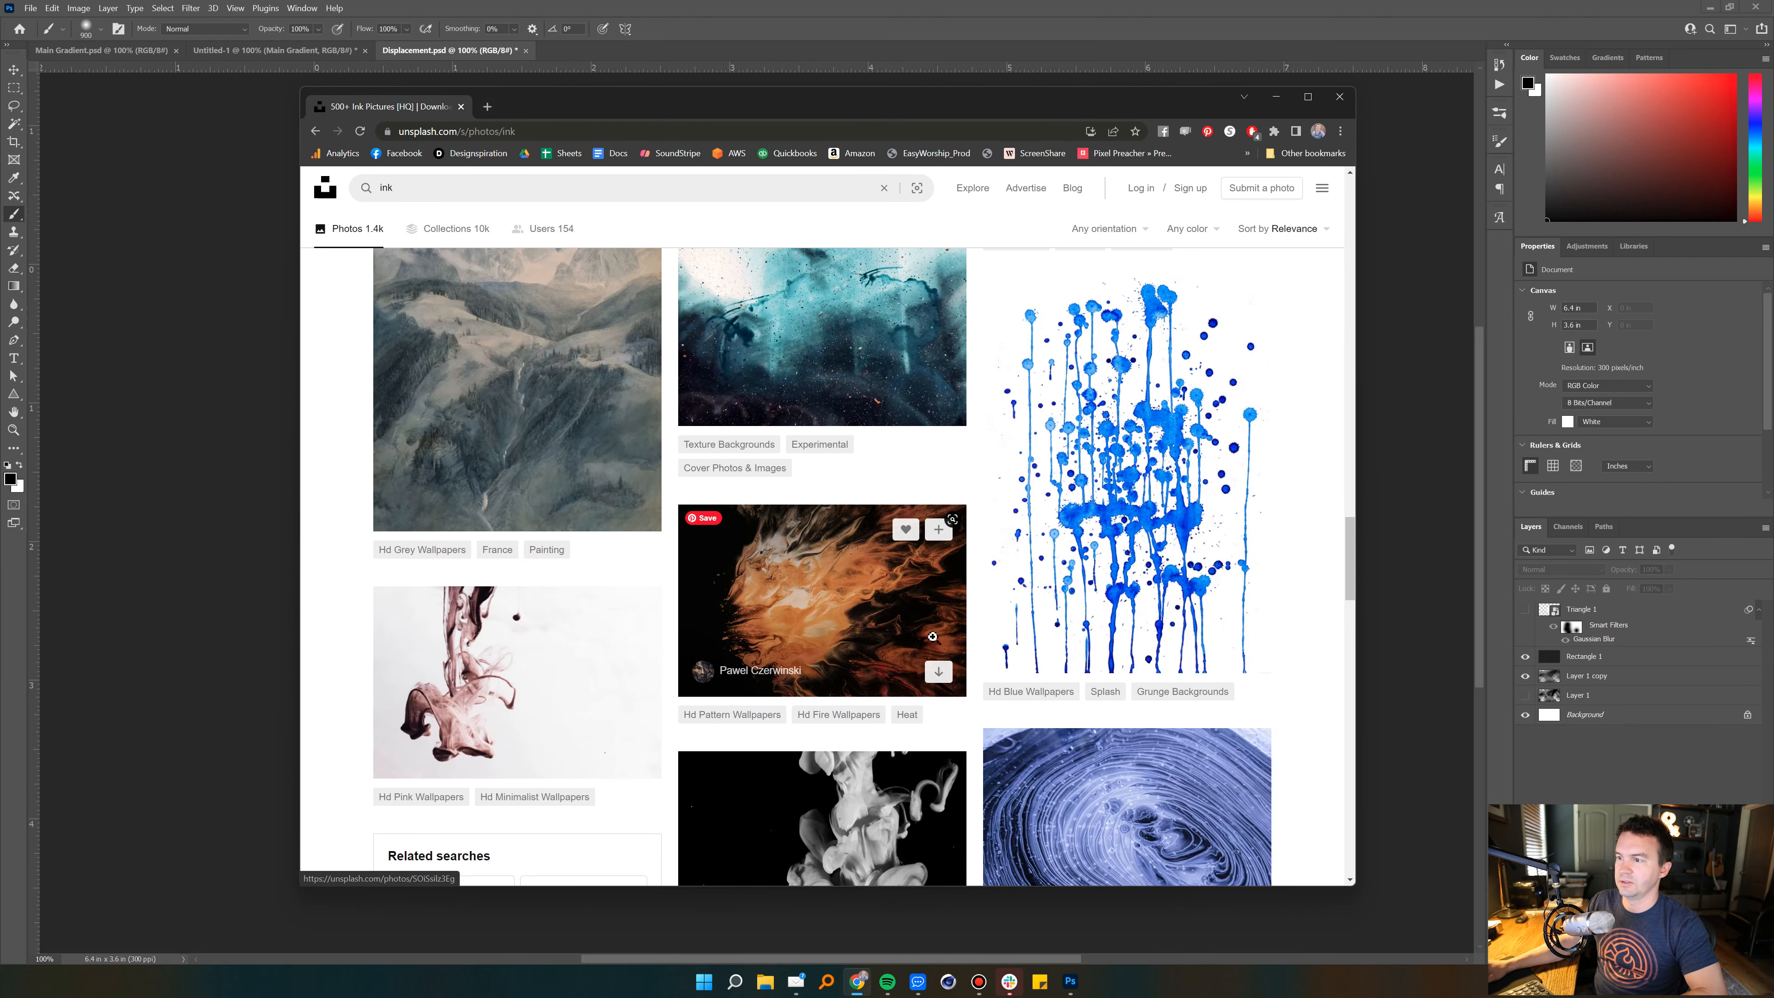
click(938, 670)
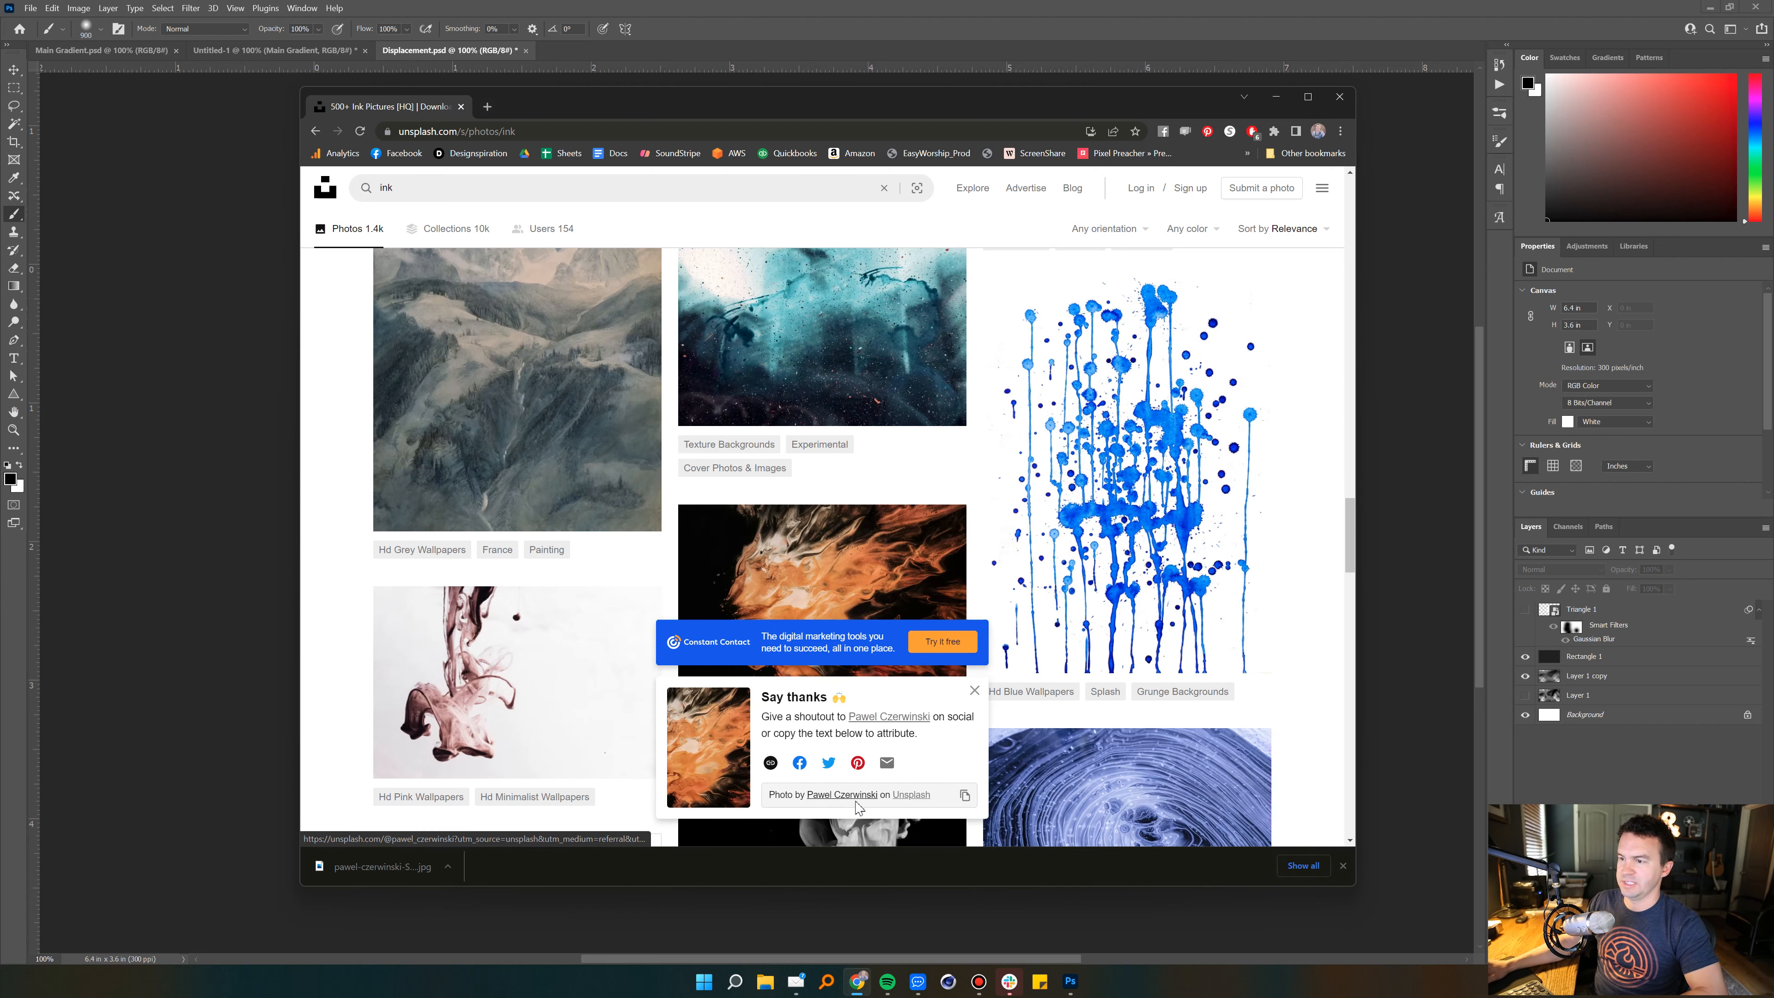
click(225, 473)
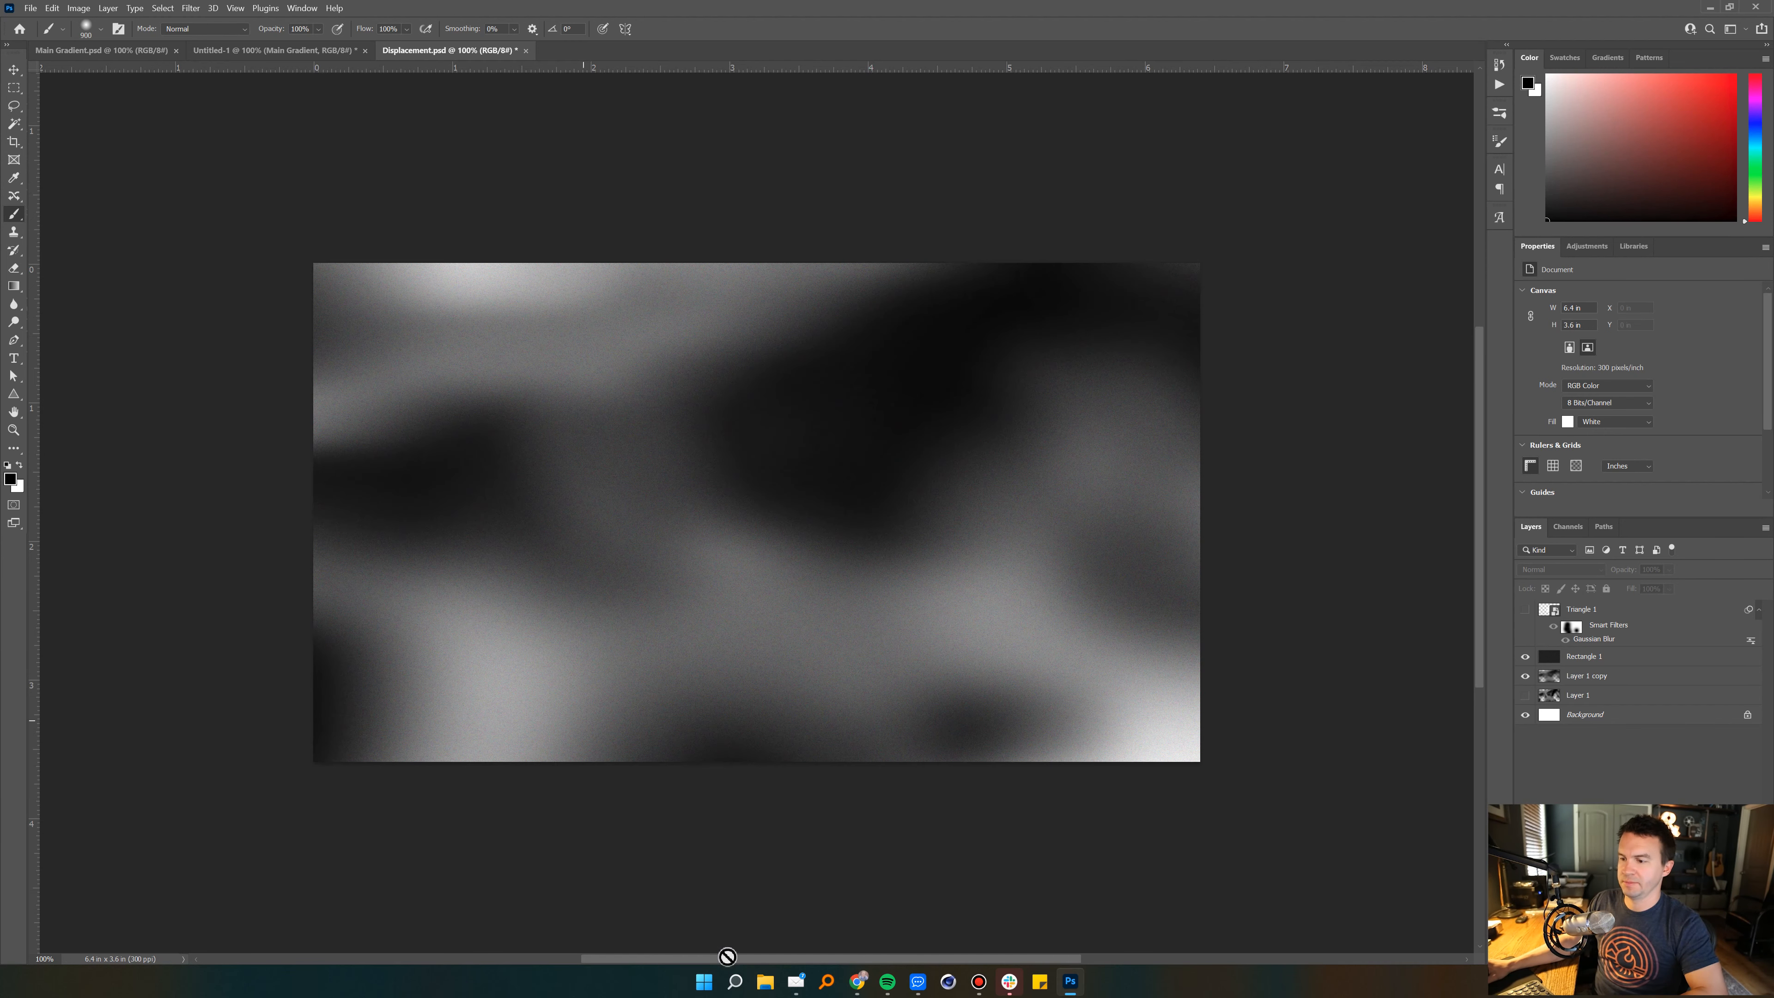
click(858, 981)
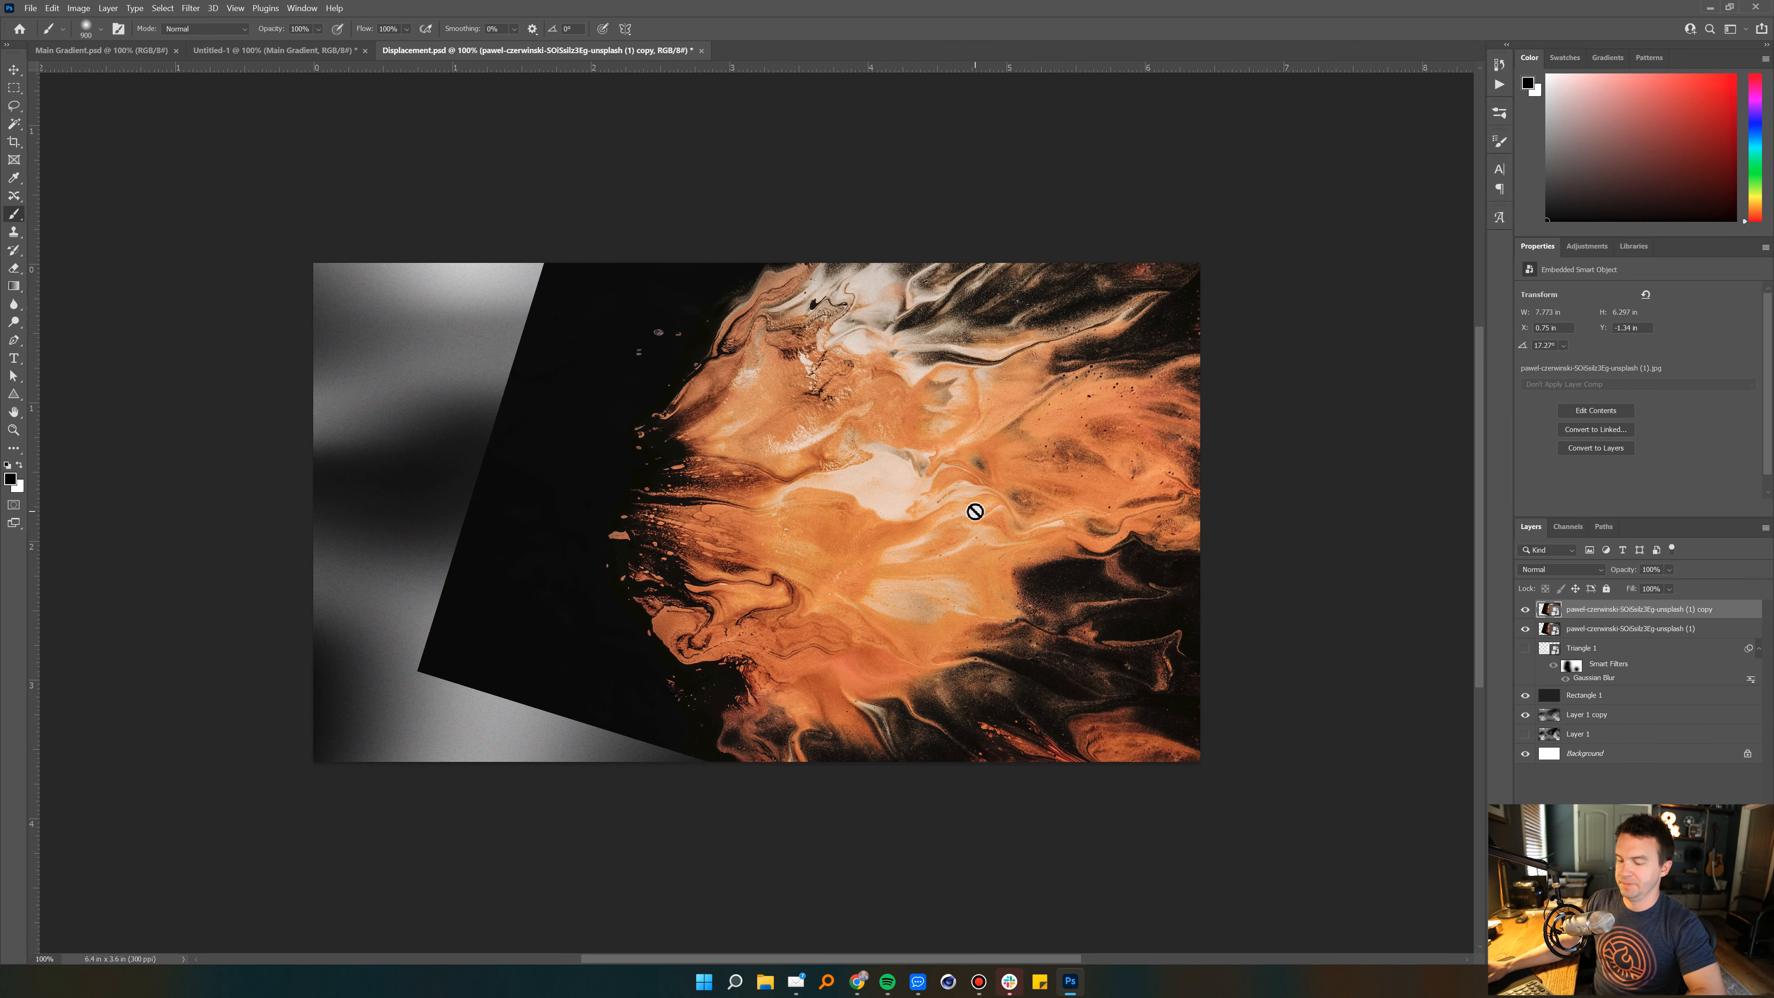
Step: Transform the duplicated fluid-paint photo: rotate it to about -155°, enlarge it slightly and move it over the left part of the canvas
key(ctrl+t)
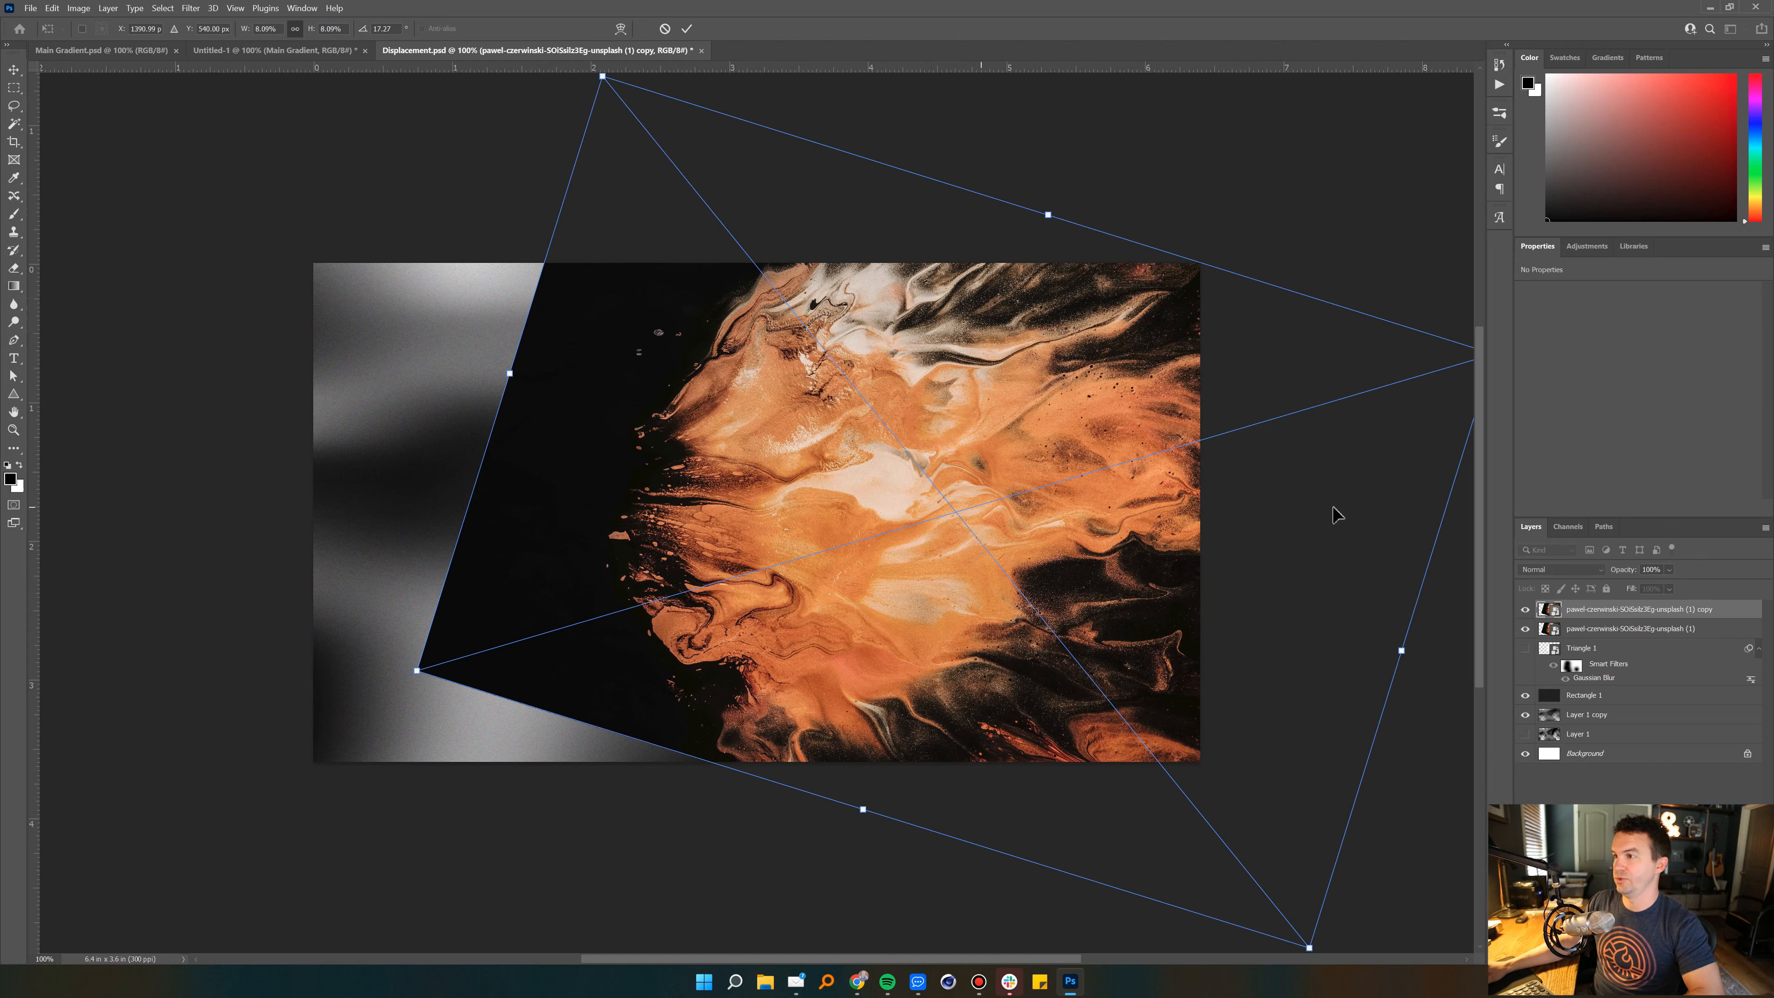
drag(498, 302, 1231, 612)
drag(1127, 572, 668, 582)
drag(876, 262, 928, 361)
drag(735, 399, 766, 365)
key(Return)
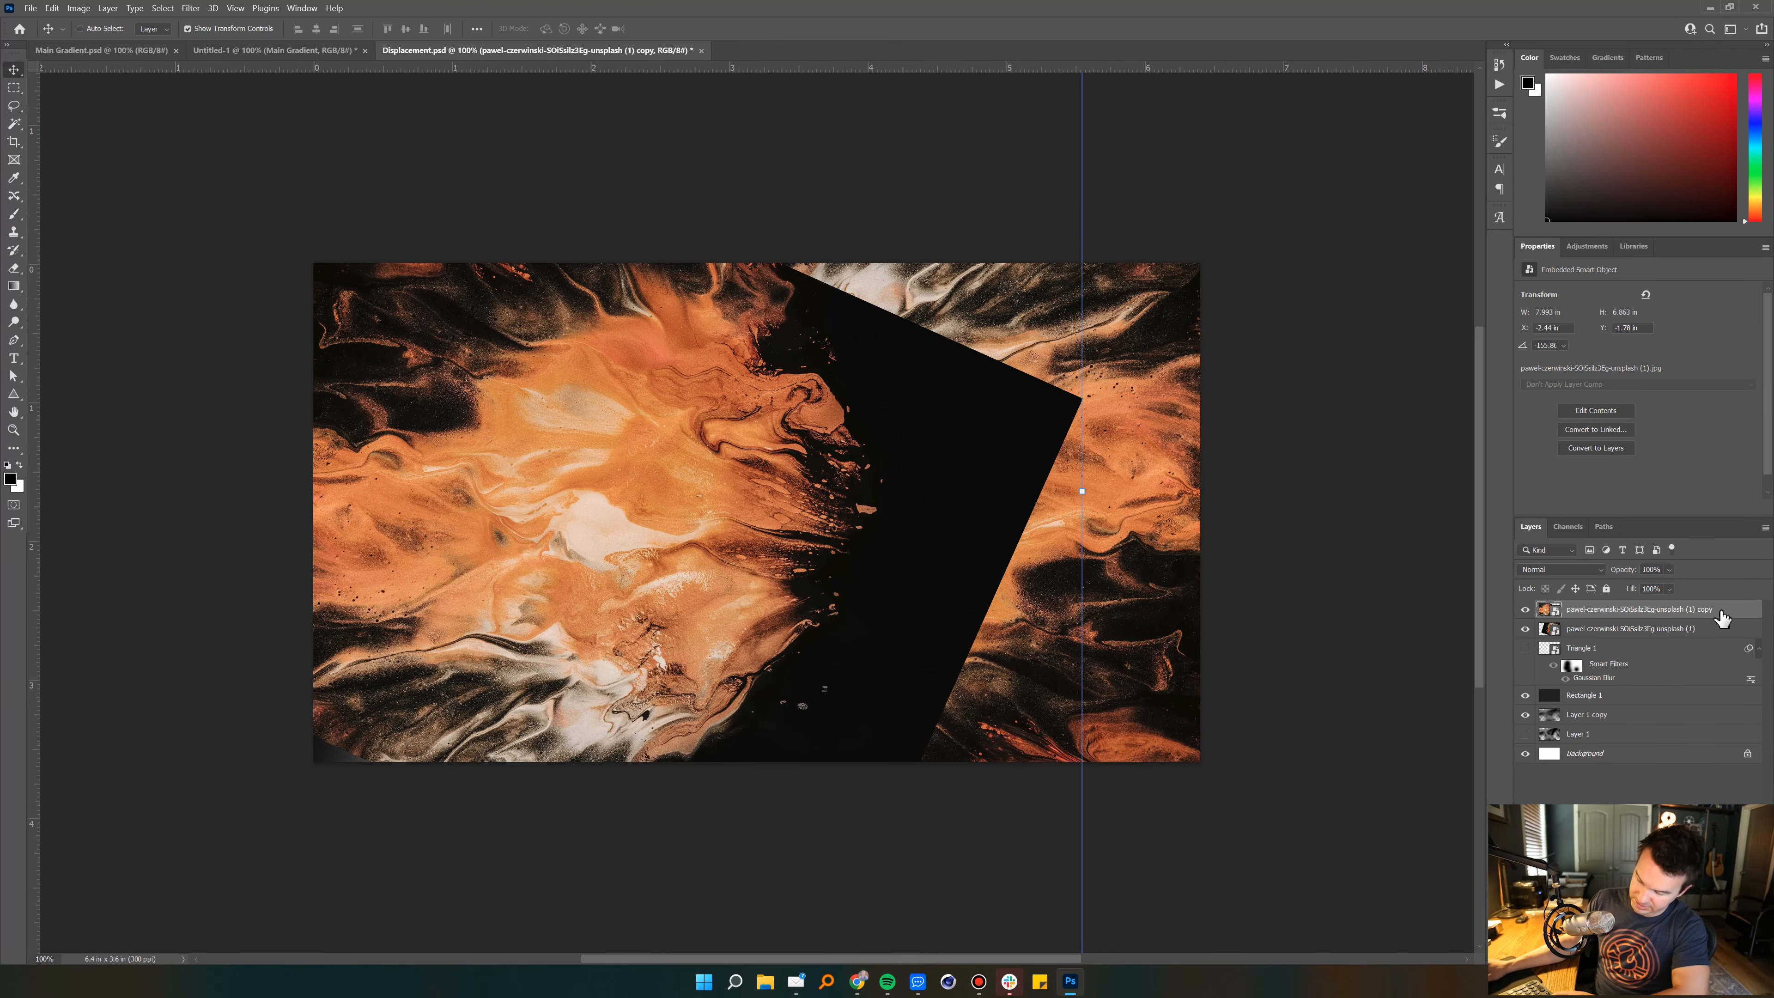
Step: Try the Darken, Multiply and Darker Color blend modes on the duplicated photo layer, set it to Lighten and deselect the layer
key(shift+alt+k)
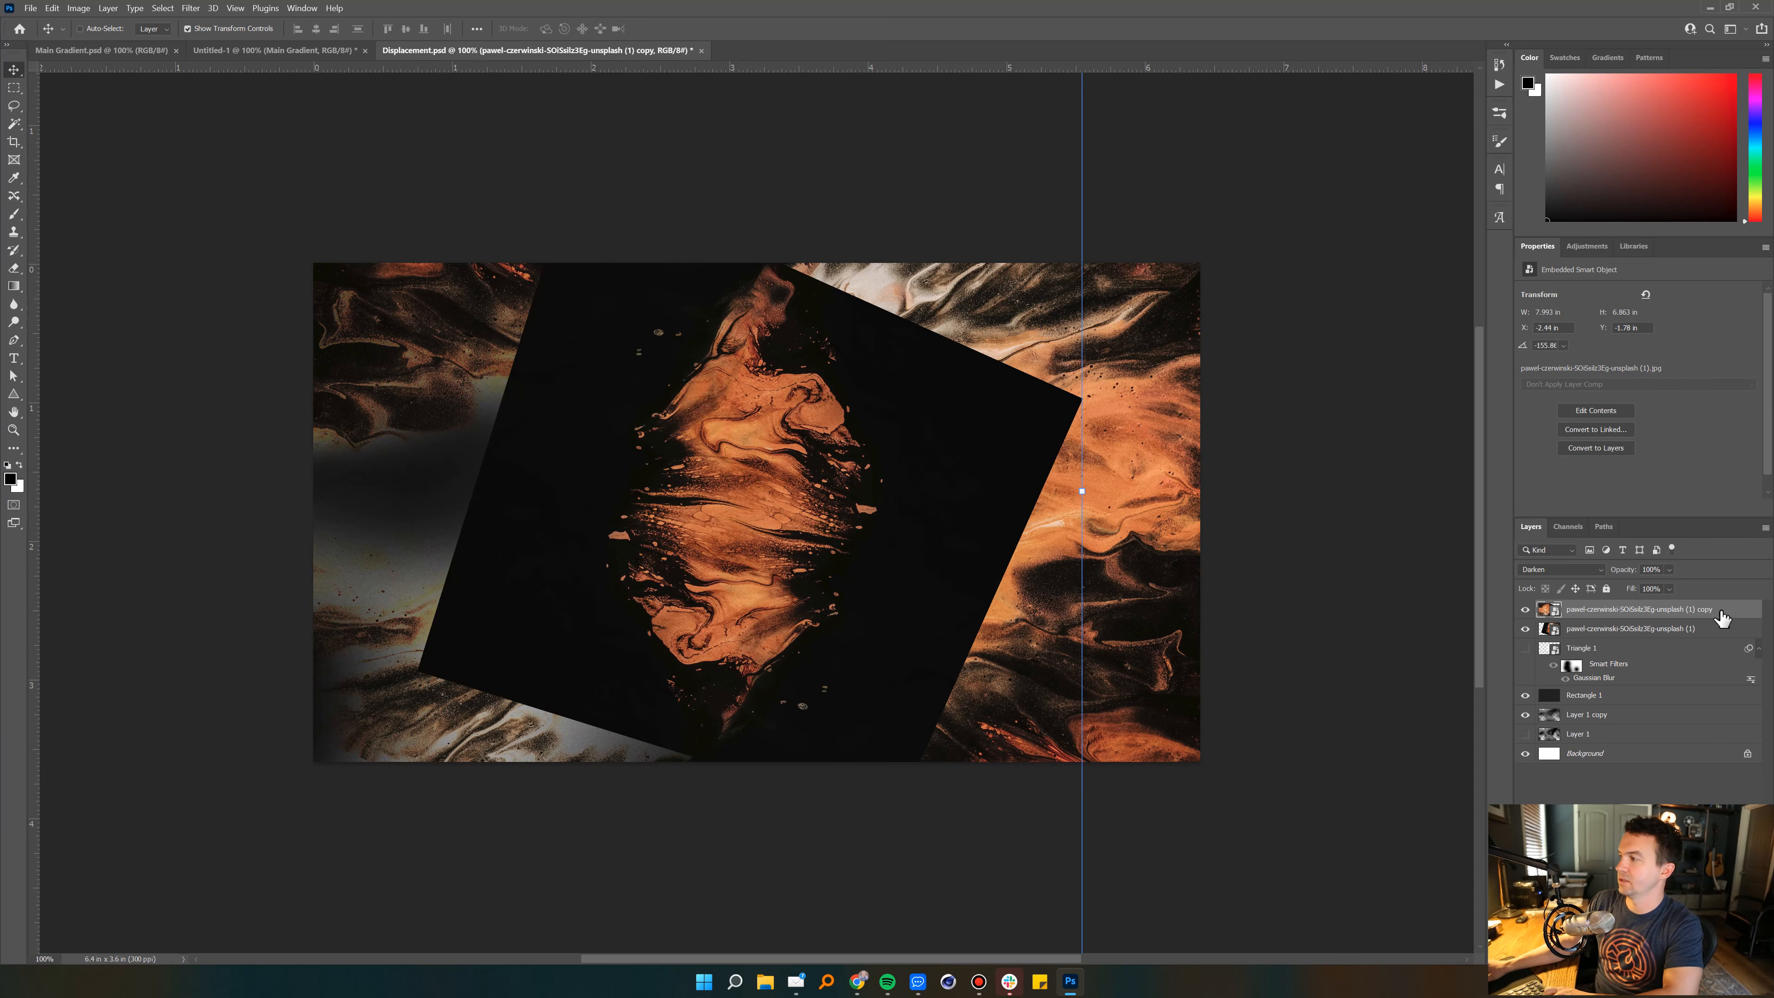
key(shift+alt+m)
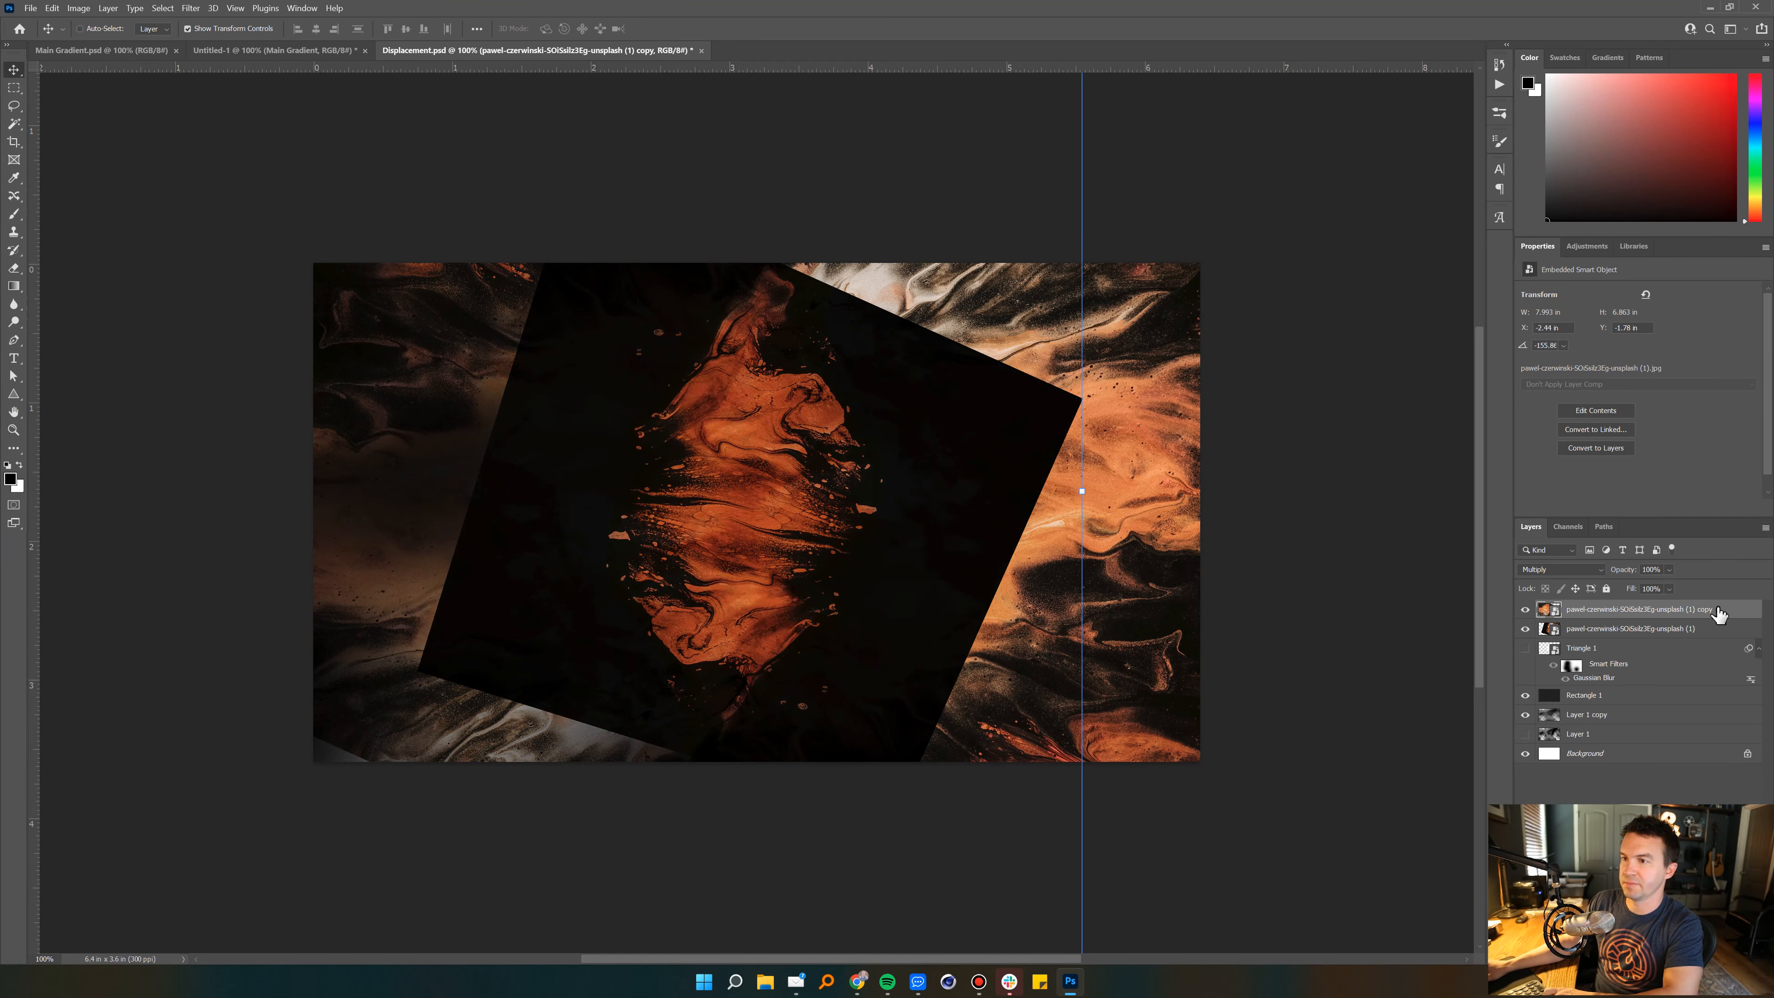
key(shift+plus)
key(shift+plus)
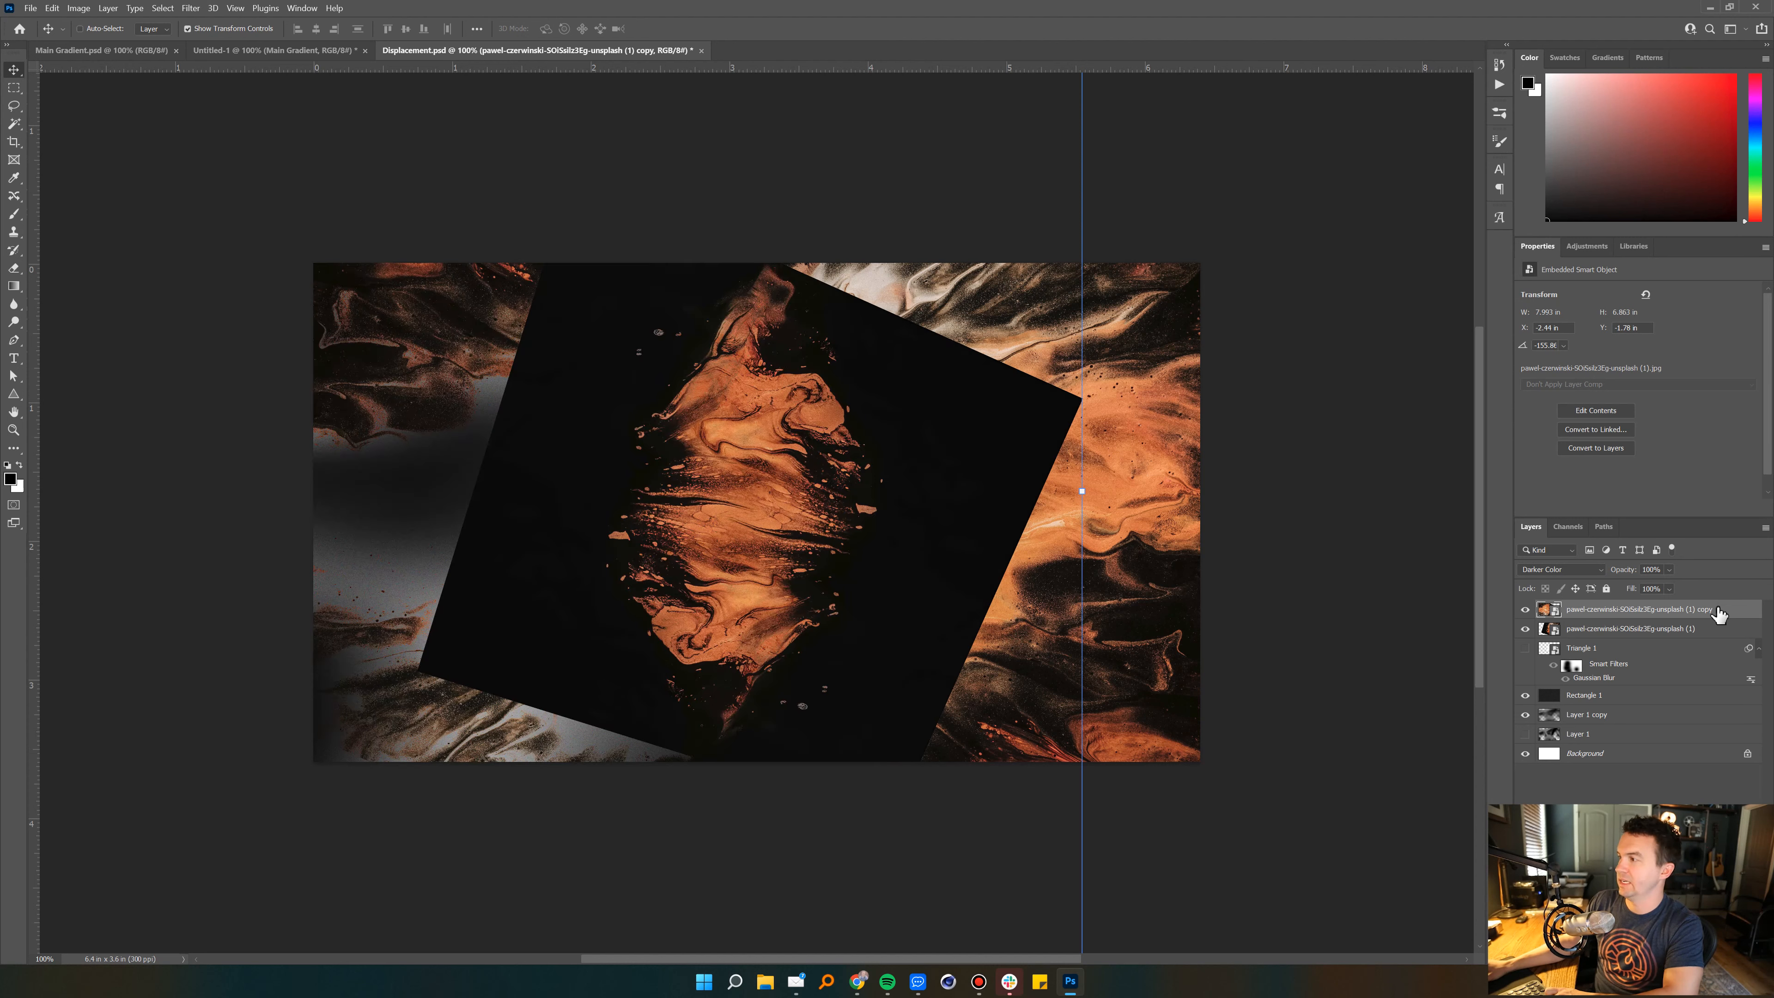
key(shift+plus)
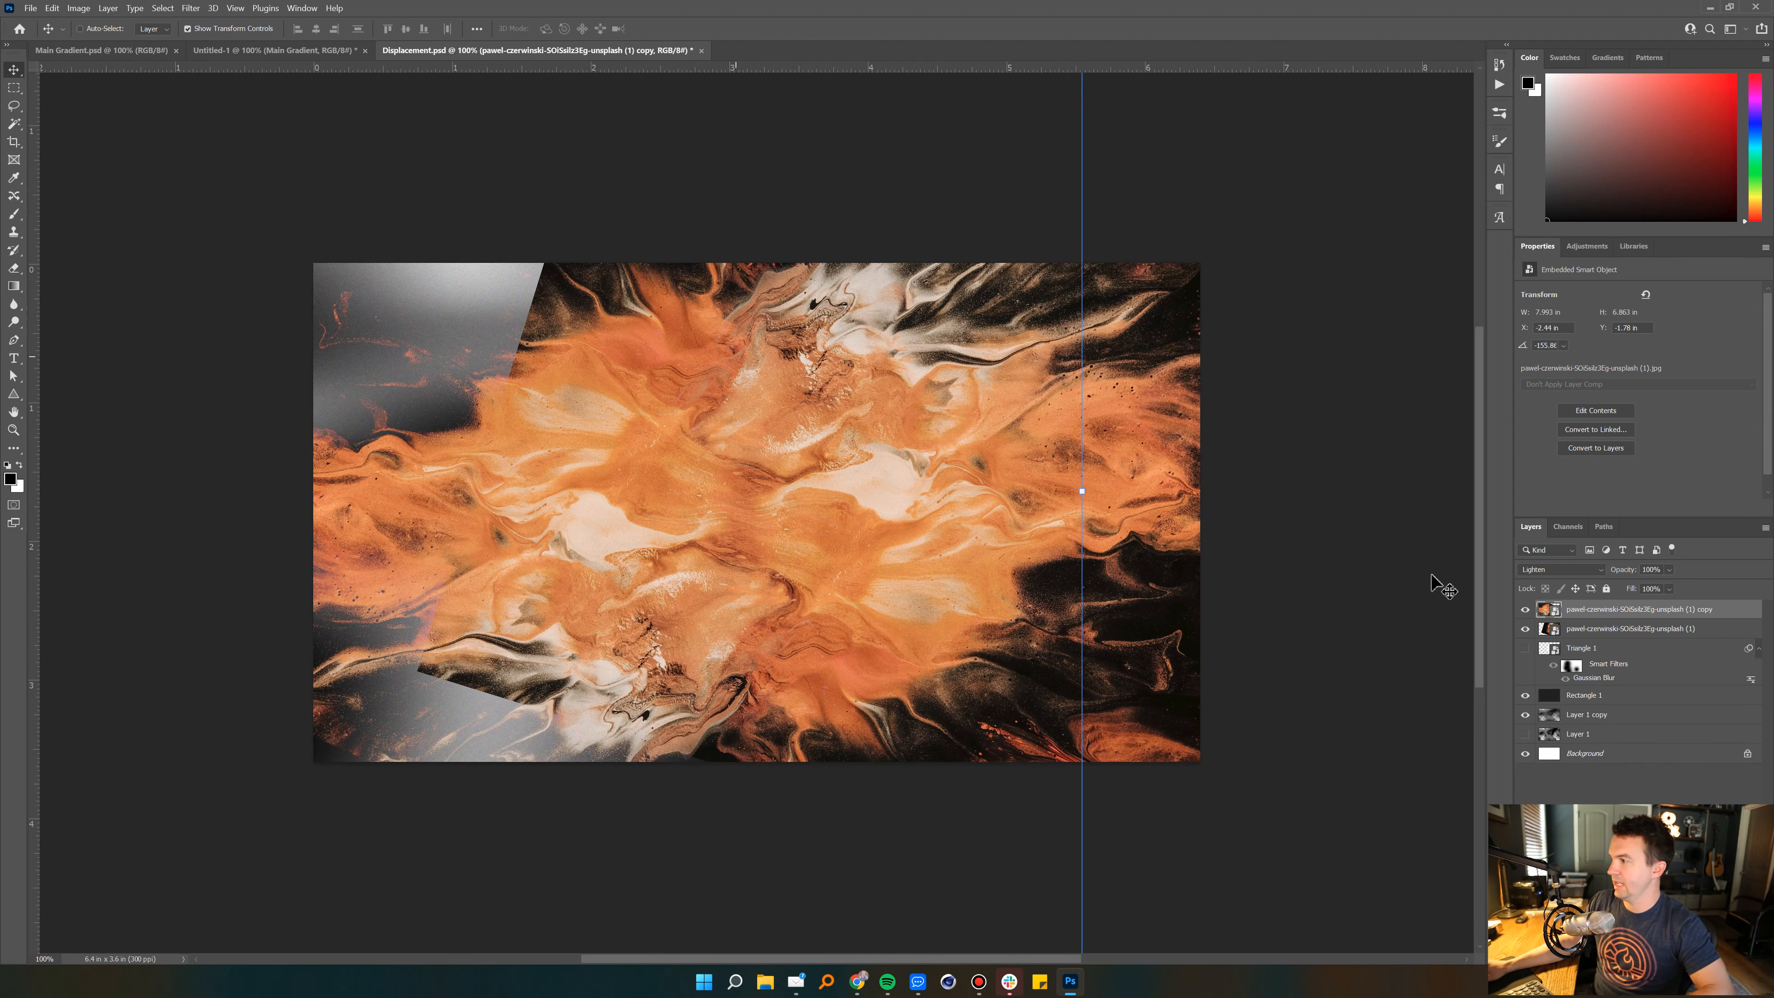
click(1622, 774)
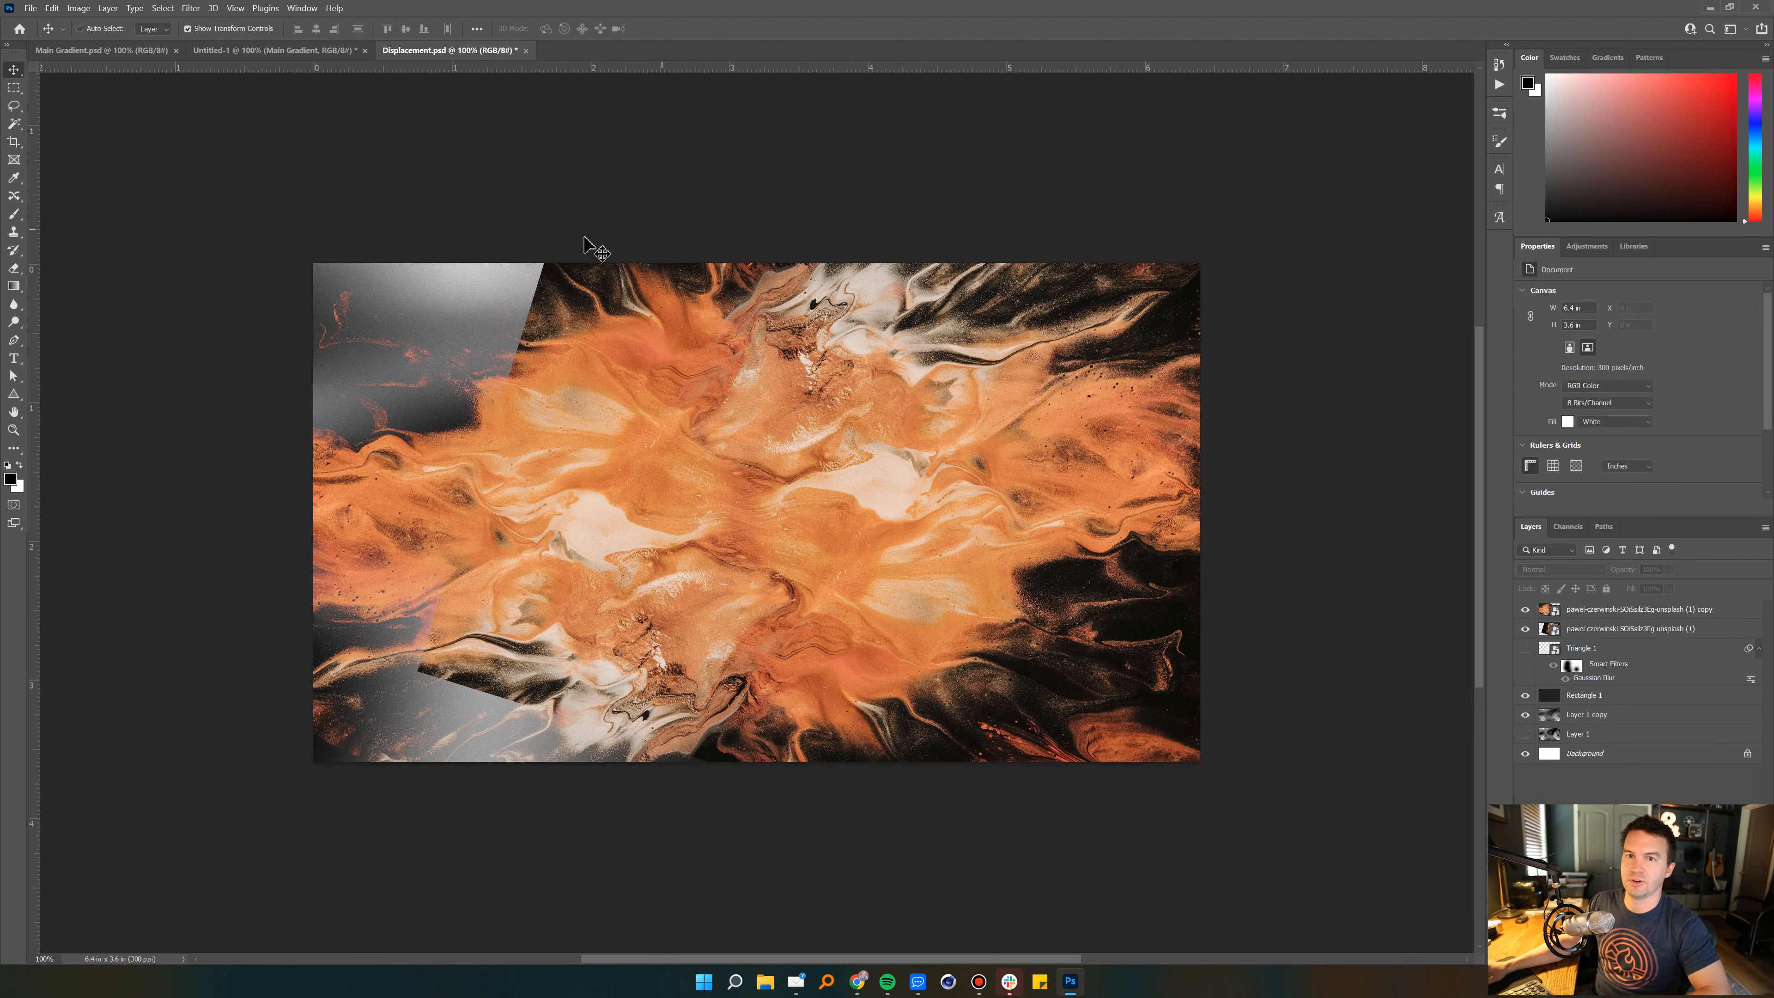
Step: Draw a black rectangle about 6.97 × 4.03 in covering the whole canvas and place its layer directly beneath the two fluid-paint photos
click(15, 394)
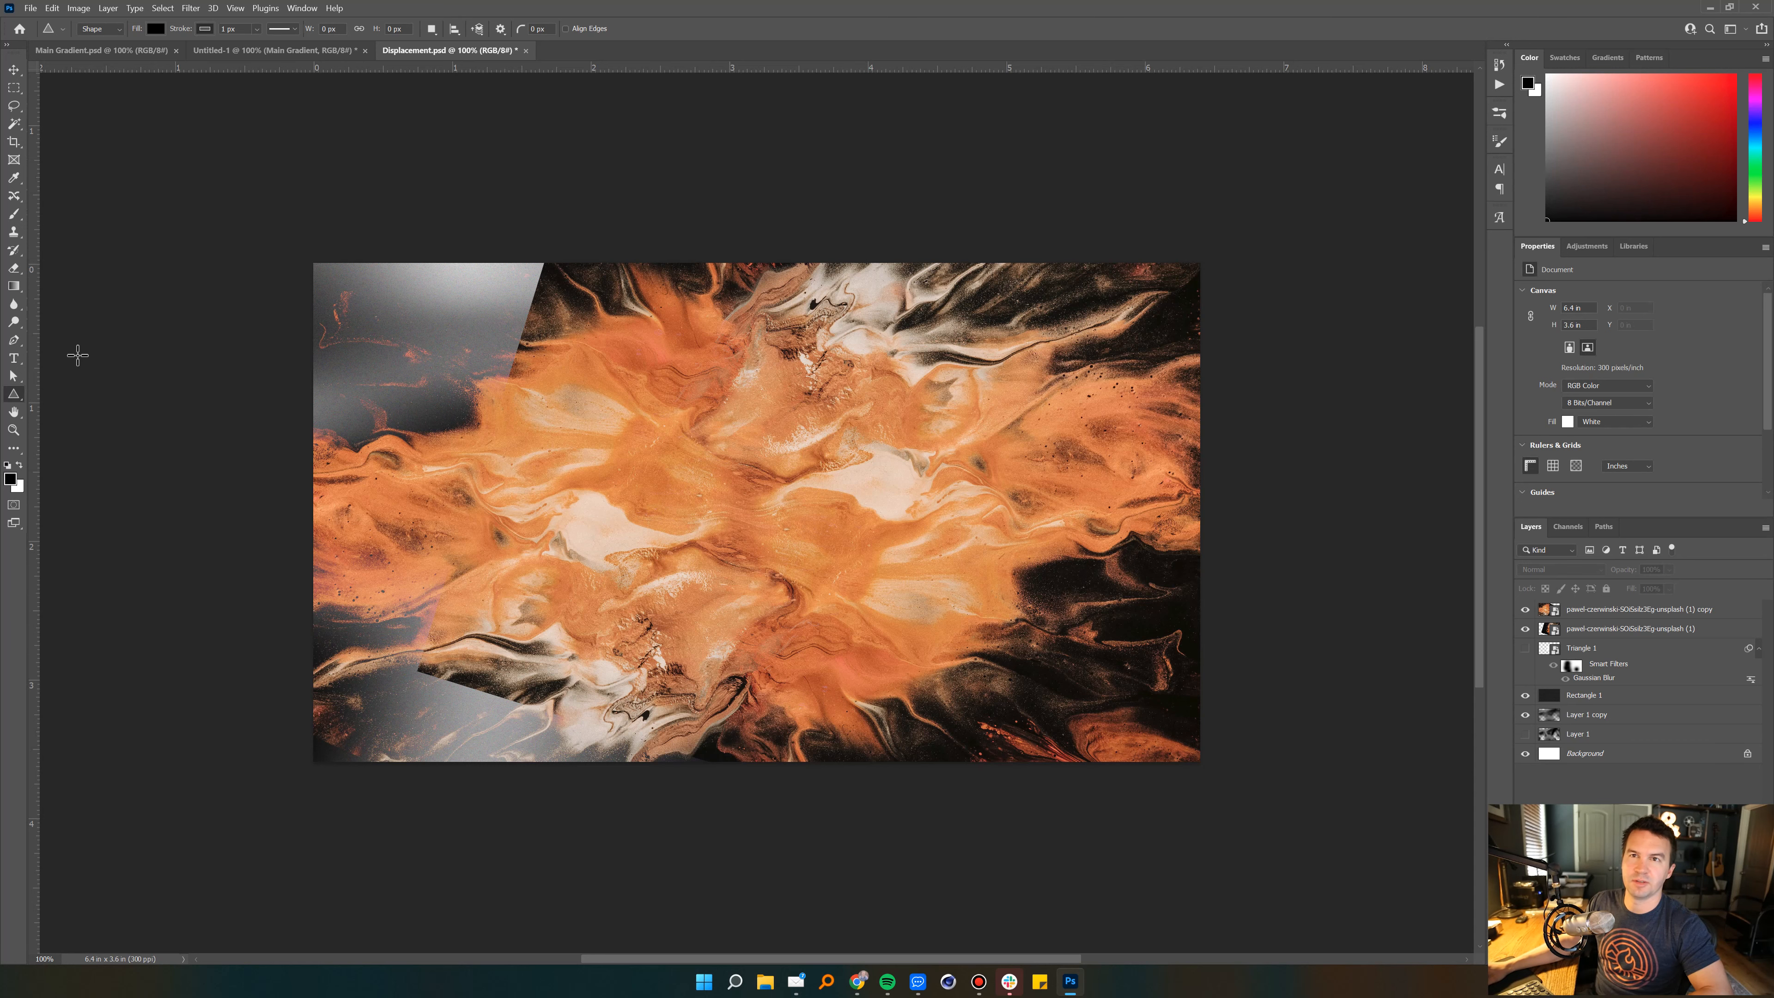
drag(273, 240, 1237, 799)
drag(1619, 632, 1627, 669)
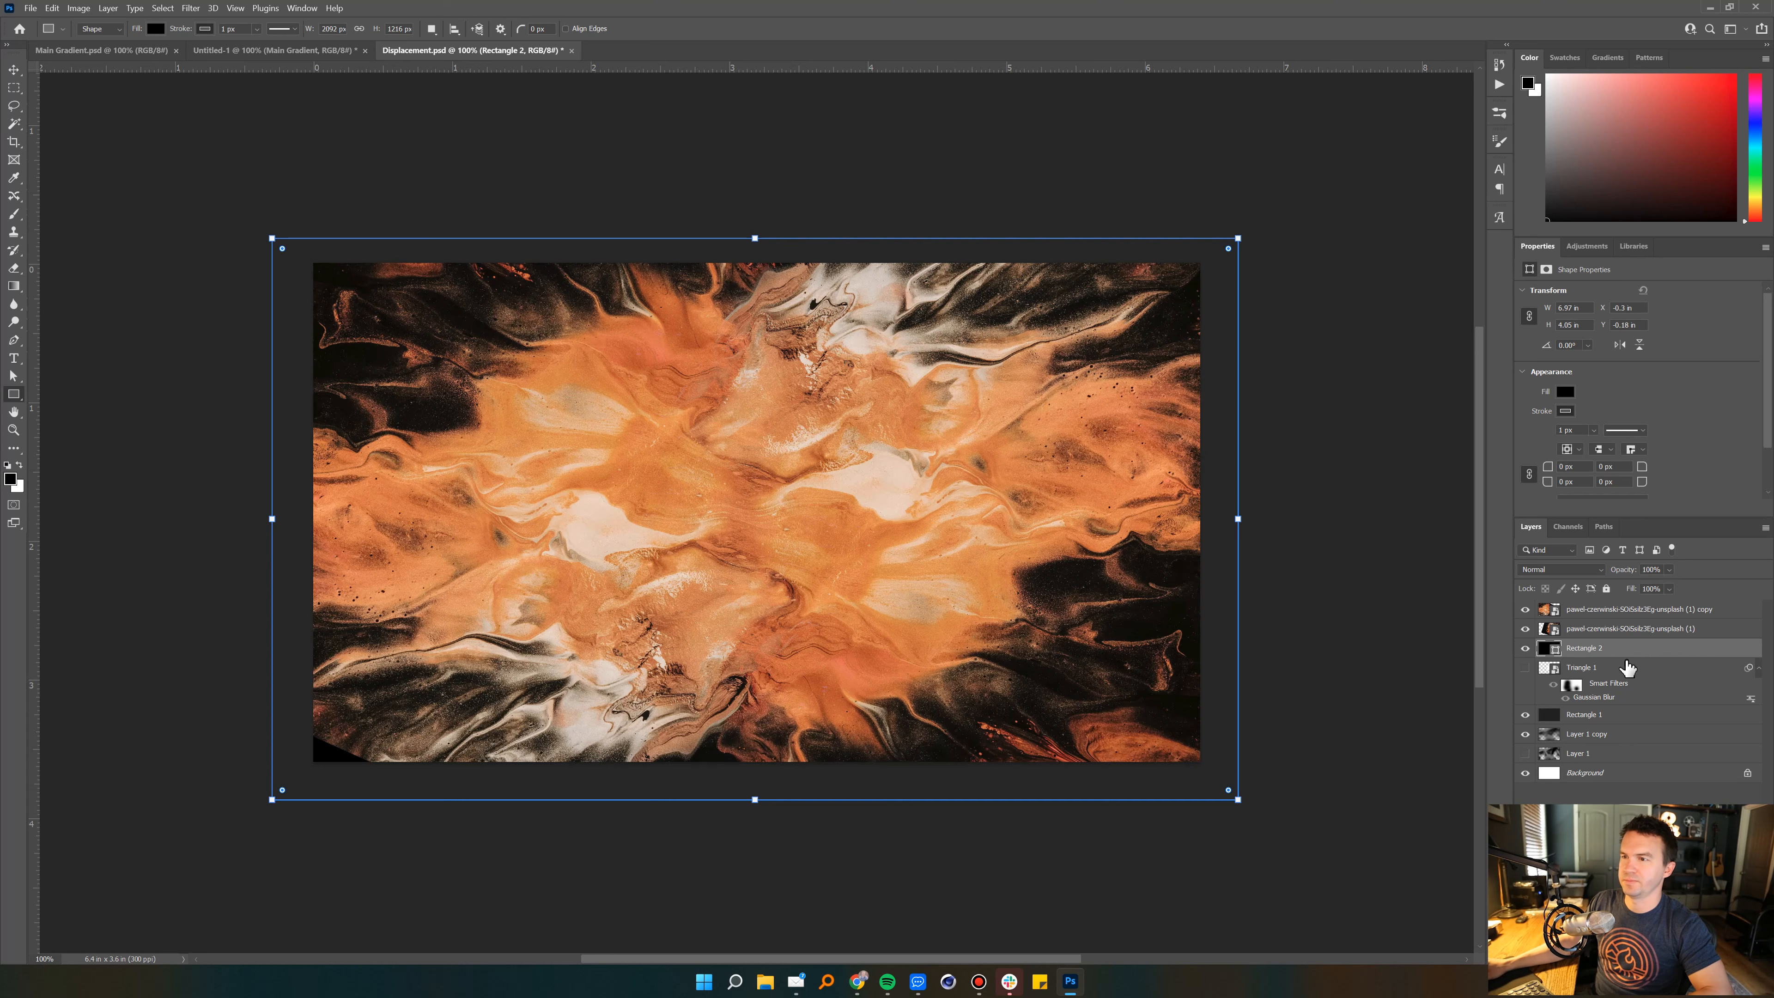
click(1617, 628)
shift+click(1617, 609)
key(v)
click(1551, 792)
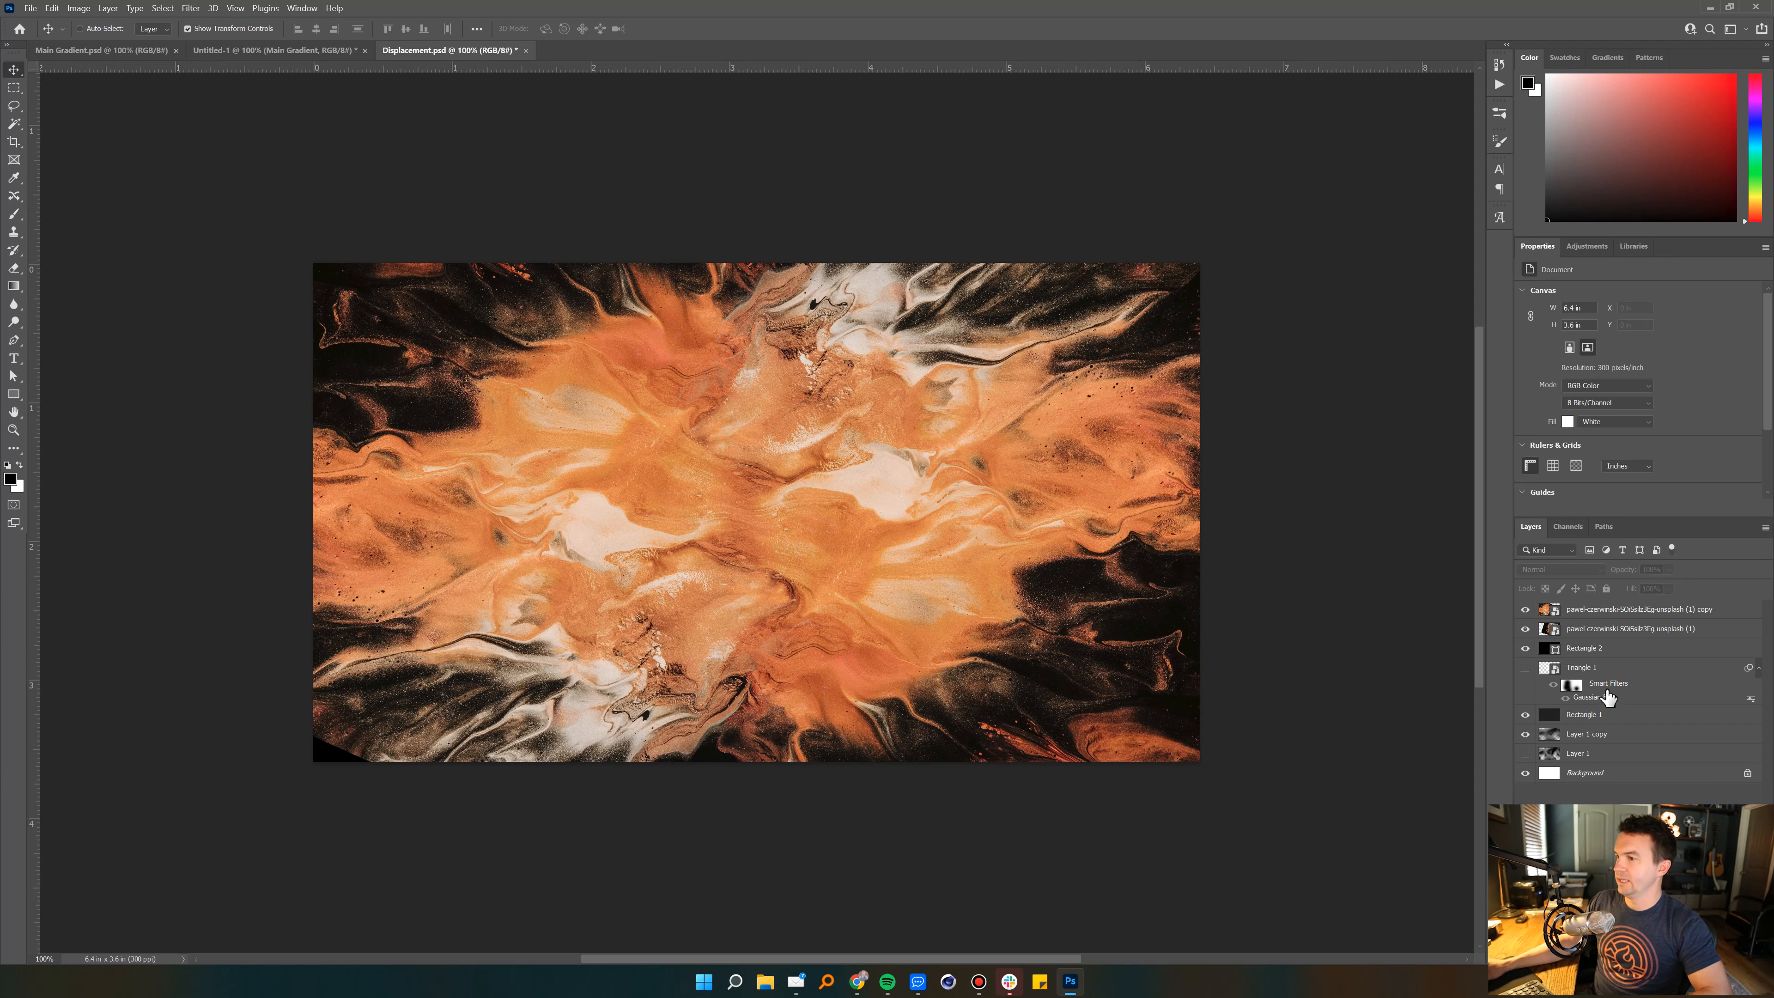
Step: Save the Displacement document and reload it as the map of the Displace filter on the gradient in Untitled-1
key(ctrl+s)
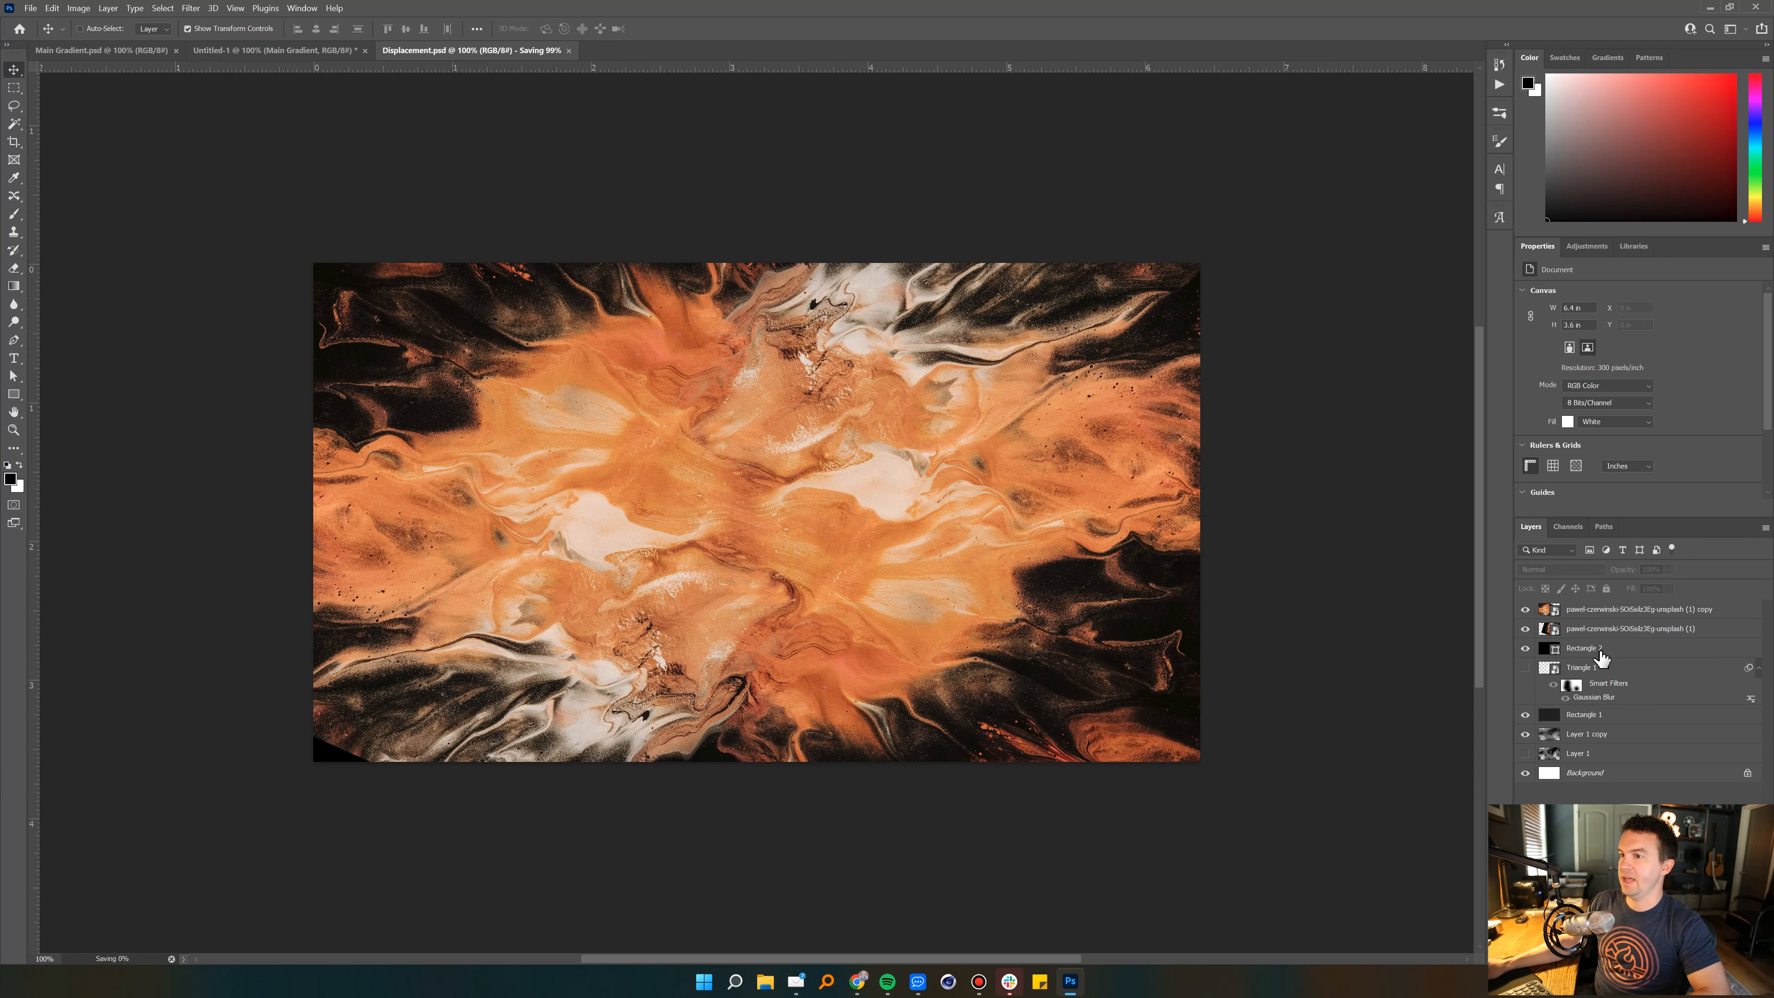
click(274, 52)
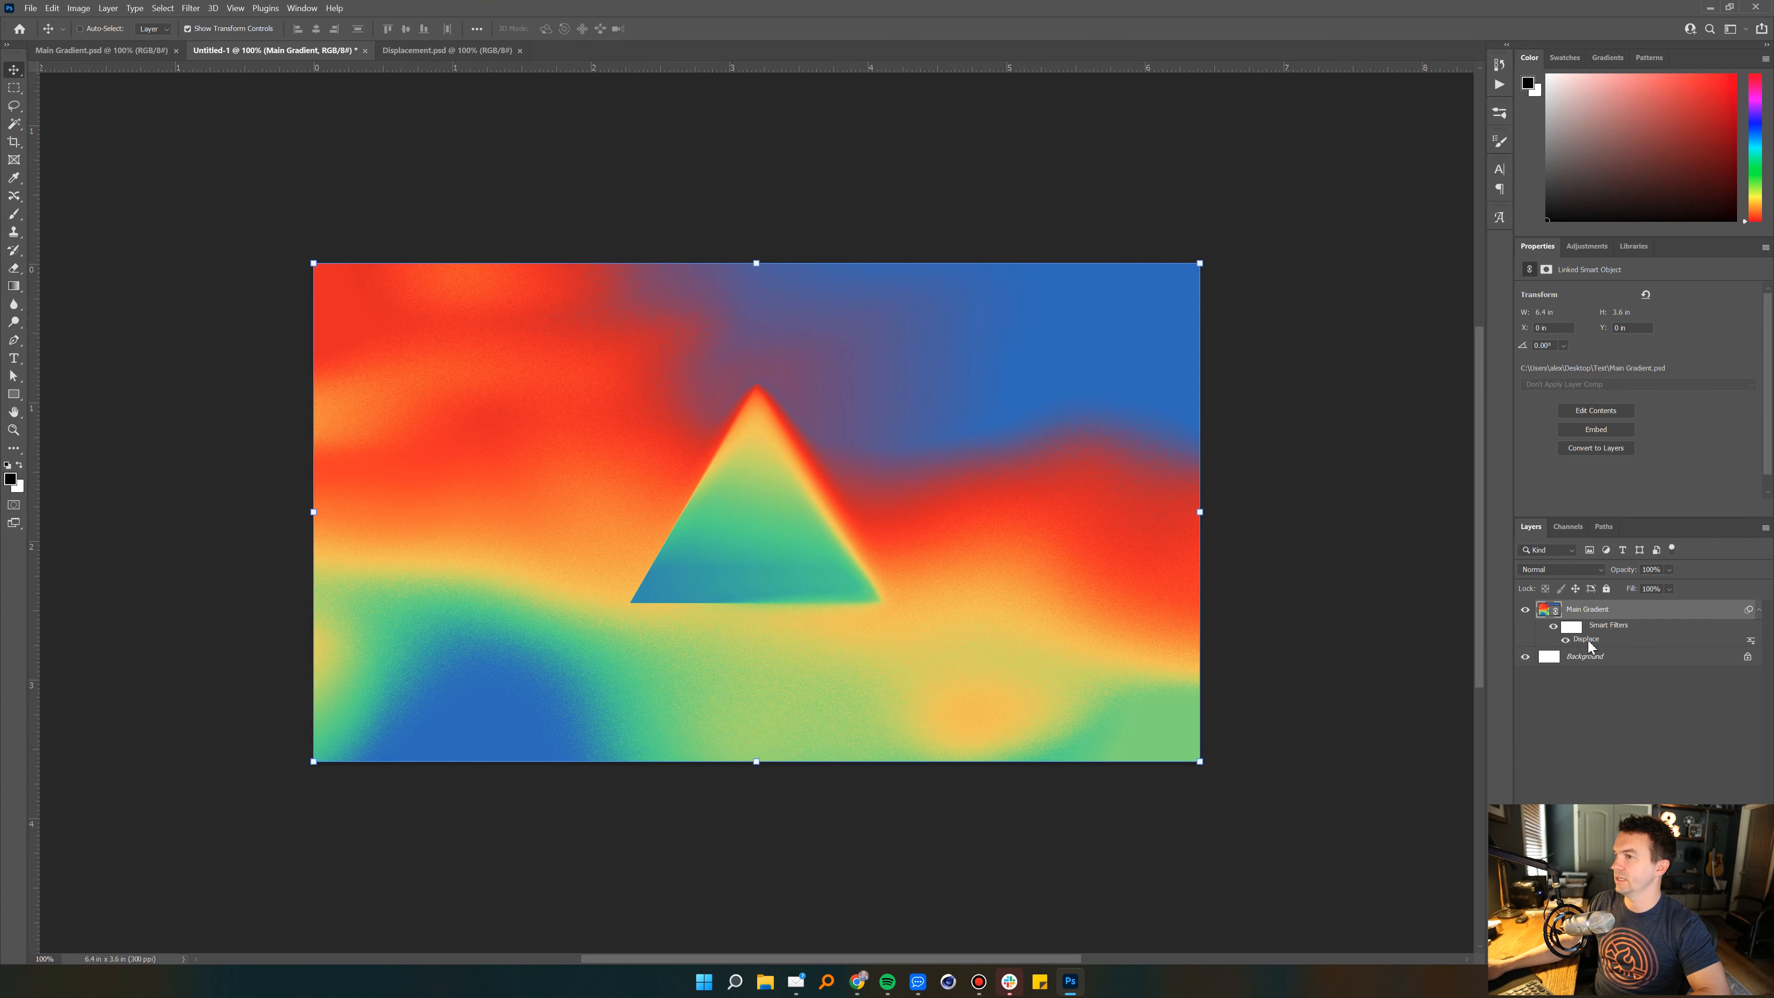
double_click(1587, 639)
click(974, 323)
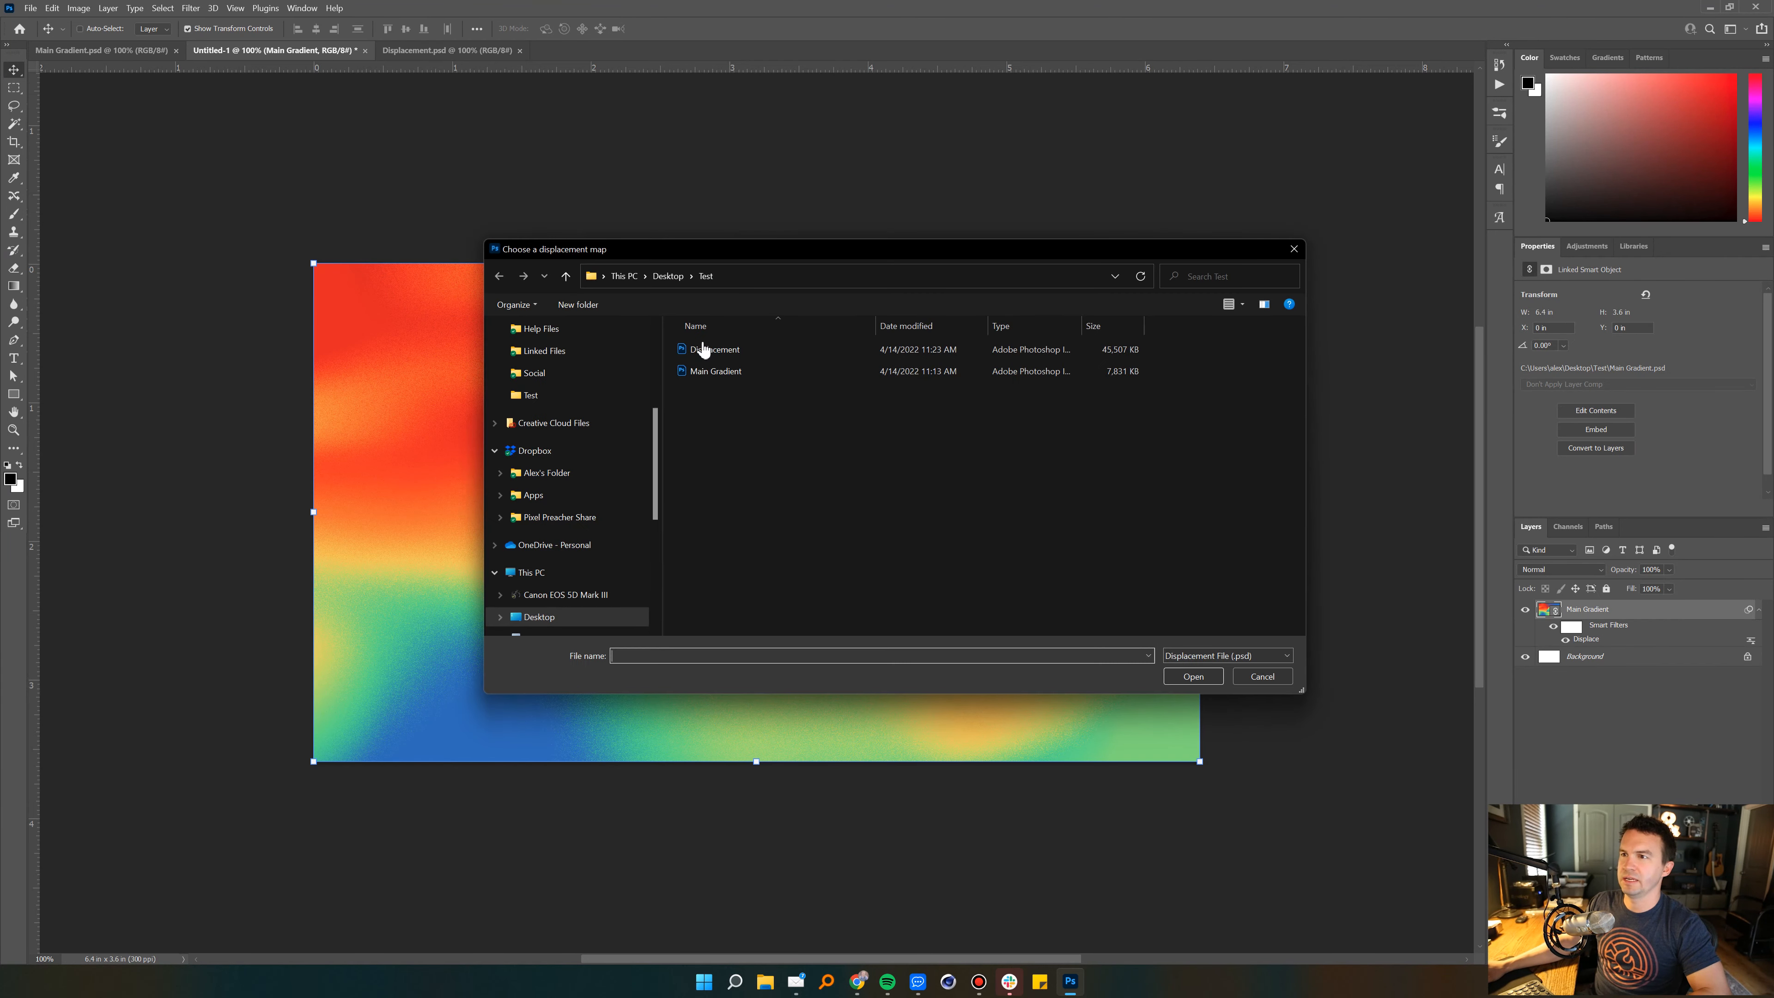
double_click(695, 347)
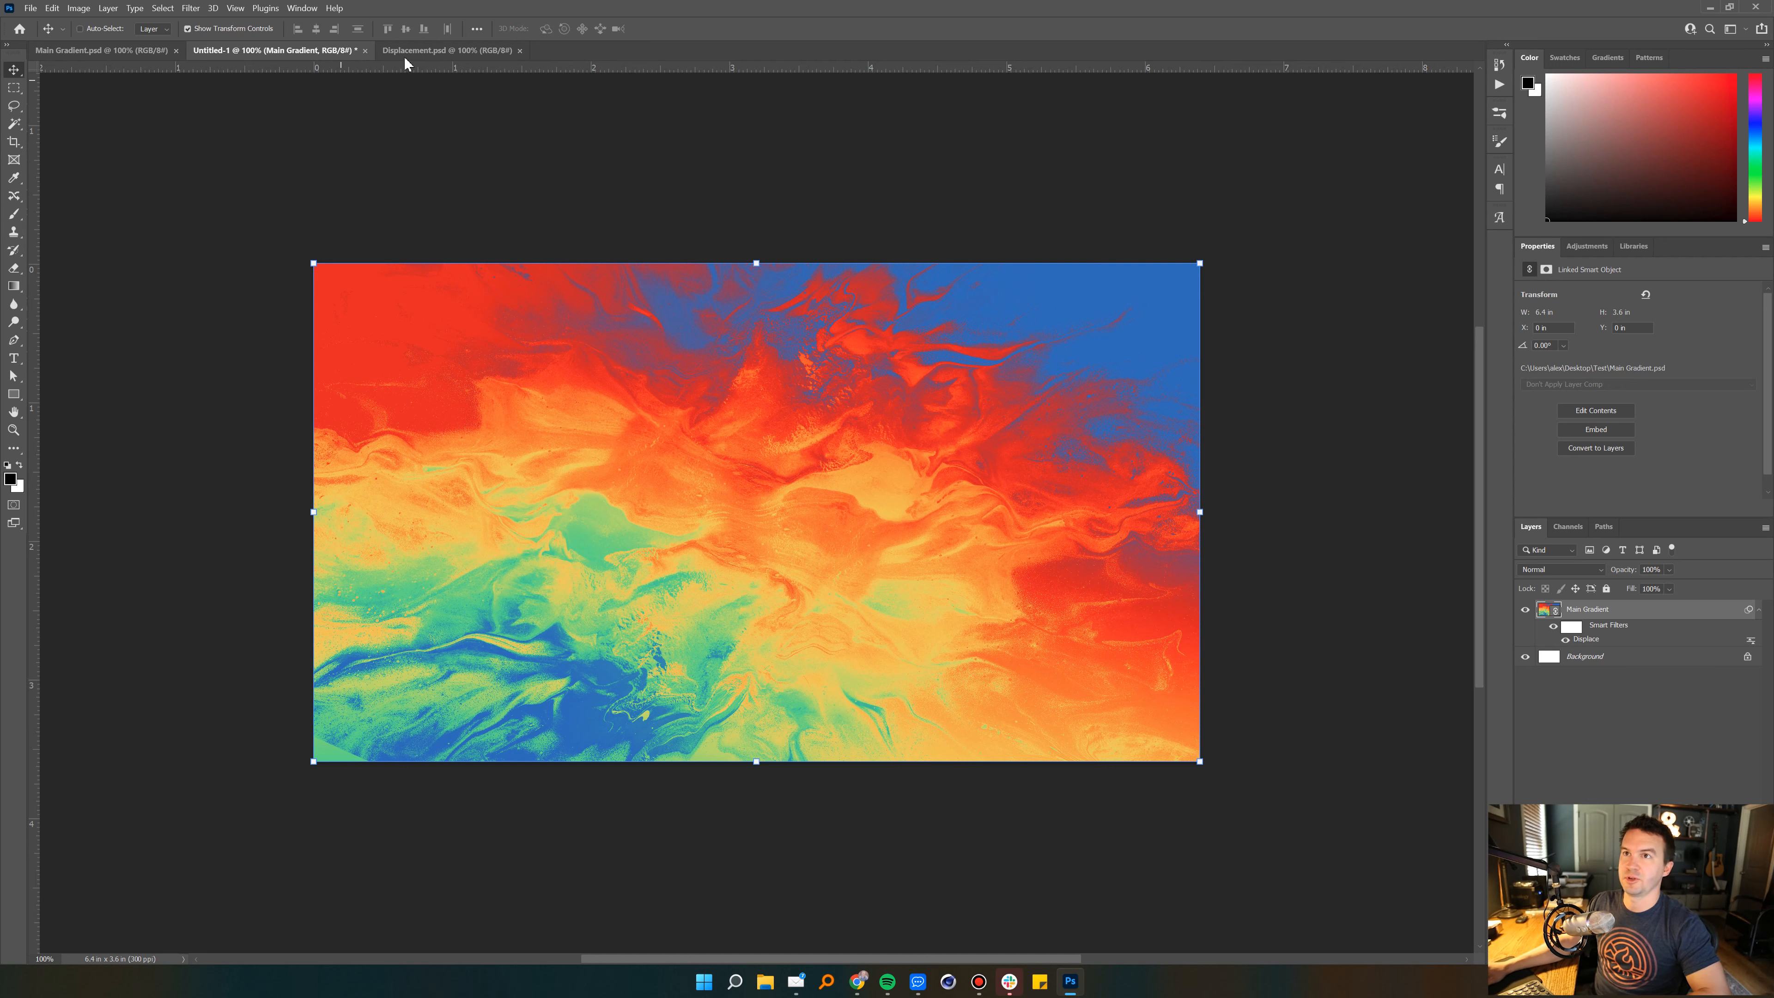
Step: In the Displacement document, merge the two fluid-paint photo layers into one layer
click(436, 50)
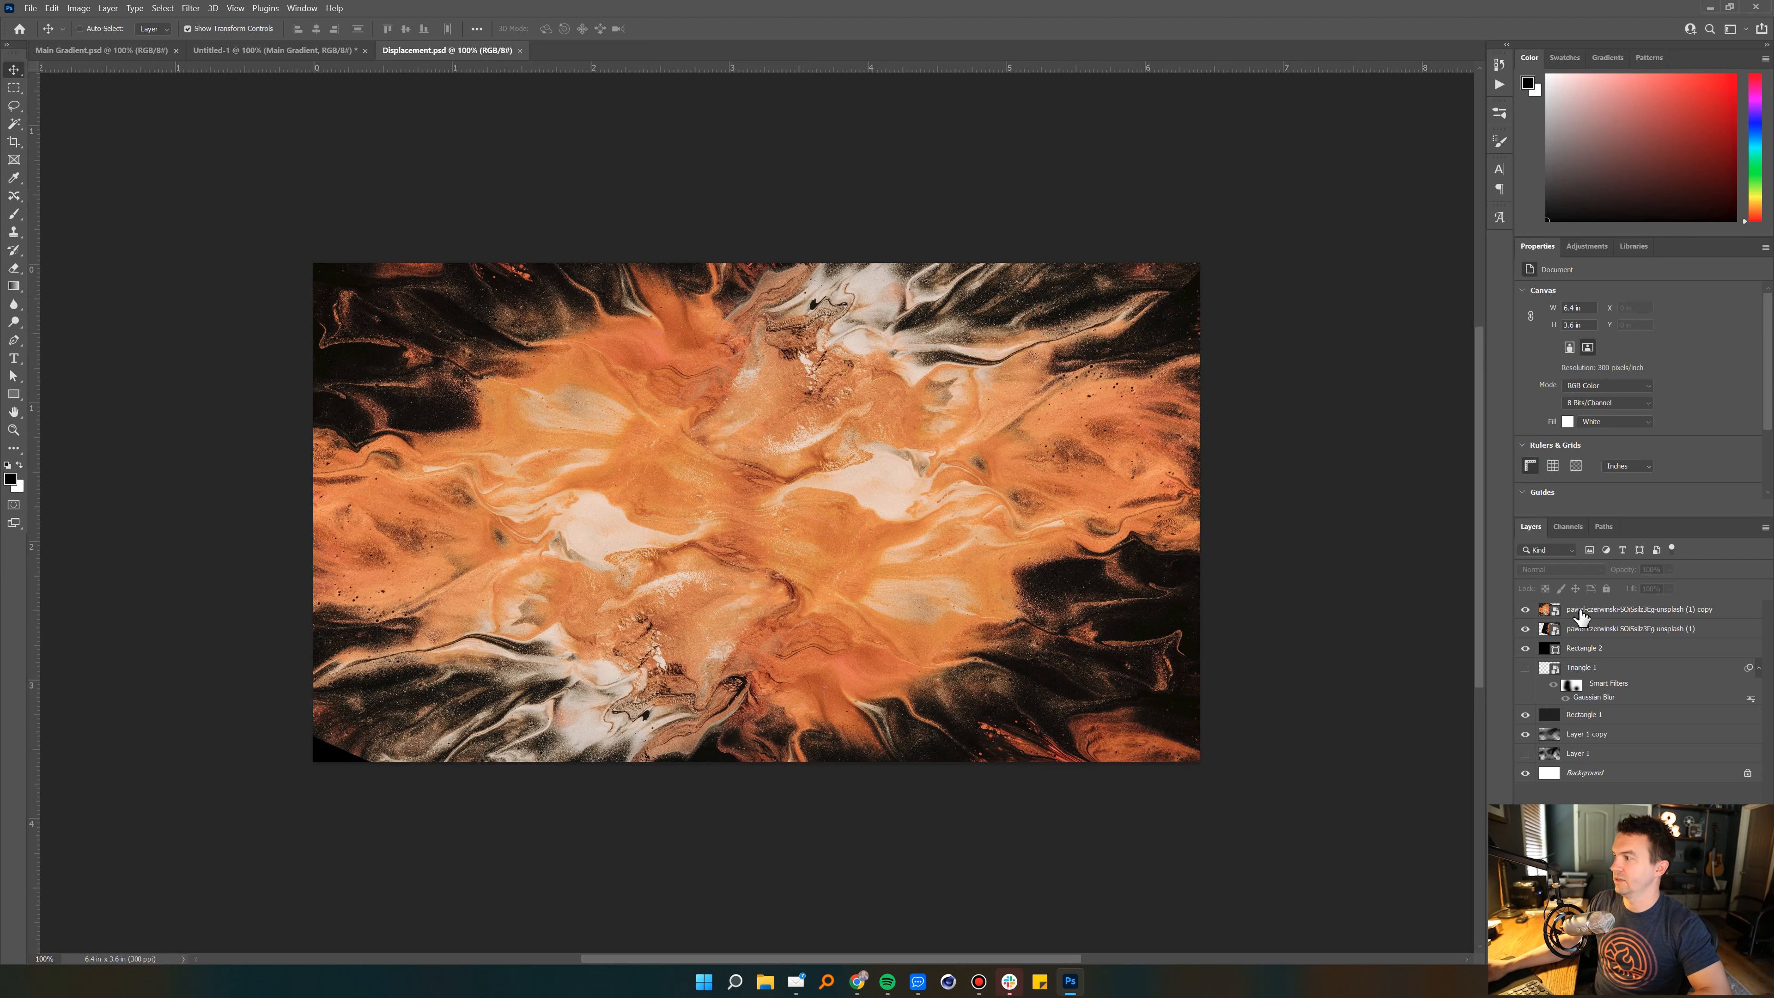
click(1582, 613)
shift+click(1588, 632)
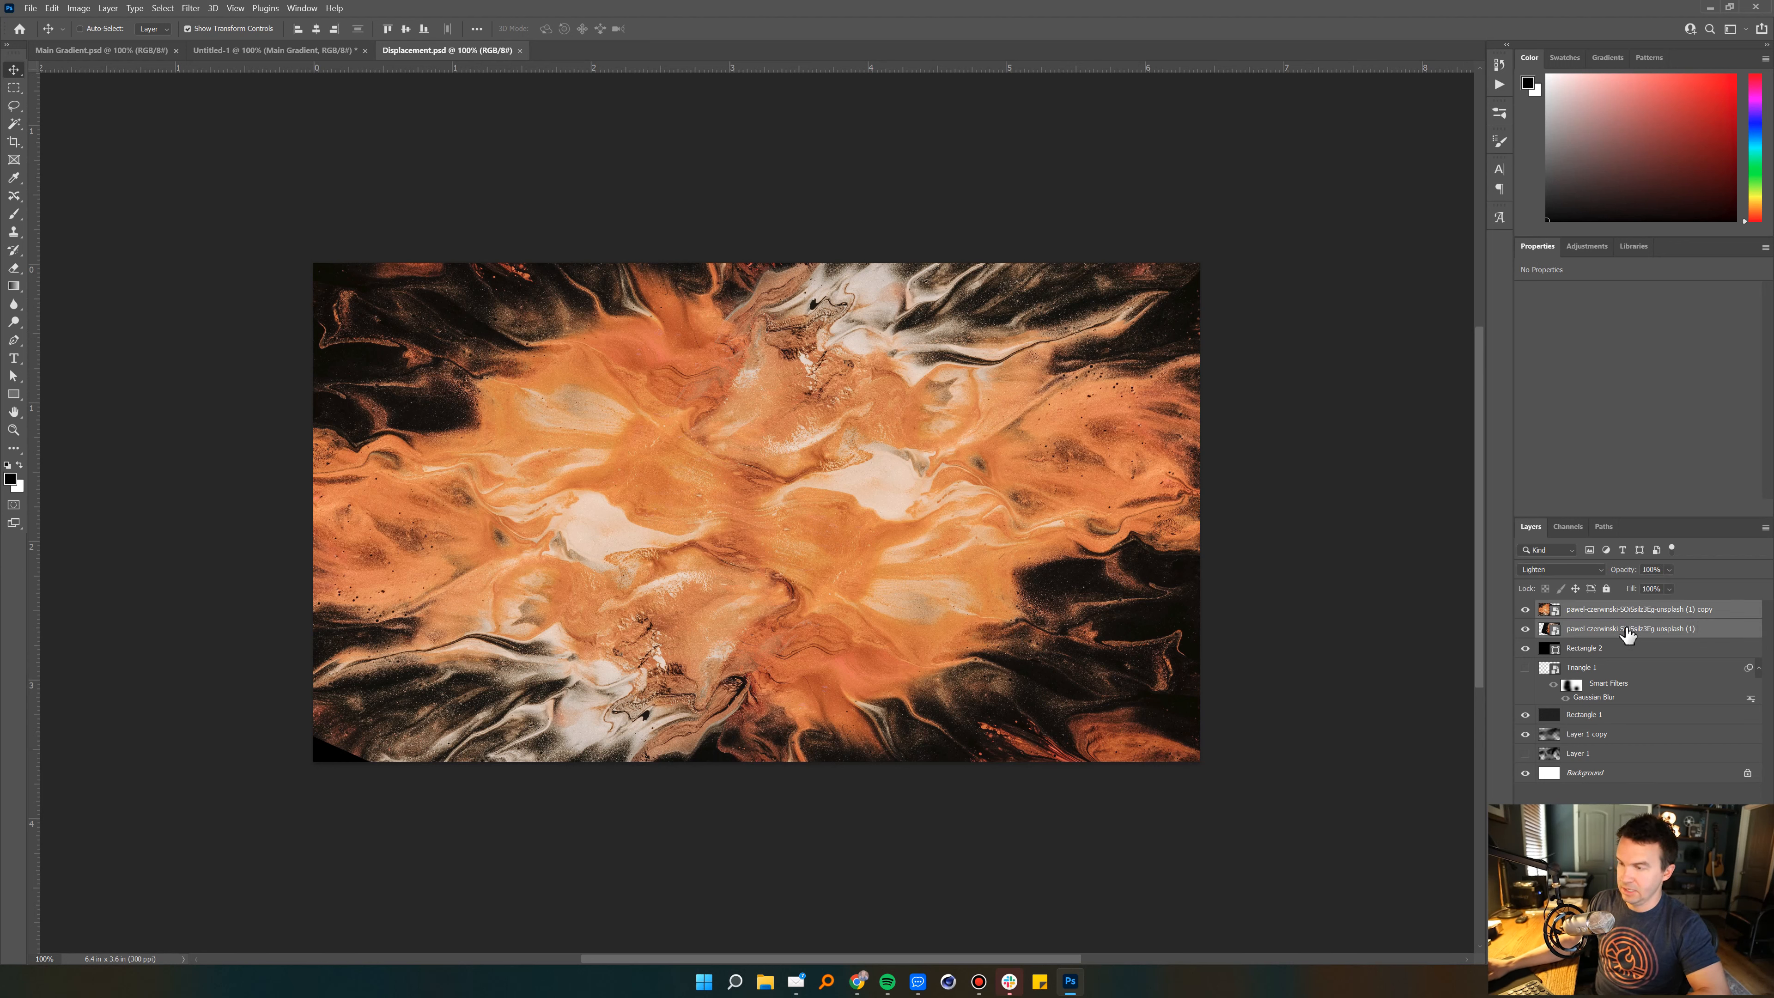
key(ctrl+e)
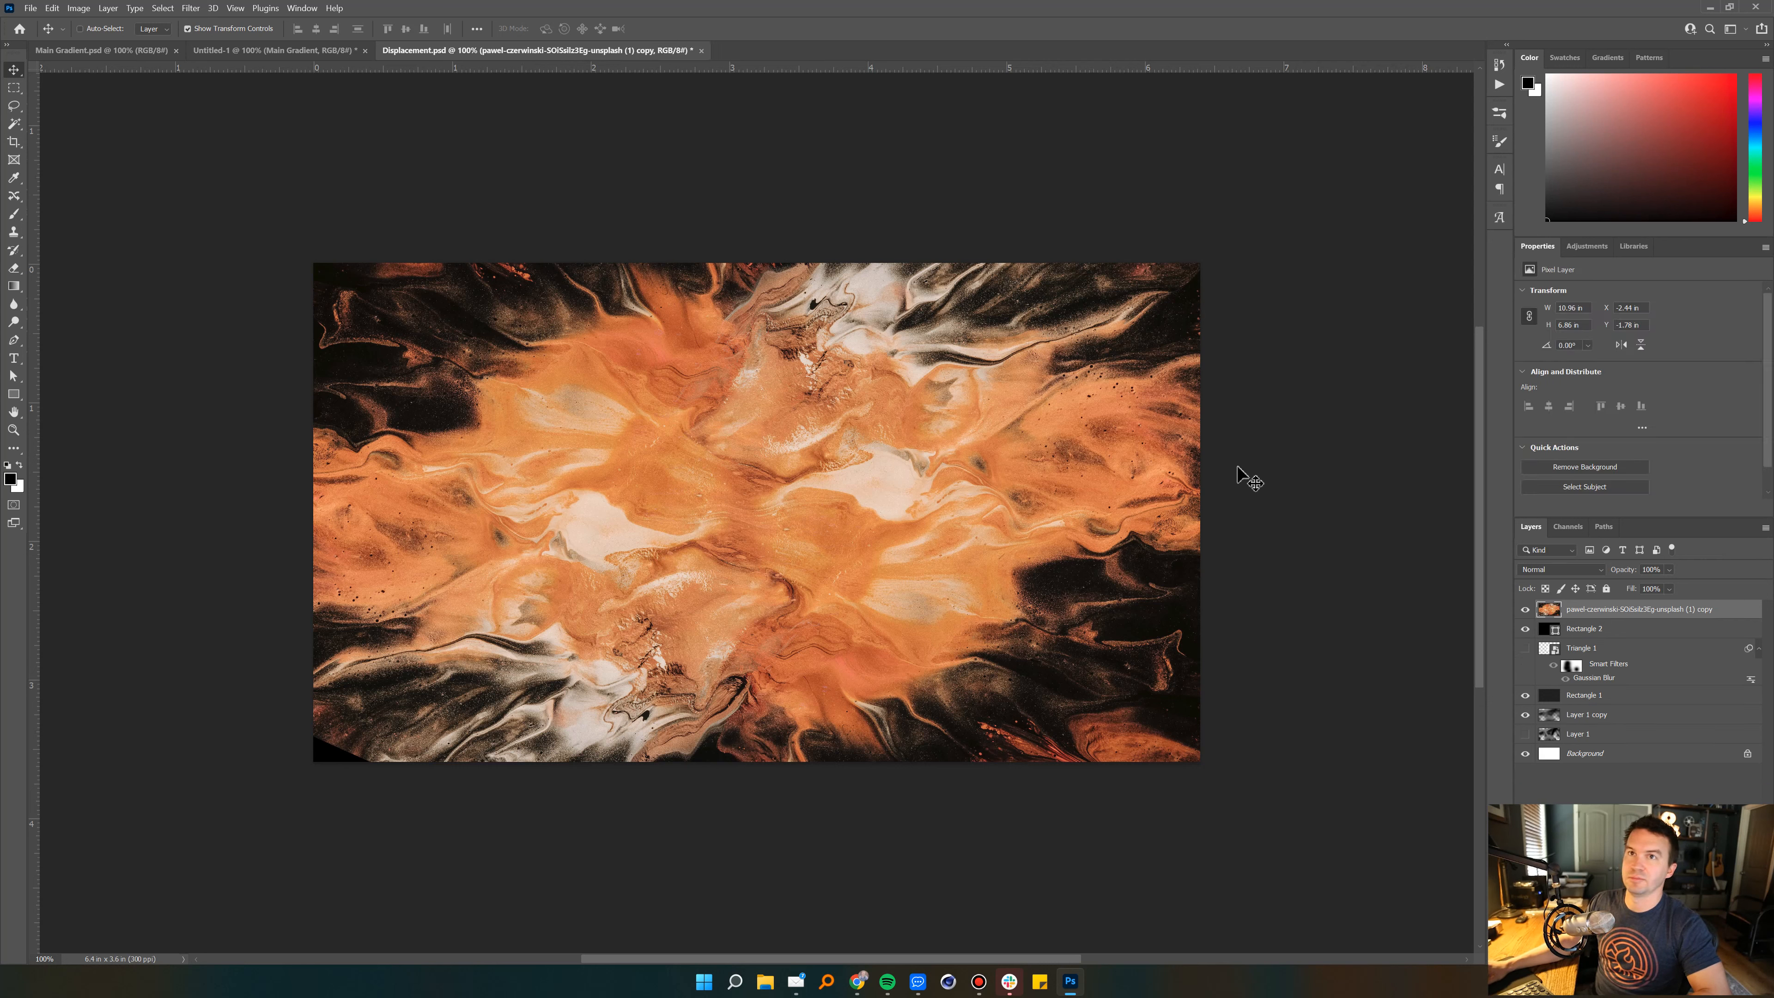
Step: Apply a Gaussian Blur with a radius of 8.0 pixels to the merged fluid-paint layer and save the document
click(190, 8)
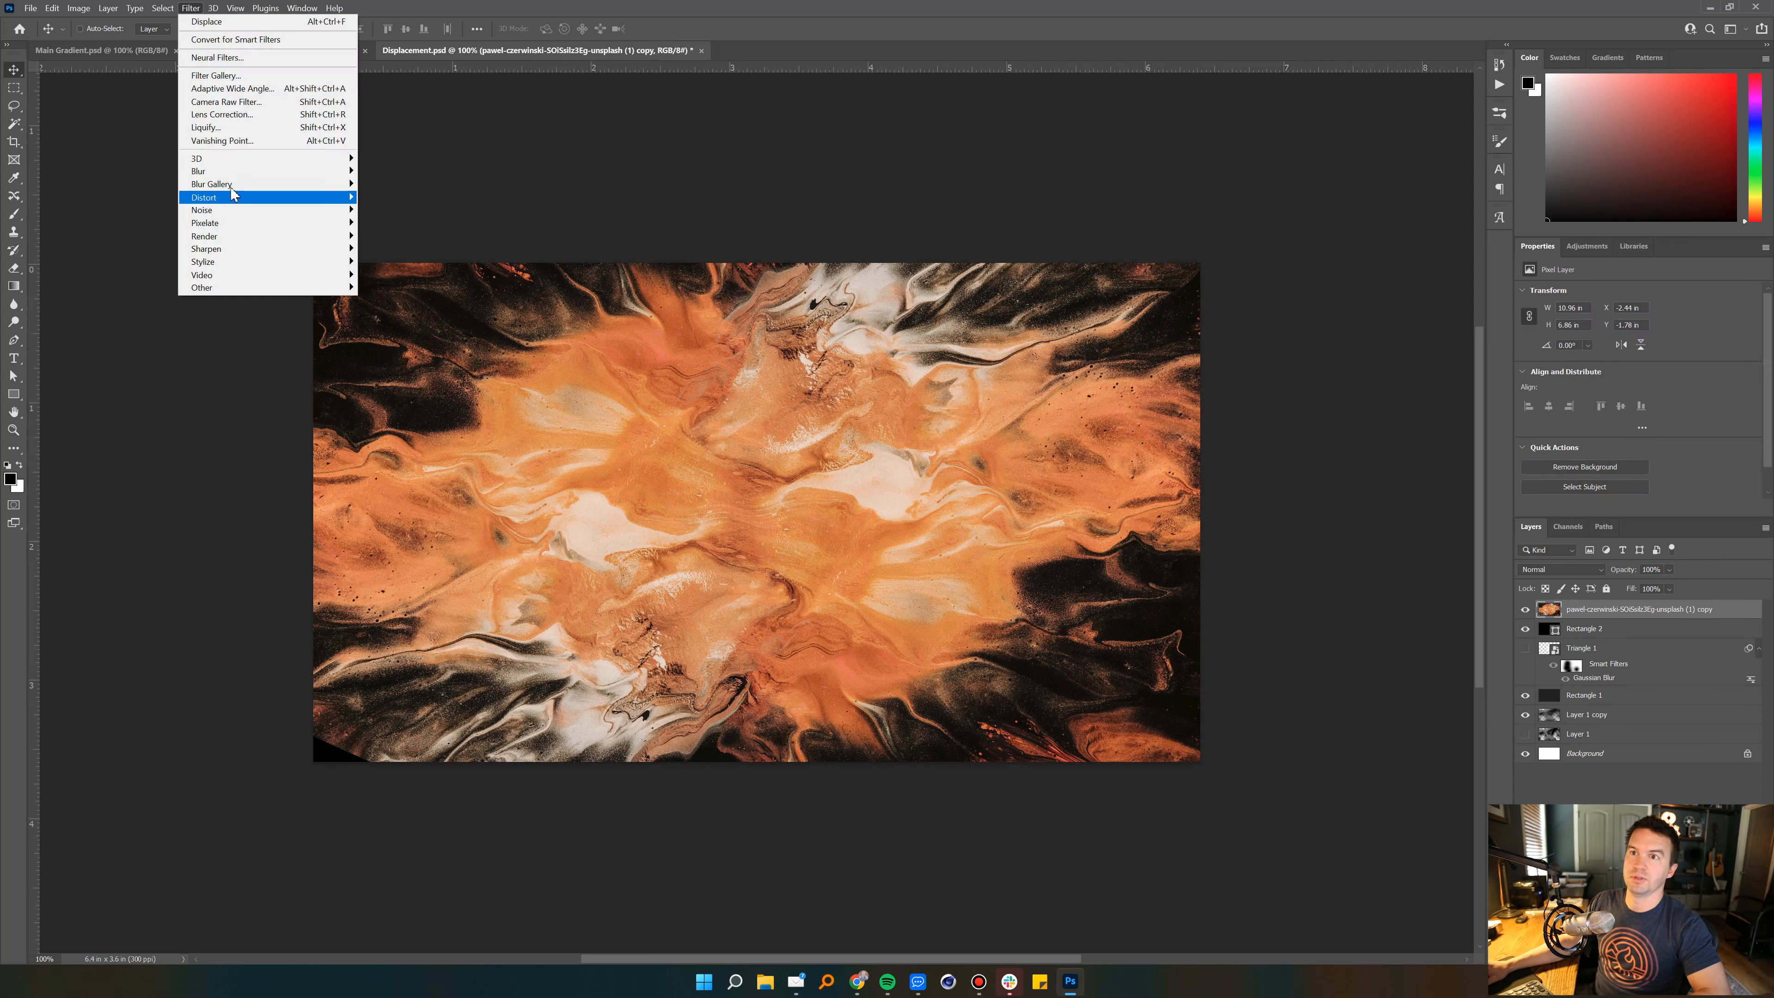
mouse_move(280, 184)
mouse_move(335, 172)
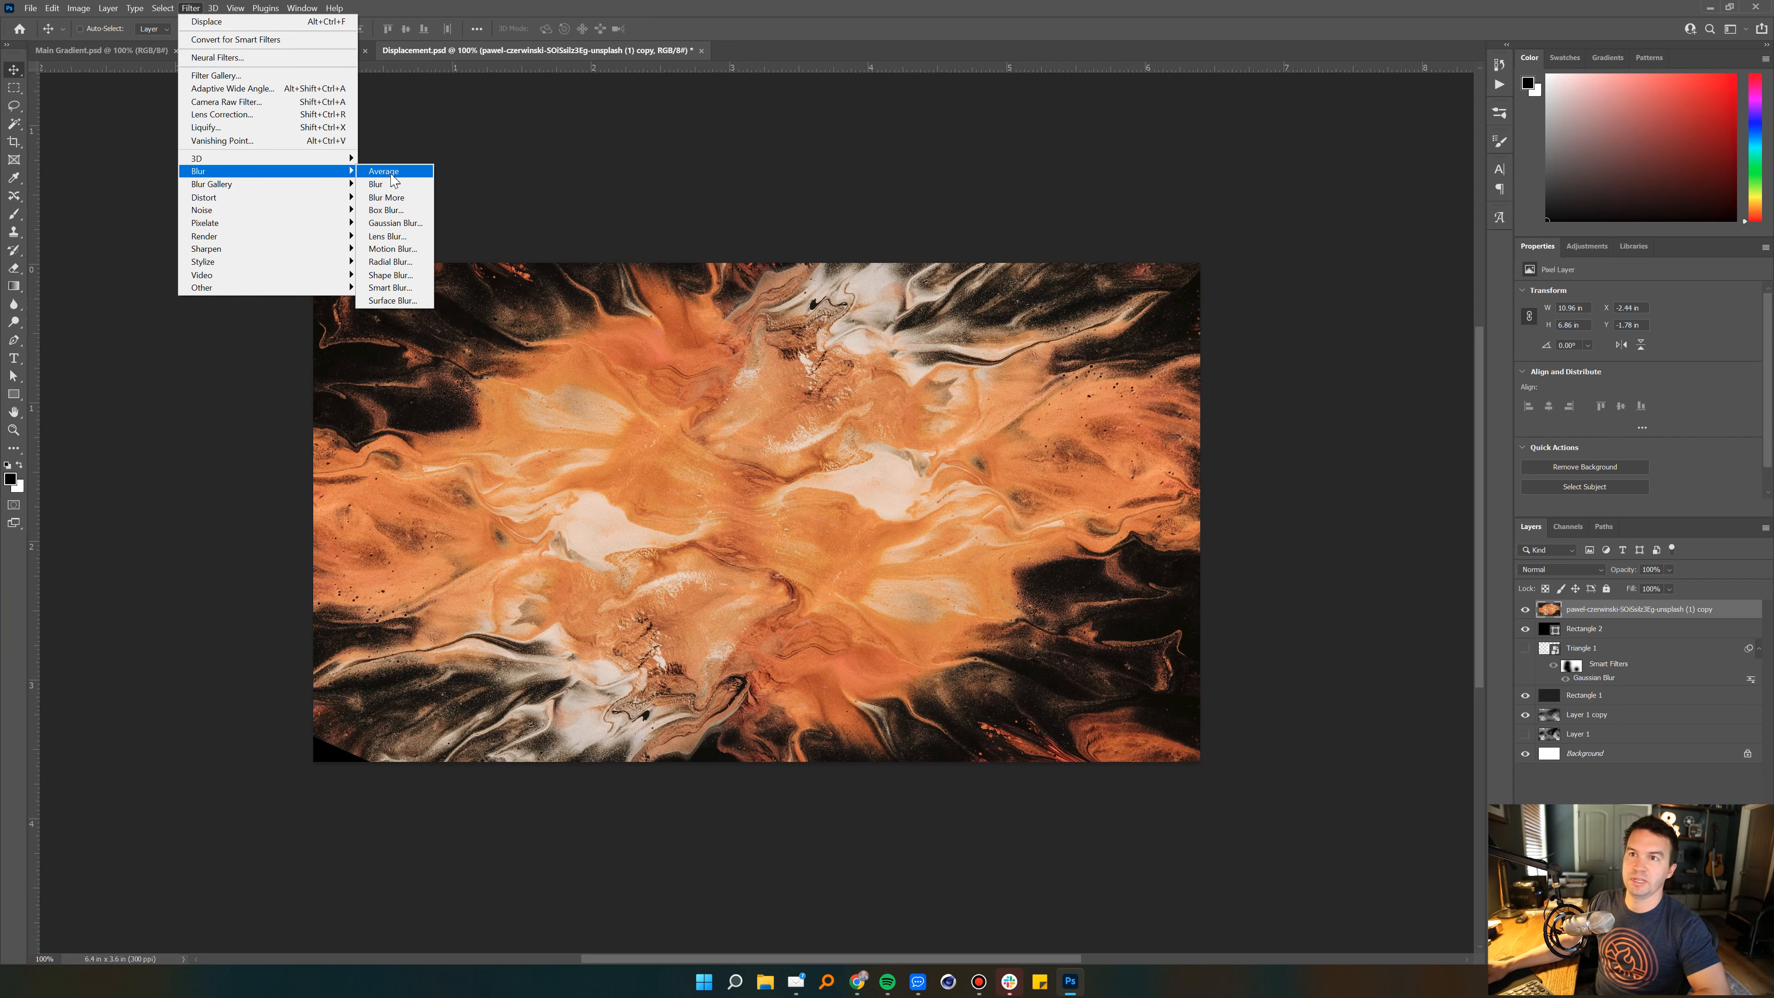
click(394, 222)
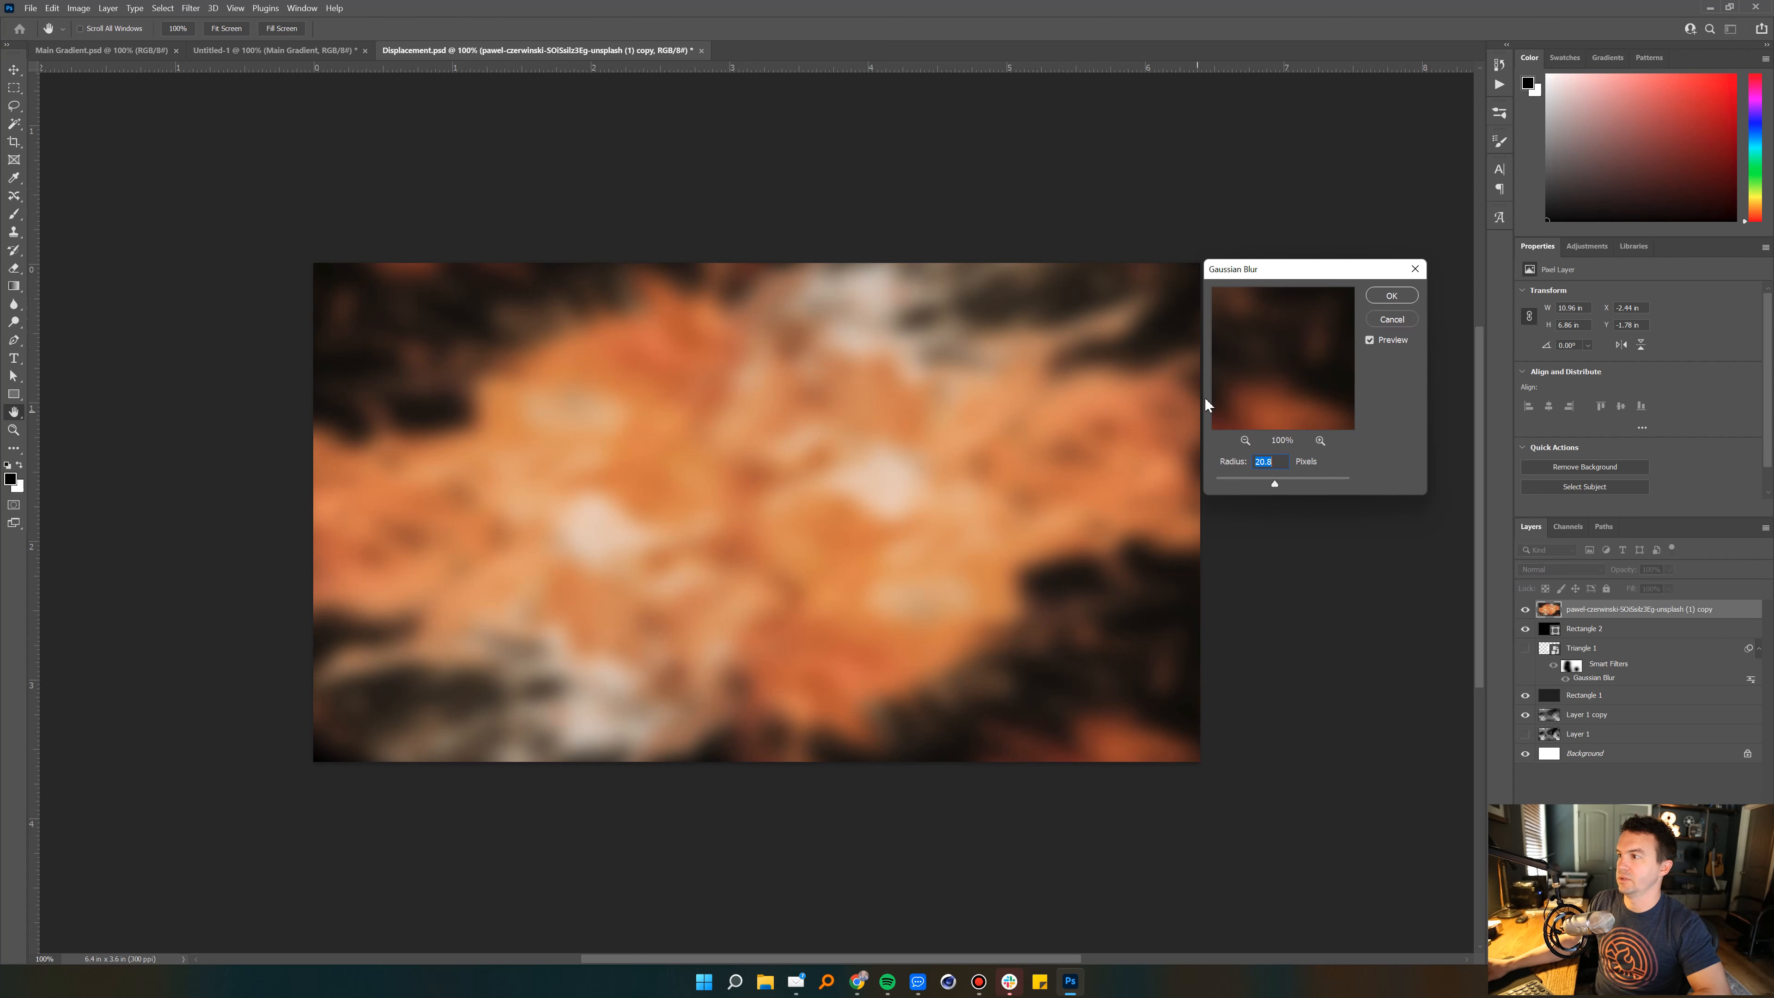
drag(1244, 480, 1263, 479)
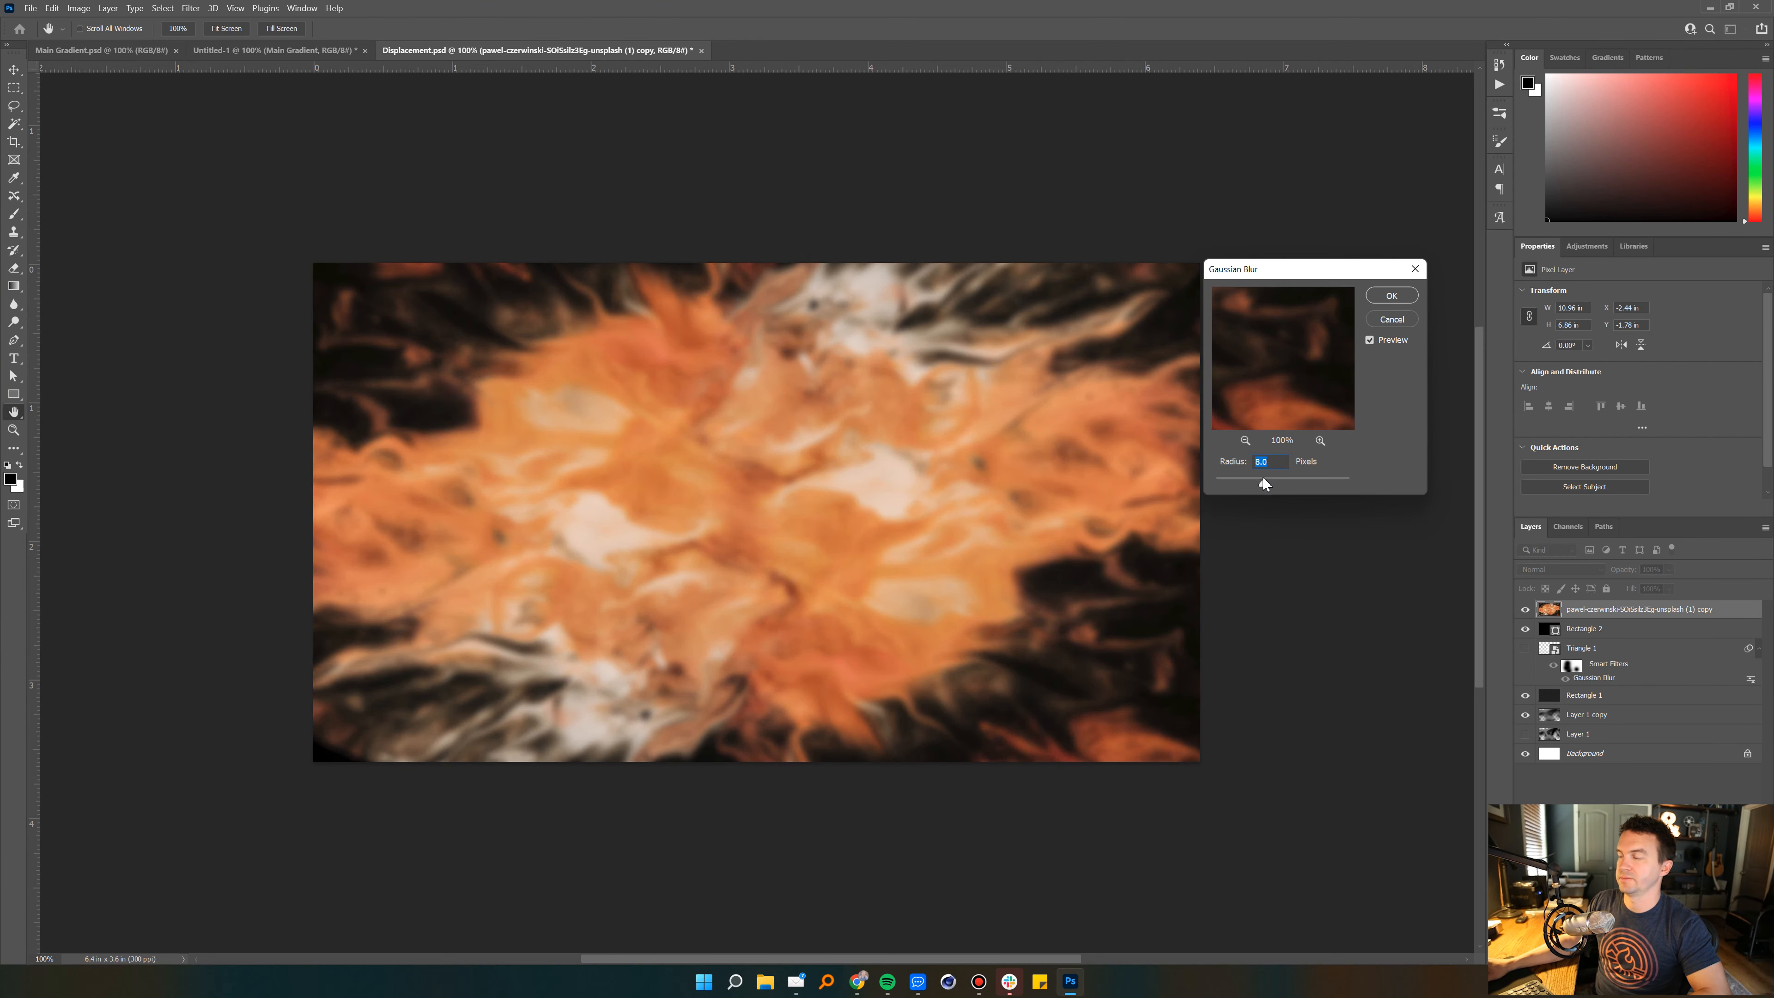
click(1390, 296)
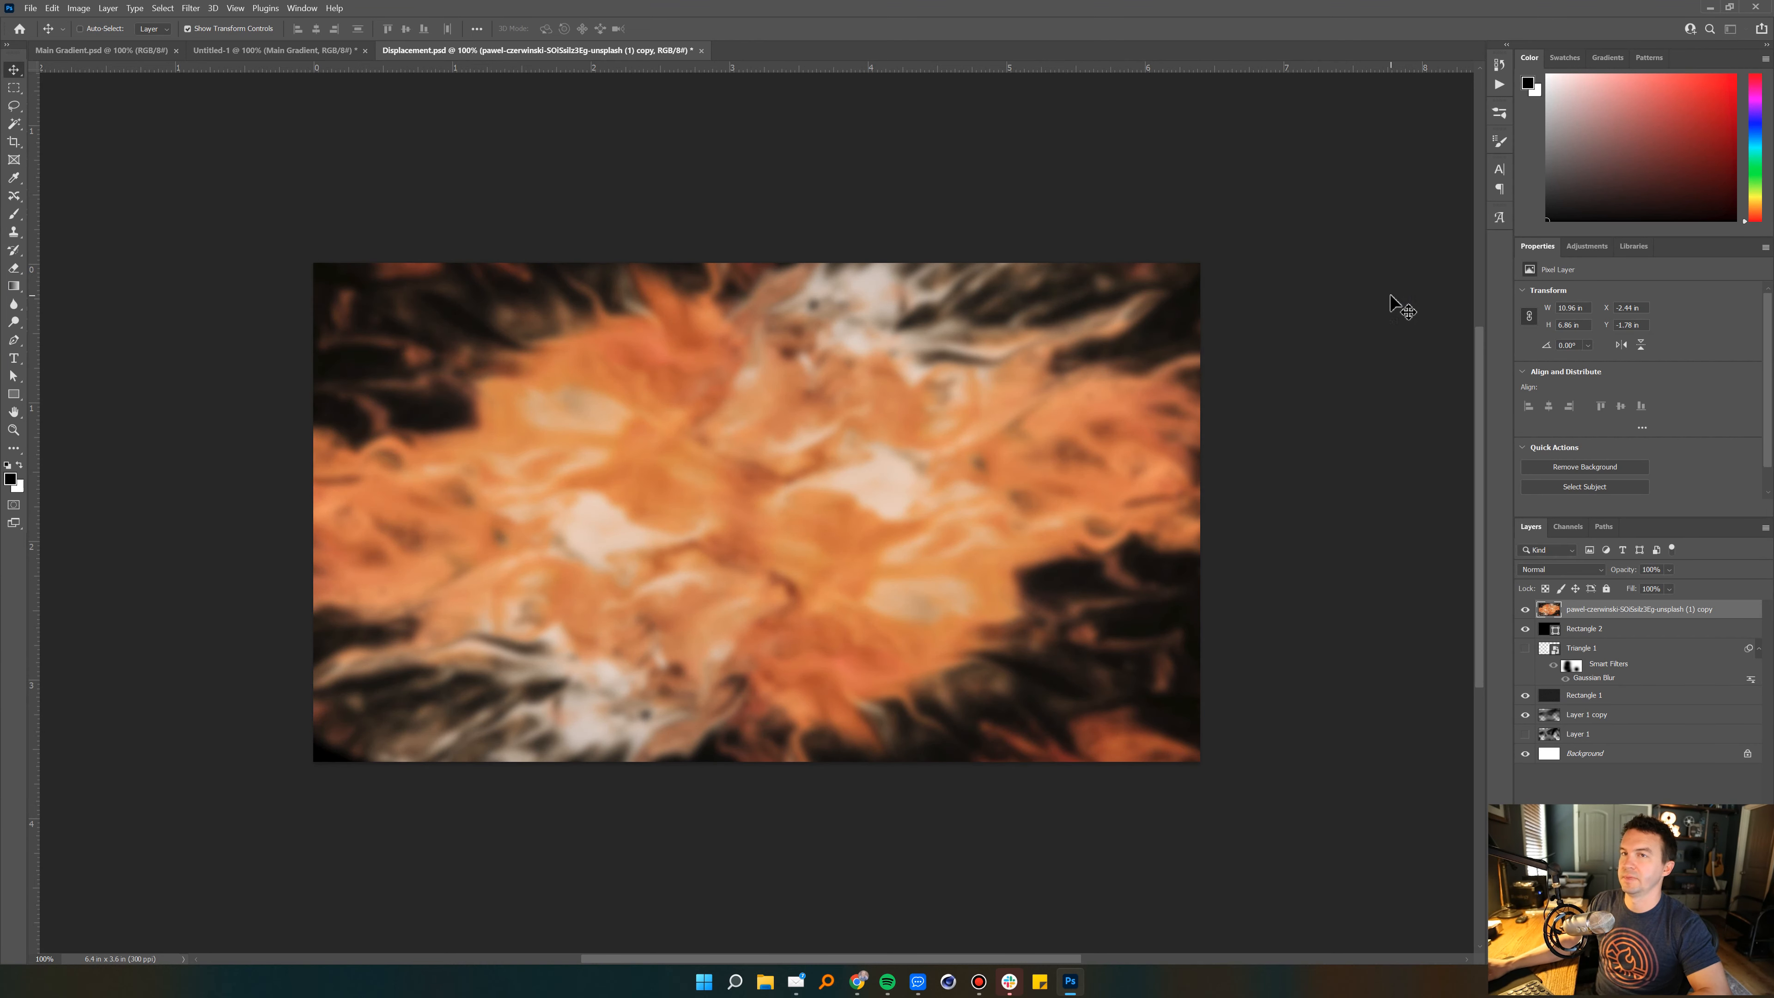
Step: Update the Displace filter in Untitled-1 with the blurred Displacement file, keeping its current scale values
click(248, 52)
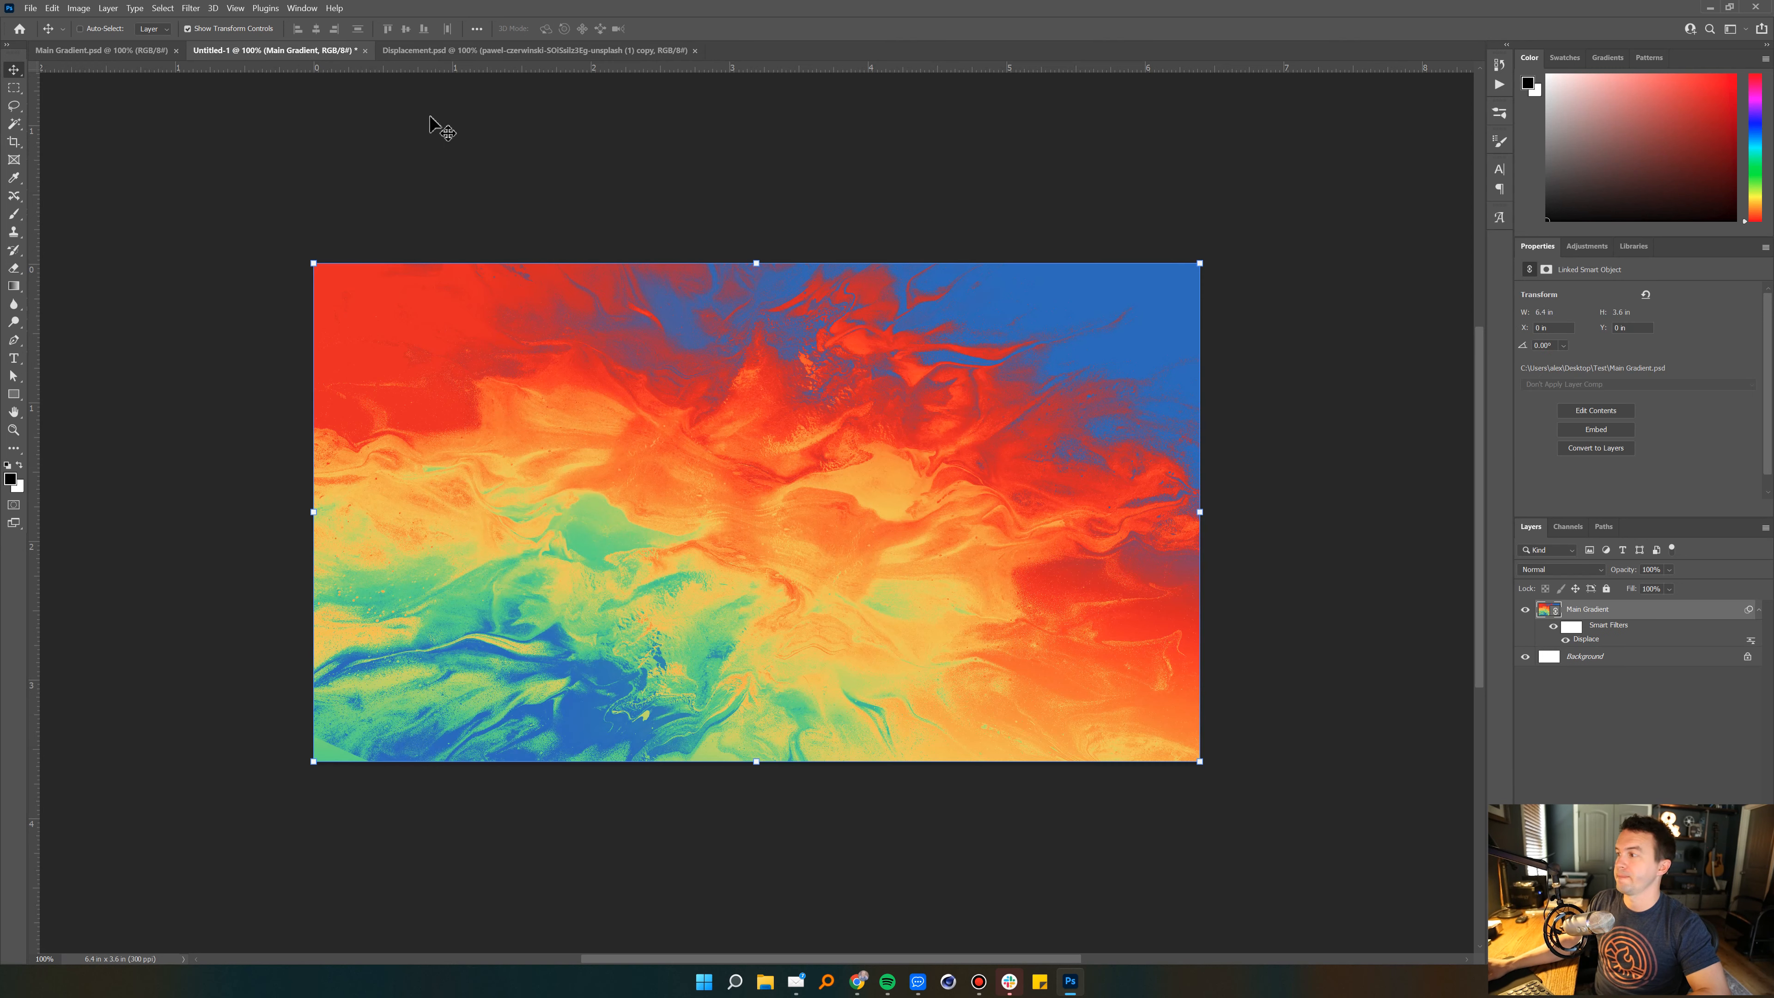
double_click(1585, 640)
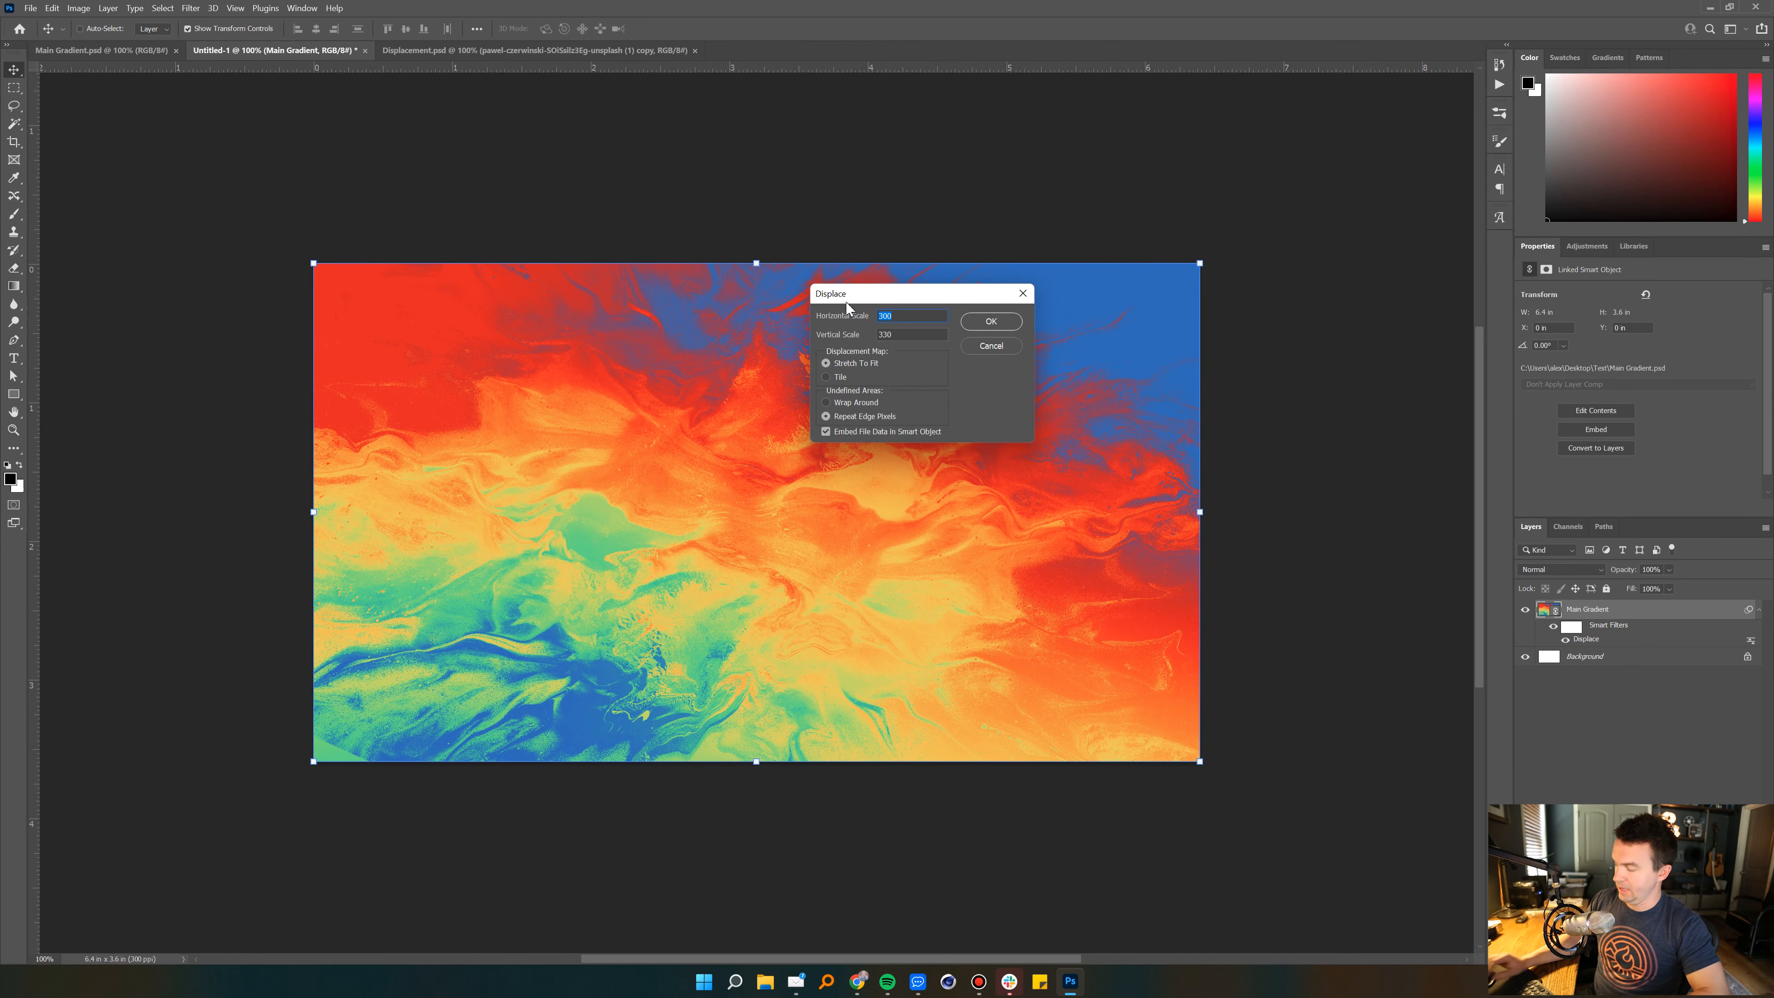
key(Escape)
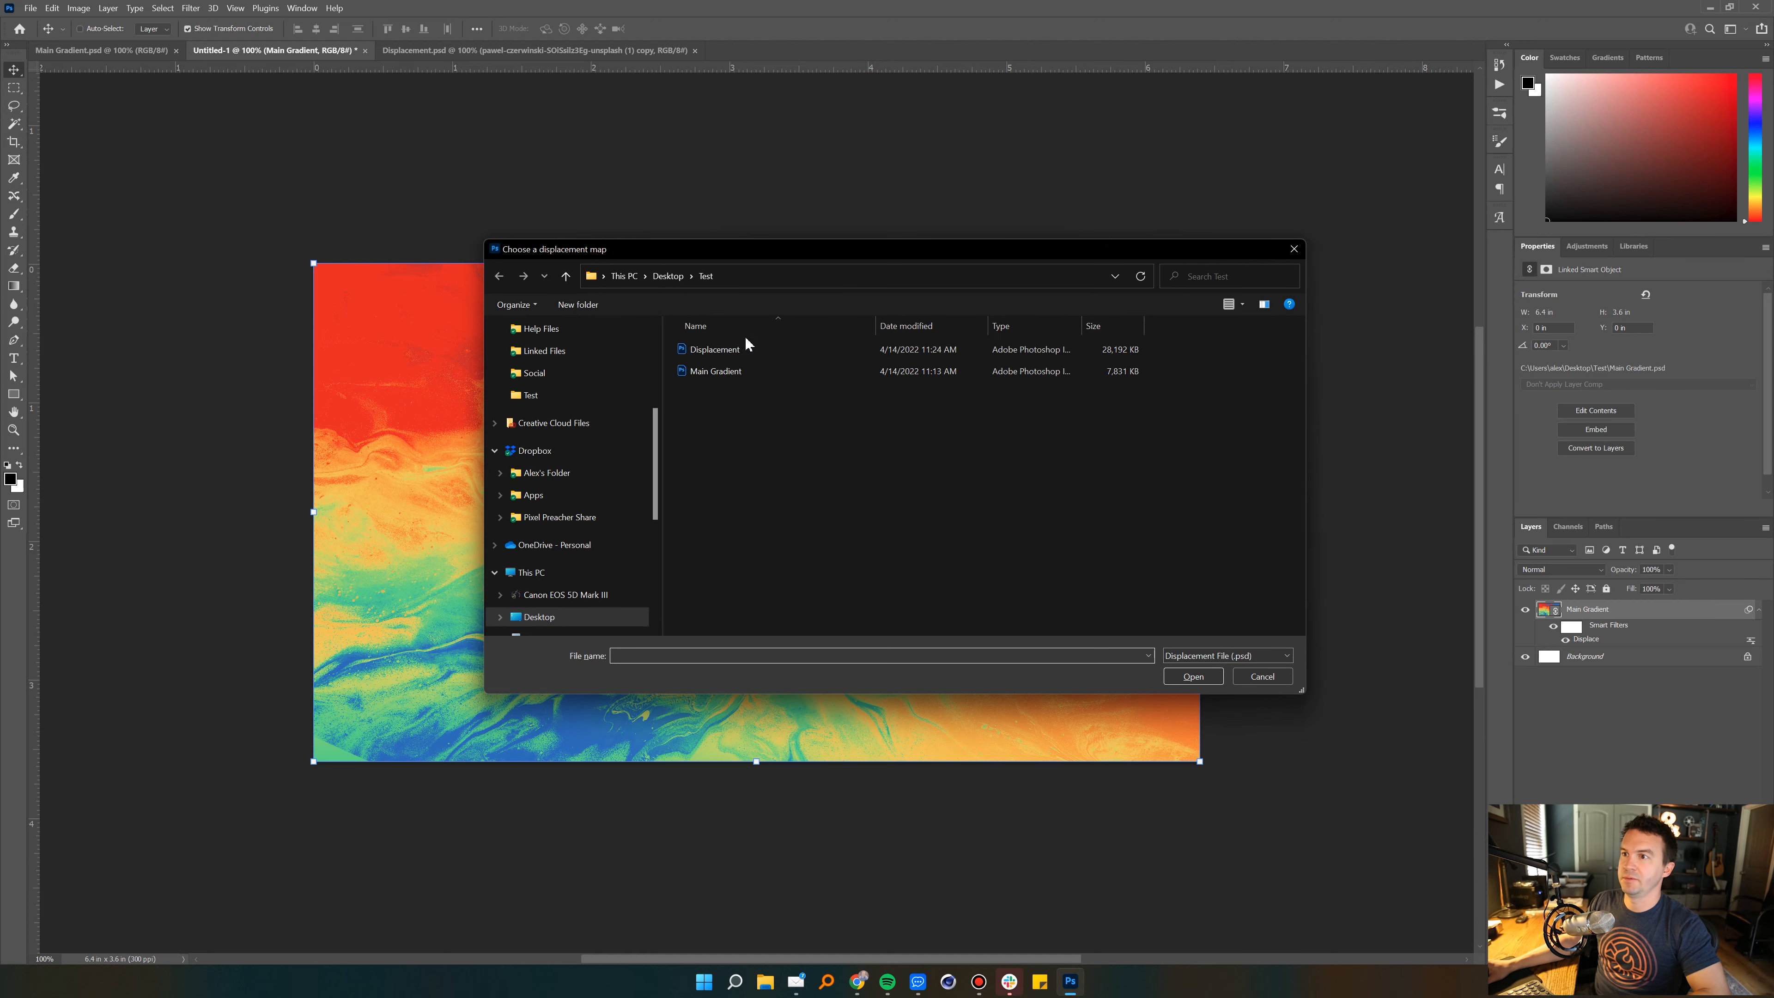
double_click(740, 347)
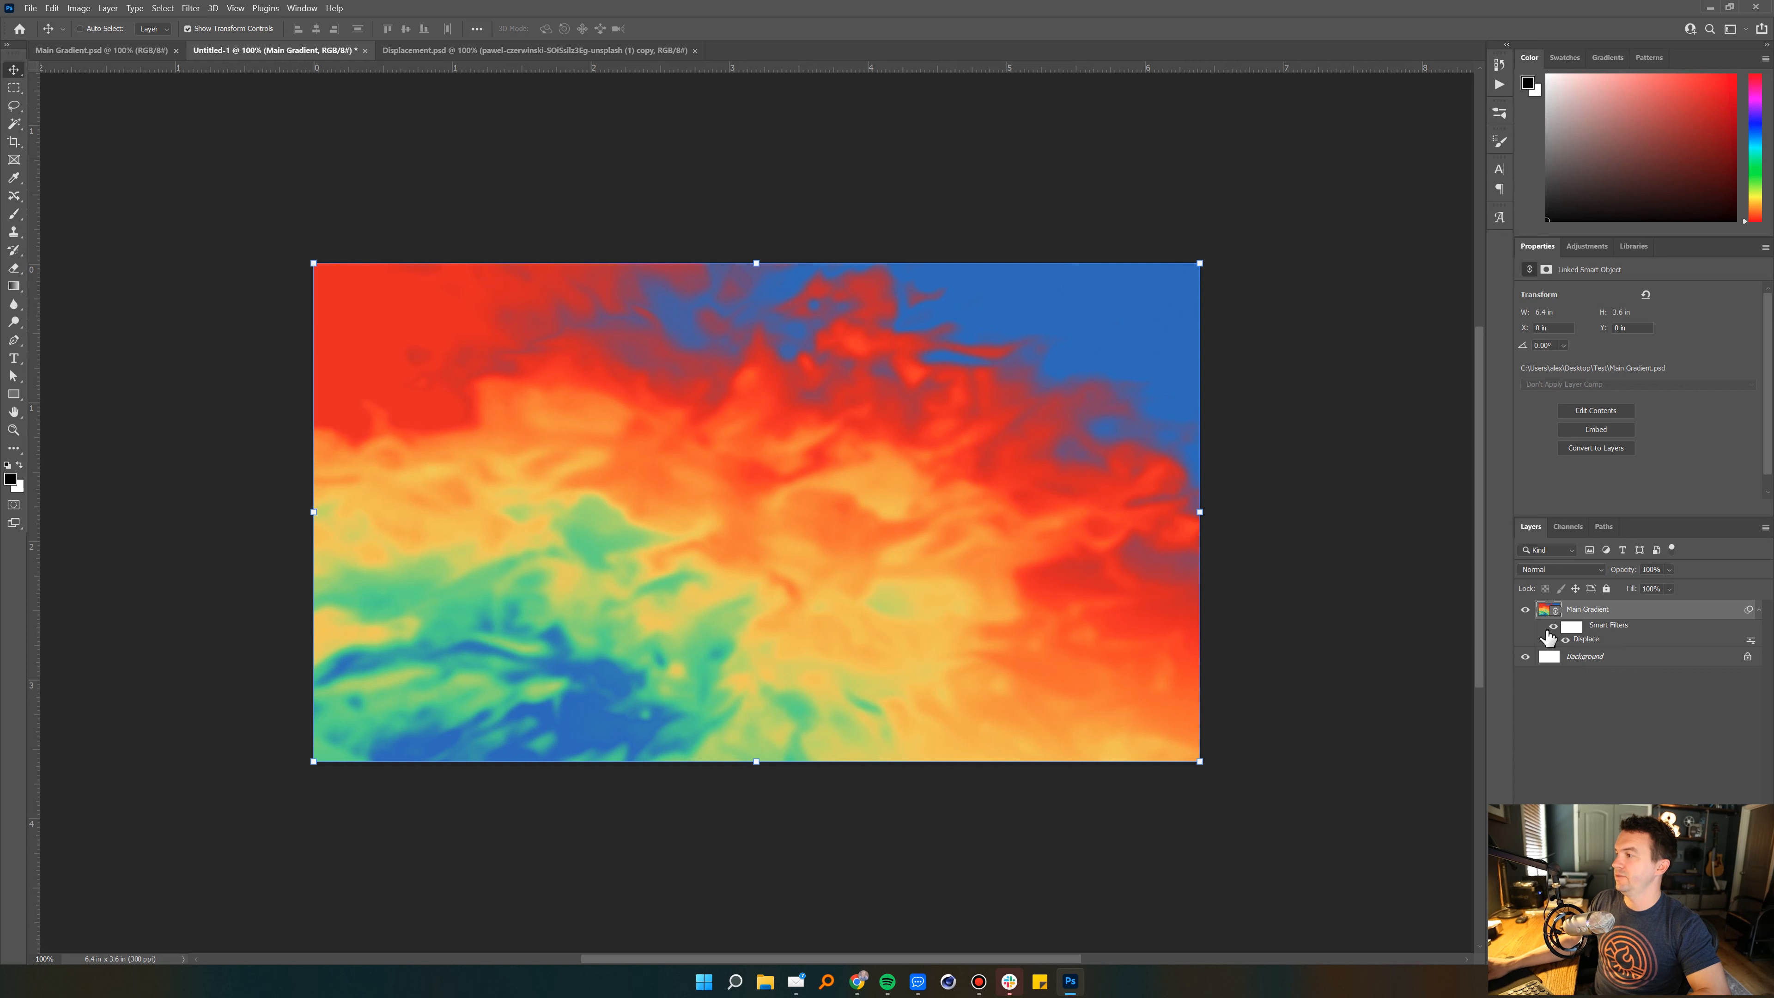
Step: Set the Displace filter's horizontal and vertical scales to 80 and choose its displacement map file again
double_click(1587, 639)
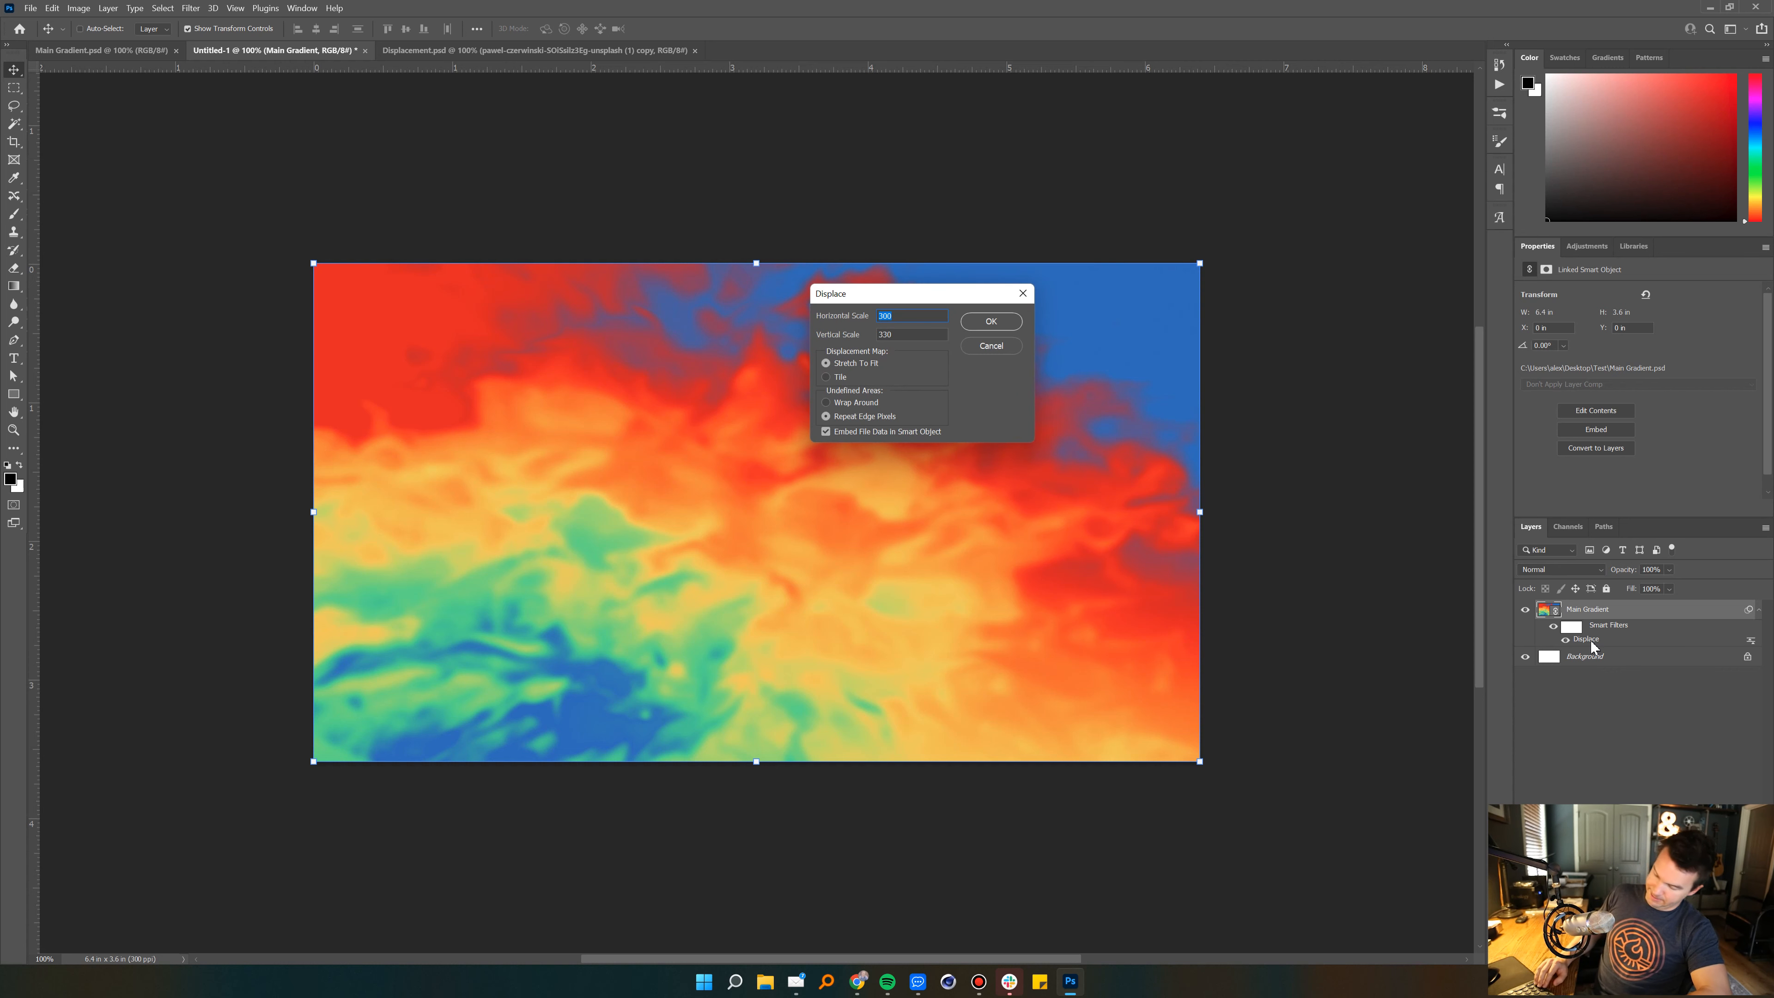
text(80)
key(Tab)
text(80)
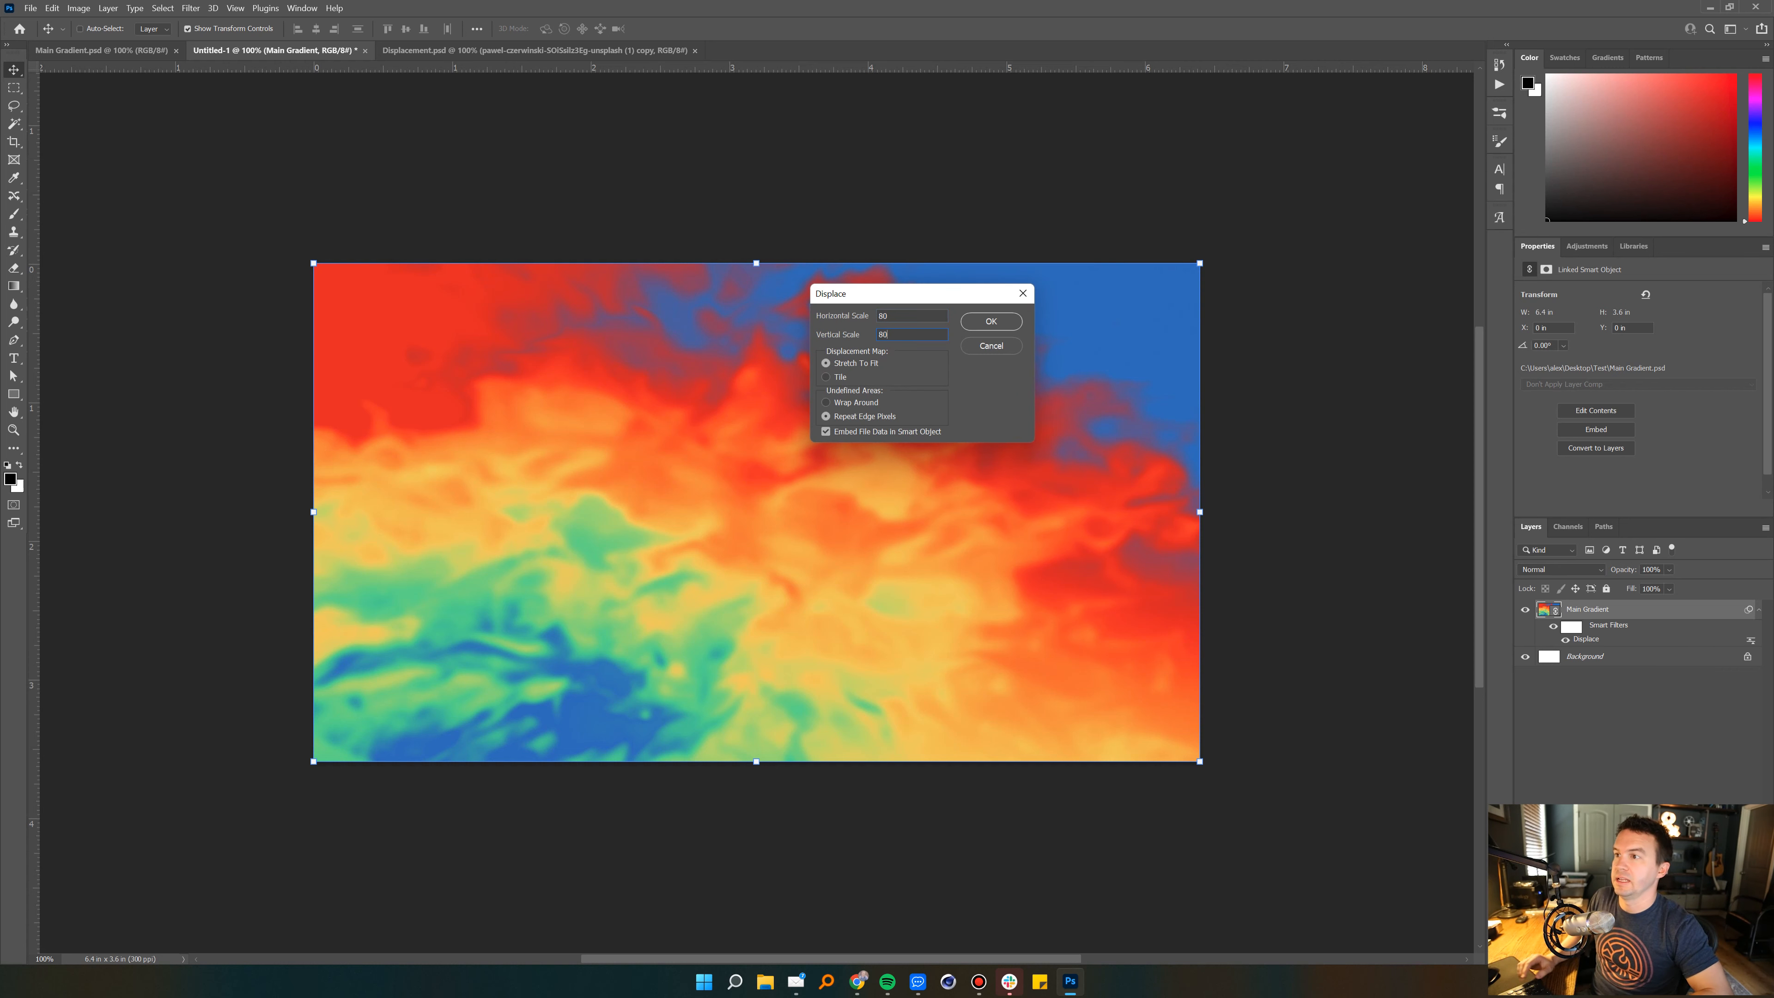
key(Return)
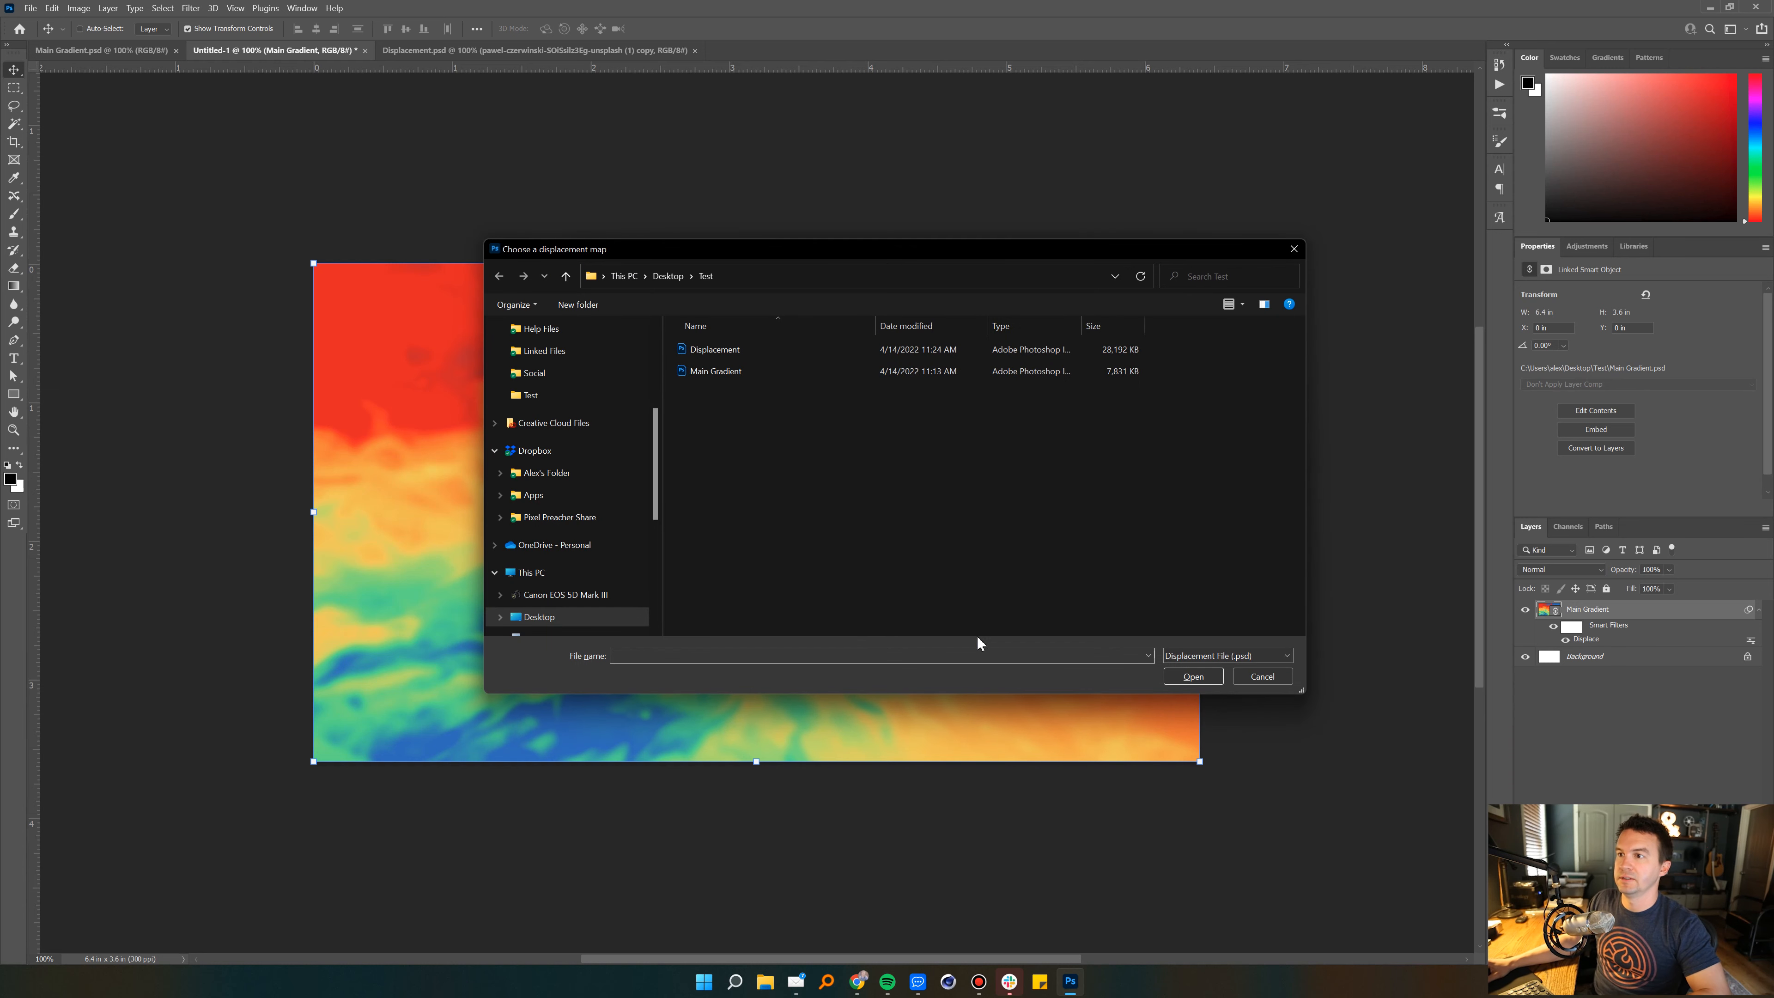
double_click(772, 371)
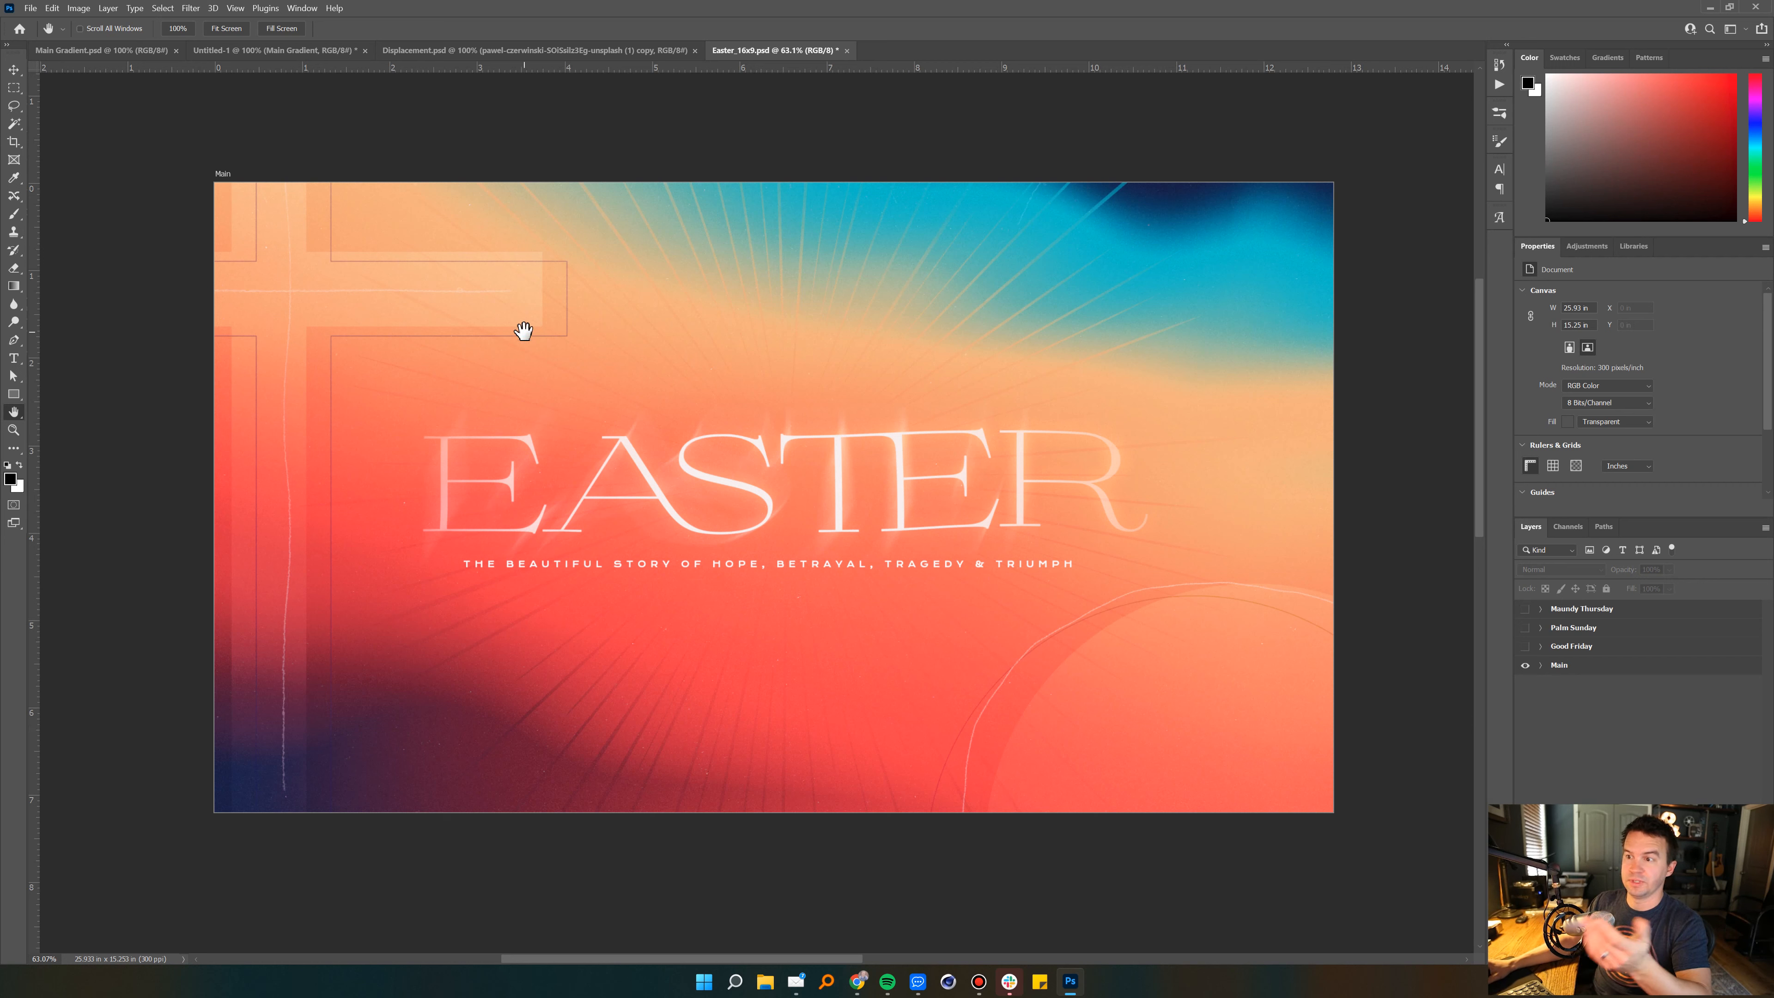
Step: In the Easter_16x9 artwork, expand the Main artboard and its Background group and open the linked Main Gradient Displaced smart object
click(1541, 668)
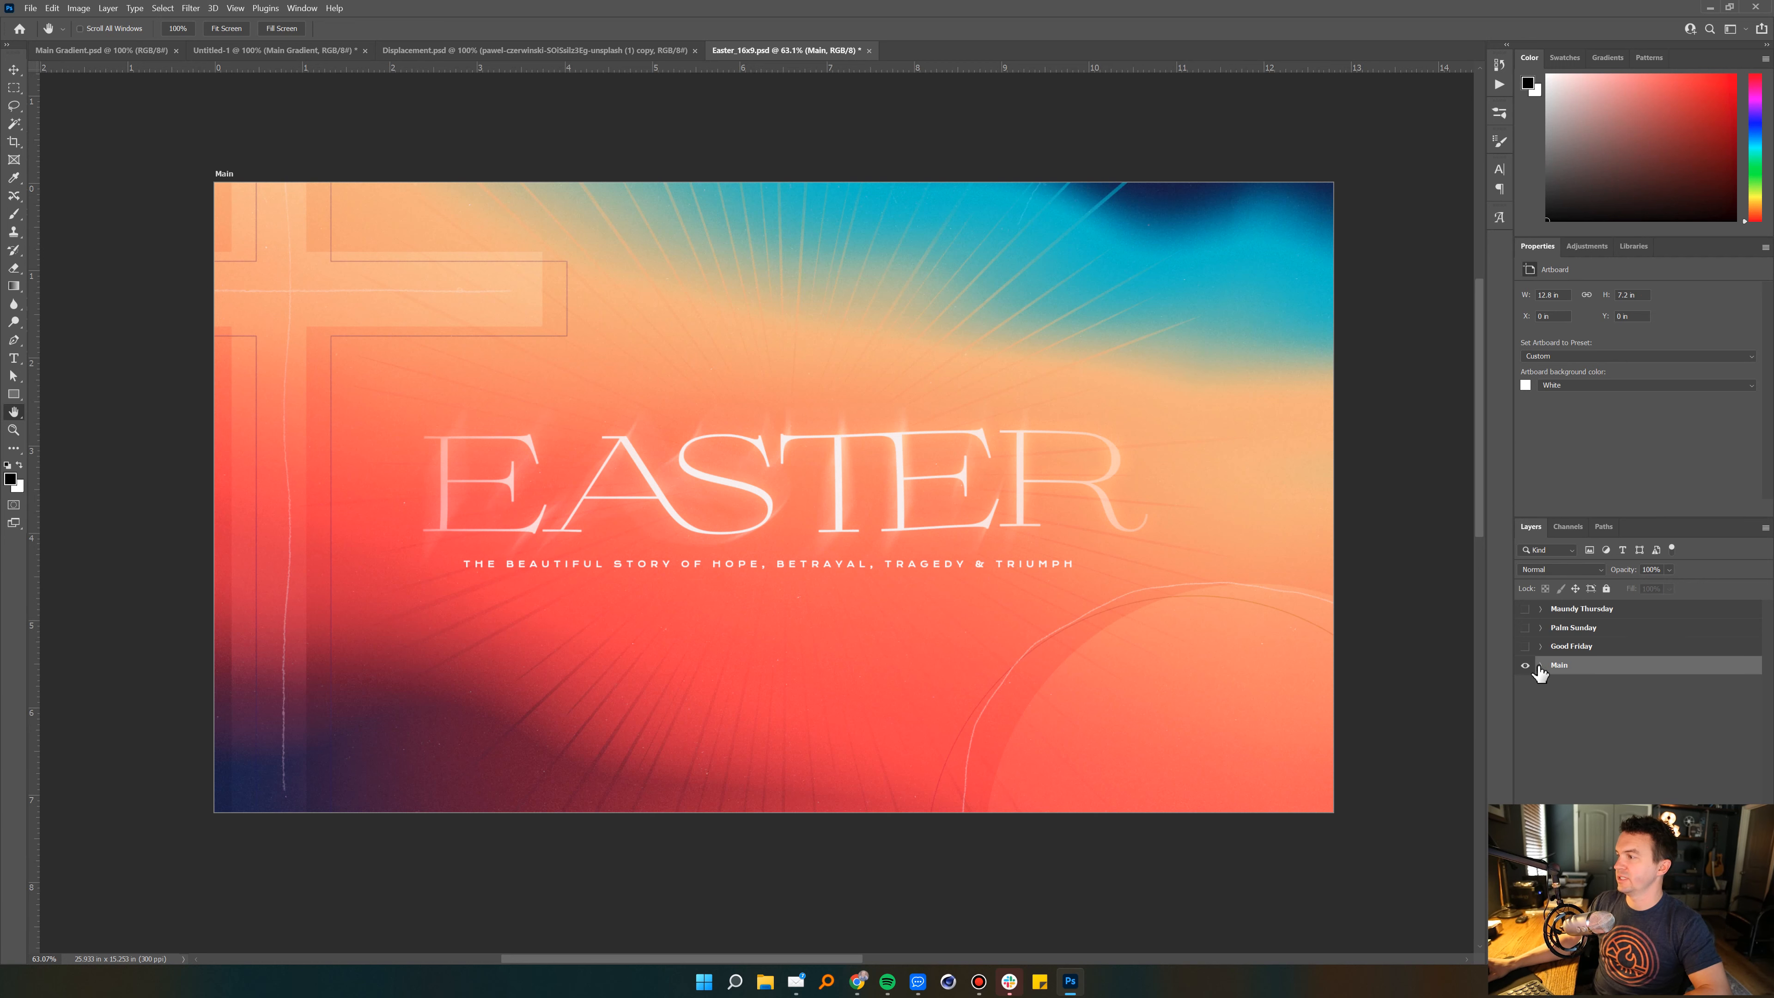
click(1541, 665)
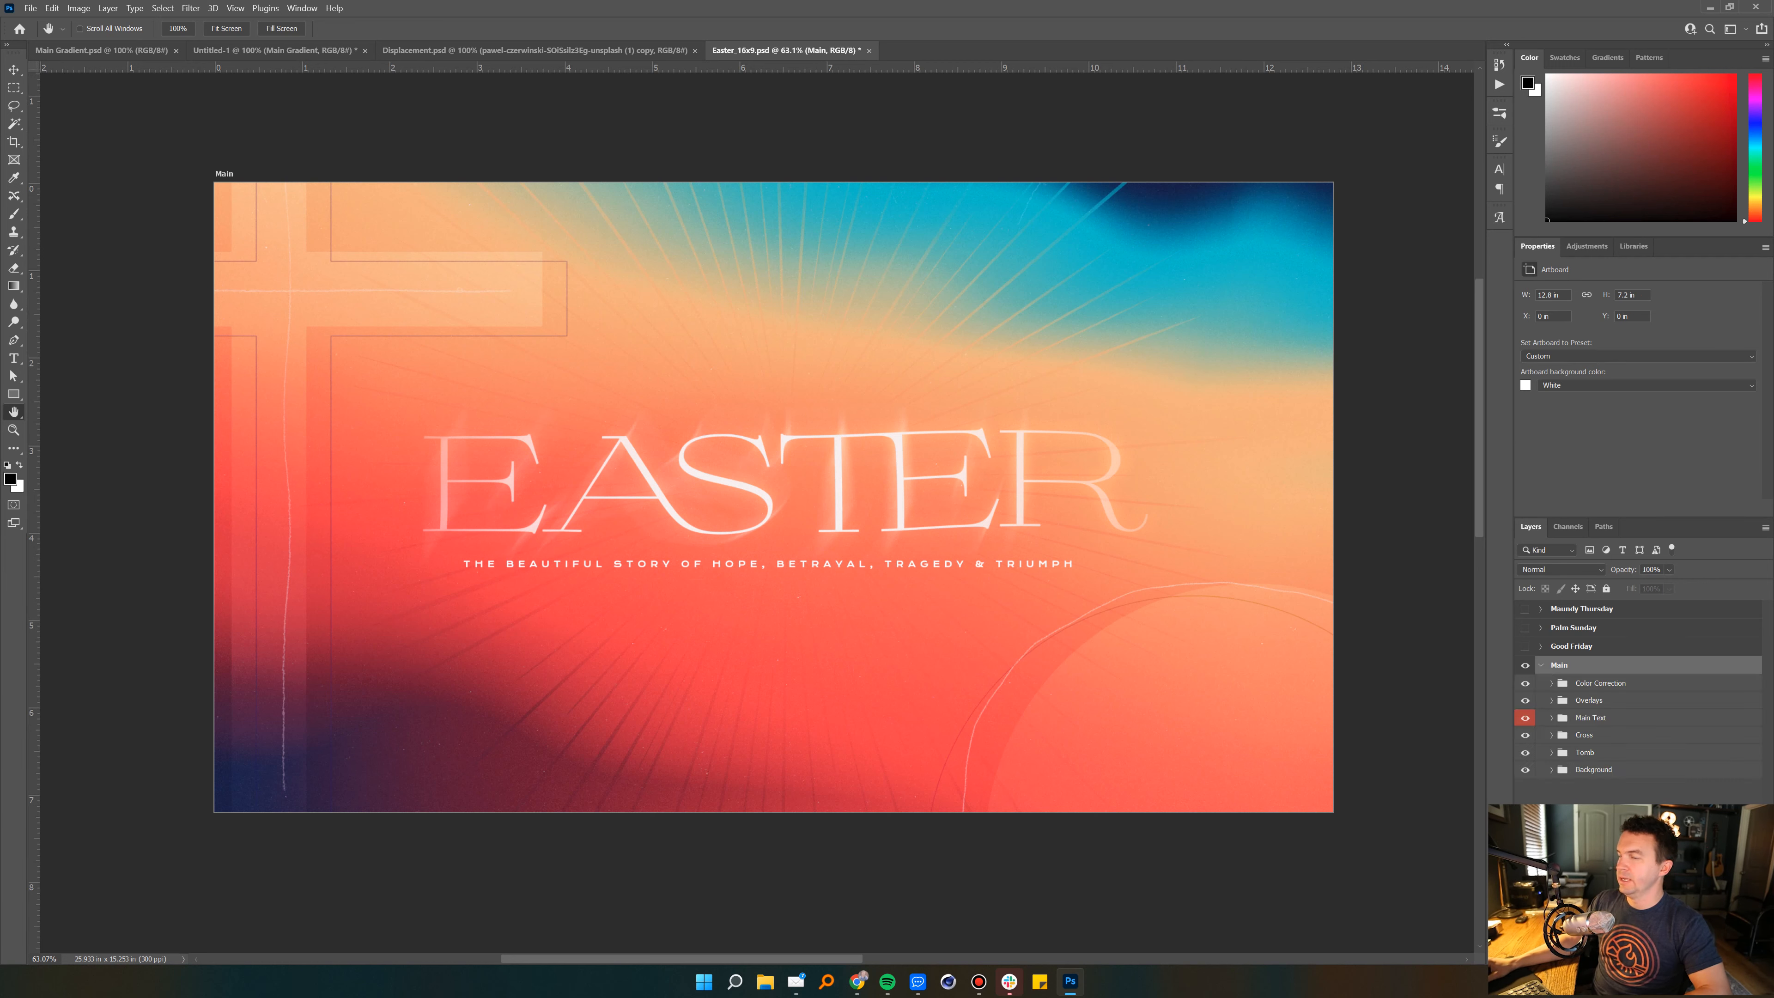
click(1632, 790)
click(1550, 770)
click(1606, 806)
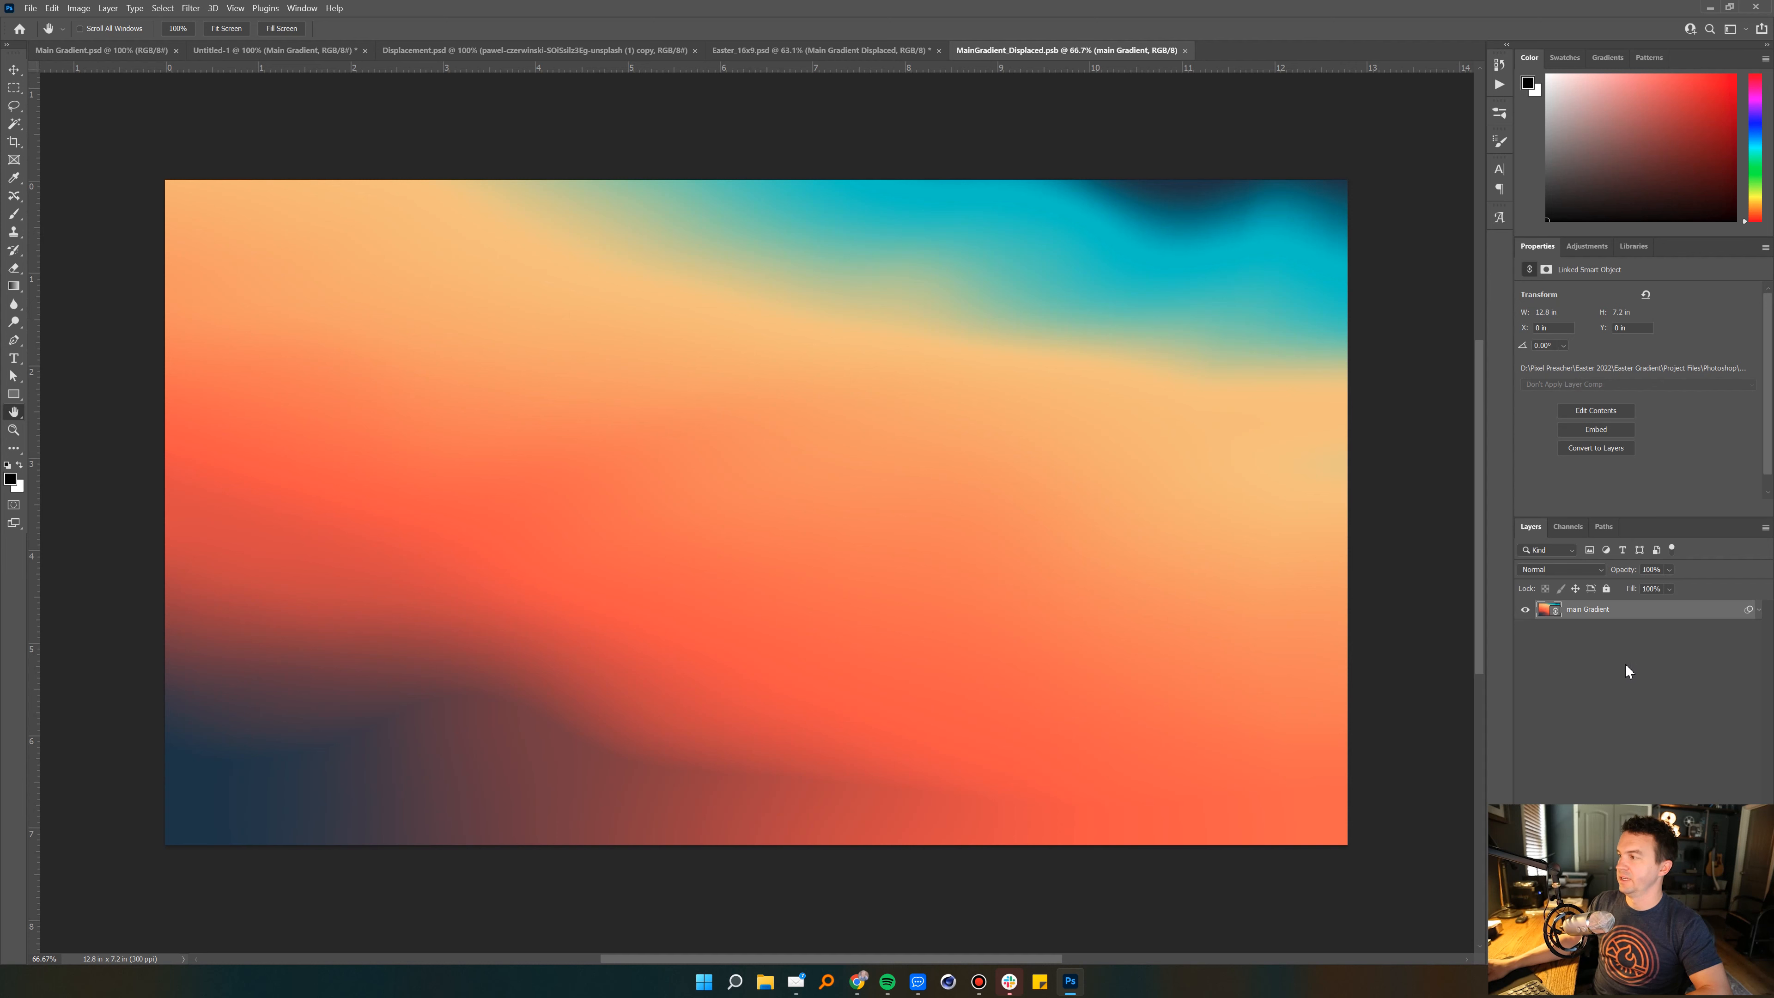
Step: Examine the Displace filter on the linked main Gradient layer, open its undistorted source gradient and return to MainGradient_Displaced
click(1600, 680)
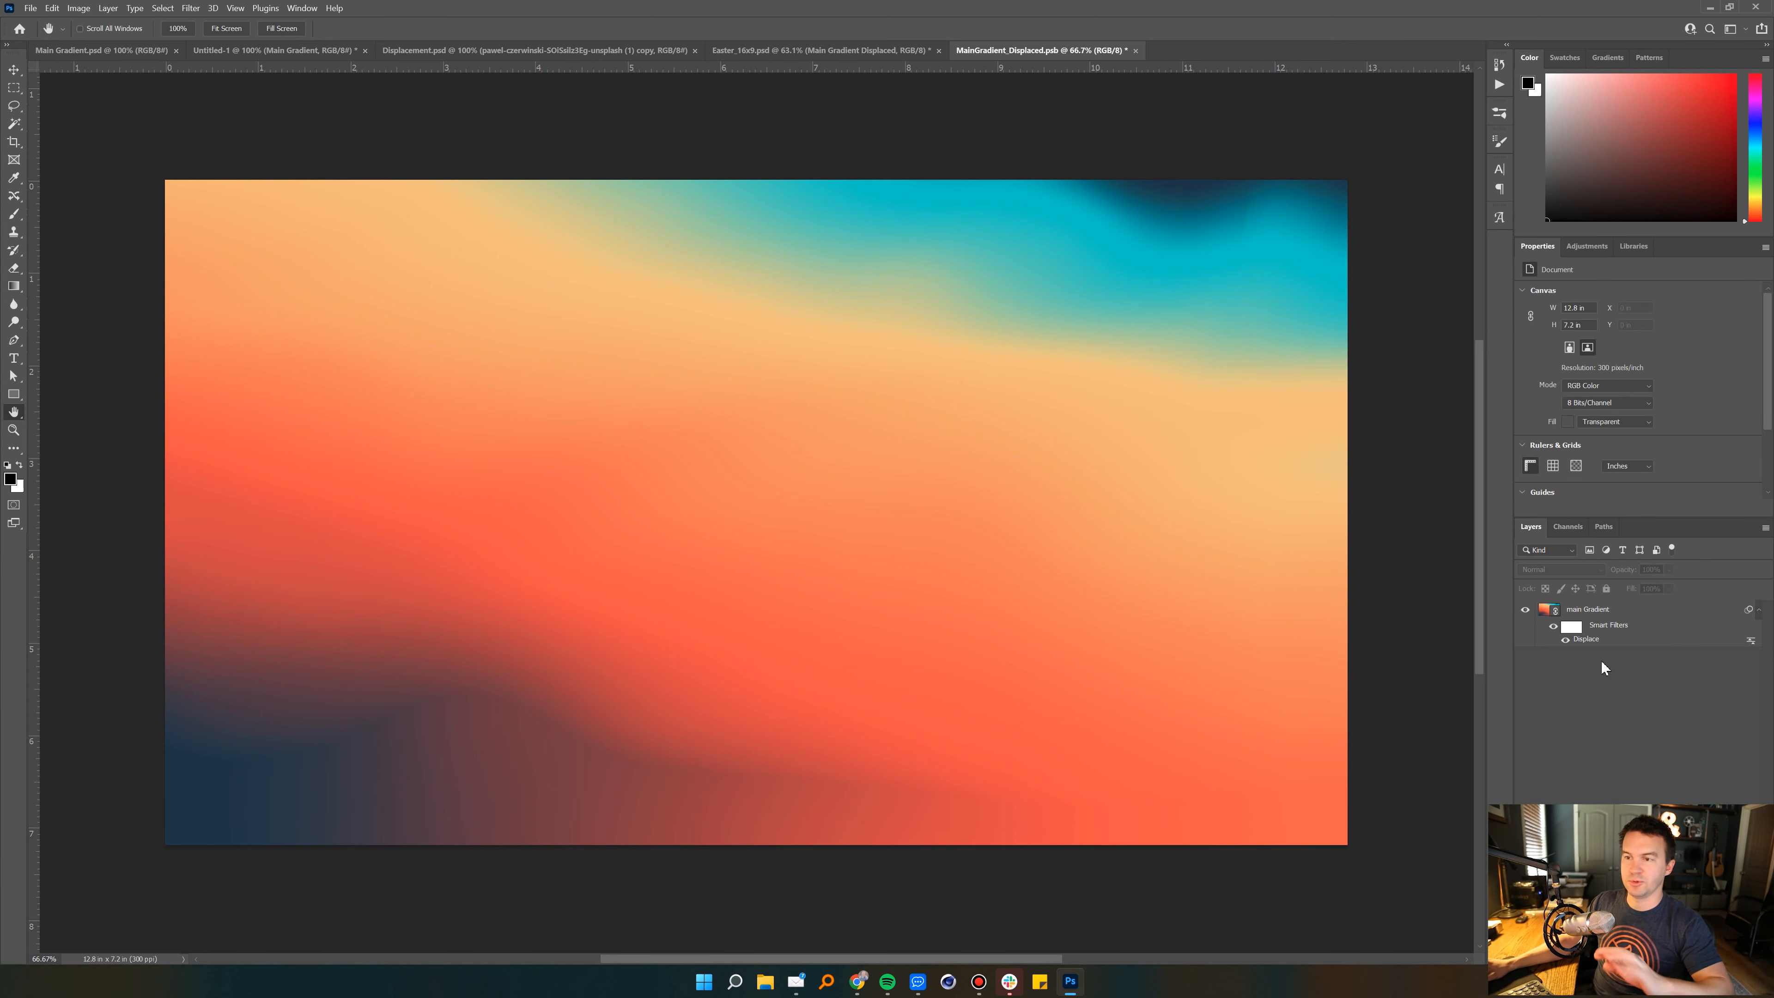
double_click(1552, 615)
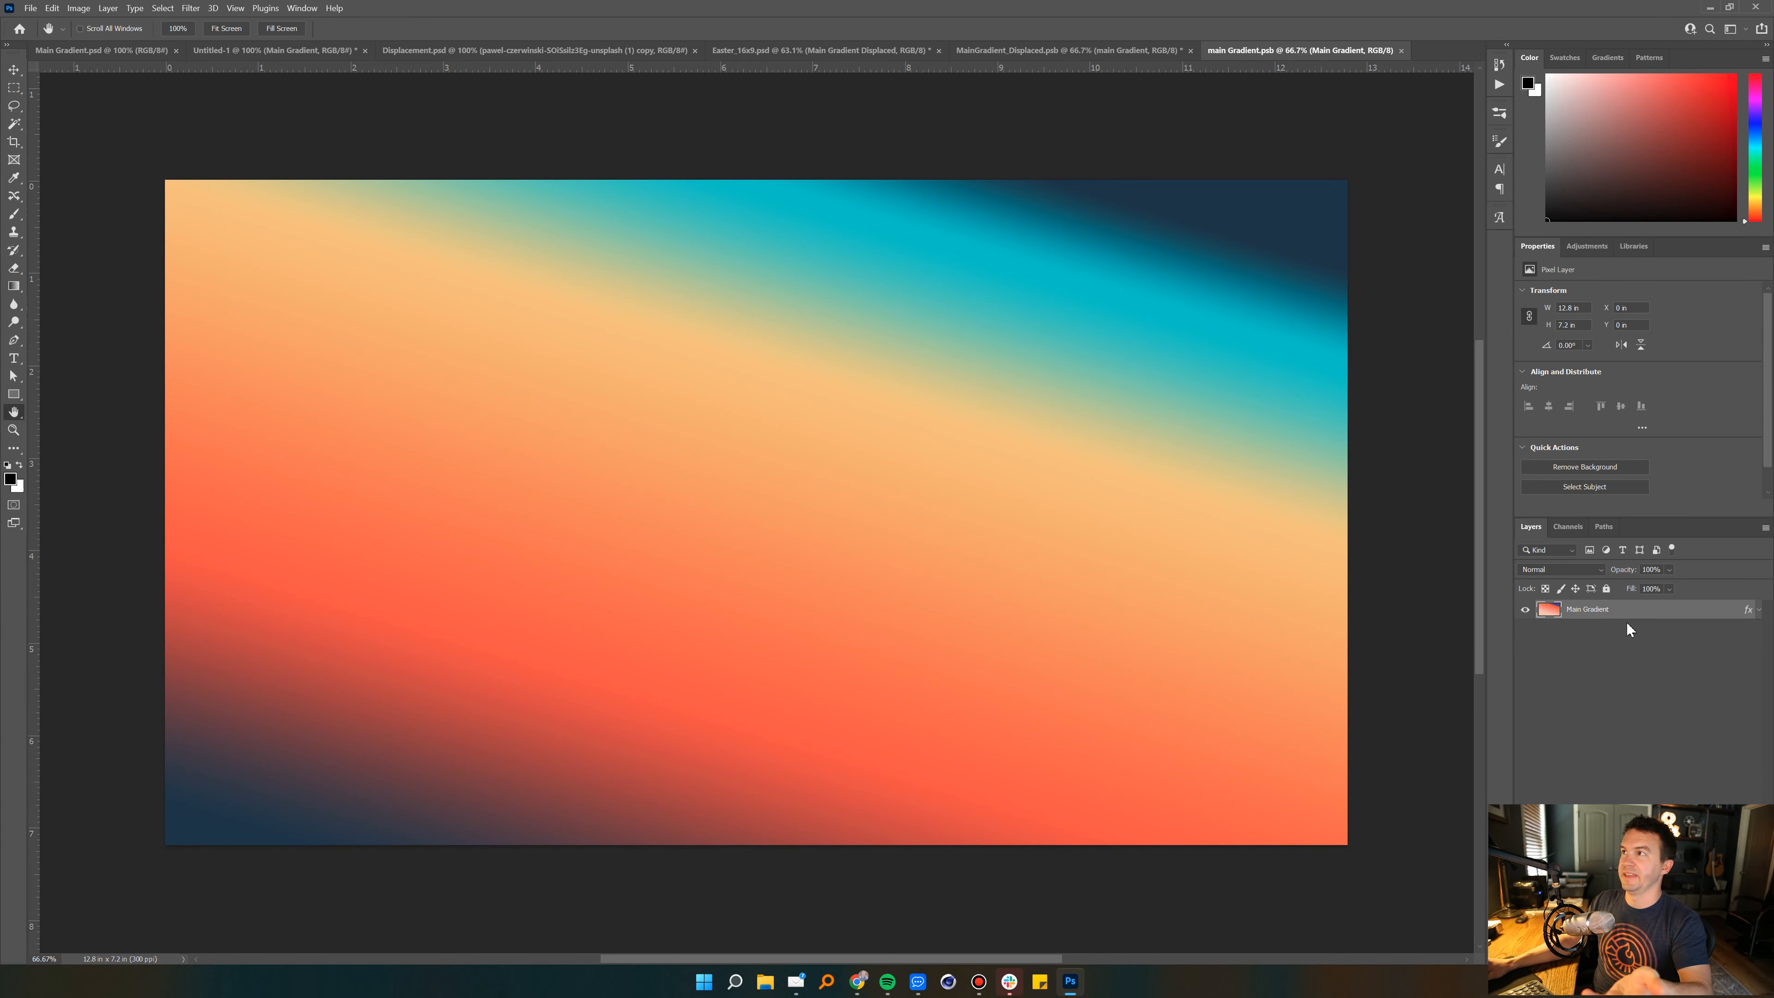
click(1140, 52)
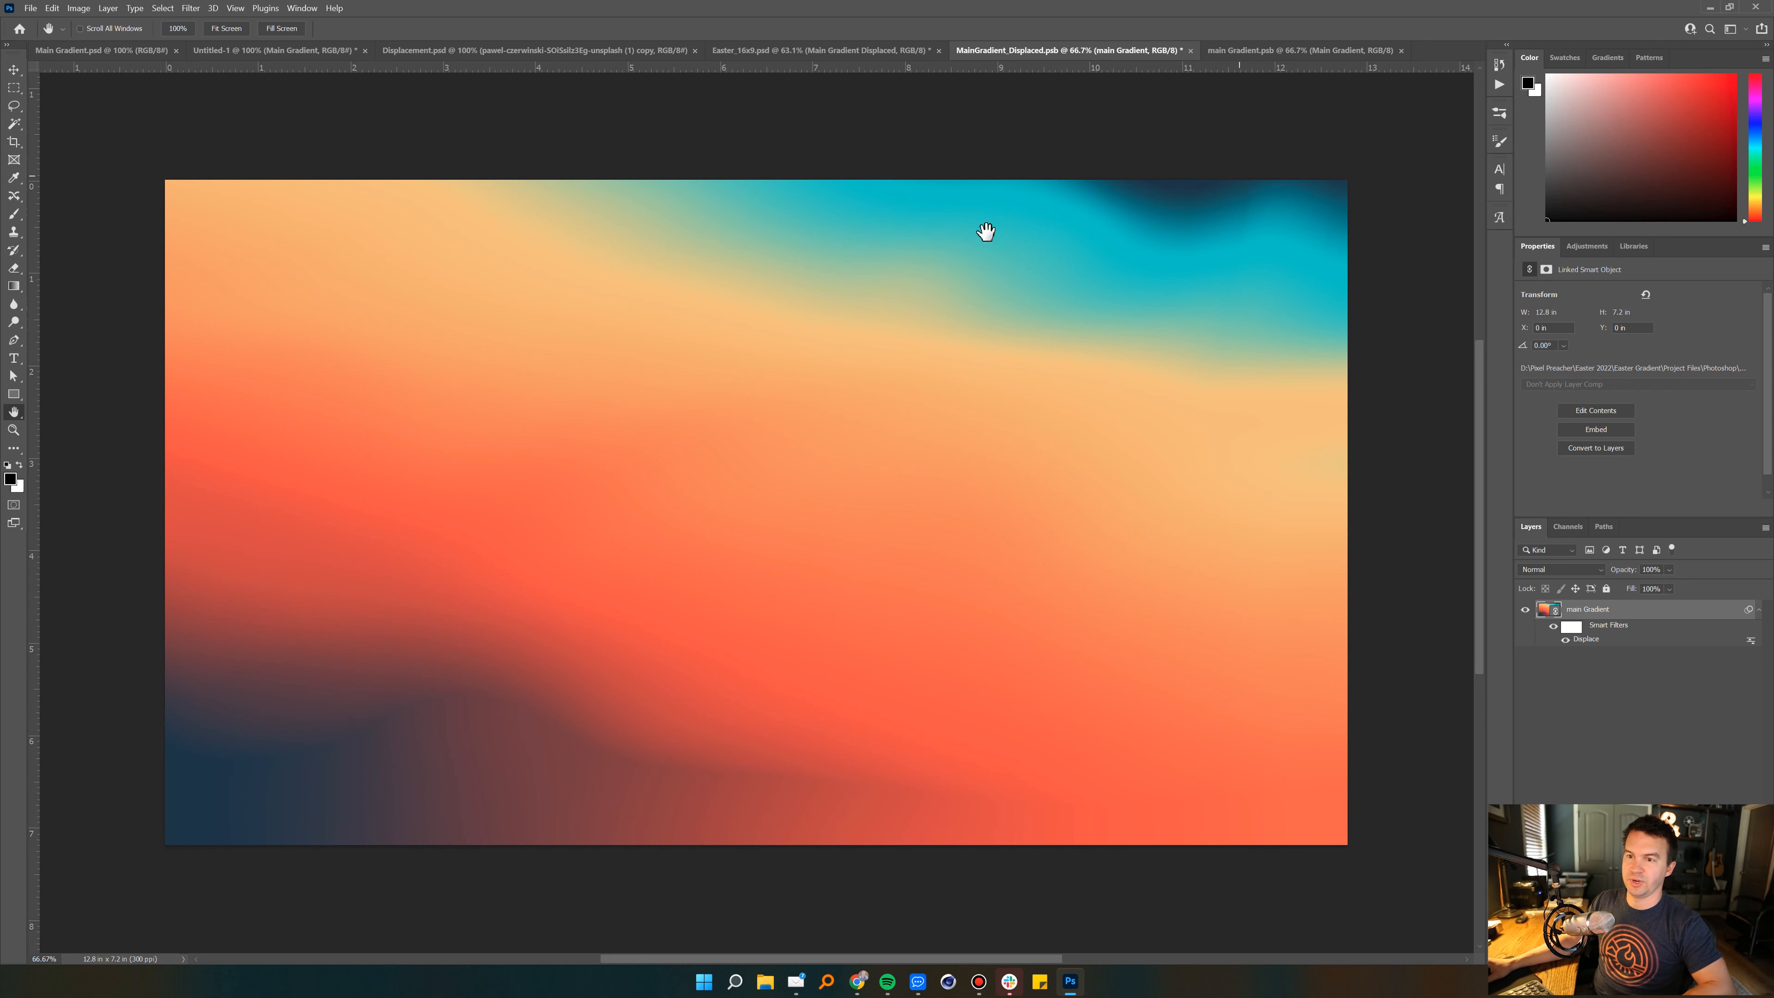
click(1648, 673)
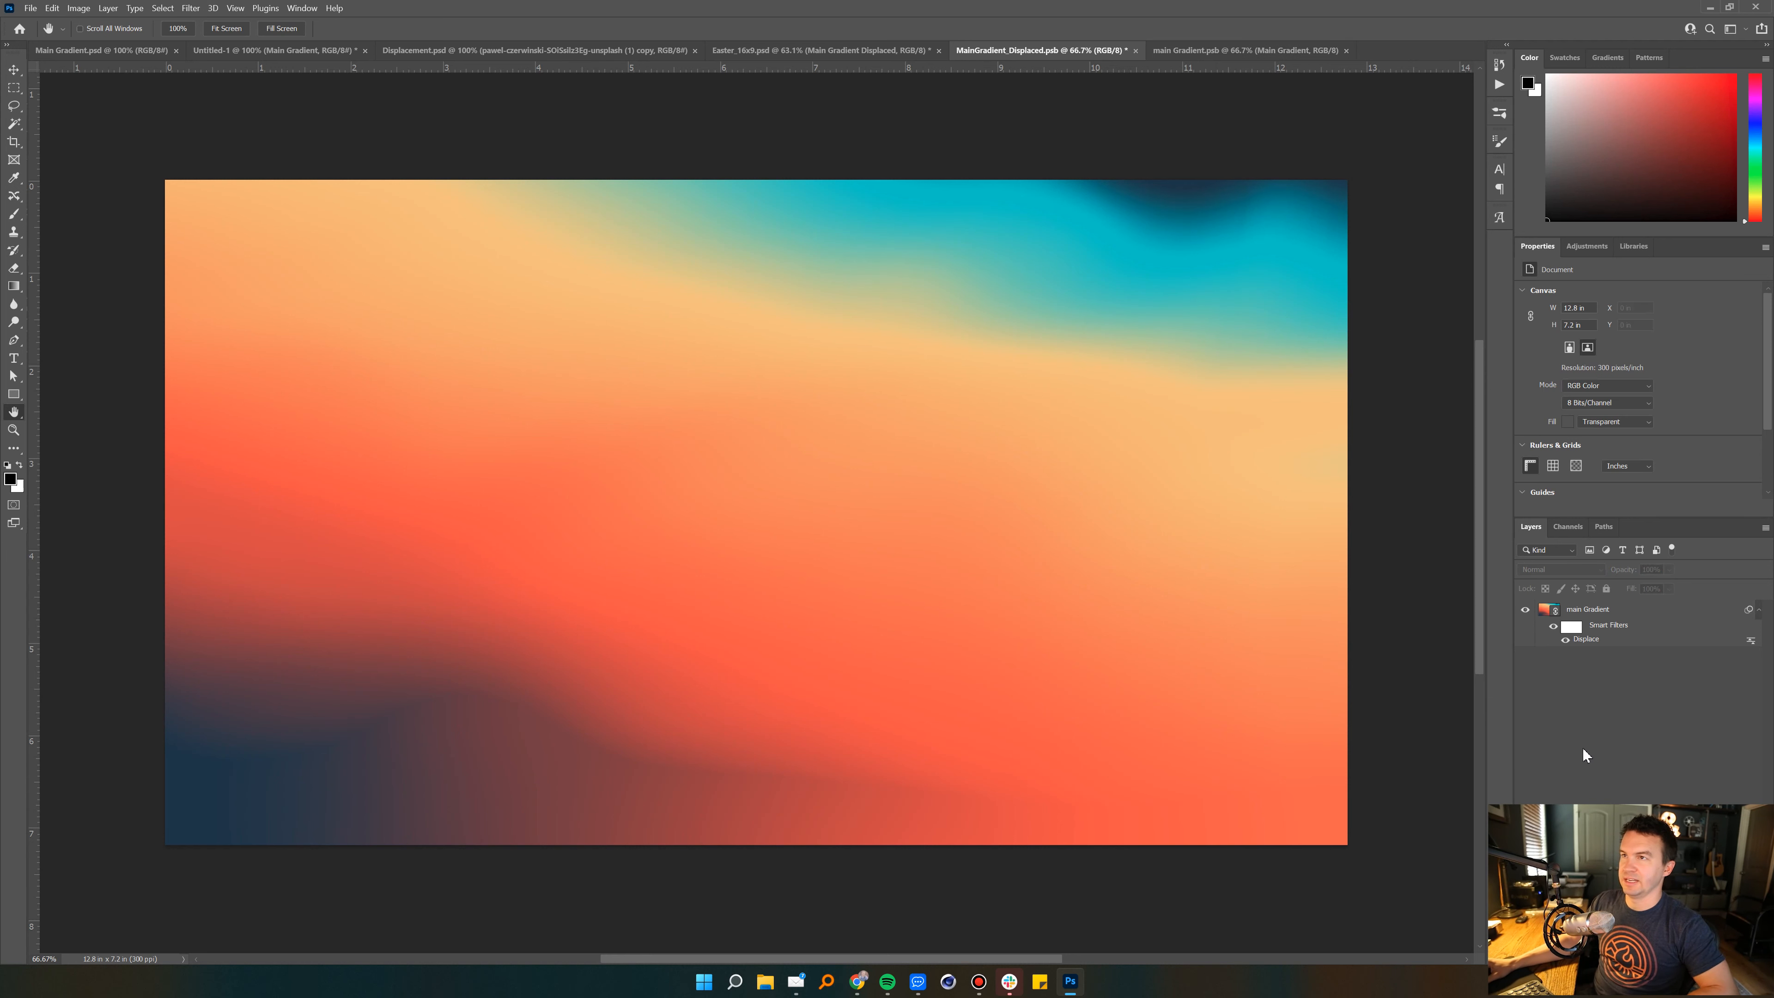
Step: Return to the Easter_16x9 artwork and examine the Color Balance and Selective Color adjustments inside its Color Correction group
click(878, 50)
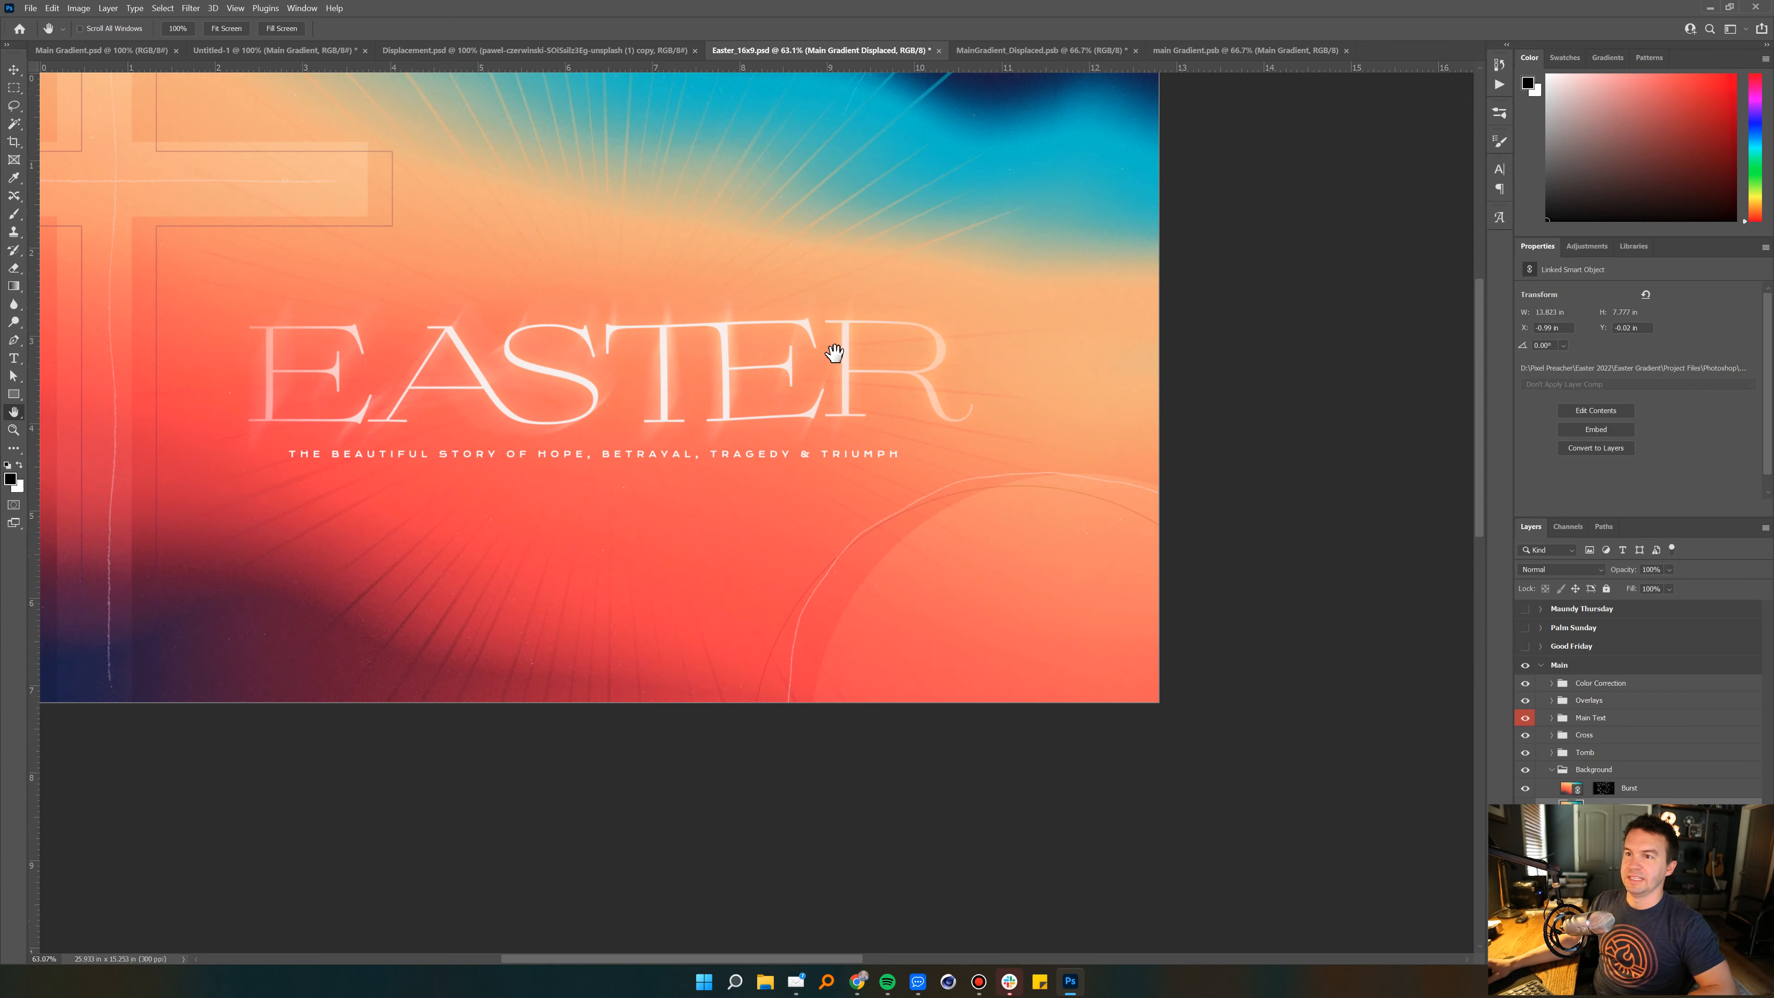
key(z)
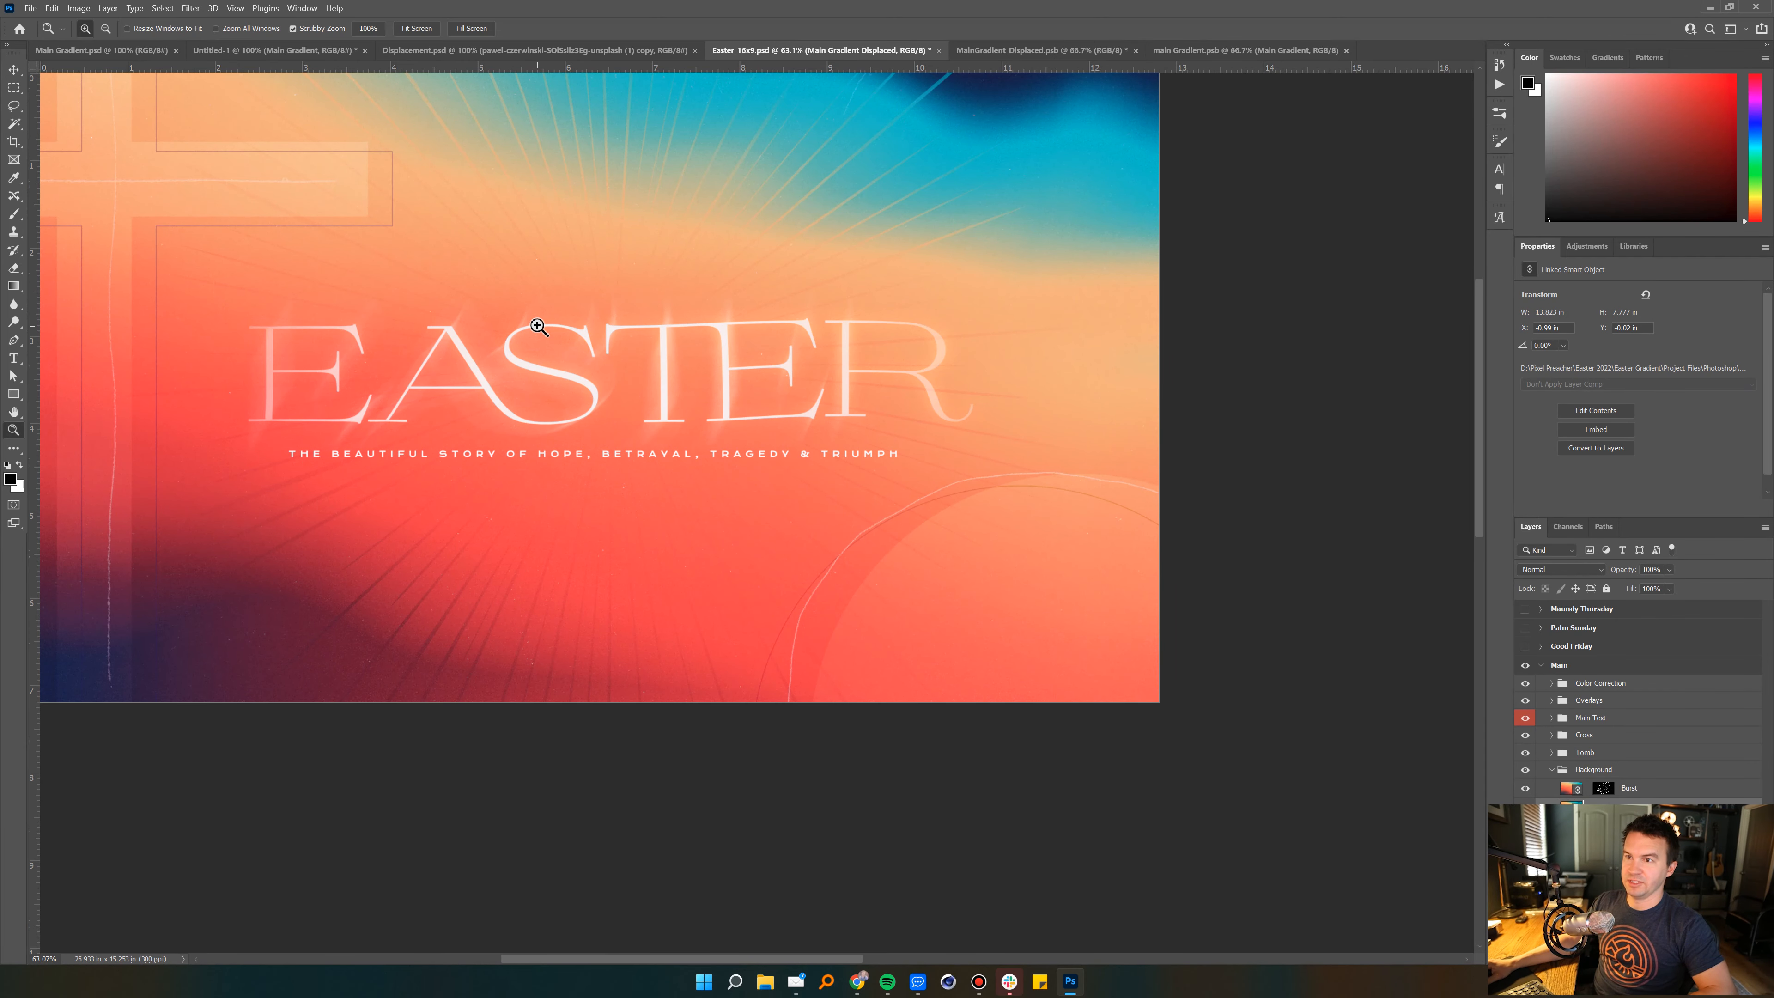
key(h)
drag(523, 288, 637, 402)
key(v)
click(1575, 683)
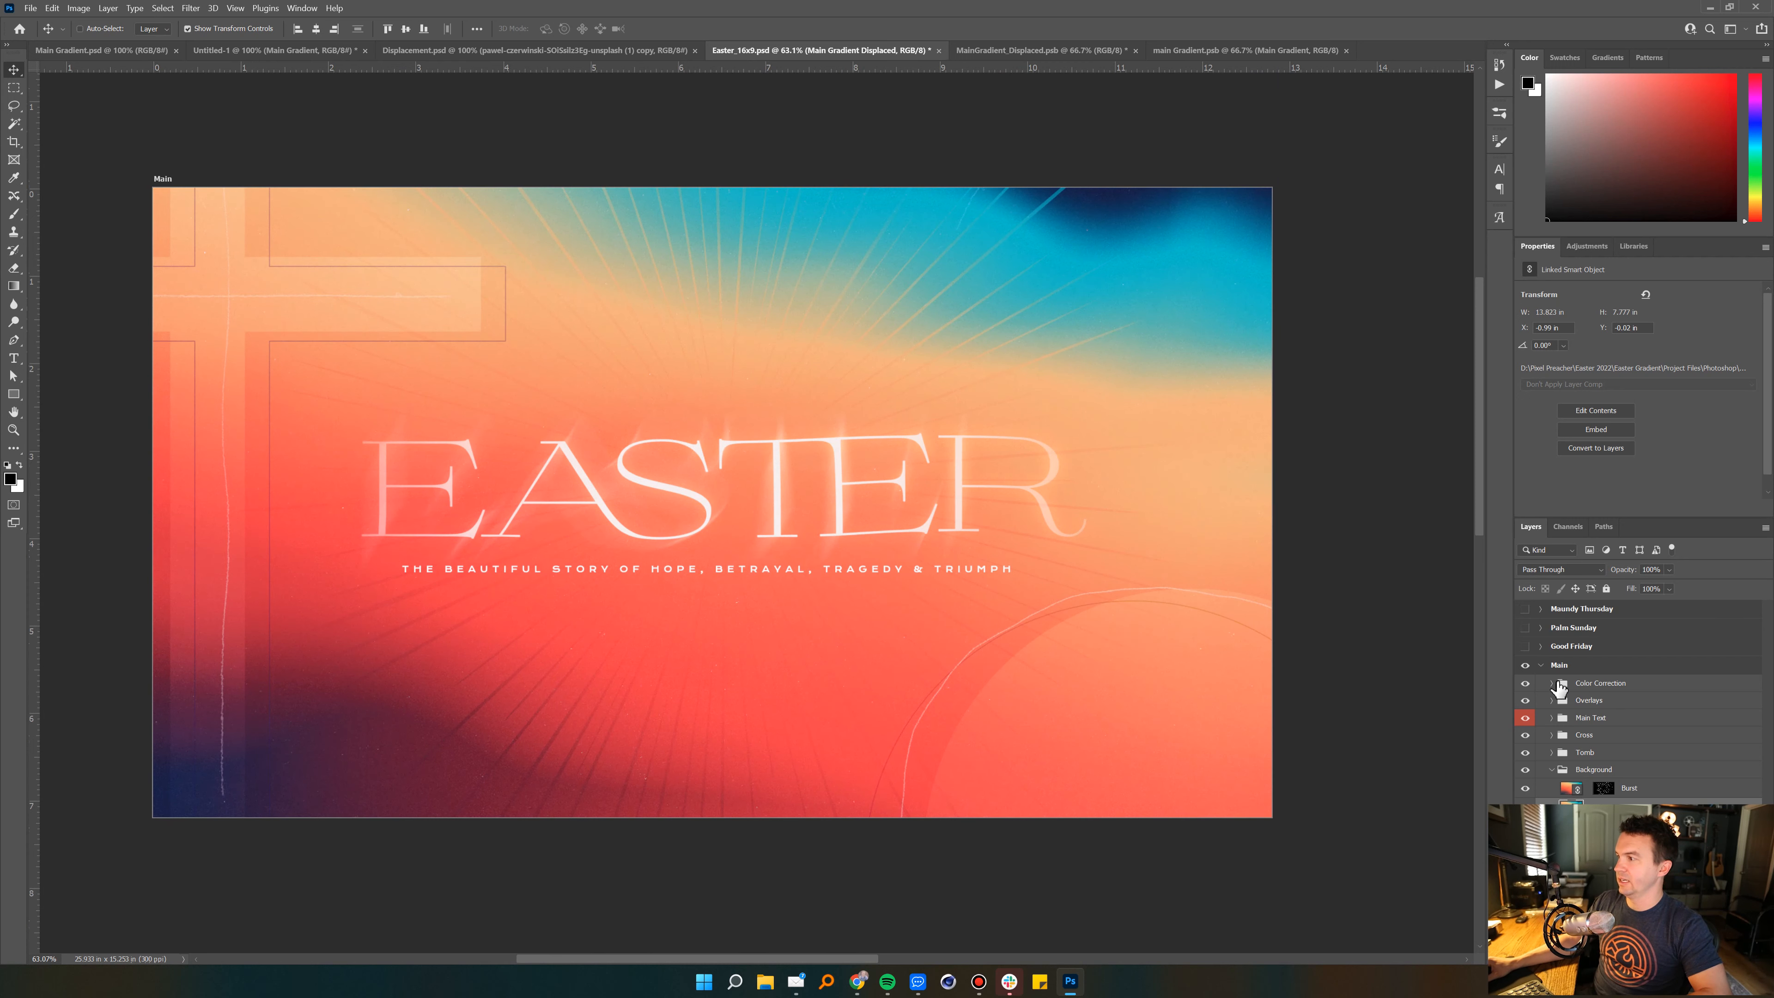
click(1551, 682)
click(1603, 700)
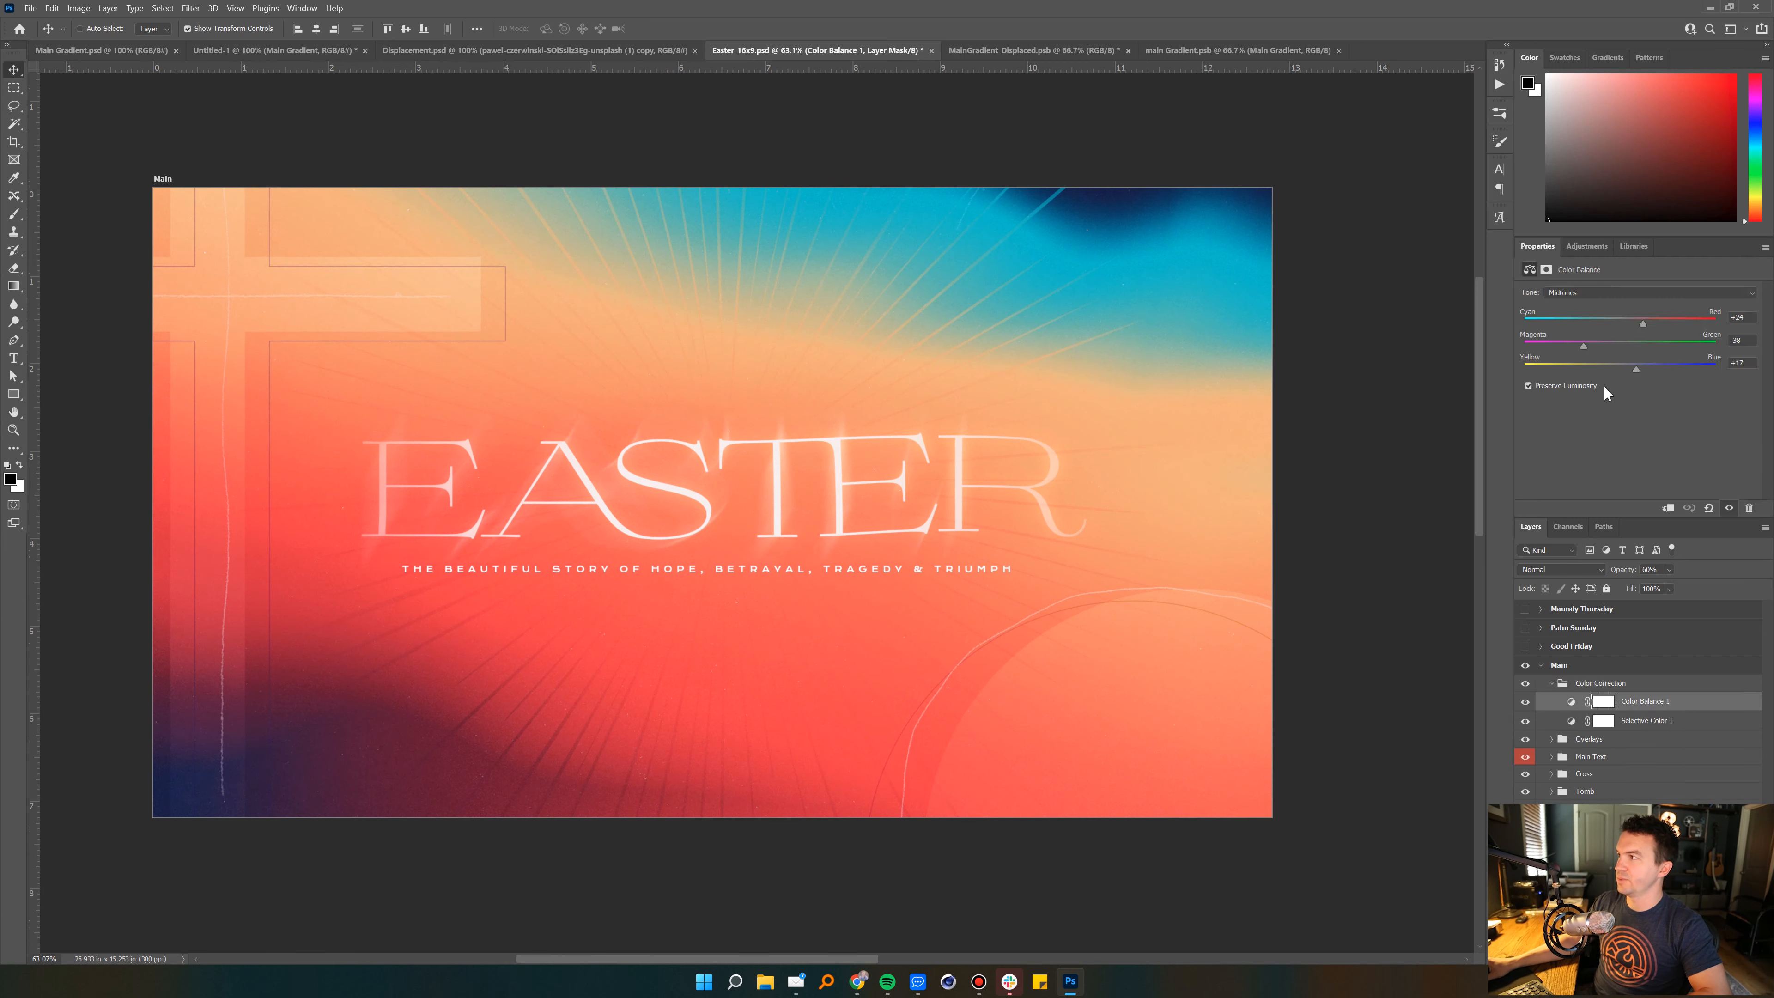
click(1650, 725)
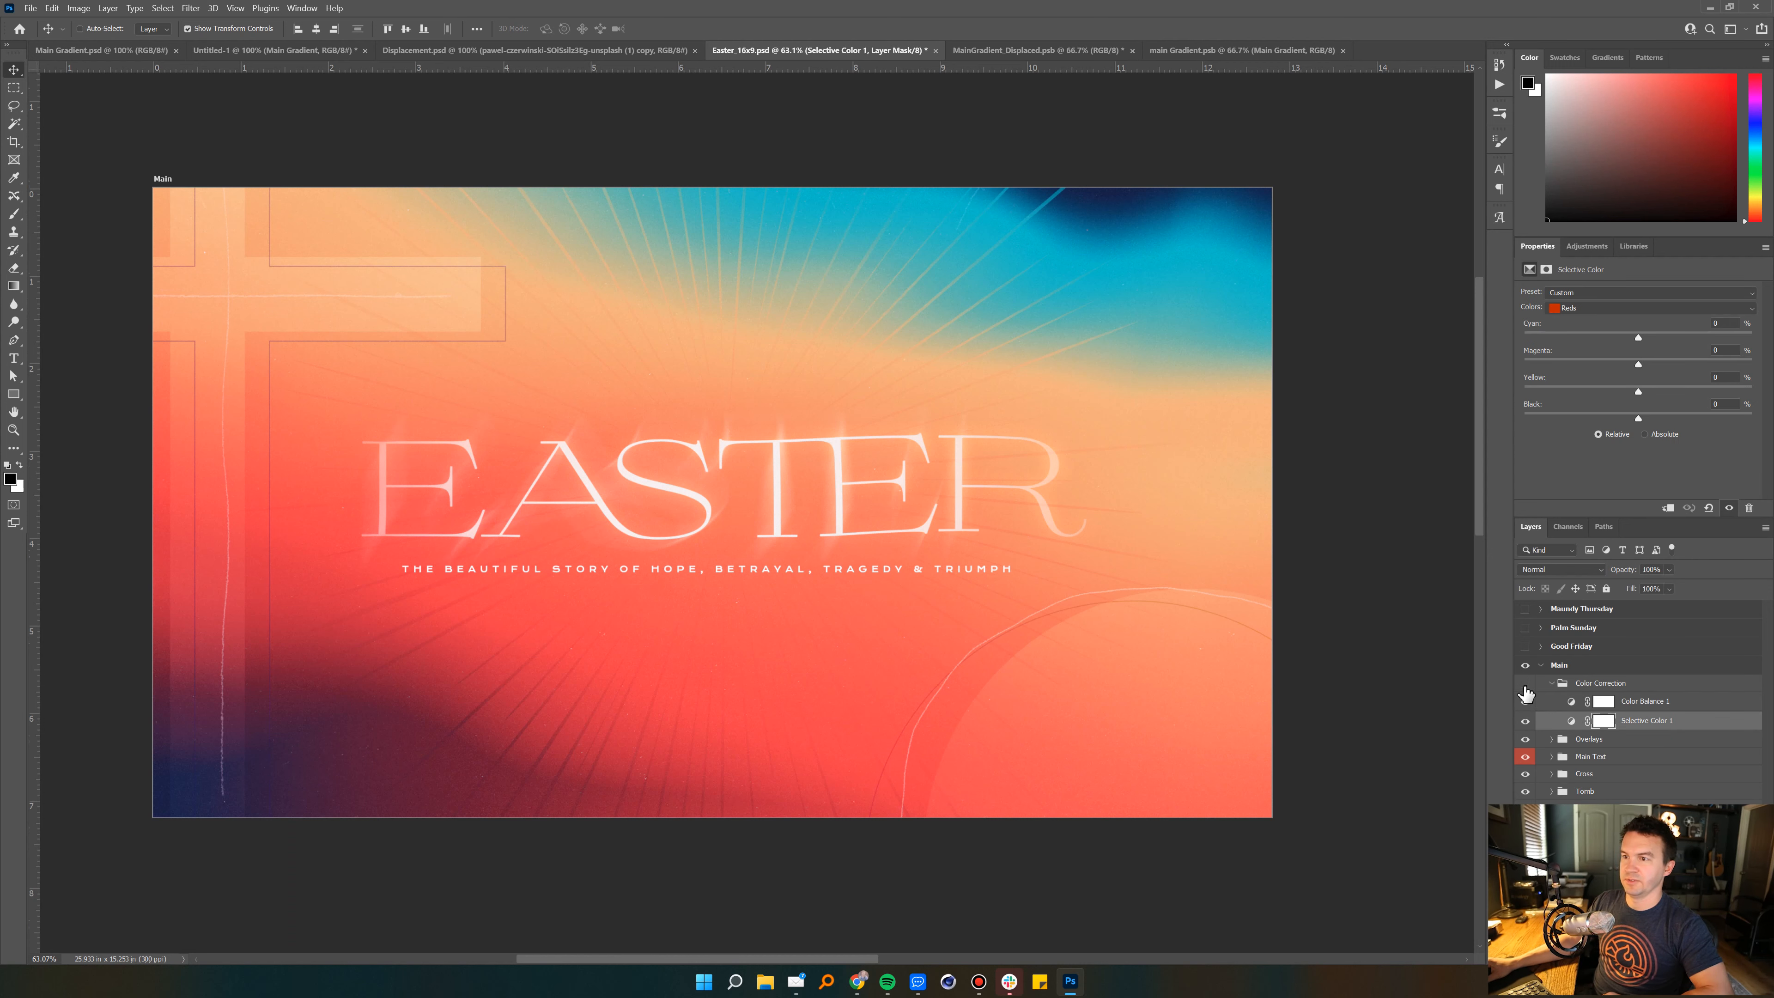
Step: Compare the Easter artwork with the Color Correction group hidden and shown
click(1524, 684)
click(1524, 684)
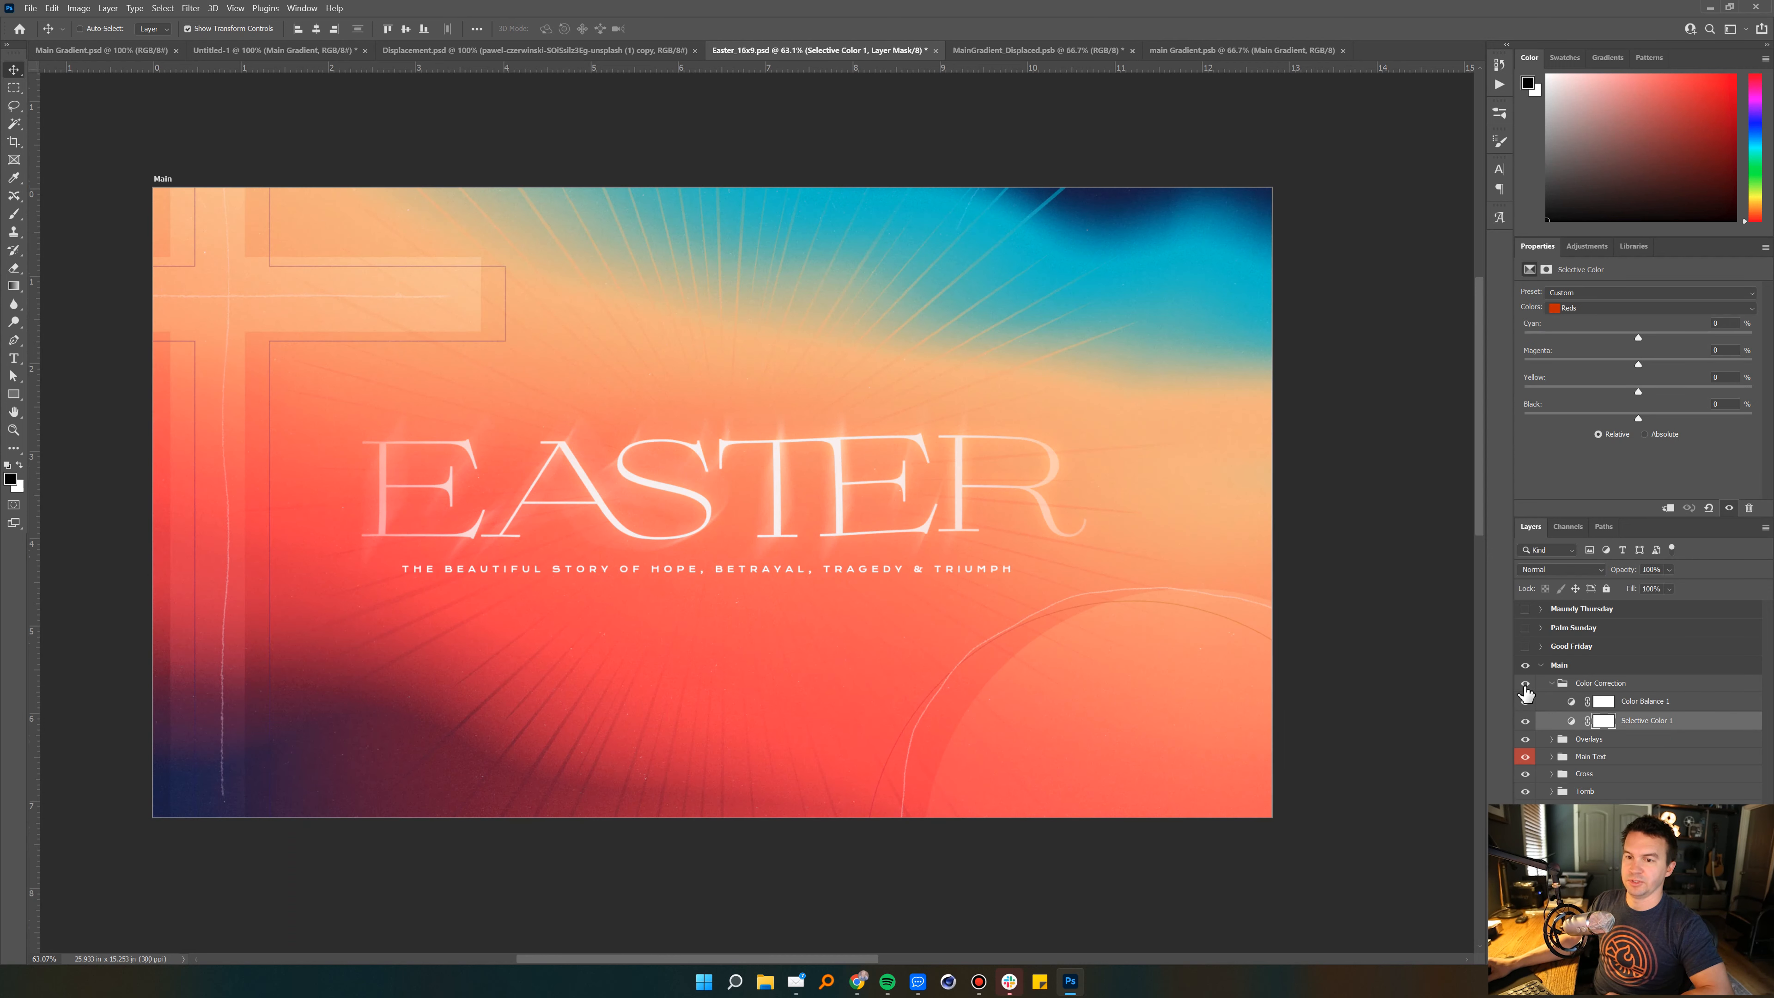
click(1524, 684)
click(1524, 685)
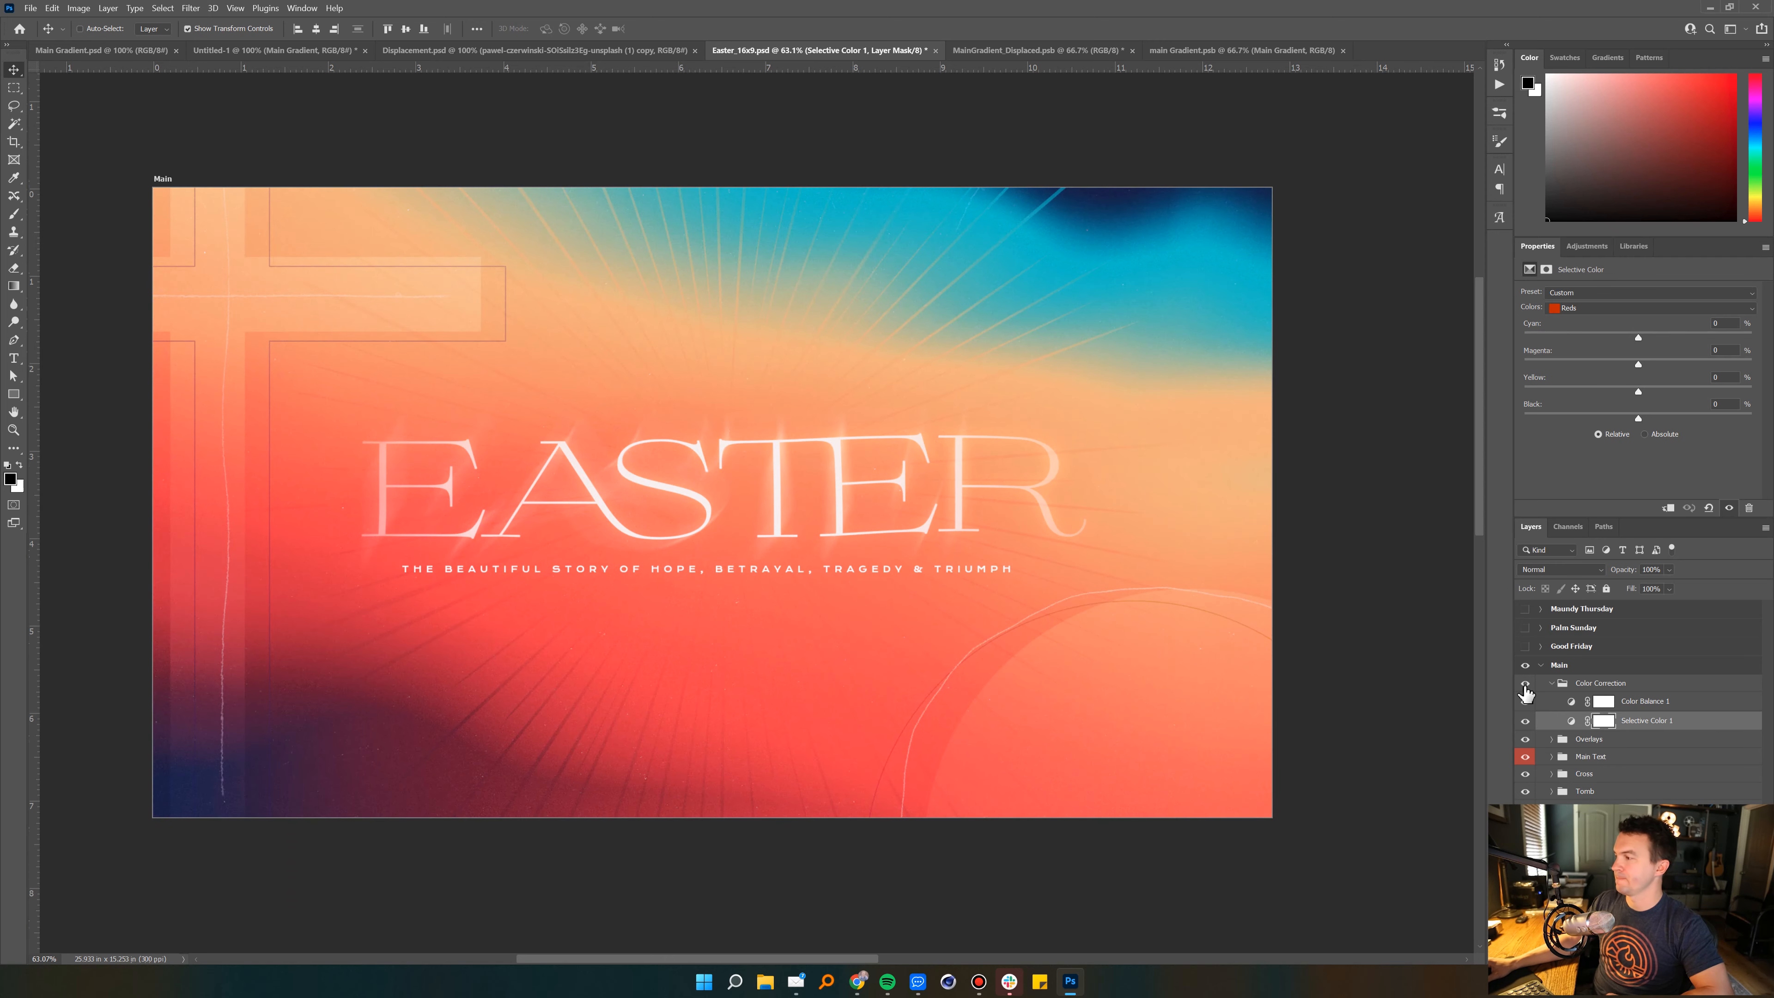
Step: Expand the Overlays group and its Specks subgroup, and open the embedded Dirty-Surface-Texture-09 smart object
click(1619, 741)
click(1551, 738)
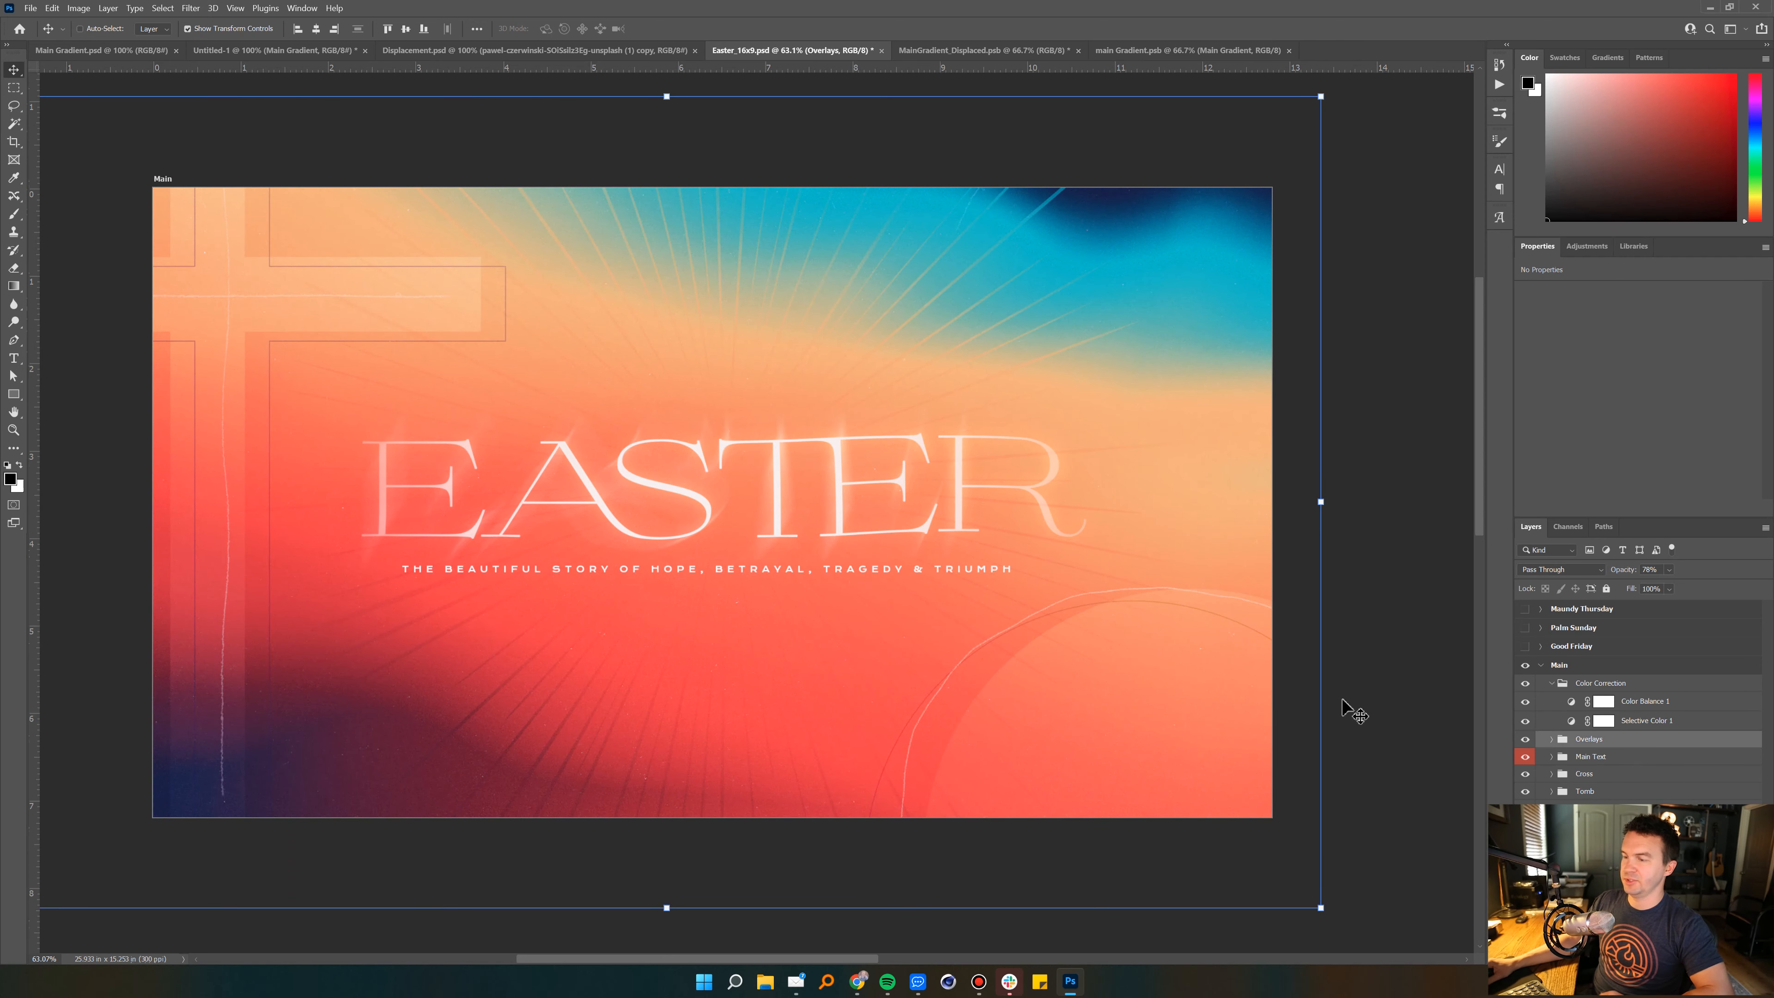
key(z)
drag(687, 585, 691, 586)
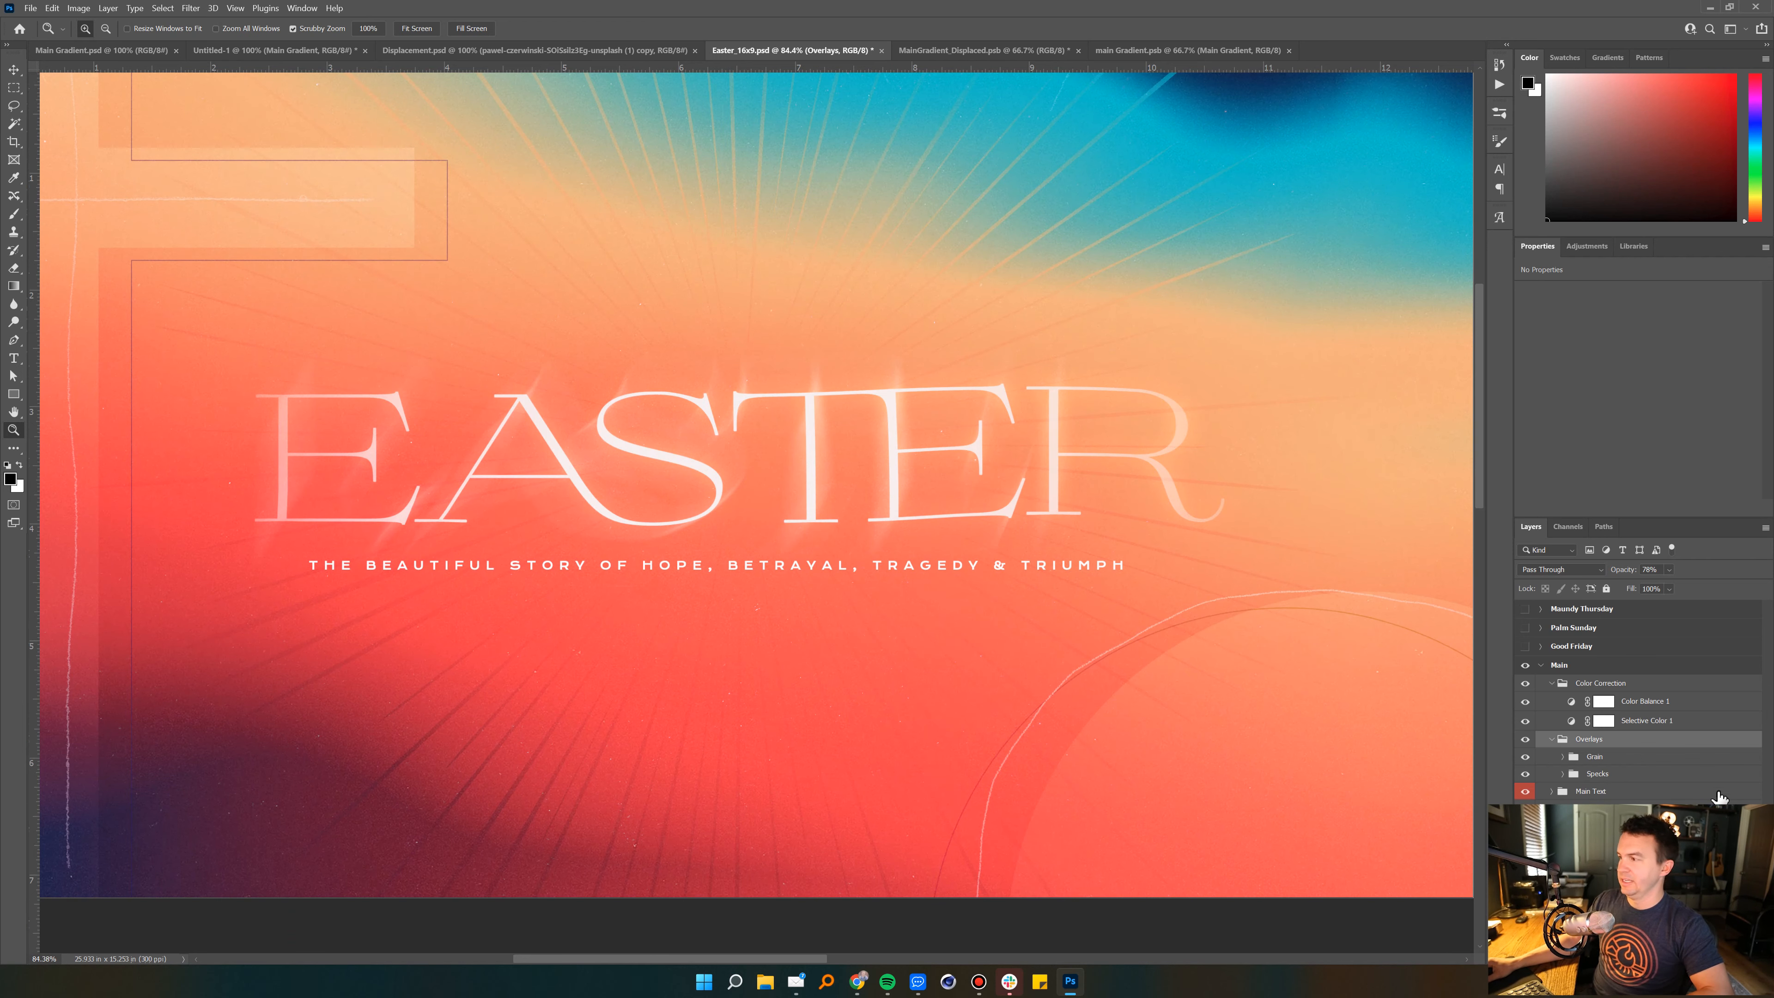
click(1646, 760)
click(1564, 773)
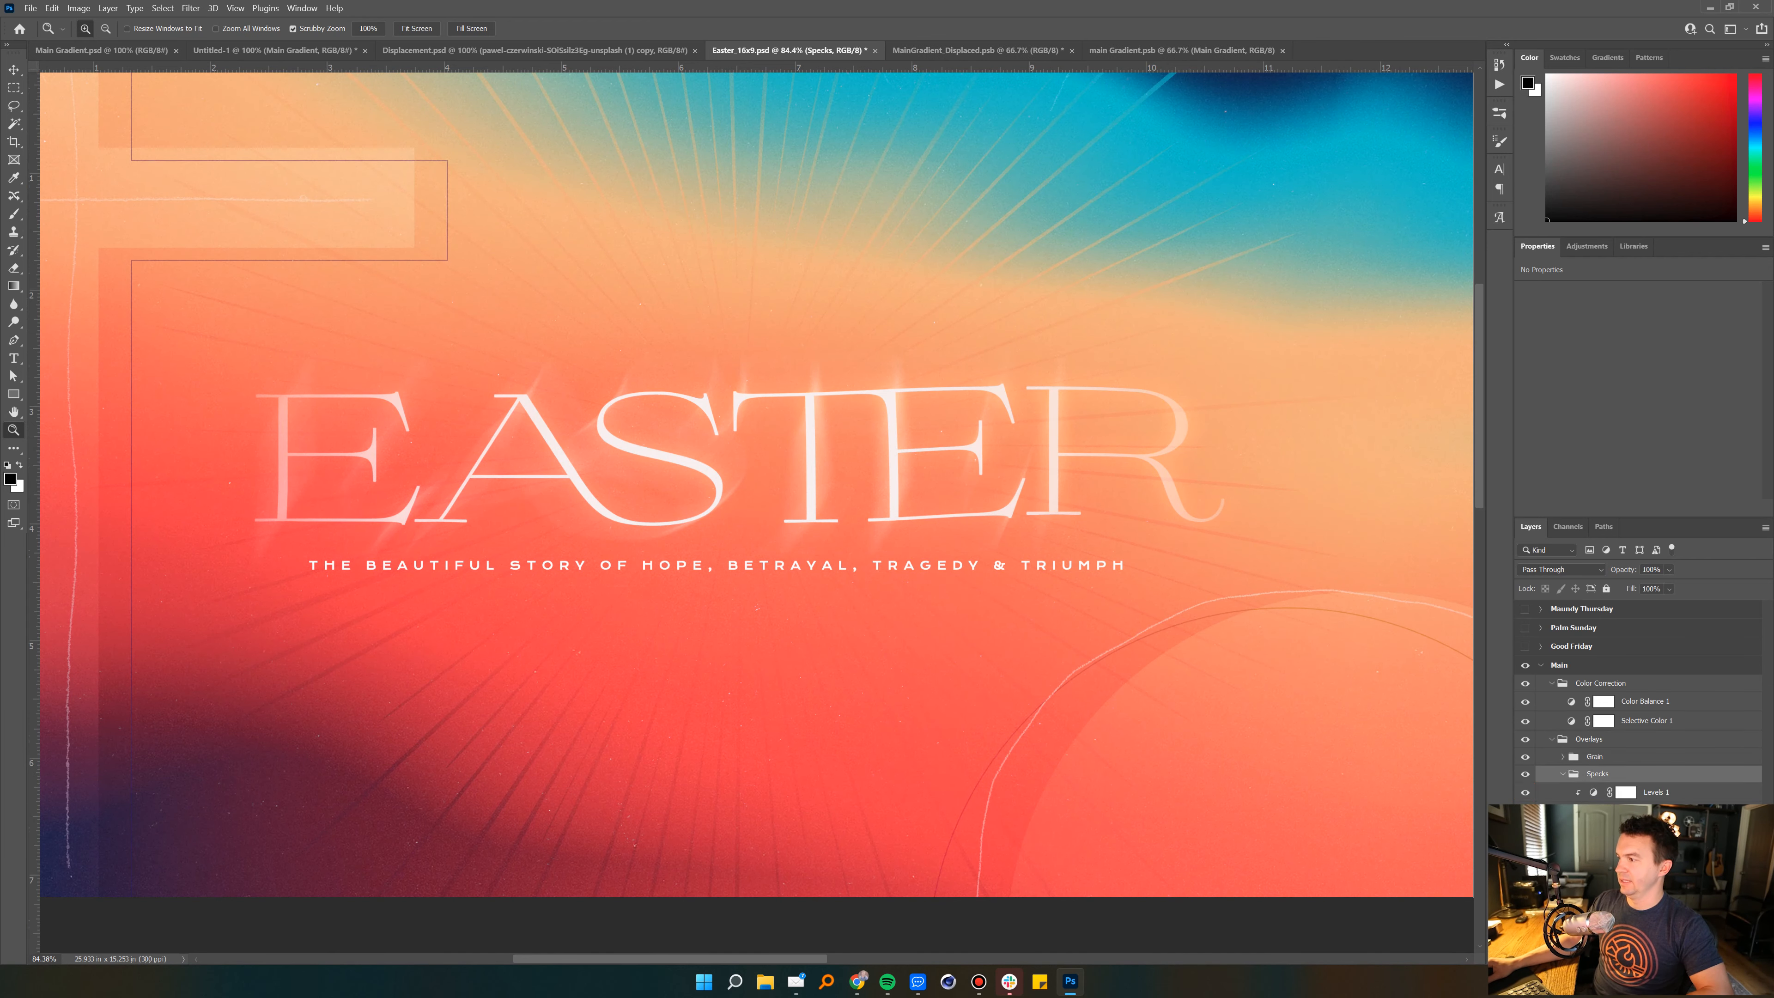
double_click(1582, 809)
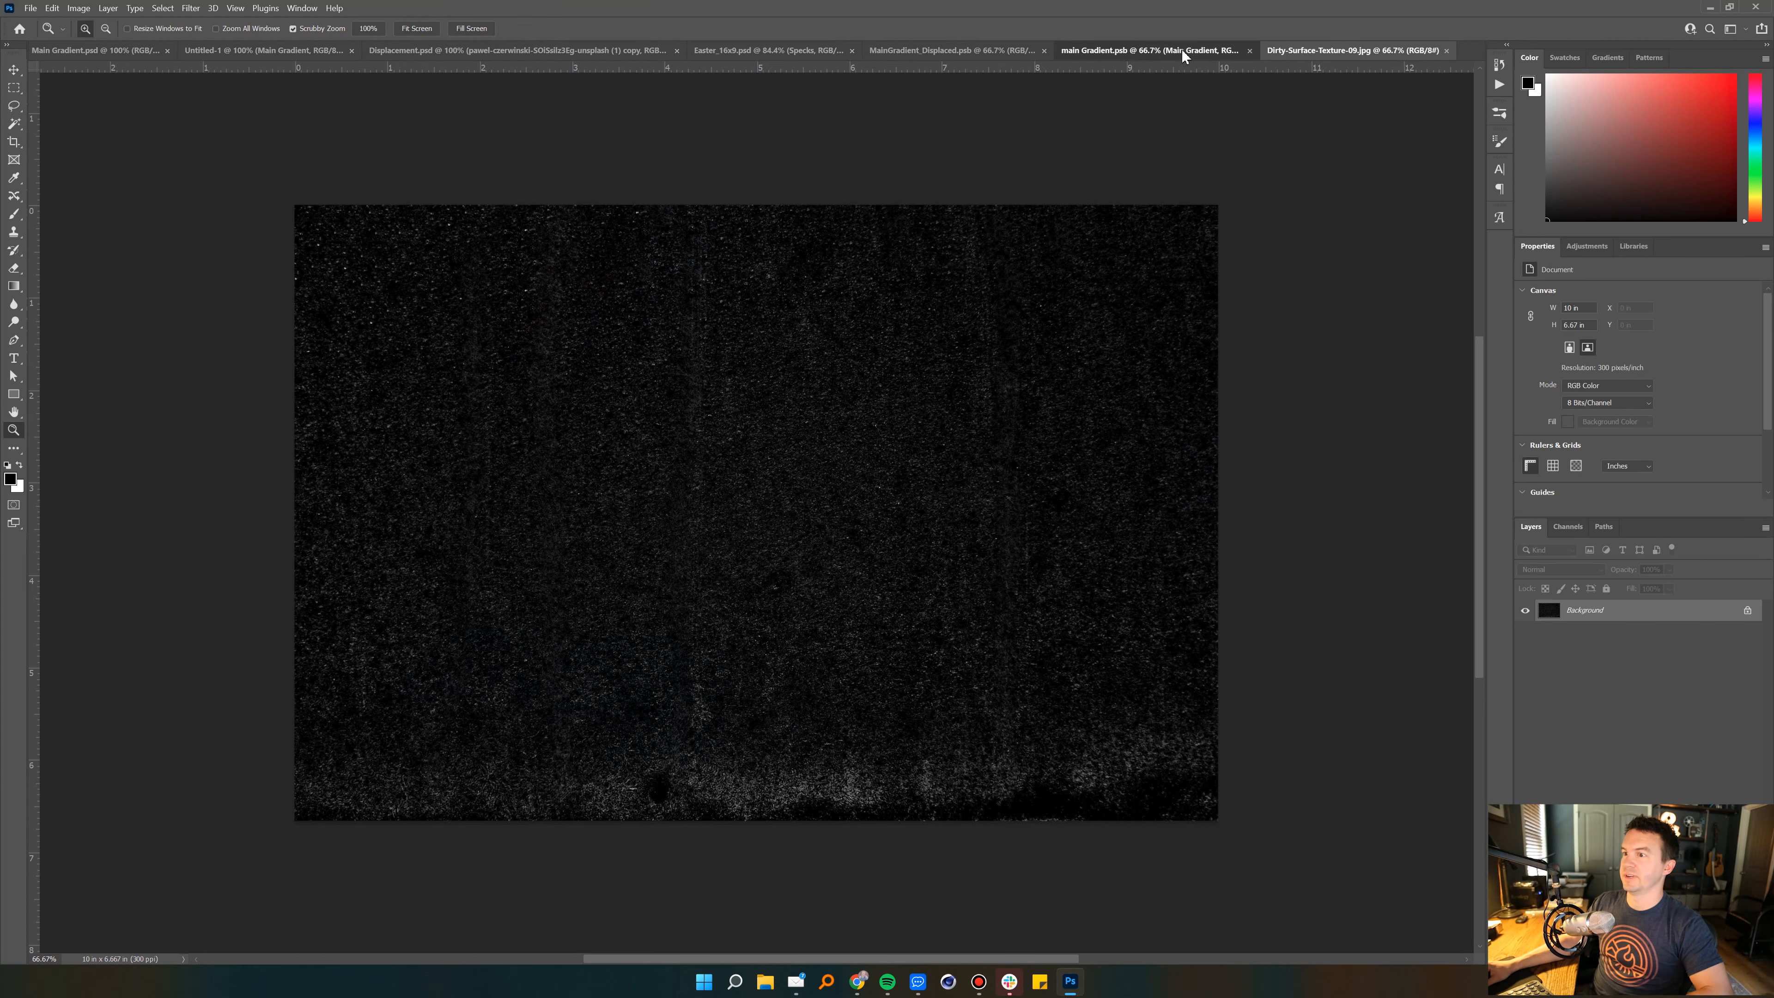
Step: Return to the Easter_16x9 artwork and select the Grain group inside Overlays
click(1131, 49)
click(904, 53)
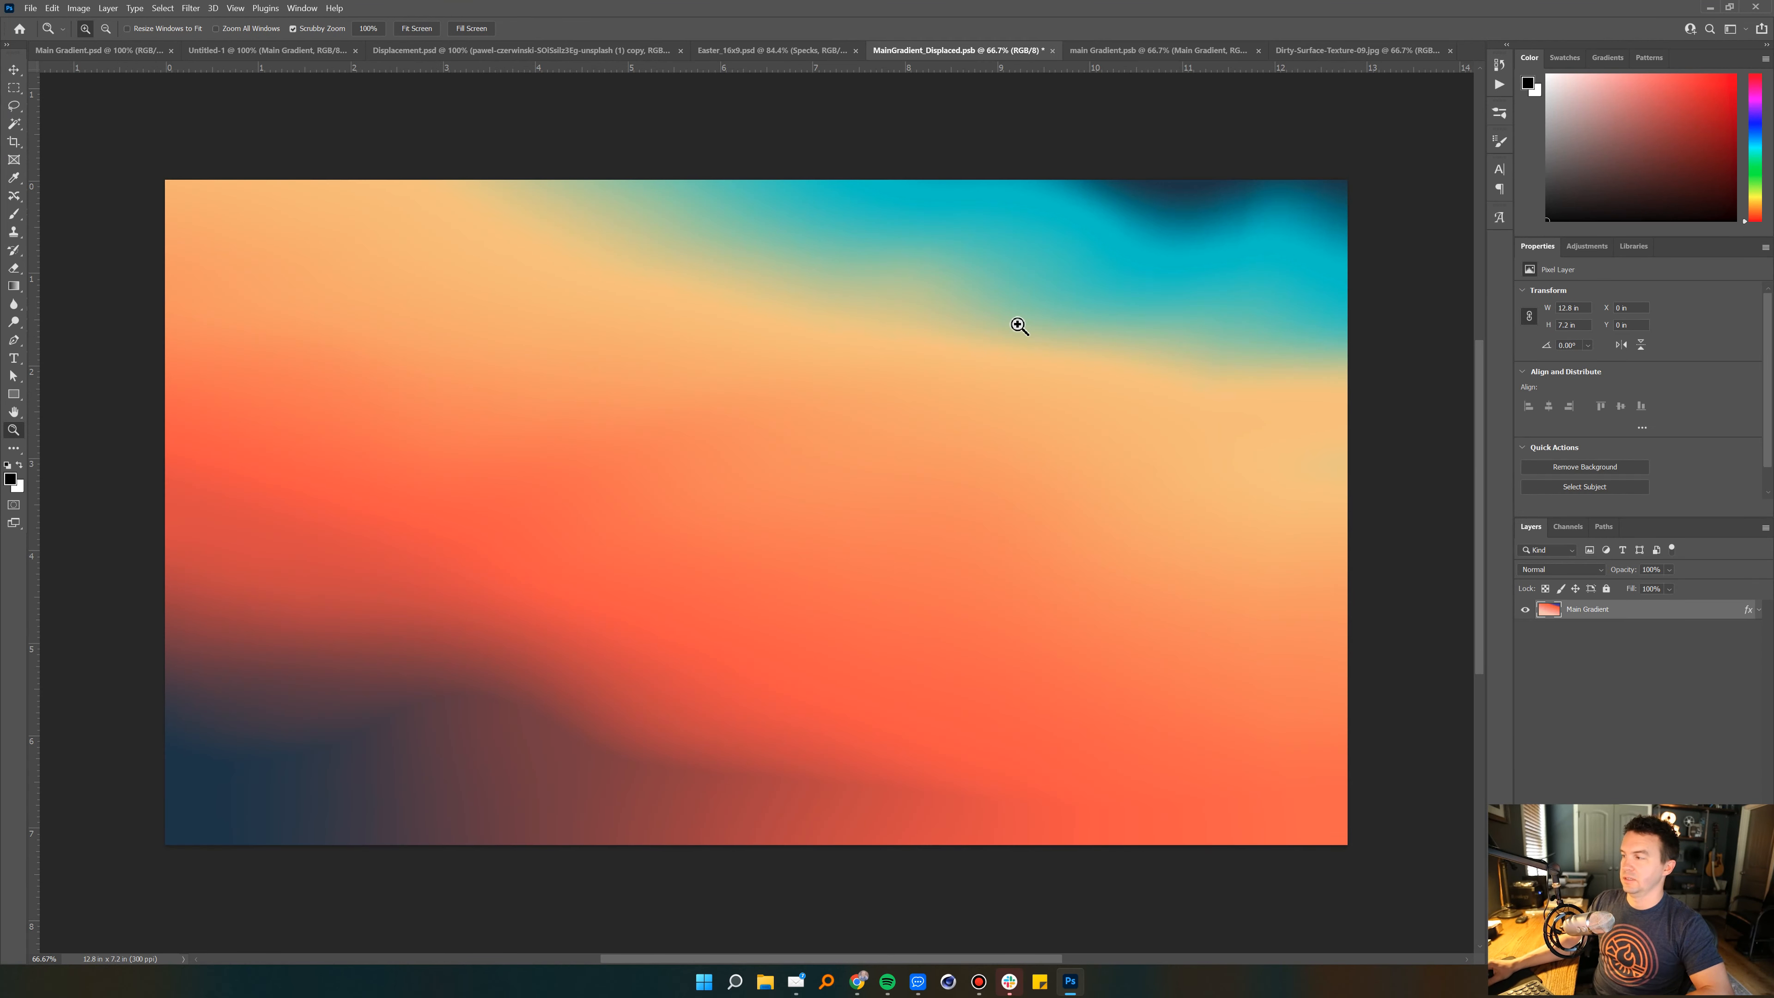
click(783, 51)
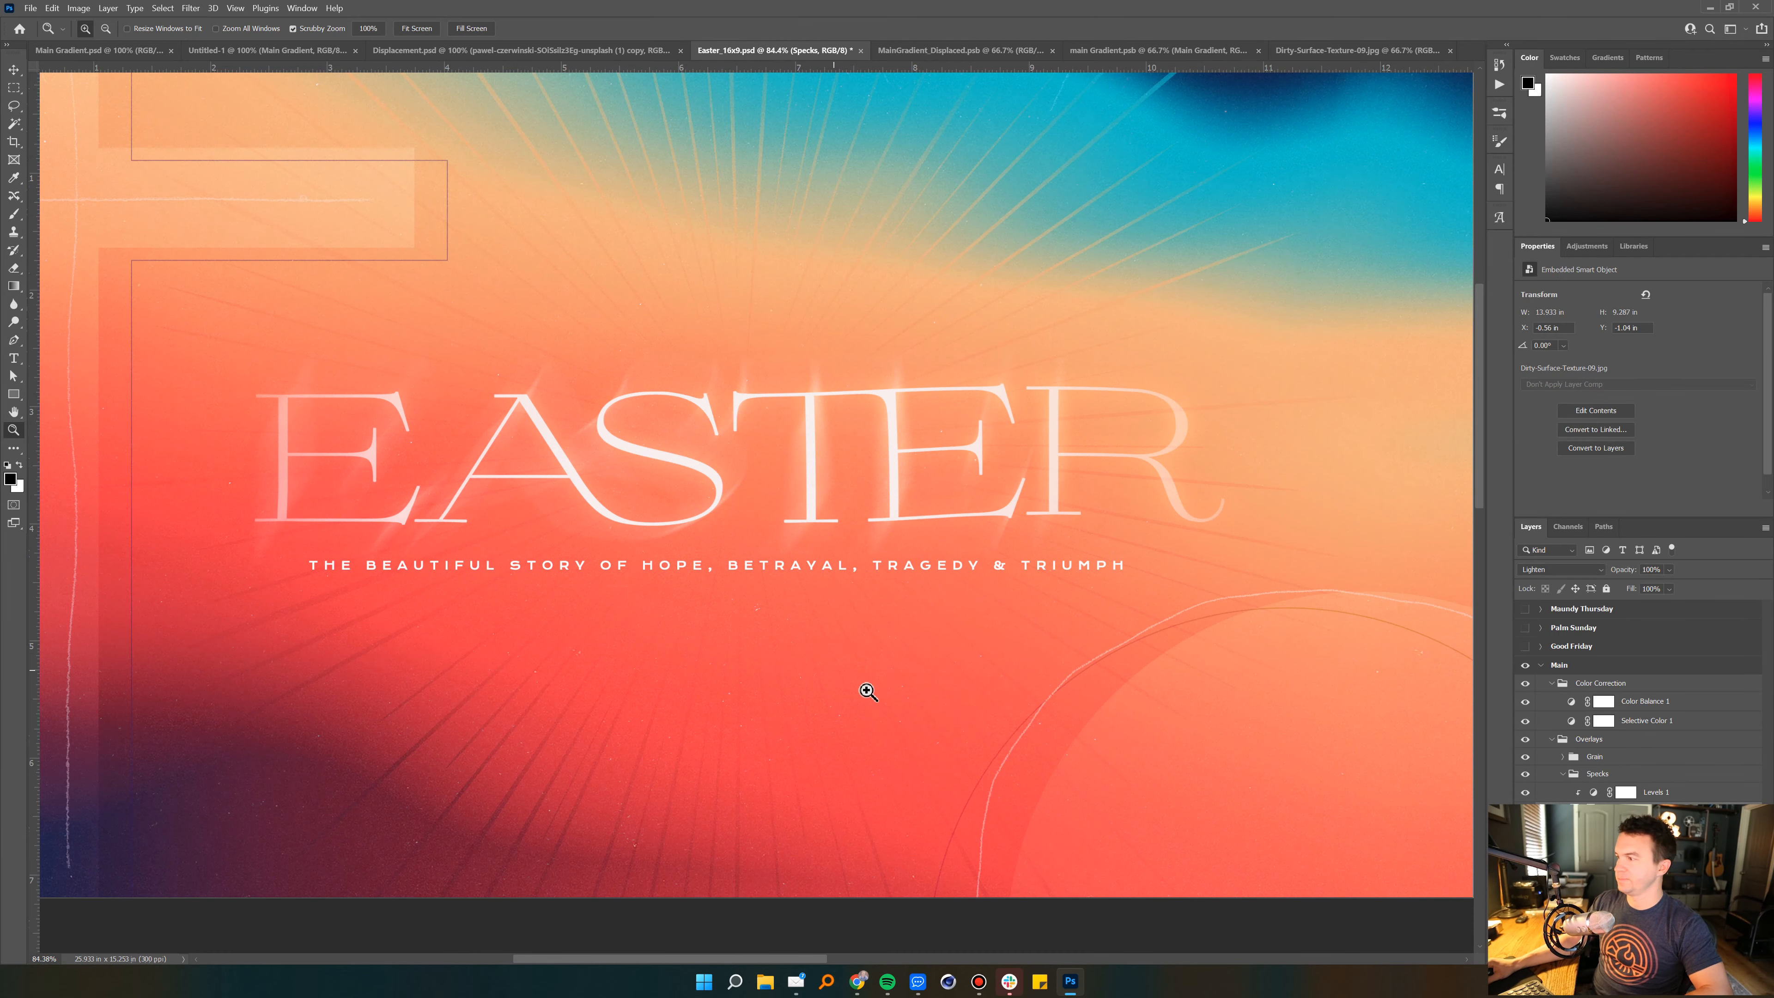
click(1617, 759)
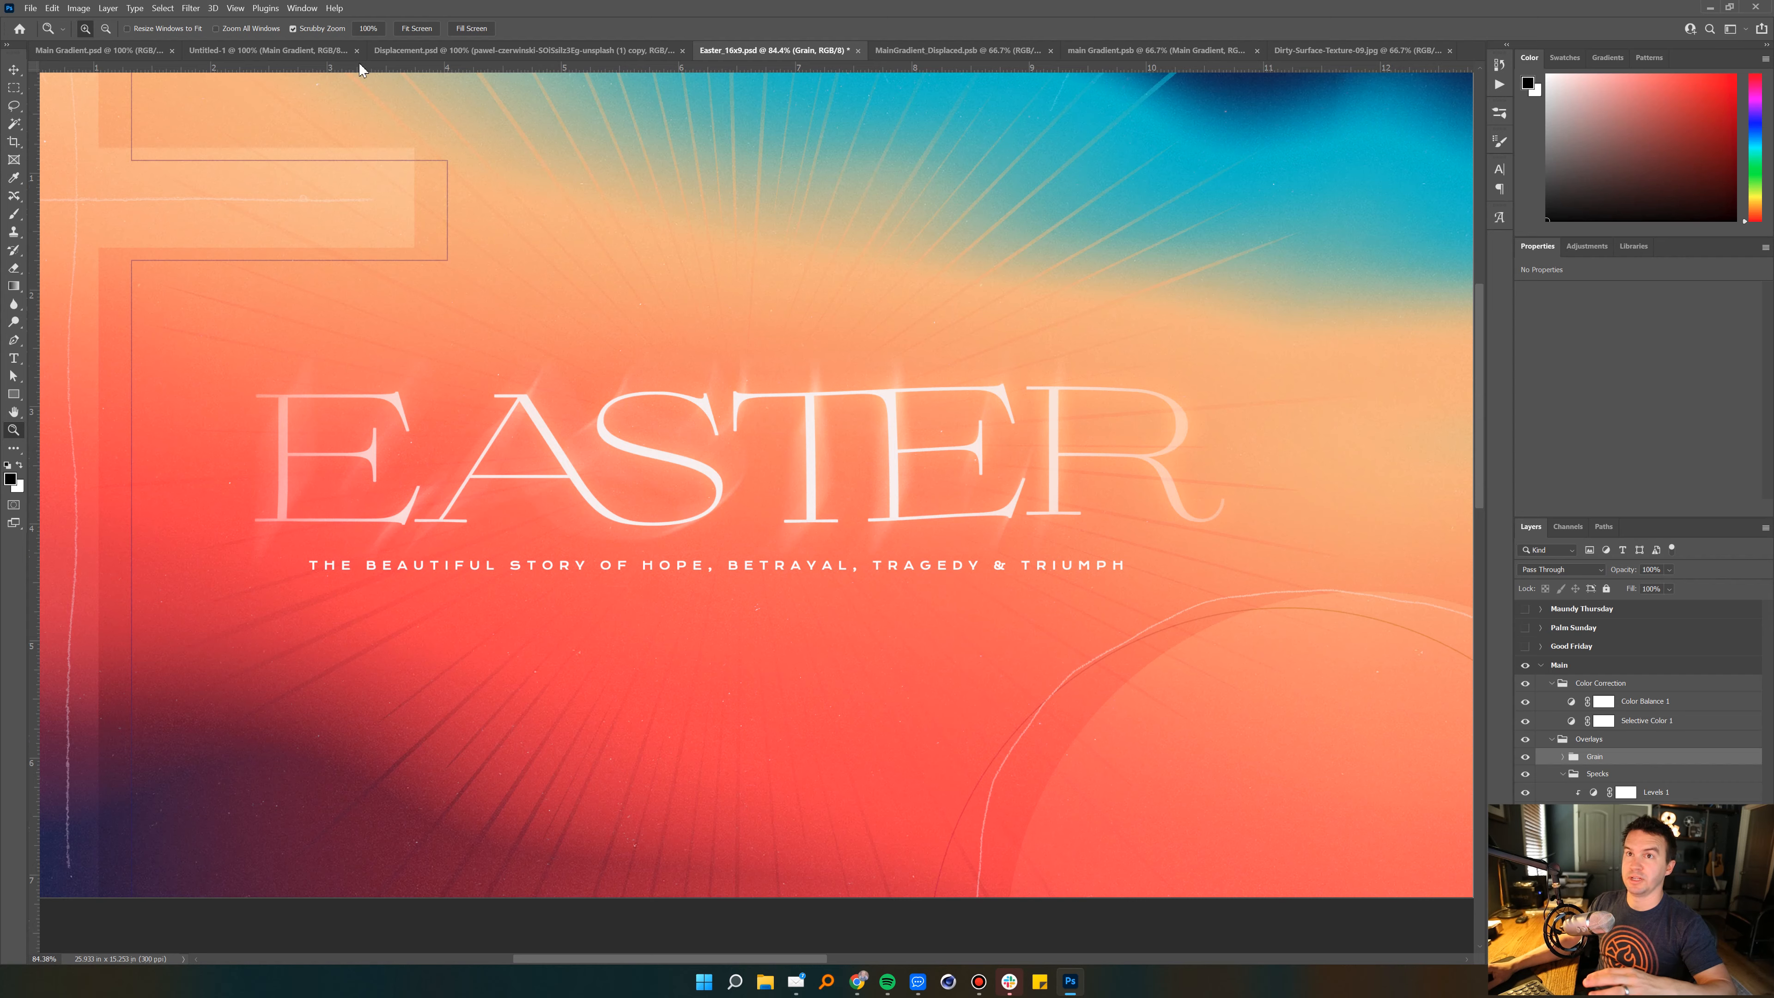
Step: In the Untitled-1 gradient document, draw a black rectangle about 7.2 by 4.1 in that covers the whole canvas
click(270, 52)
click(1617, 726)
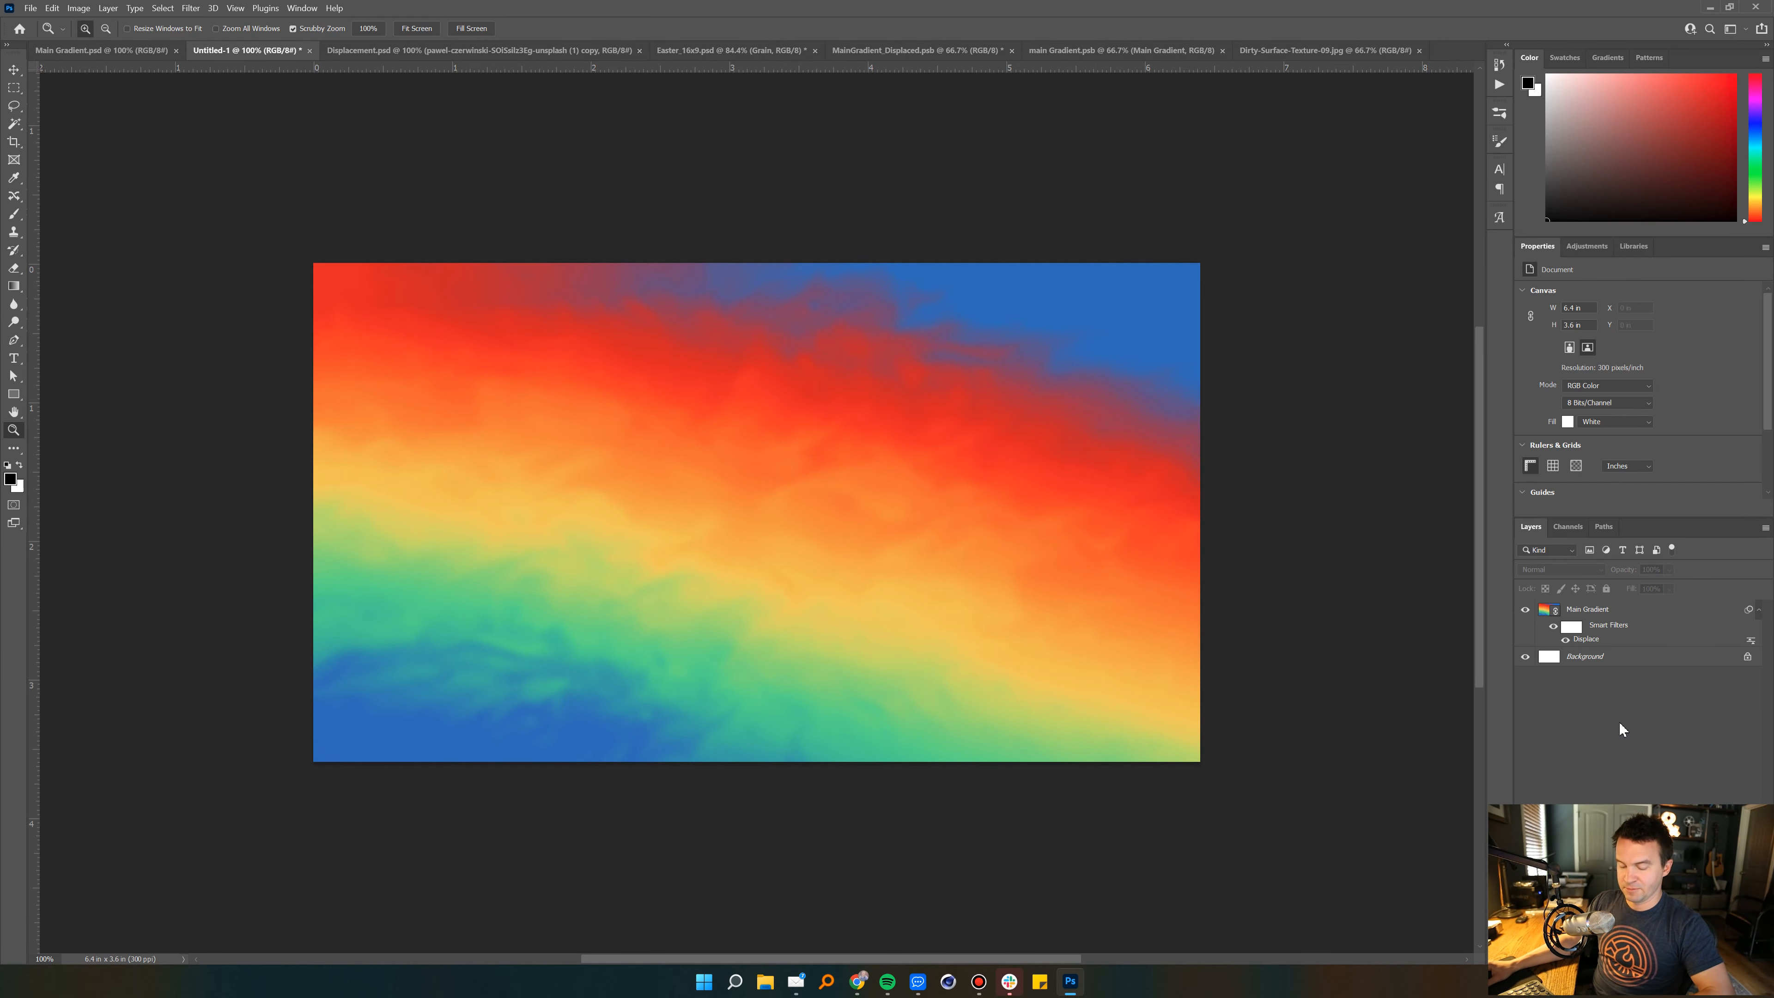
click(19, 395)
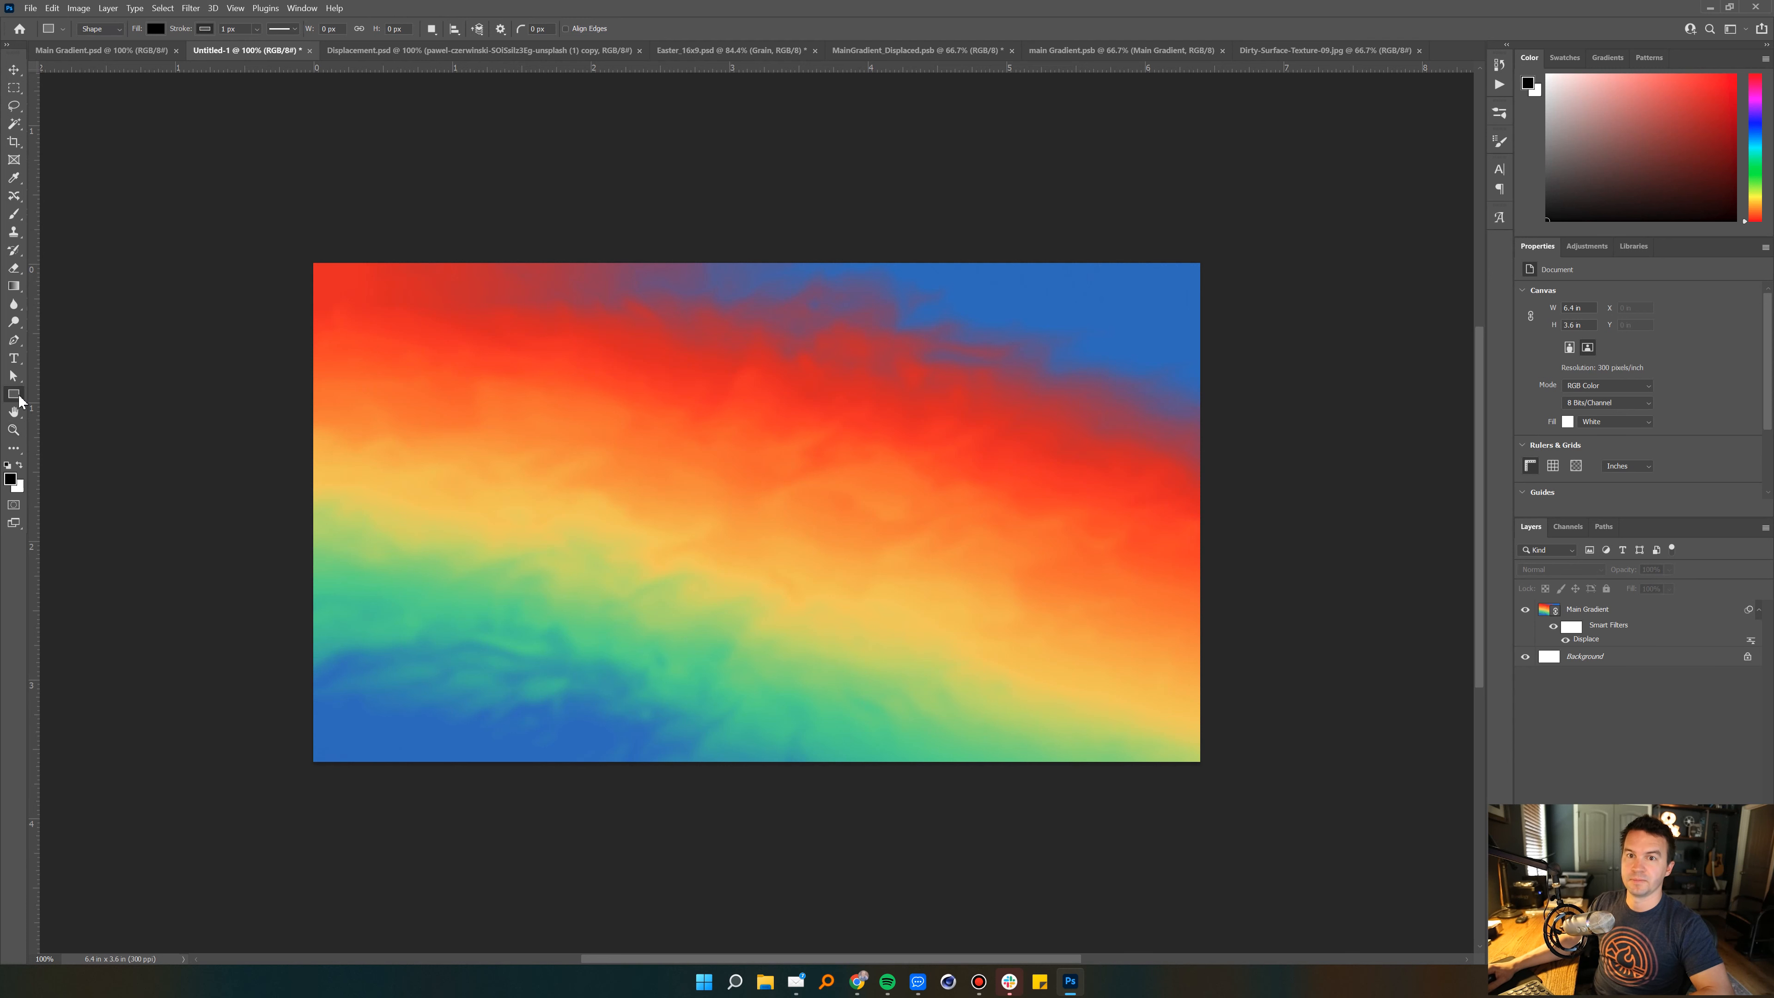
click(59, 393)
click(156, 29)
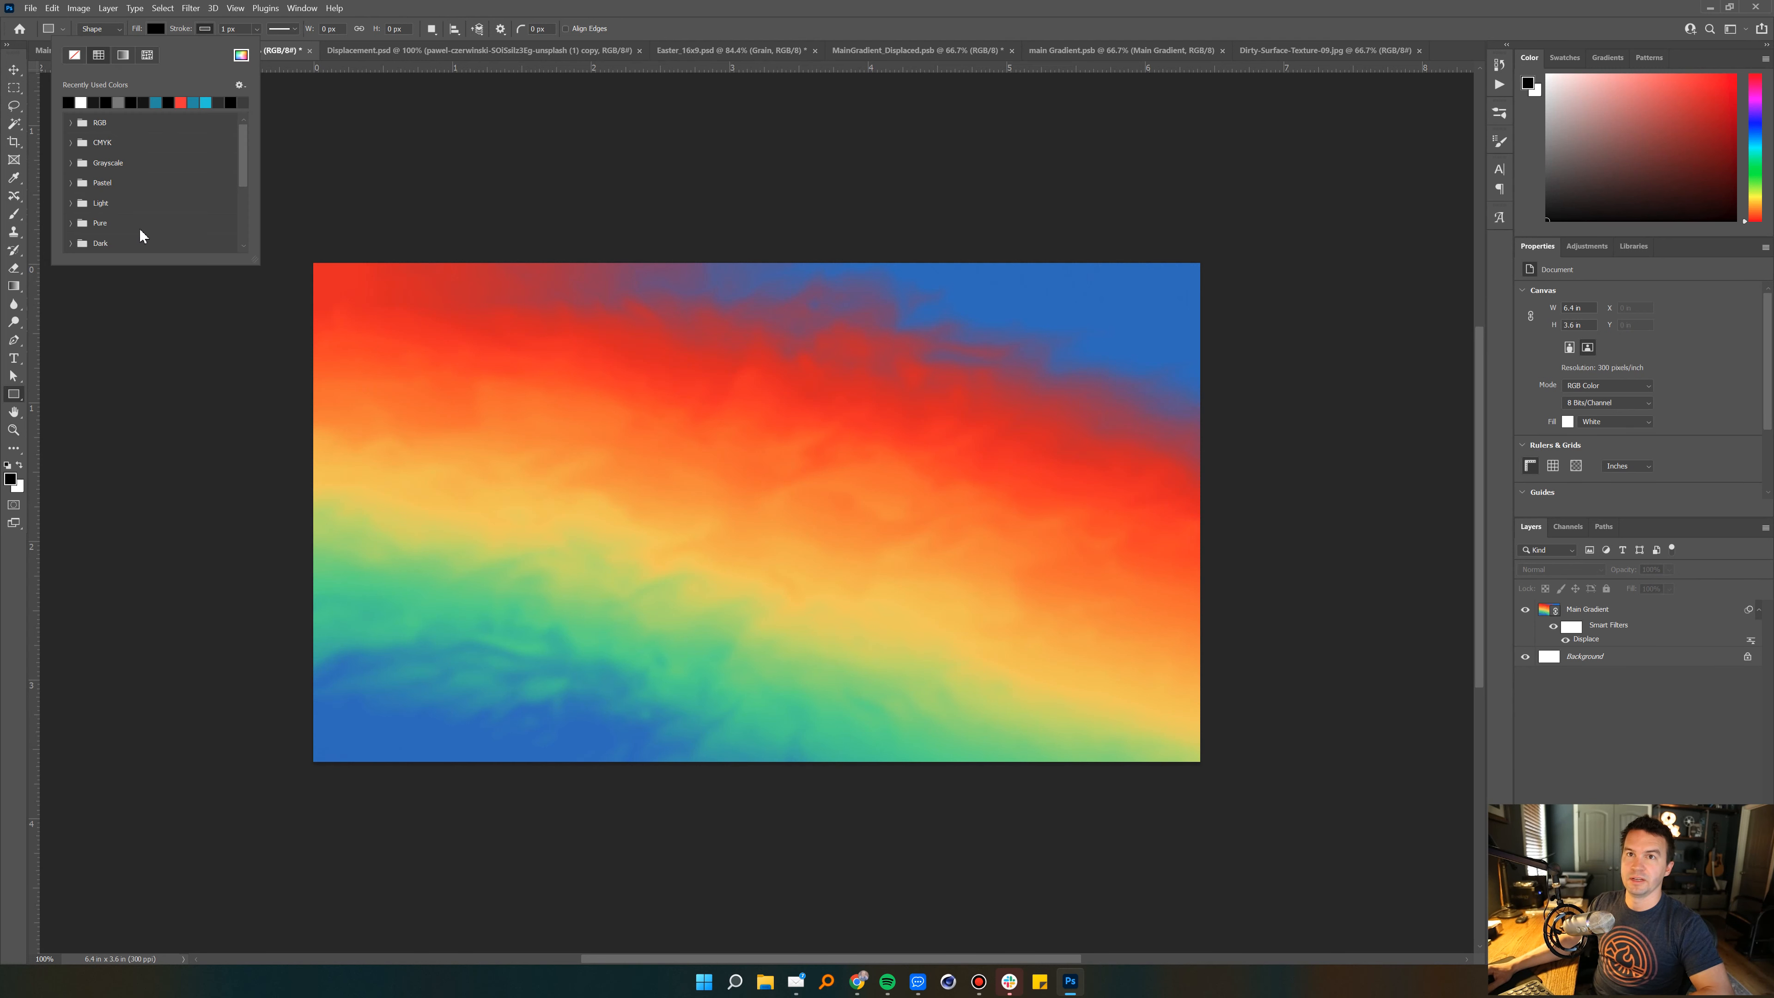
click(157, 30)
drag(273, 232, 1276, 797)
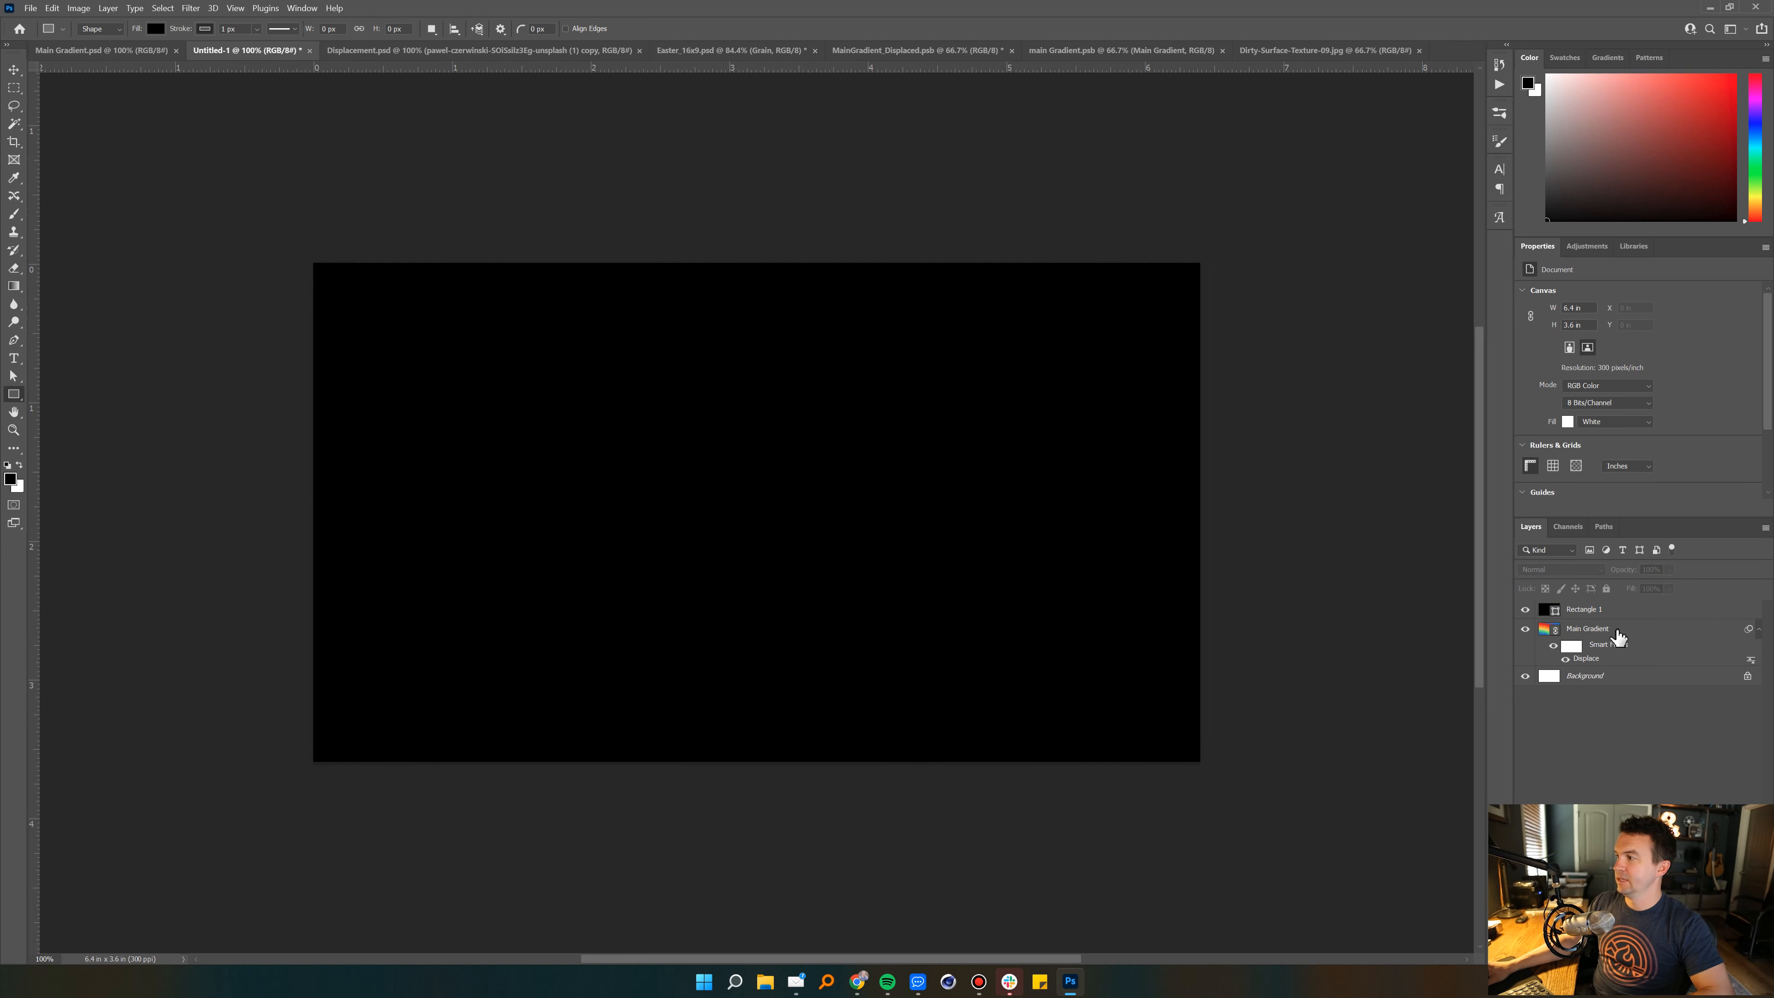
Step: Rasterize the black rectangle and apply the Add Noise filter with an amount of 17.75% and Uniform distribution
click(190, 8)
mouse_move(216, 211)
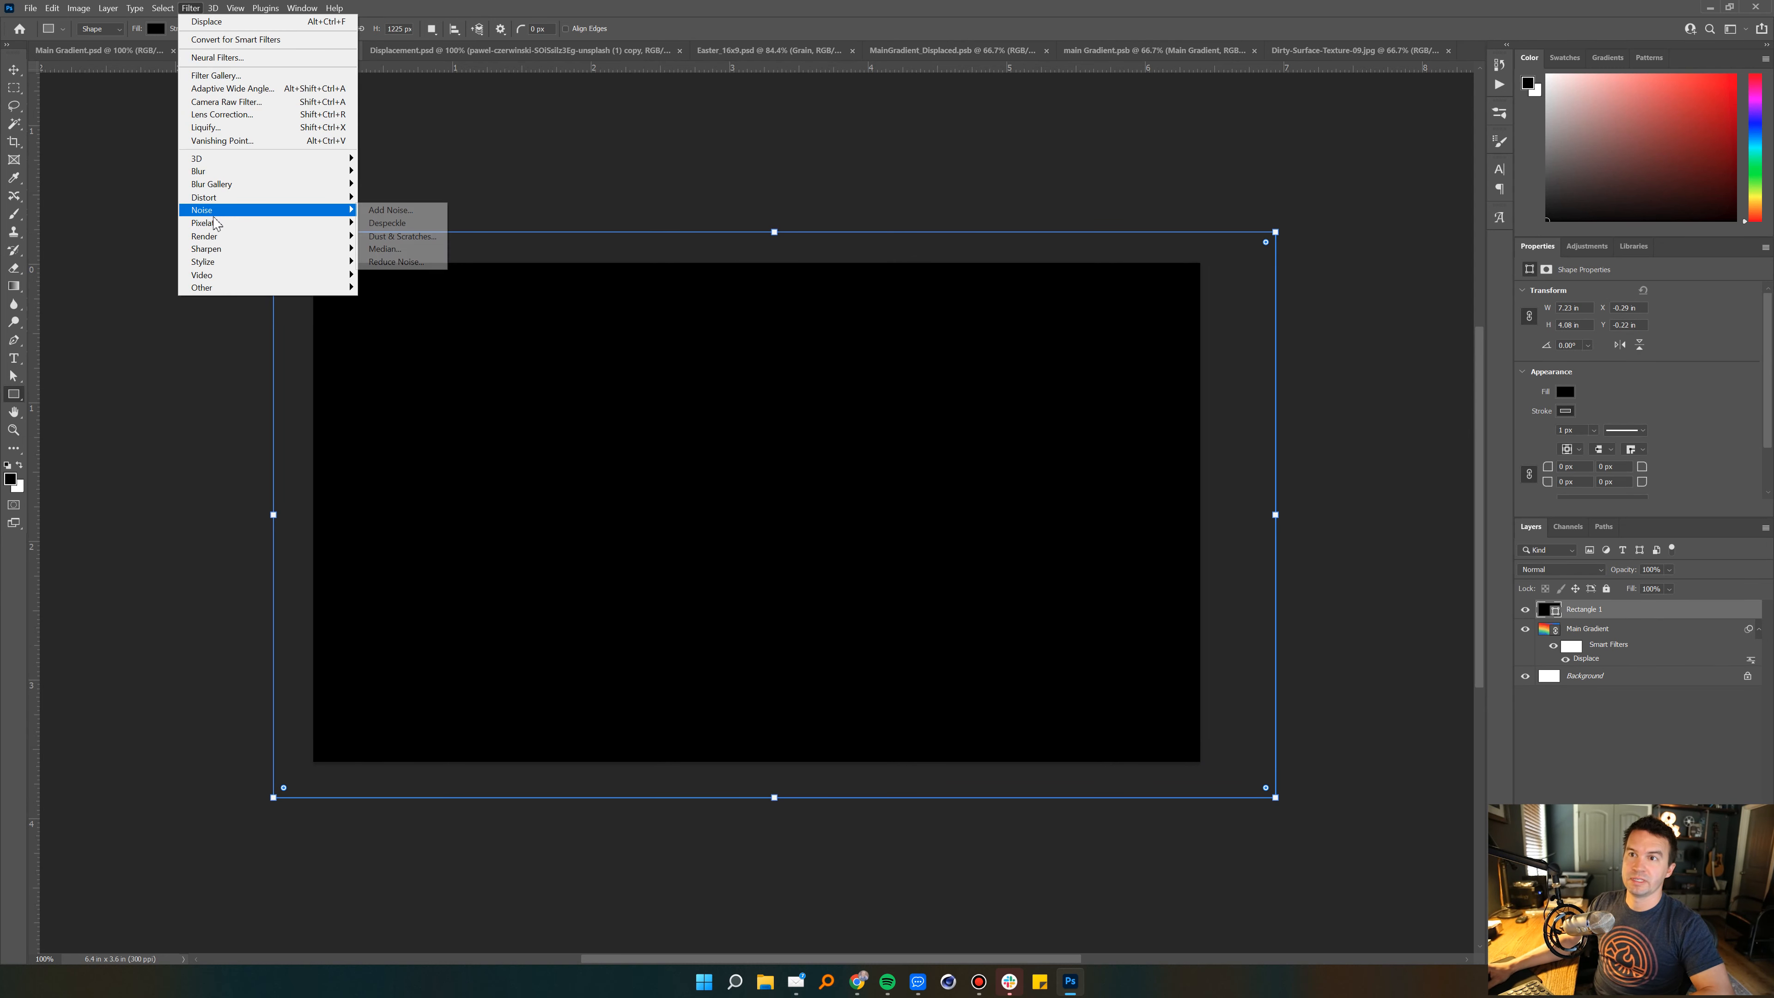
click(393, 211)
click(997, 371)
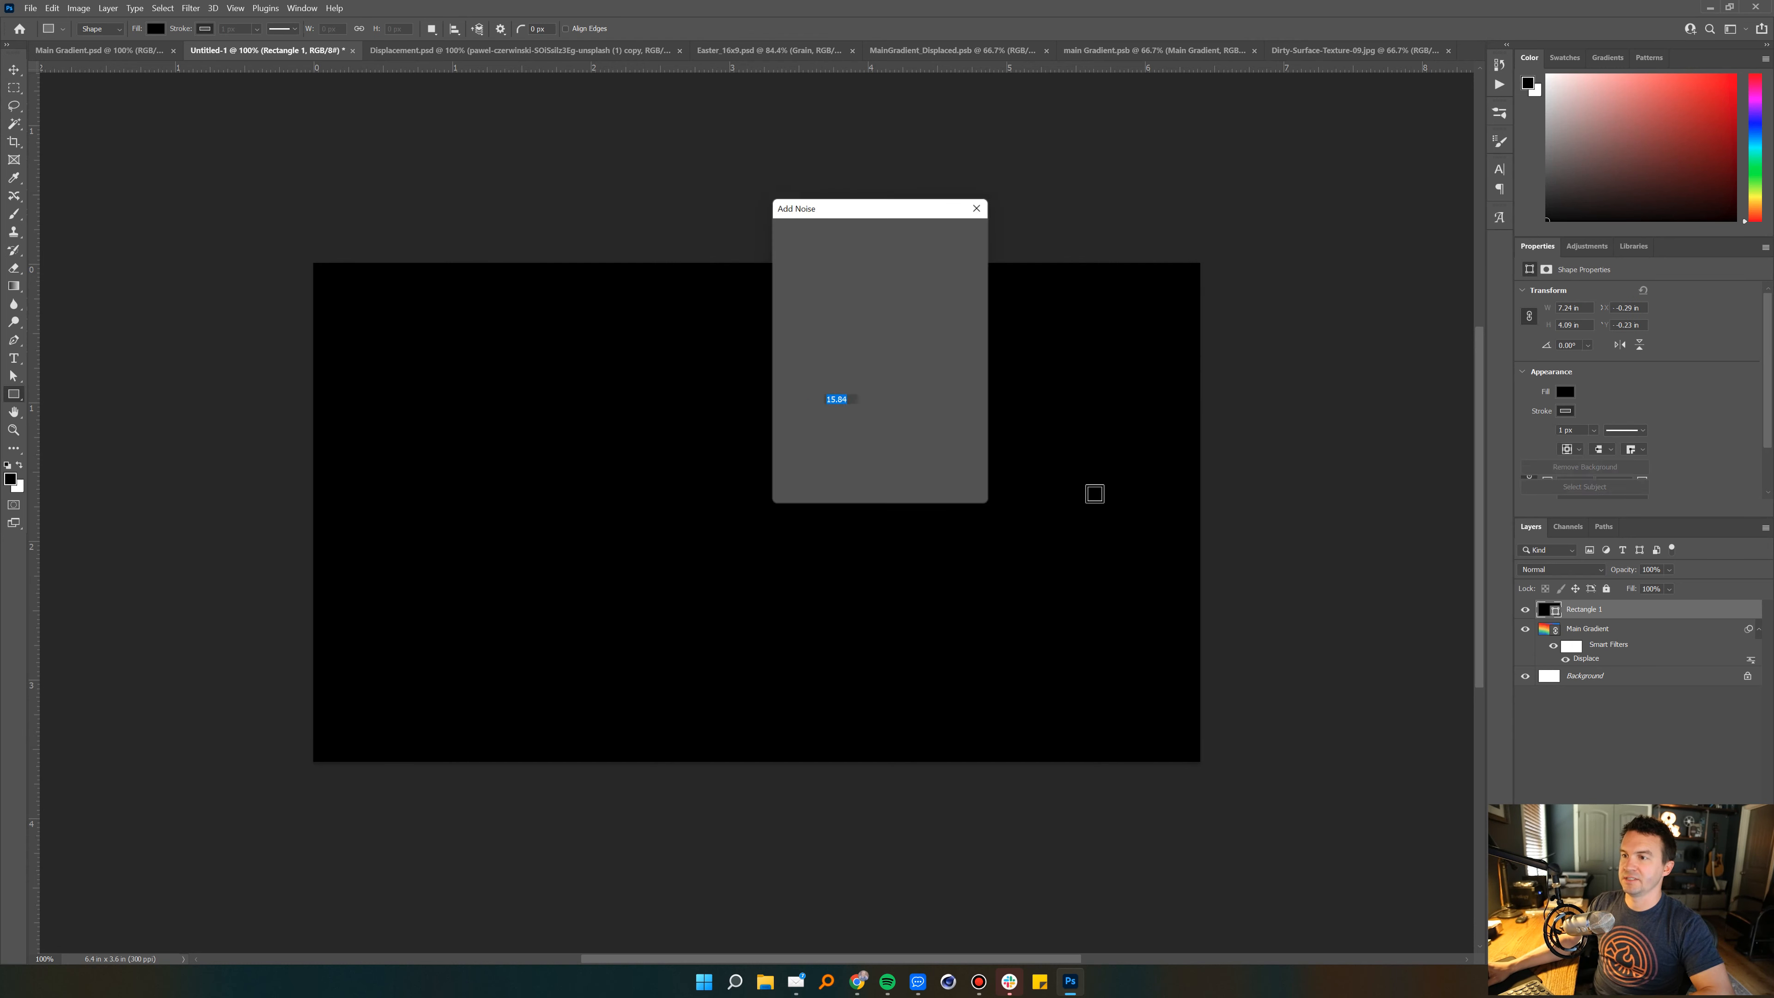
drag(806, 421, 798, 419)
click(801, 454)
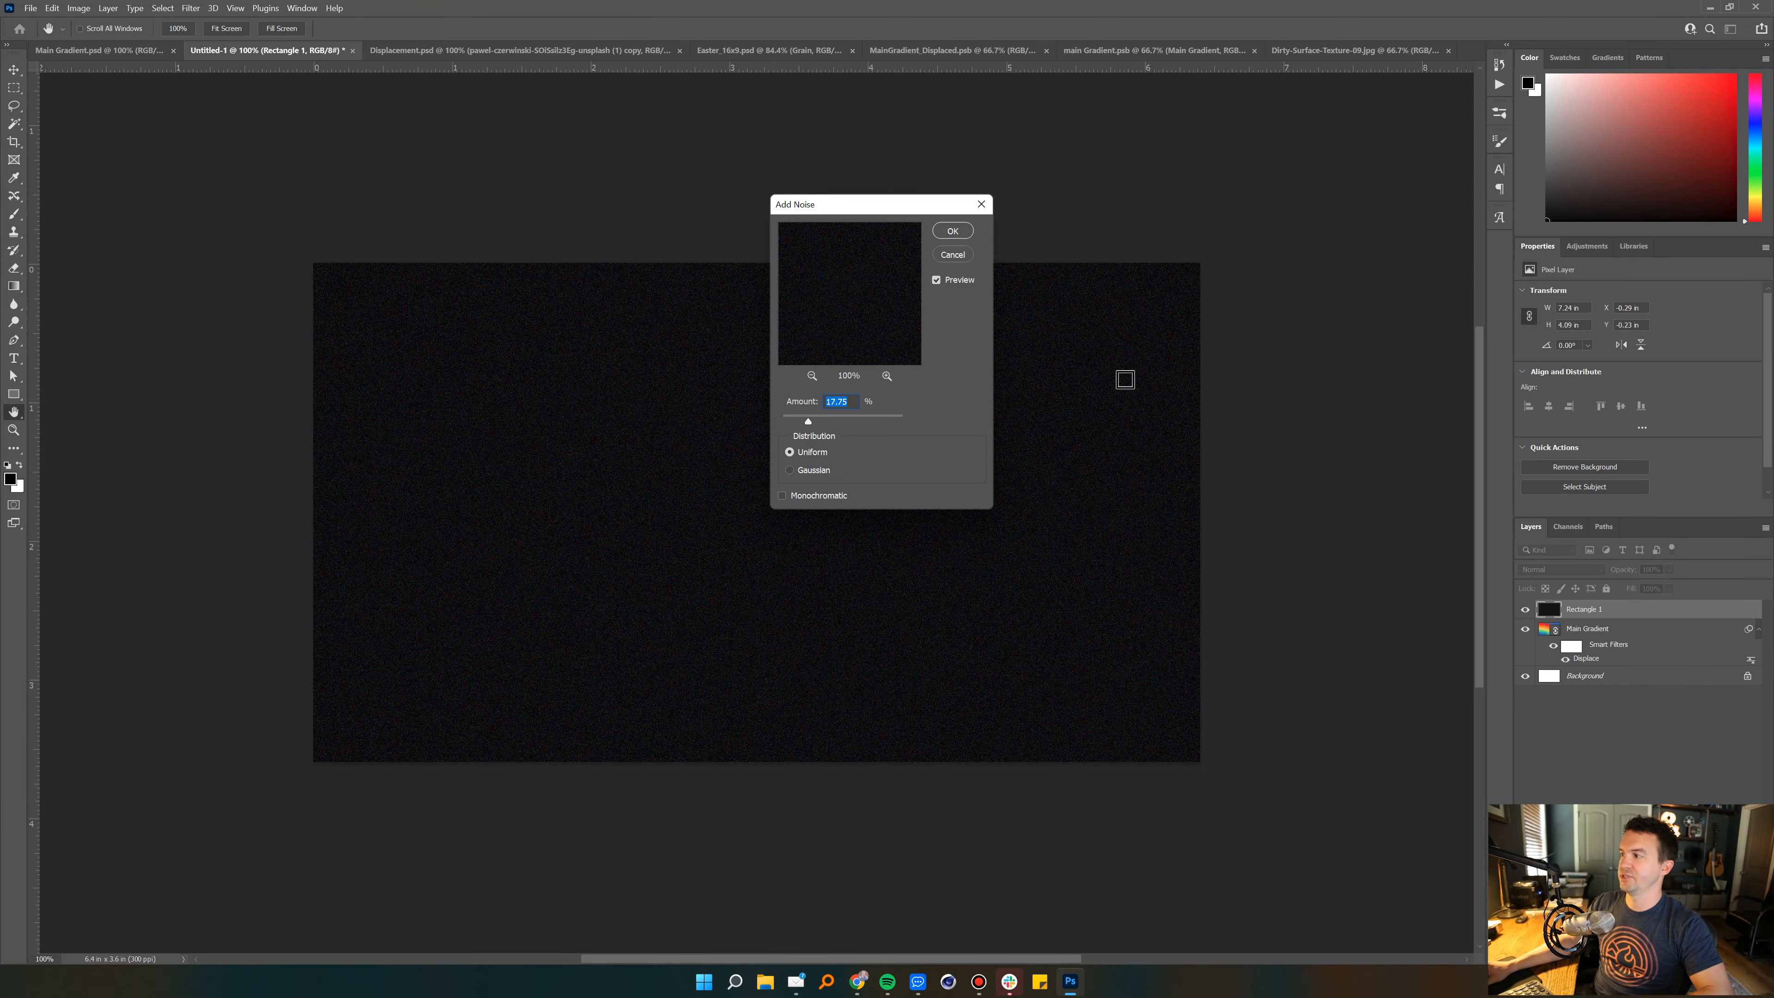
click(960, 230)
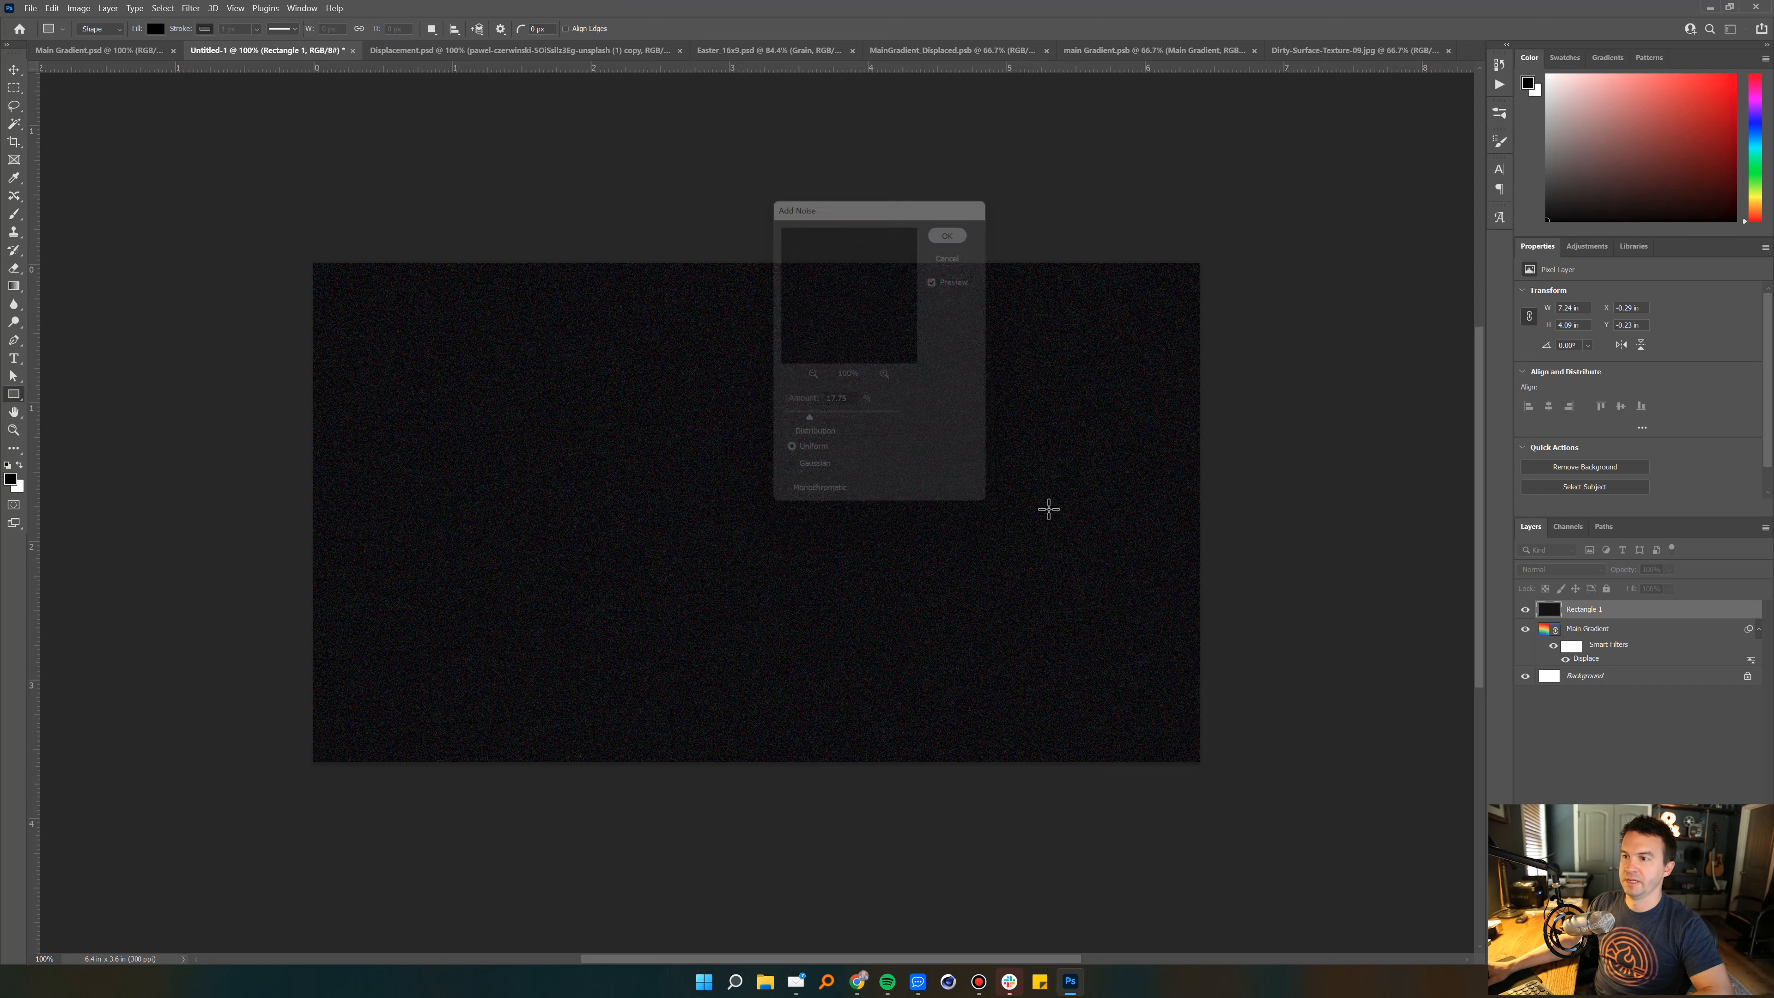
Step: Set the noise layer's blend mode to Screen and lower its opacity
click(1571, 570)
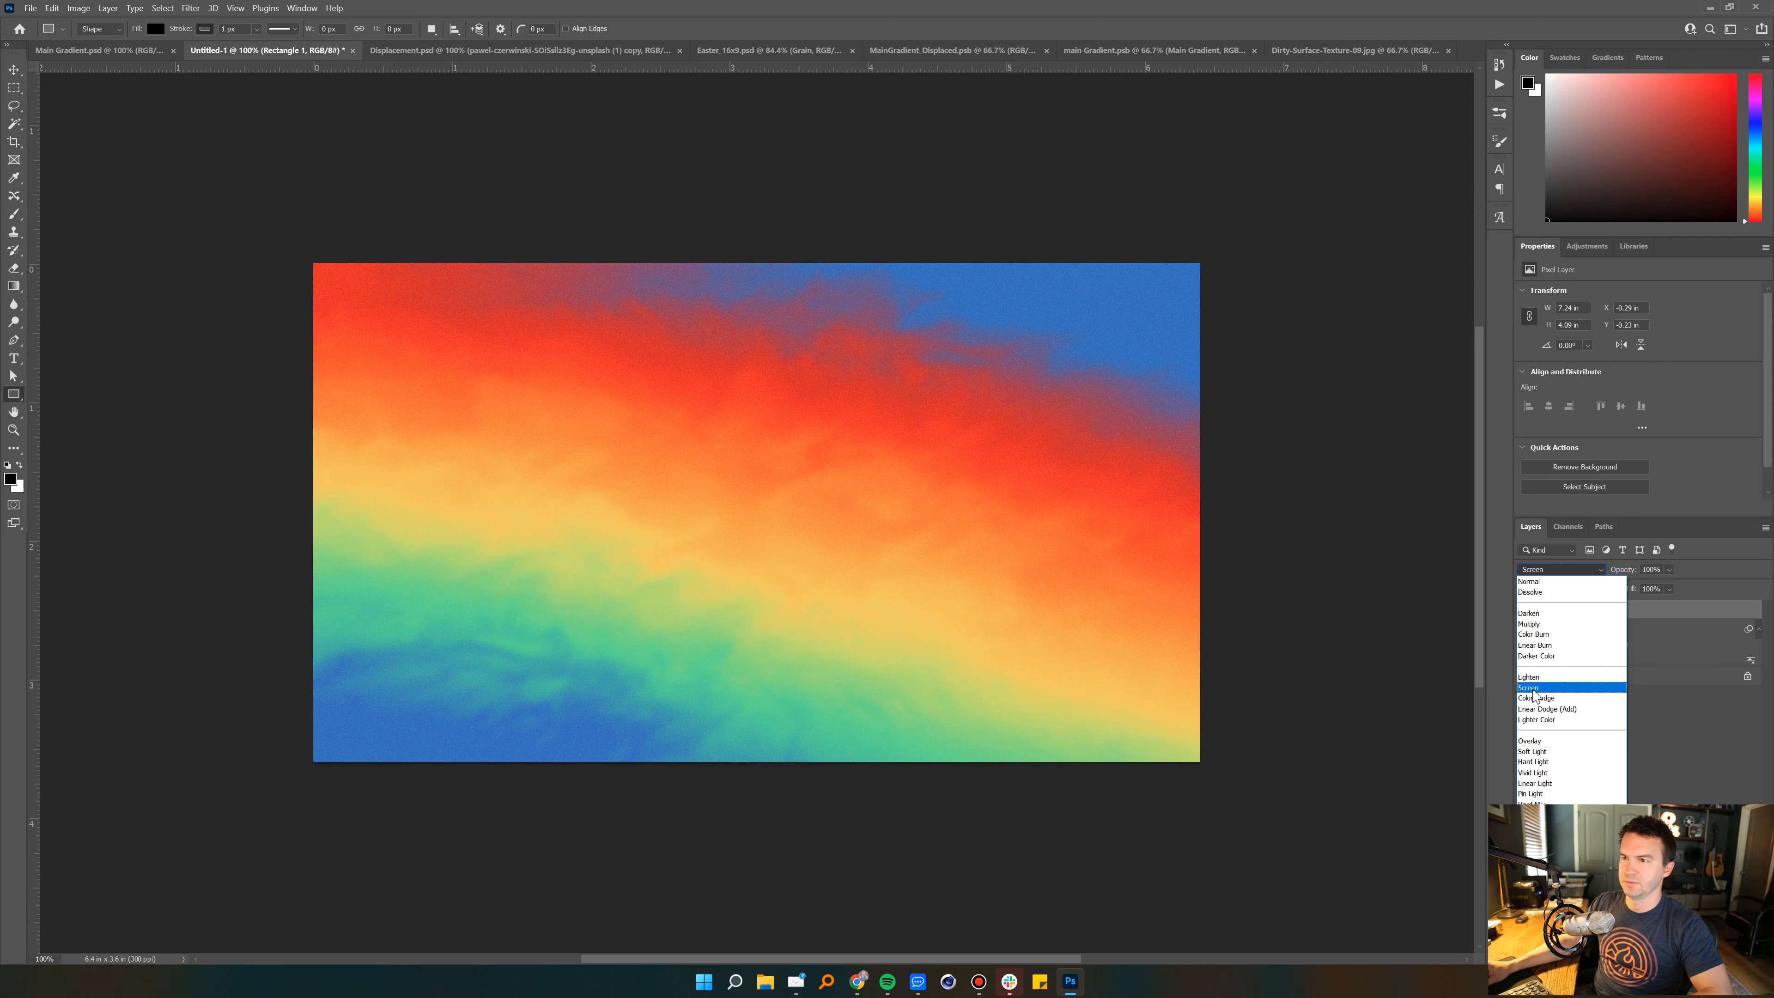
click(1532, 688)
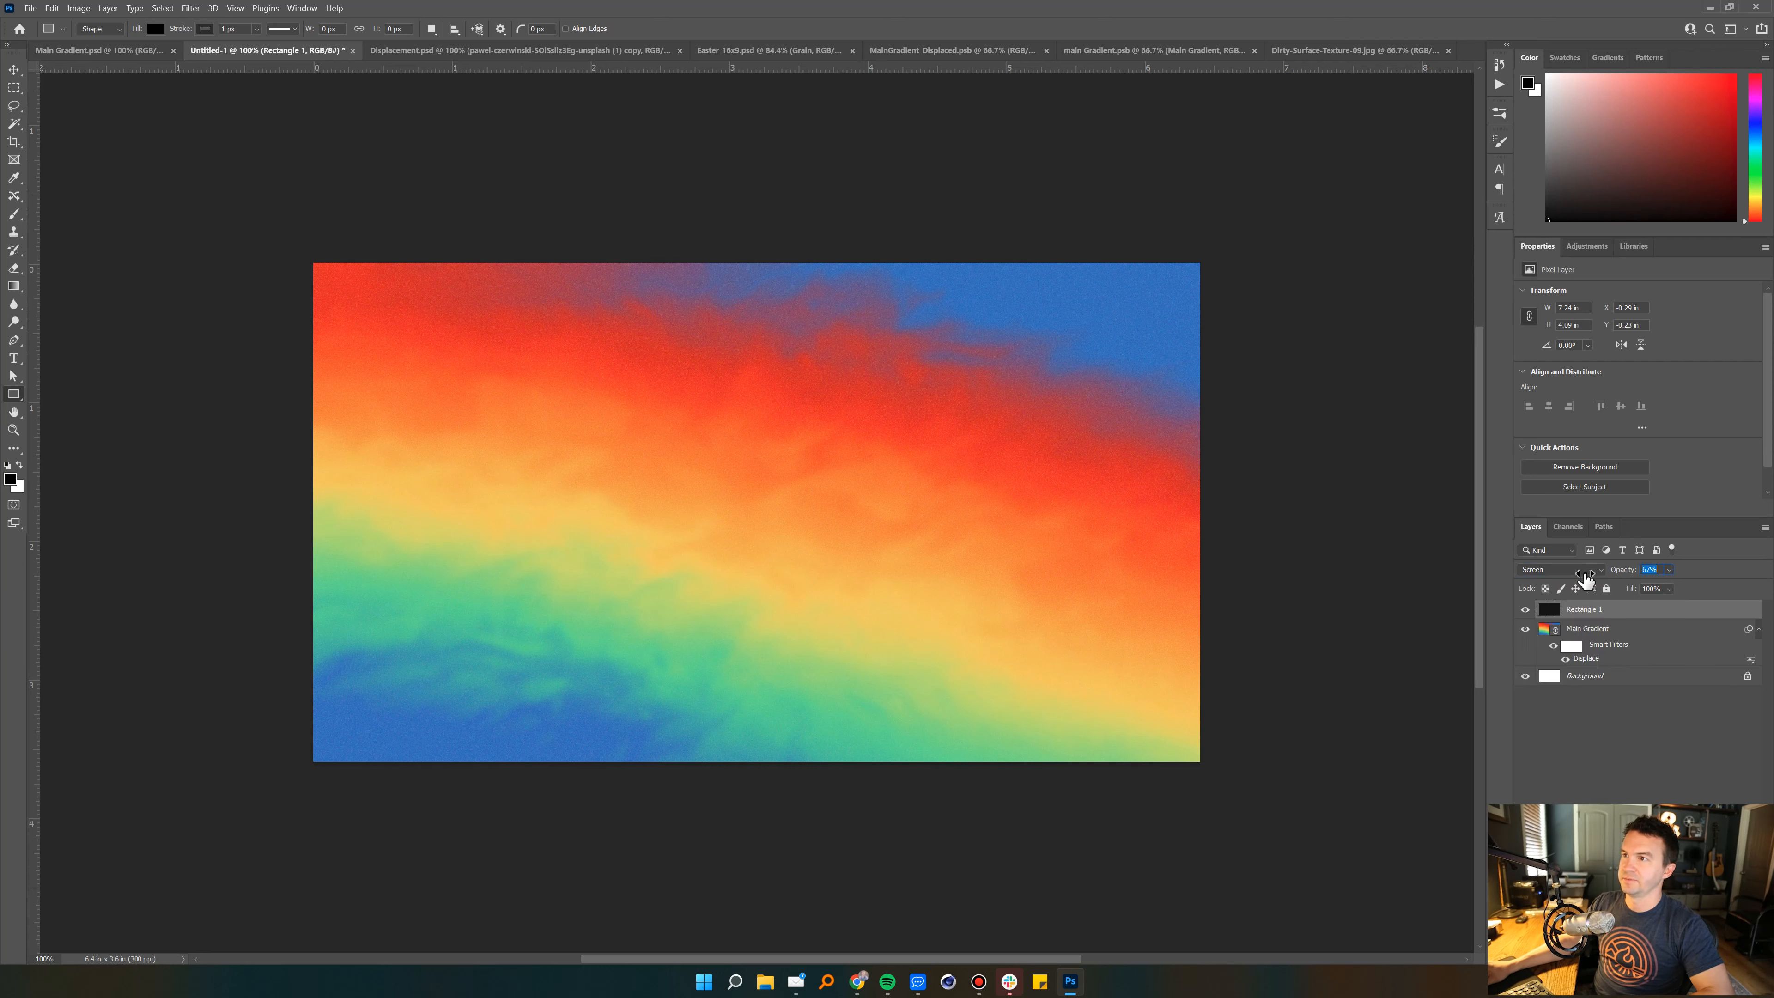
drag(1585, 574, 1584, 574)
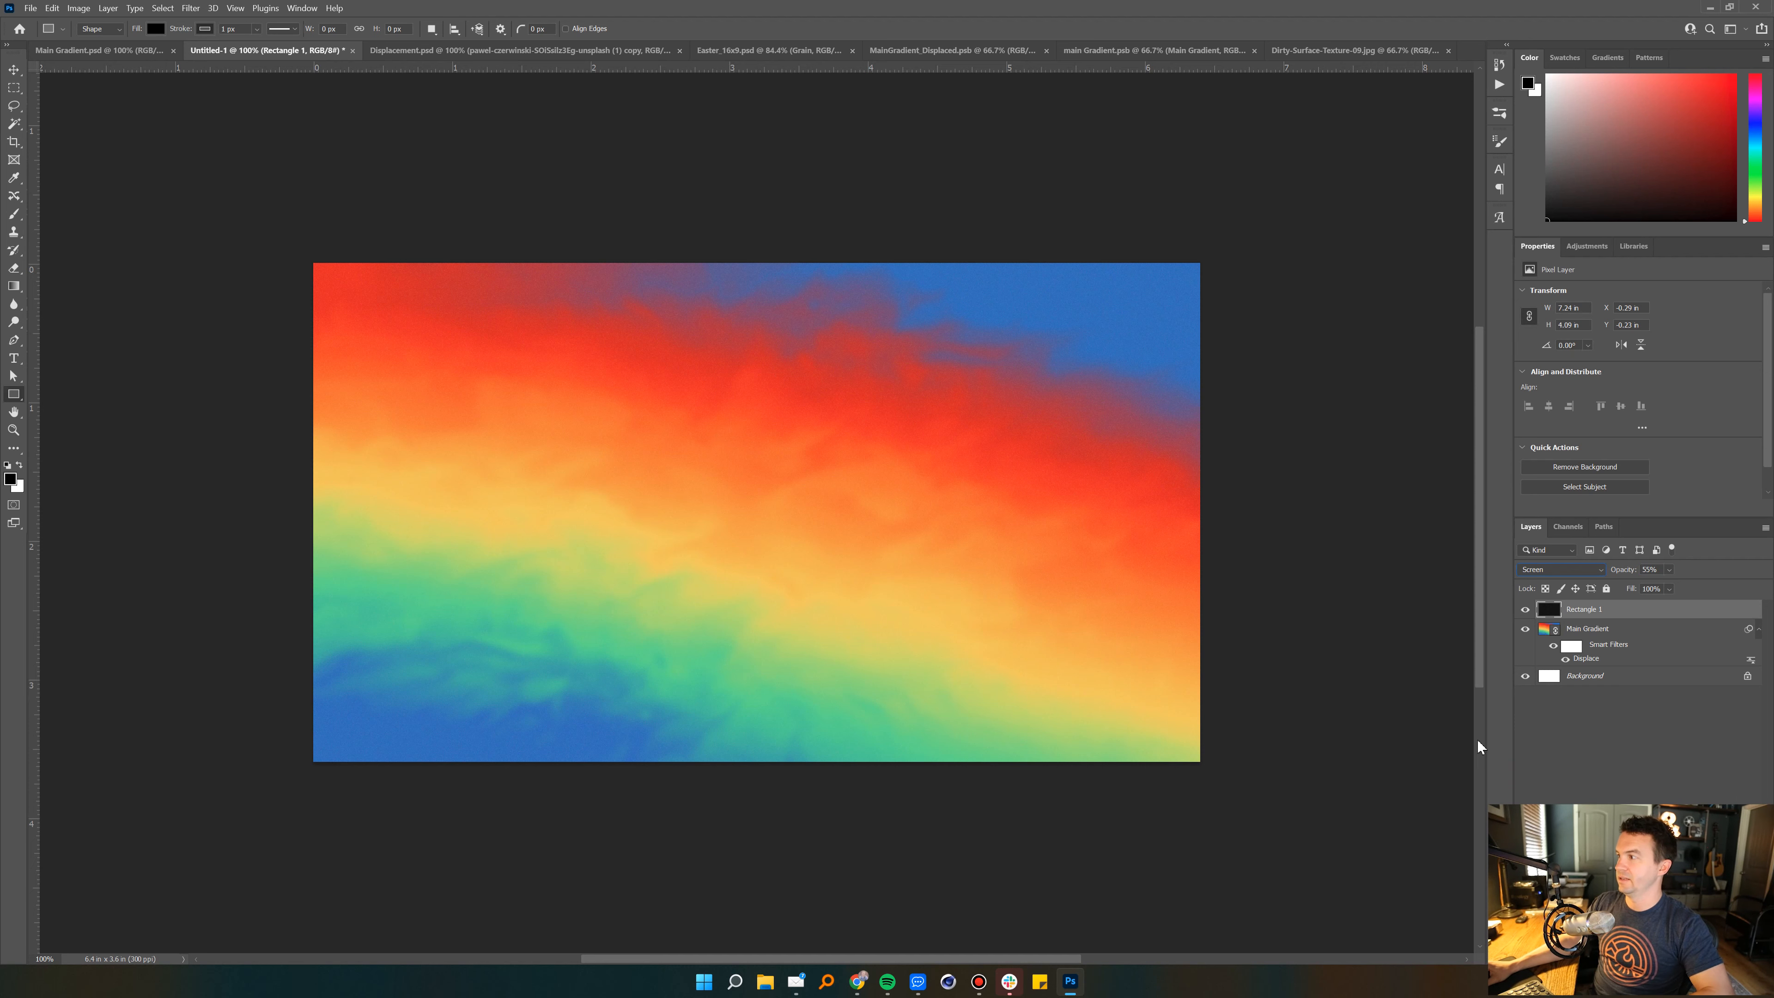
click(1589, 769)
Step: Inspect the grain over the gradient up close, and look at the Easter_16x9 artwork and the Displacement document
key(z)
drag(750, 450, 780, 458)
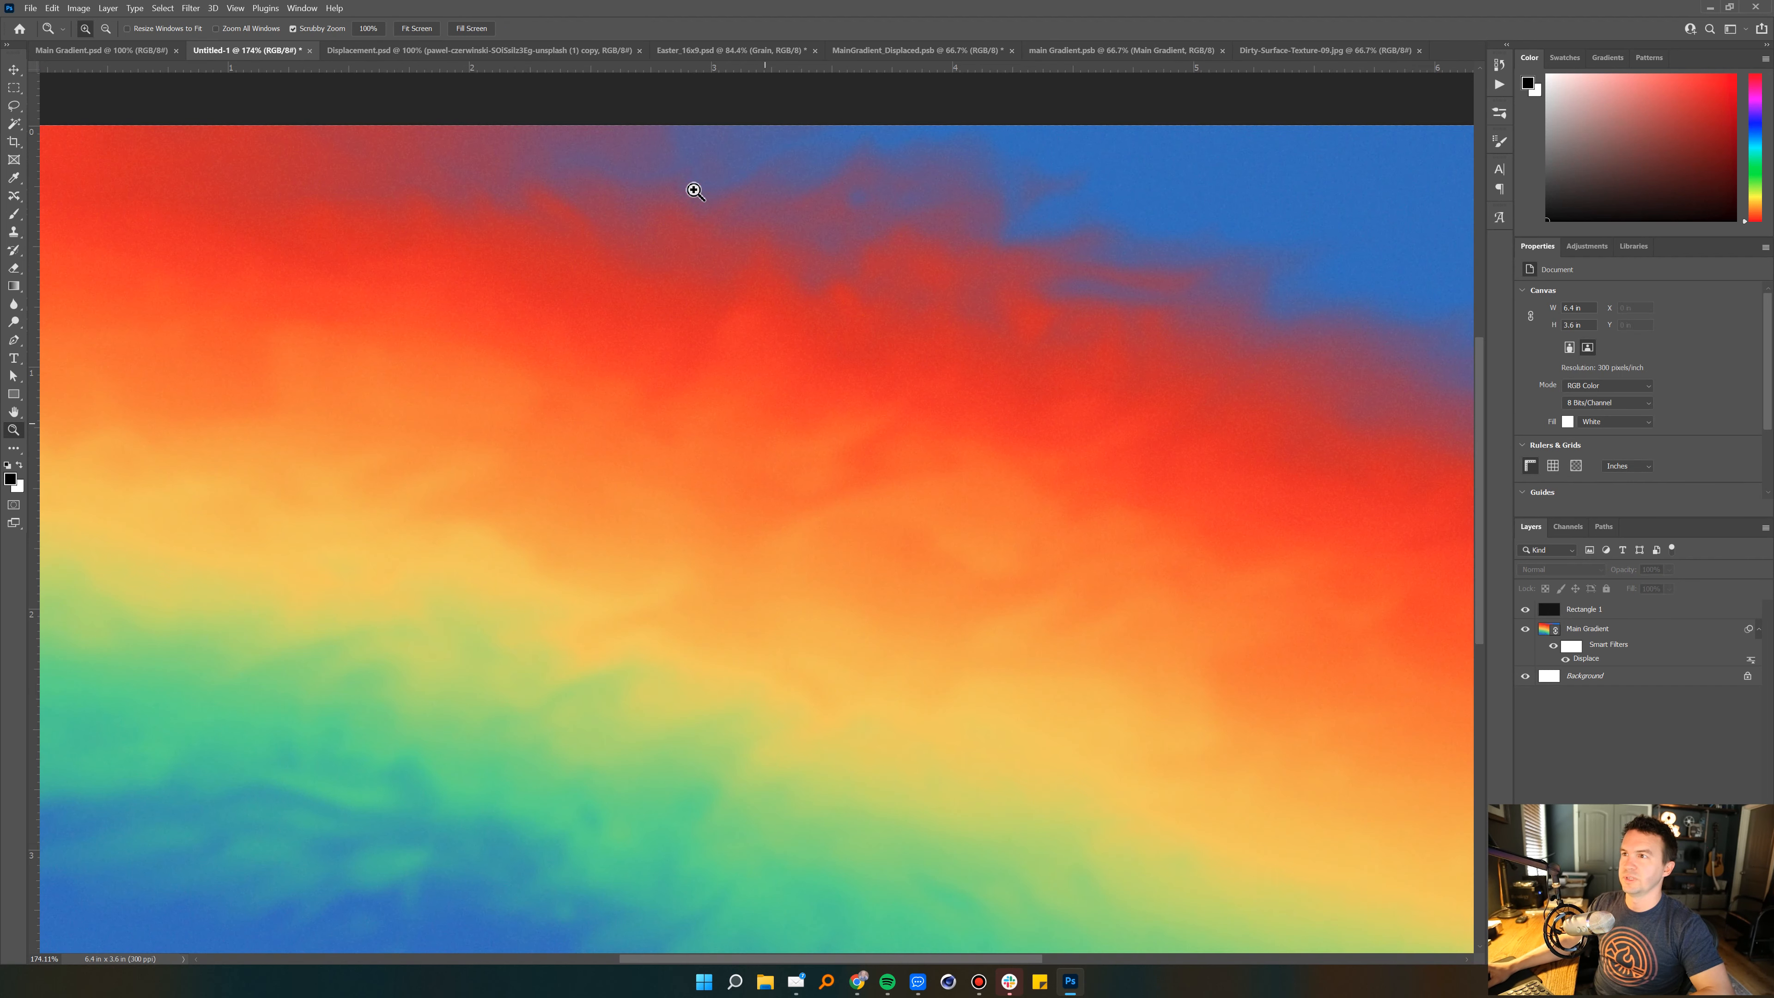
drag(903, 551, 870, 550)
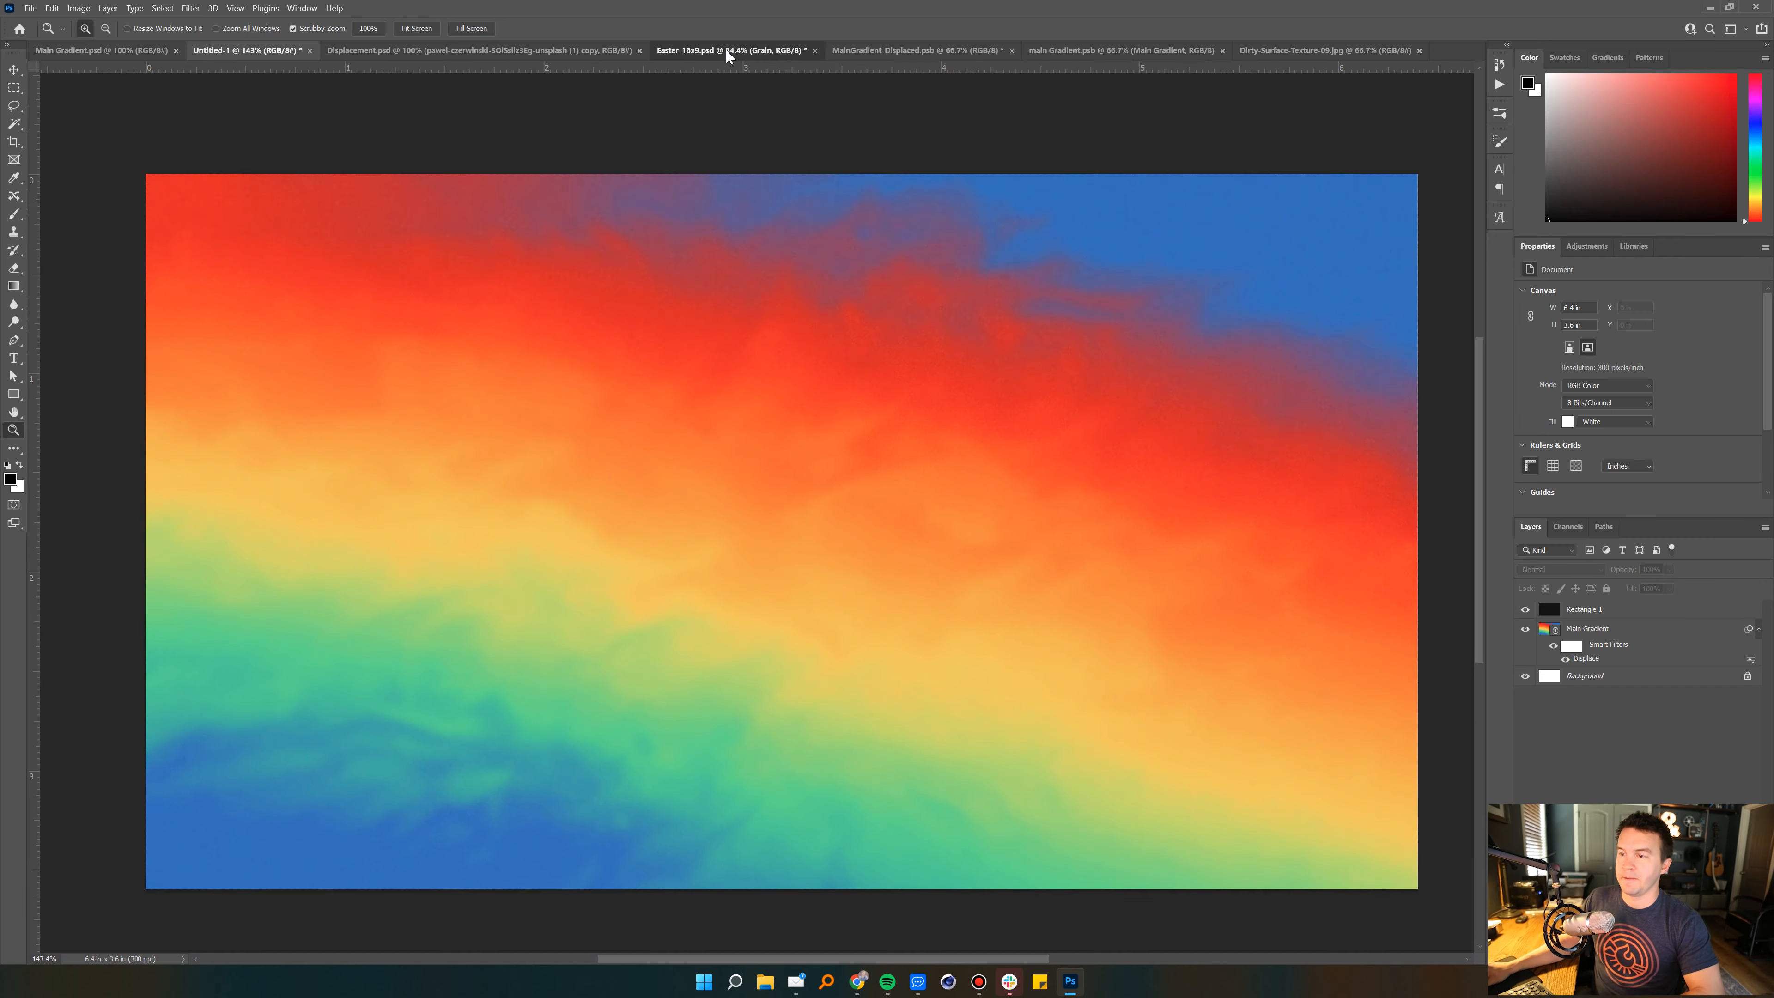
click(726, 53)
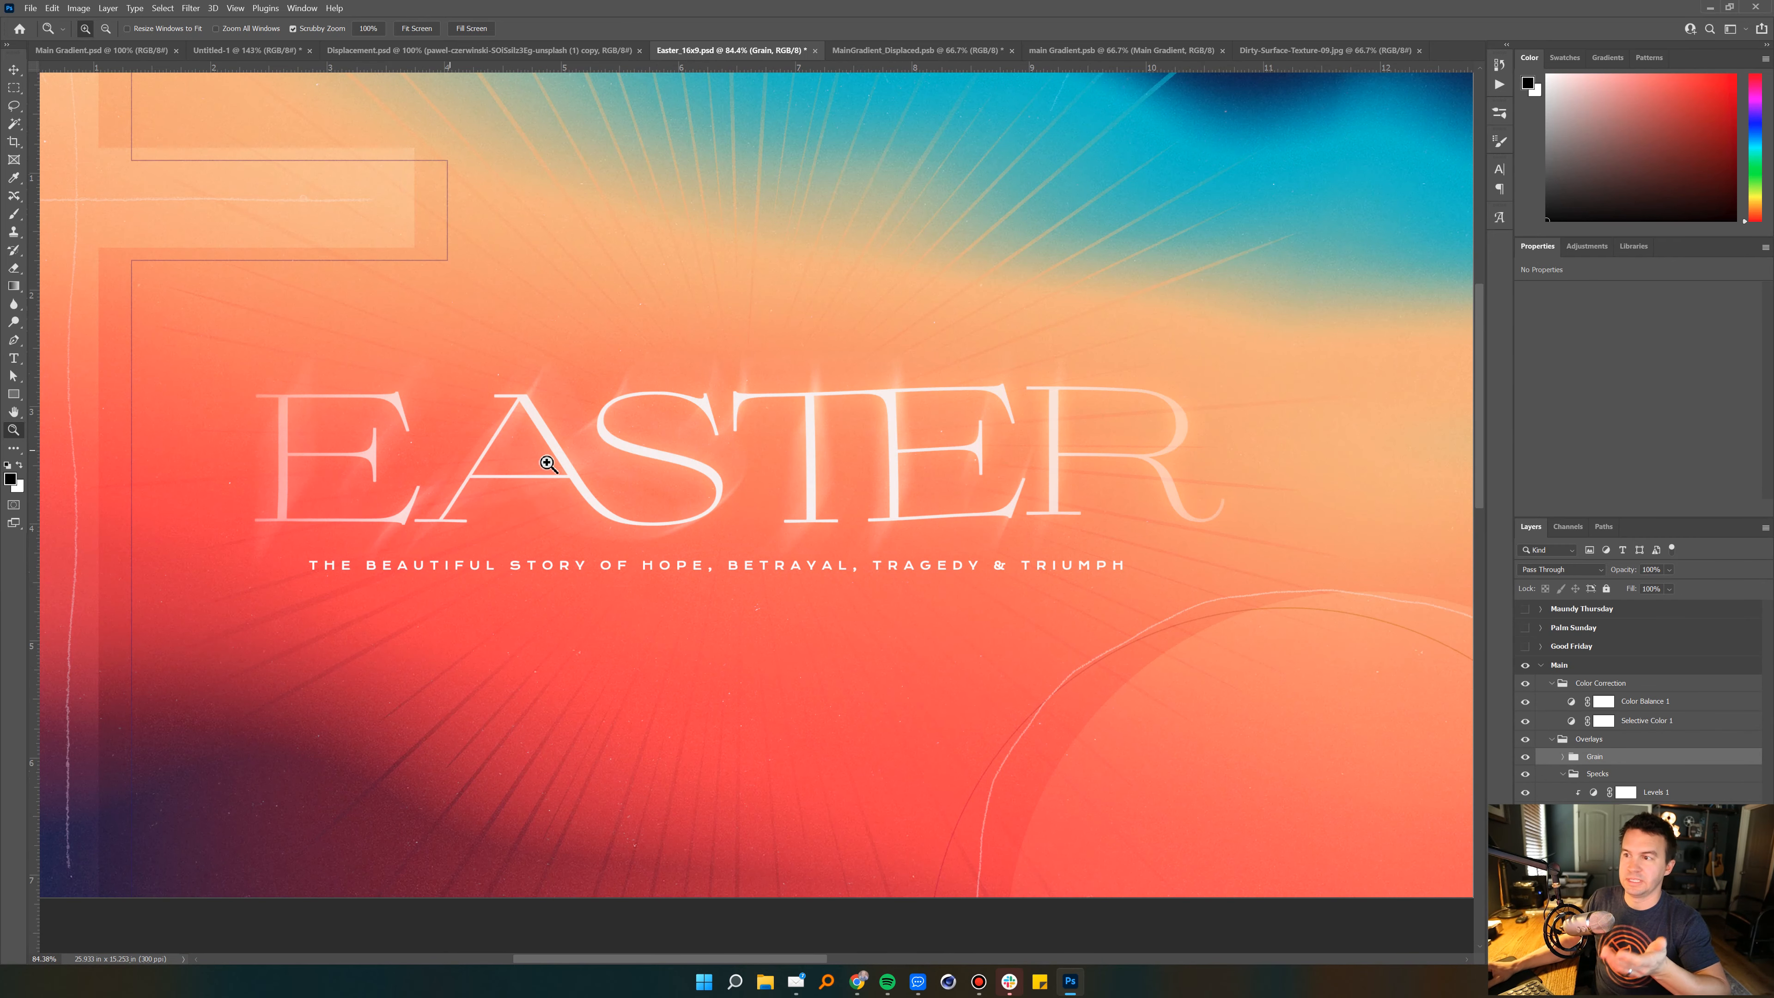
click(375, 51)
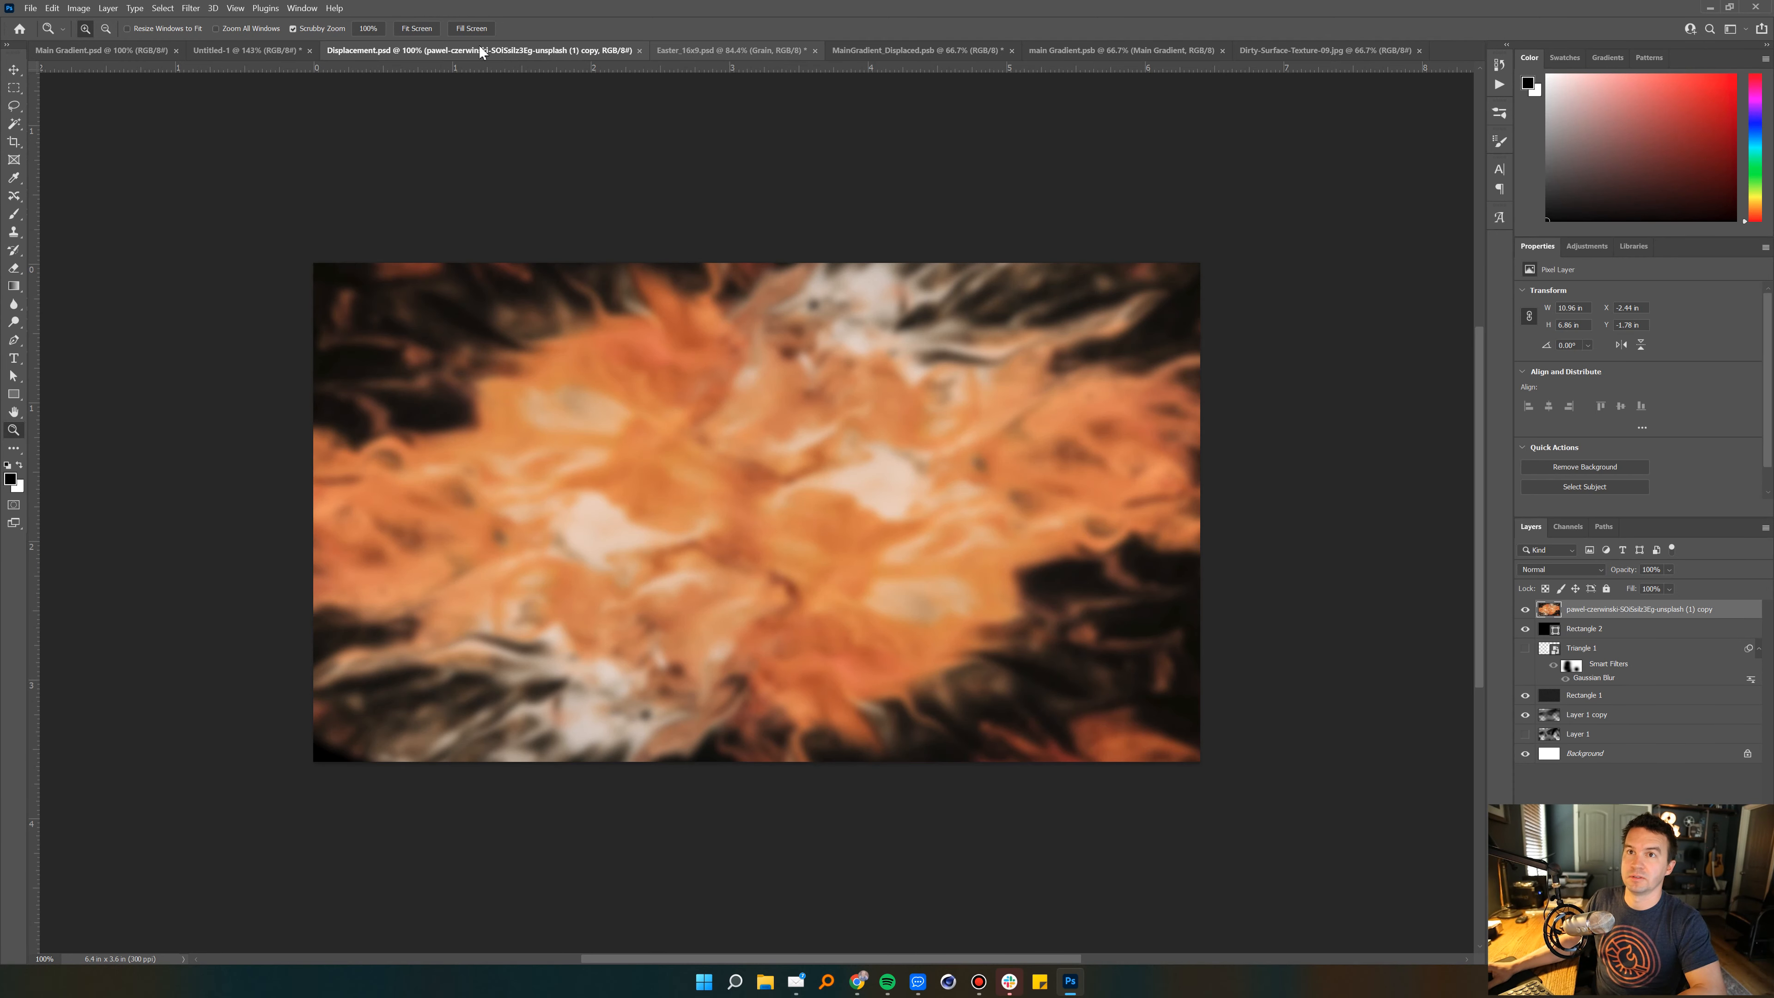
Step: In the Untitled-1 document, add the text EASTER over the gradient in Montserrat with the Thin style
click(235, 51)
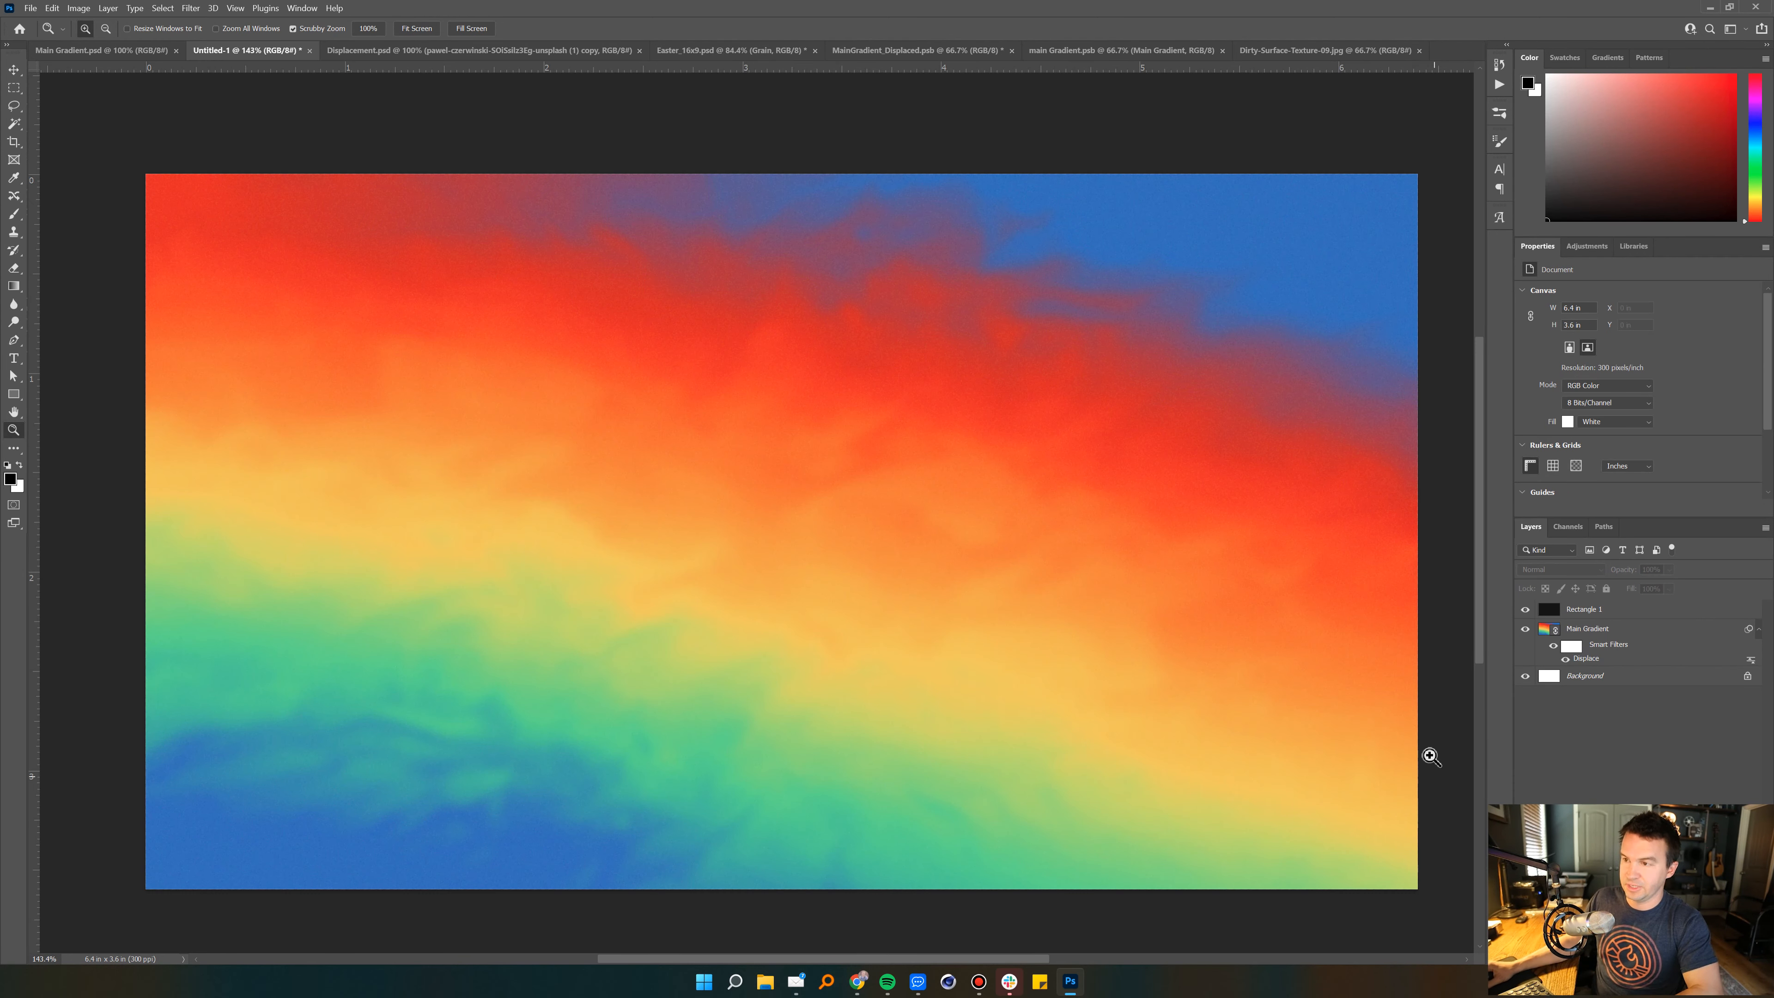
key(u)
key(t)
click(775, 522)
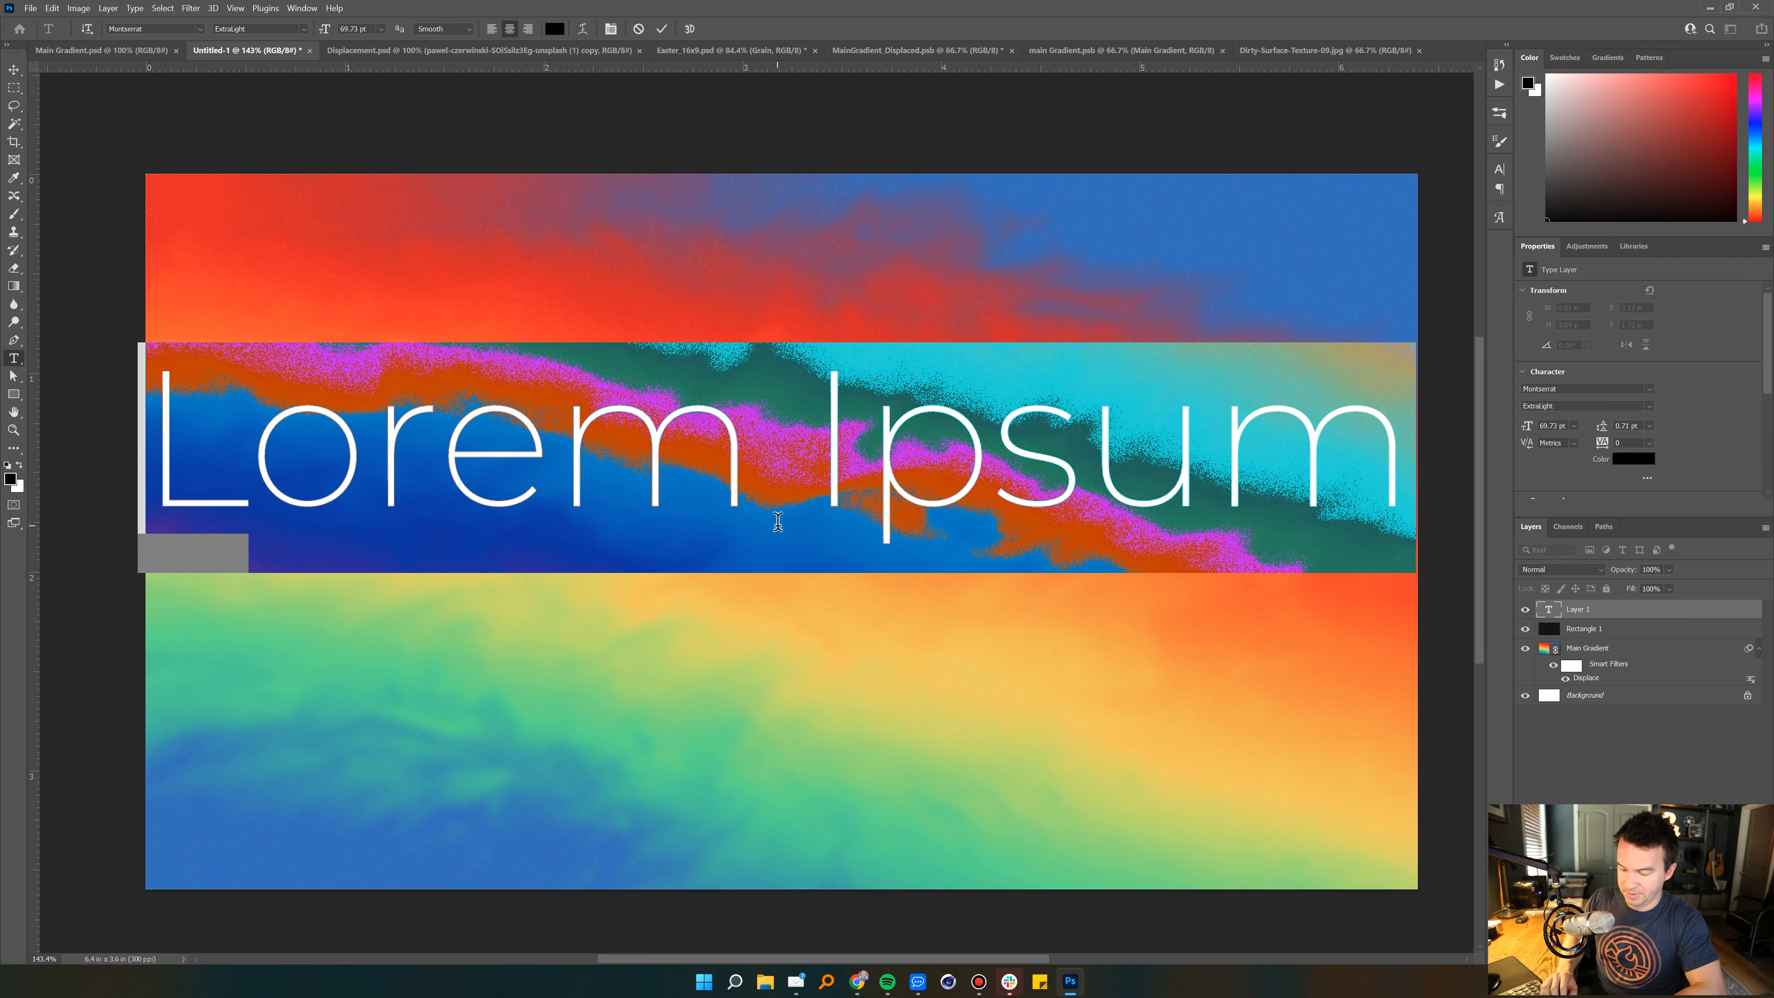
text(EASTER)
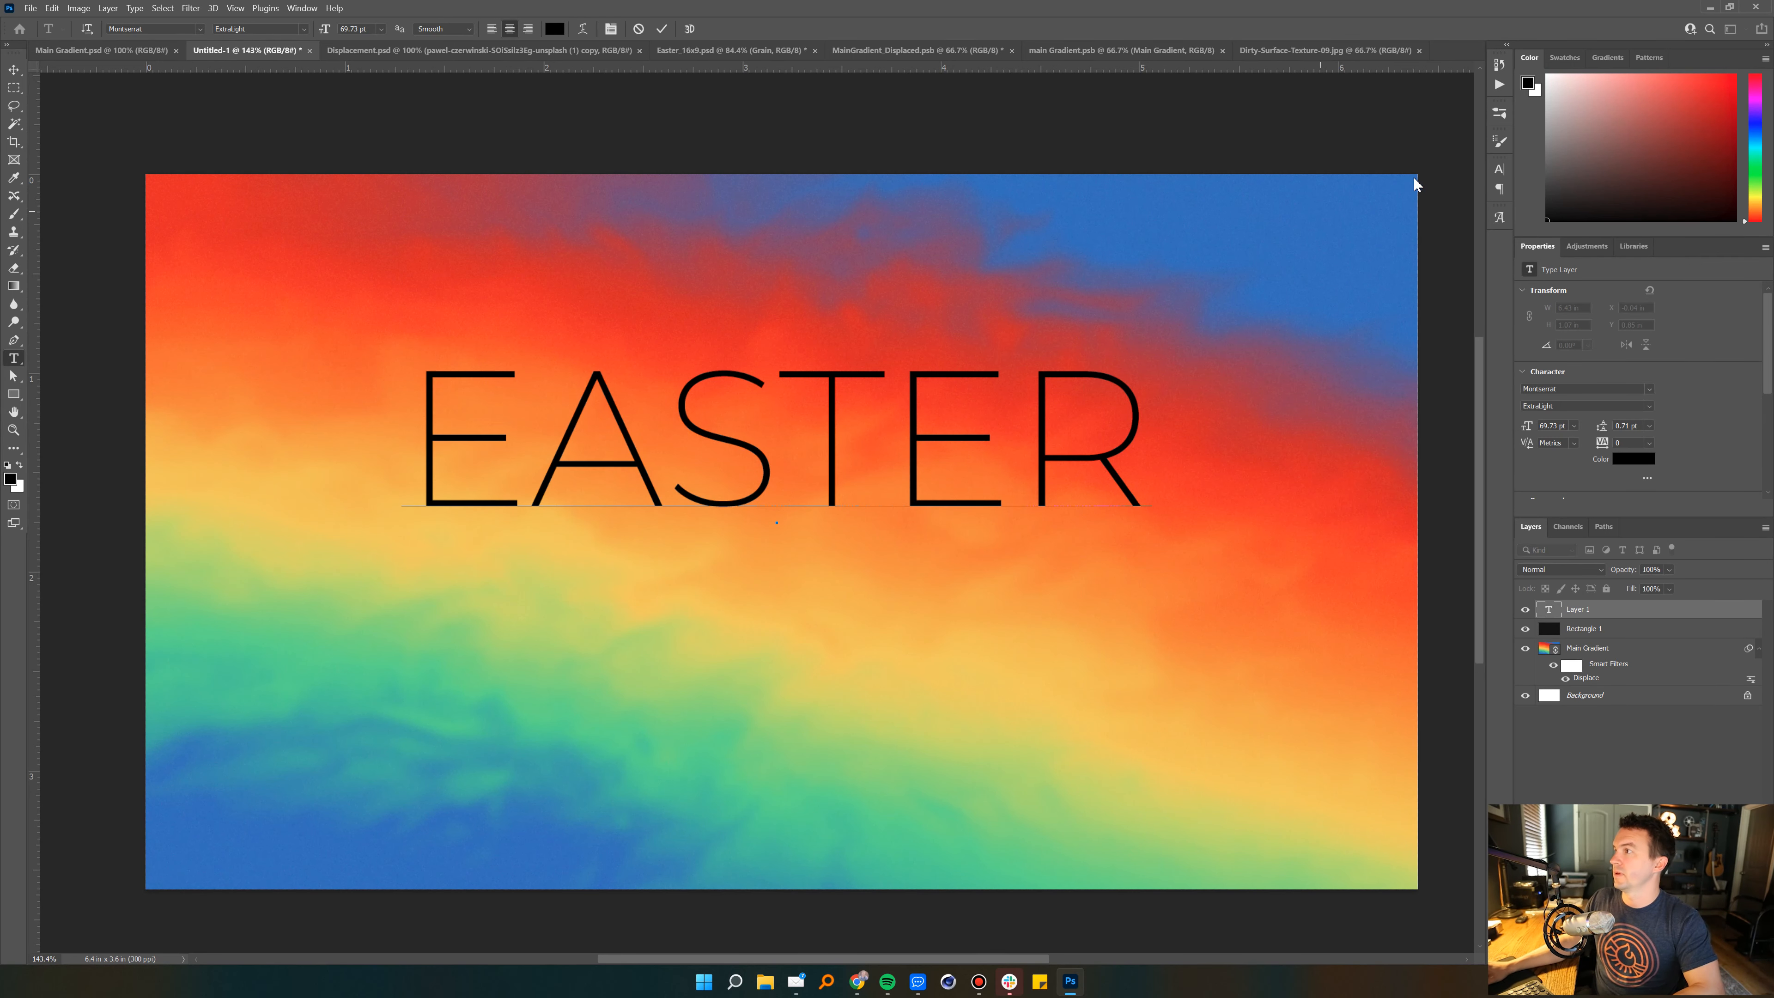
click(1501, 174)
click(1475, 190)
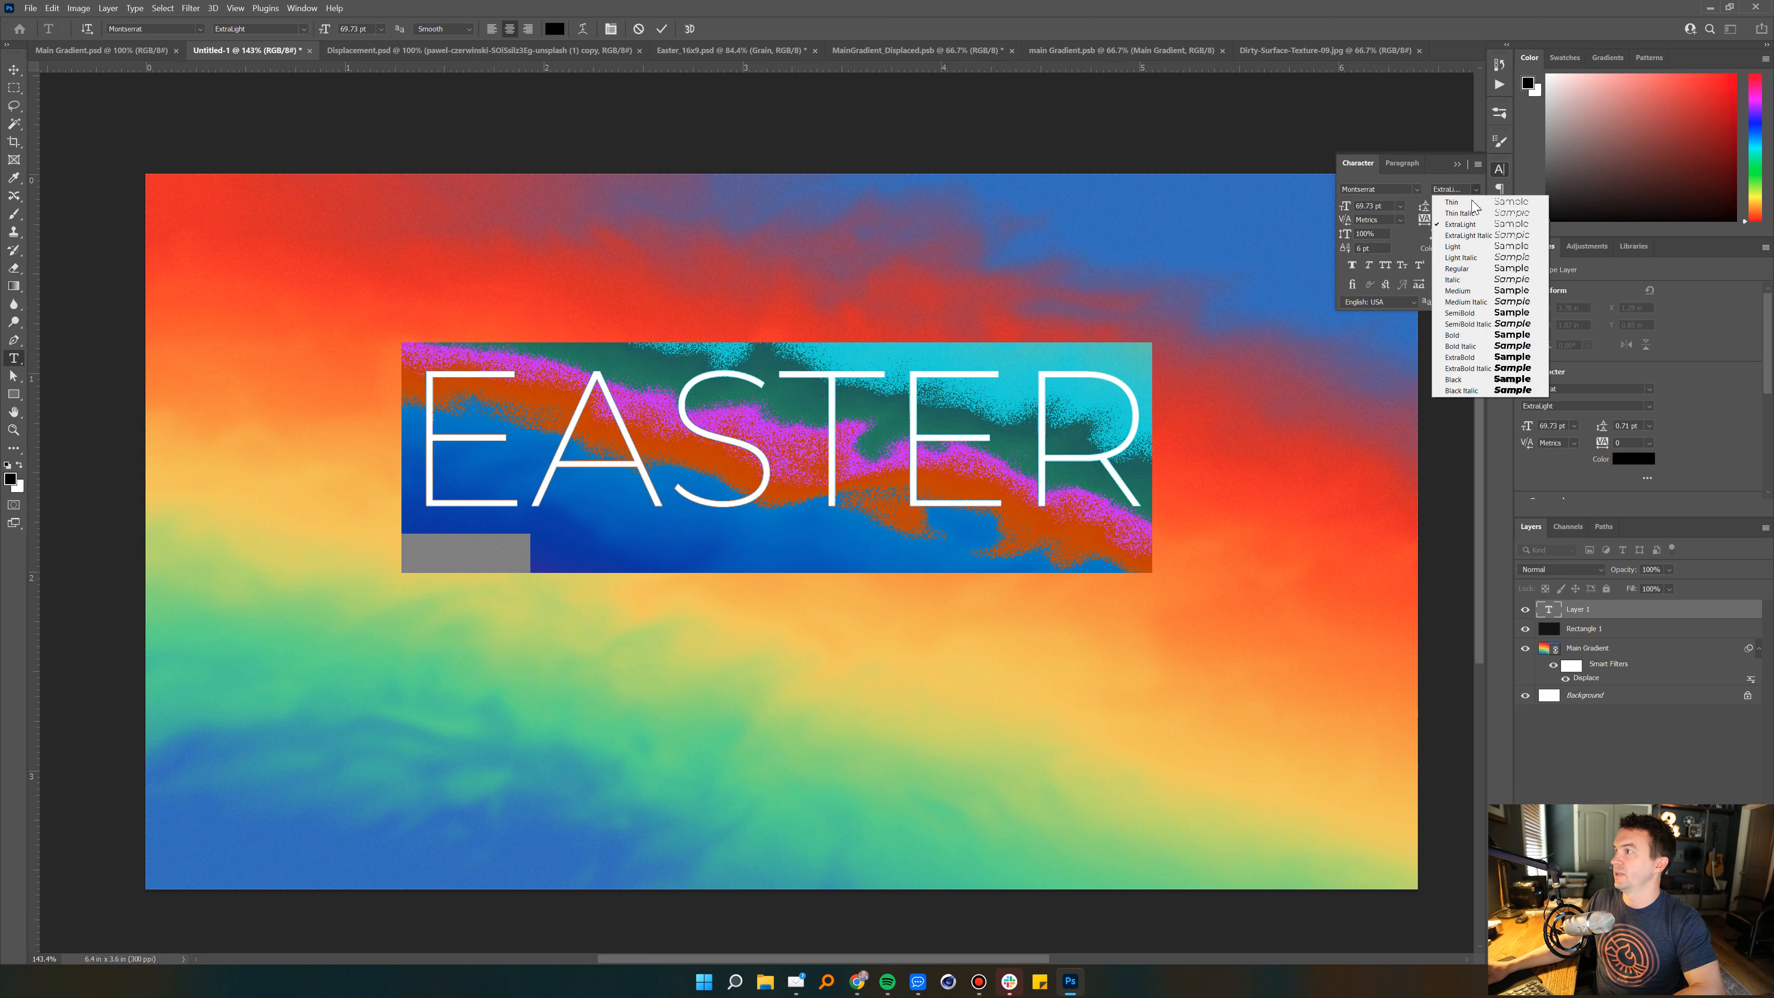
click(1459, 205)
key(ctrl+Return)
Step: Move the EASTER text down to the middle of the canvas and change its color to white
key(v)
drag(845, 462, 838, 541)
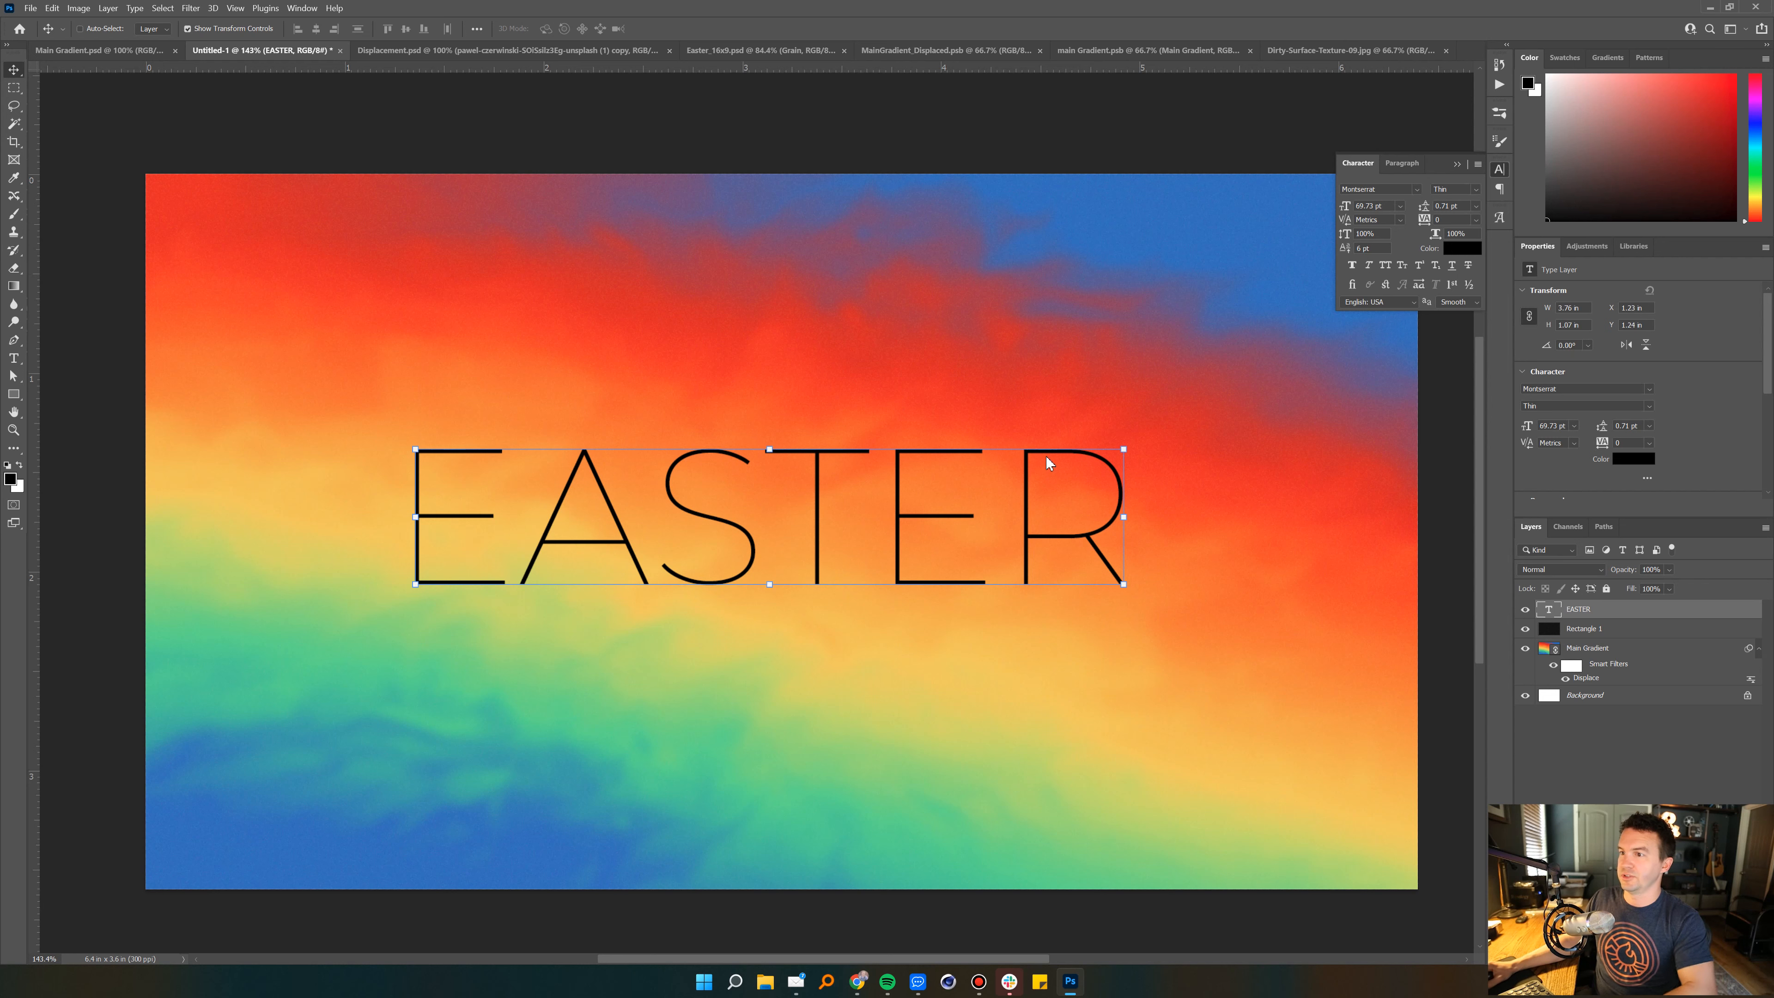
click(1461, 248)
click(698, 465)
key(Return)
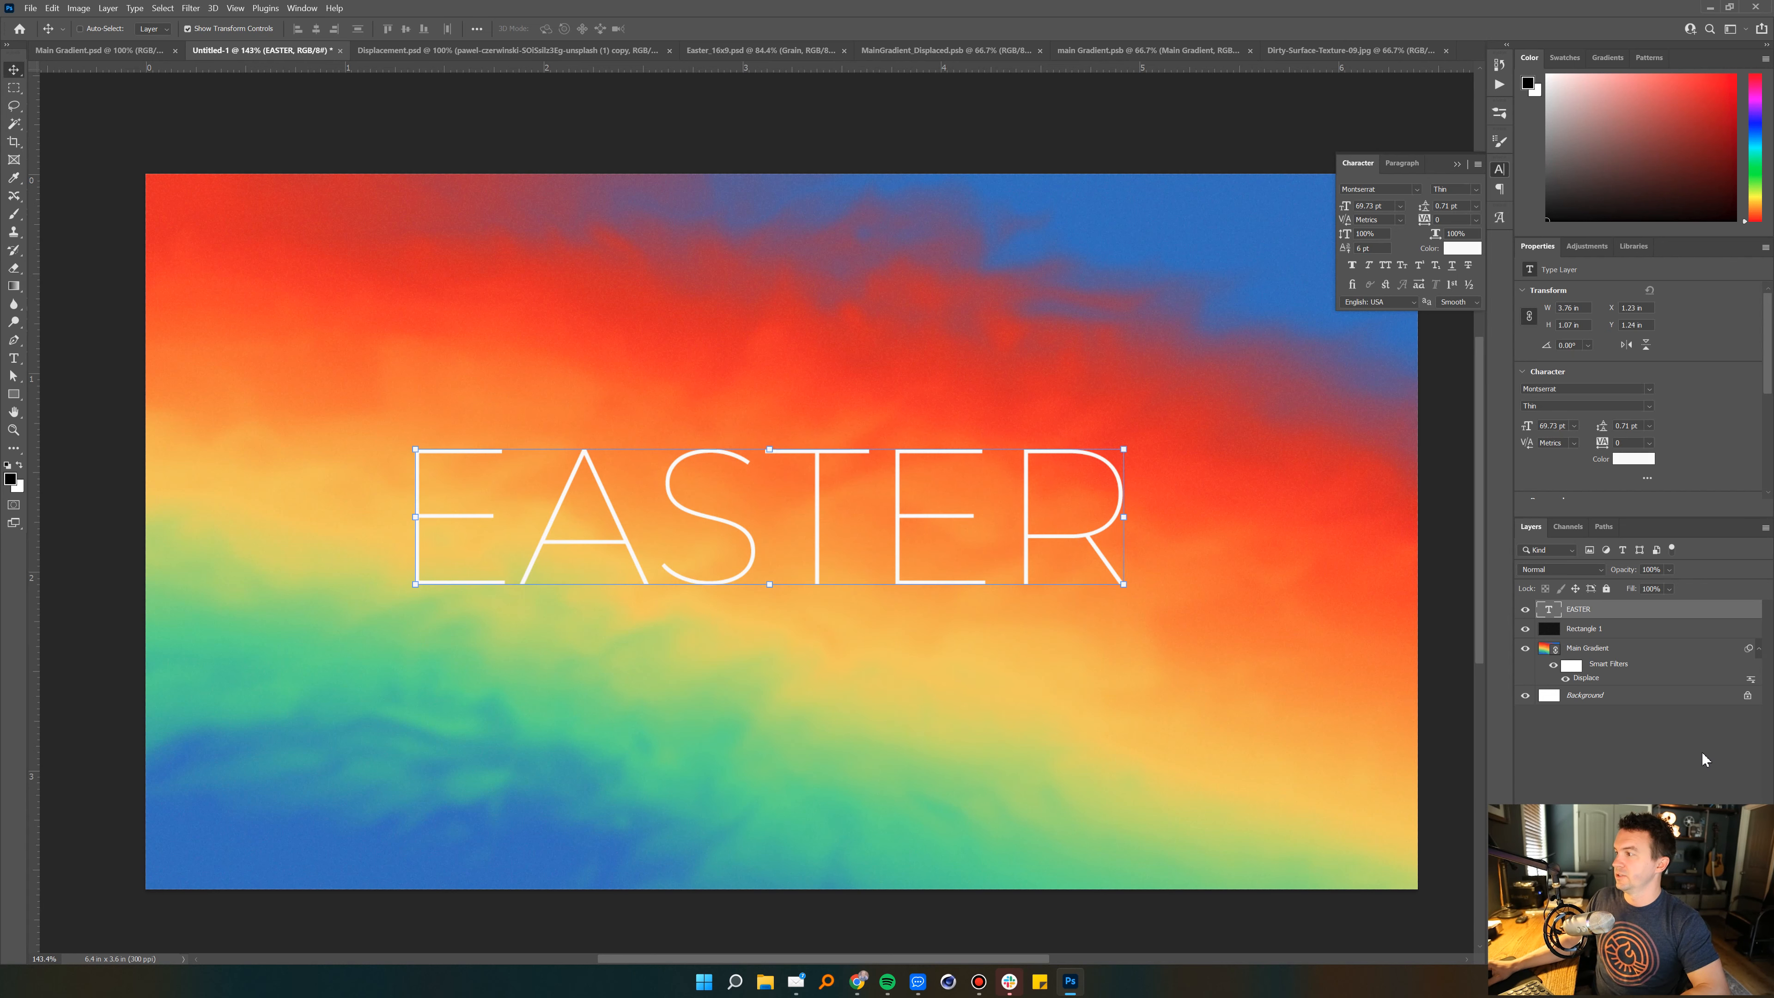
click(1702, 752)
Step: Convert the EASTER text layer to a smart object
click(1653, 615)
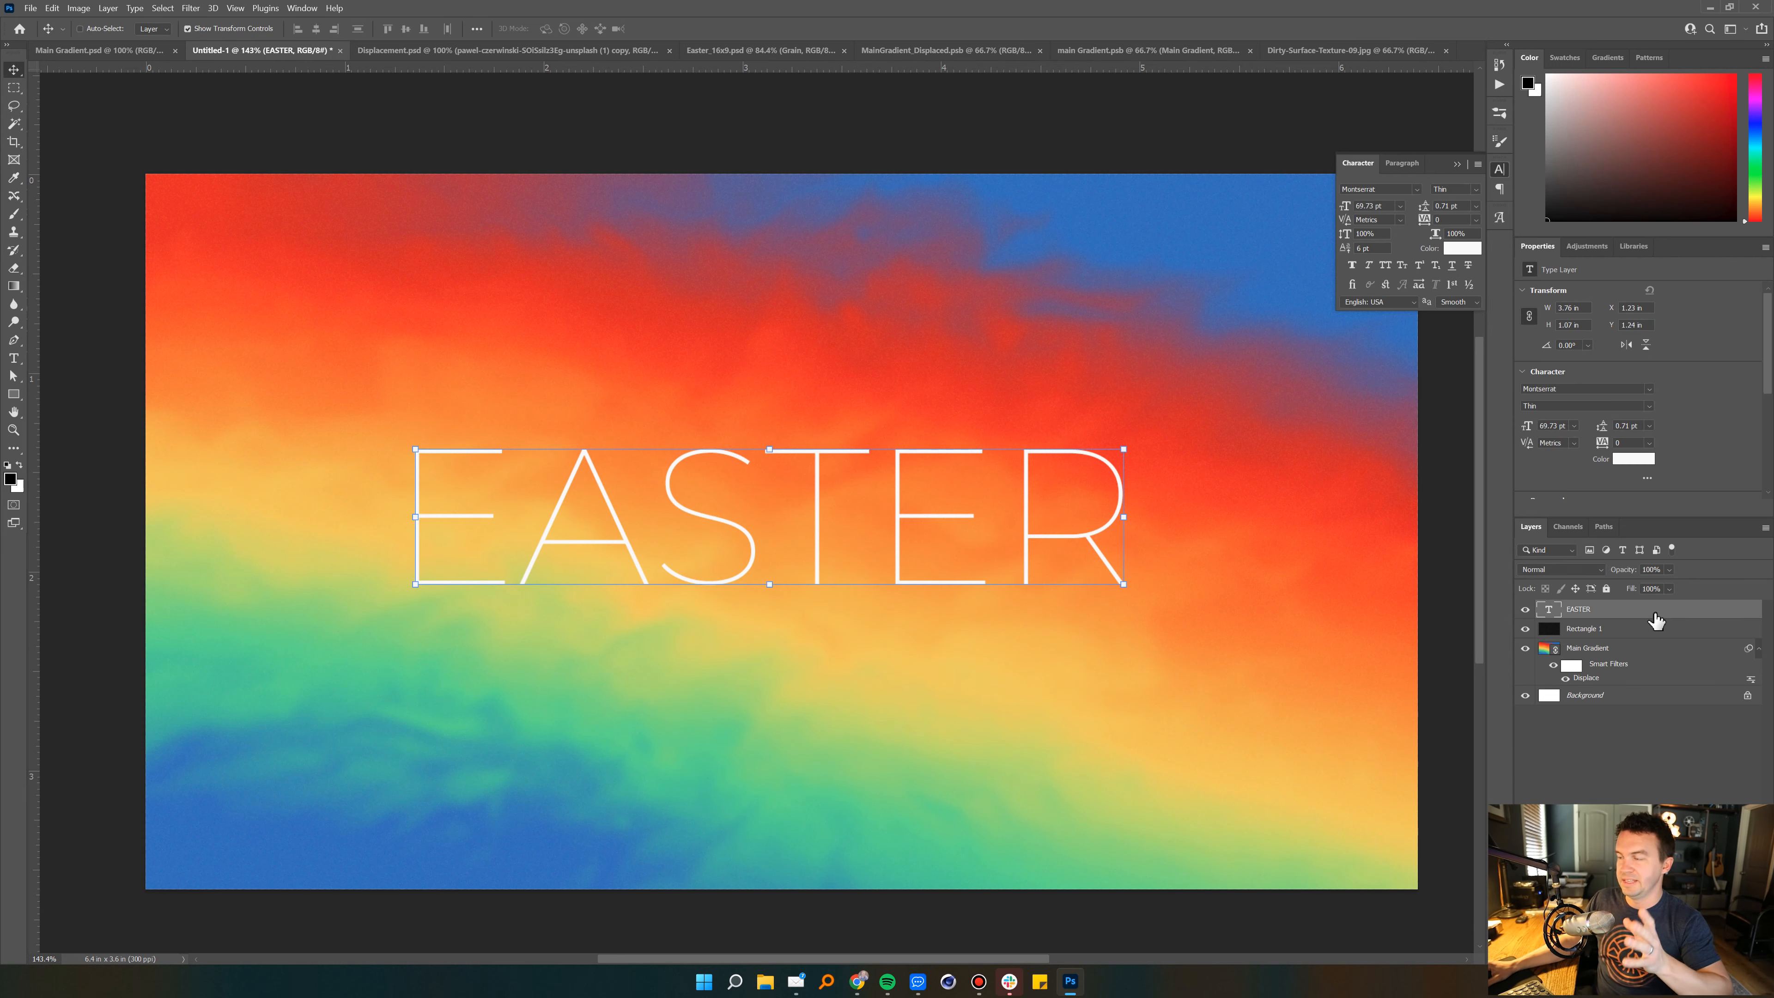
right_click(1654, 614)
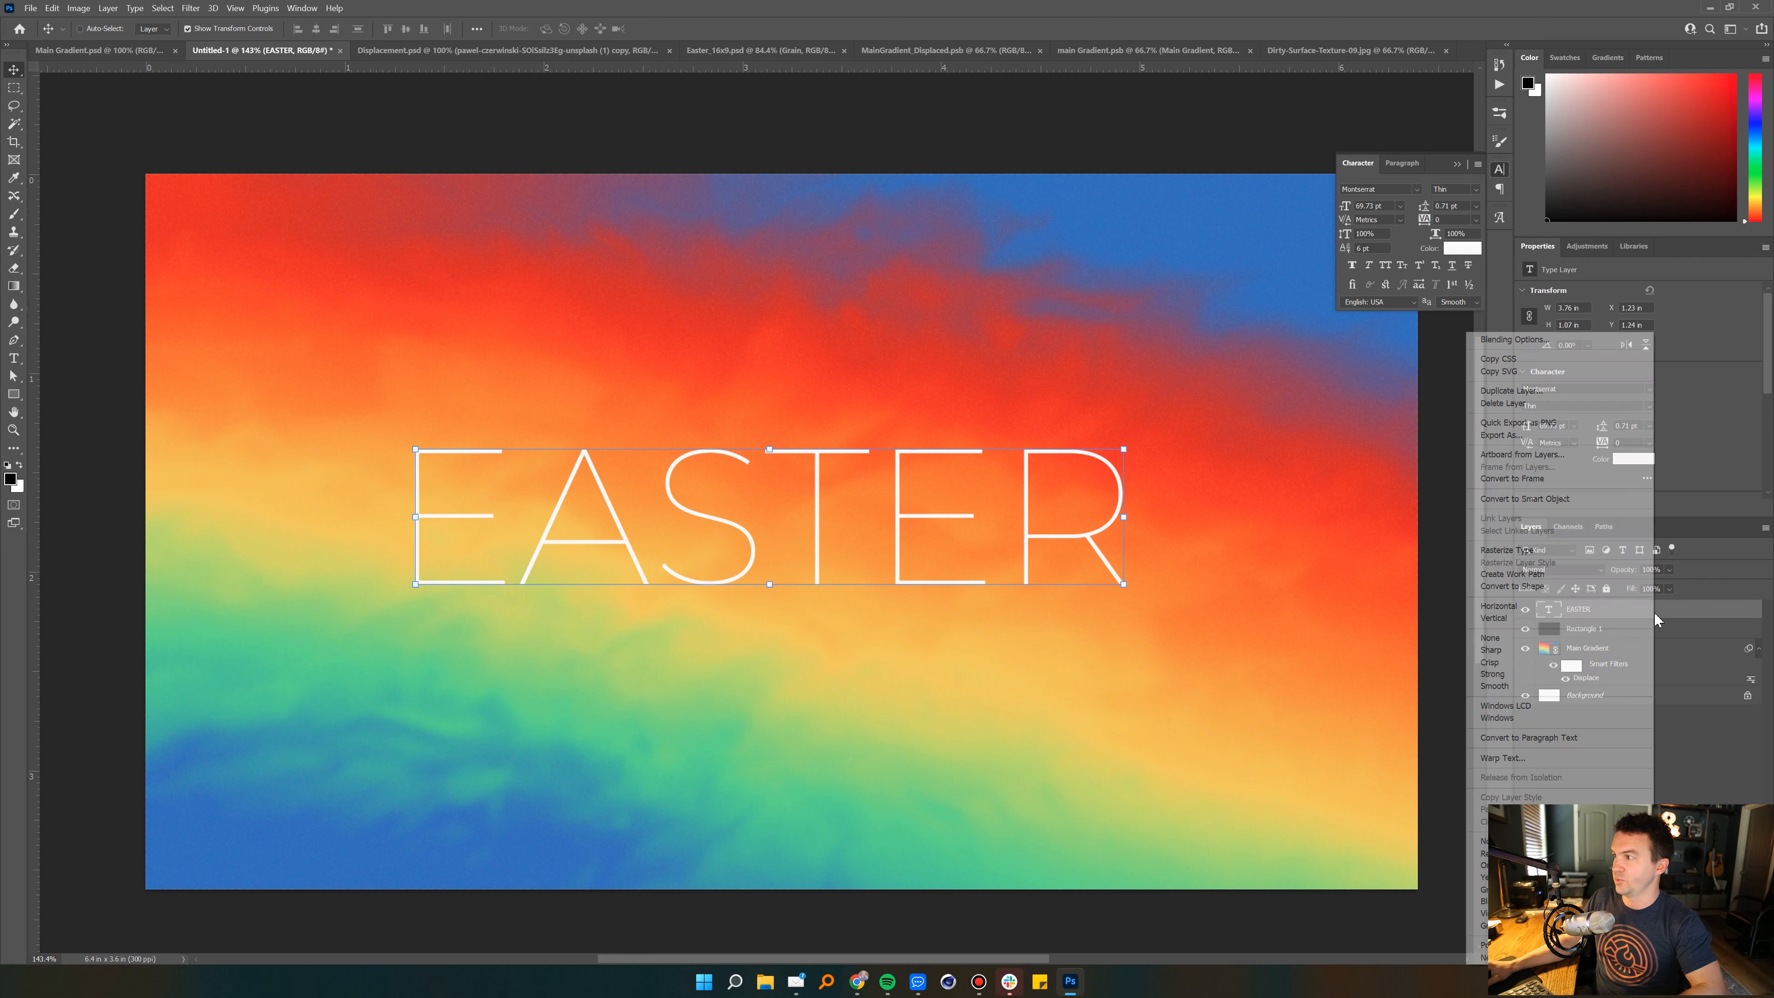
click(1567, 498)
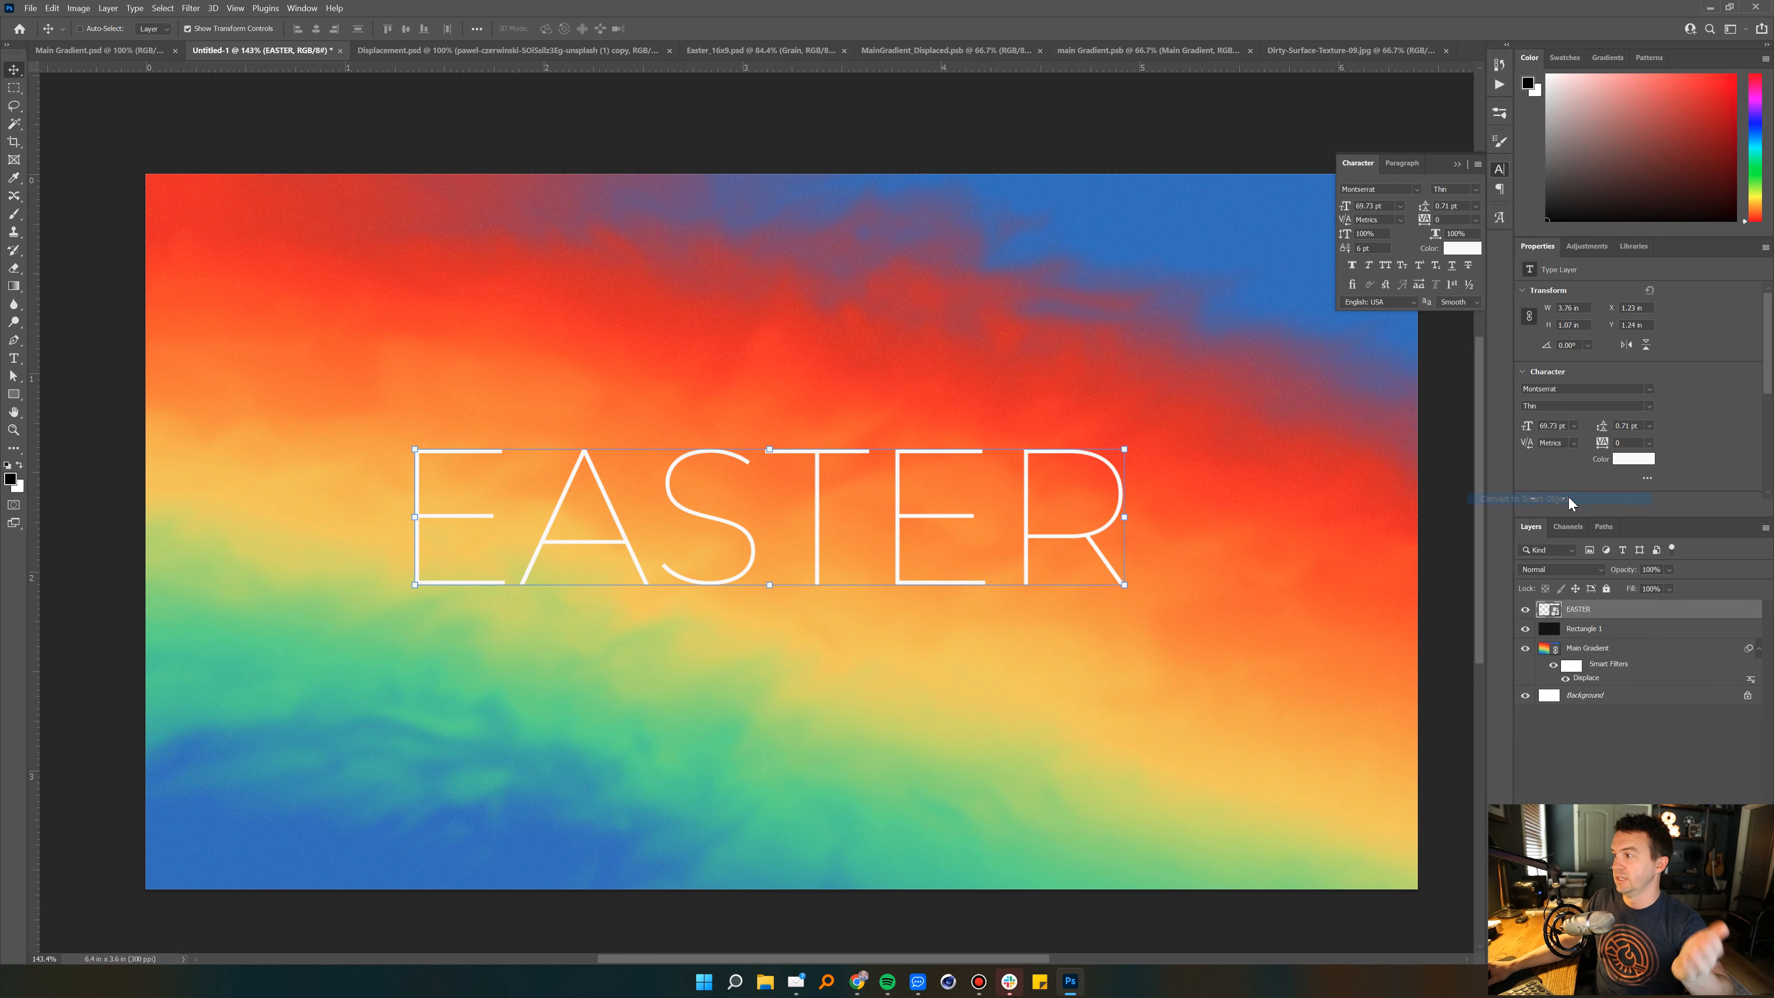
Step: Convert the EASTER smart object to a linked one, saving its PSB file as Text in the Test folder
right_click(1613, 610)
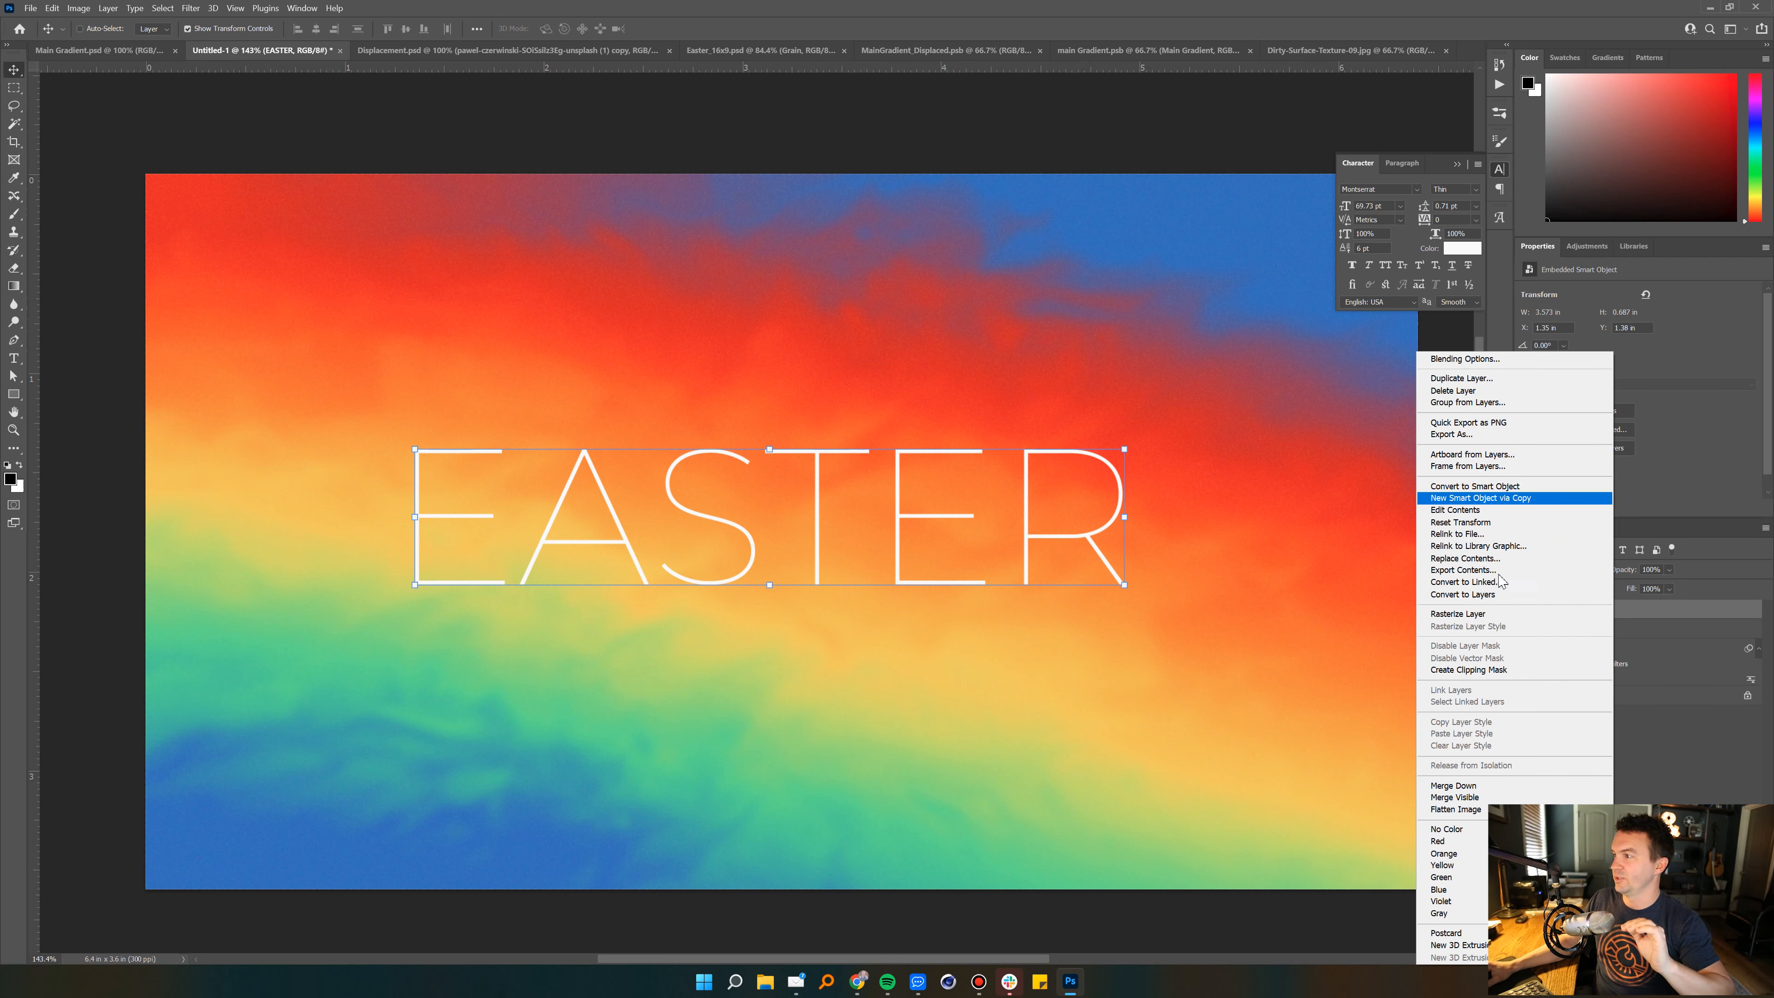
click(1472, 582)
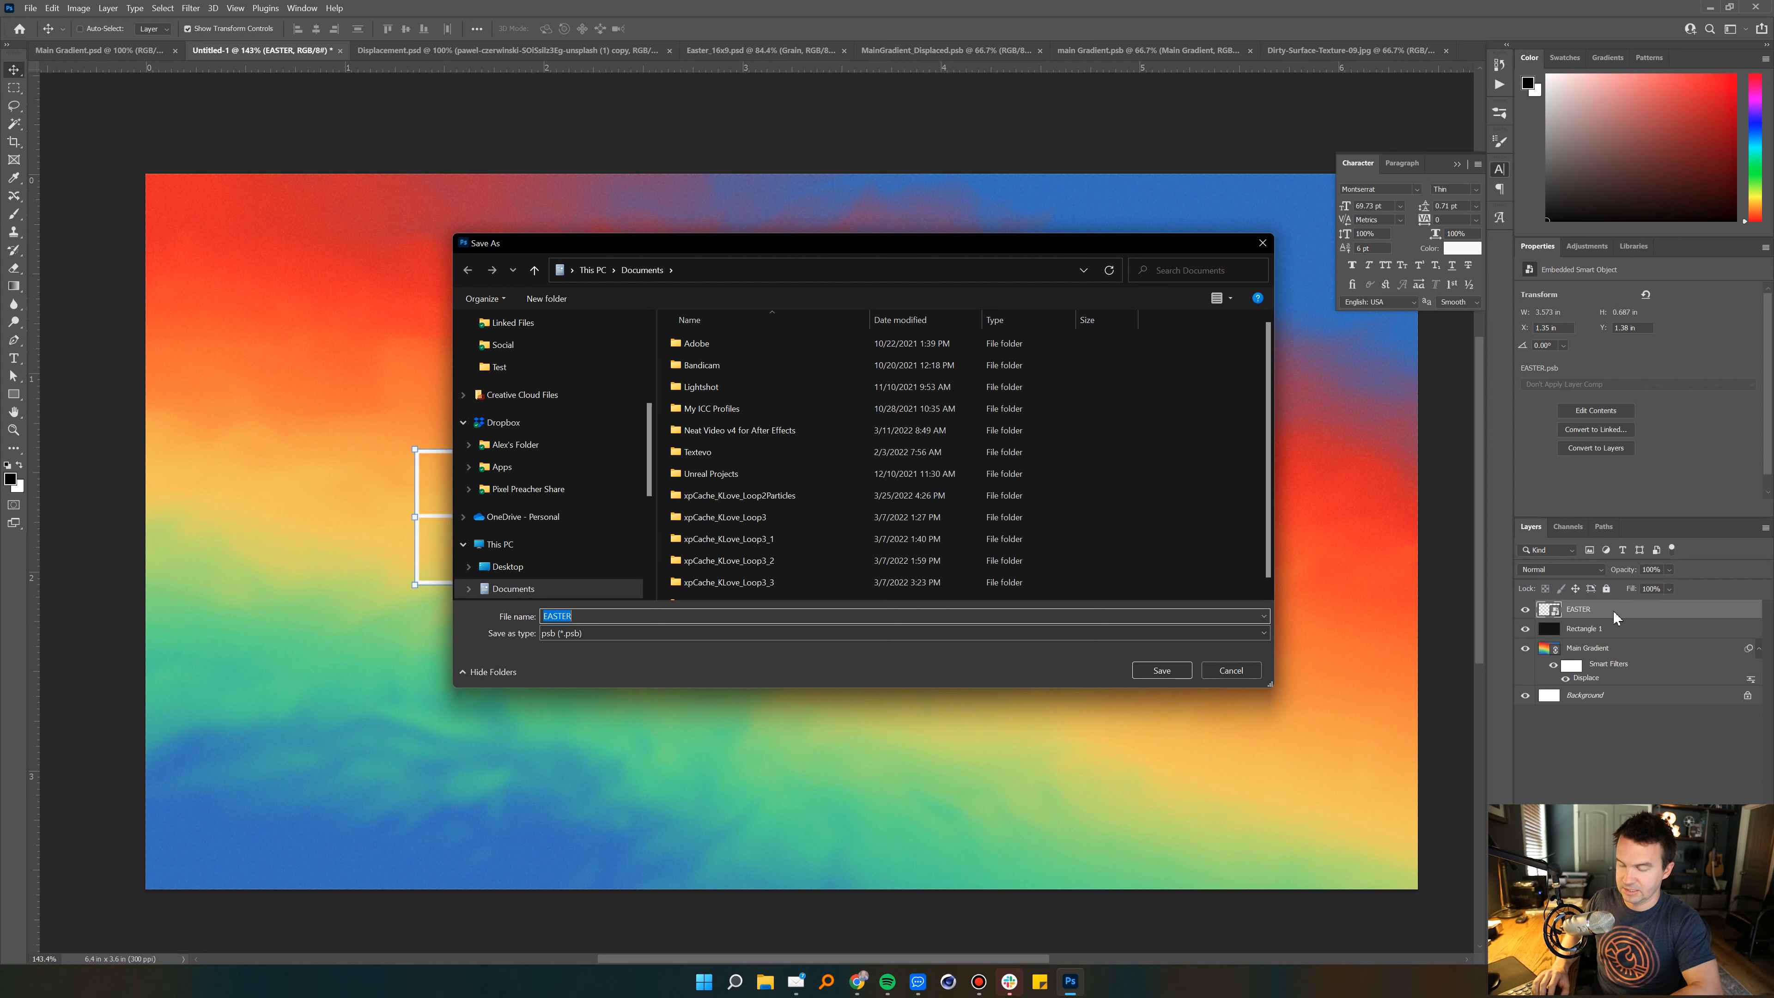
text(Text)
click(571, 356)
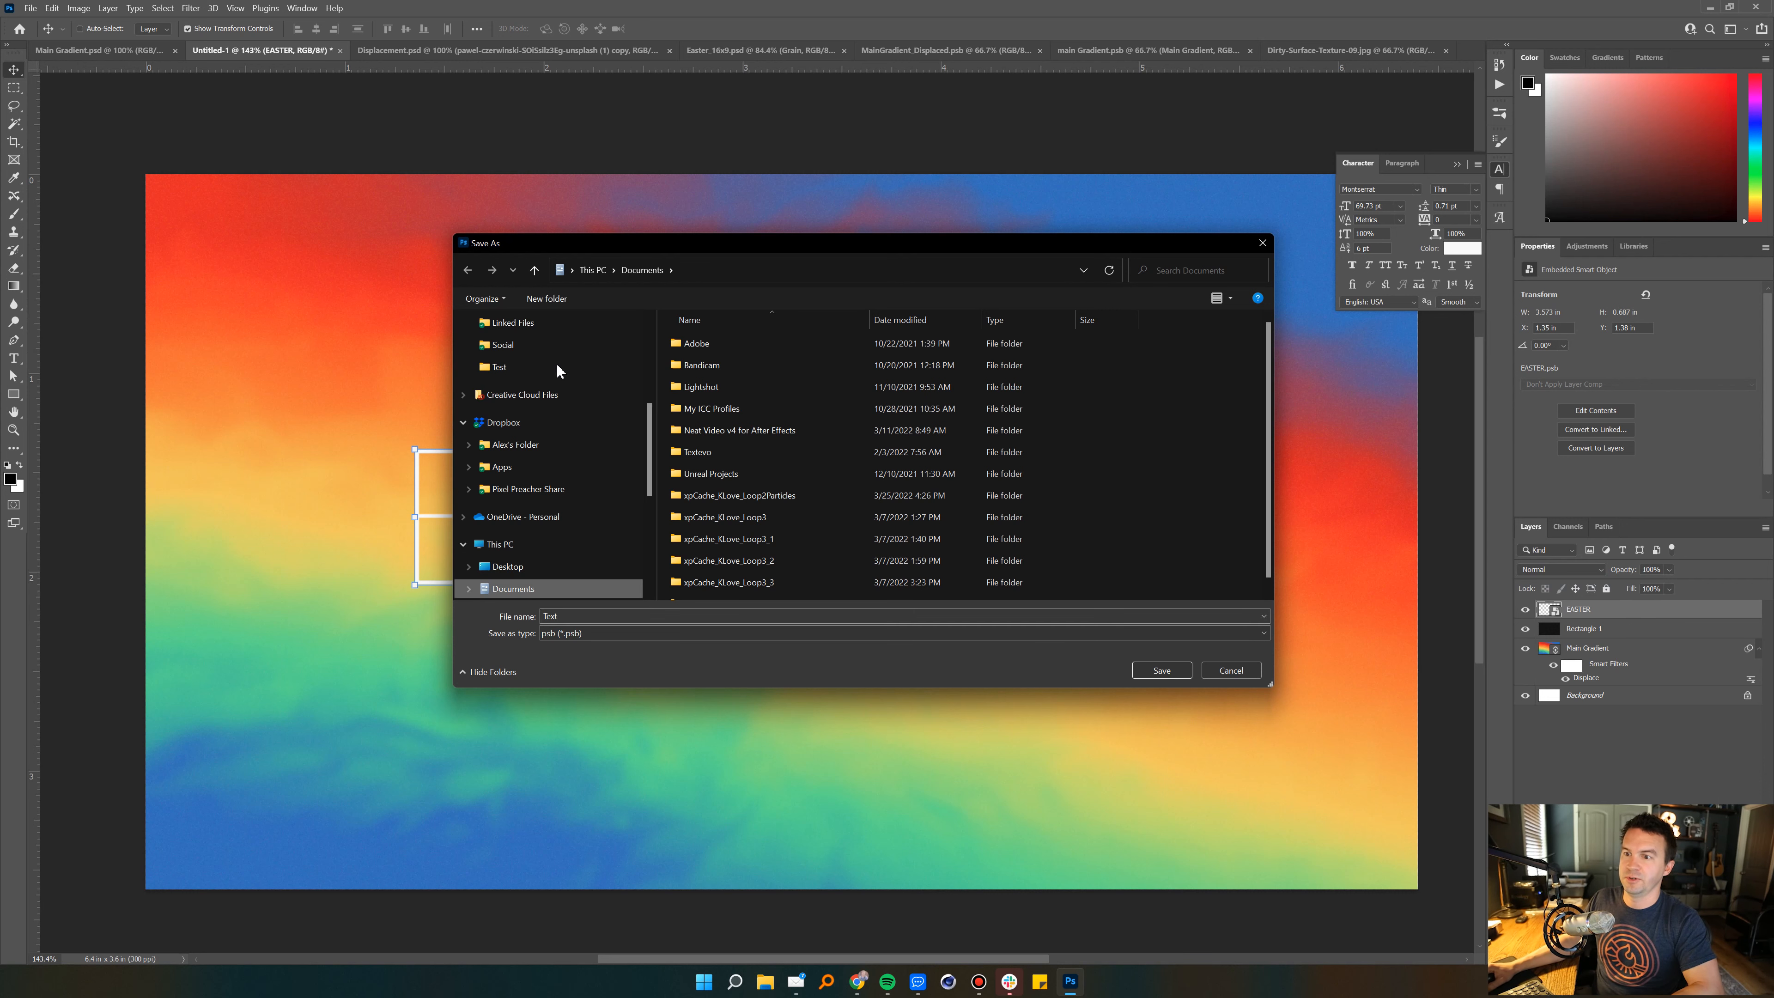
click(1162, 669)
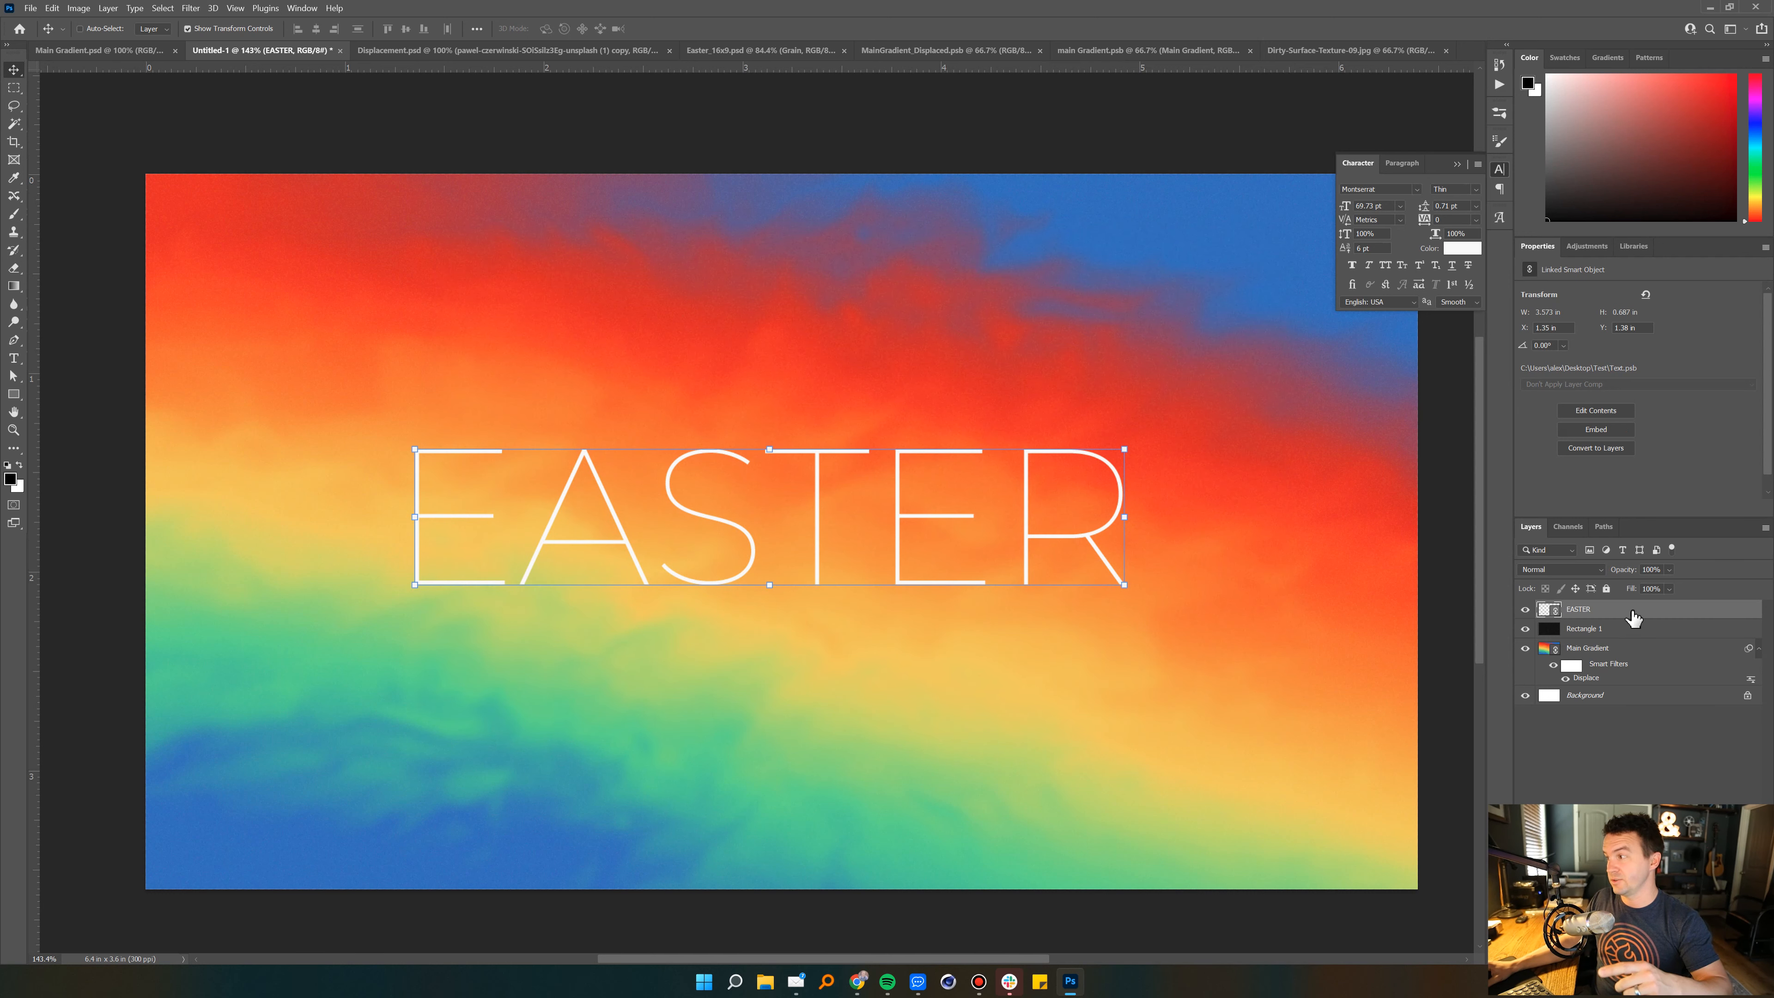
Step: Apply a Displace filter to the EASTER layer with horizontal and vertical scale 20, using the Displacement file as the map
click(183, 8)
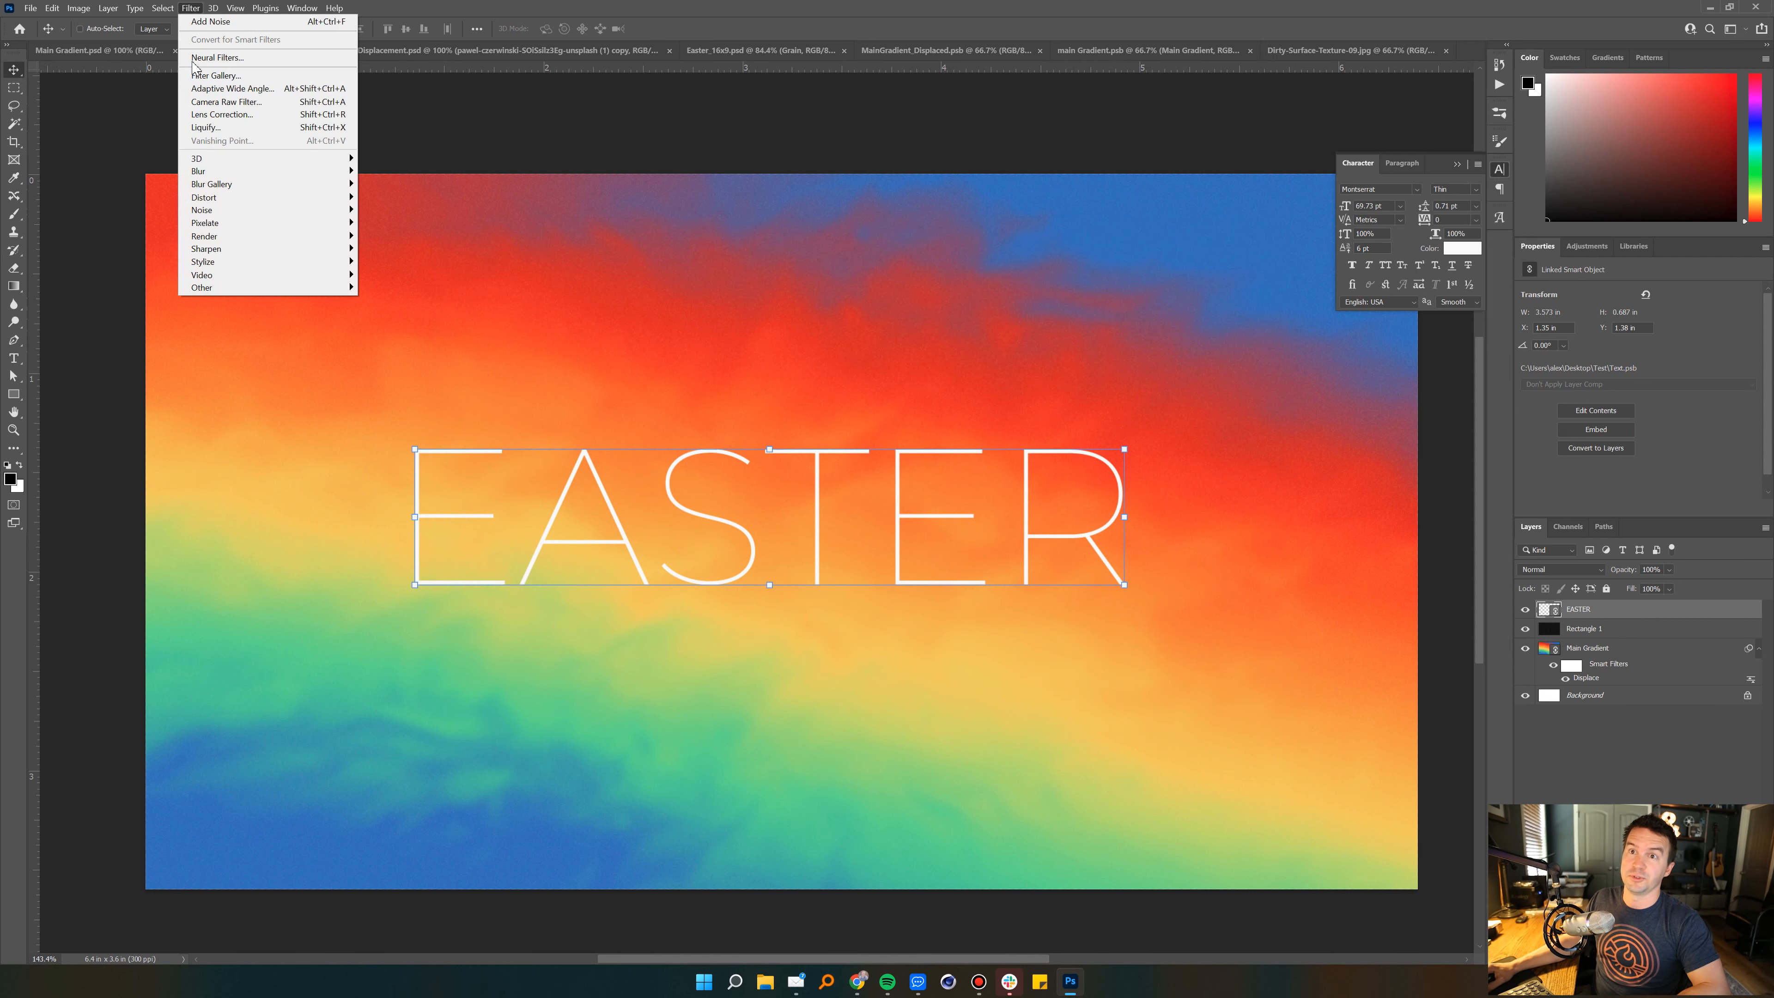
mouse_move(219, 200)
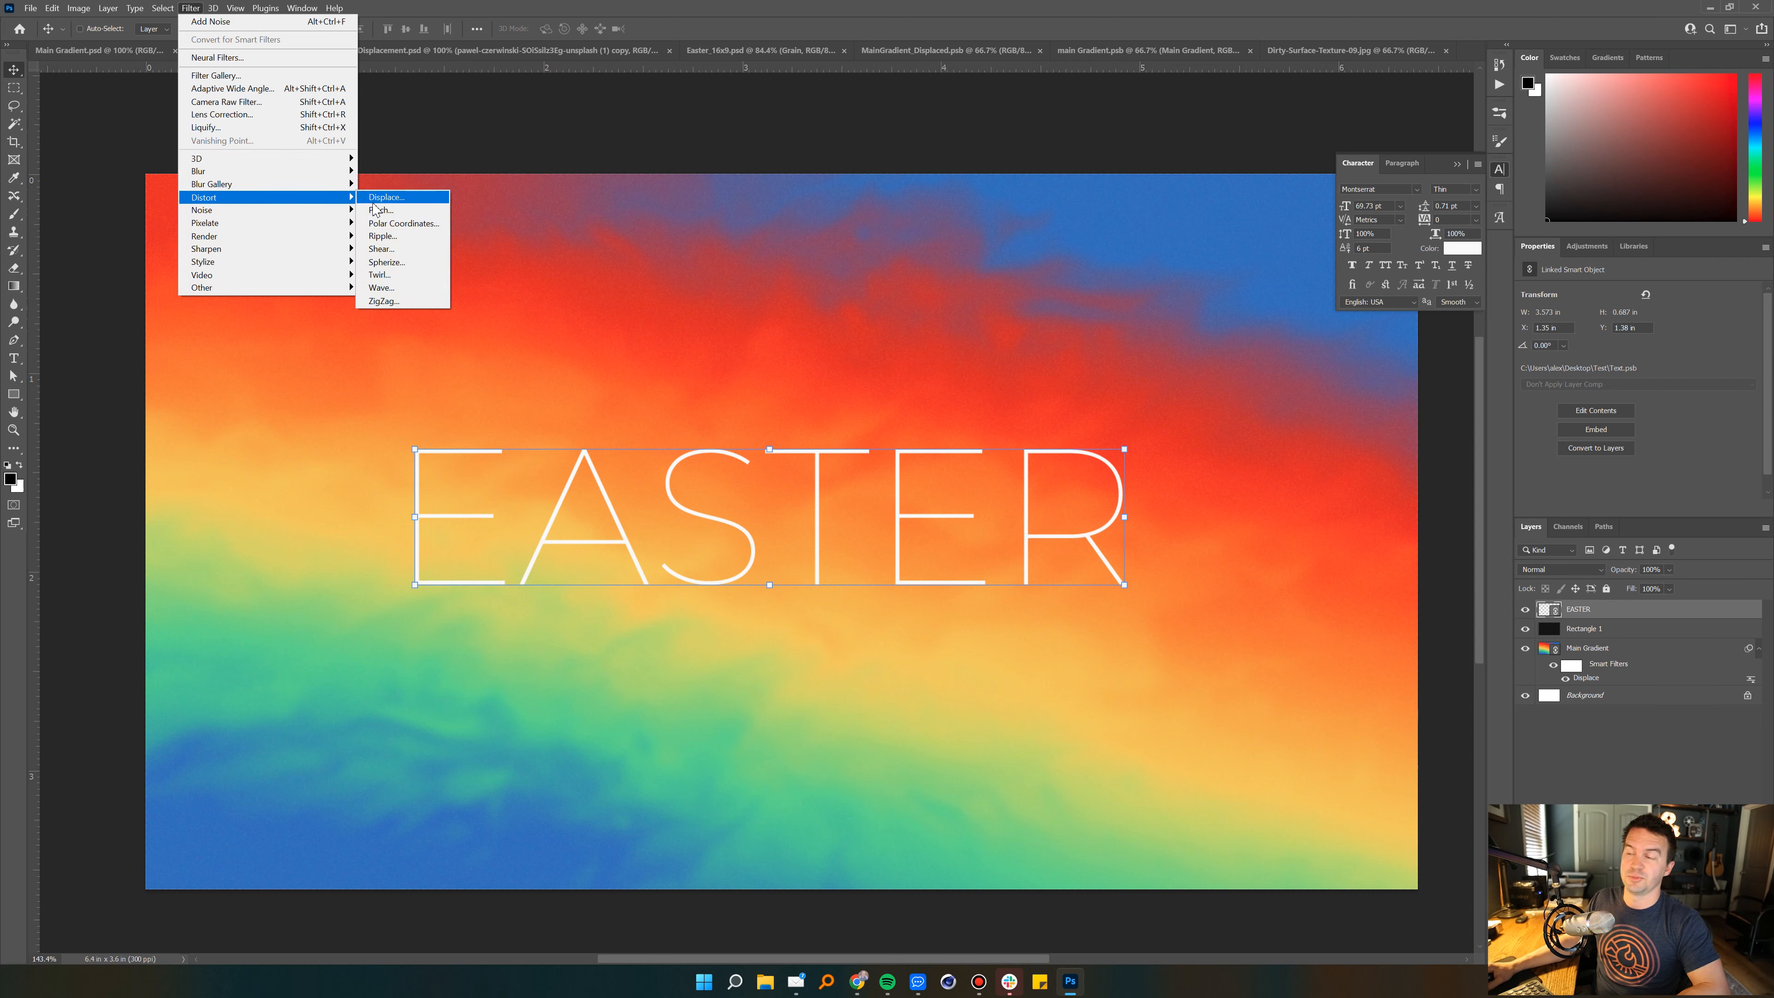
click(386, 197)
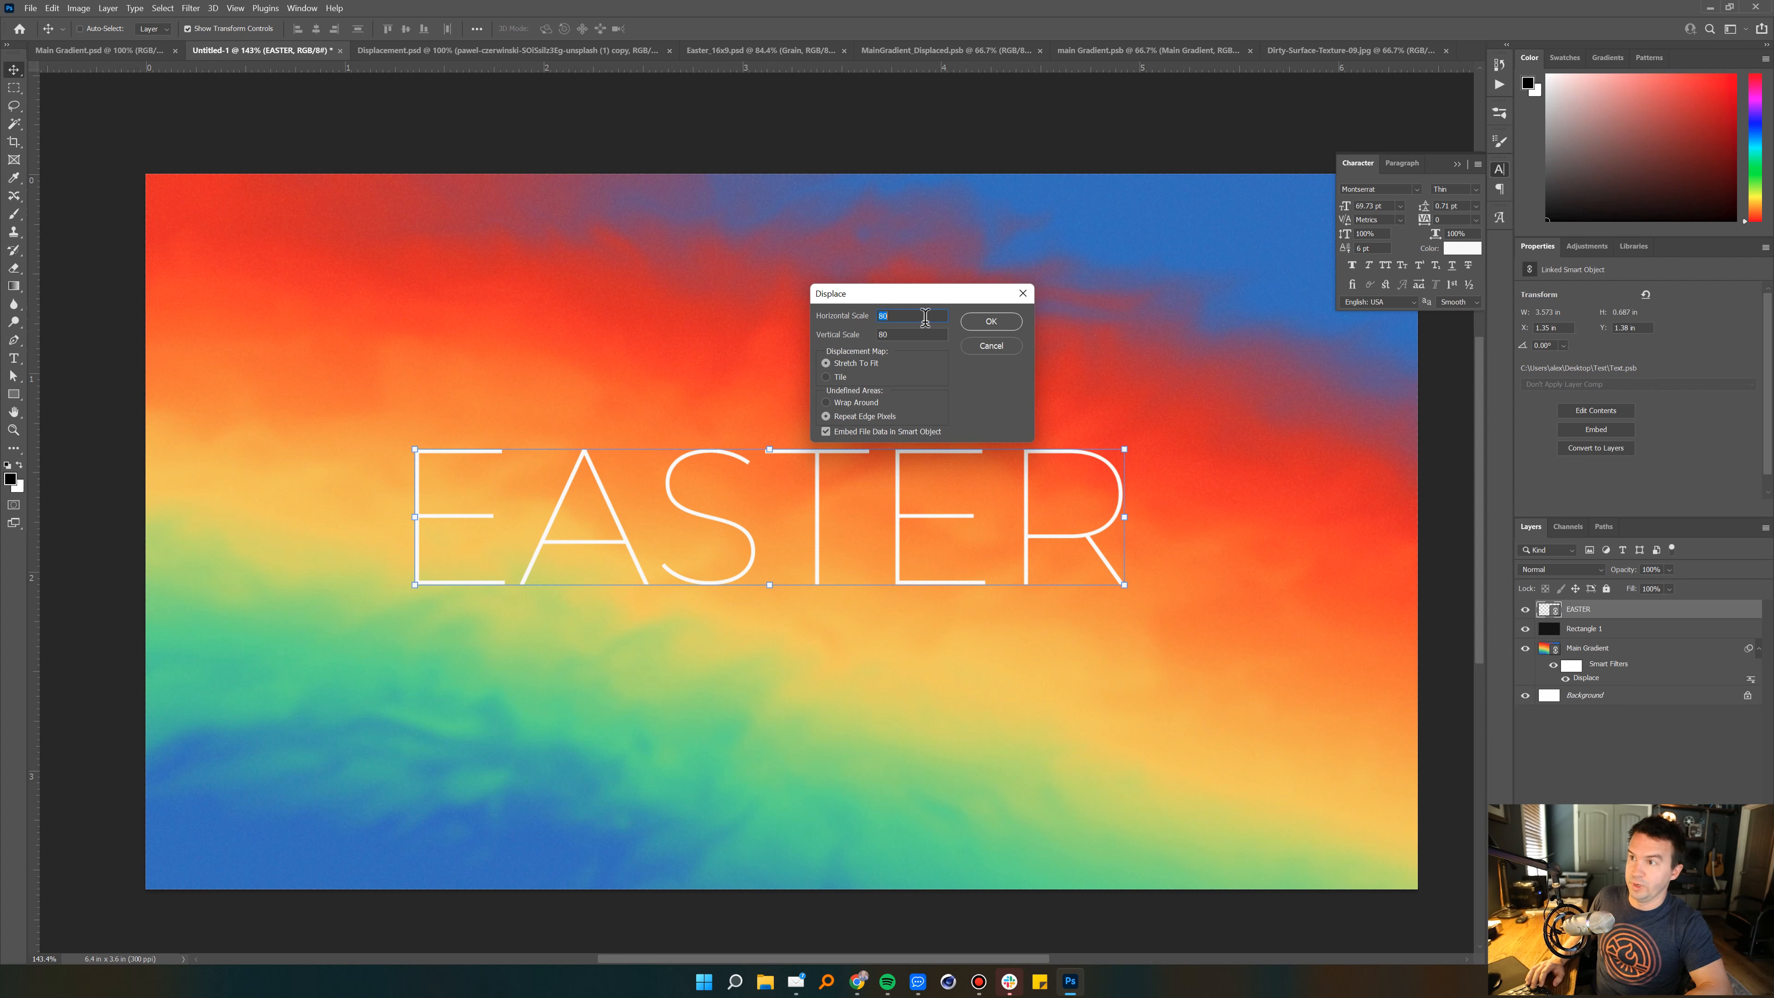
key(Return)
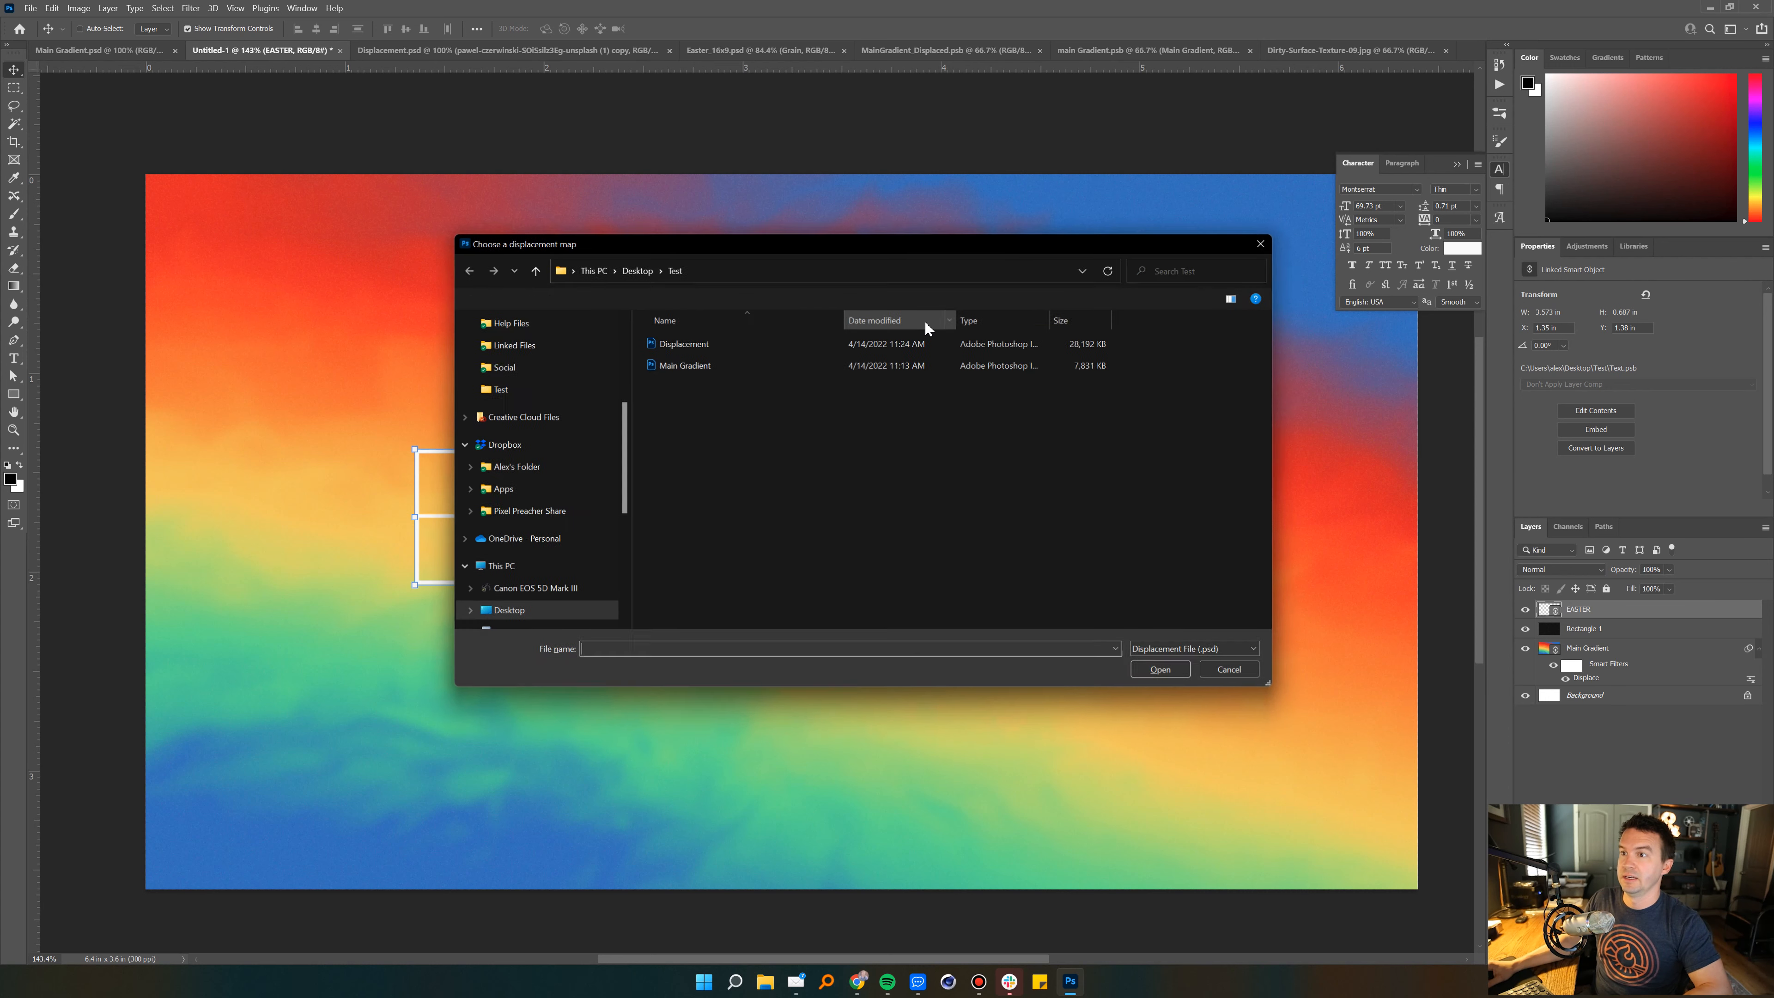
double_click(697, 349)
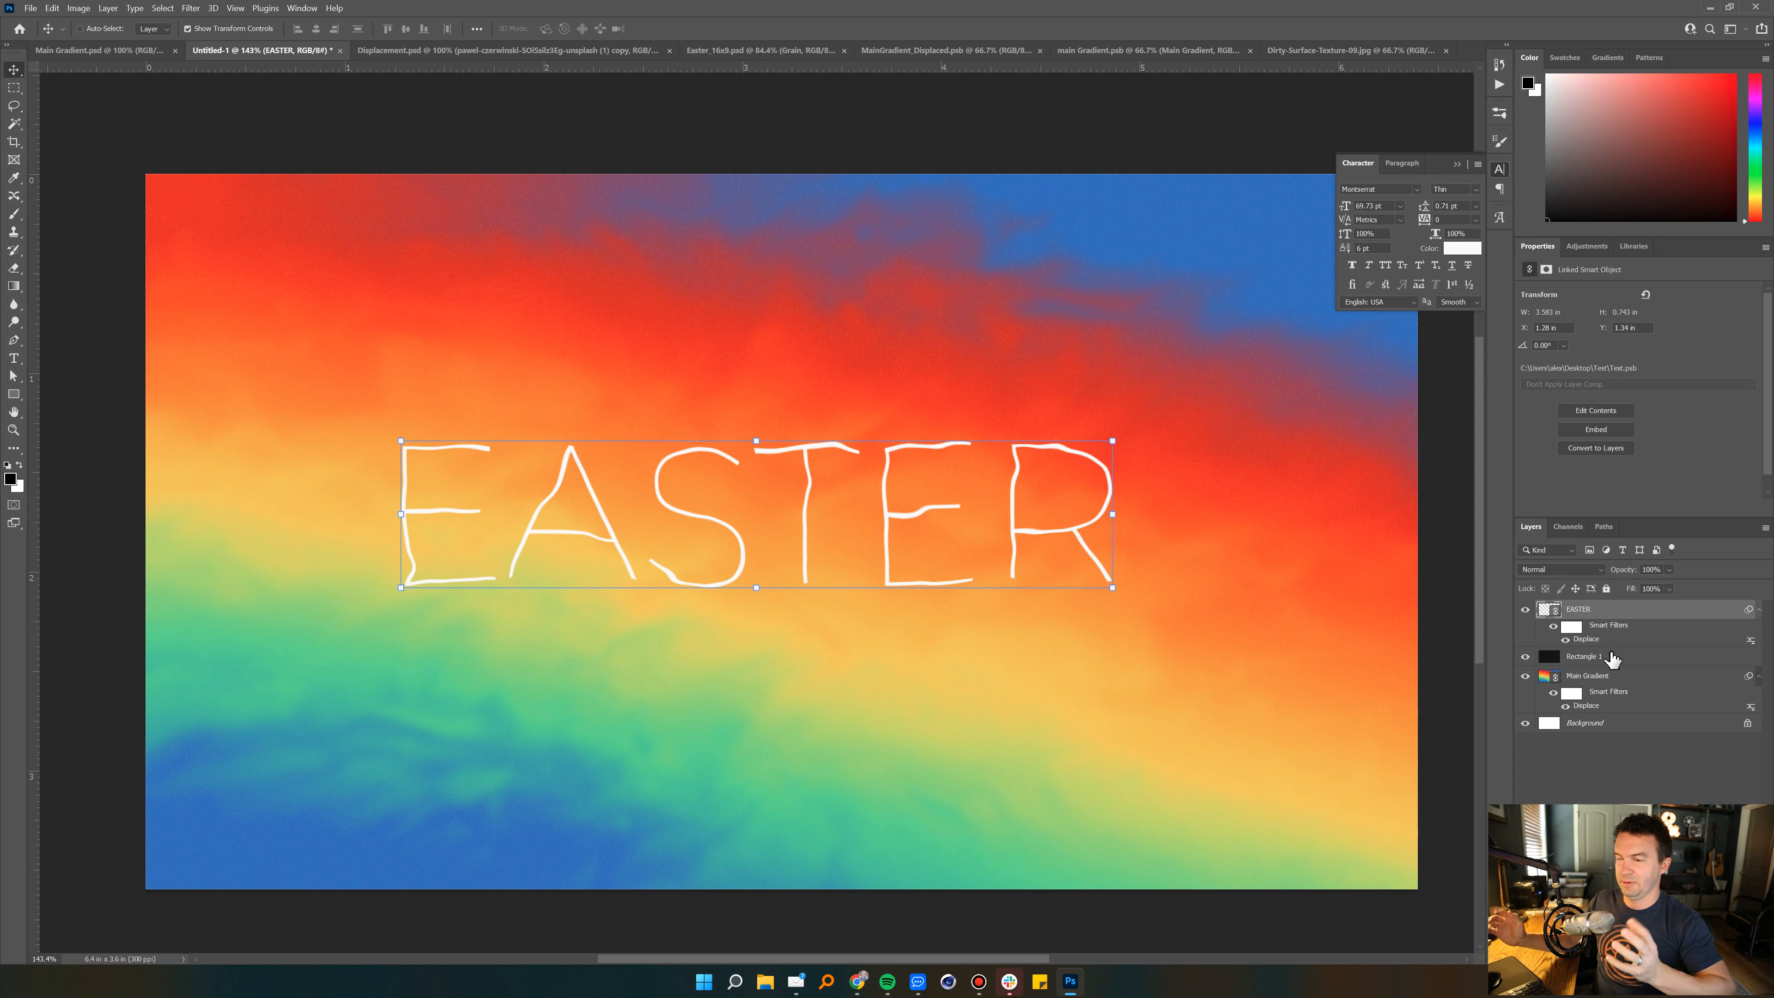
Step: Change the EASTER layer's displacement map to Displacement_3 from the Easter Gradient project's Photoshop Linked Files folder, keeping the scales at 20
double_click(1588, 639)
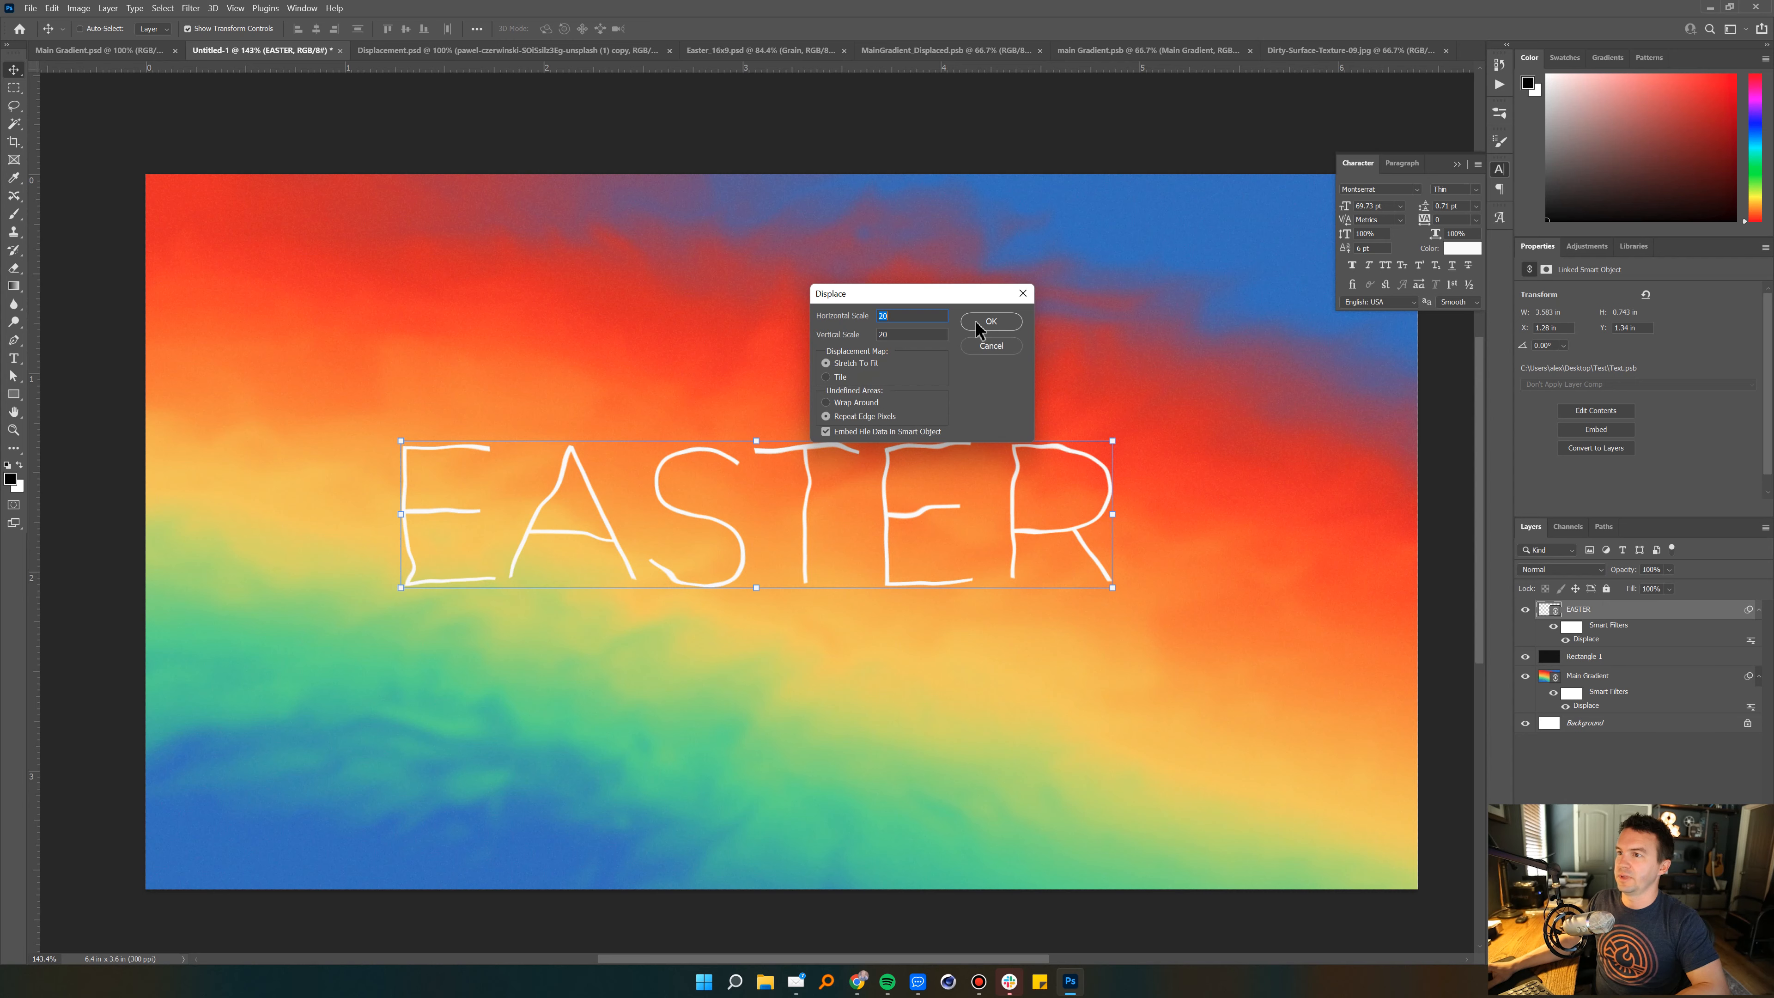
click(974, 322)
drag(758, 247, 761, 245)
scroll(597, 387, up, 3)
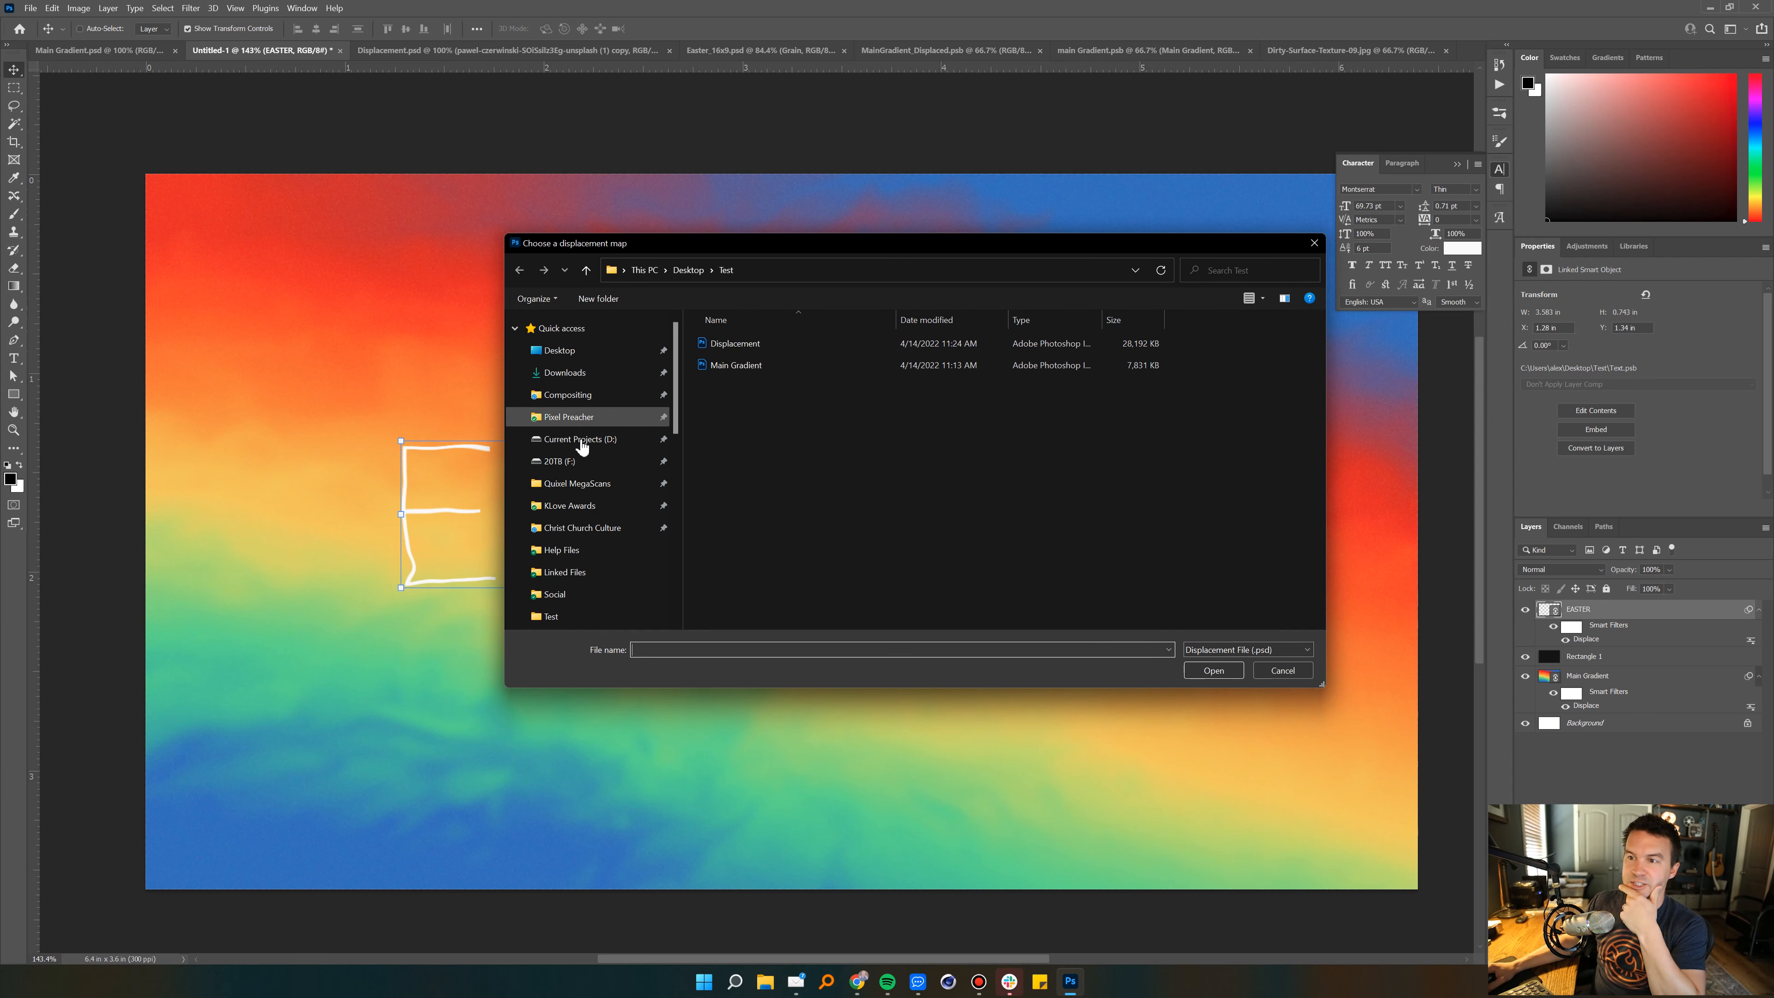
click(565, 419)
double_click(731, 388)
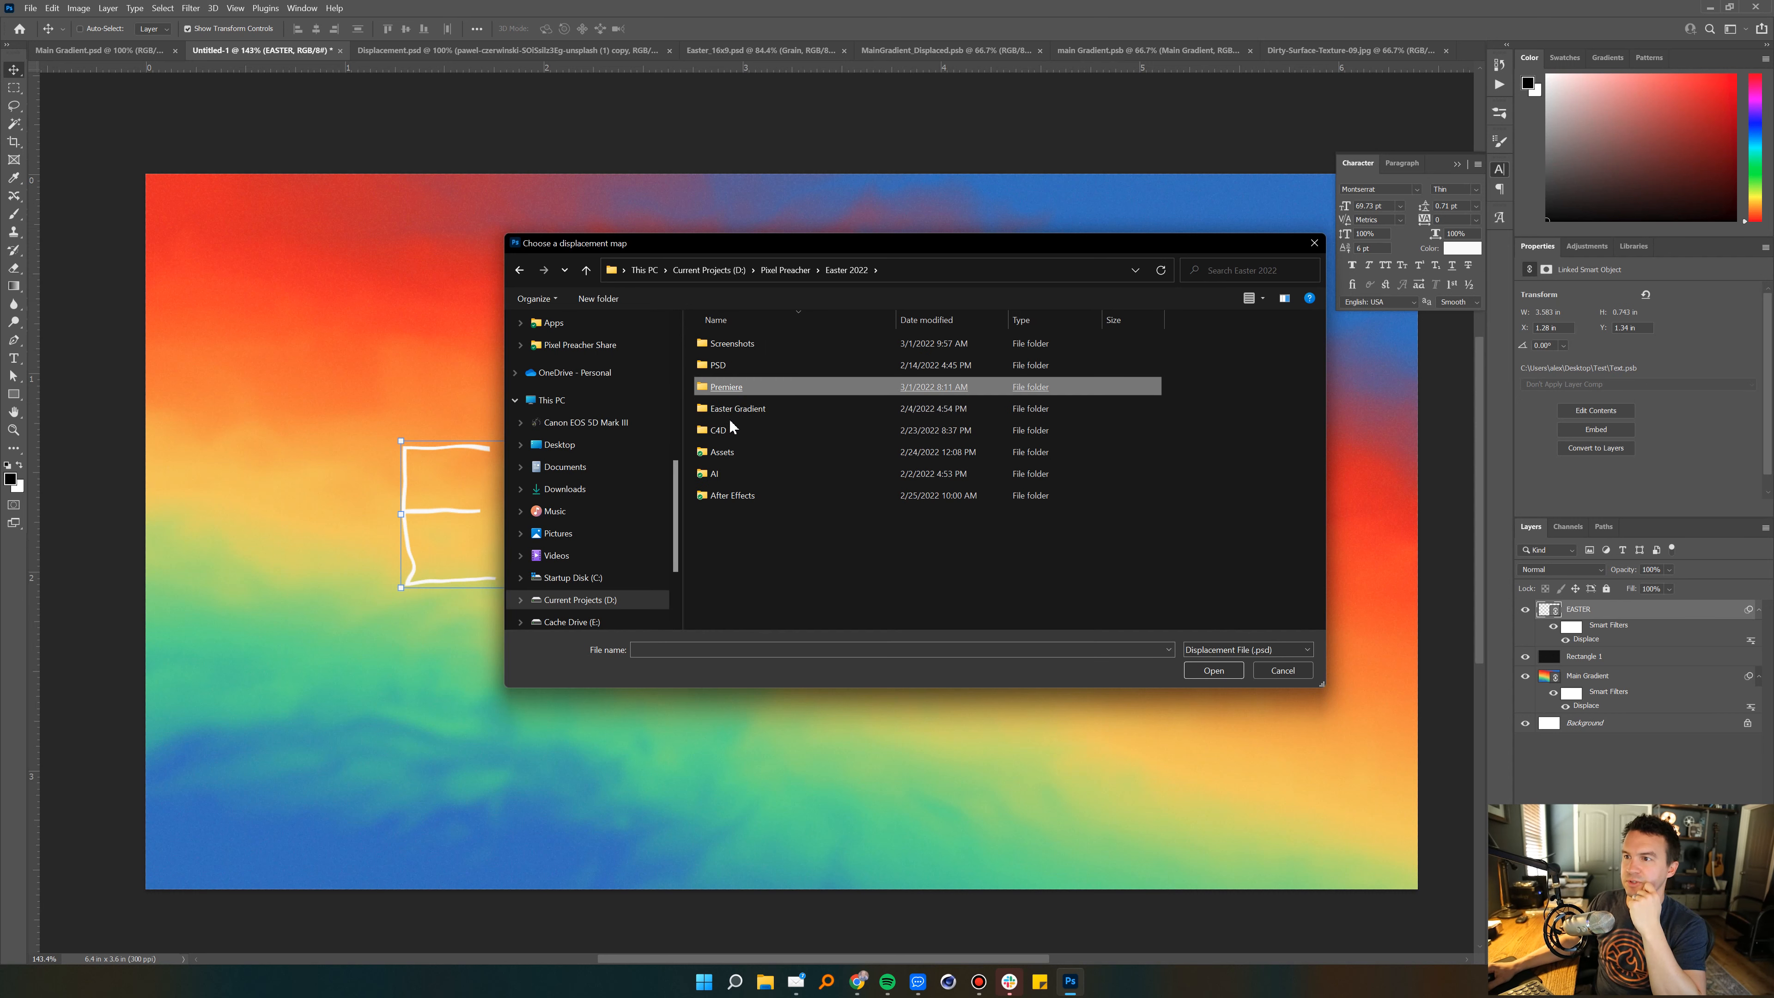
double_click(736, 408)
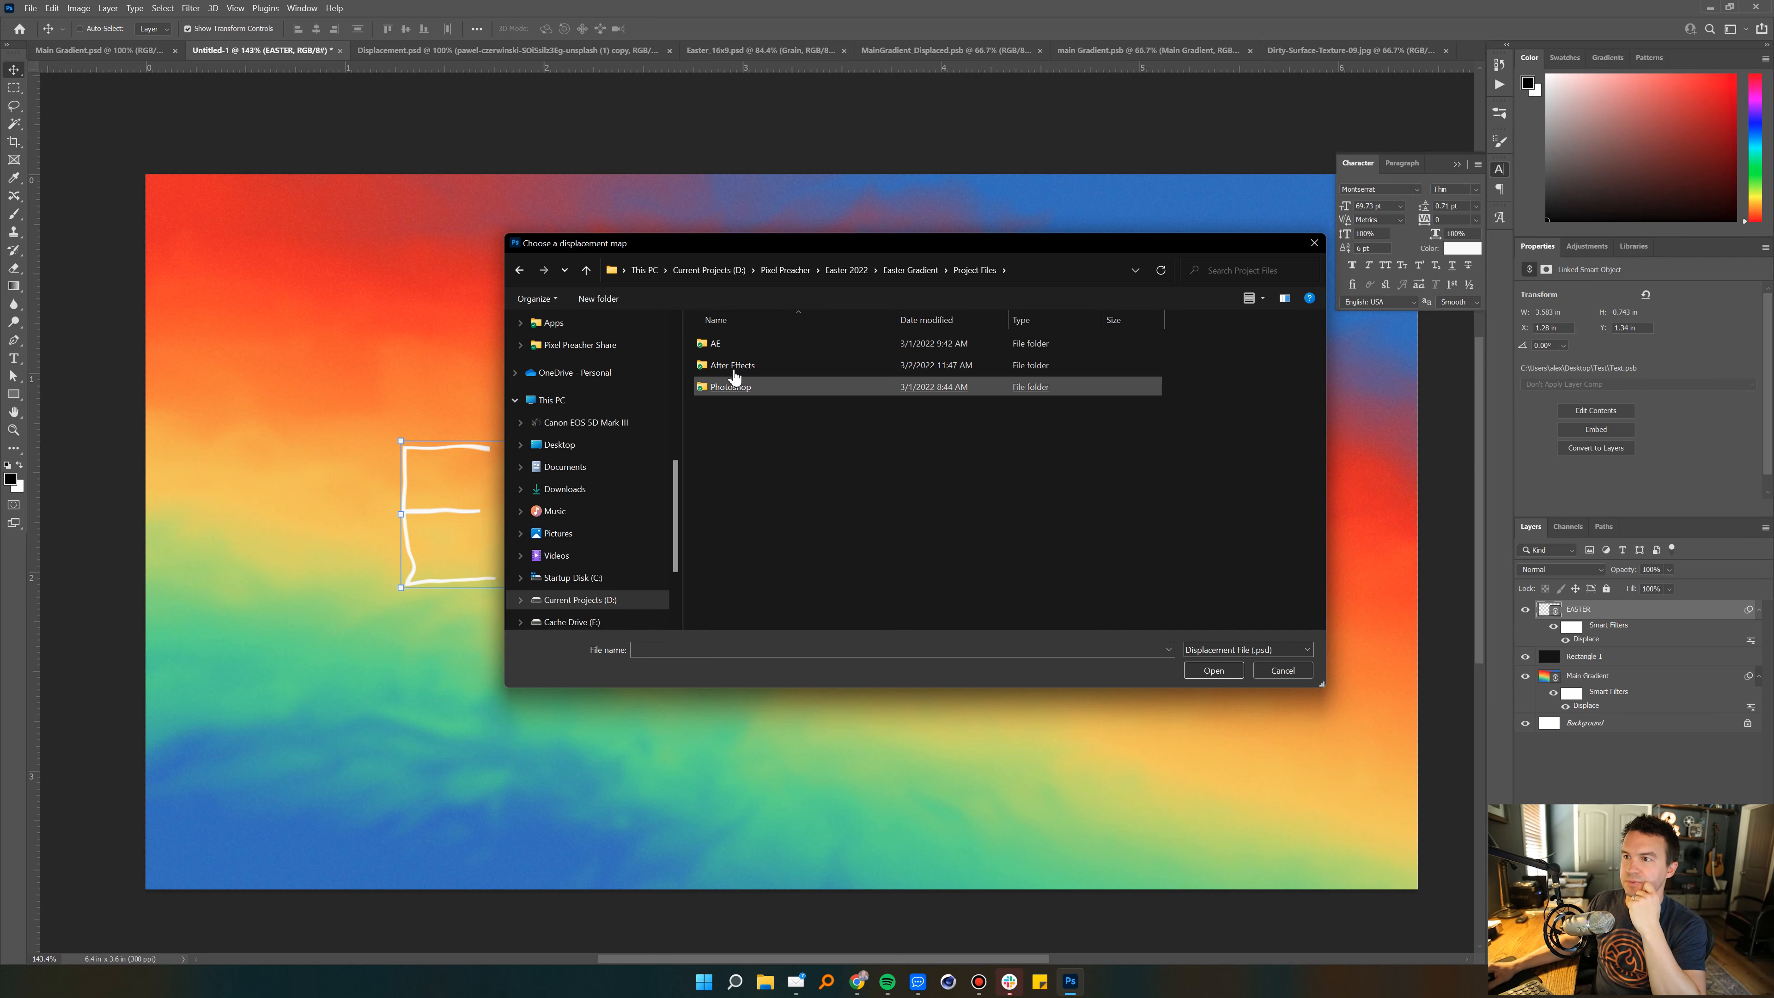
double_click(731, 386)
double_click(731, 343)
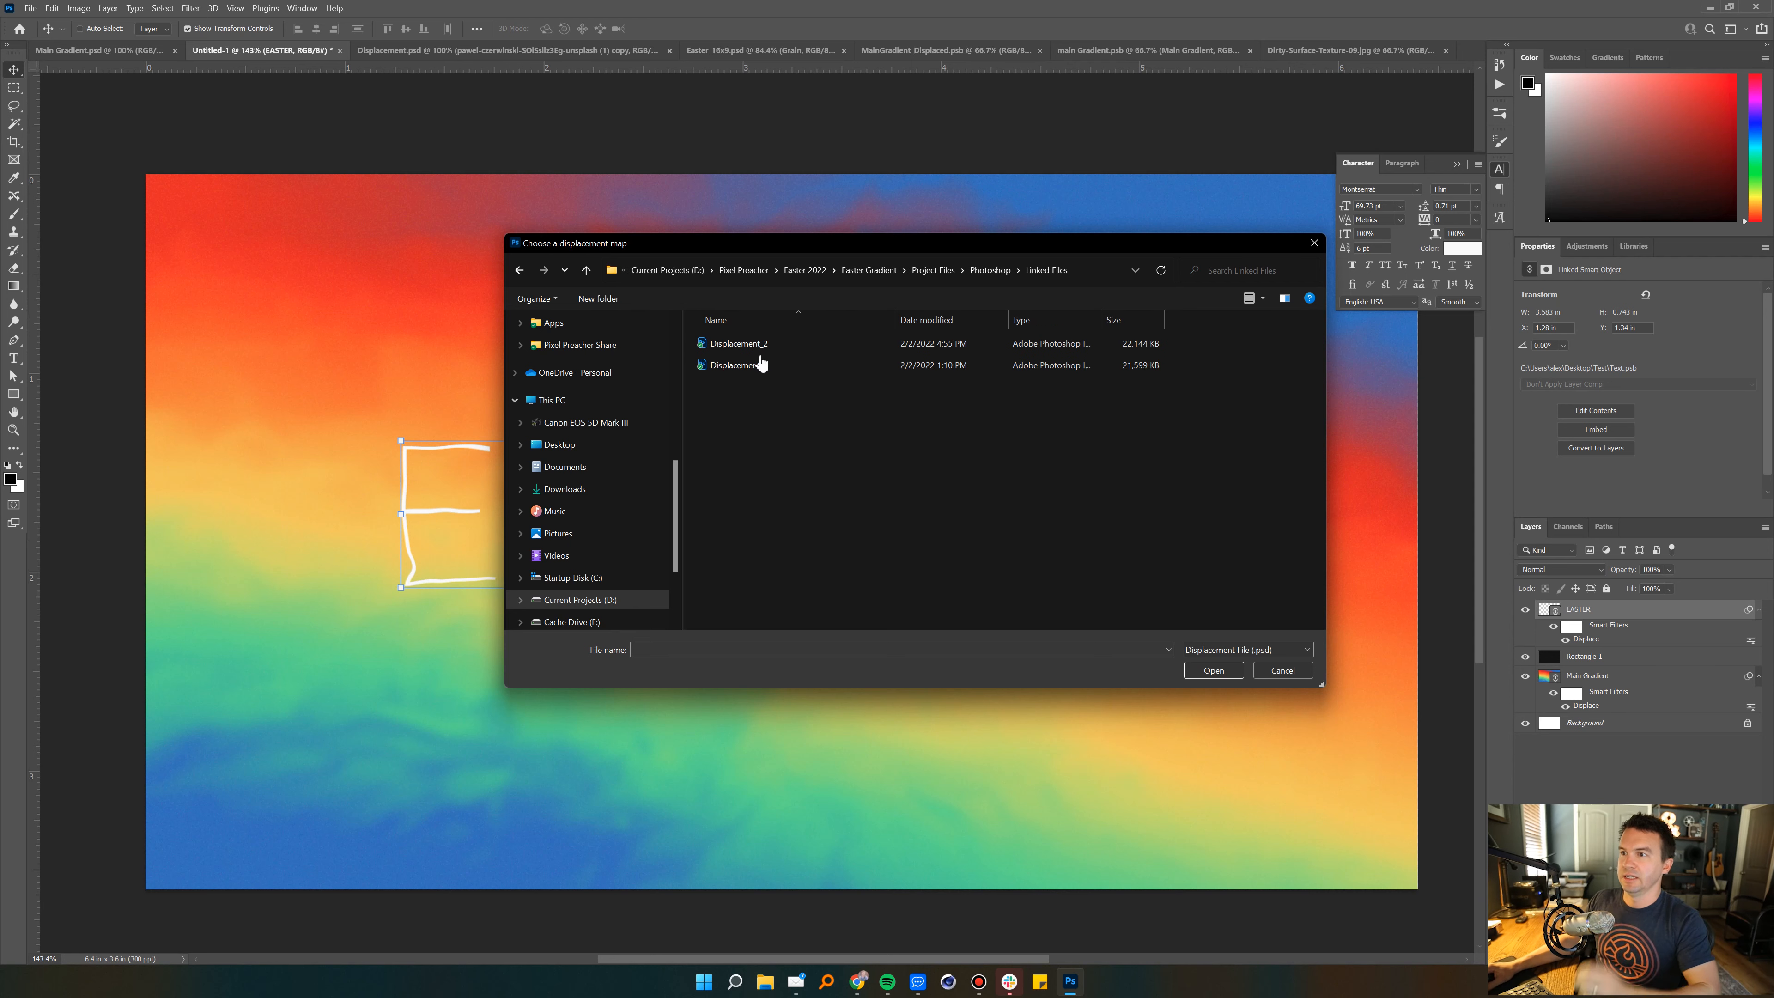
click(755, 366)
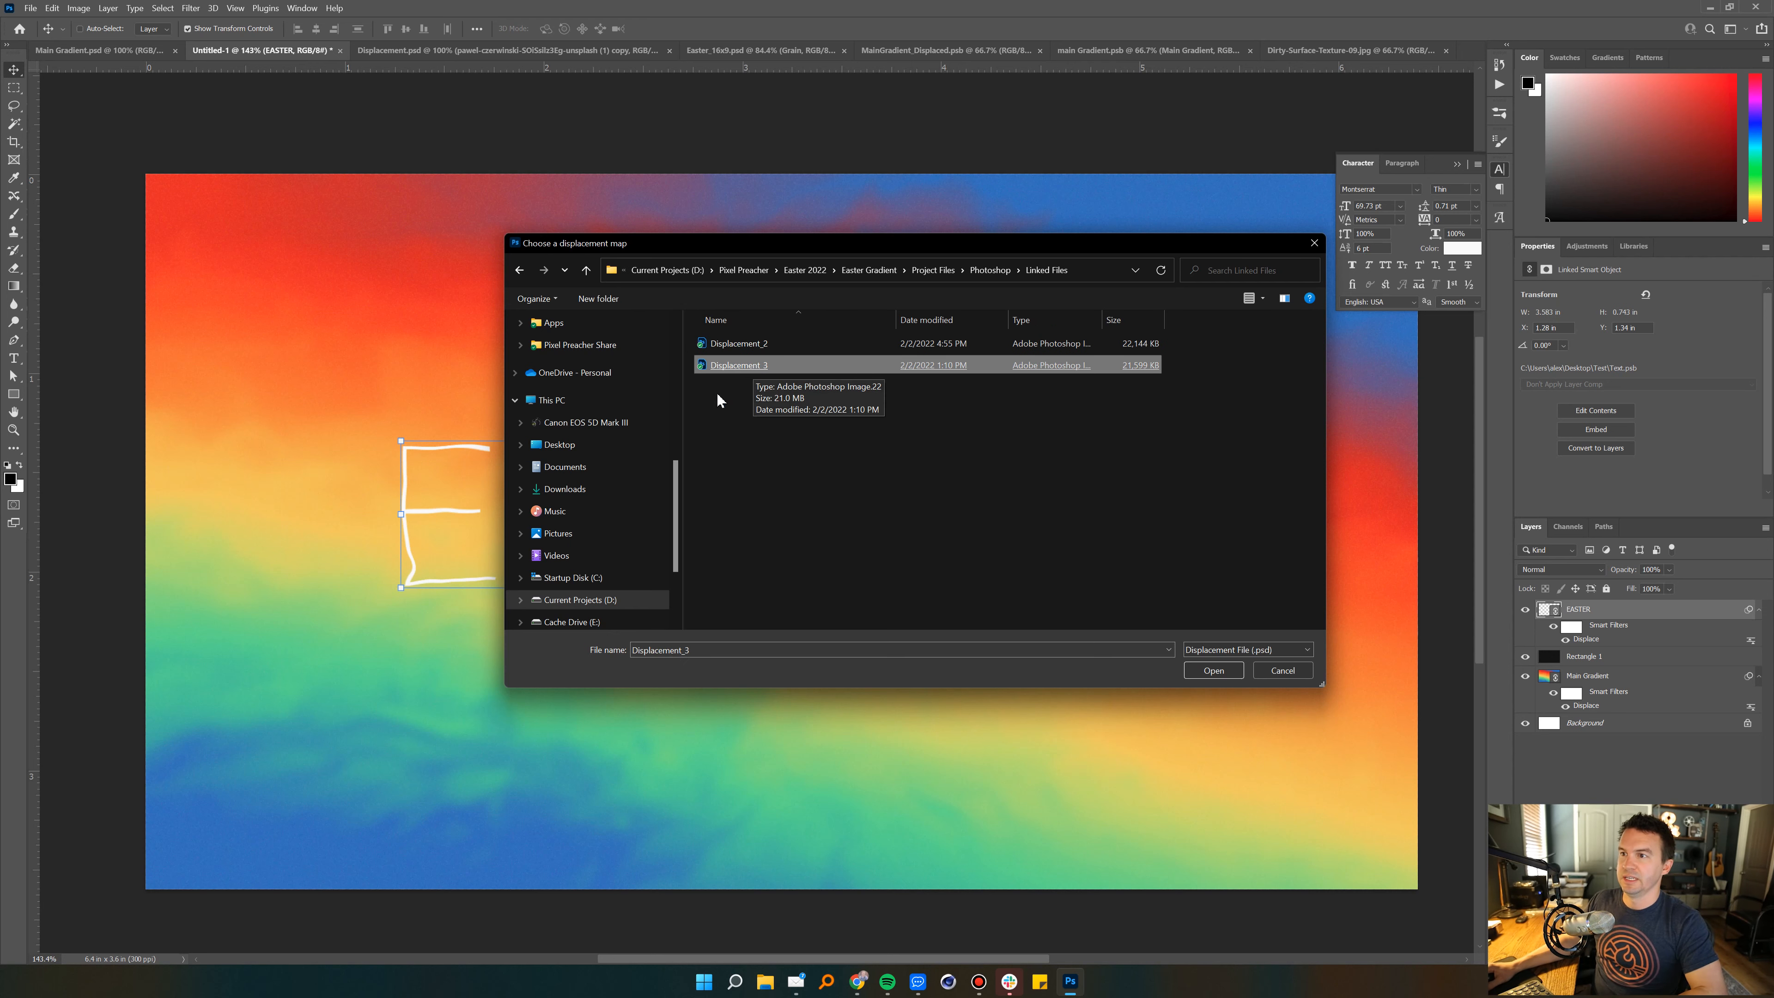
key(Return)
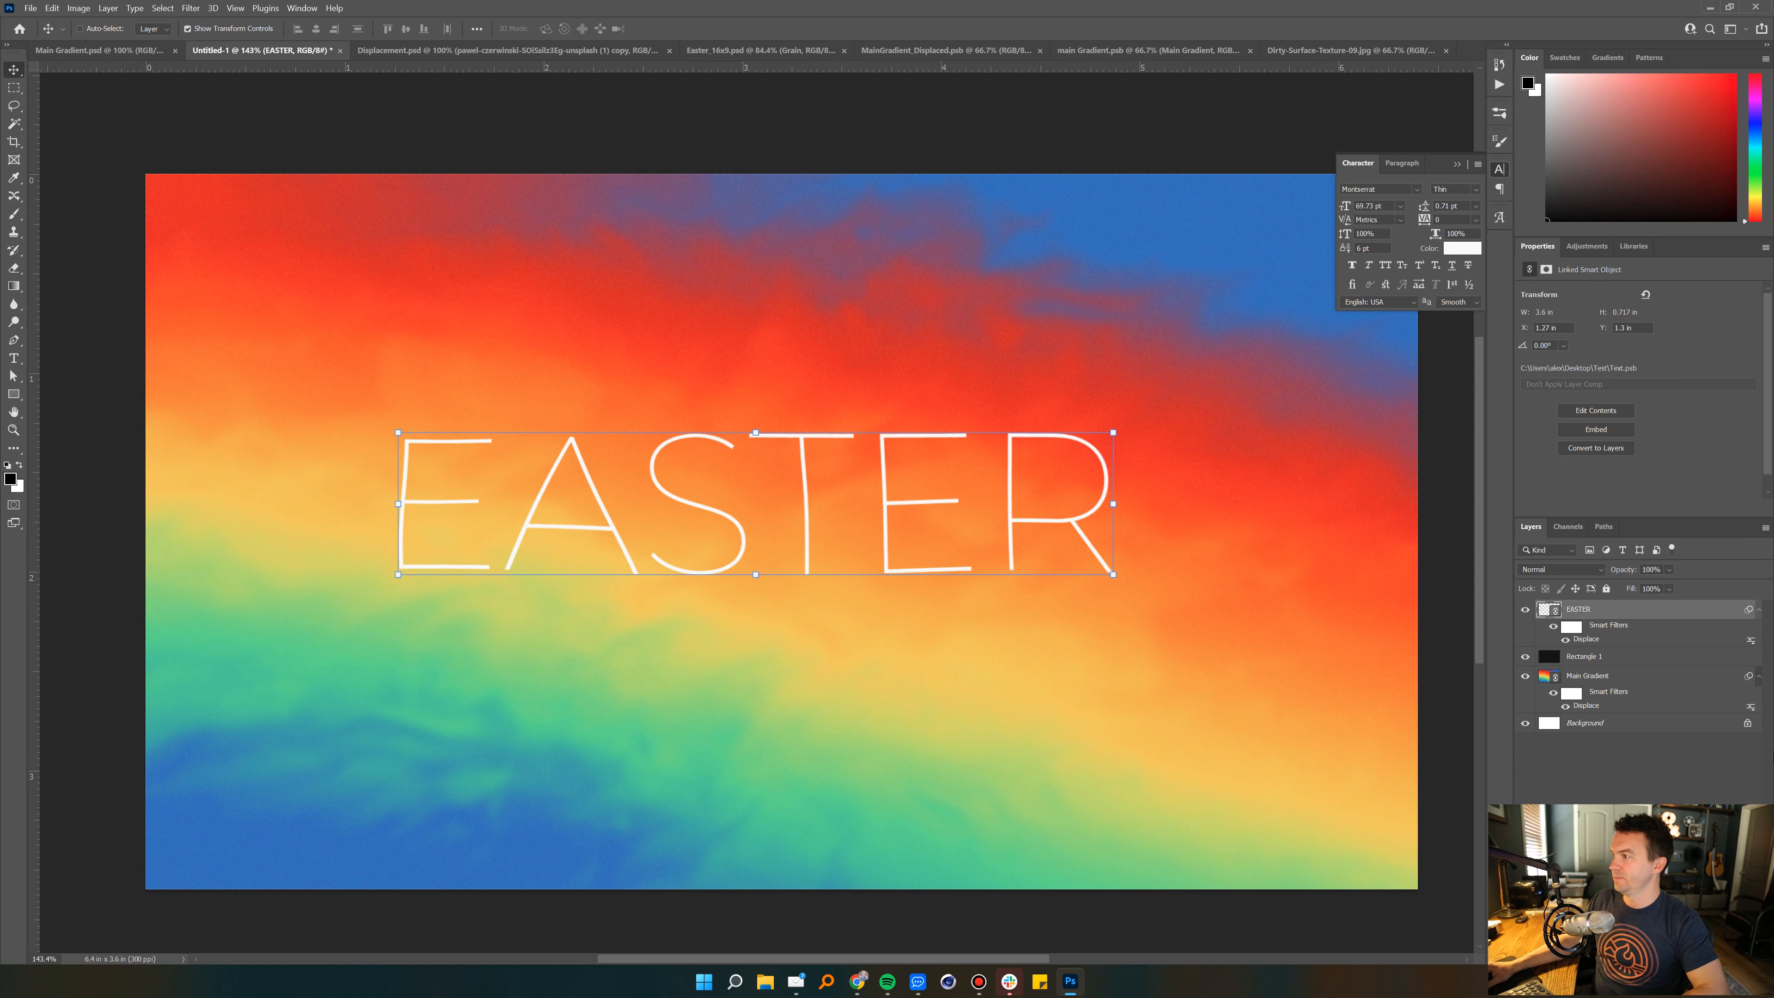
Step: Open Displacement_3 from the Linked Files folder and examine the pattern of the displacement map
double_click(1592, 640)
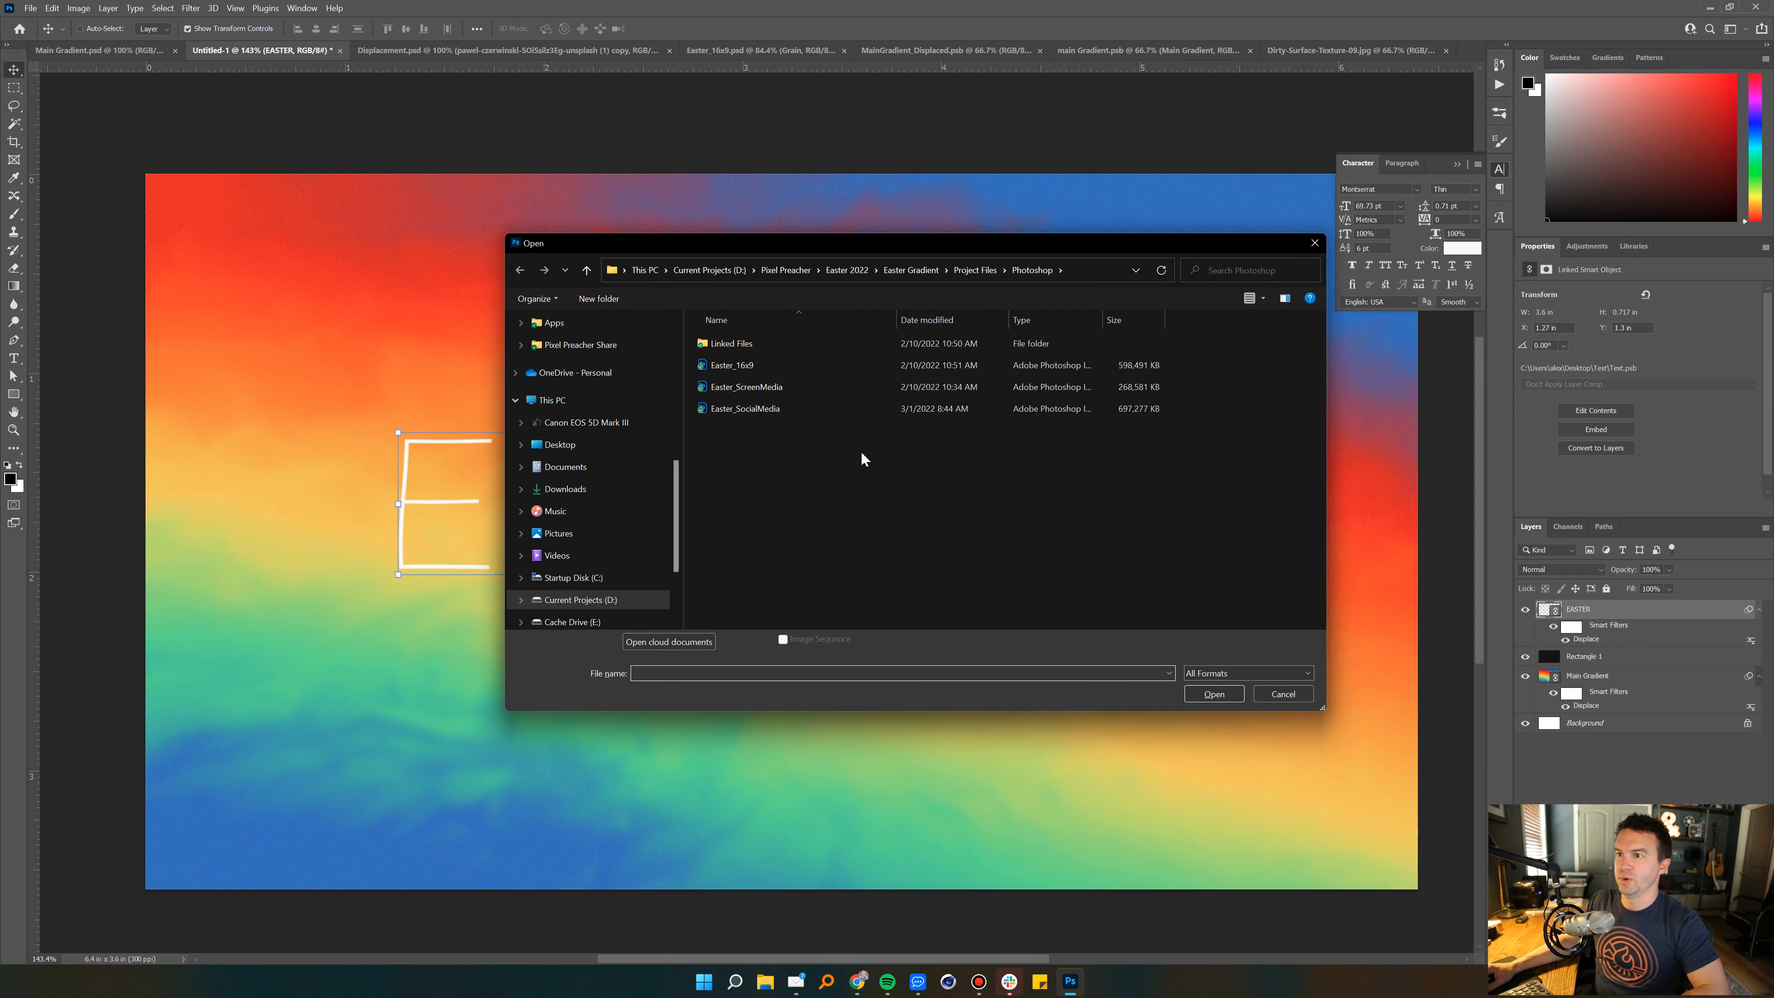
double_click(731, 343)
double_click(733, 437)
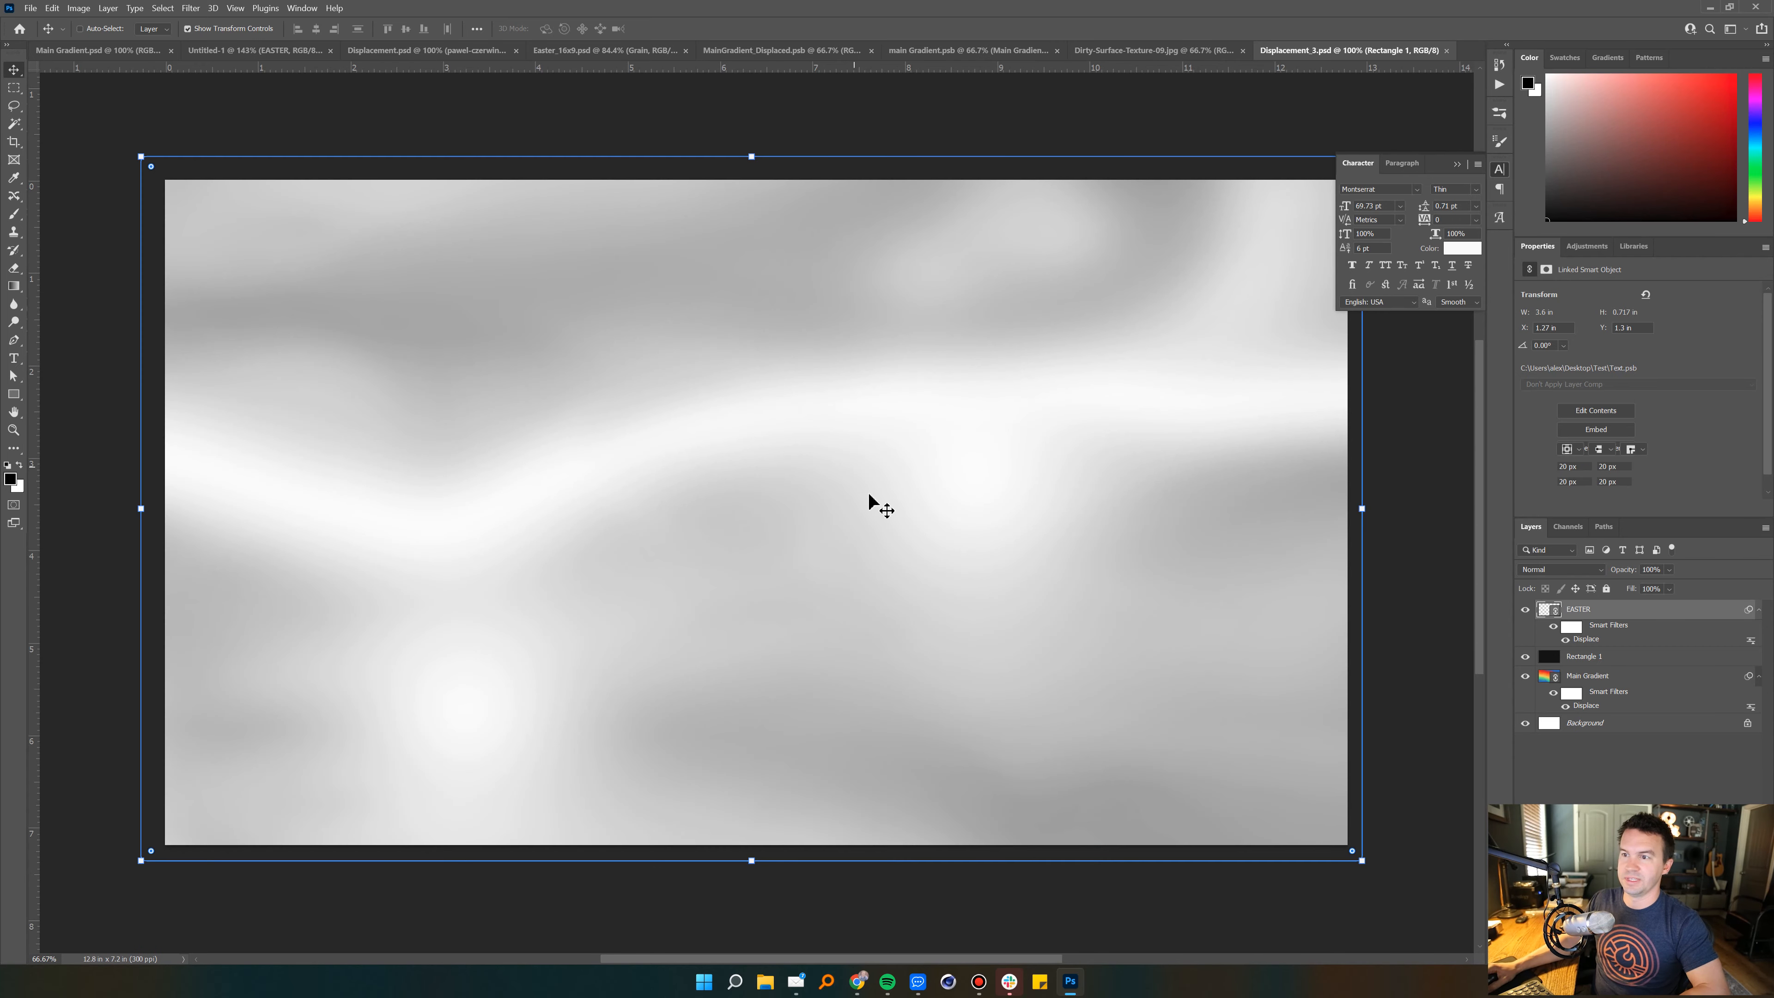
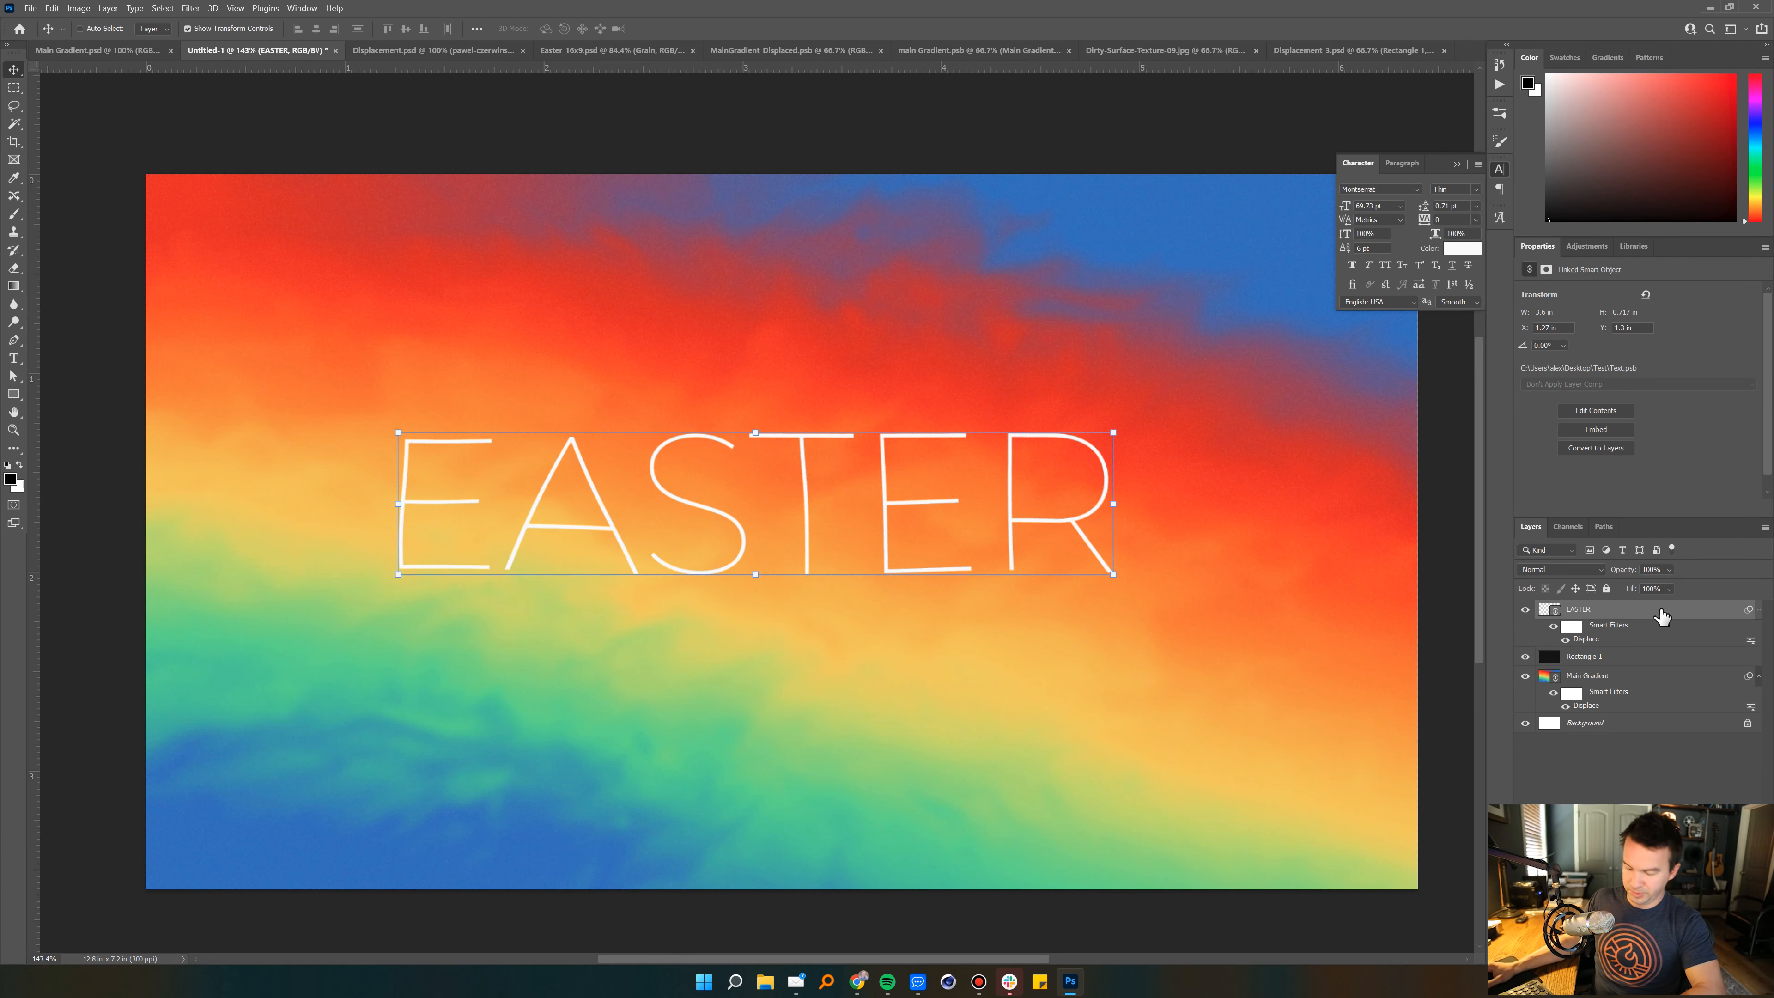
Step: In Untitled-1, duplicate the displaced EASTER layer and apply a Motion Blur to the copy at a 24° angle with a reduced distance
key(ctrl+j)
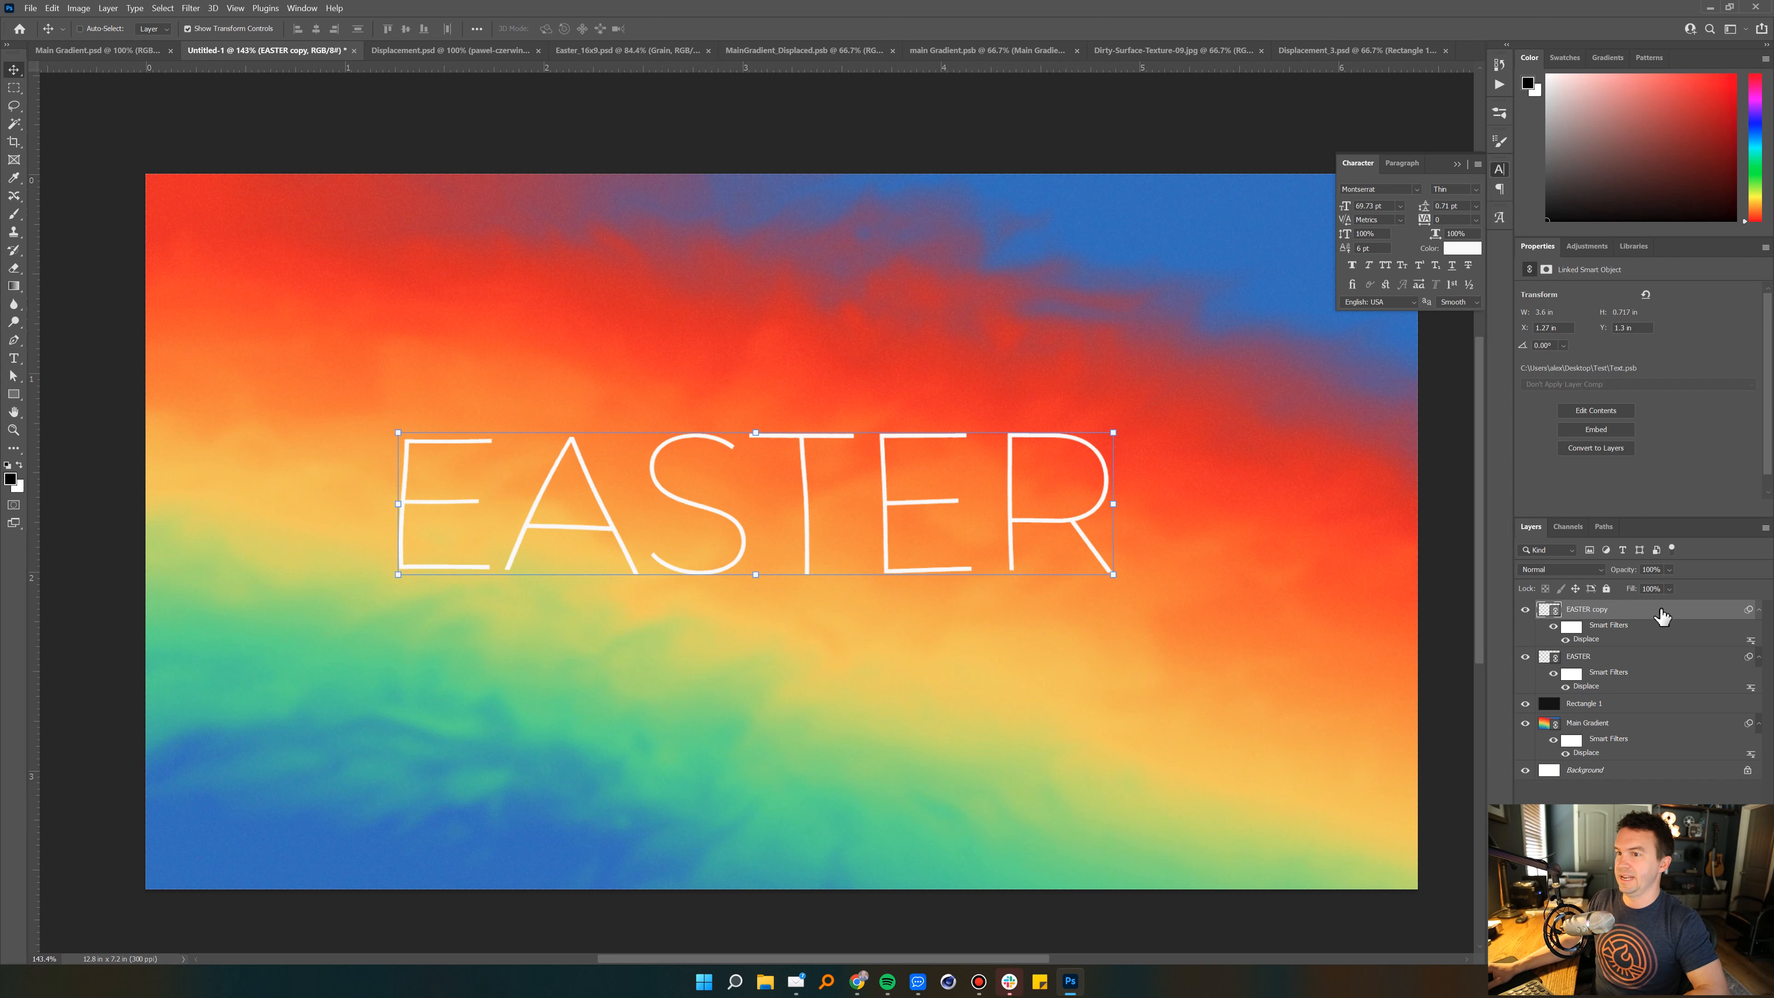
click(191, 8)
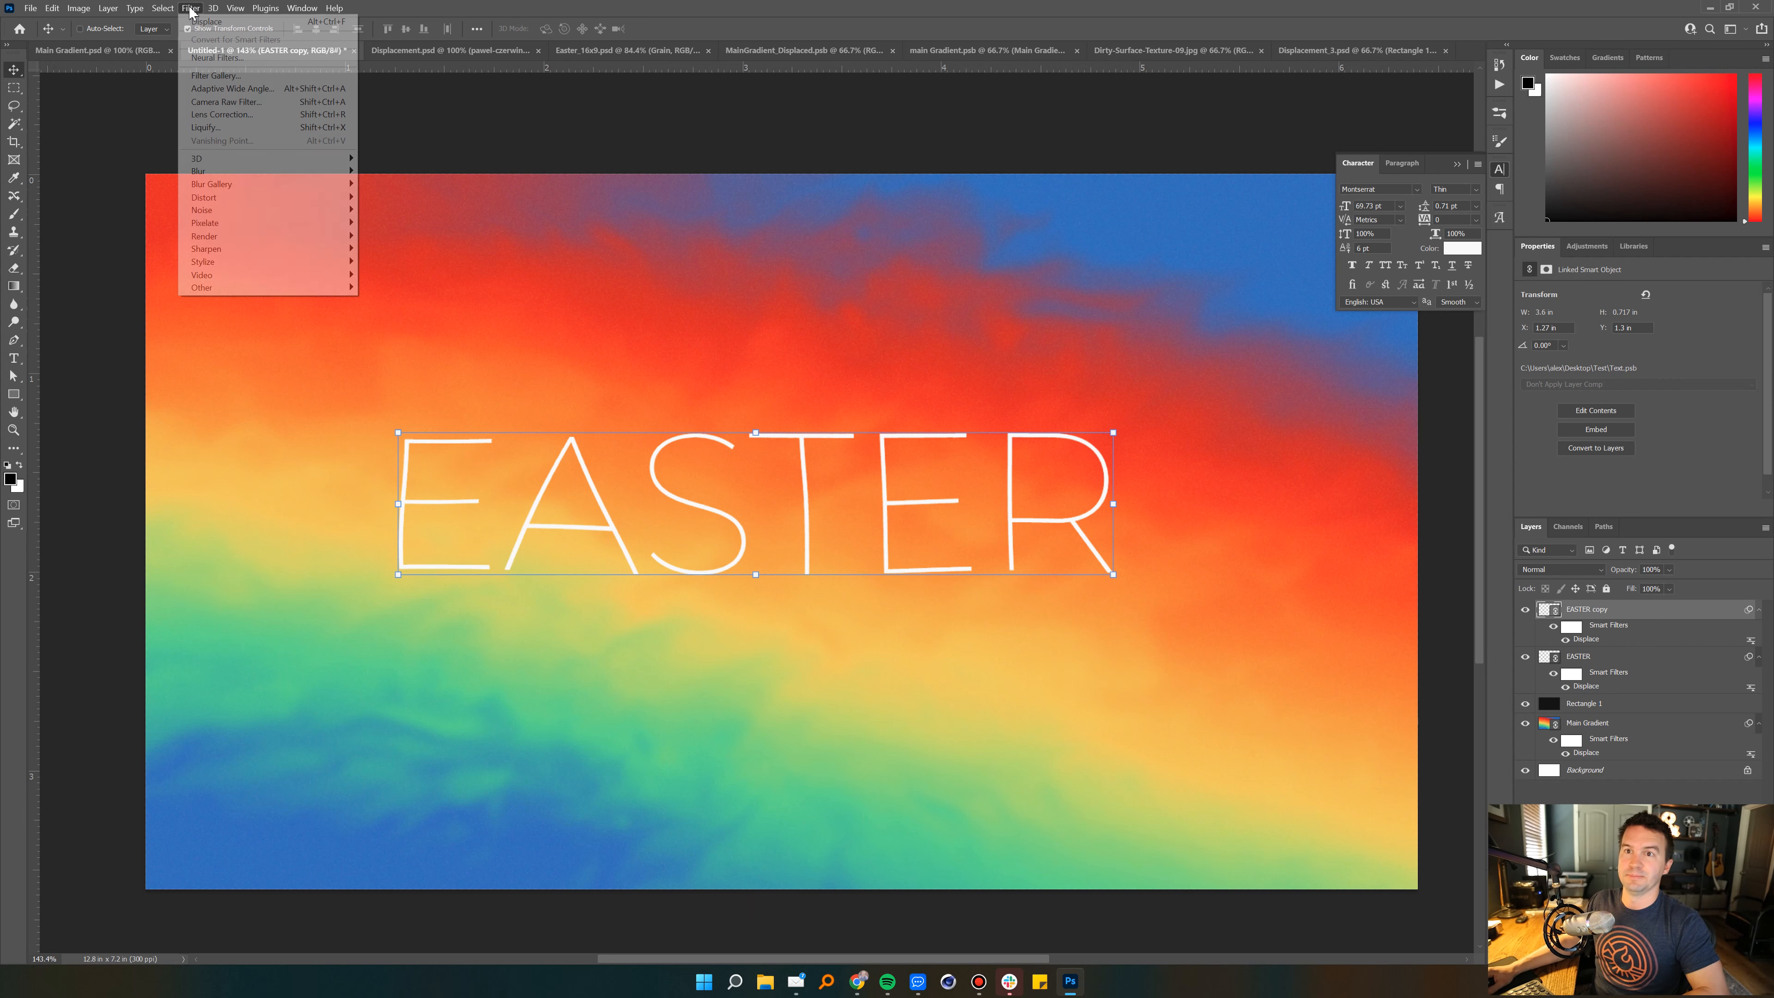
mouse_move(249, 192)
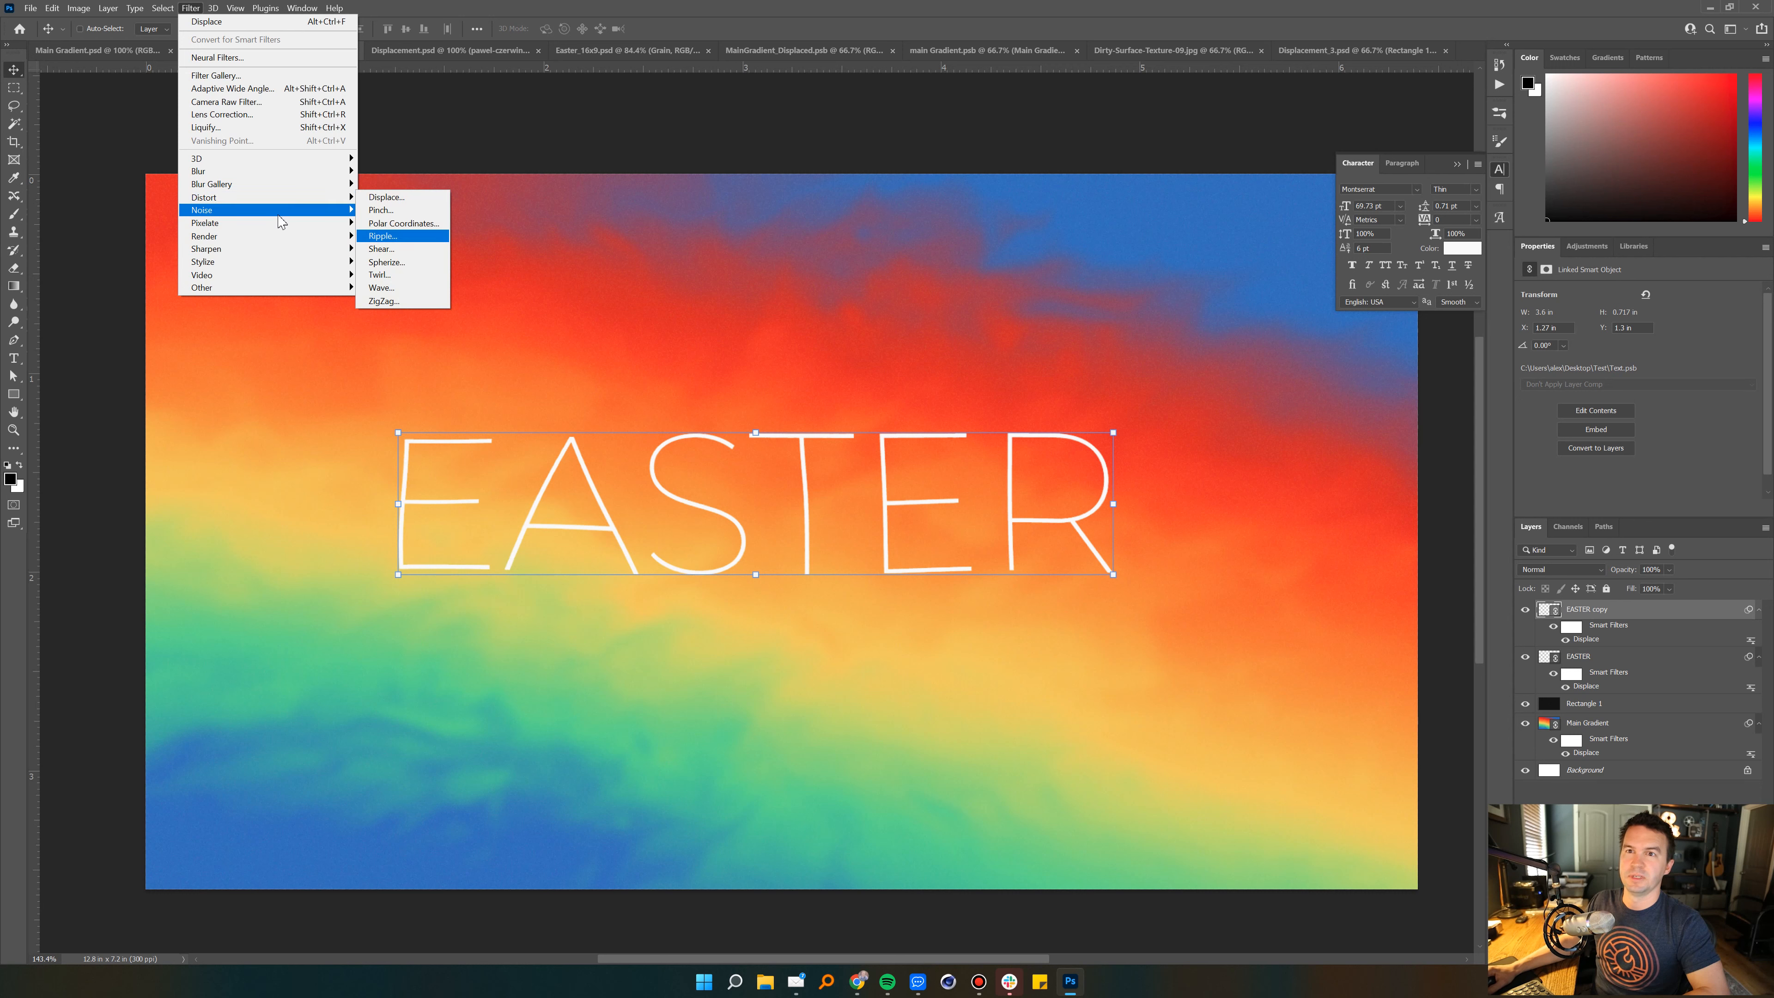
mouse_move(308, 171)
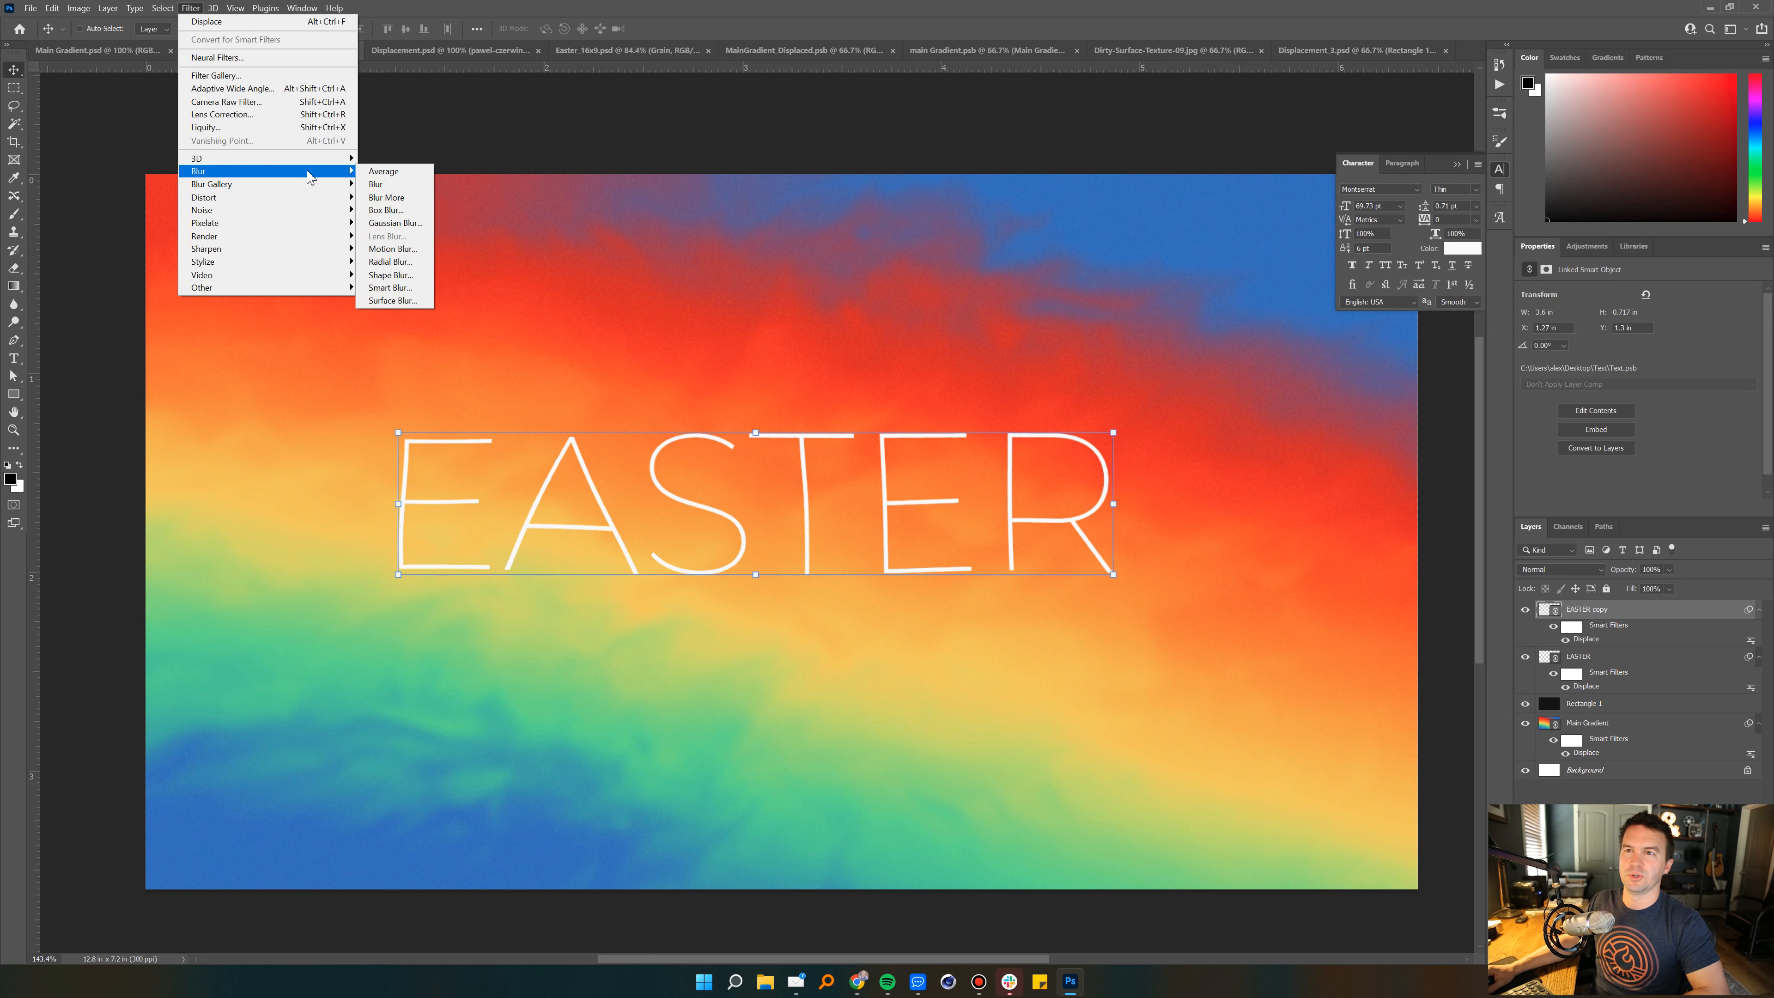
click(391, 248)
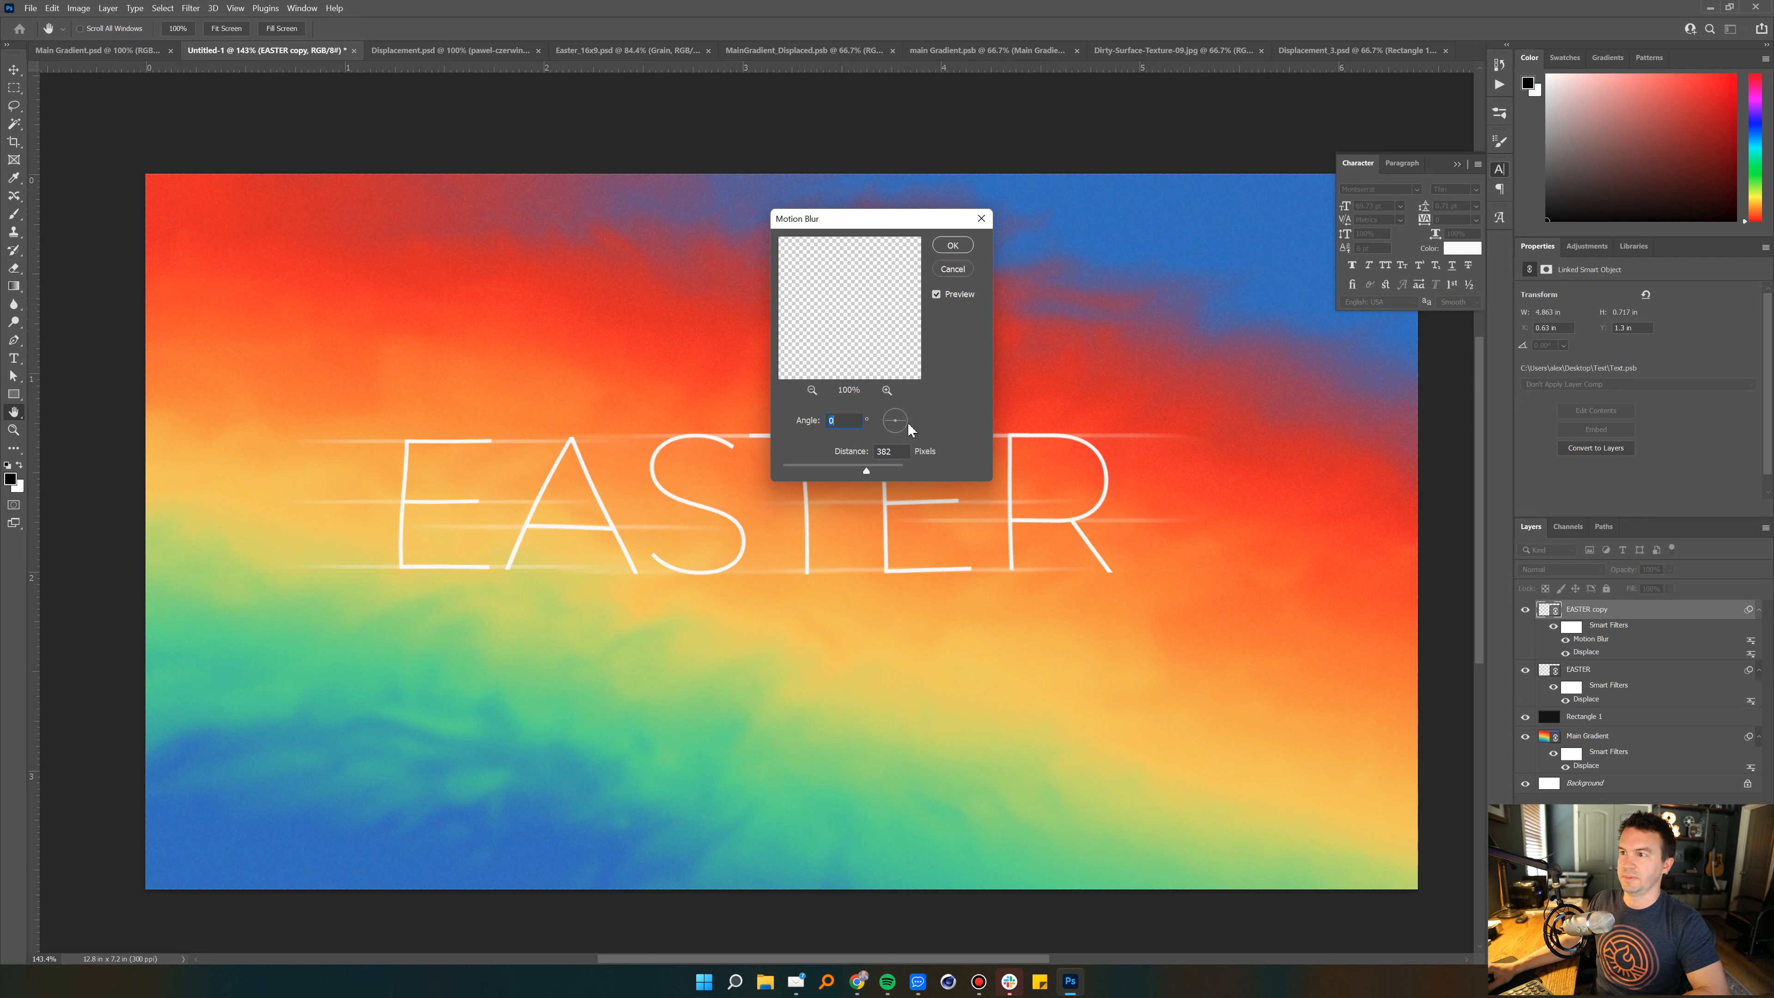
drag(906, 416, 904, 417)
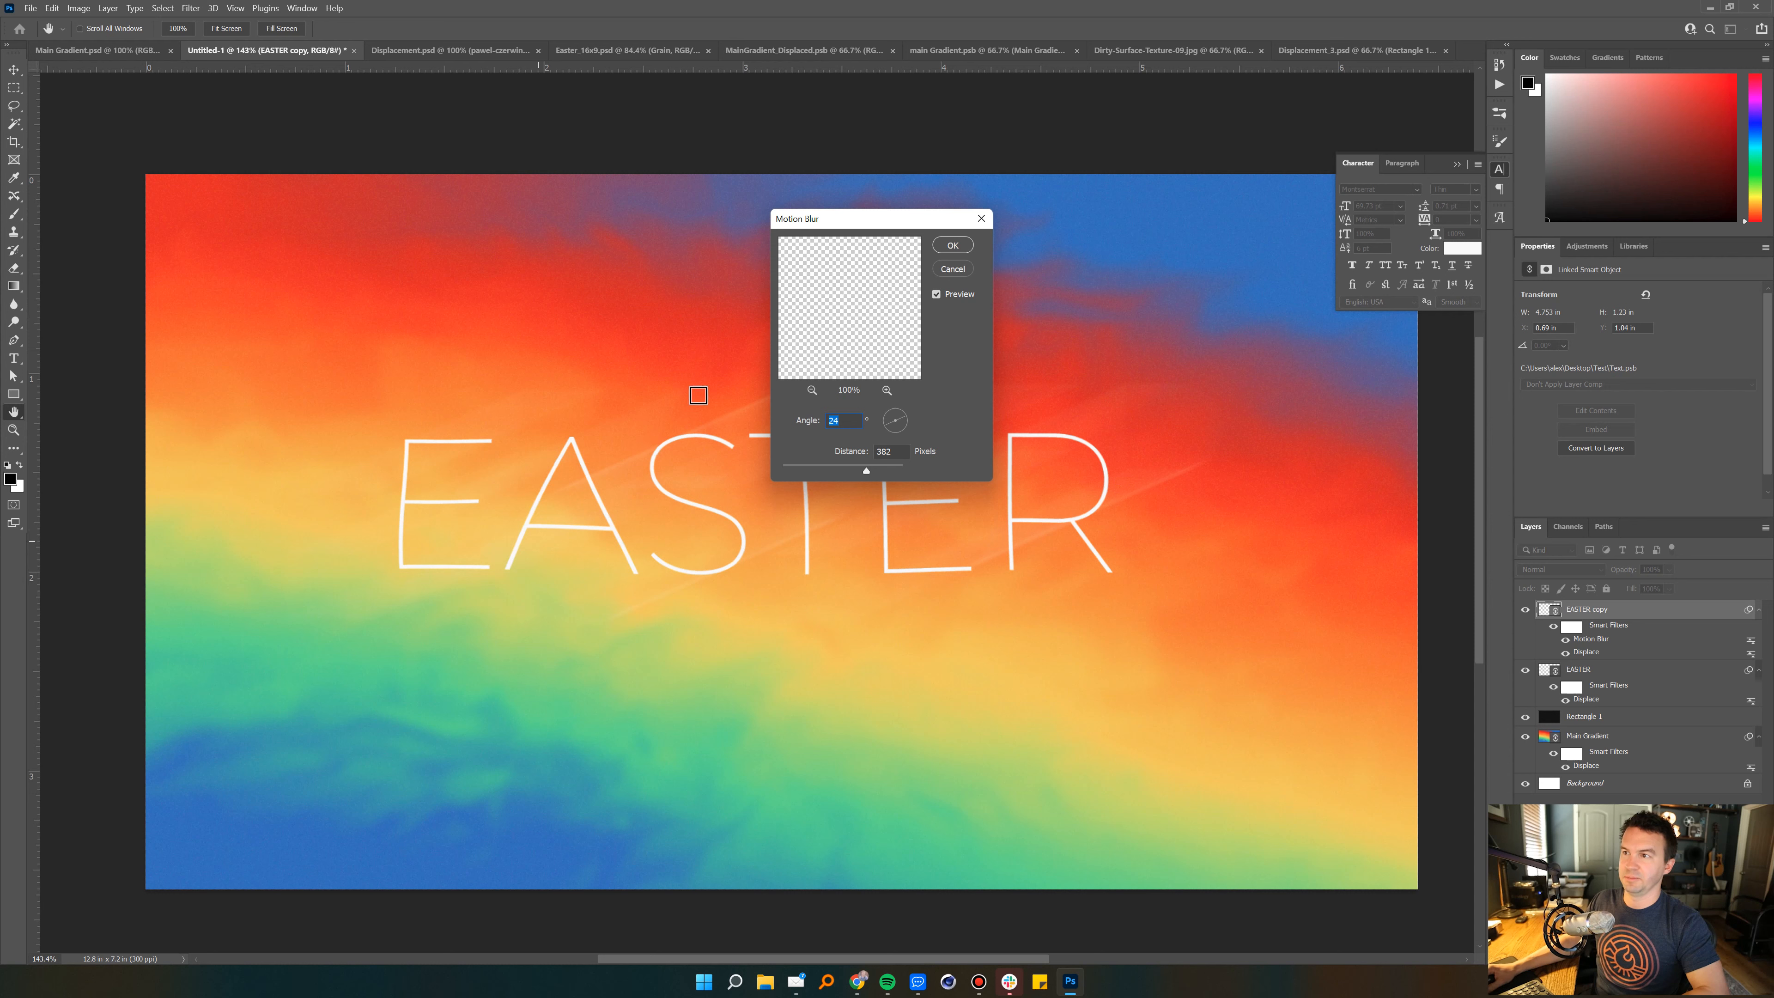
drag(866, 470, 854, 470)
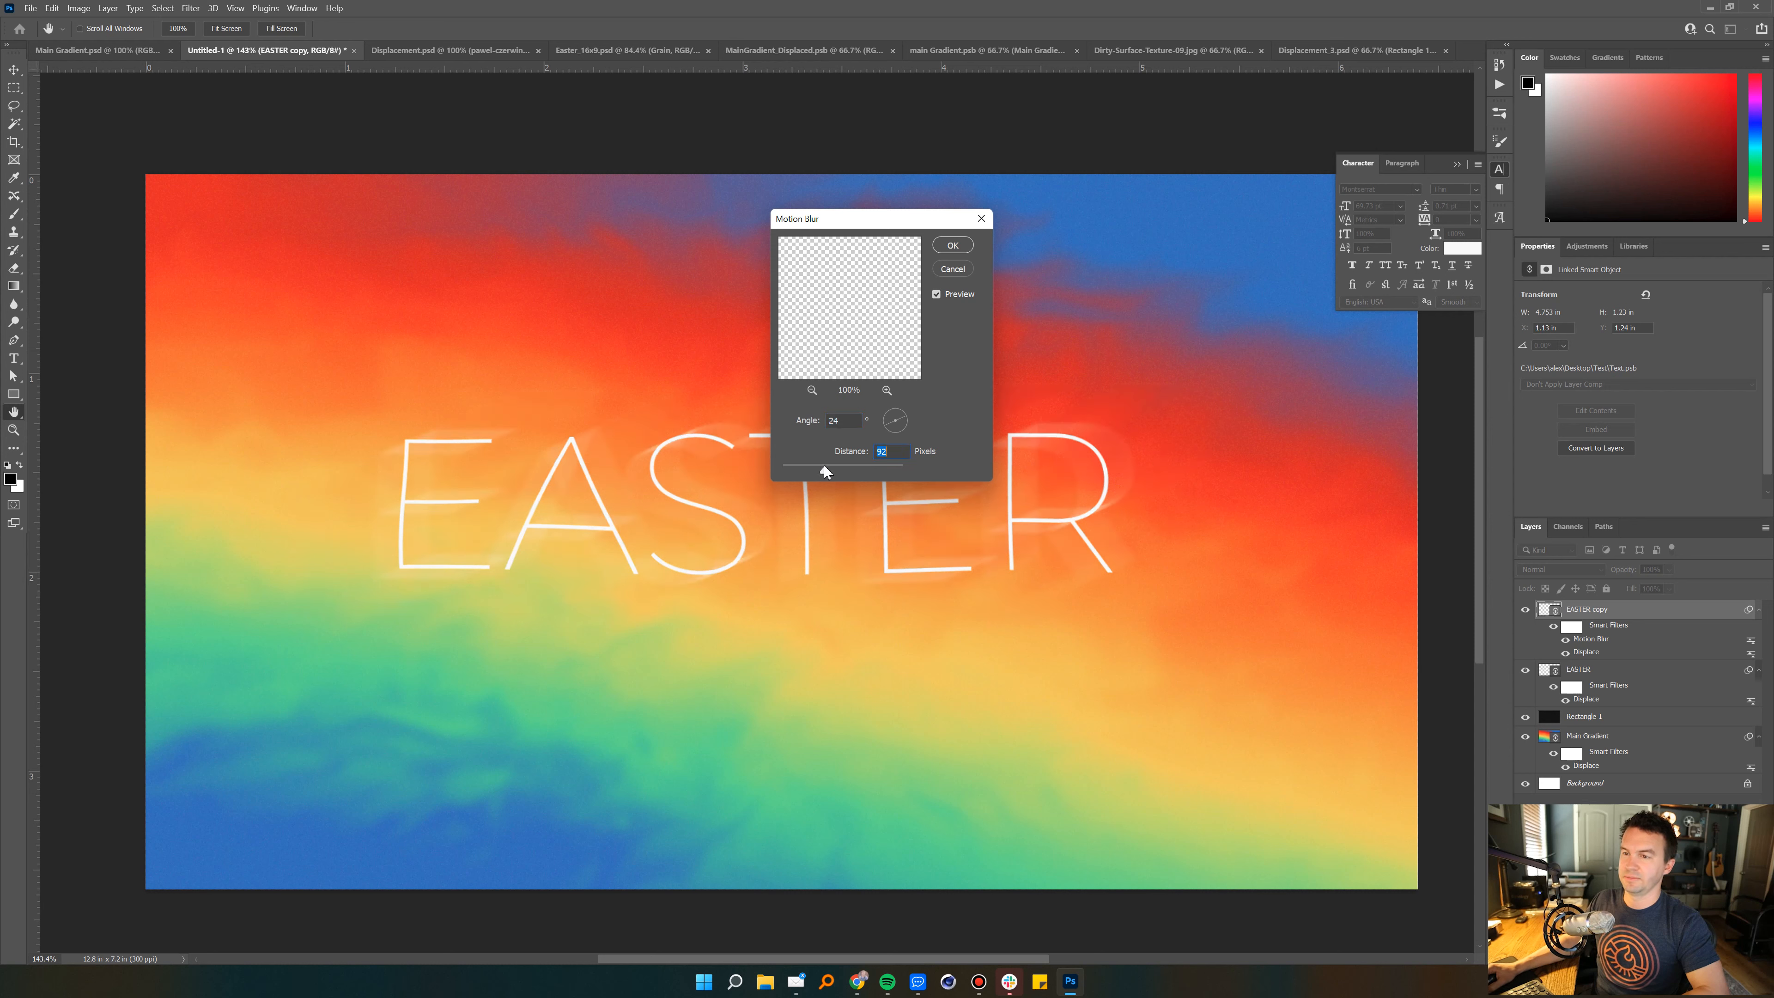
click(953, 245)
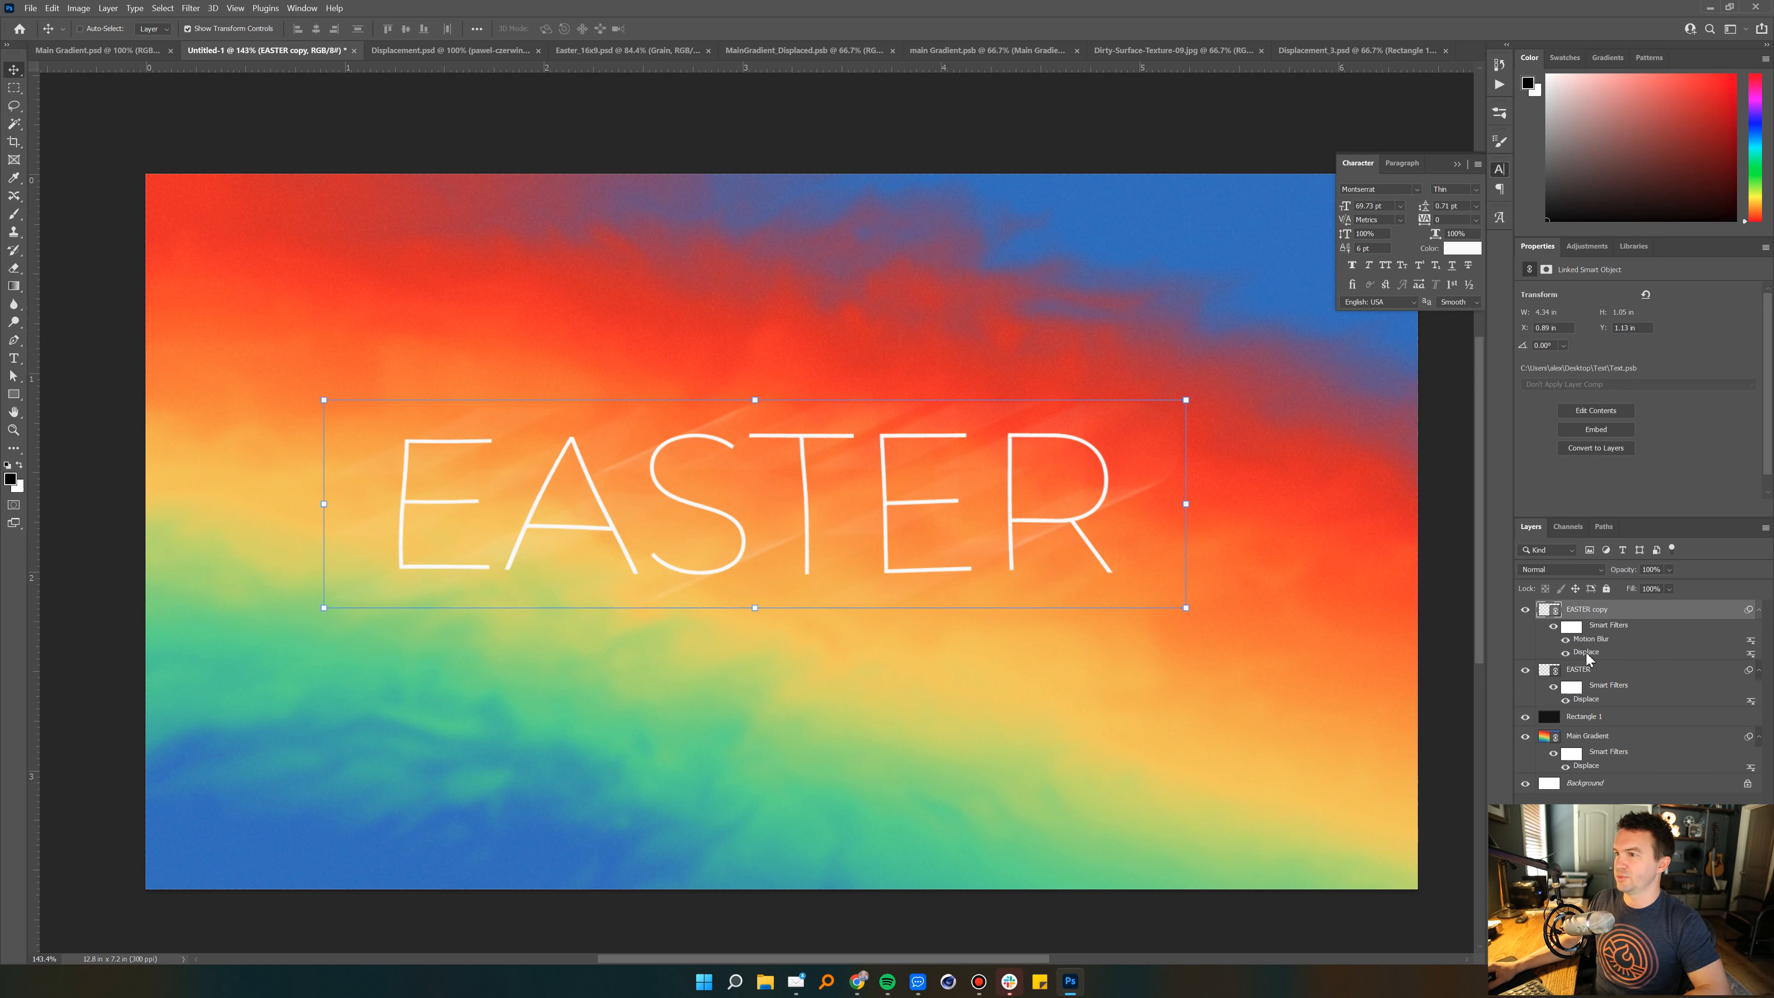
Step: Set the vertical scale of the EASTER copy's Displace filter to 25, using Displacement_3 as the map
double_click(1586, 652)
key(Tab)
text(25)
key(Return)
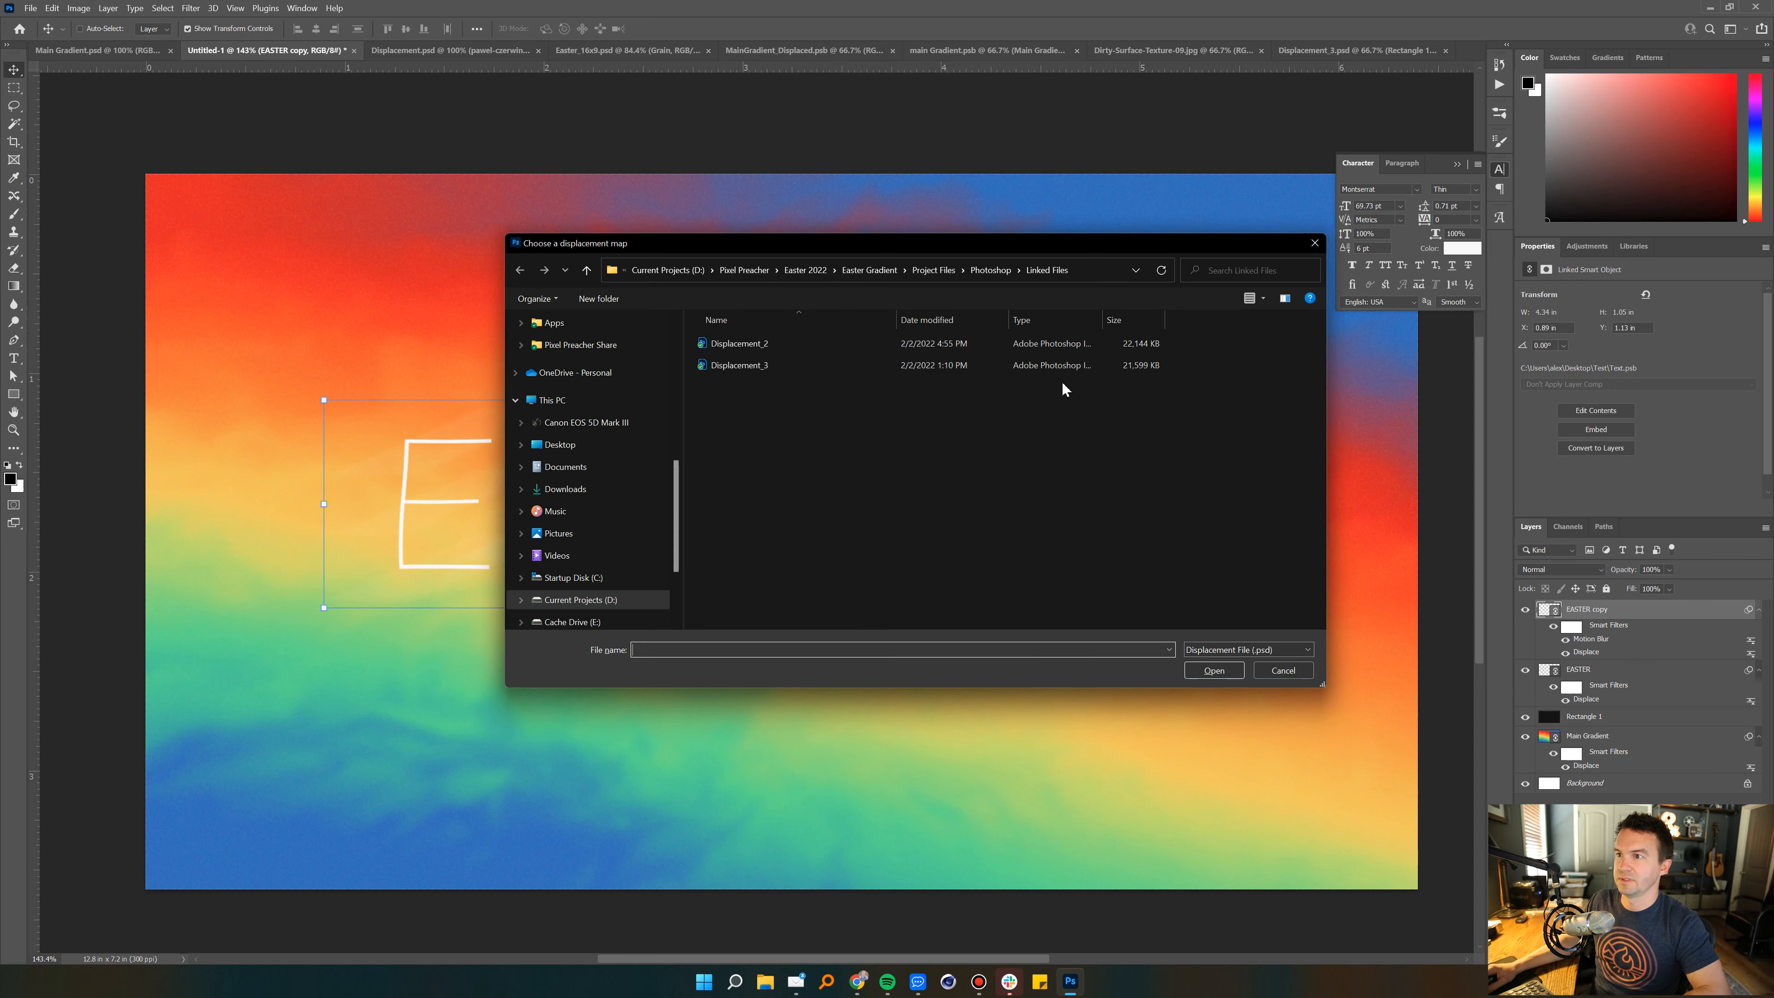
double_click(763, 364)
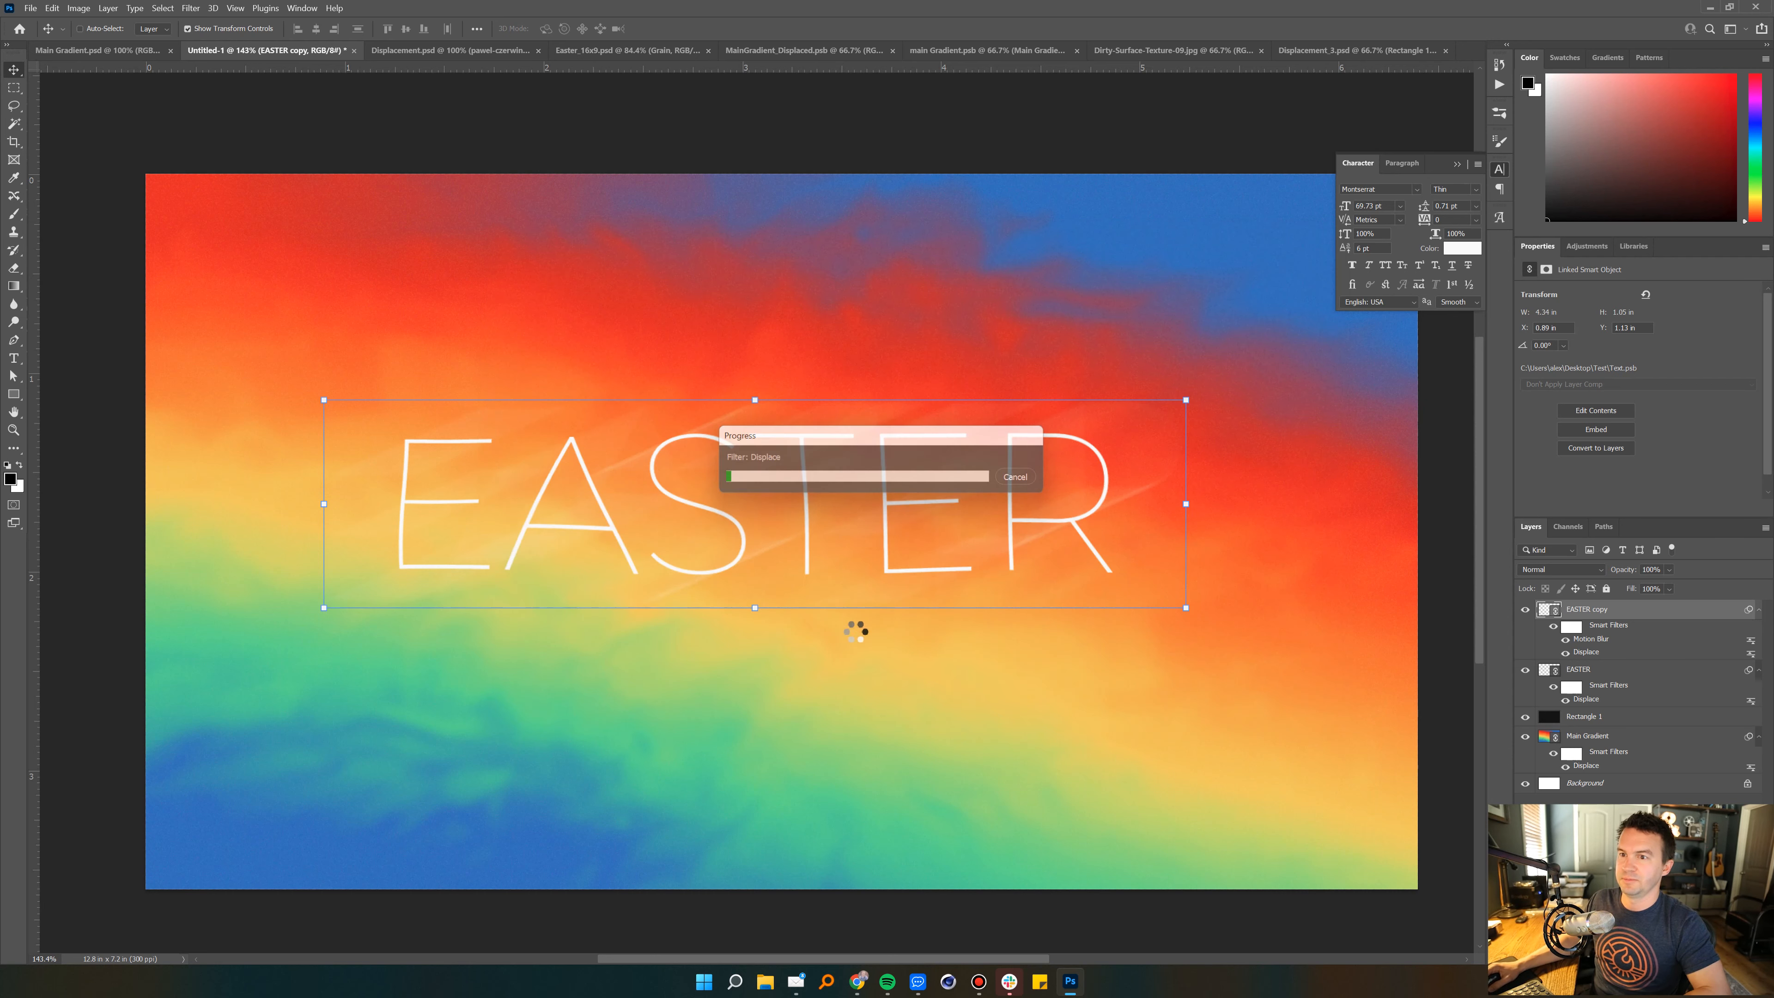
mouse_move(618, 380)
mouse_down()
mouse_move(786, 471)
mouse_move(771, 482)
mouse_up()
Step: Change the EASTER copy's displacement map to the Displacement file in the Desktop's Test folder
double_click(1595, 653)
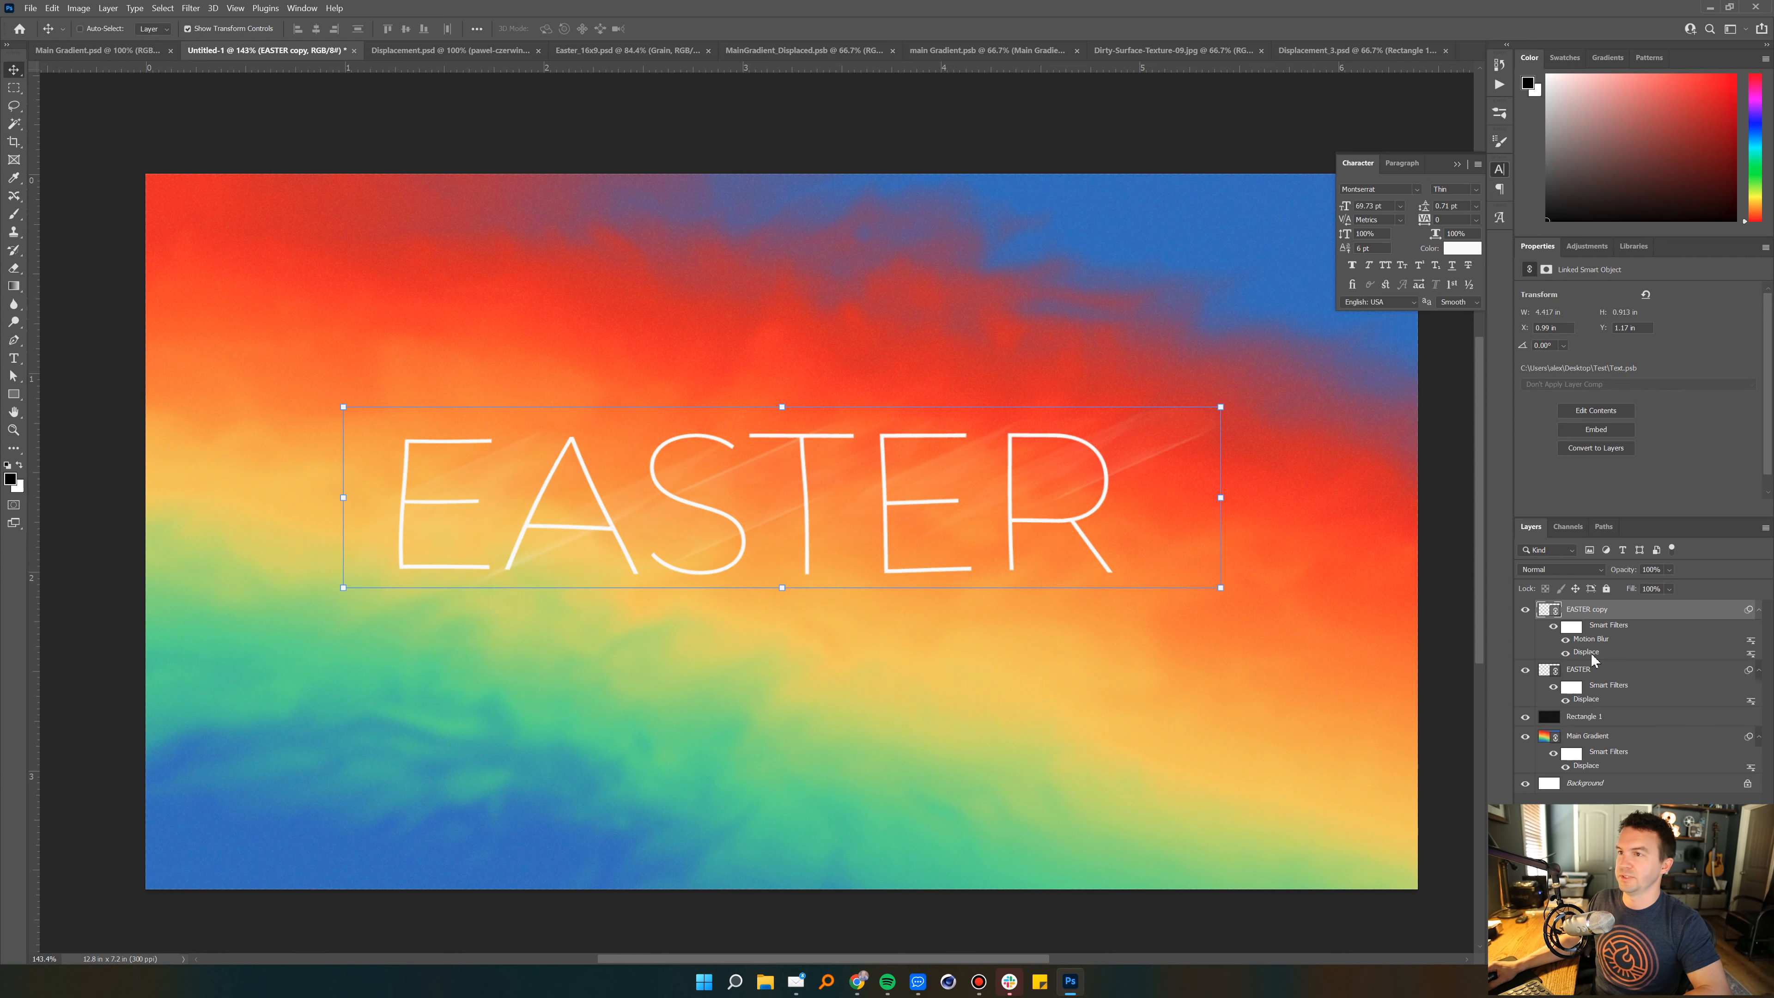
click(1016, 302)
scroll(547, 389, up, 3)
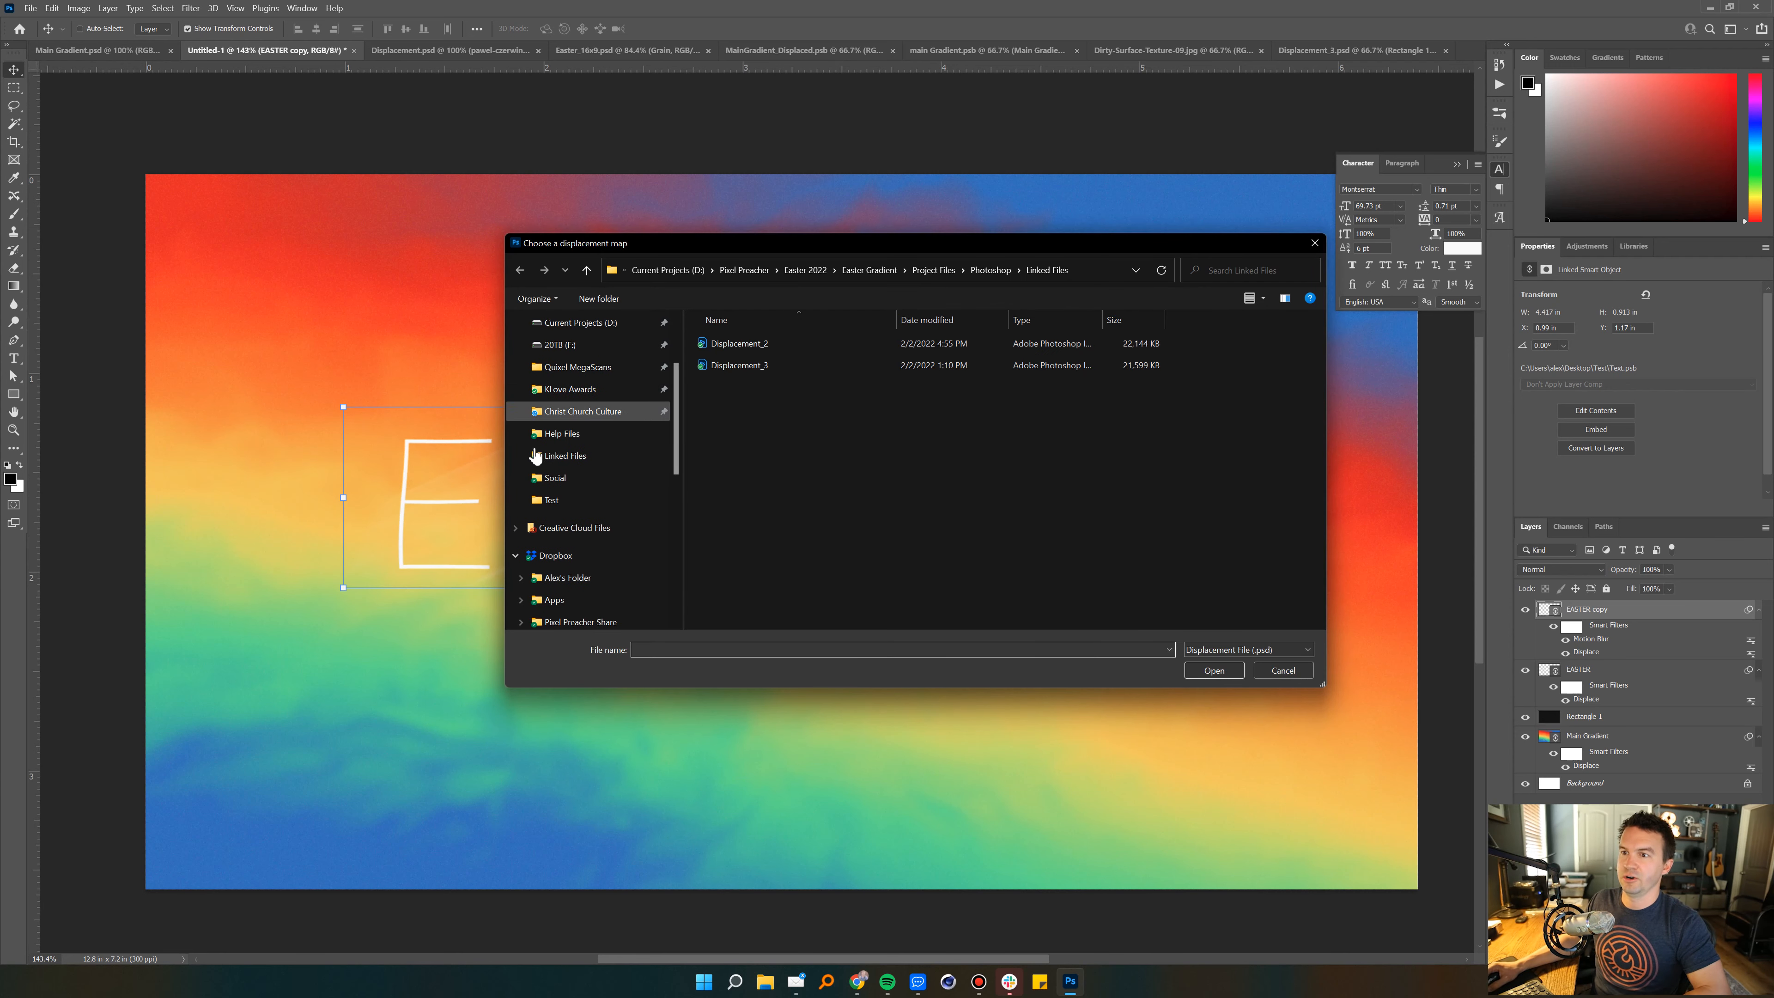
click(554, 500)
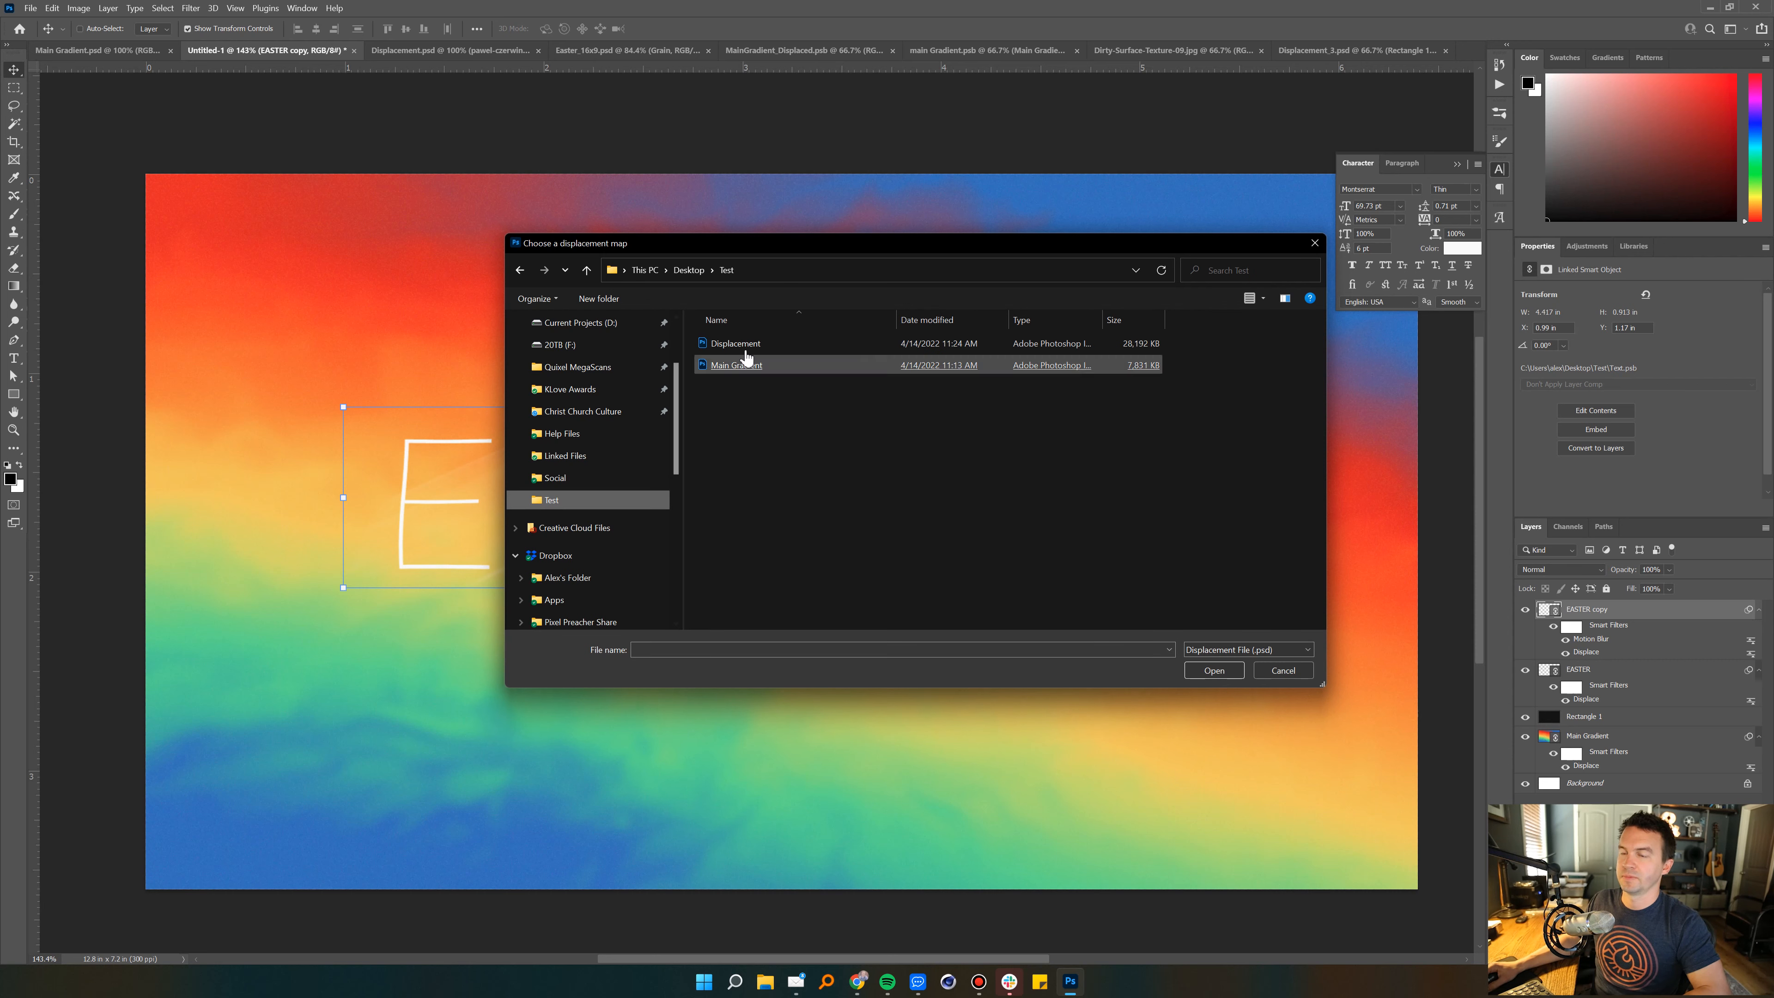
double_click(740, 345)
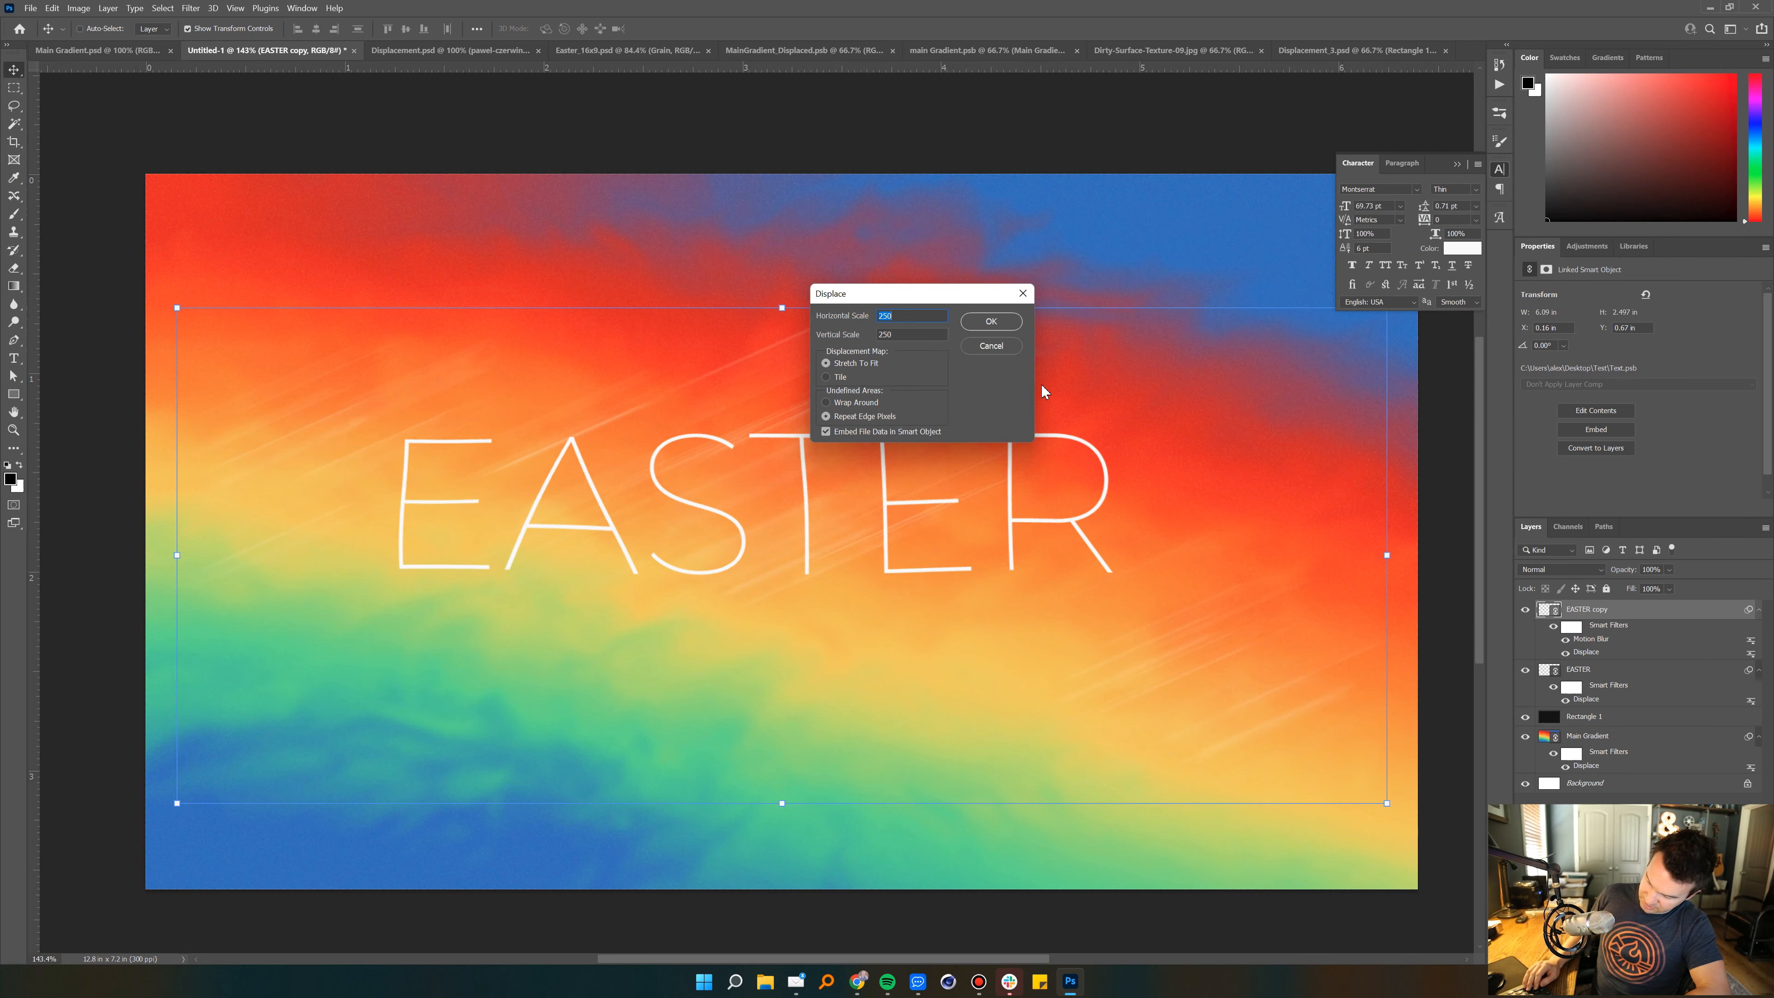
Step: Set the EASTER copy's horizontal and vertical displacement scales to 50, using the Displacement map from the Test folder
text(50)
key(Tab)
text(50)
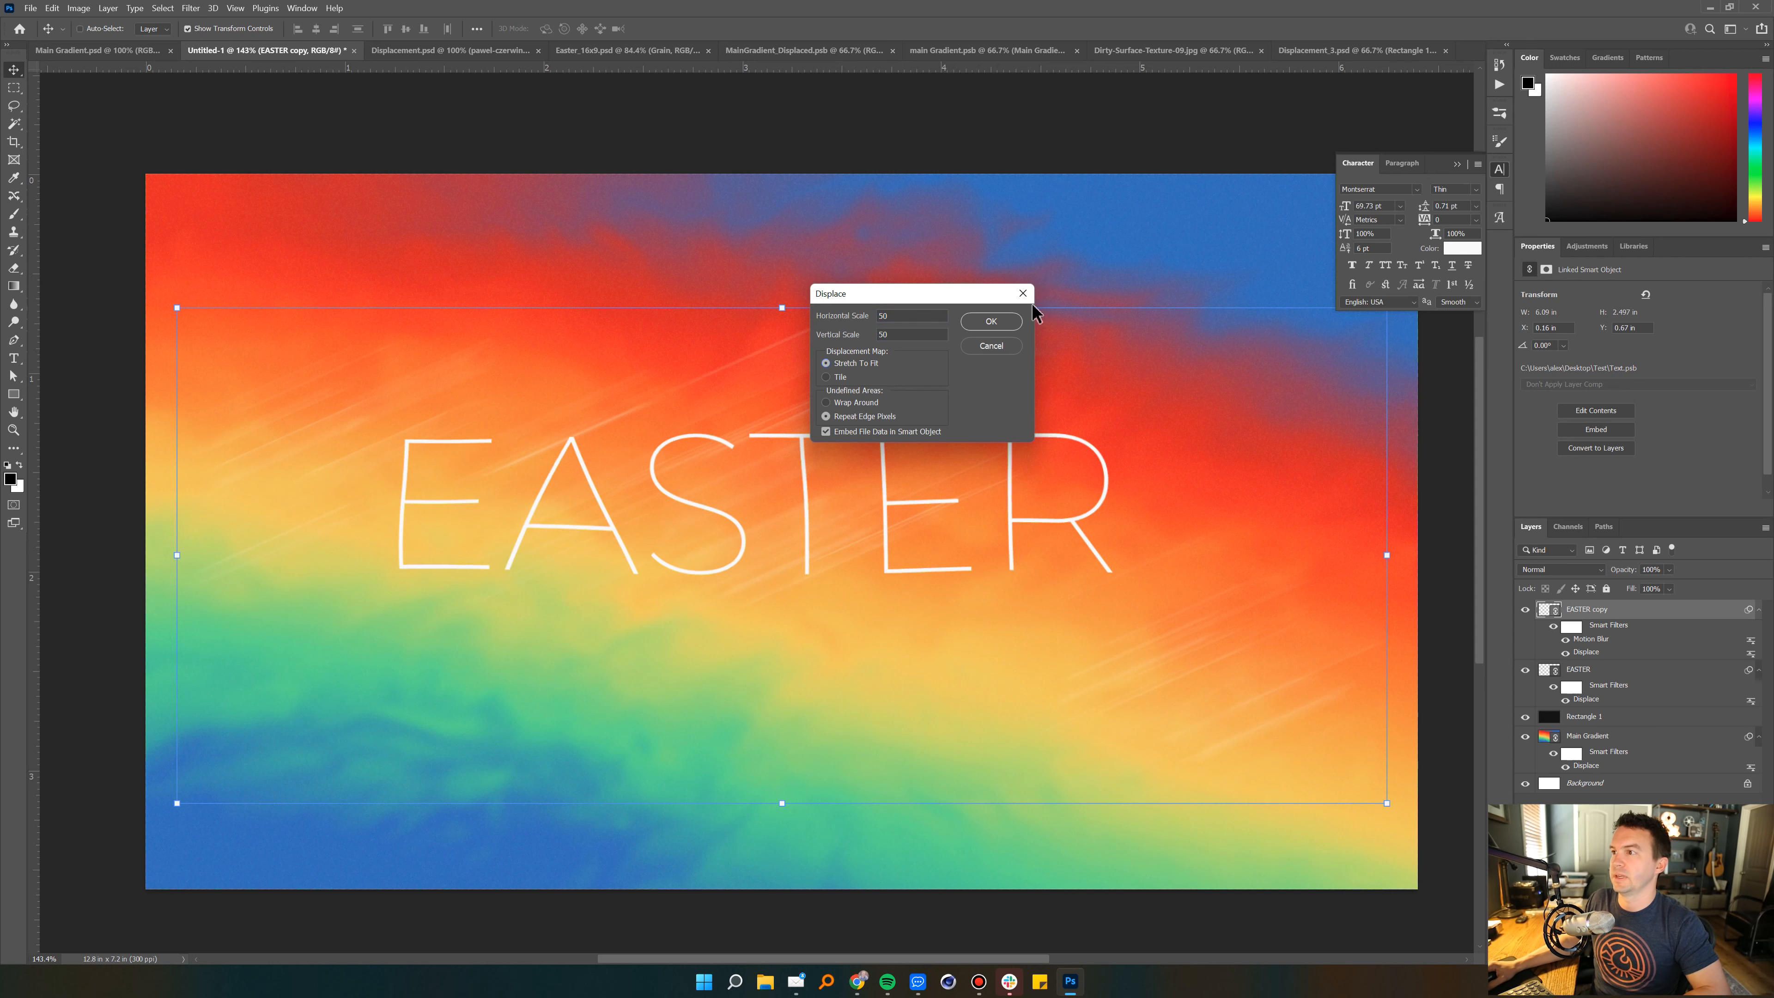
click(1005, 321)
double_click(768, 343)
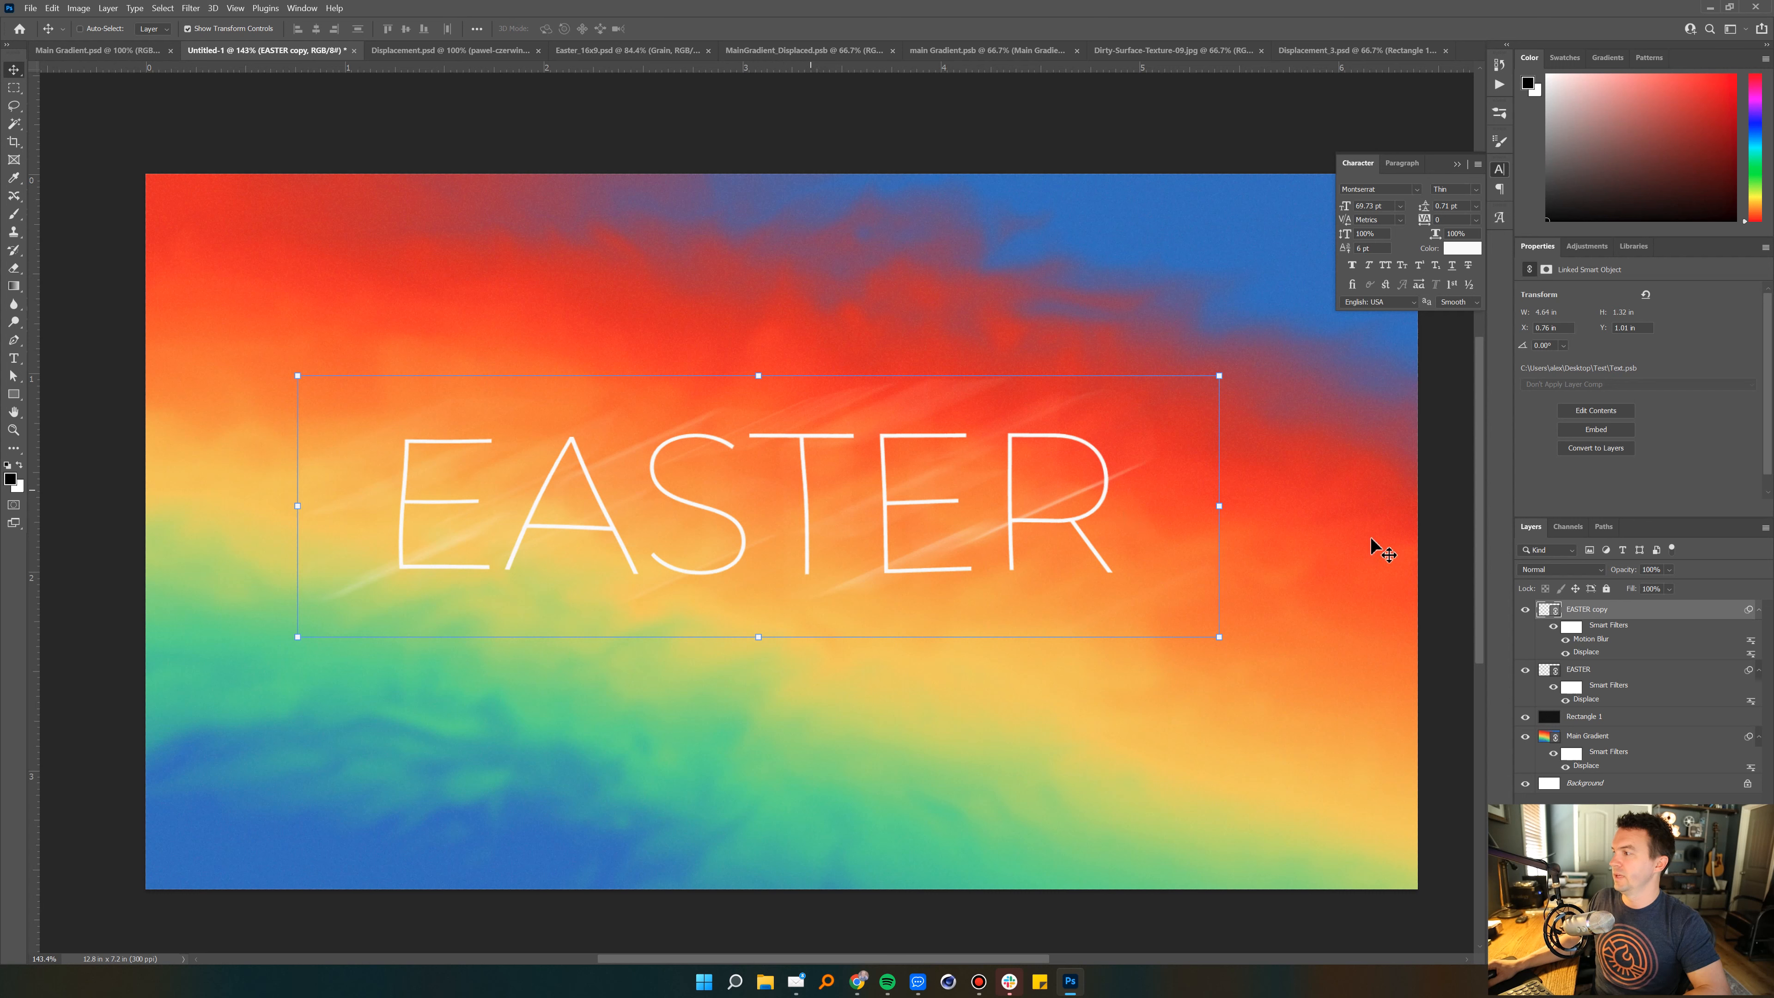
Step: Reduce the EASTER copy's Motion Blur distance to 61 pixels and shift the copy slightly rightward and downward
double_click(1590, 638)
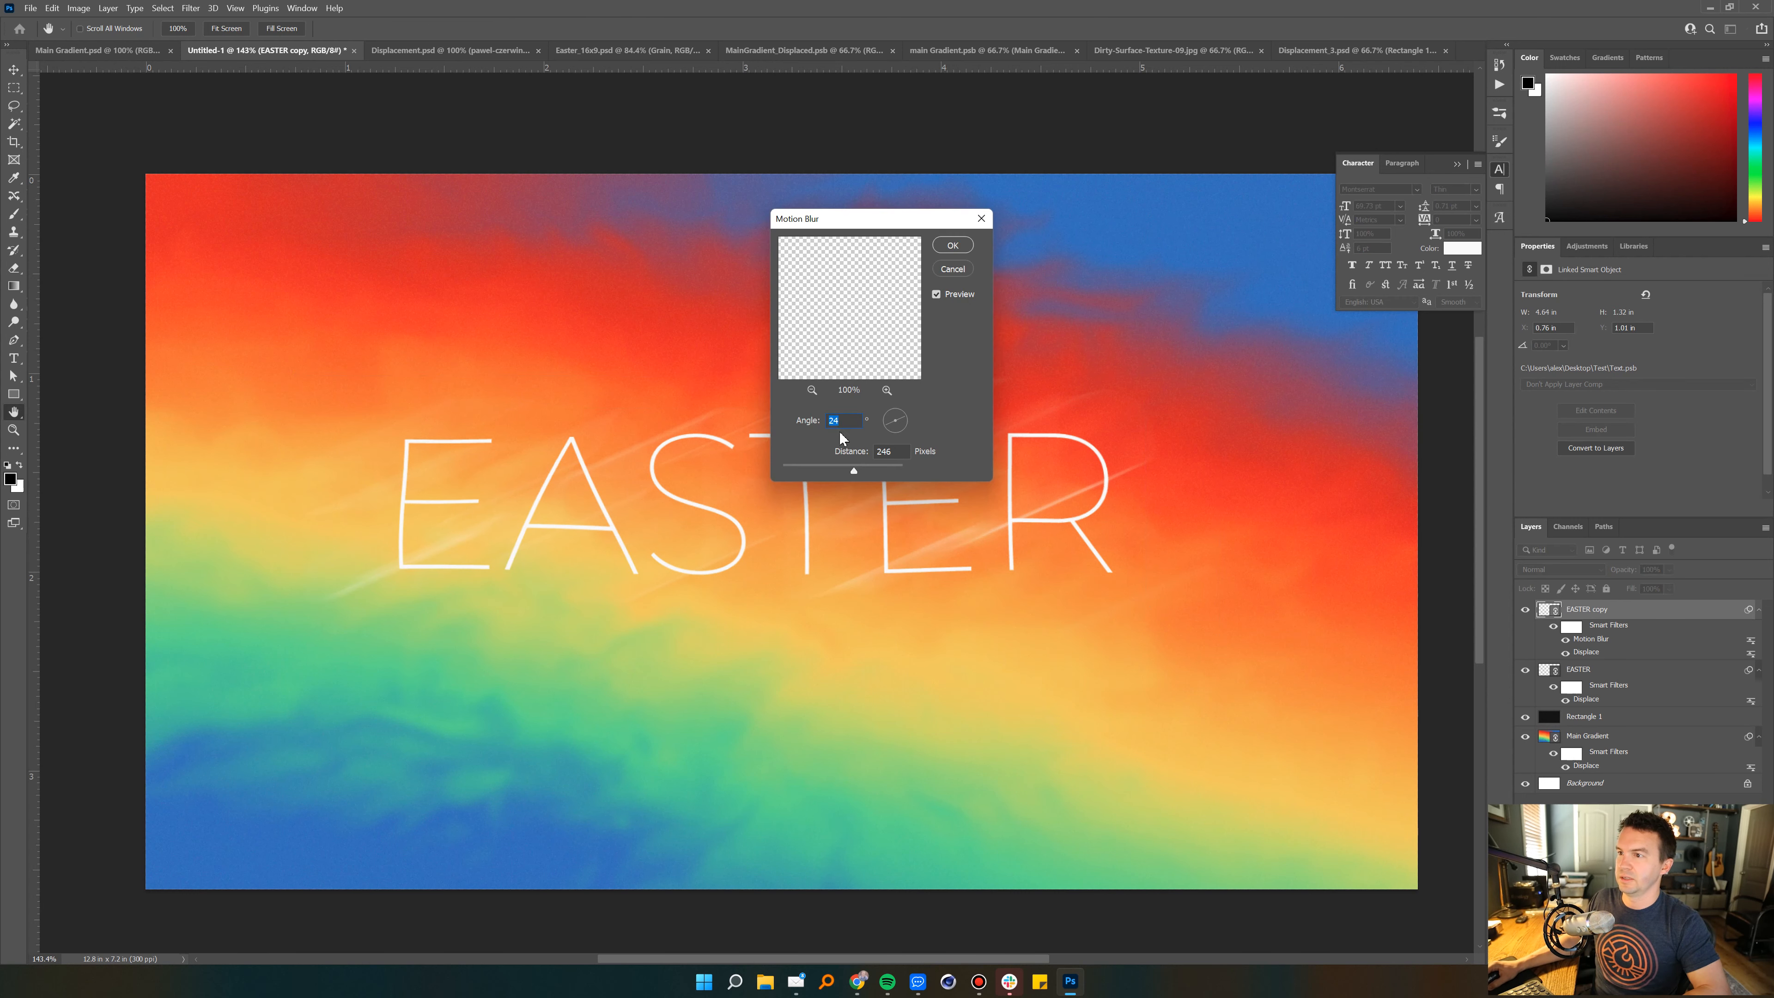
drag(832, 464, 817, 466)
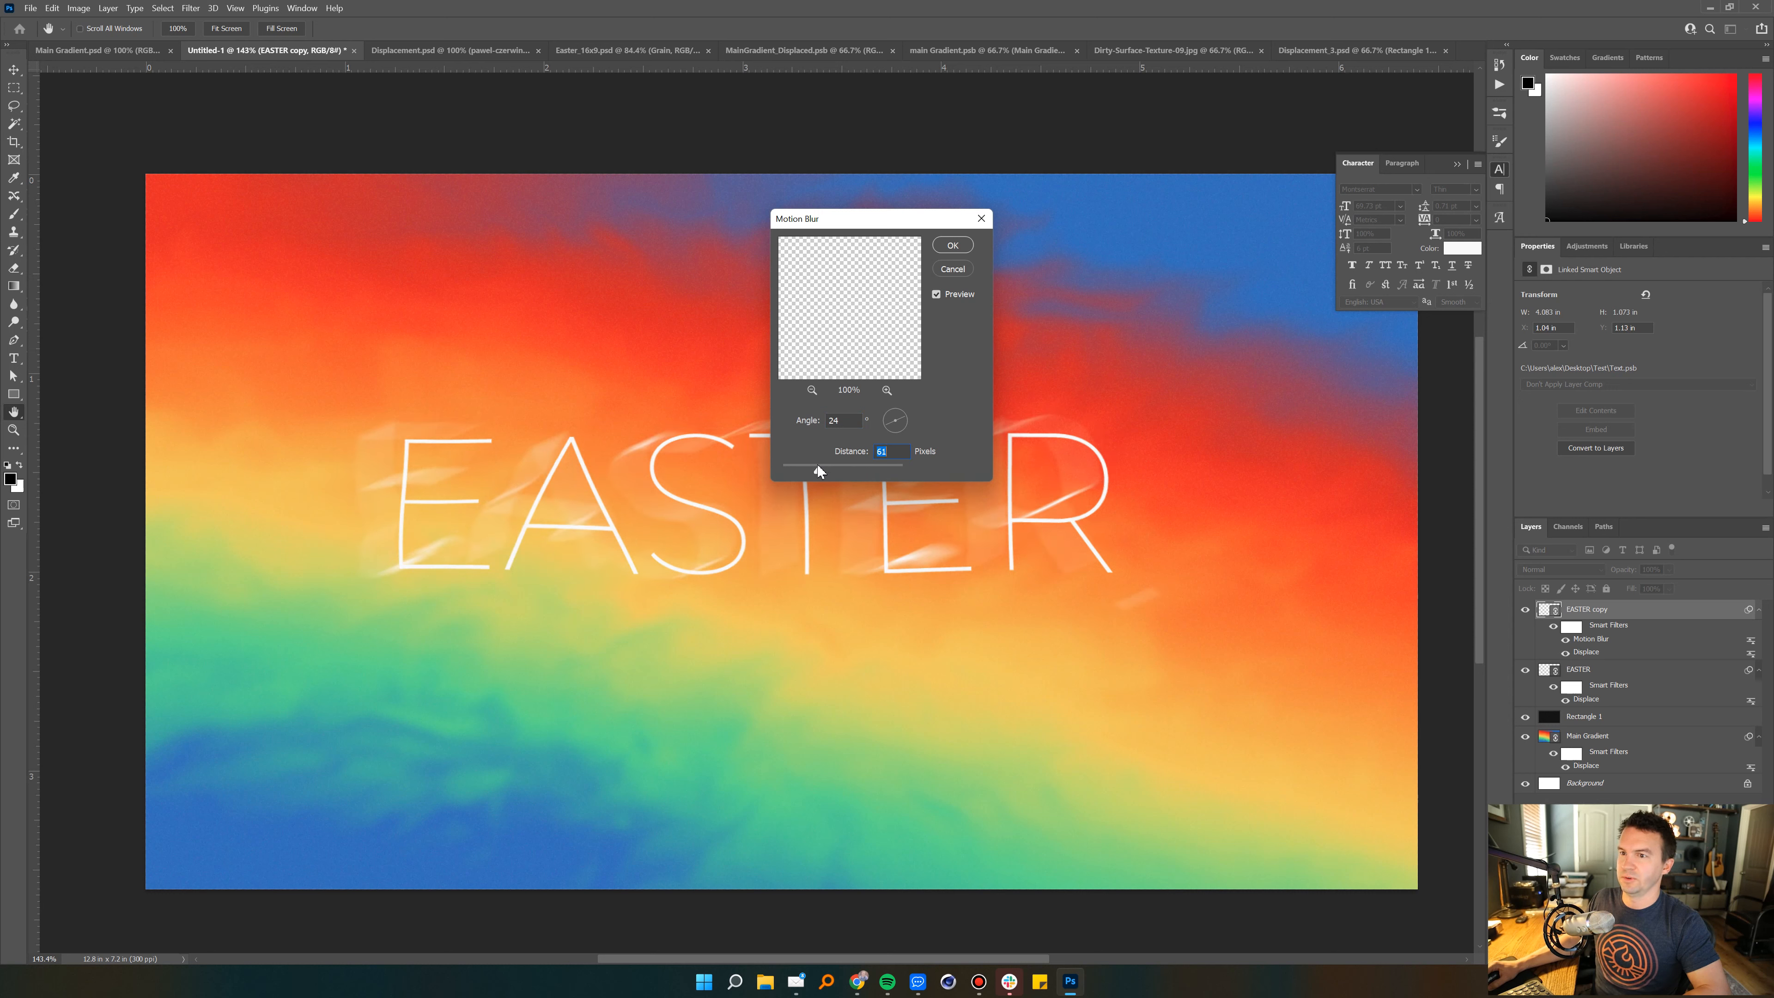
click(953, 244)
drag(749, 459, 772, 473)
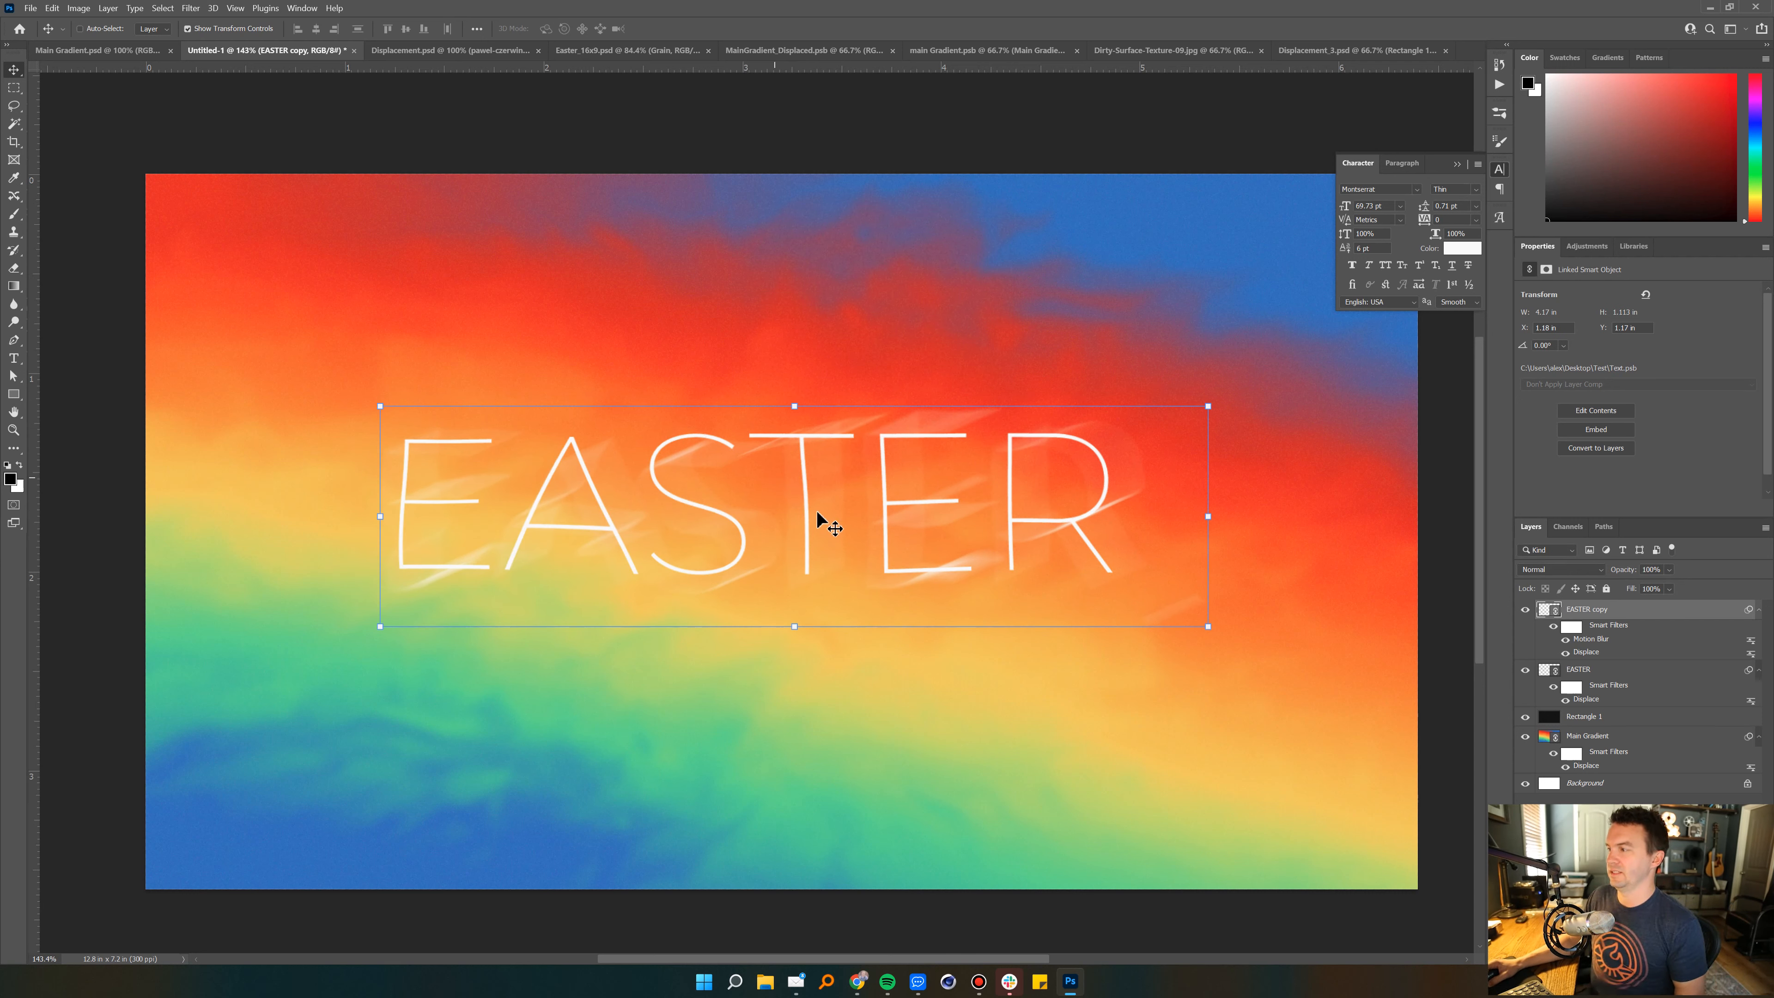
Step: Add a Color Dodge Outer Glow to the EASTER copy with 81% opacity, near-zero noise and 122 px size, and deselect the layer
double_click(1635, 614)
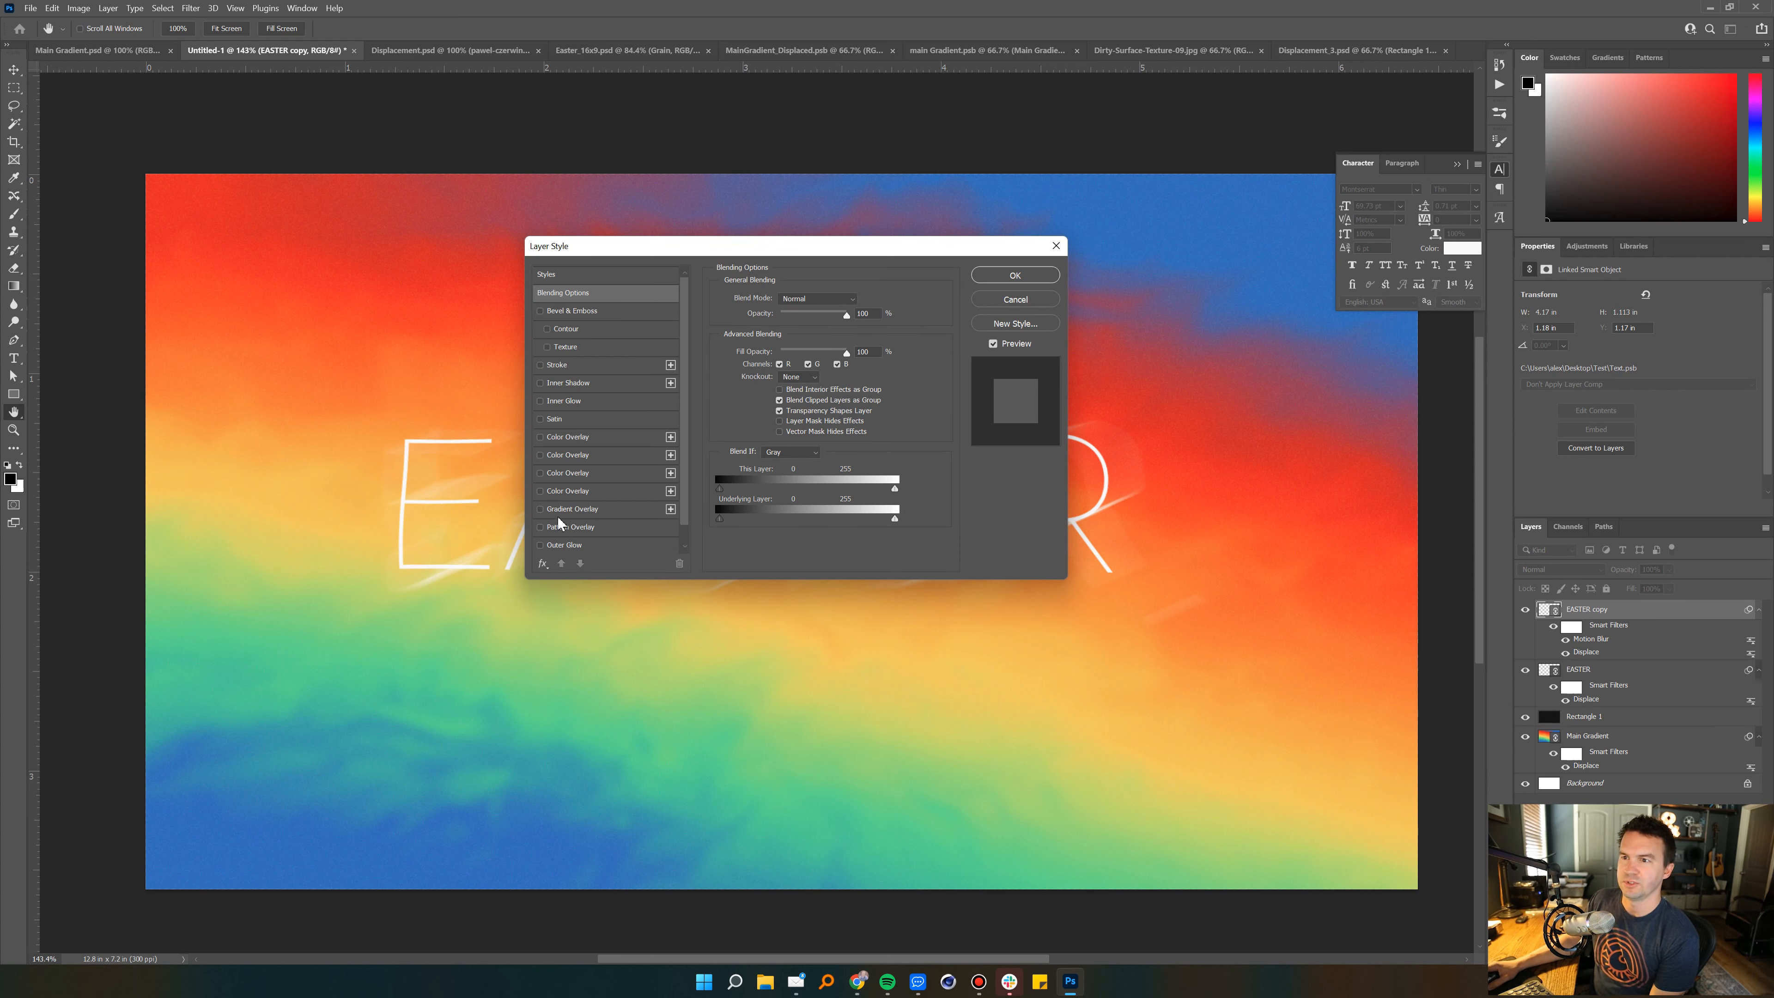
scroll(578, 427, down, 1)
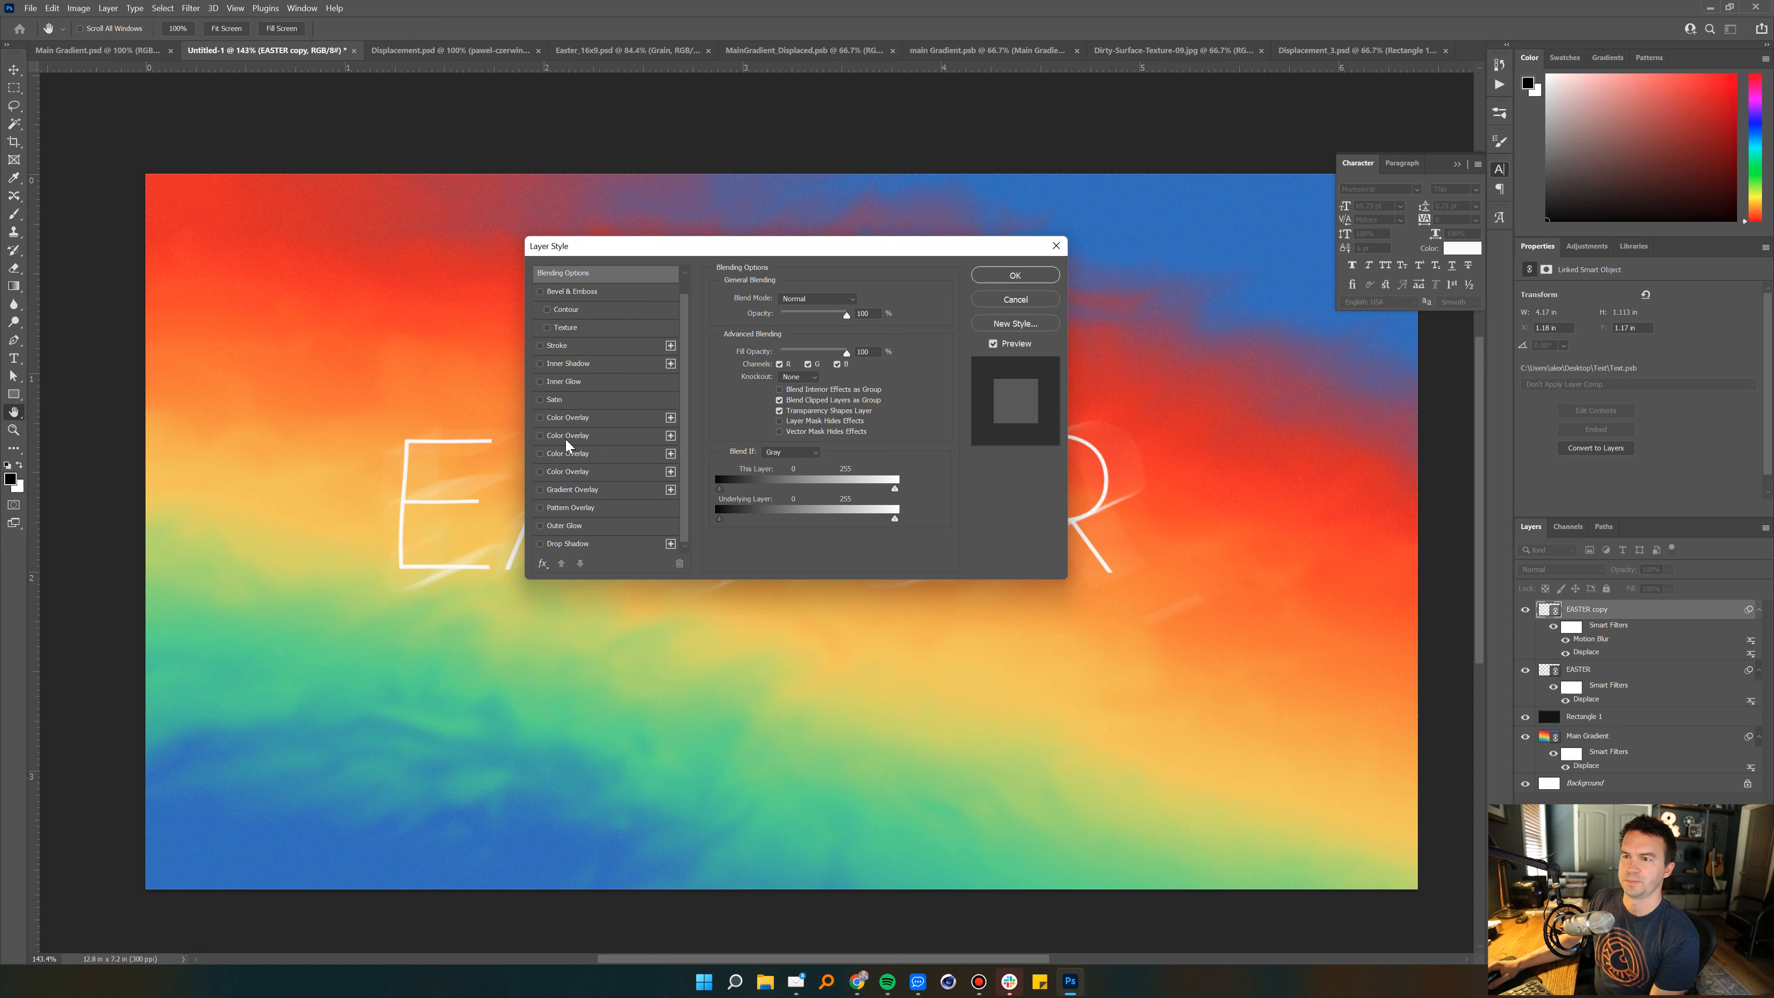
click(564, 525)
click(783, 329)
drag(794, 252, 1113, 309)
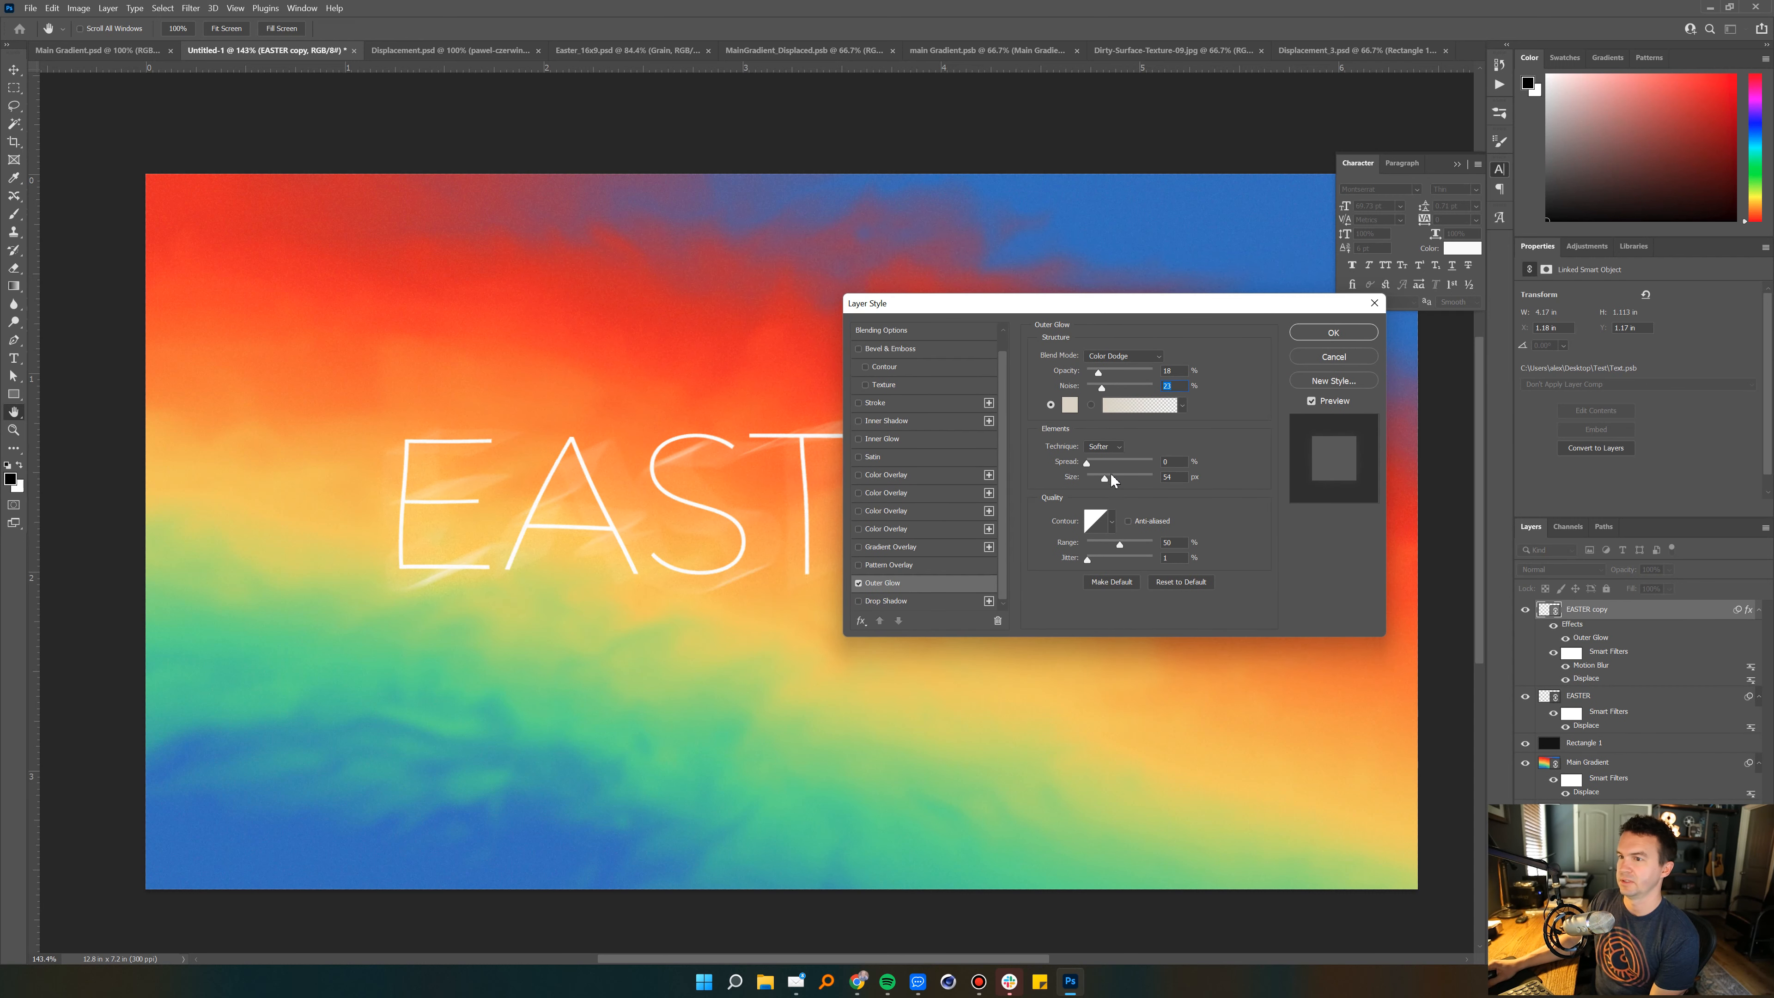
click(1140, 372)
drag(1102, 388, 1094, 388)
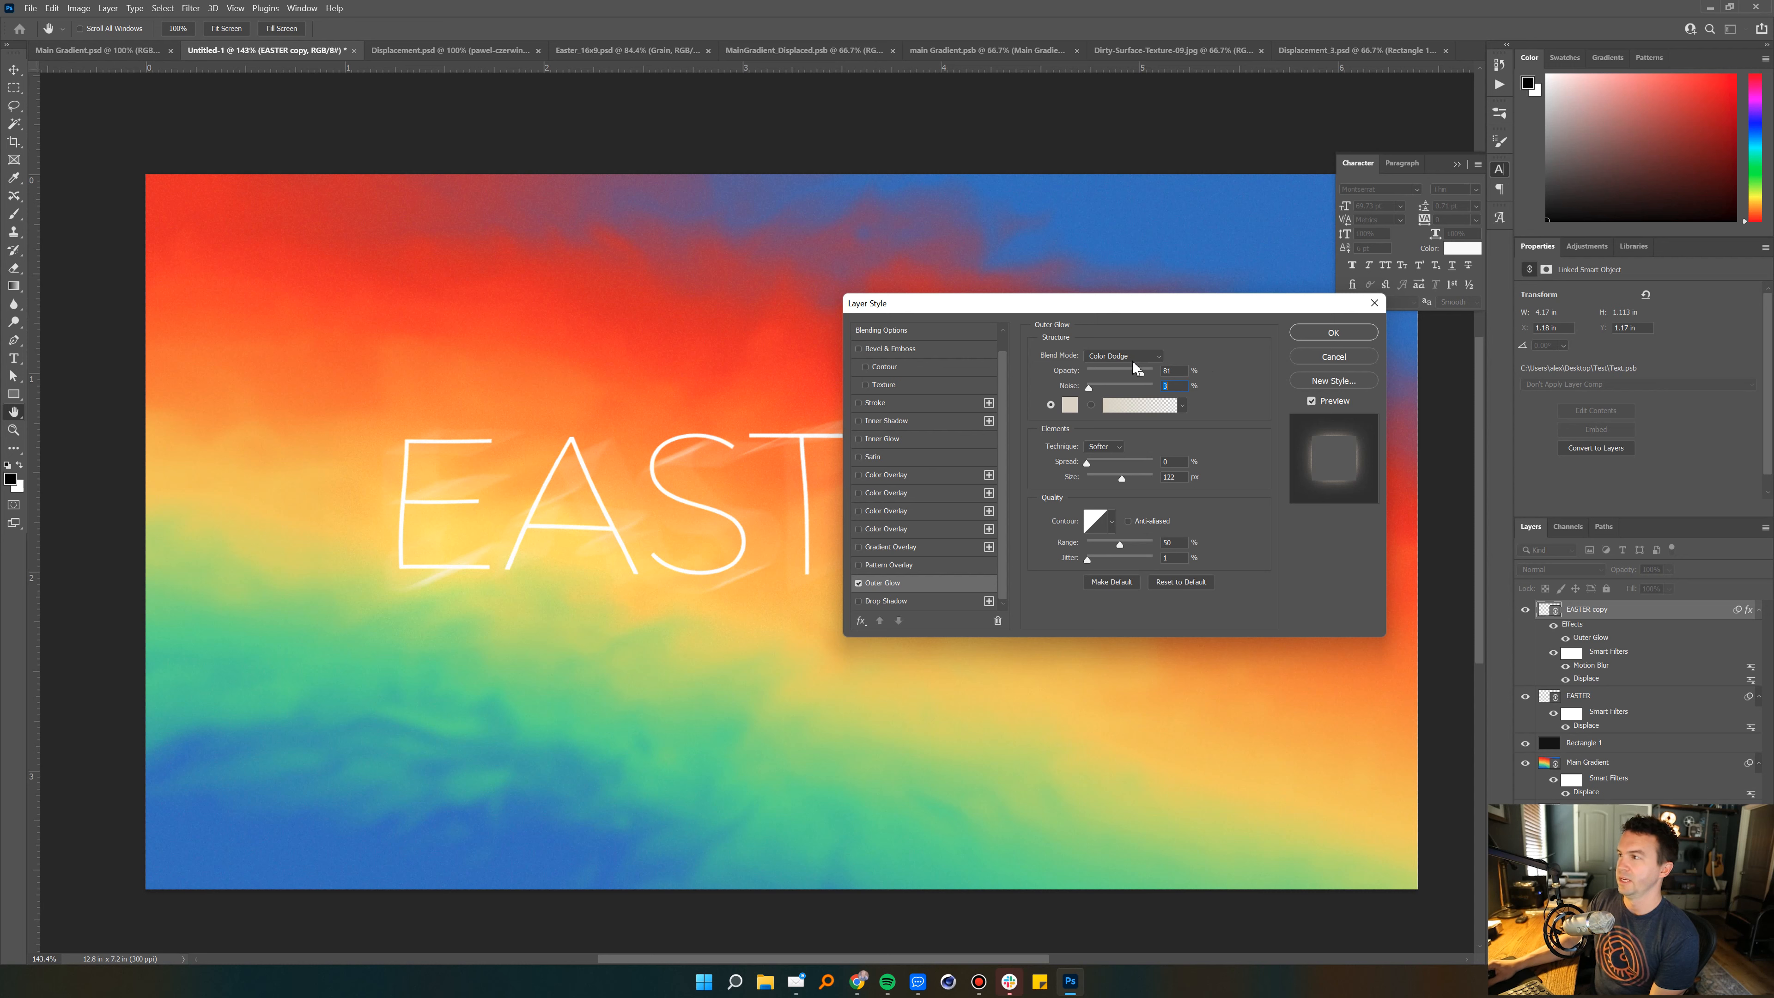
click(1315, 331)
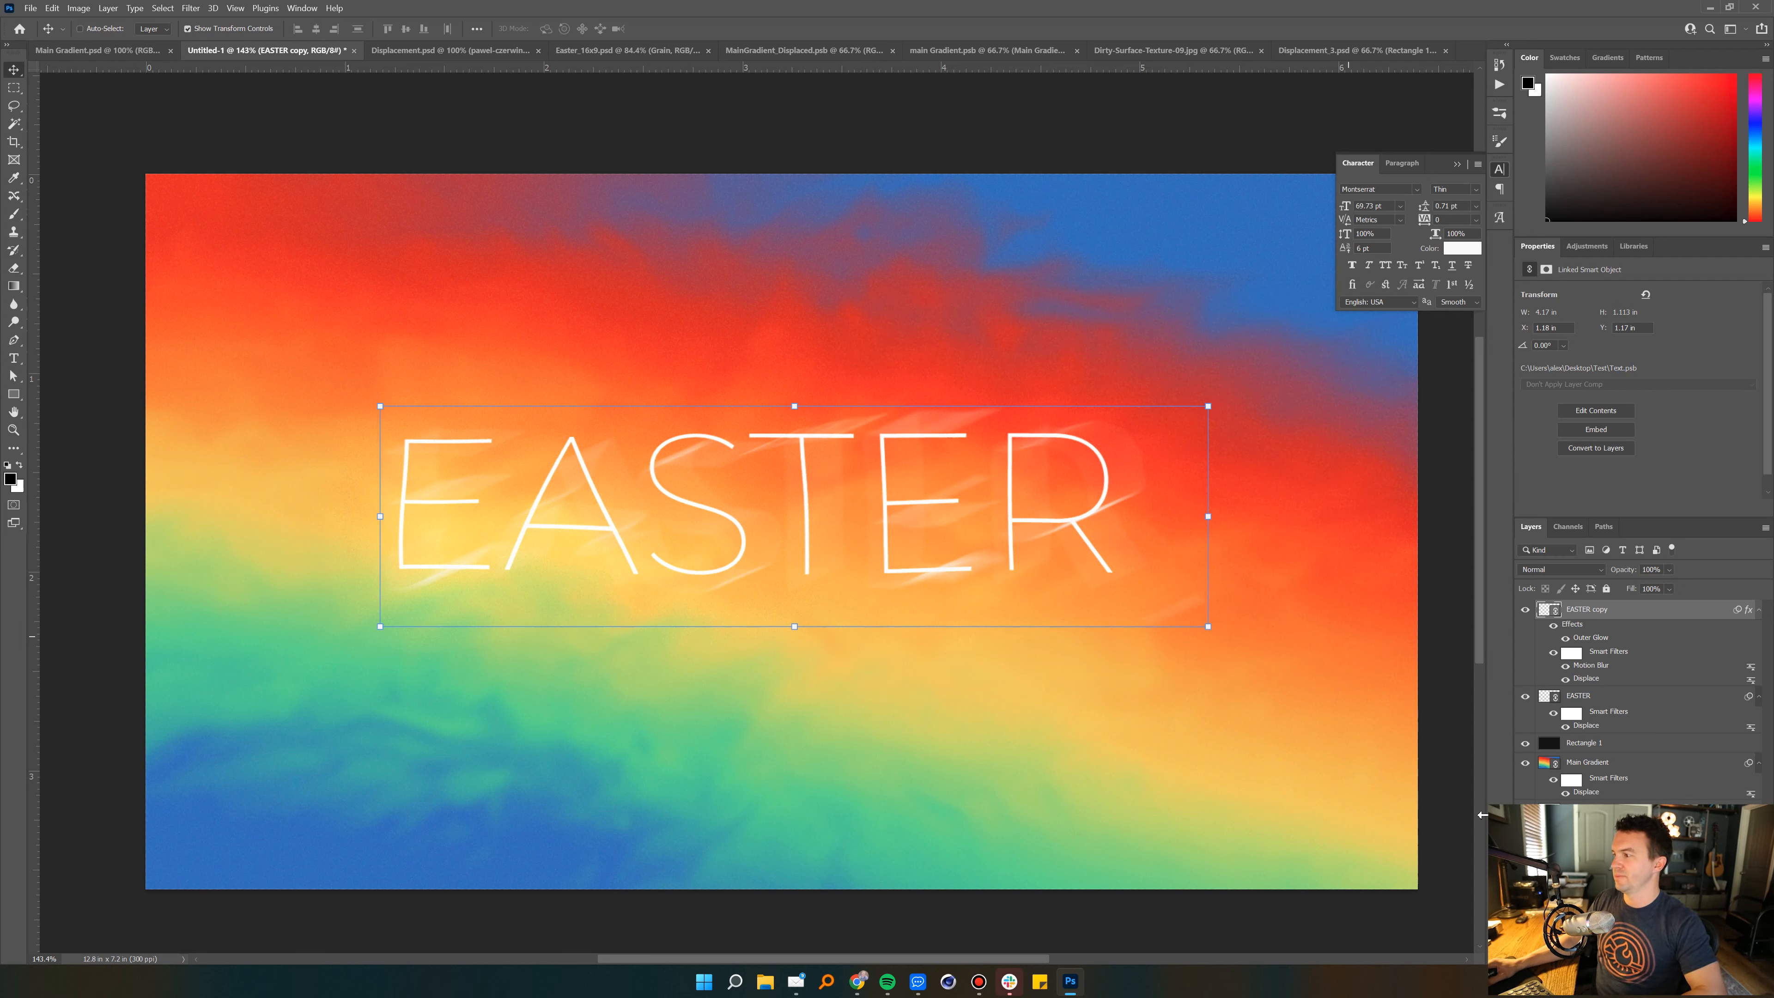
key(Escape)
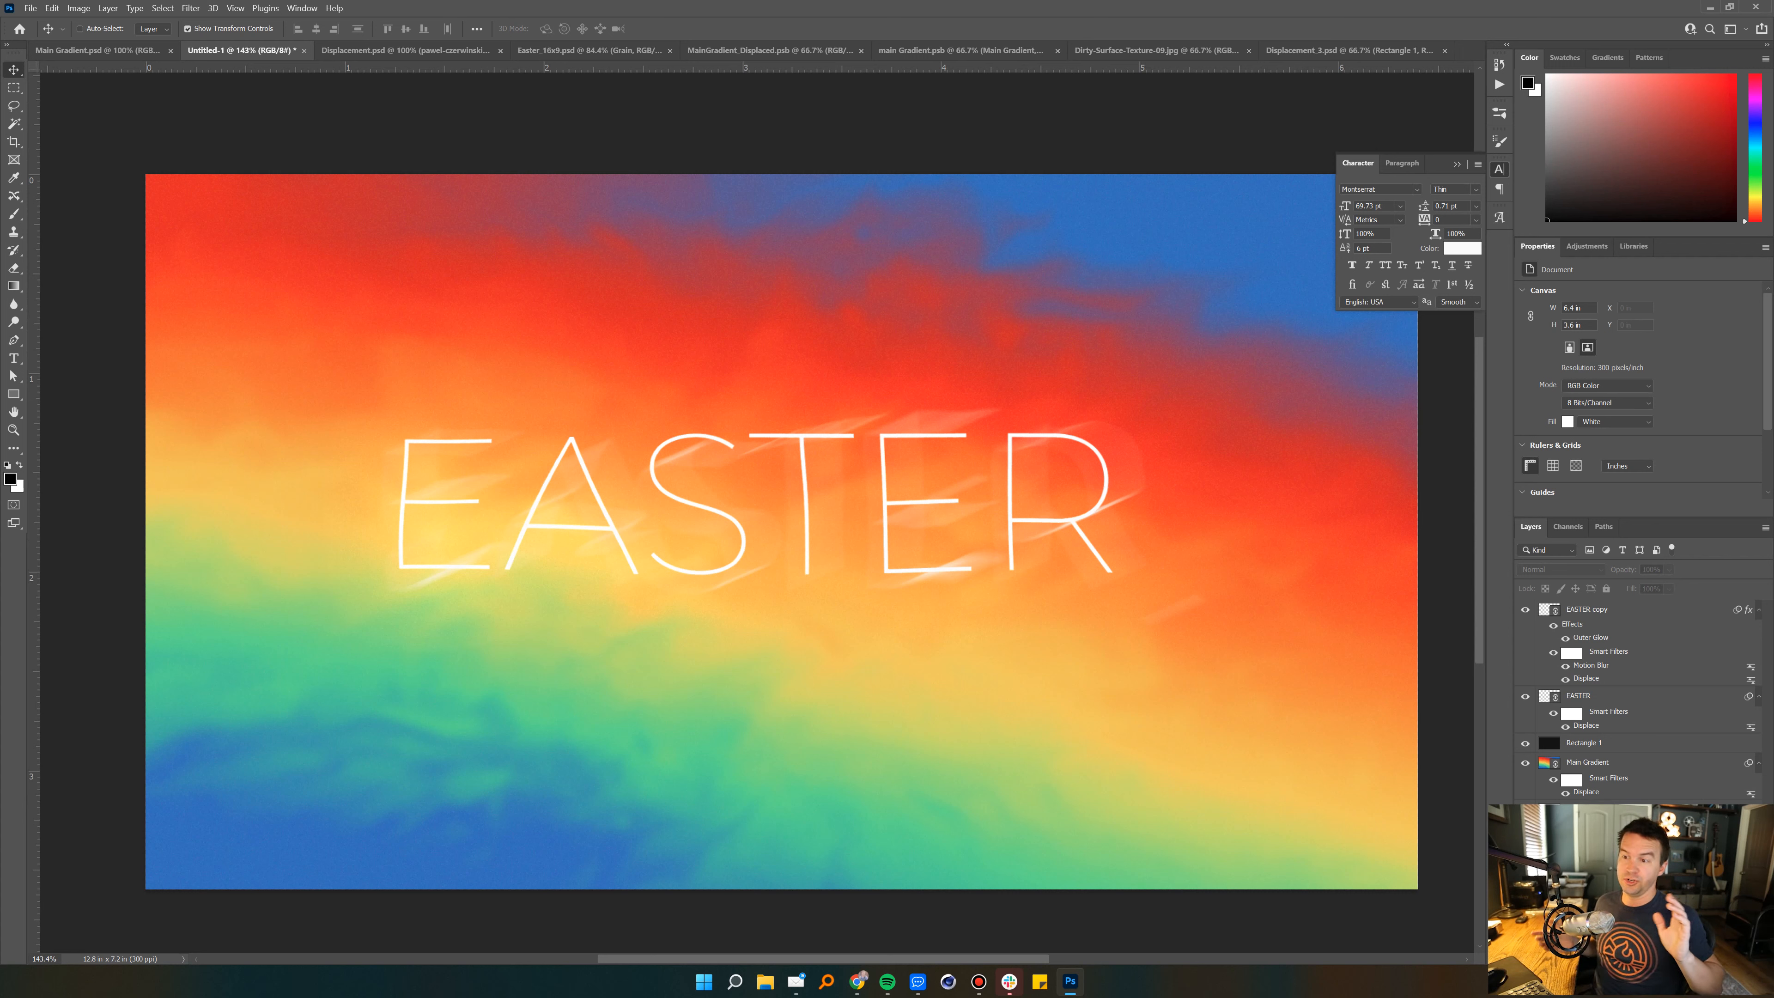